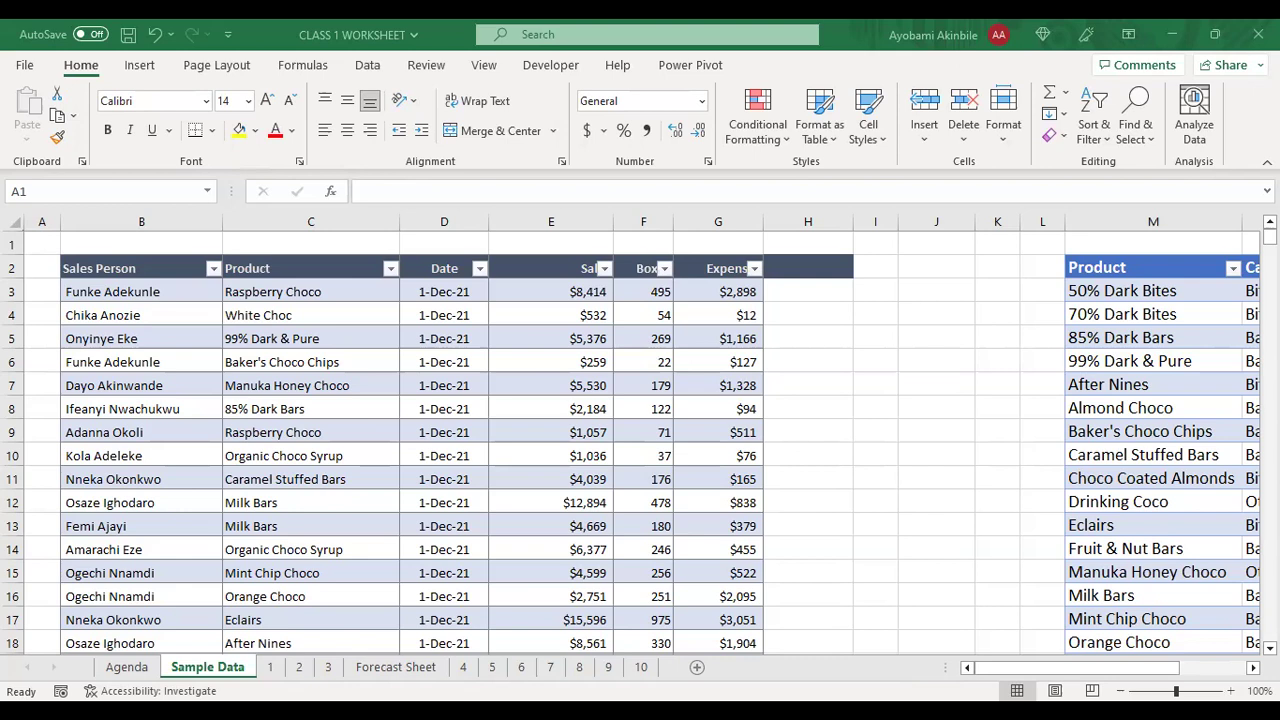
# Step: Select the entire sales table from the header cell B2 through its last row in column G
pyautogui.hotkey('shift', 'space')
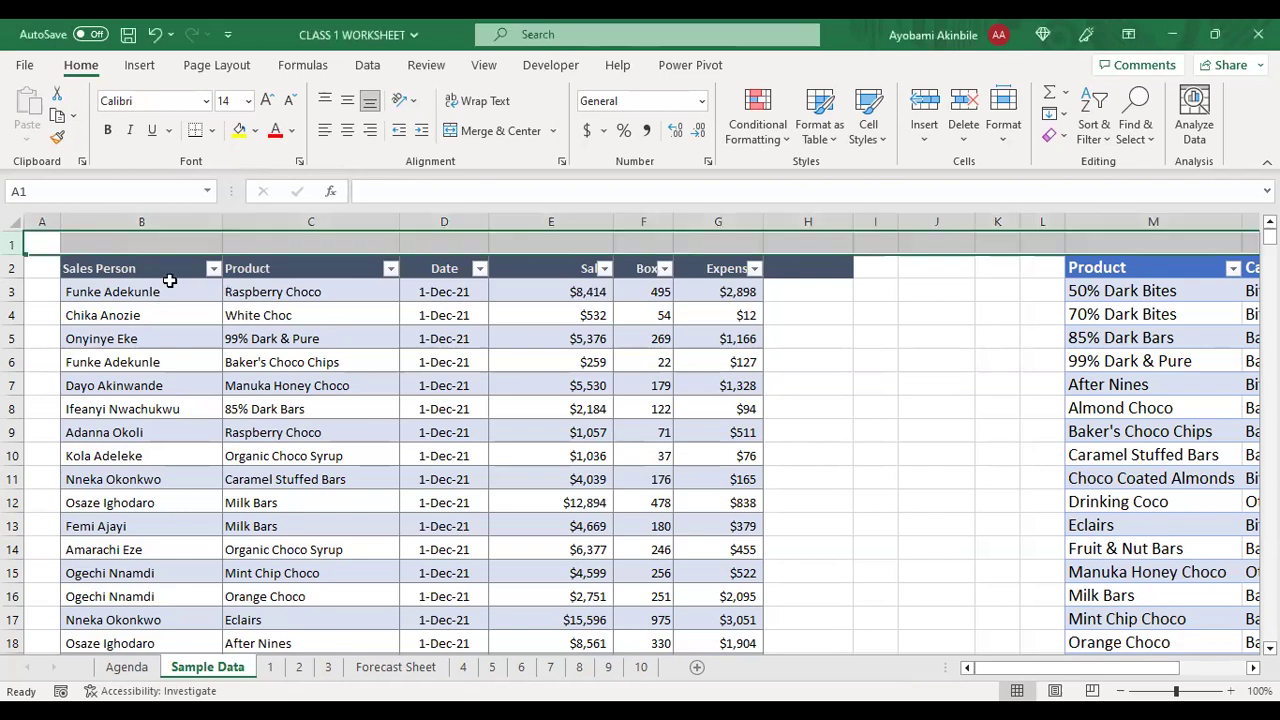
pyautogui.click(110, 218)
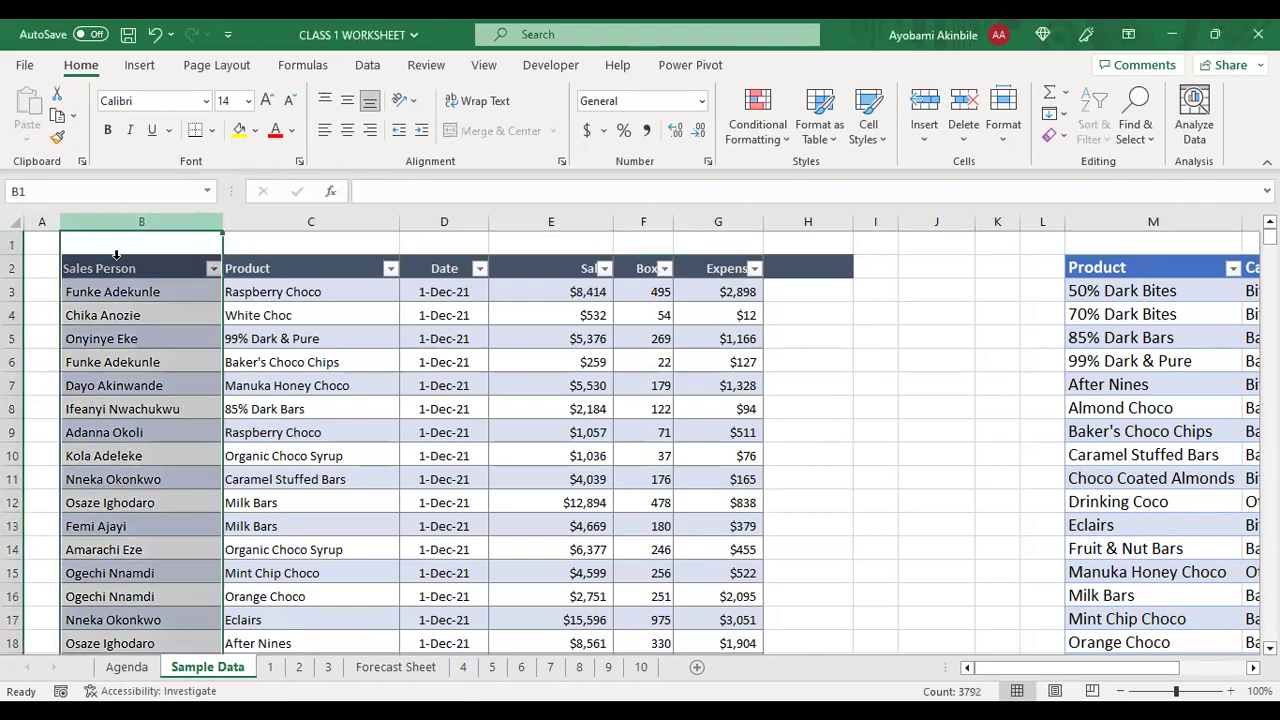
pyautogui.click(116, 268)
pyautogui.keyDown('shift'); pyautogui.click(737, 366); pyautogui.keyUp('shift')
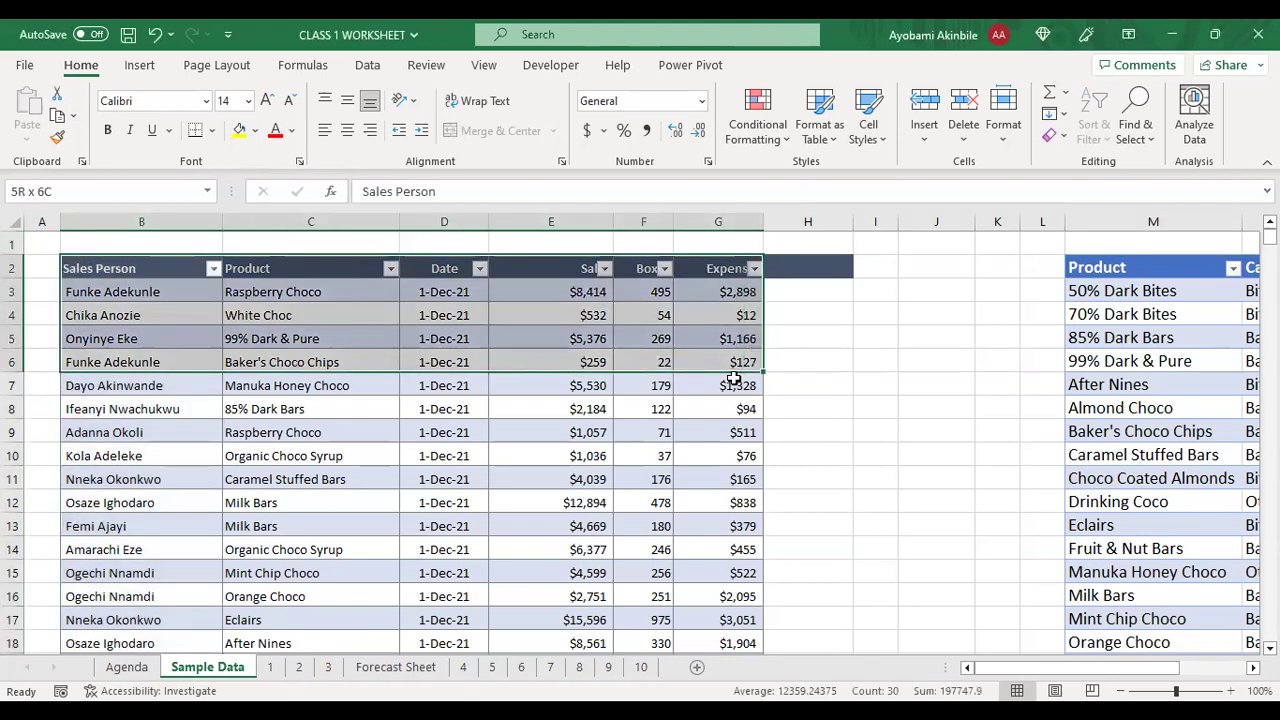
pyautogui.keyDown('shift'); pyautogui.click(733, 381); pyautogui.keyUp('shift')
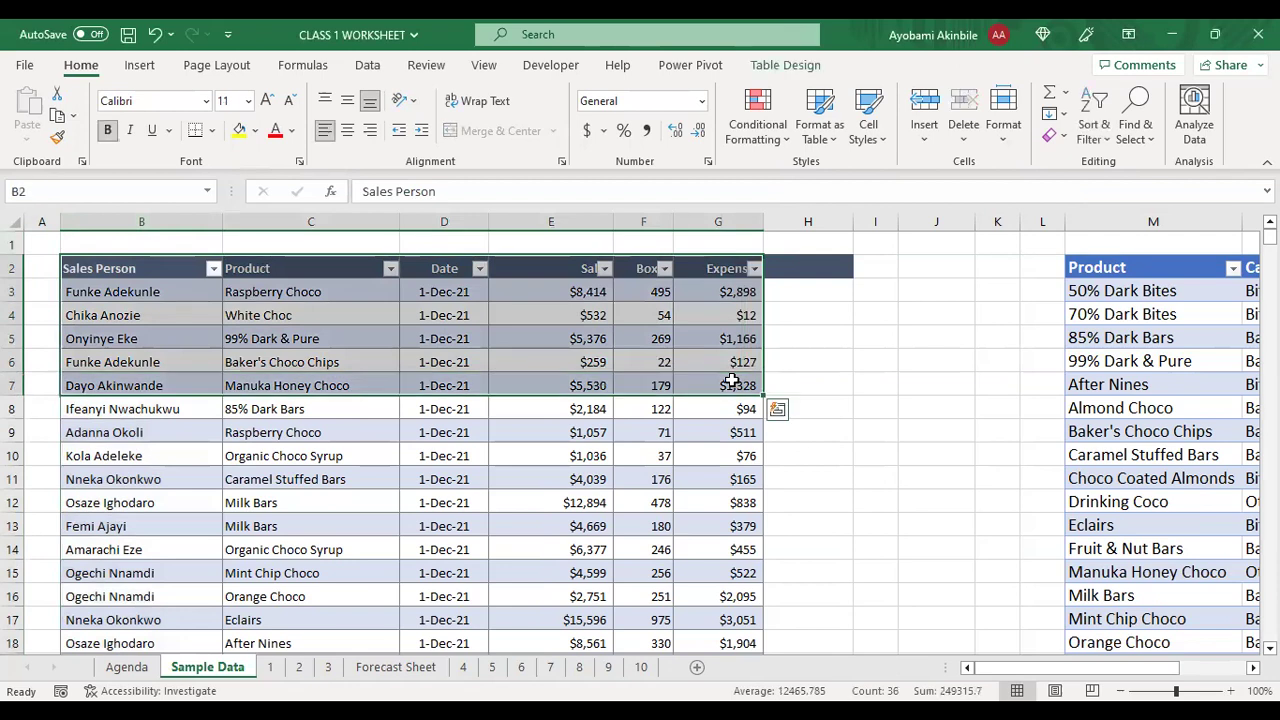
pyautogui.hotkey('ctrl', 'shift', 'Down')
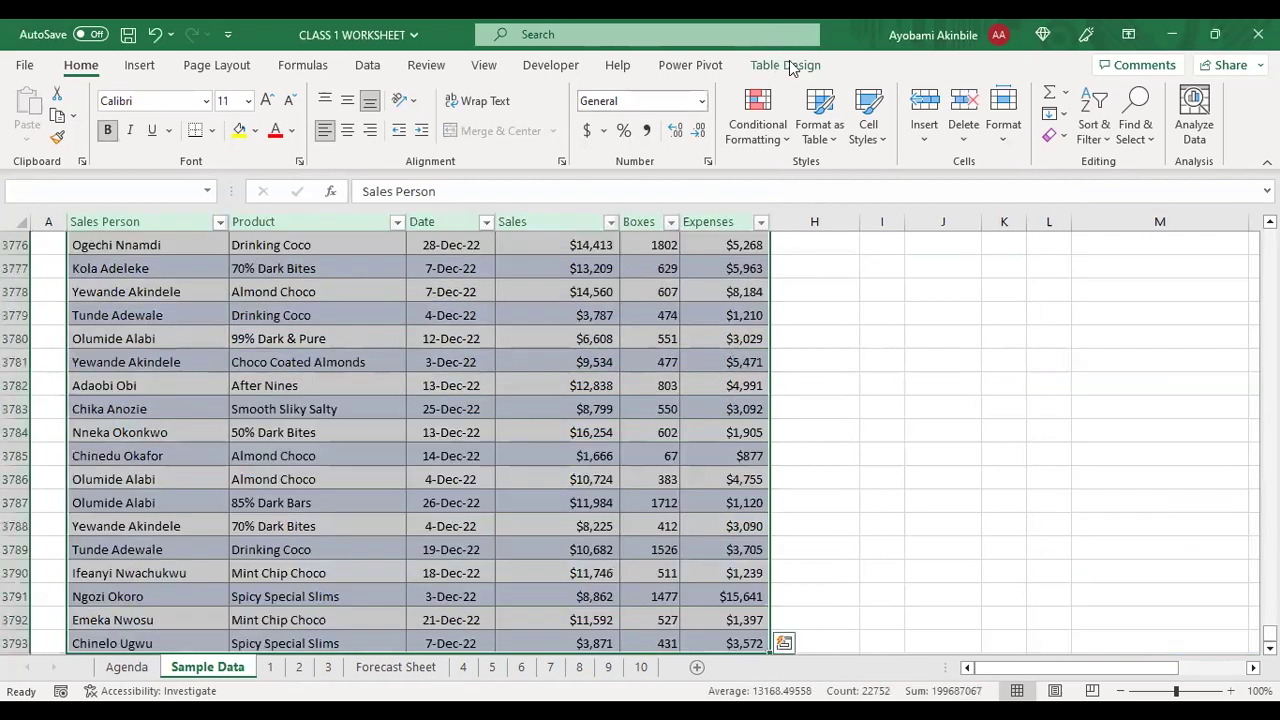
# Step: Check the table name assigned to the sales table, with the whole table selected
pyautogui.click(786, 66)
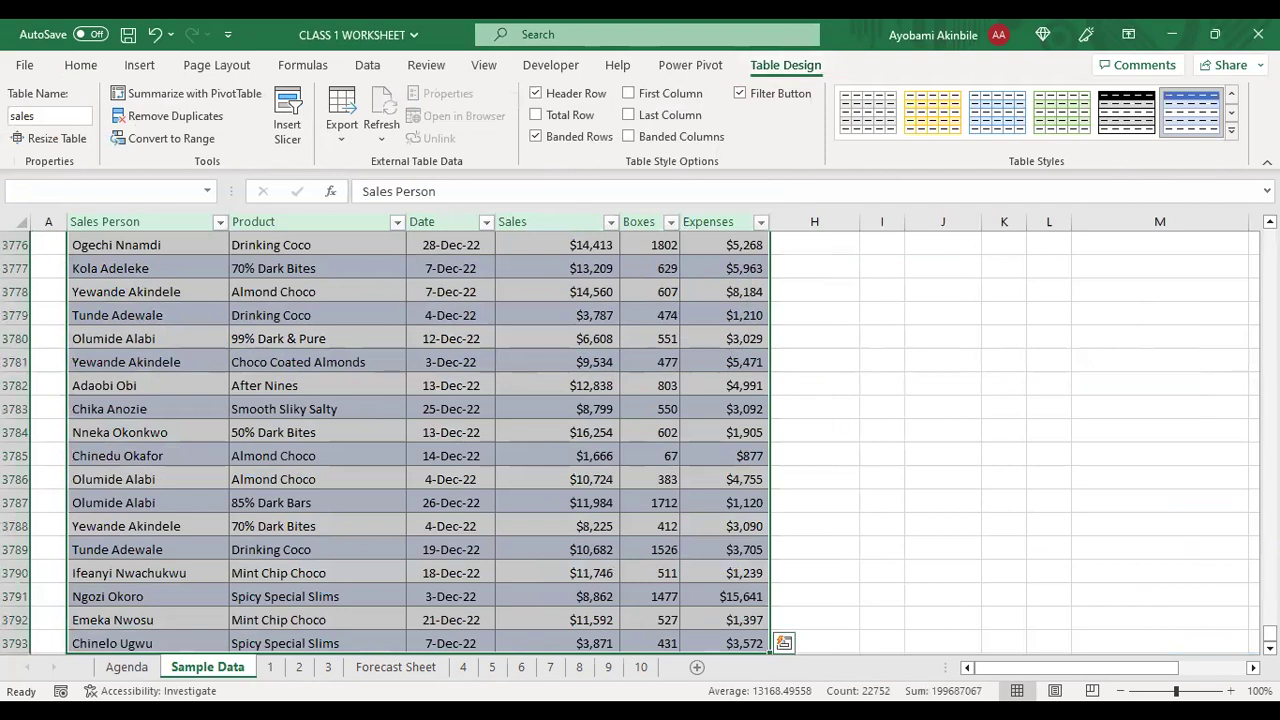
pyautogui.hotkey('ctrl', 'Home')
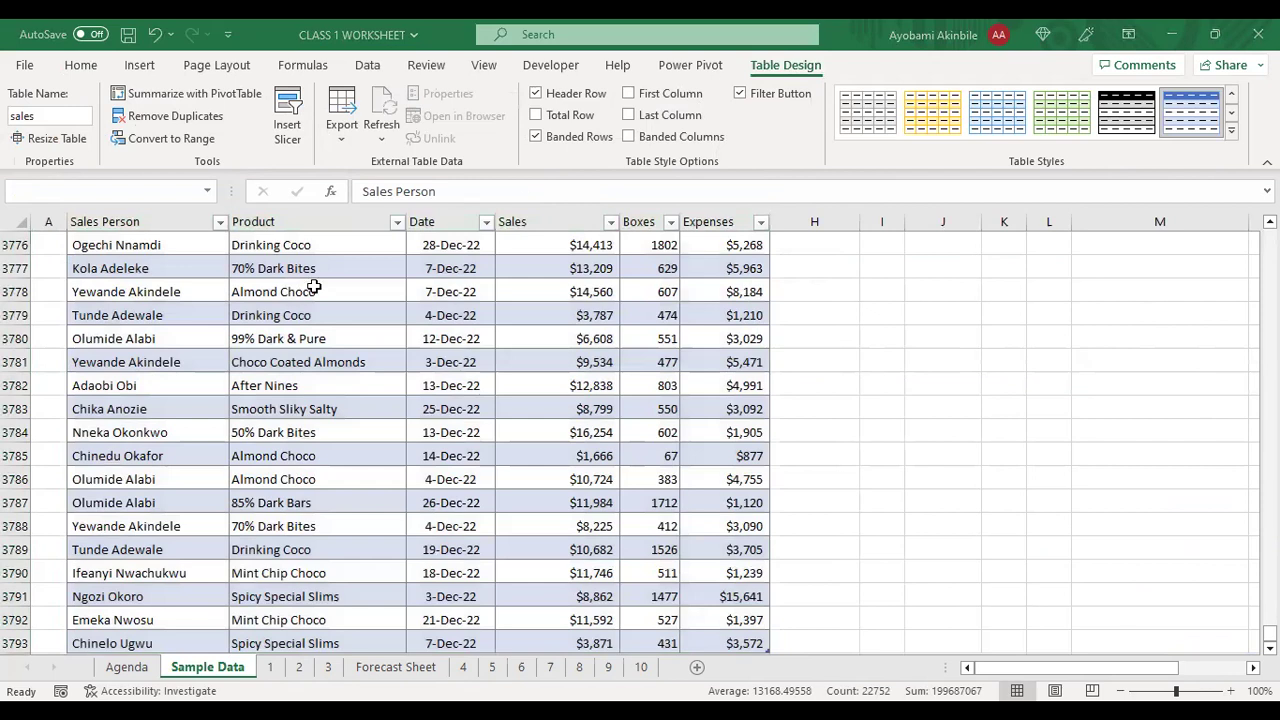
pyautogui.hotkey('ctrl', 'a')
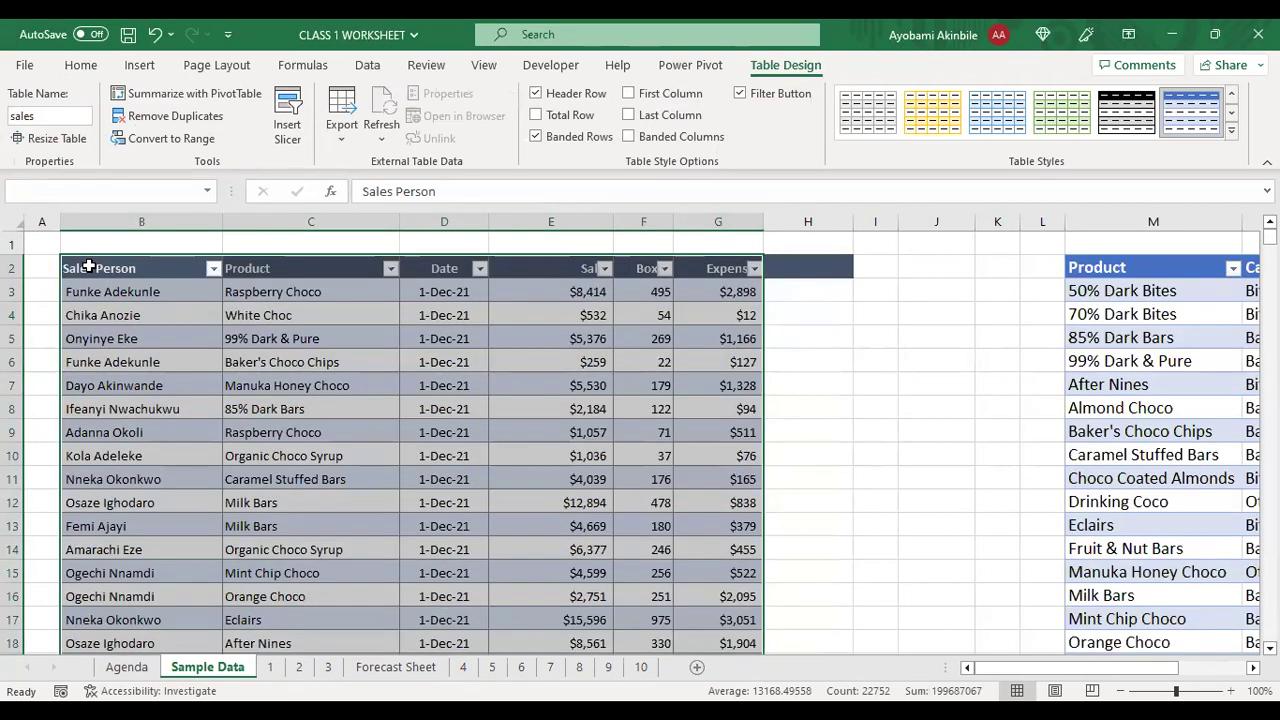
pyautogui.click(44, 118)
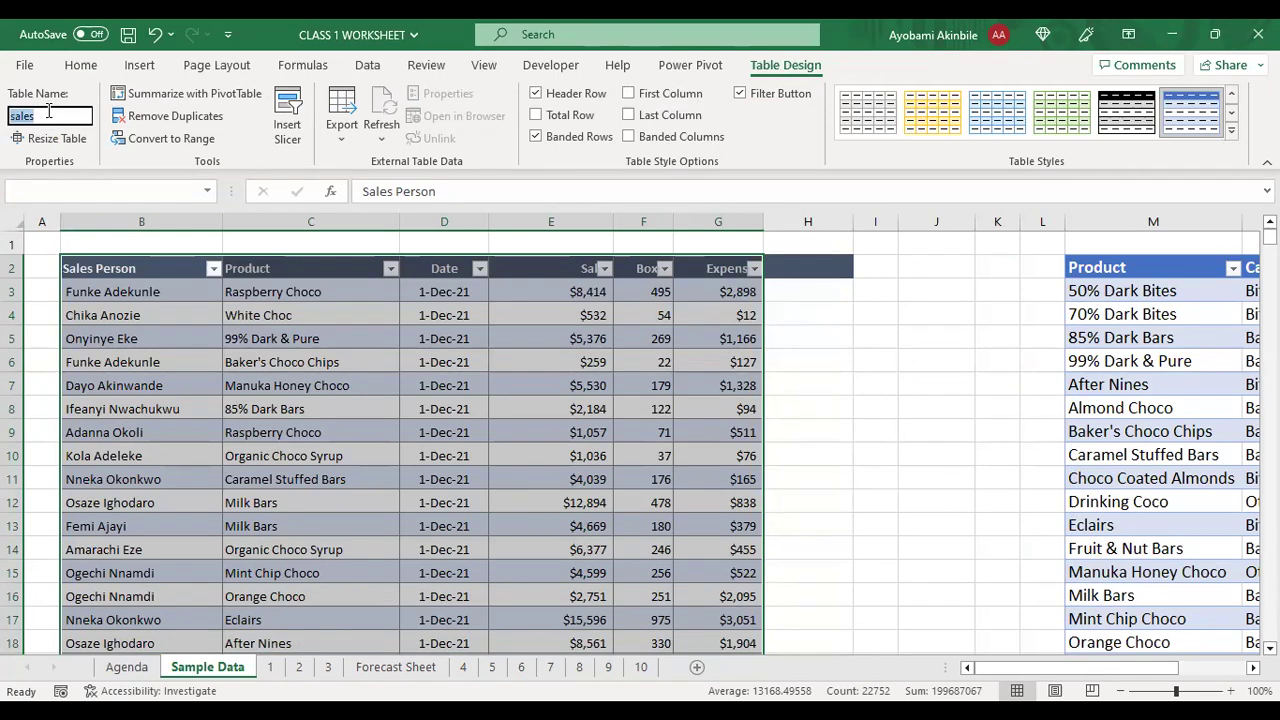
pyautogui.click(966, 350)
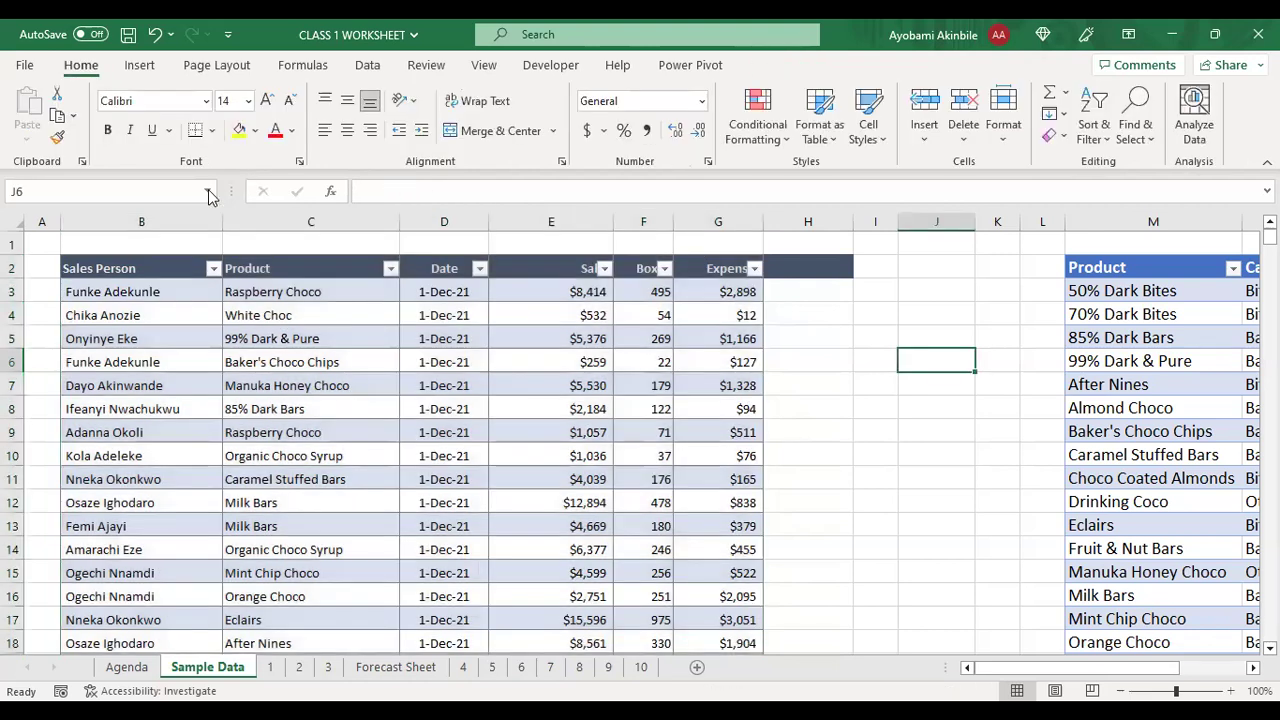
# Step: Examine the workbook's list of defined names and the reference of the active cell
pyautogui.click(207, 191)
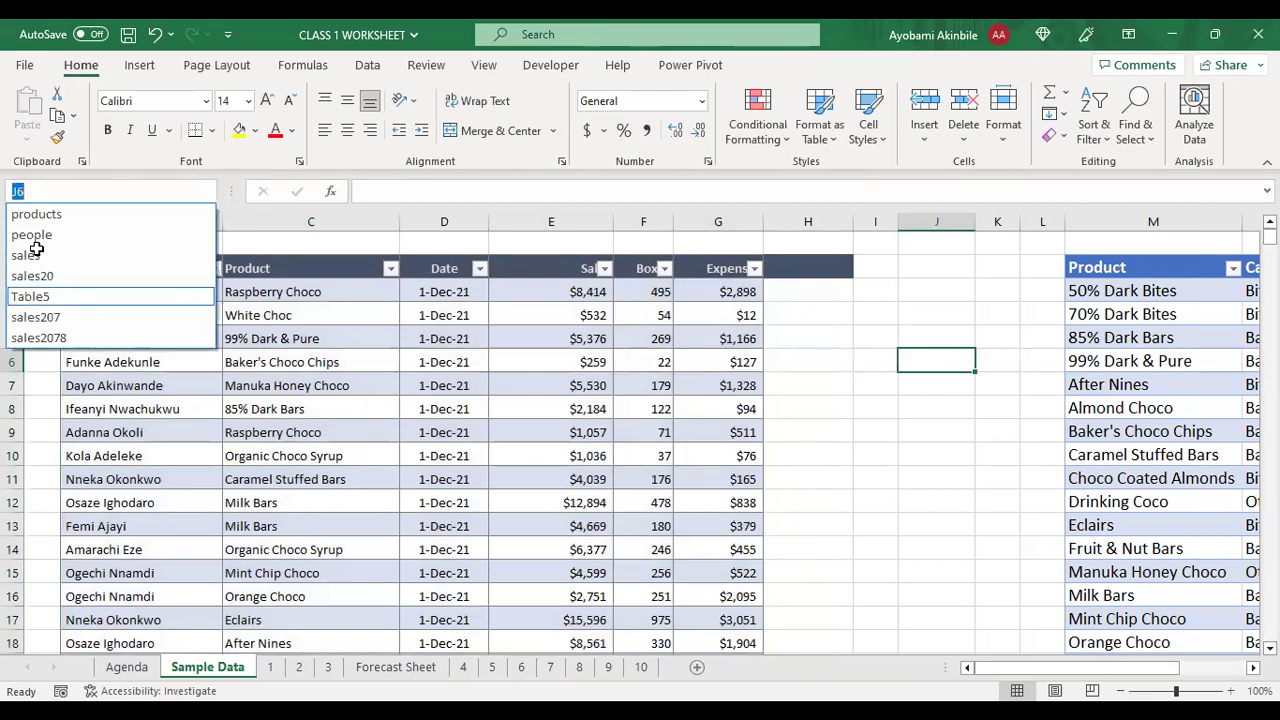
pyautogui.click(202, 187)
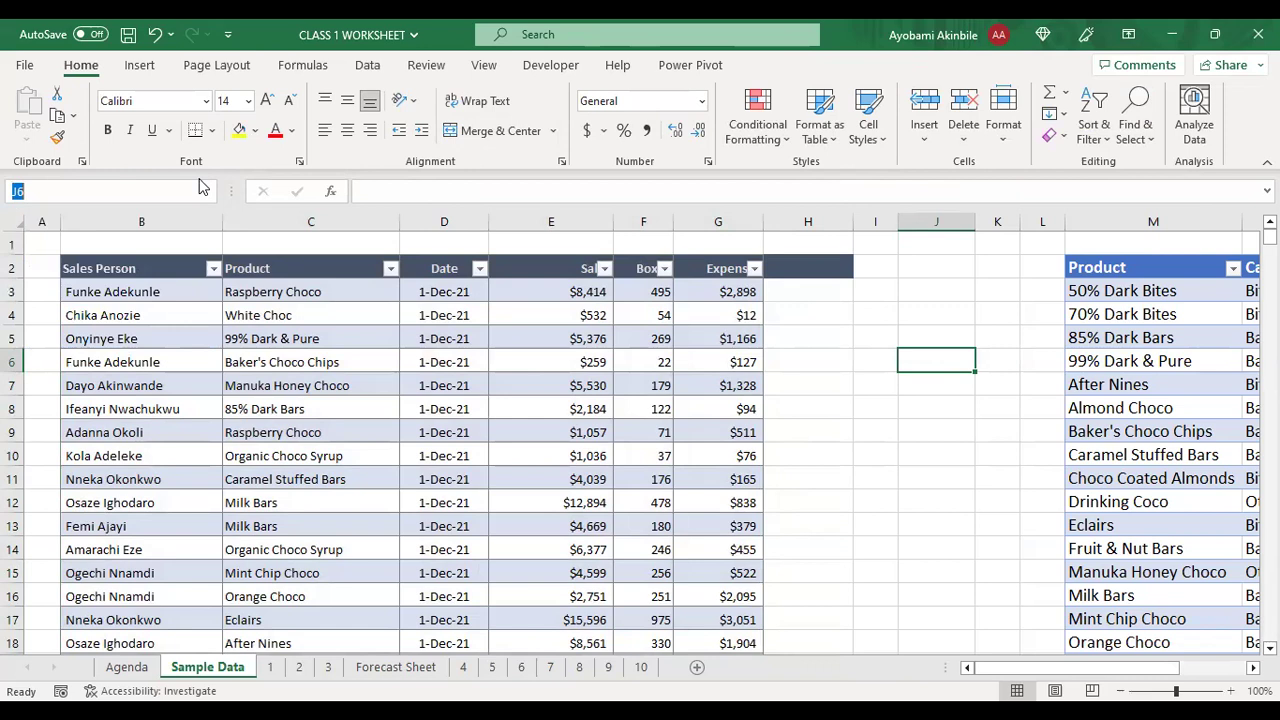
pyautogui.click(41, 191)
pyautogui.press('BackSpace')
pyautogui.press('BackSpace')
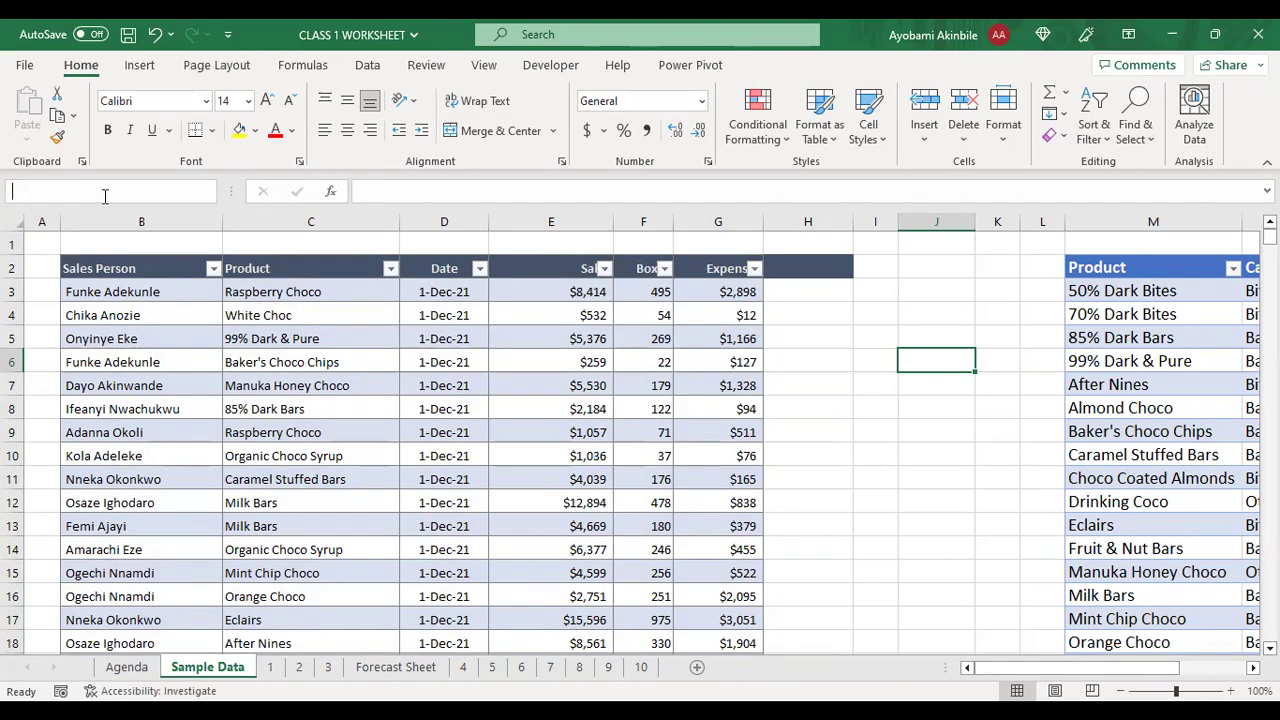
pyautogui.click(207, 193)
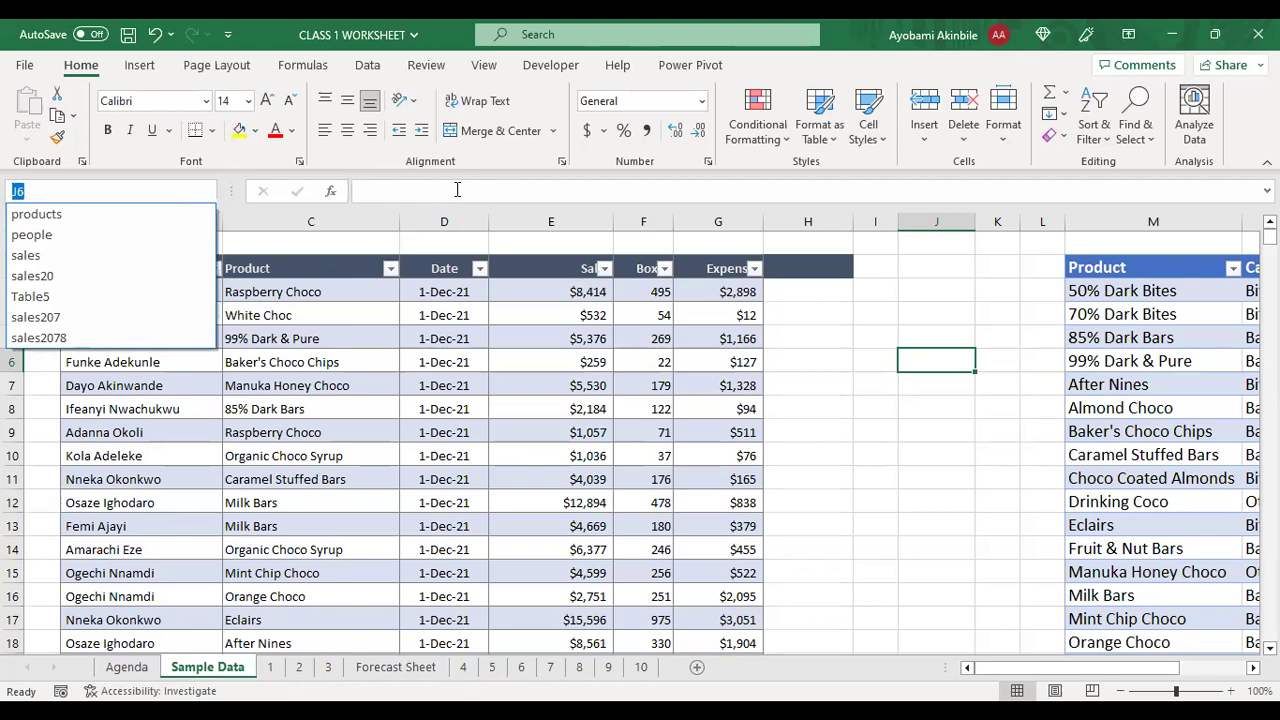
pyautogui.click(207, 191)
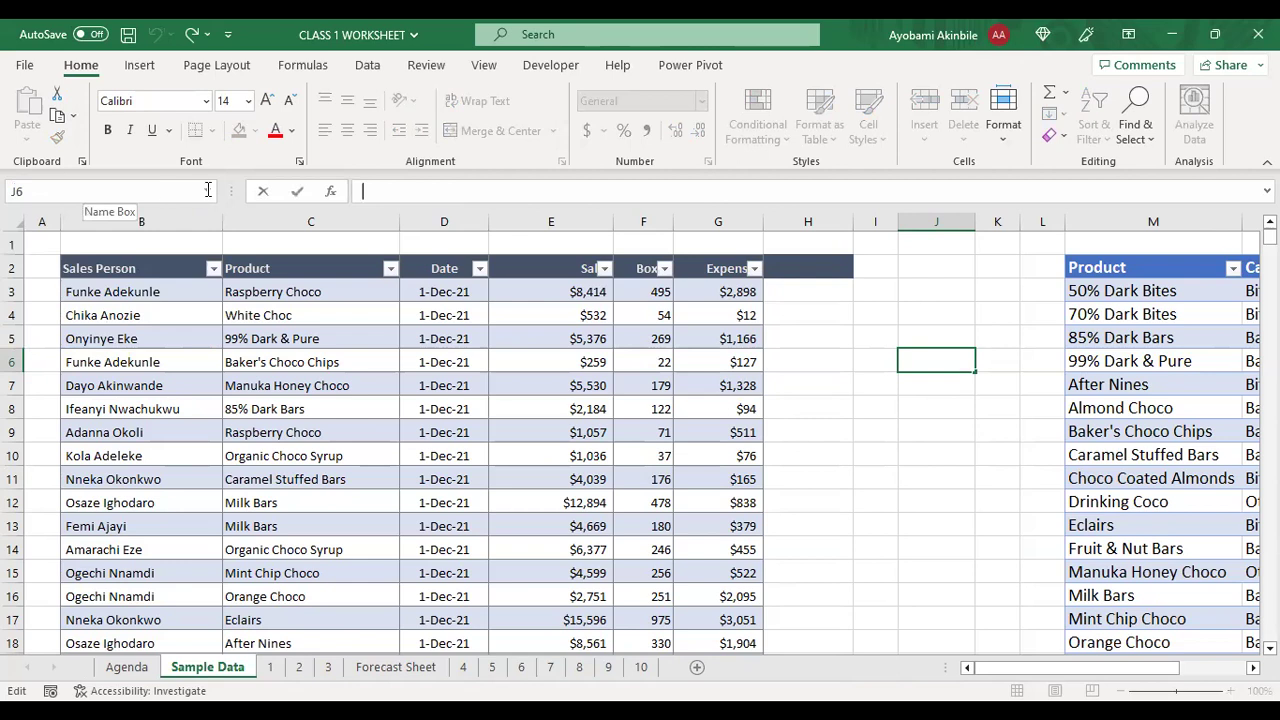
# Step: Enter the first attendee's first name in cell J4
pyautogui.click(924, 310)
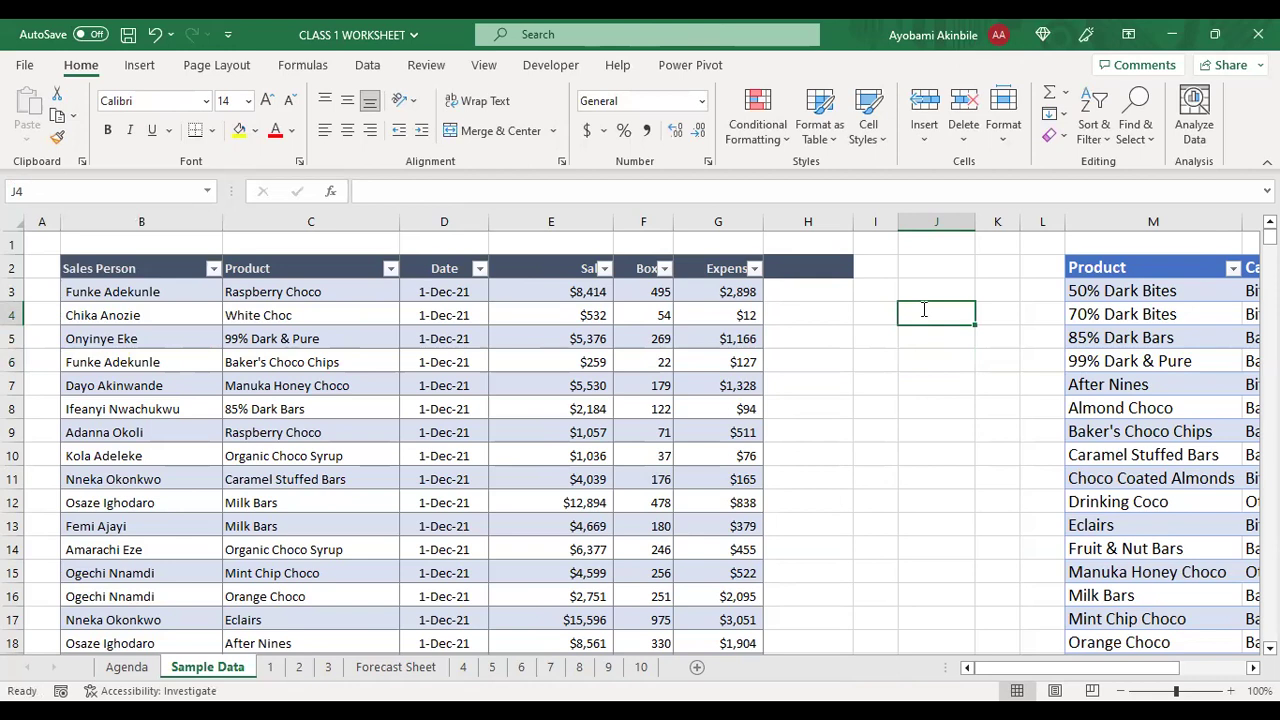
pyautogui.moveTo(924, 310)
pyautogui.mouseDown()
pyautogui.moveTo(920, 443)
pyautogui.moveTo(922, 320)
pyautogui.mouseUp()
pyautogui.write('Chinony')
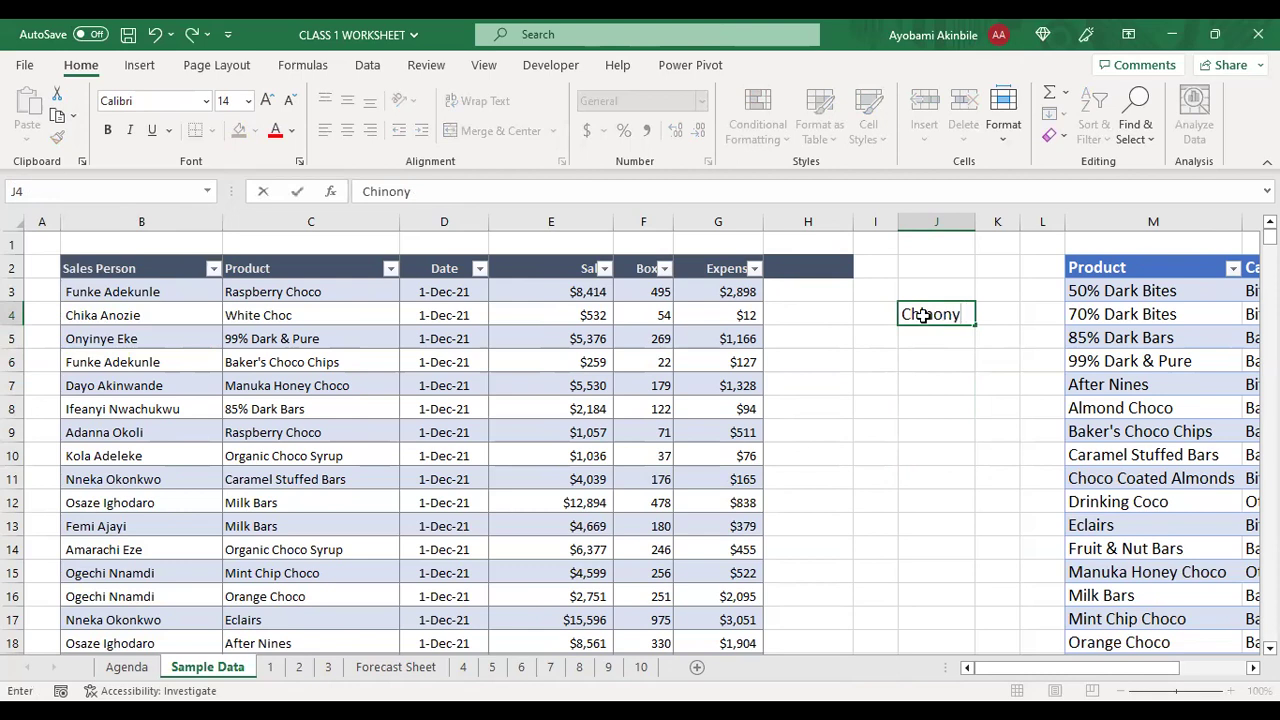
pyautogui.write('e')
pyautogui.press('Return')
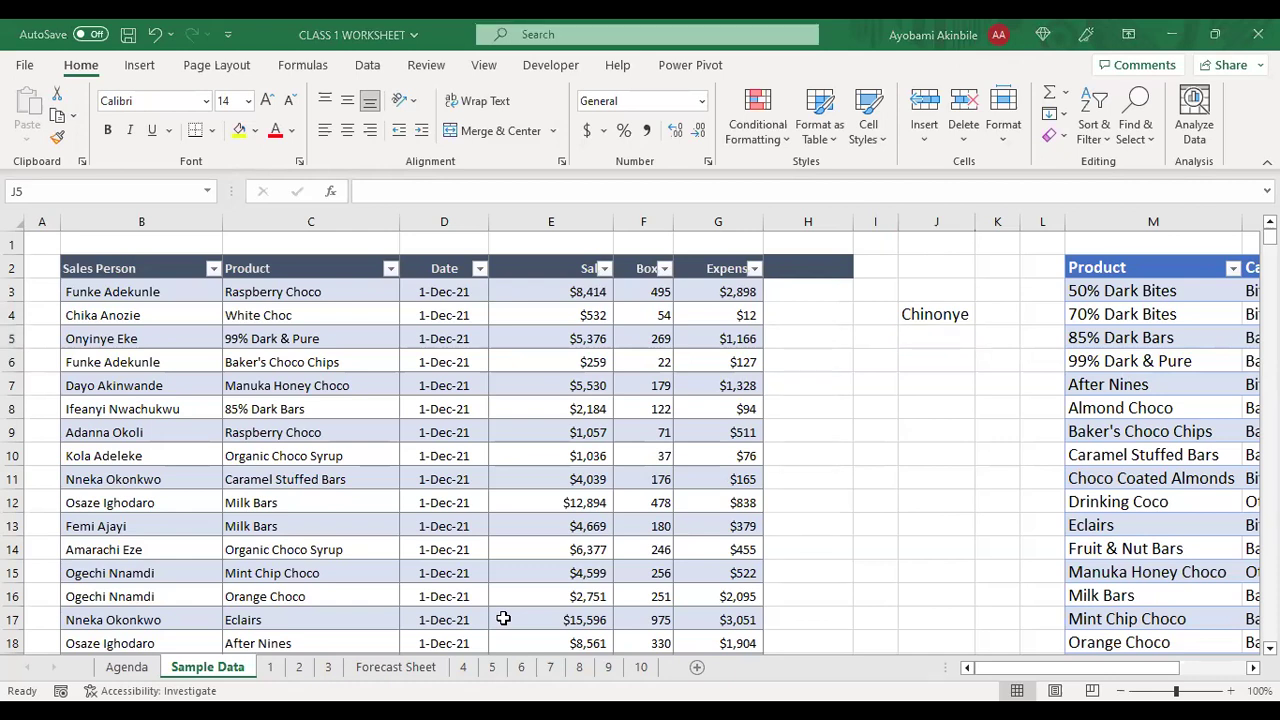
# Step: Enter the second attendee's first name in cell J5, fixing the mistyped letters
pyautogui.click(923, 337)
pyautogui.write('Nichila')
pyautogui.press('BackSpace')
pyautogui.press('BackSpace')
pyautogui.press('BackSpace')
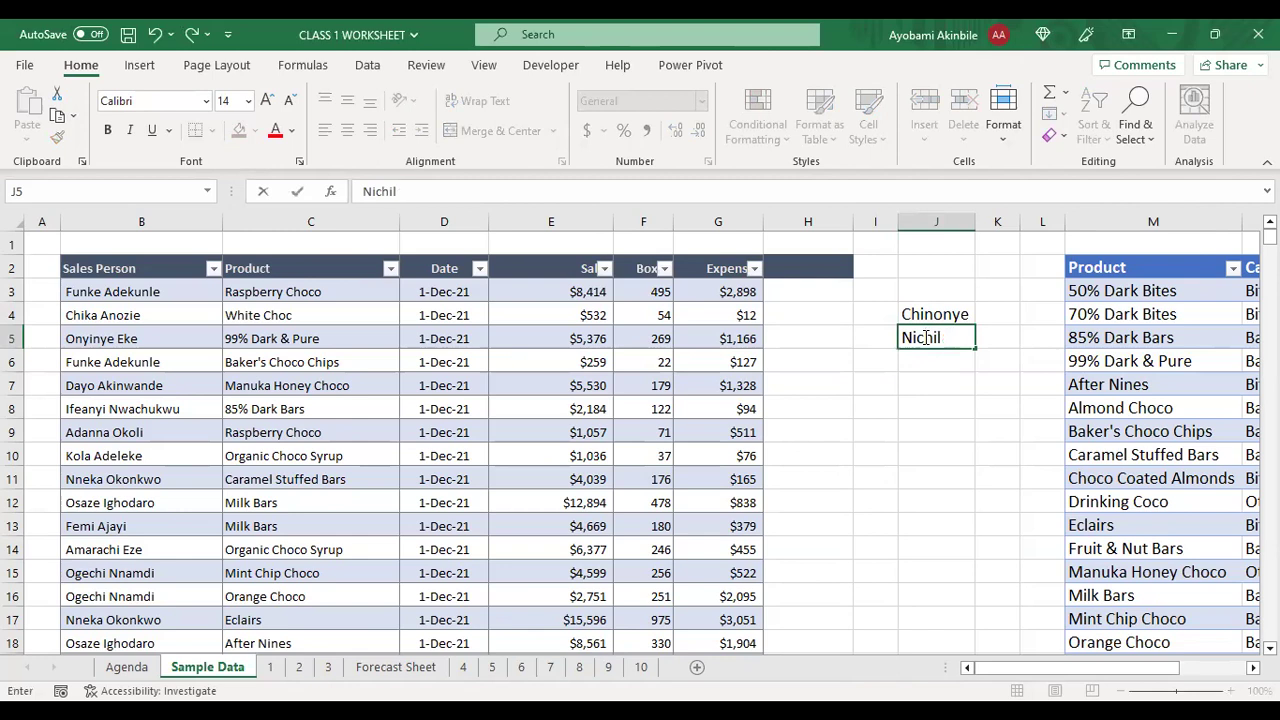
pyautogui.write('ola')
pyautogui.press('Return')
# Step: Enter the third attendee's first name in cell J6, correcting its spelling and capital first letter
pyautogui.write('aanu')
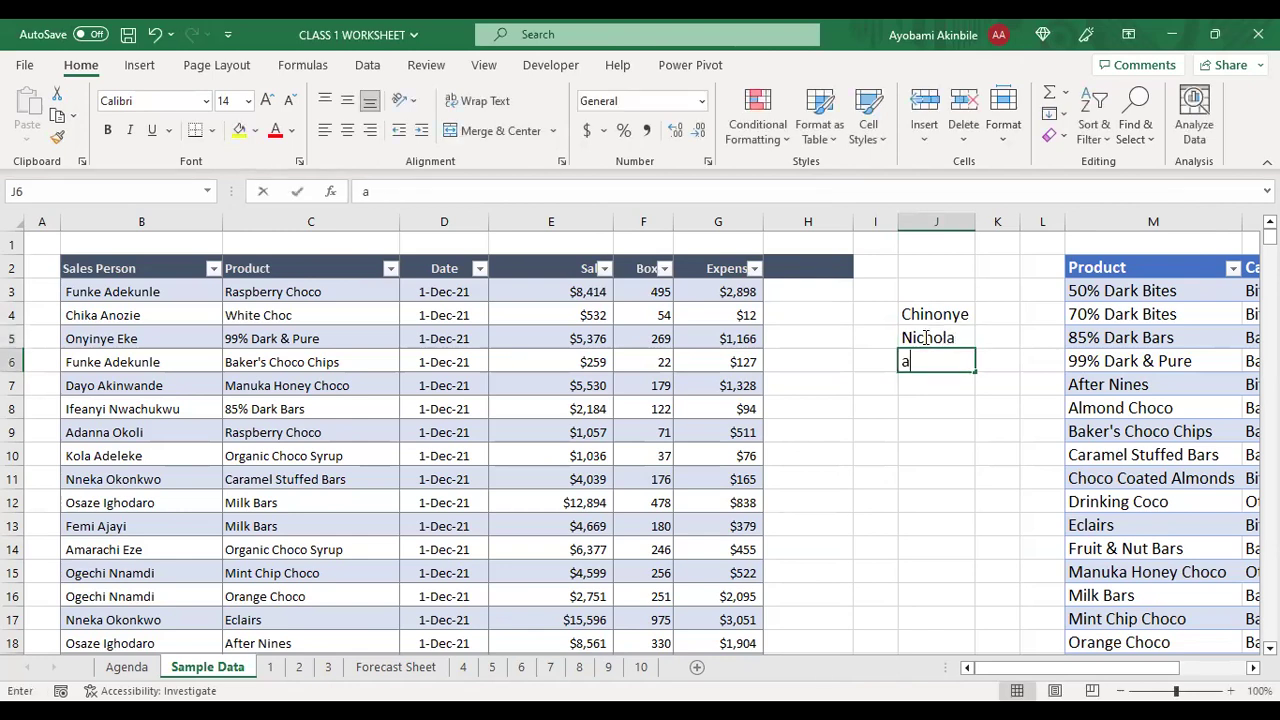
pyautogui.press('Return')
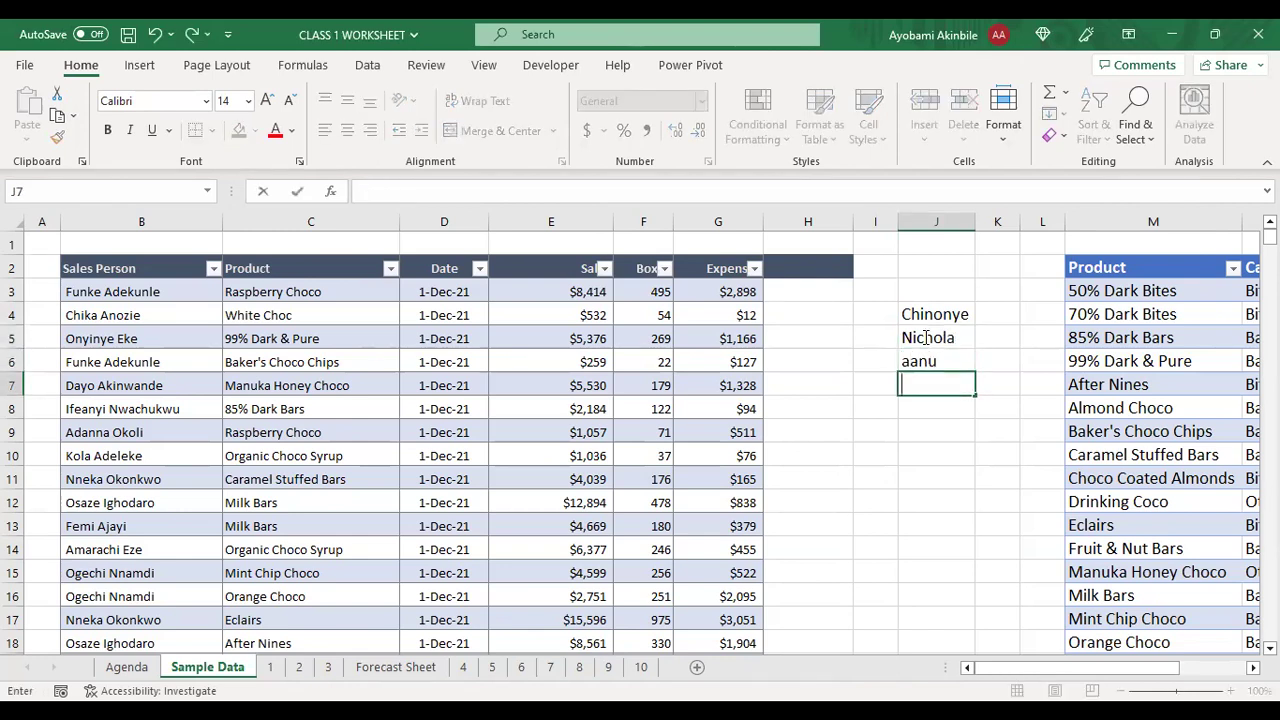
pyautogui.press('Up')
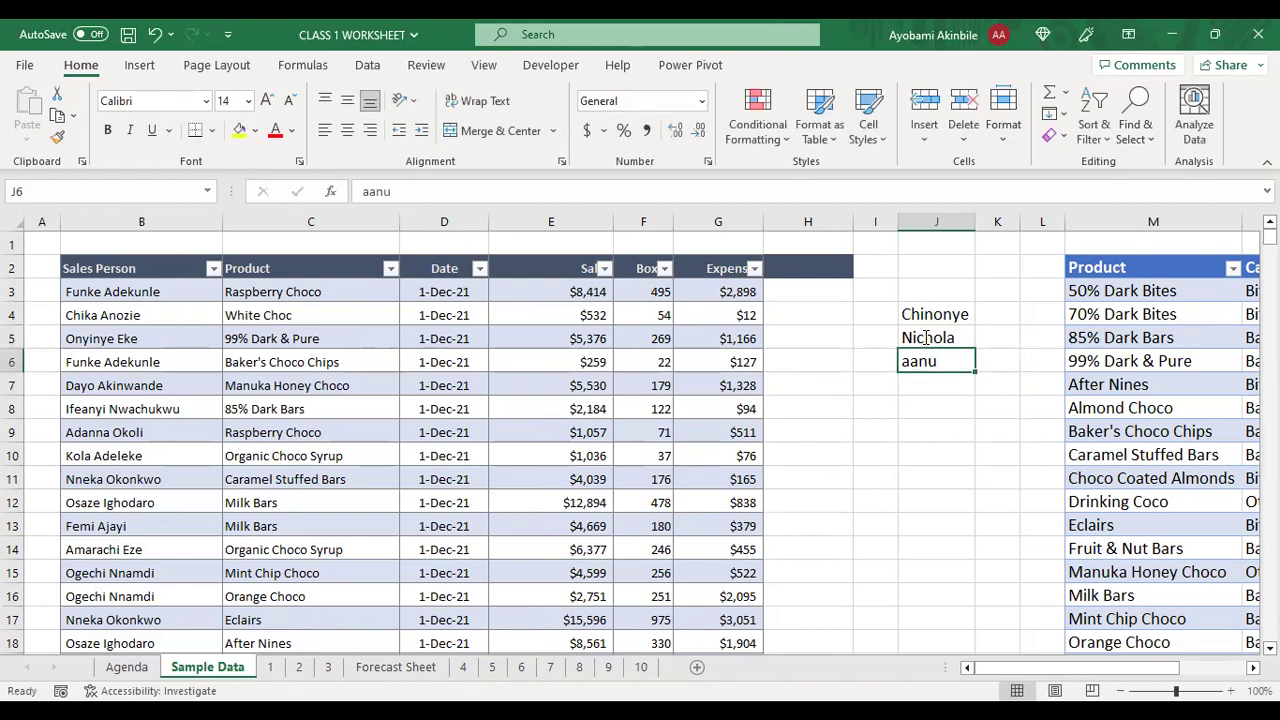
pyautogui.write('Aaanu')
pyautogui.press('Return')
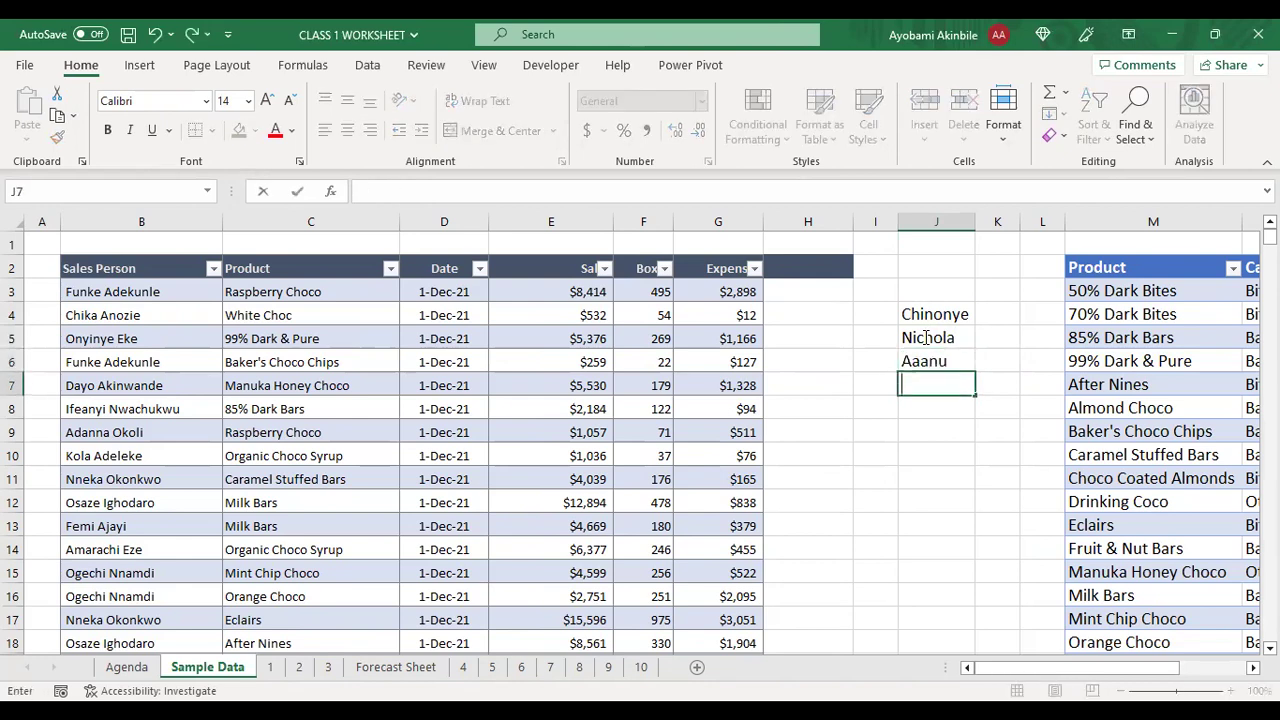
pyautogui.press('Up')
pyautogui.write('Aanu')
pyautogui.press('Return')
# Step: Enter the fourth and fifth attendees' first names in cells J7 and J8
pyautogui.write('Adel')
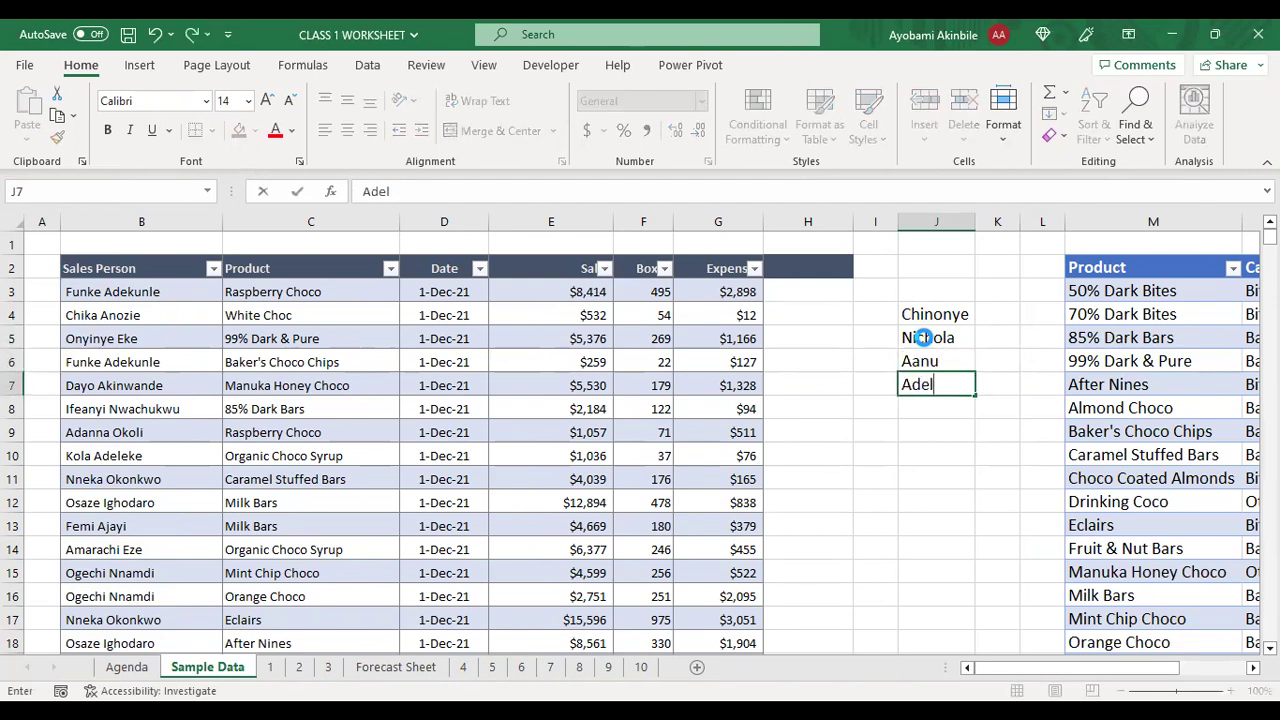
pyautogui.press('BackSpace')
pyautogui.write('kunle')
pyautogui.press('Return')
pyautogui.write('Ayobami')
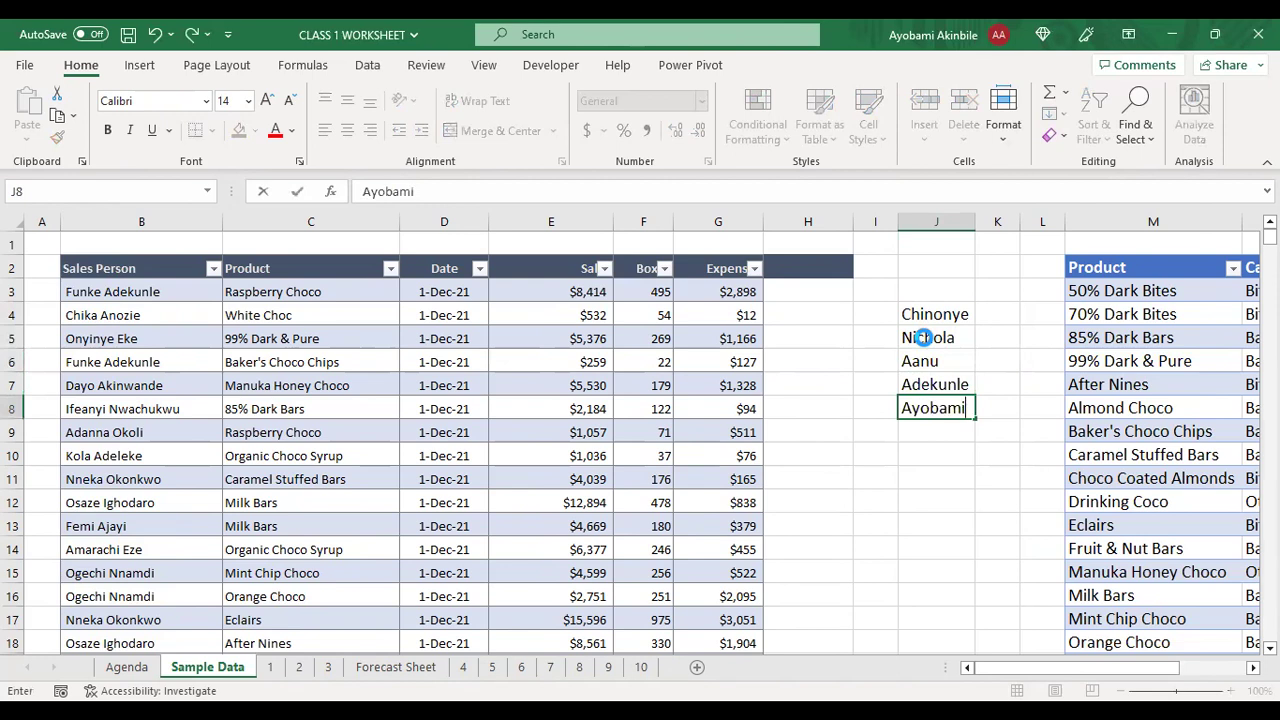
pyautogui.press('Return')
# Step: Add the heading Names in cell J3 above the list
pyautogui.click(910, 289)
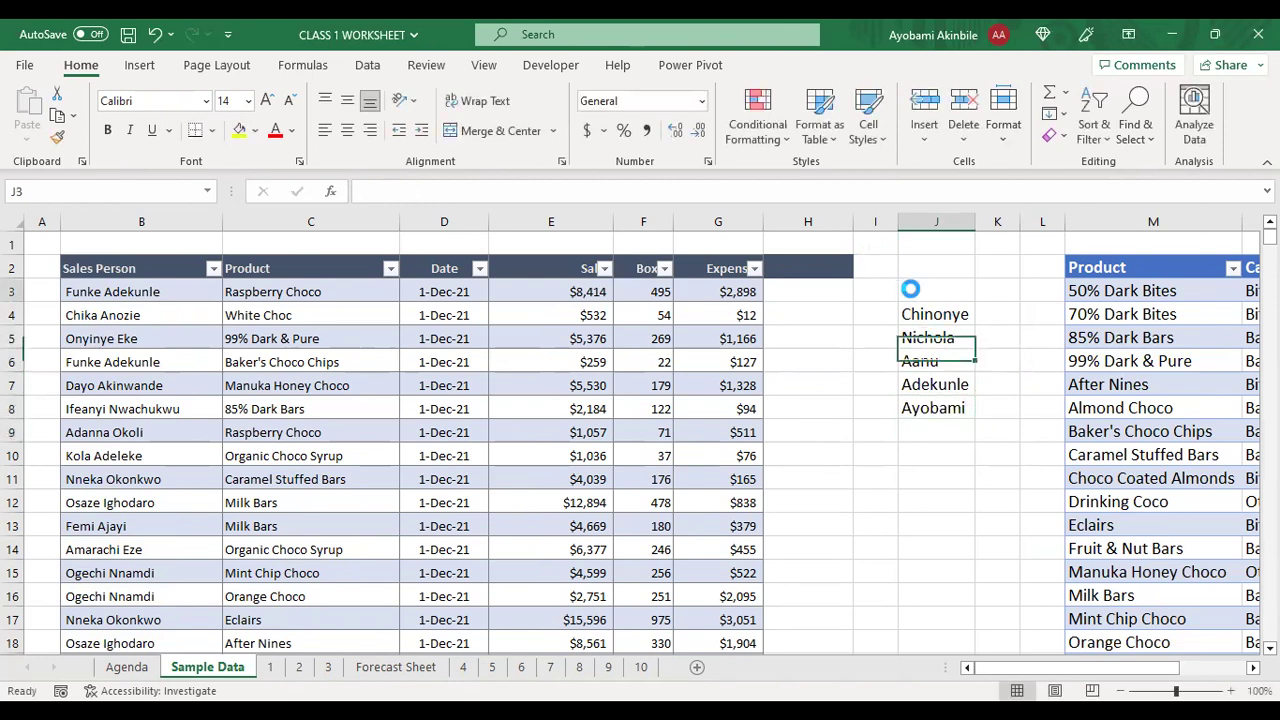
pyautogui.write('Names')
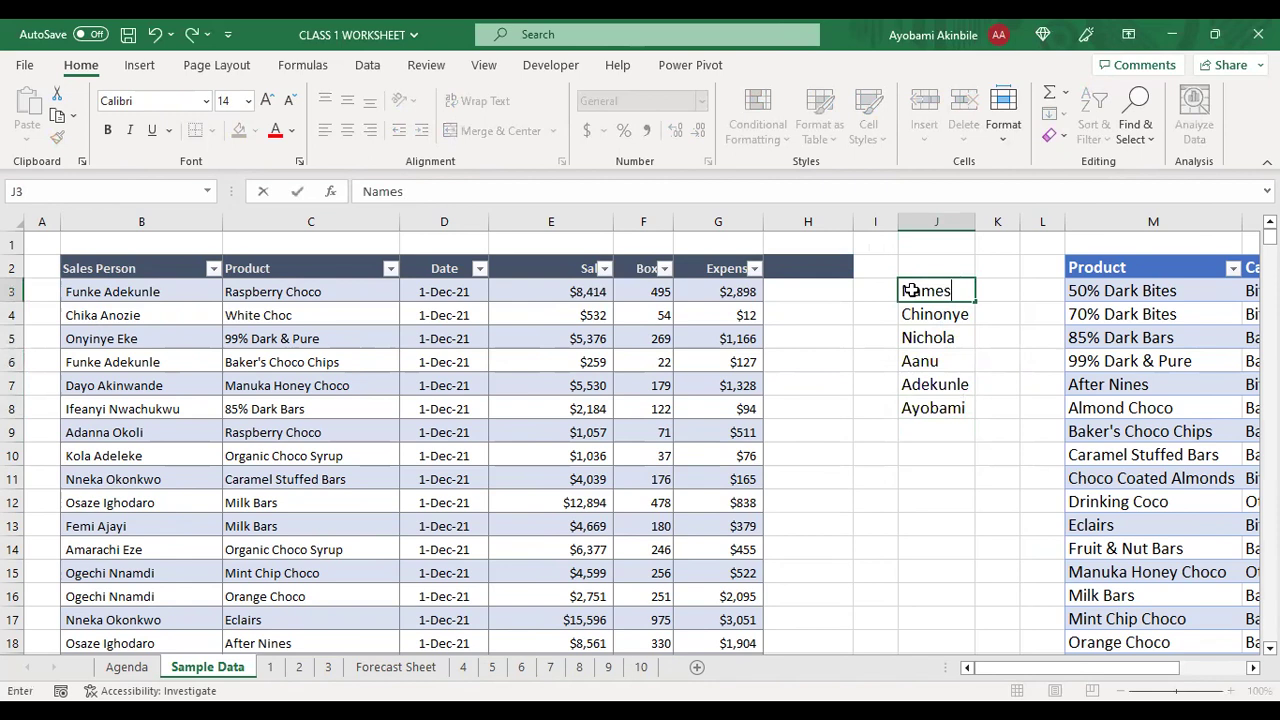
pyautogui.press('Return')
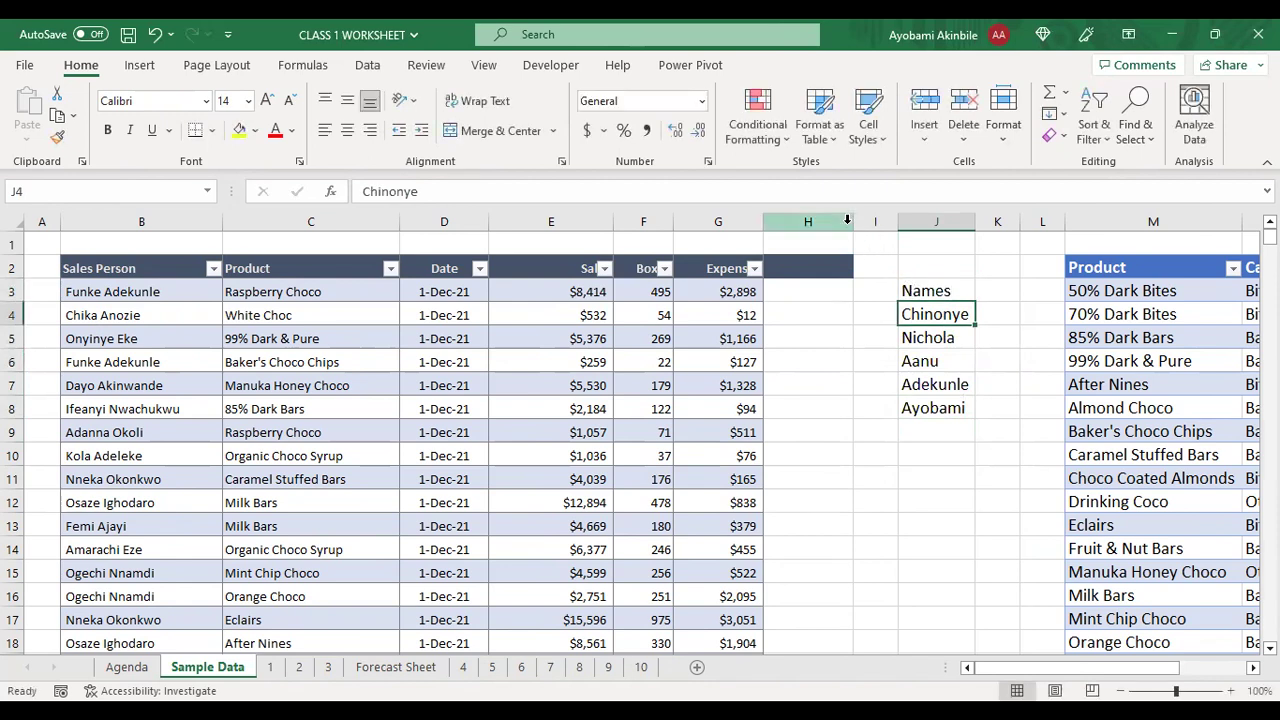
# Step: Correct the first name in cell J5 by adding the missing final letter s
pyautogui.click(937, 338)
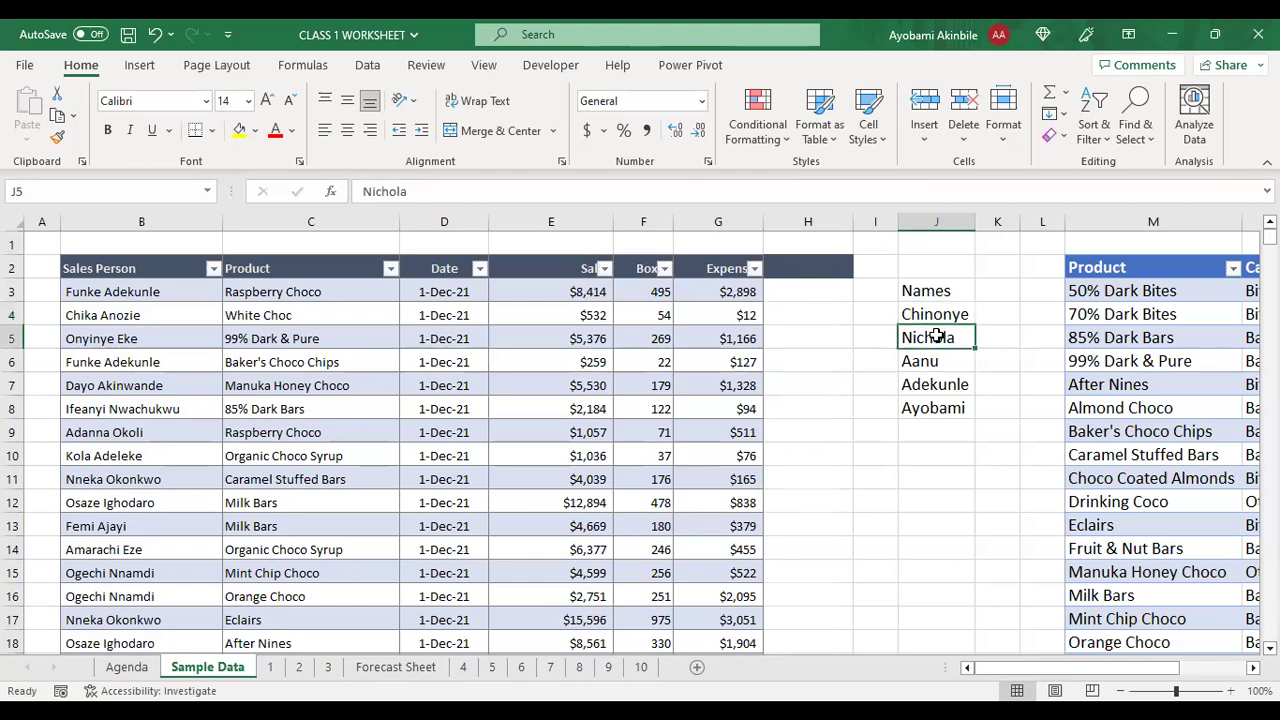
pyautogui.click(930, 358)
pyautogui.click(937, 340)
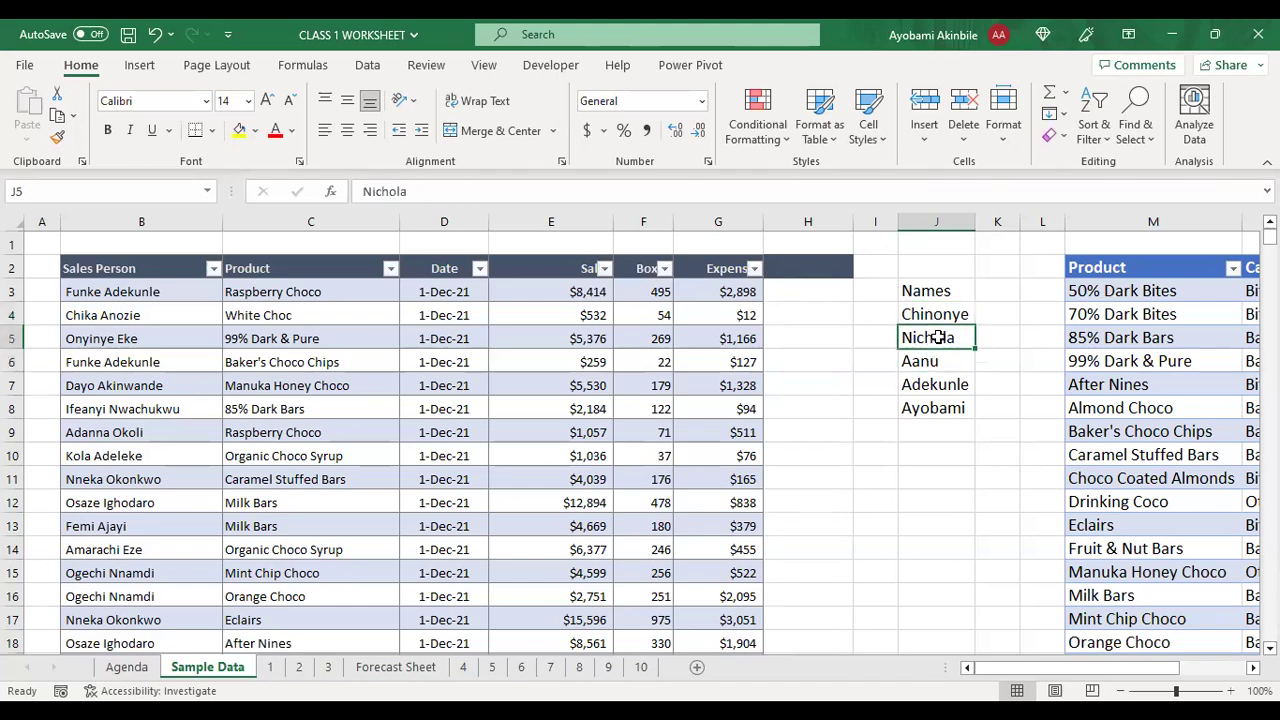
pyautogui.click(472, 191)
pyautogui.write('s')
pyautogui.press('Return')
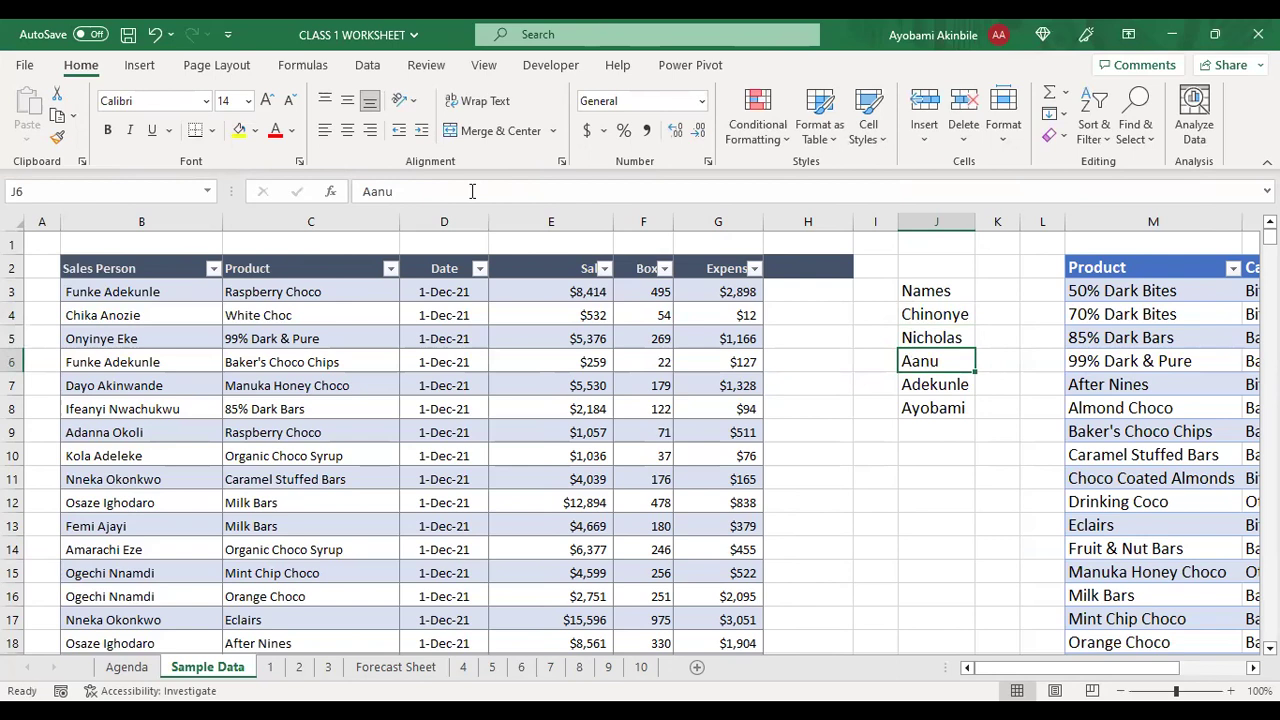
# Step: Define the name Attendance for the list of first names in J4:J8
pyautogui.click(932, 312)
pyautogui.moveTo(932, 312); pyautogui.dragTo(928, 407)
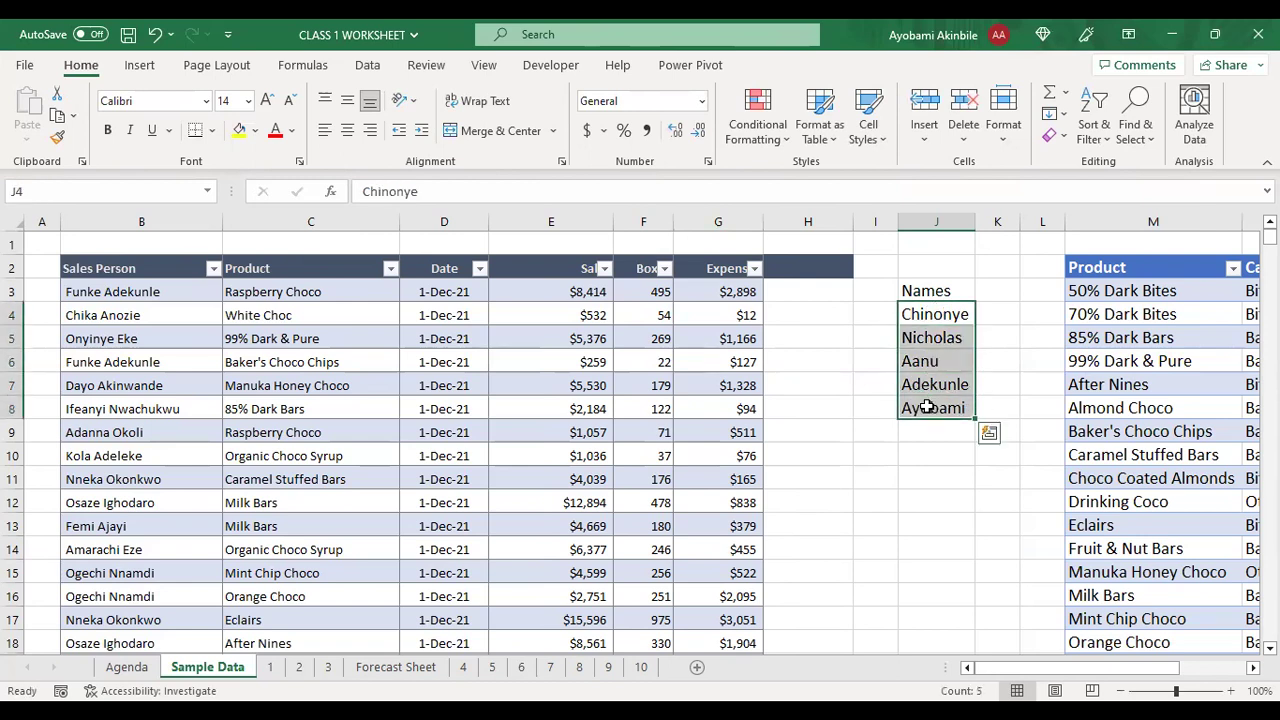
pyautogui.click(67, 189)
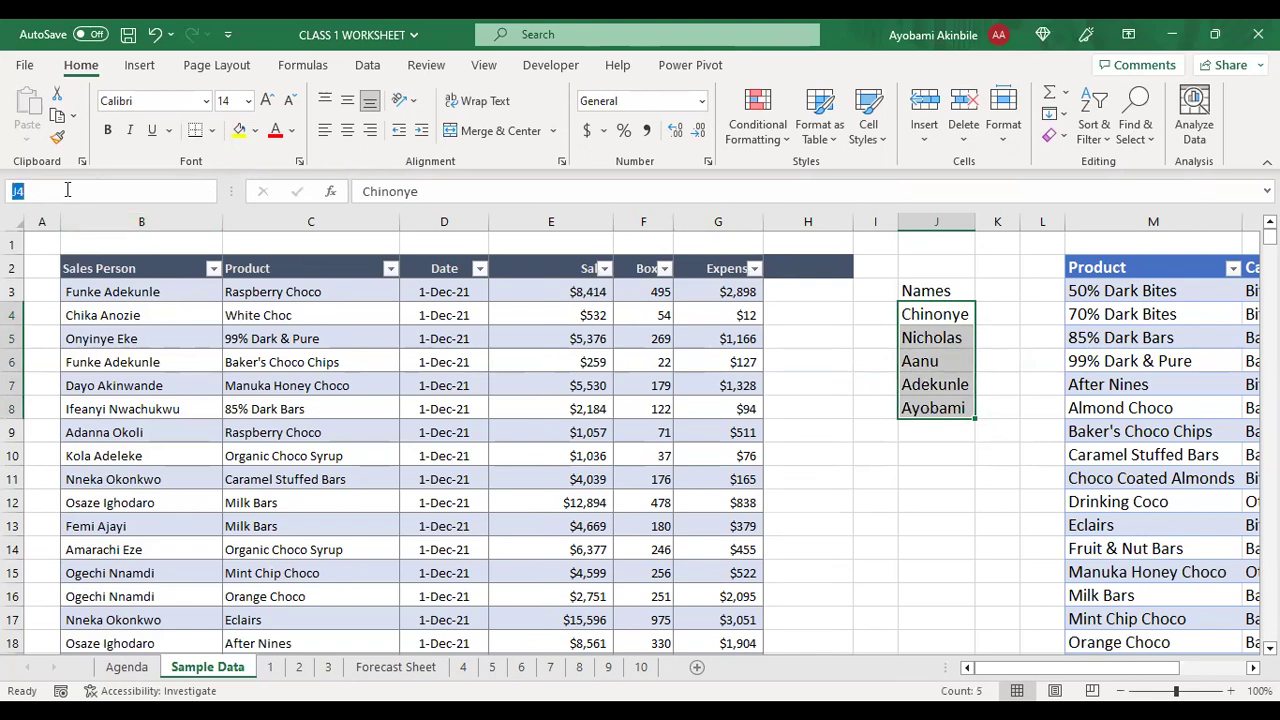
pyautogui.write('Attendance')
pyautogui.press('Return')
pyautogui.click(876, 562)
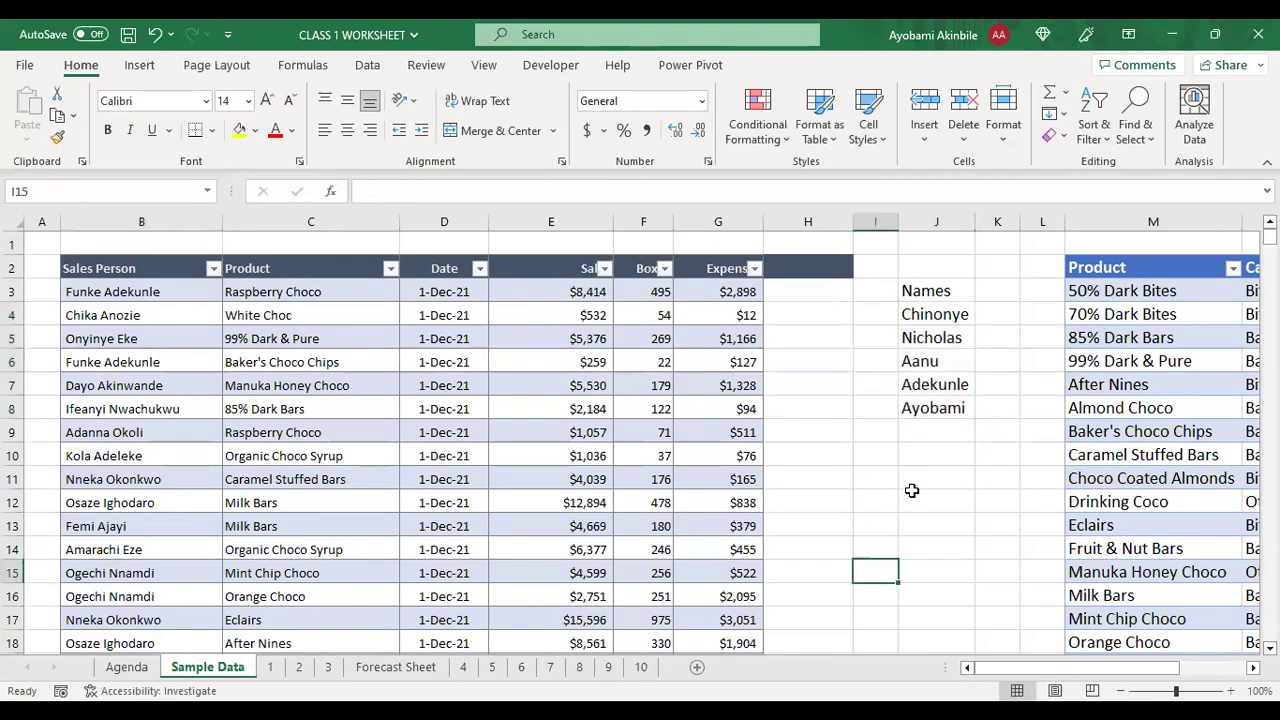
# Step: Enter the formula =Attendance in cell J13 to return the named list below the original
pyautogui.click(868, 527)
pyautogui.click(917, 522)
pyautogui.write('a')
pyautogui.write('=a')
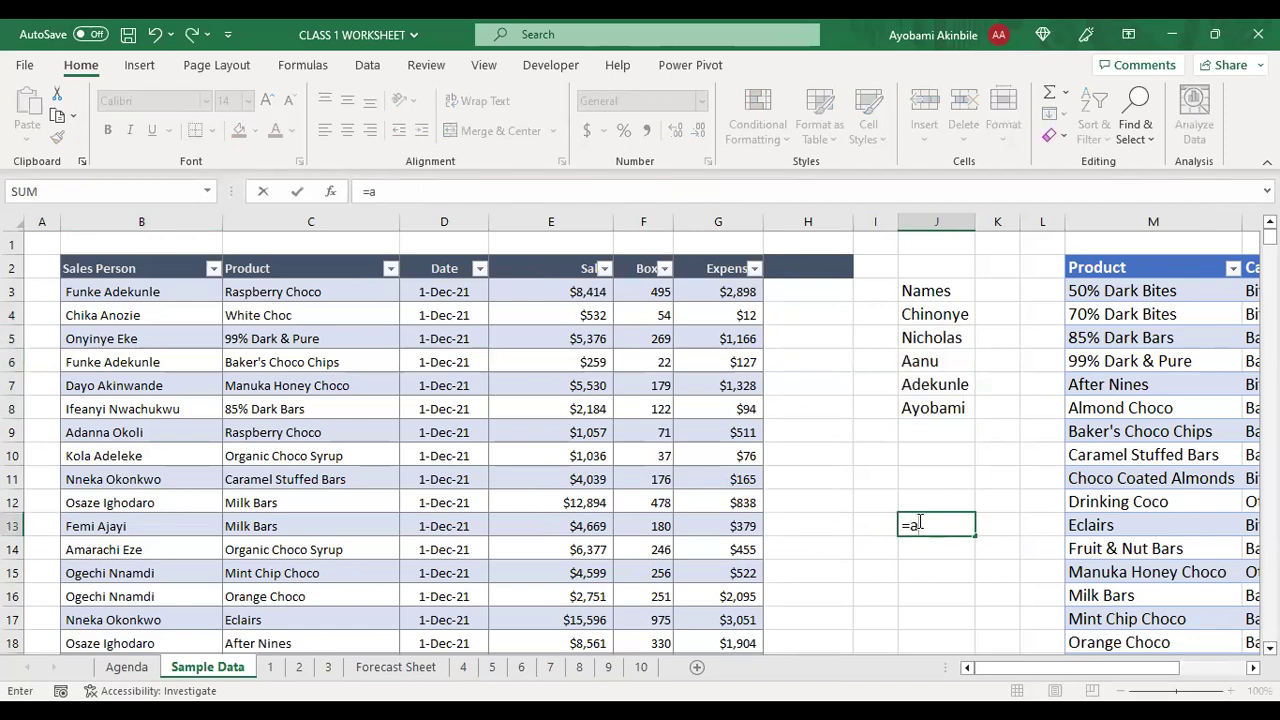
pyautogui.write('ttendance')
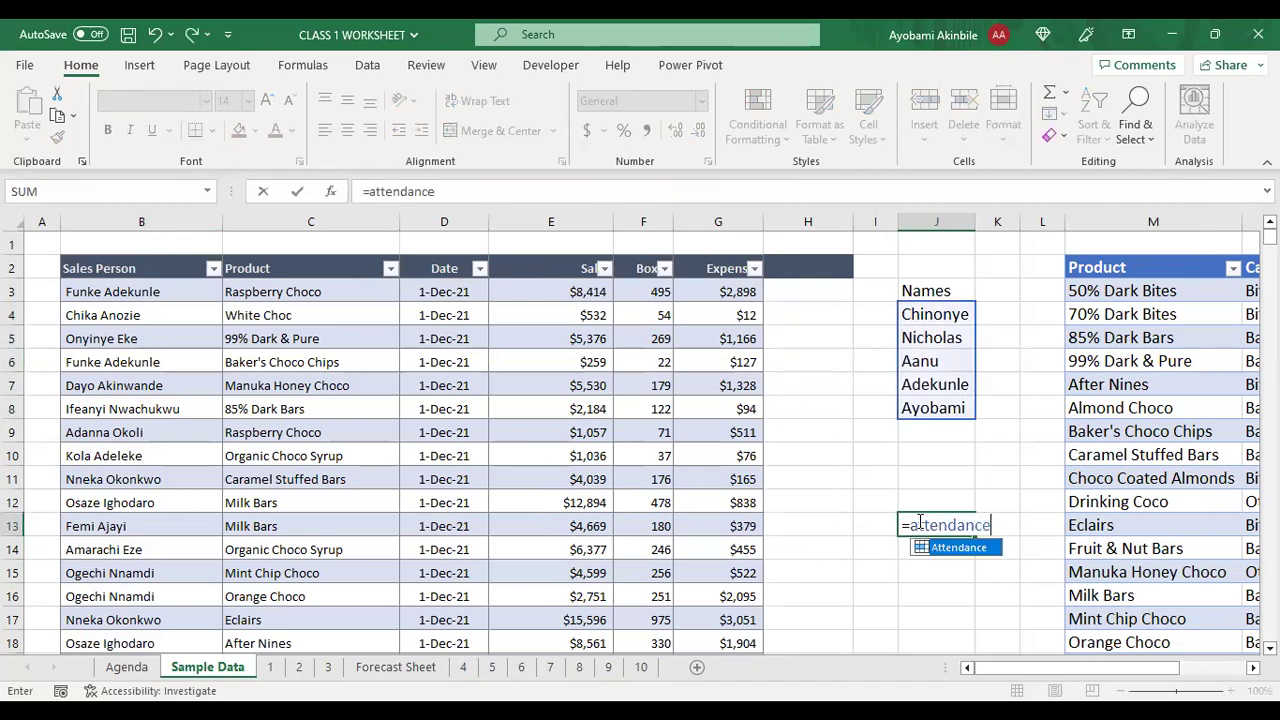
pyautogui.press('Return')
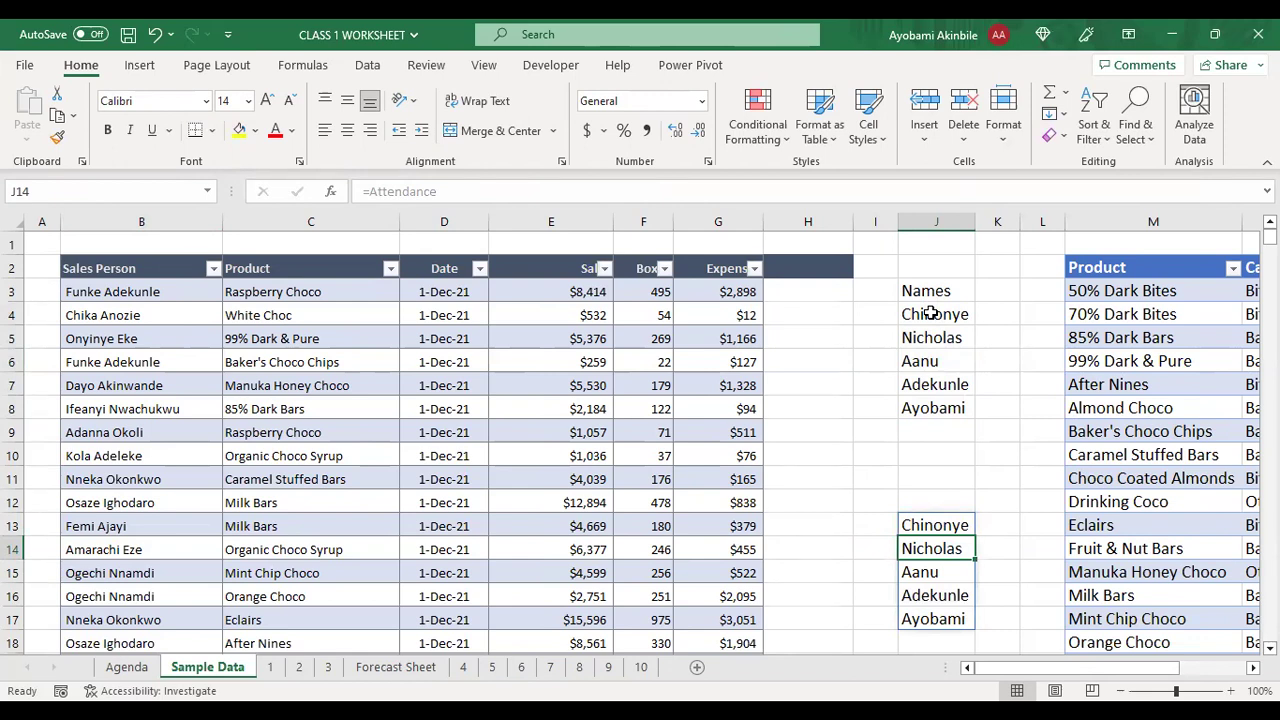
pyautogui.moveTo(930, 290); pyautogui.dragTo(930, 412)
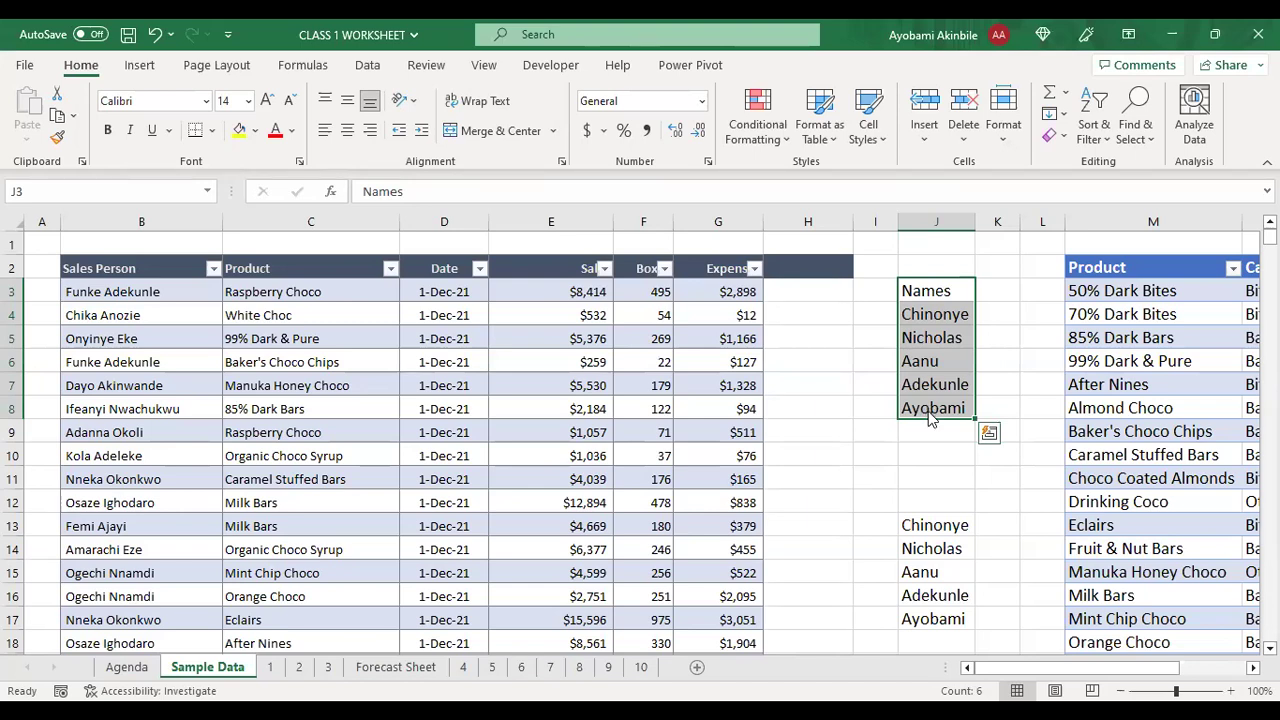
pyautogui.hotkey('ctrl', 'q')
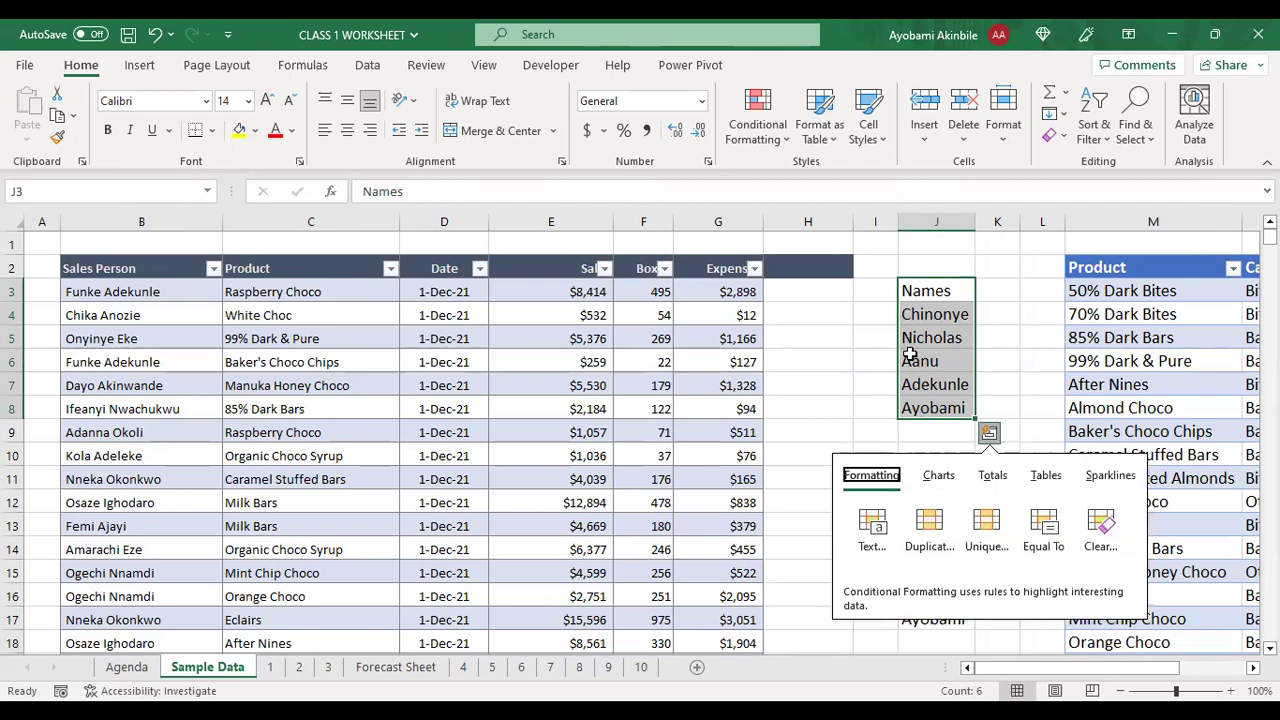
pyautogui.click(909, 286)
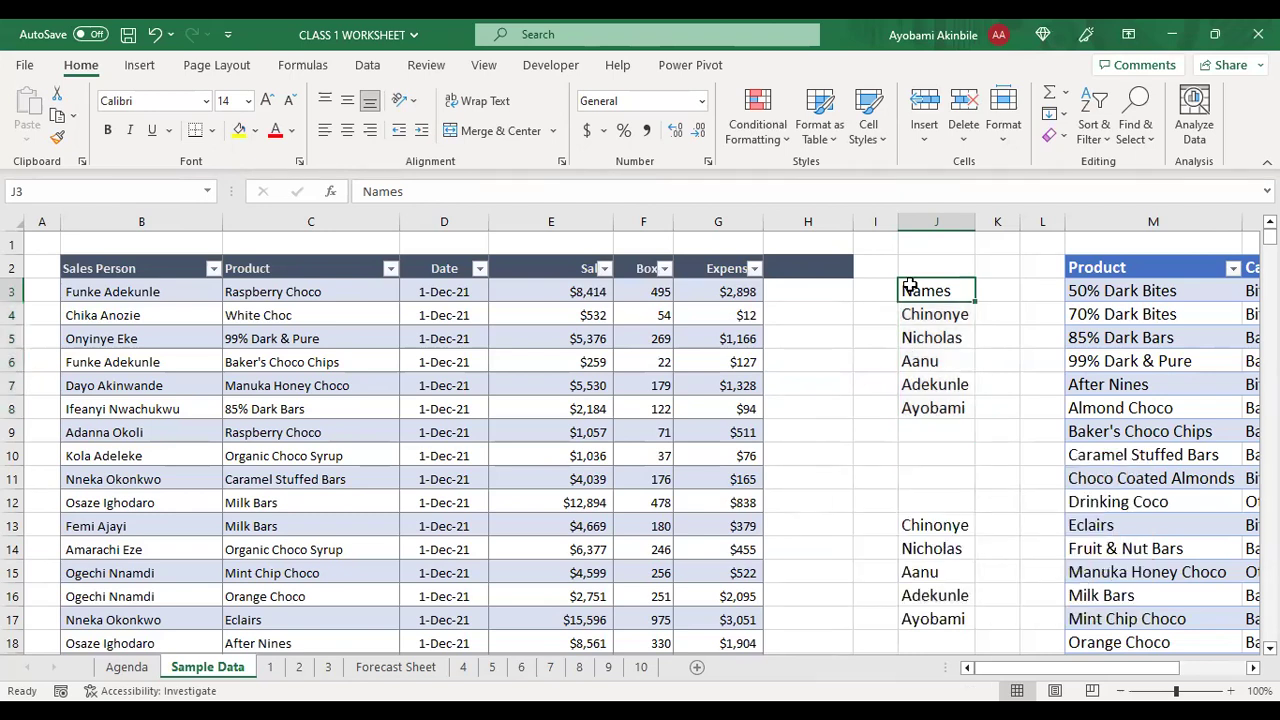
pyautogui.click(927, 338)
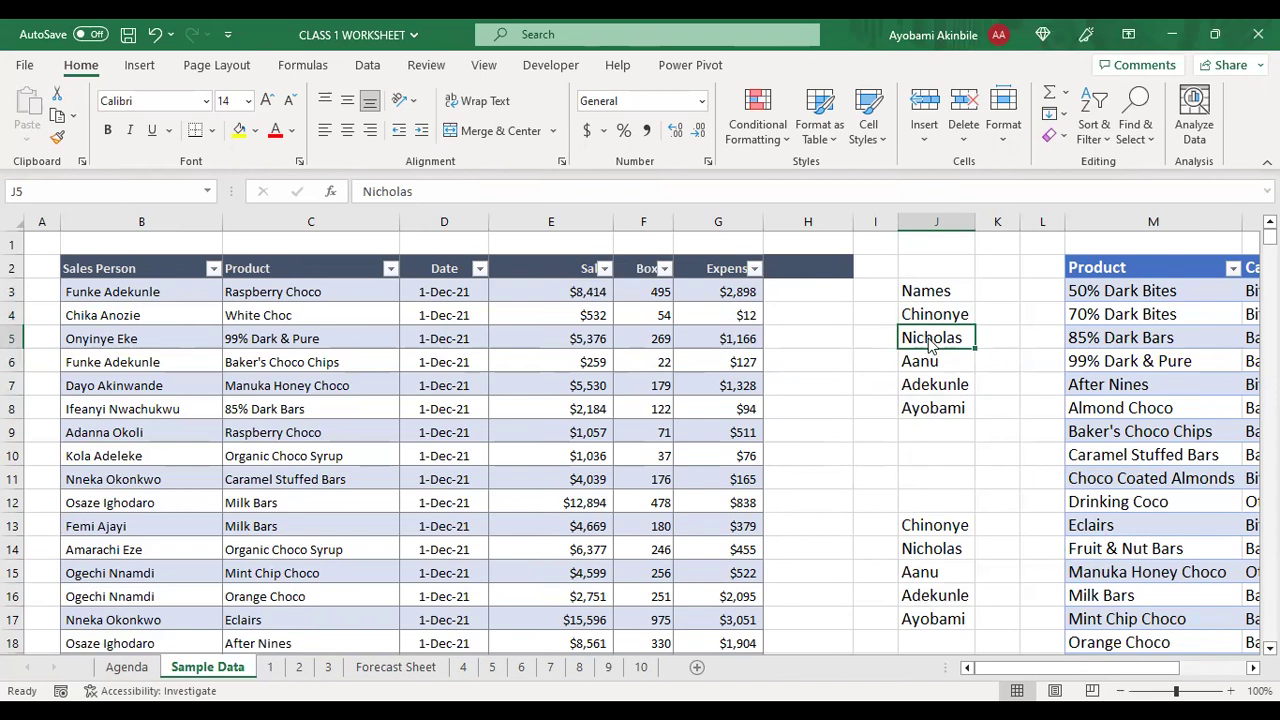
pyautogui.hotkey('ctrl', 't')
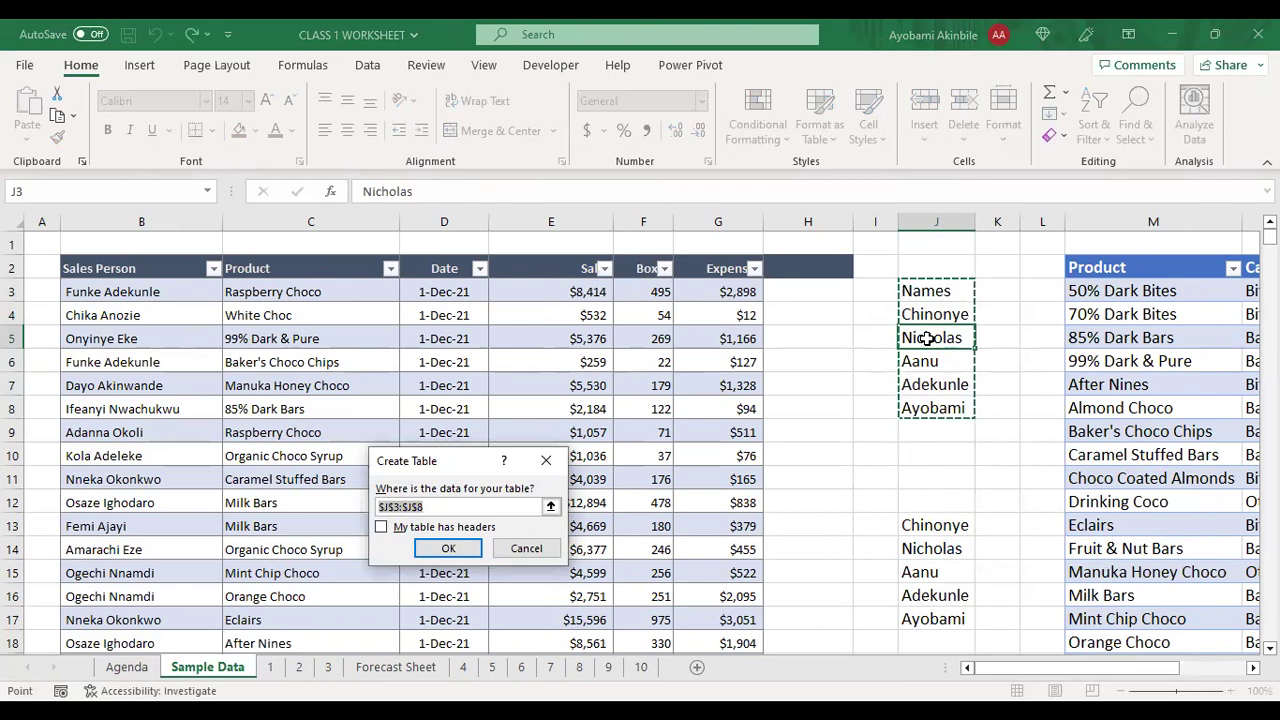
pyautogui.press('Escape')
pyautogui.click(928, 338)
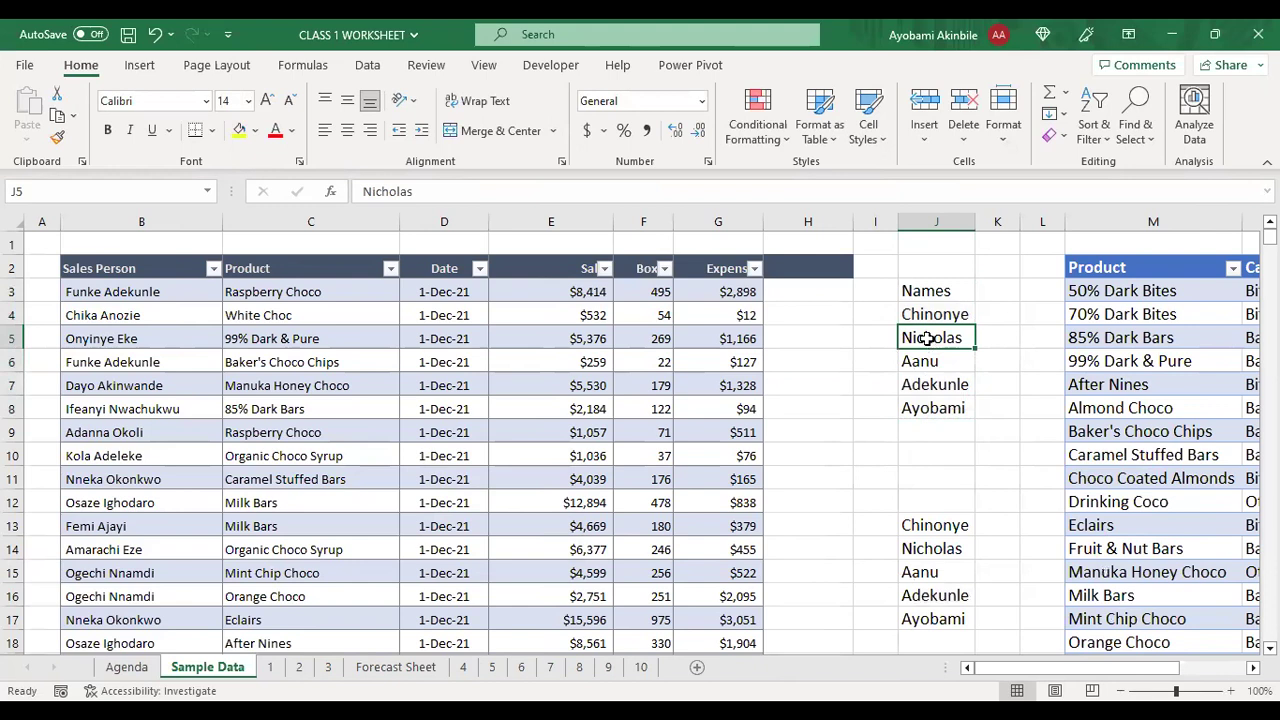
# Step: Convert the list in J3:J8 into a table, using its first row as the header
pyautogui.hotkey('ctrl', 't')
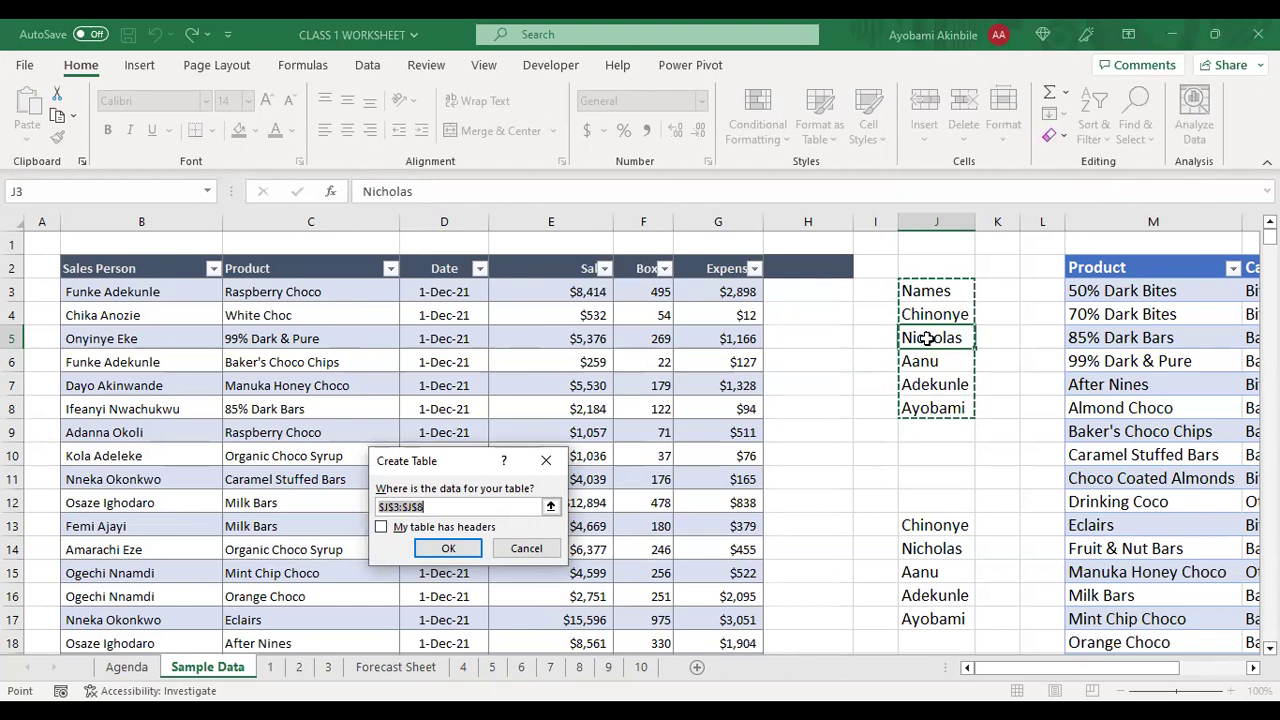
pyautogui.click(382, 529)
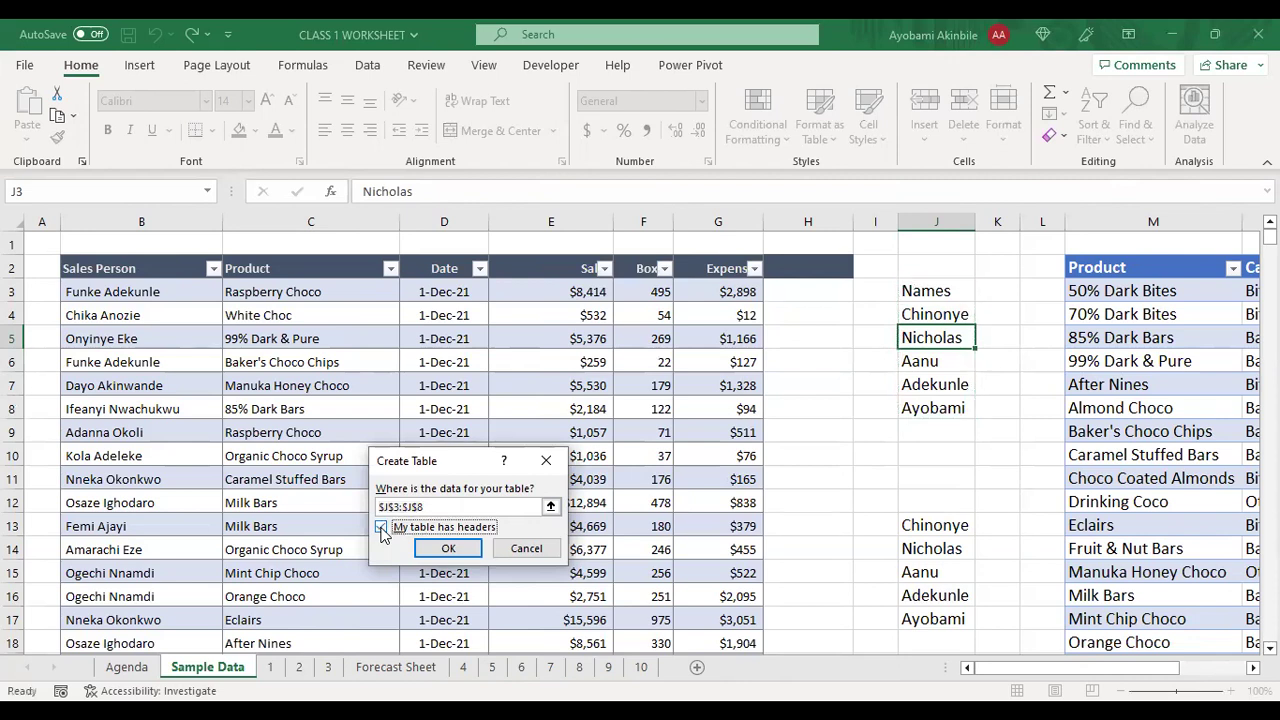
pyautogui.click(442, 550)
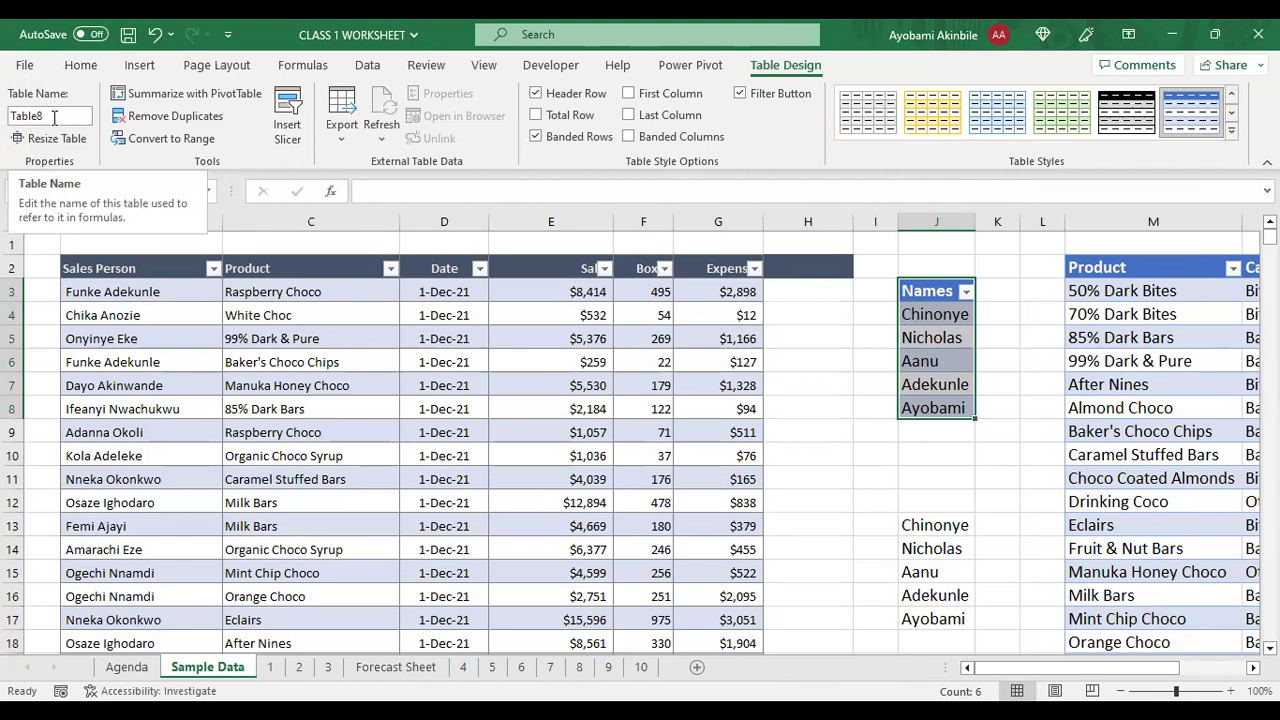
# Step: Name the new table Class_members
pyautogui.click(54, 117)
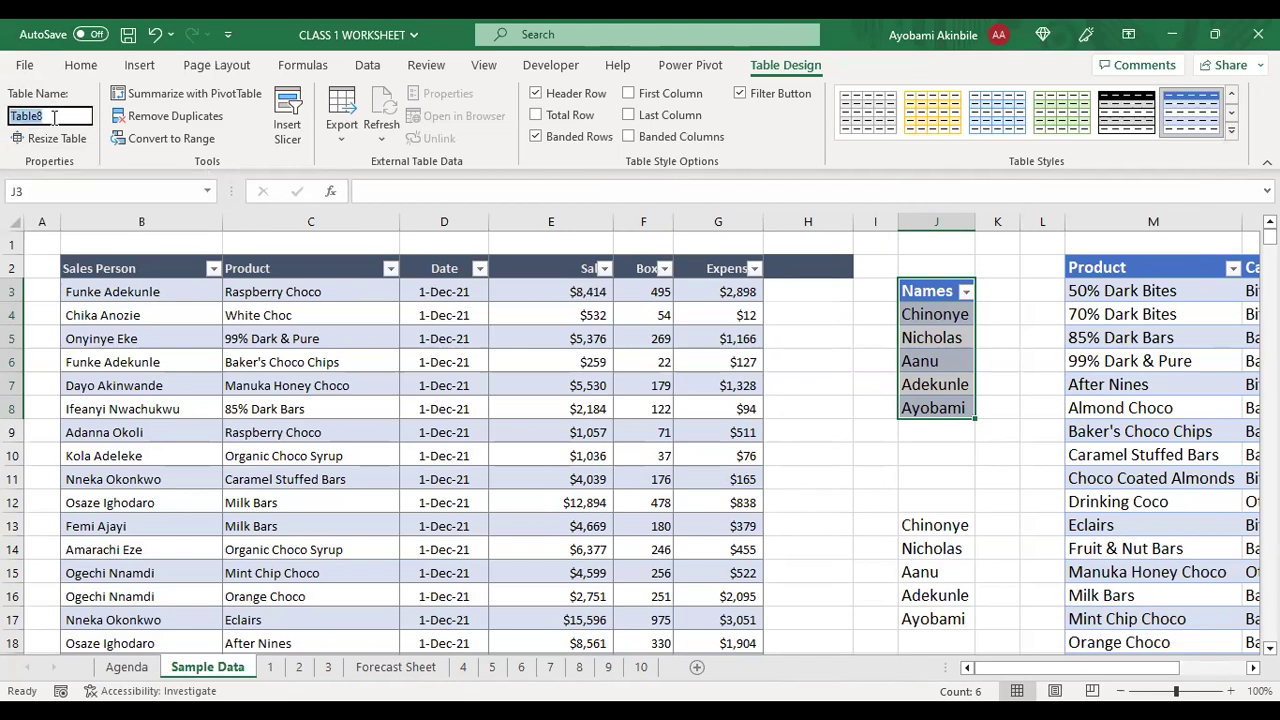
pyautogui.write('Clas')
pyautogui.press('BackSpace')
pyautogui.press('BackSpace')
pyautogui.press('BackSpace')
pyautogui.write('lass_members')
pyautogui.press('Return')
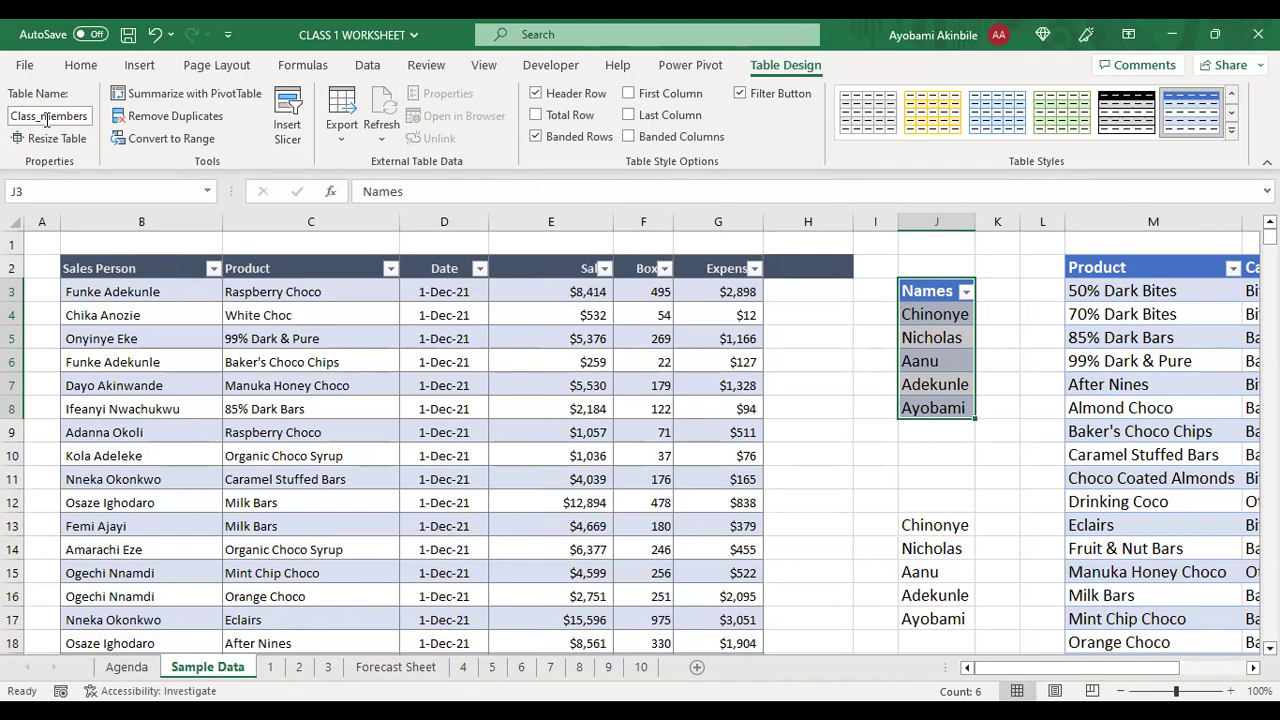
pyautogui.press('Return')
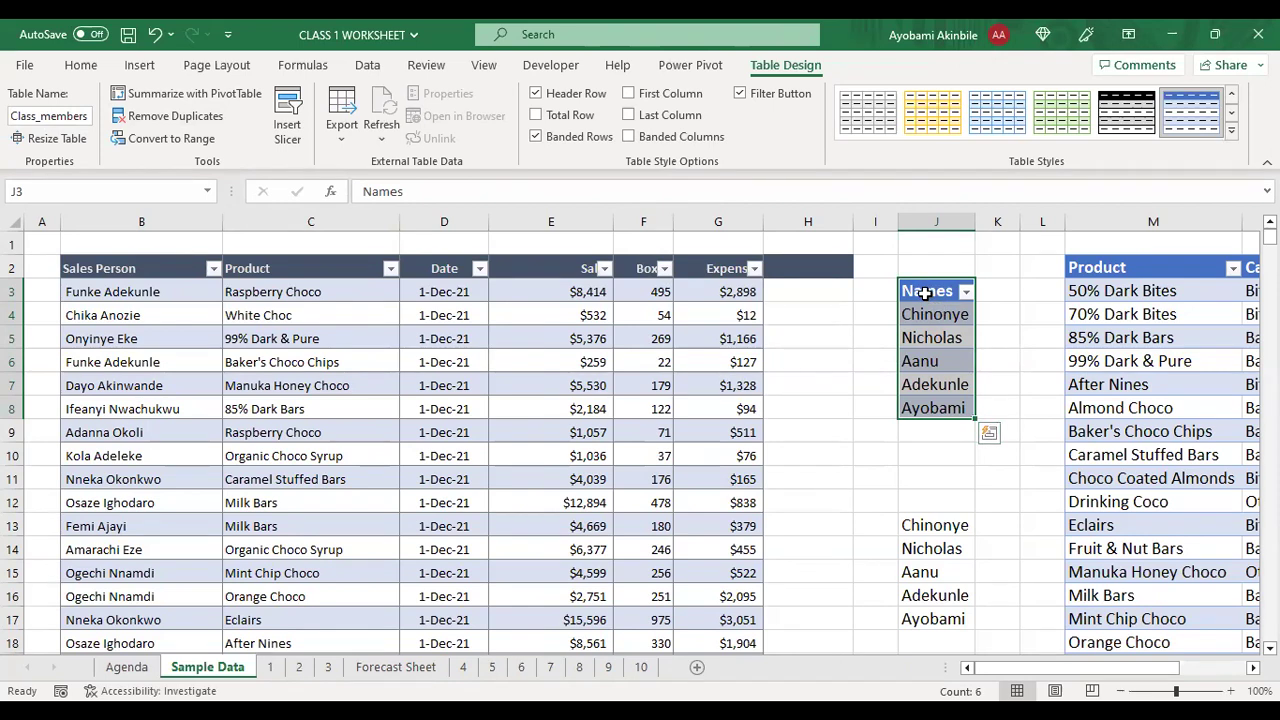
# Step: Hide the filter button of the Class_members table and remove its coloured table style
pyautogui.click(740, 94)
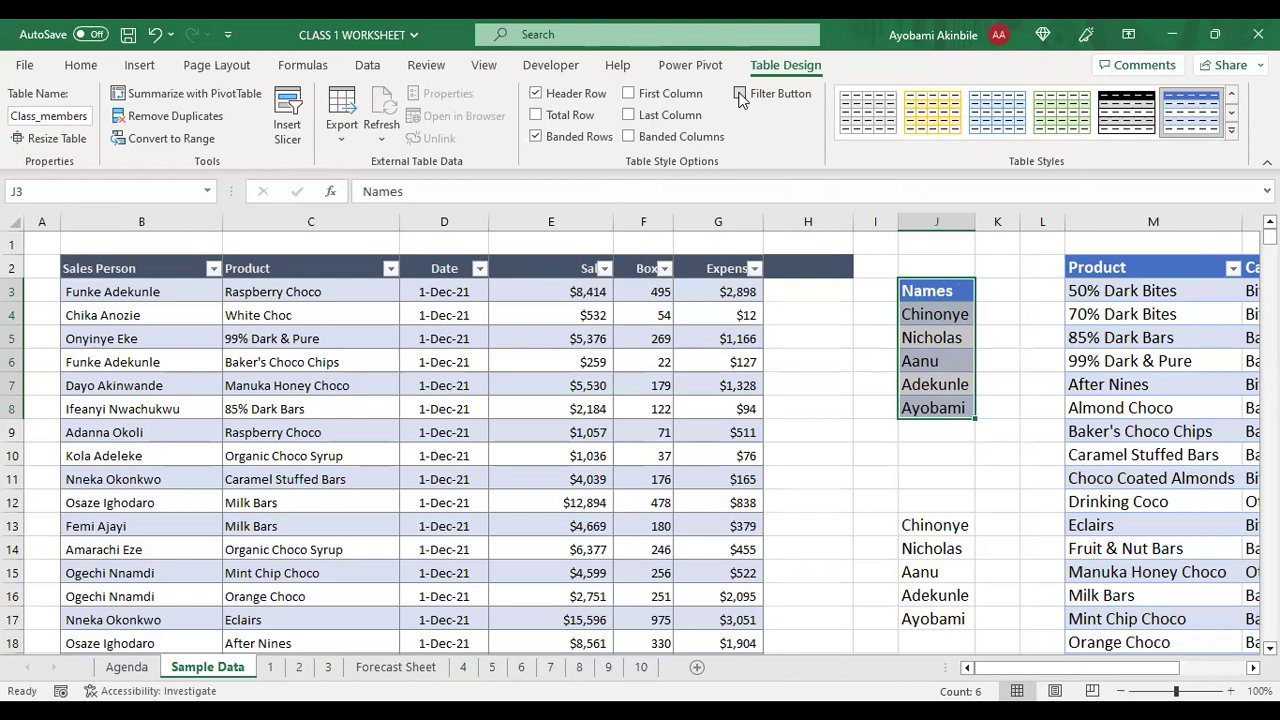
pyautogui.click(1231, 130)
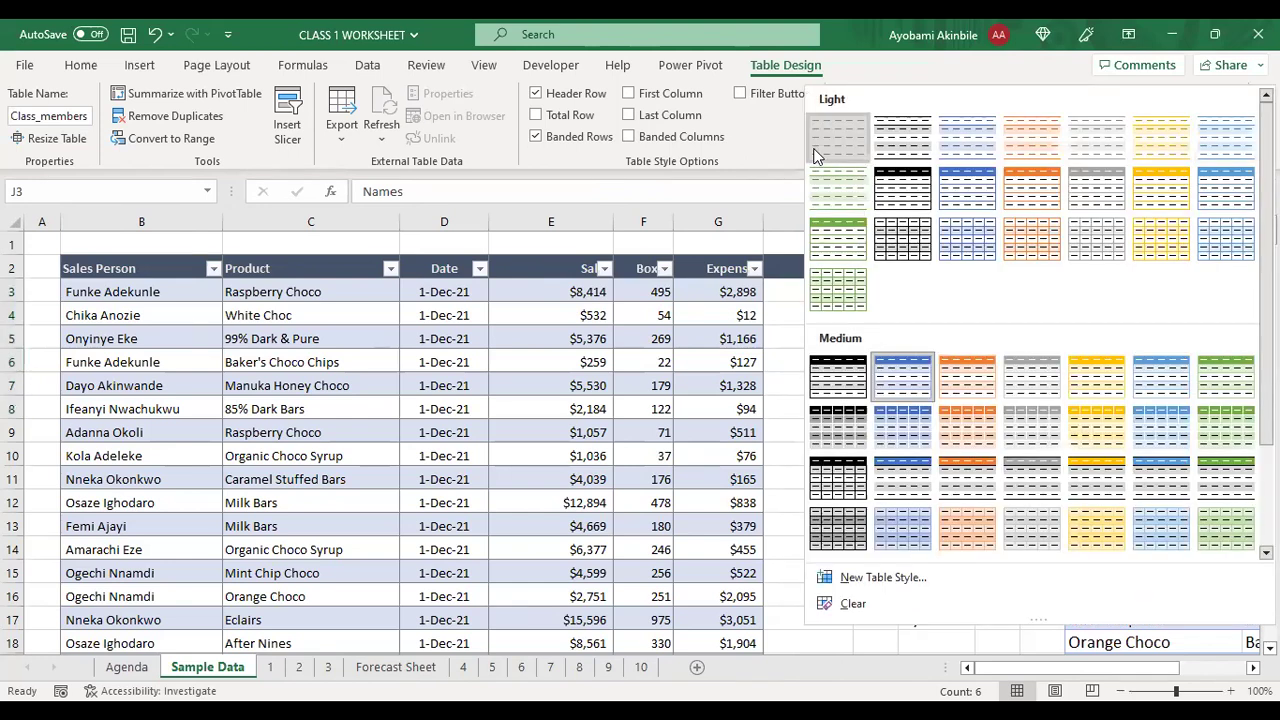
pyautogui.click(1028, 391)
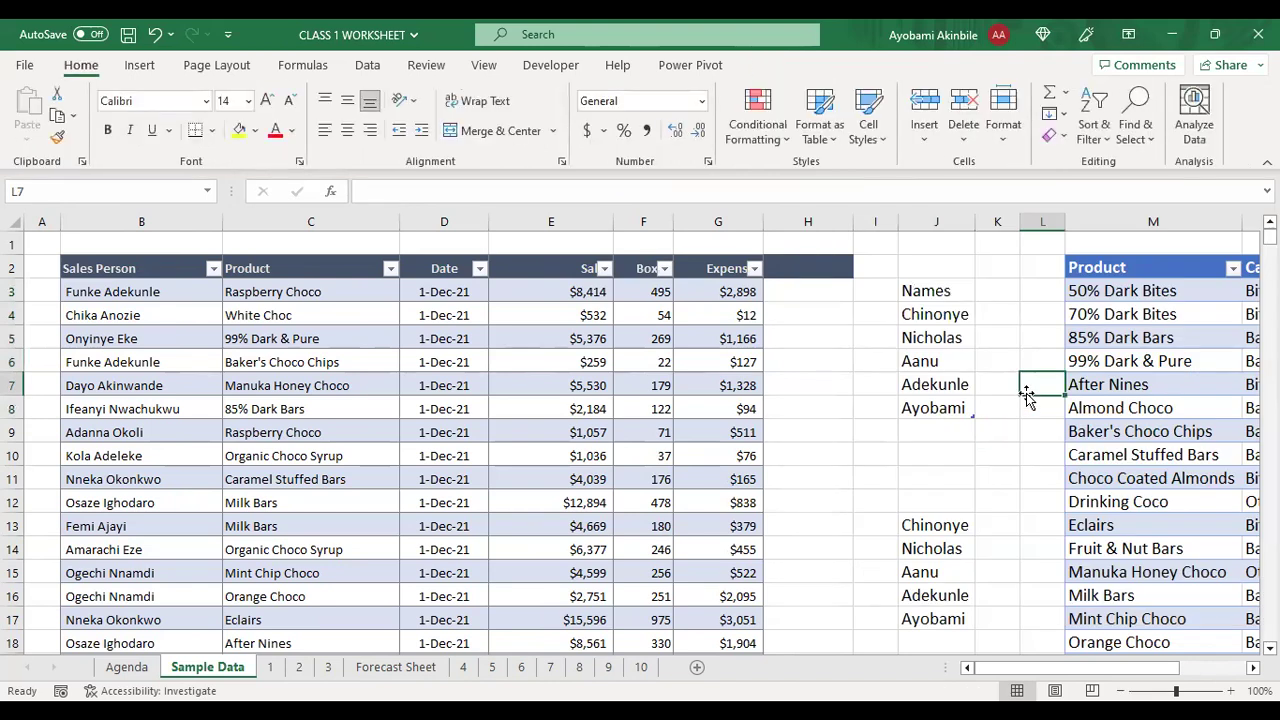
pyautogui.click(950, 338)
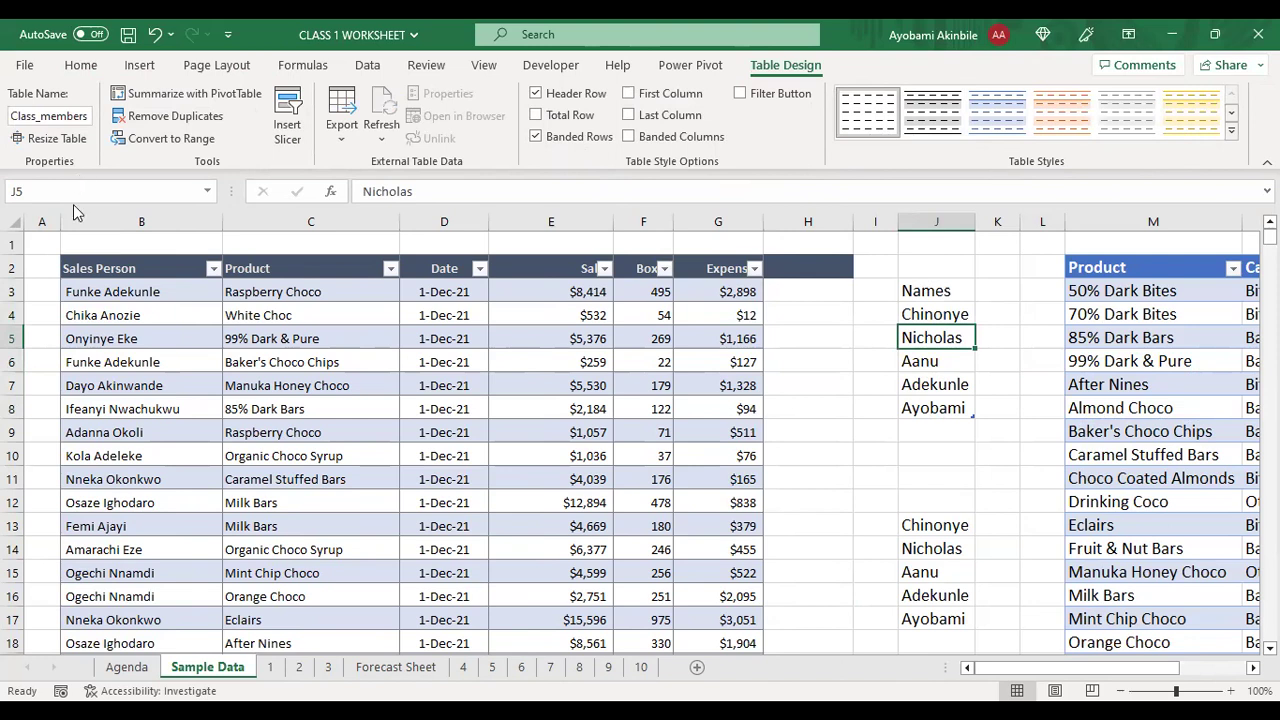
# Step: Select all the sales table's columns, B through G
pyautogui.moveTo(83, 268); pyautogui.dragTo(720, 337)
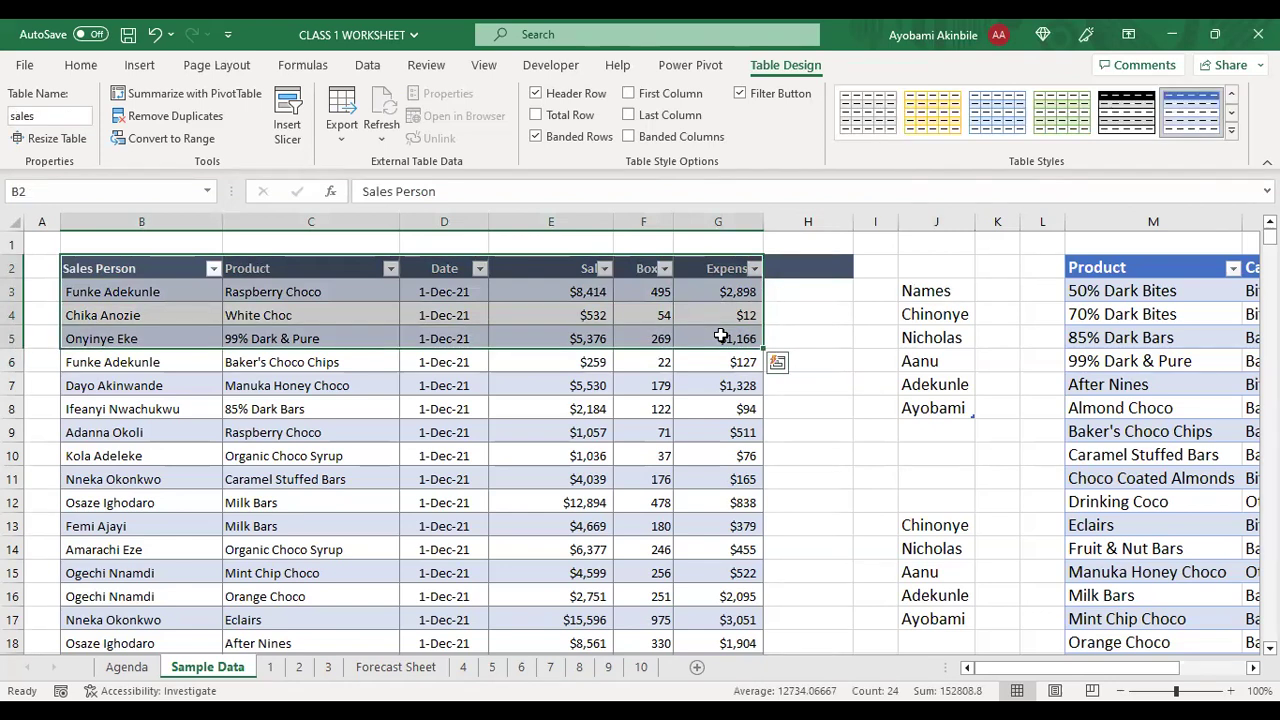
pyautogui.hotkey('ctrl', 'q')
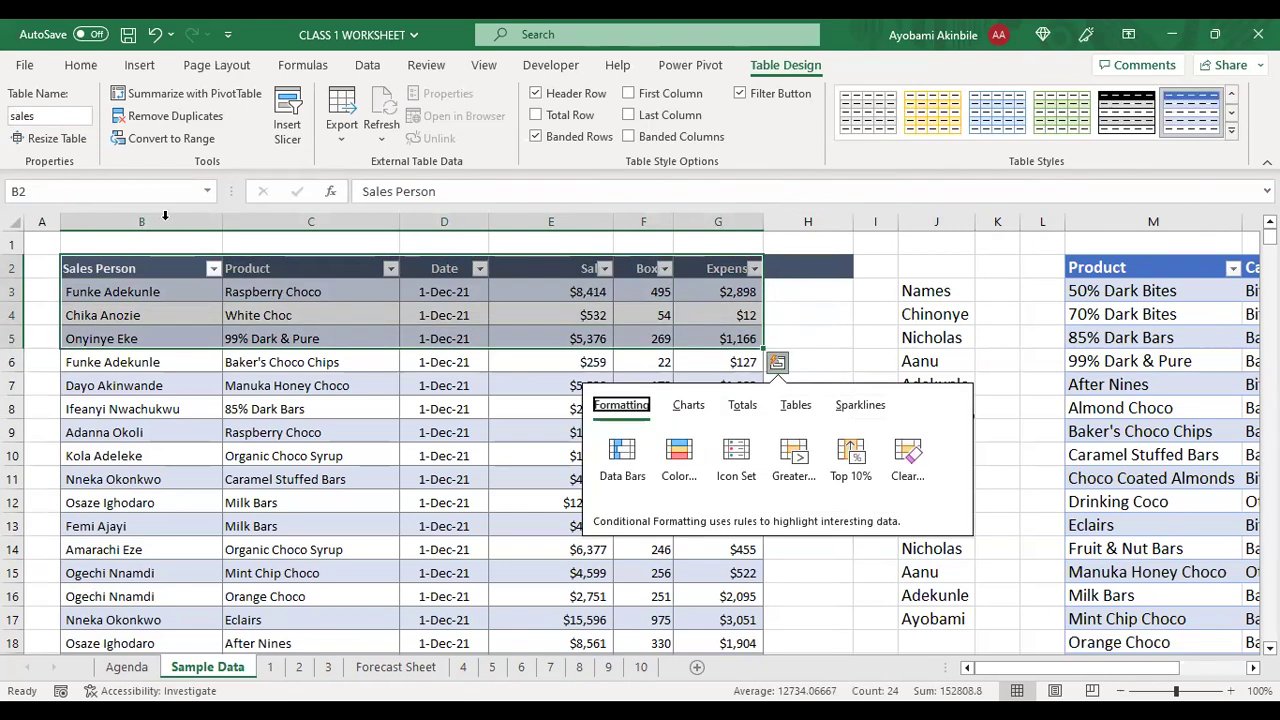
pyautogui.click(165, 216)
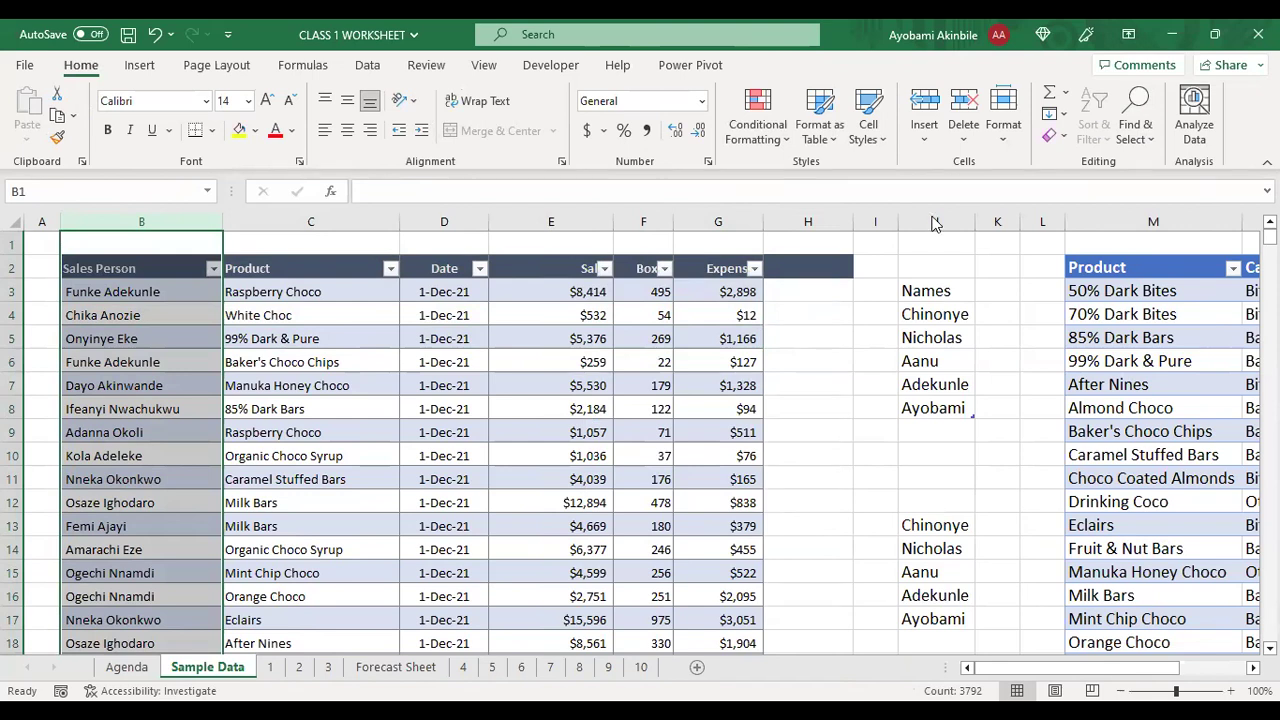
pyautogui.click(1072, 53)
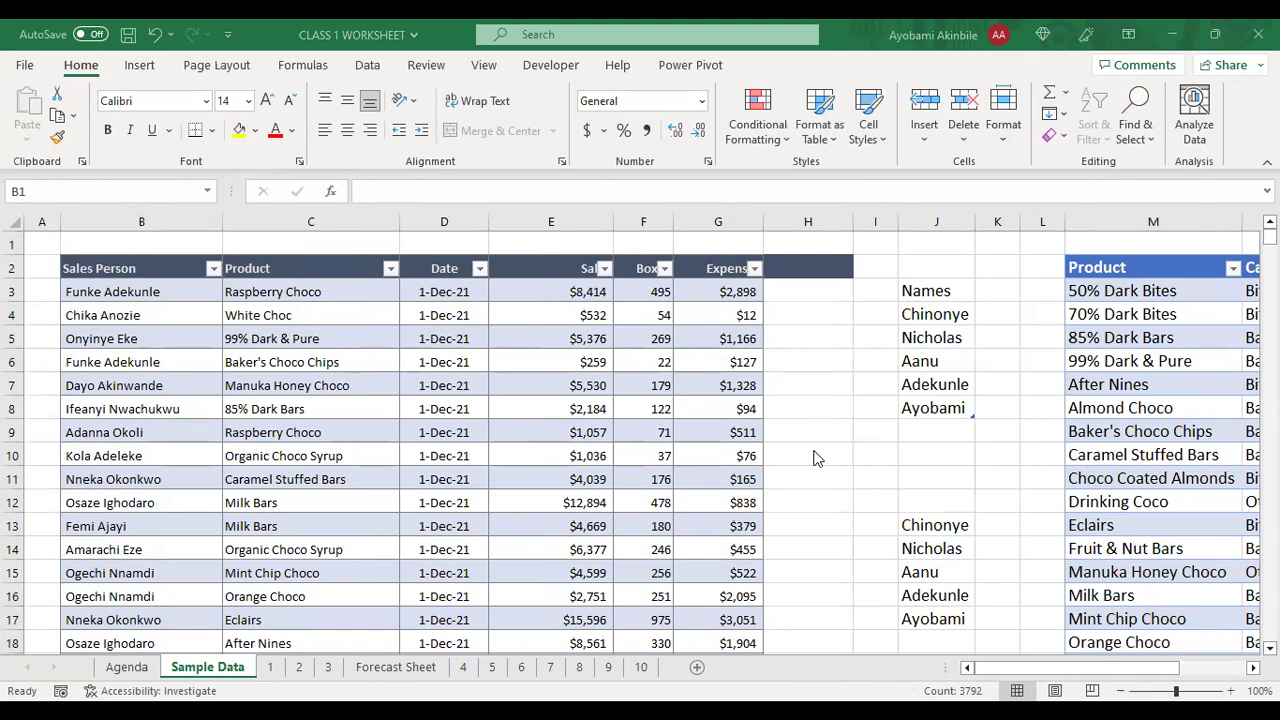
pyautogui.click(110, 221)
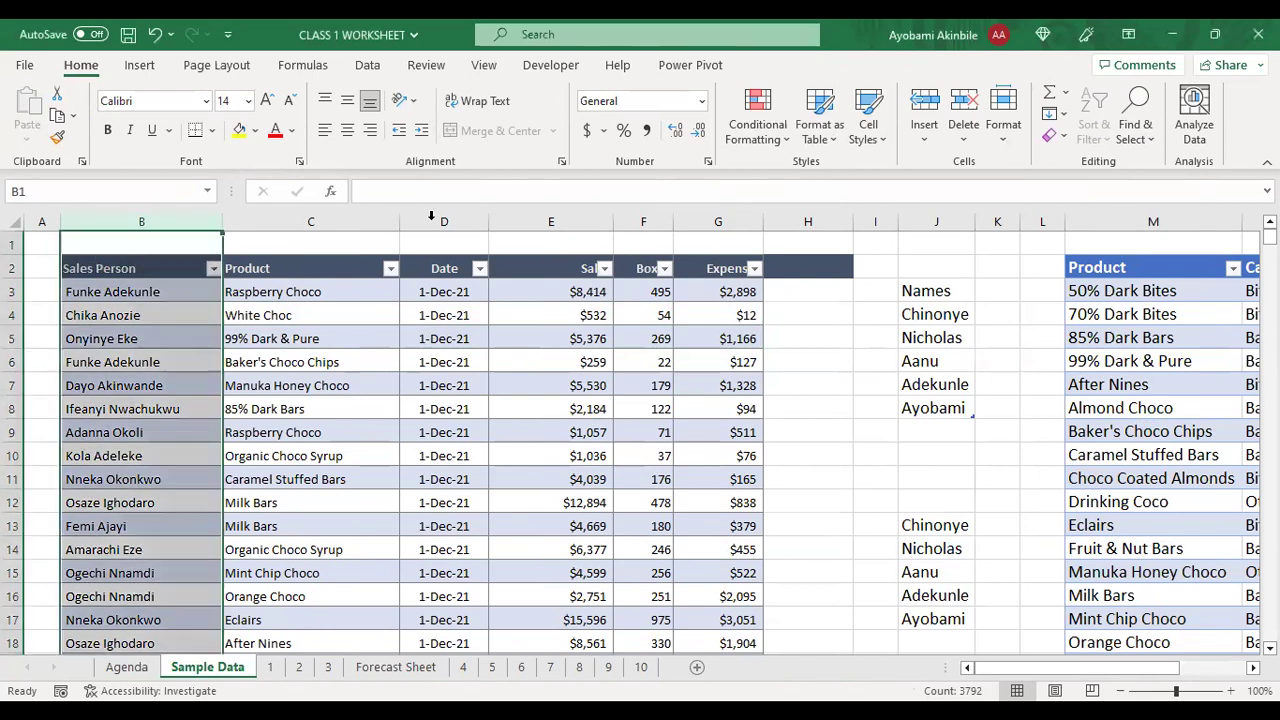
pyautogui.moveTo(173, 221); pyautogui.dragTo(300, 221)
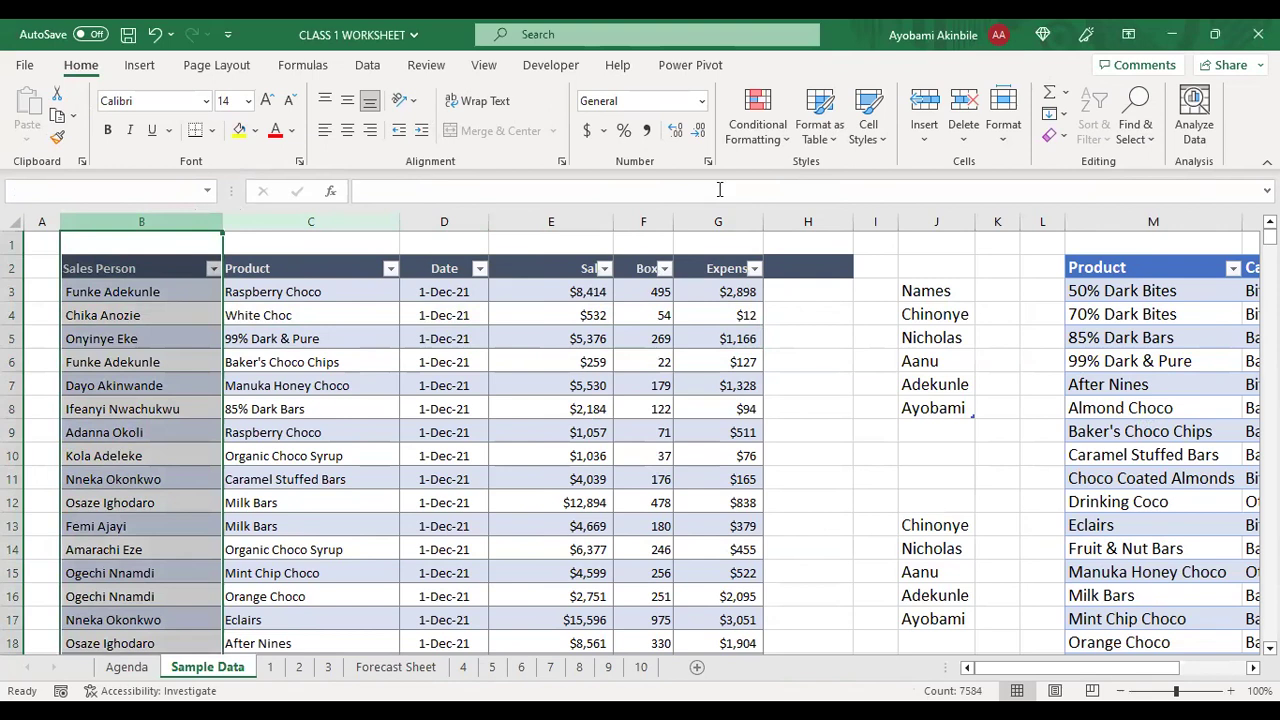
pyautogui.hotkey('ctrl', 'shift', 'Right')
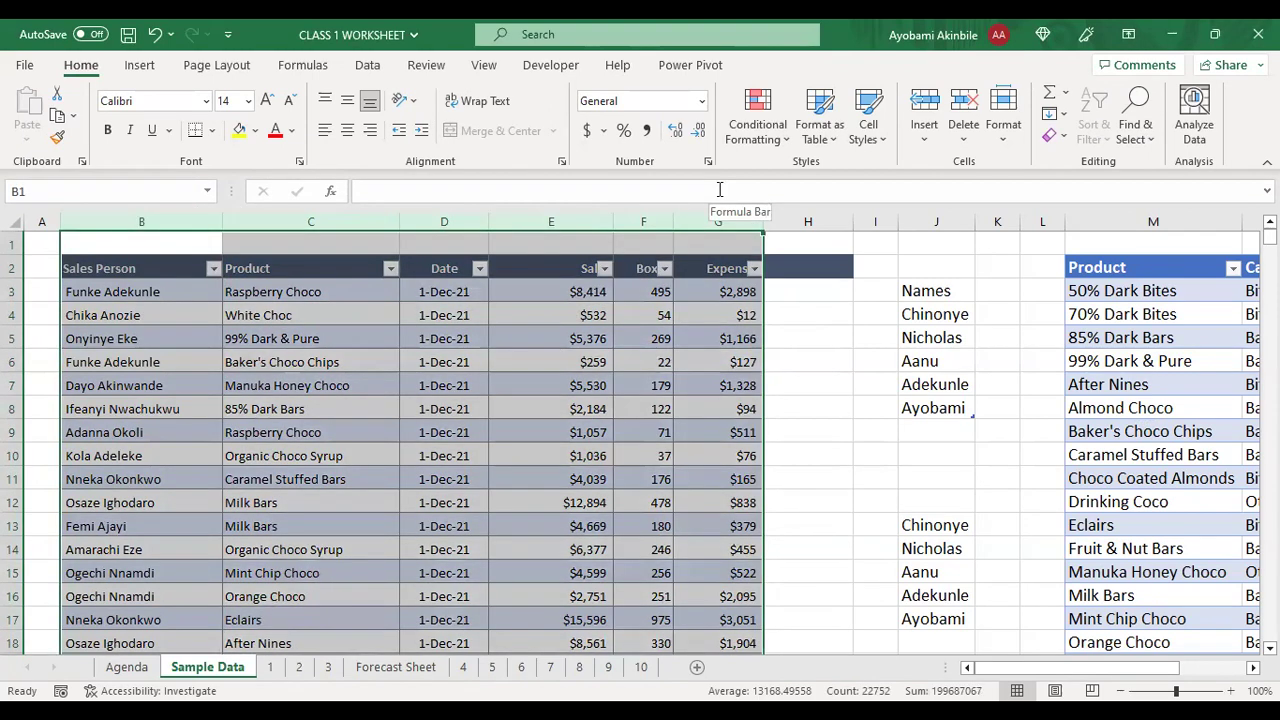
# Step: Delete column H beside the sales table and insert a new column in its place
pyautogui.click(815, 220)
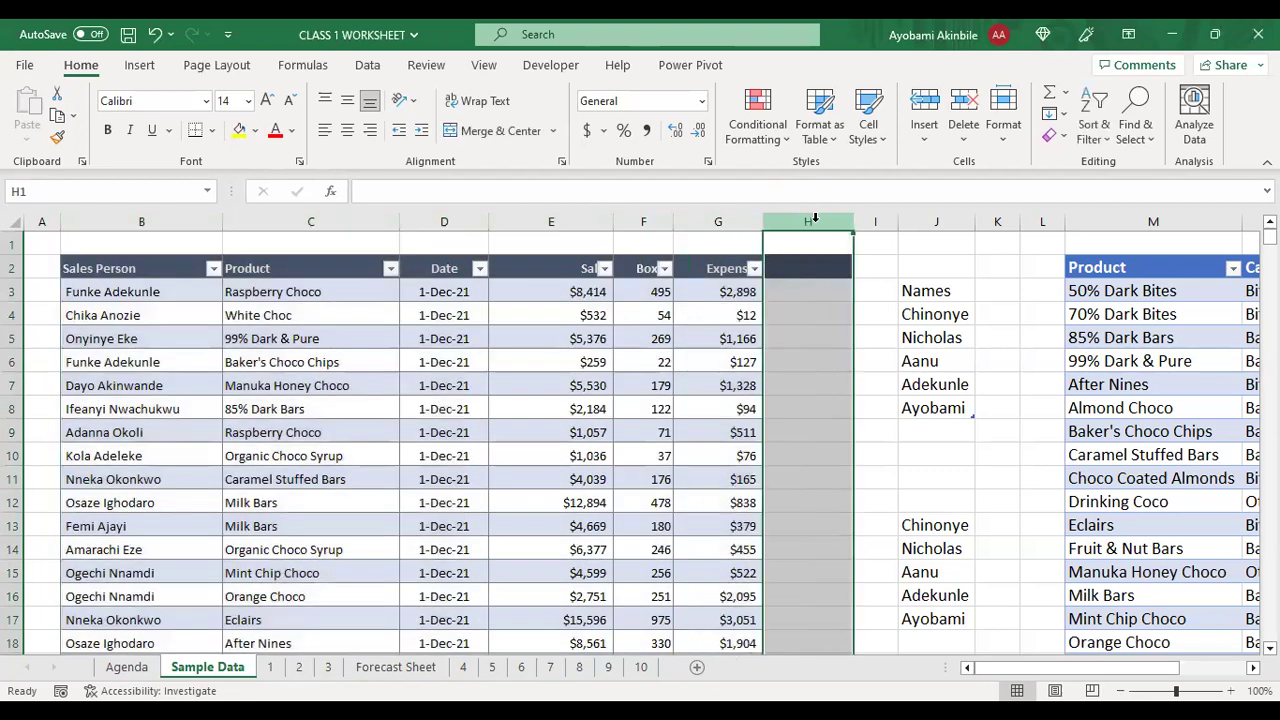
pyautogui.rightClick(815, 221)
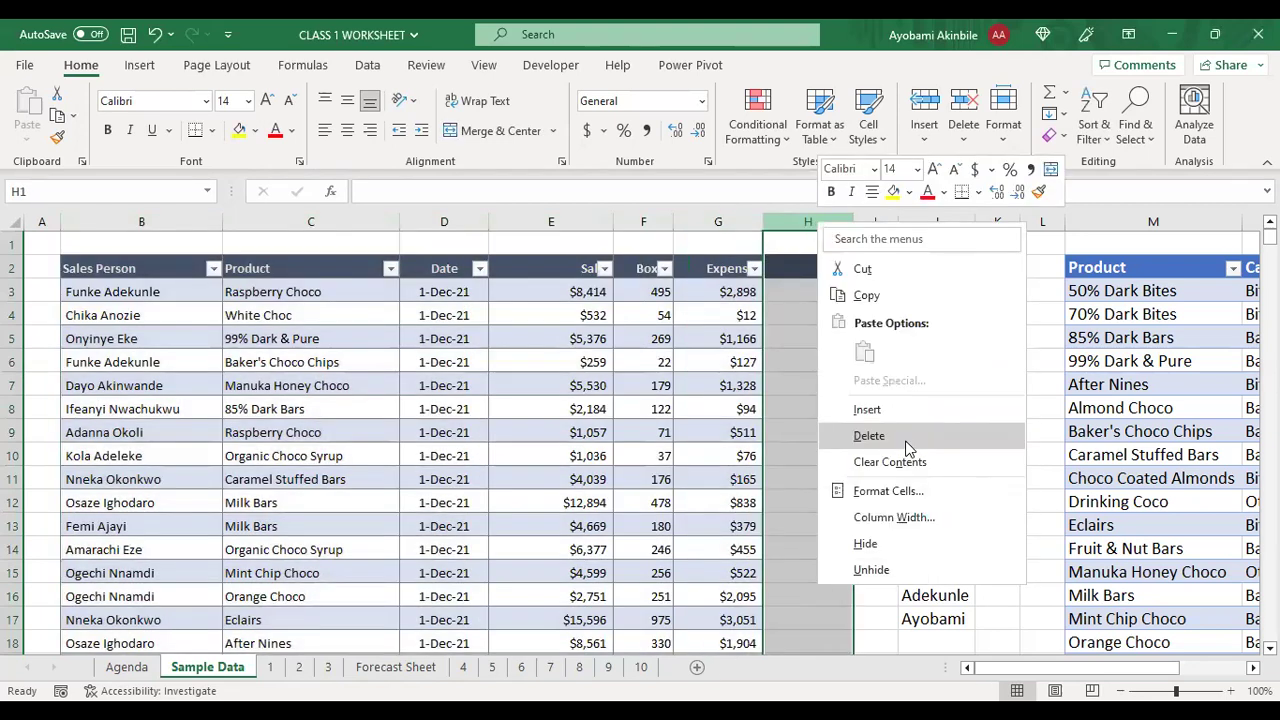
pyautogui.click(906, 440)
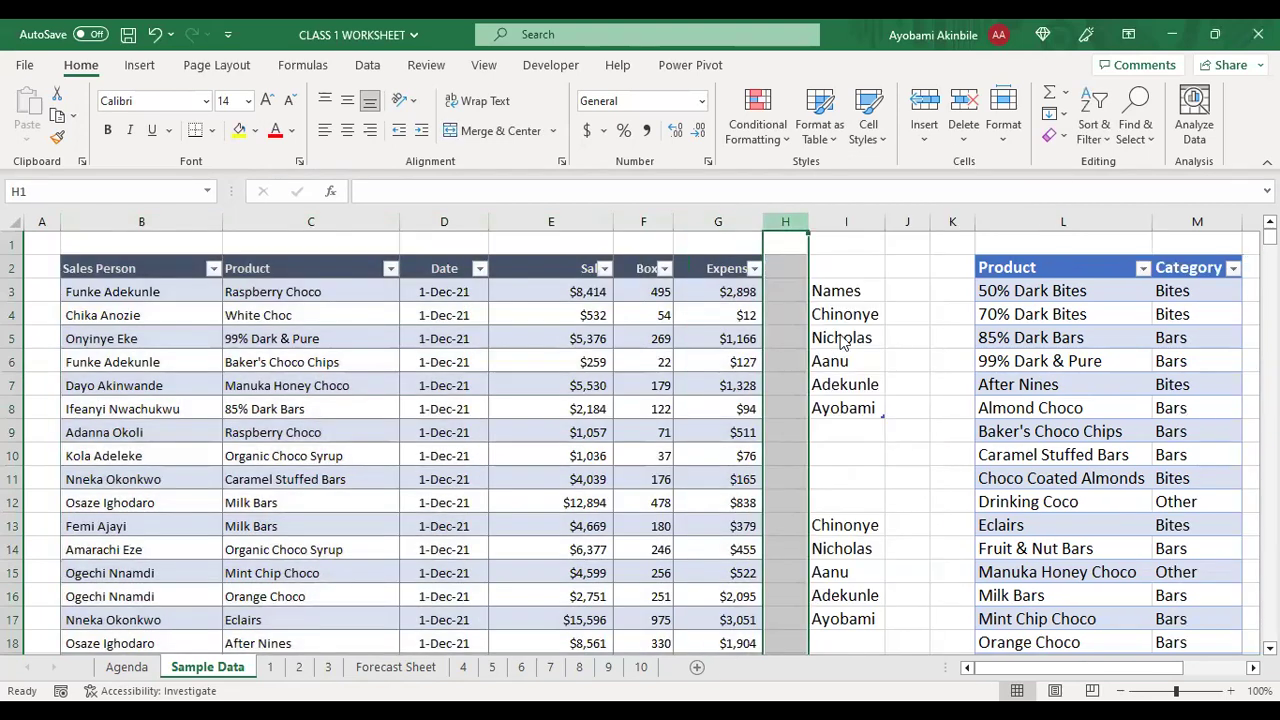
pyautogui.hotkey('shift', 'F10')
pyautogui.click(833, 409)
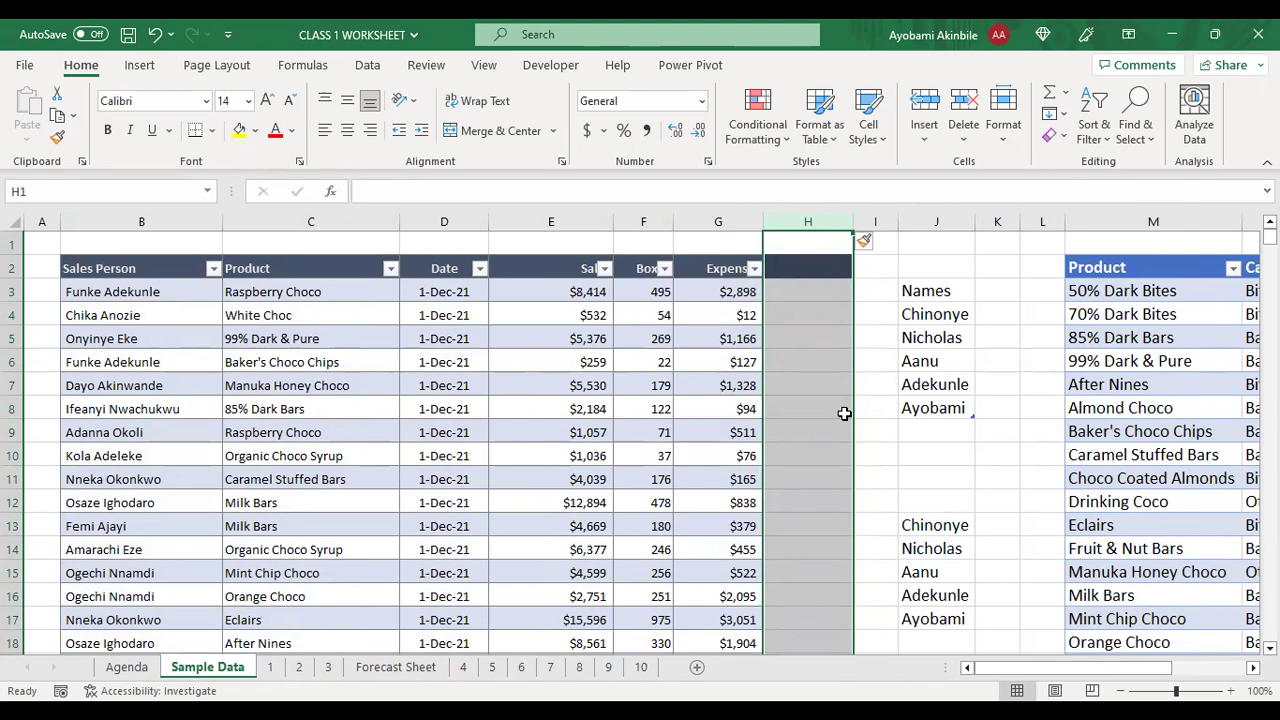
# Step: Select the whole sales table including its header row and view its table name
pyautogui.moveTo(100, 268); pyautogui.dragTo(735, 314)
pyautogui.hotkey('ctrl', 'c')
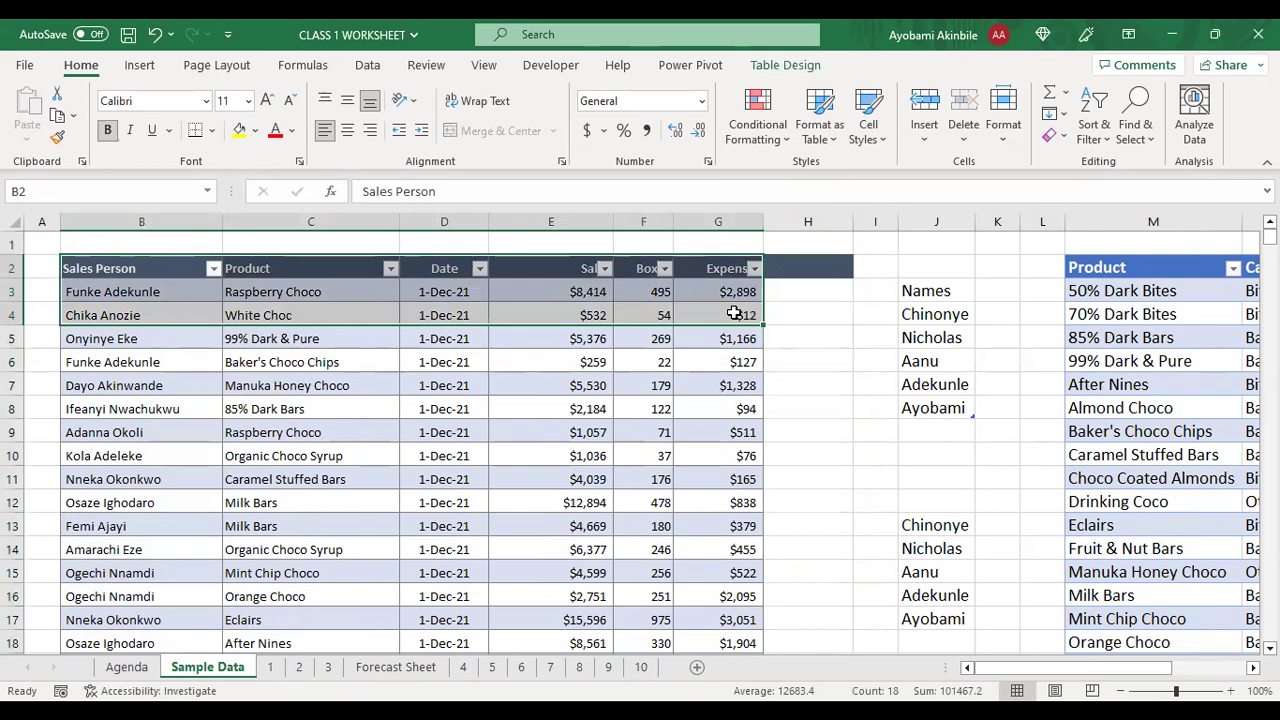
pyautogui.hotkey('ctrl', 'shift', 'Down')
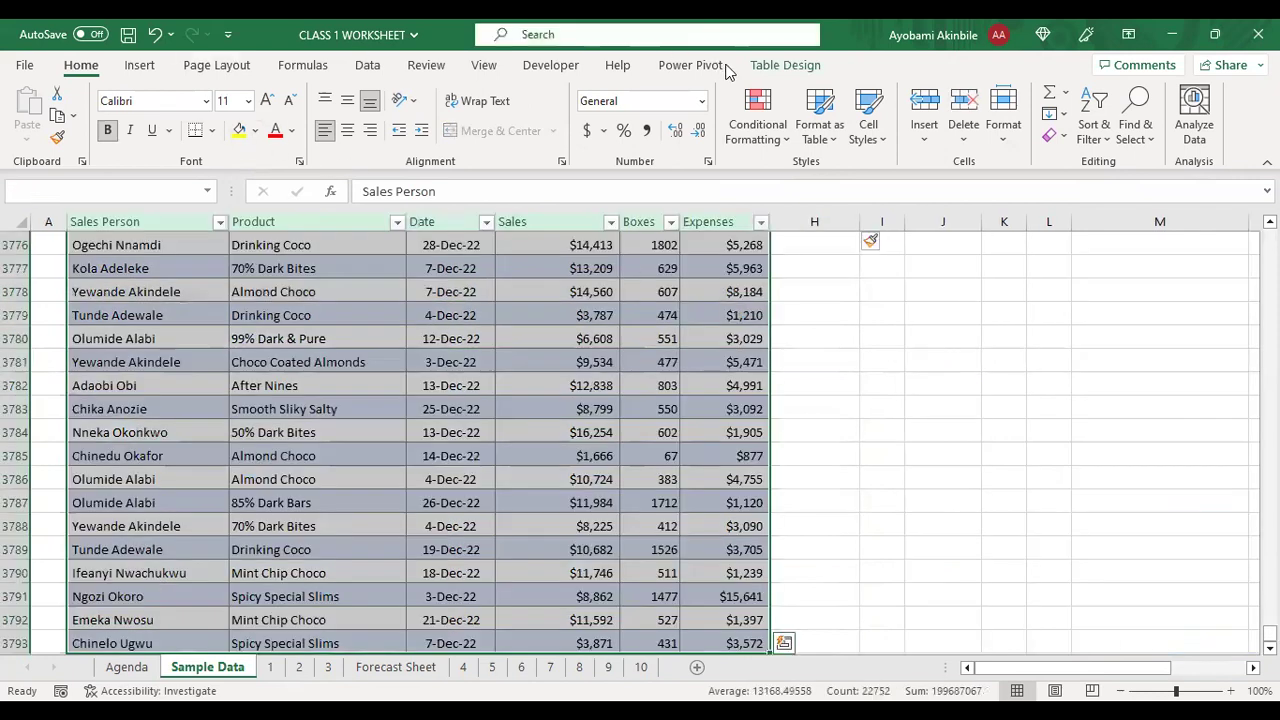
pyautogui.click(770, 66)
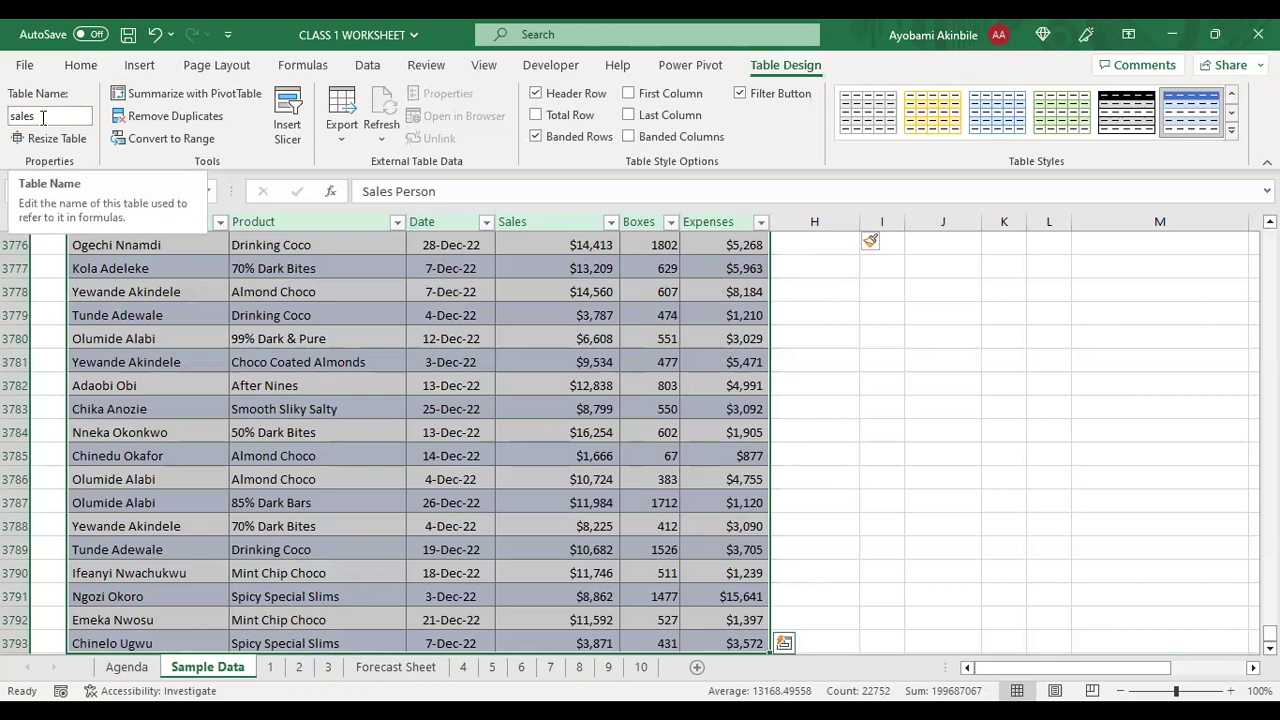
# Step: Add a new sheet and recall the sales table in cell B2 with the formula =sales
pyautogui.click(697, 669)
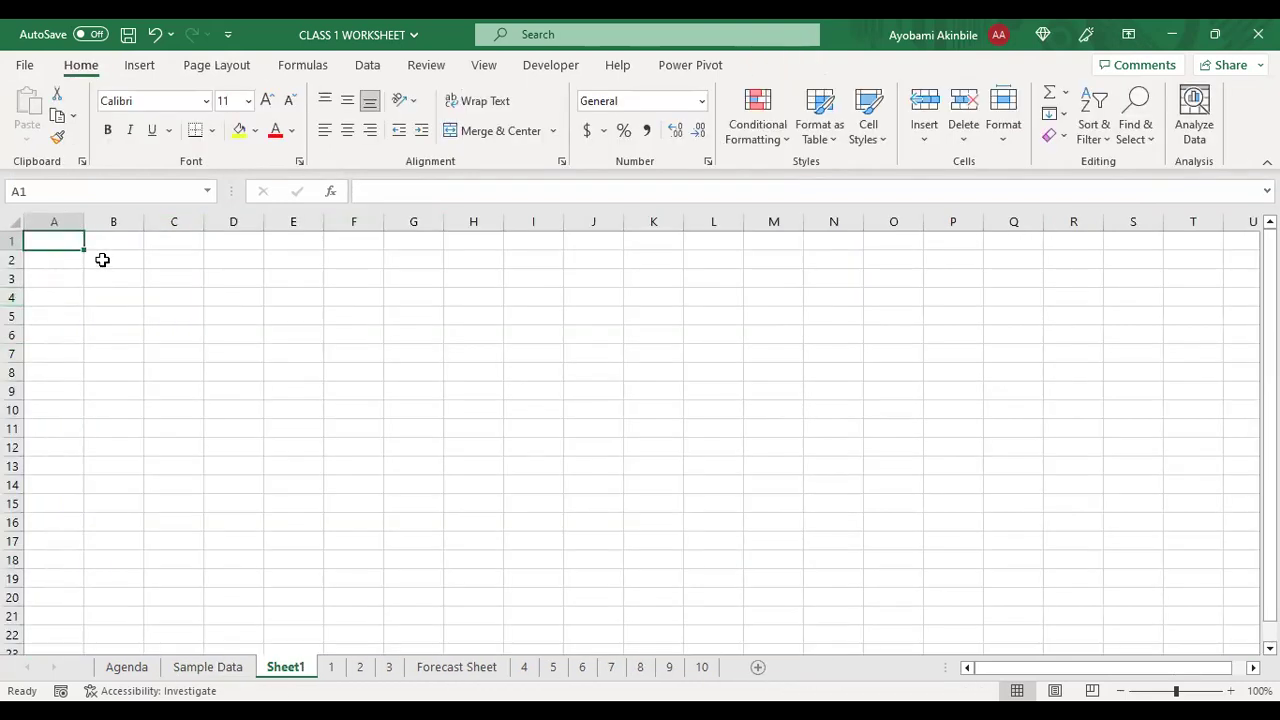
pyautogui.click(102, 259)
pyautogui.write('=')
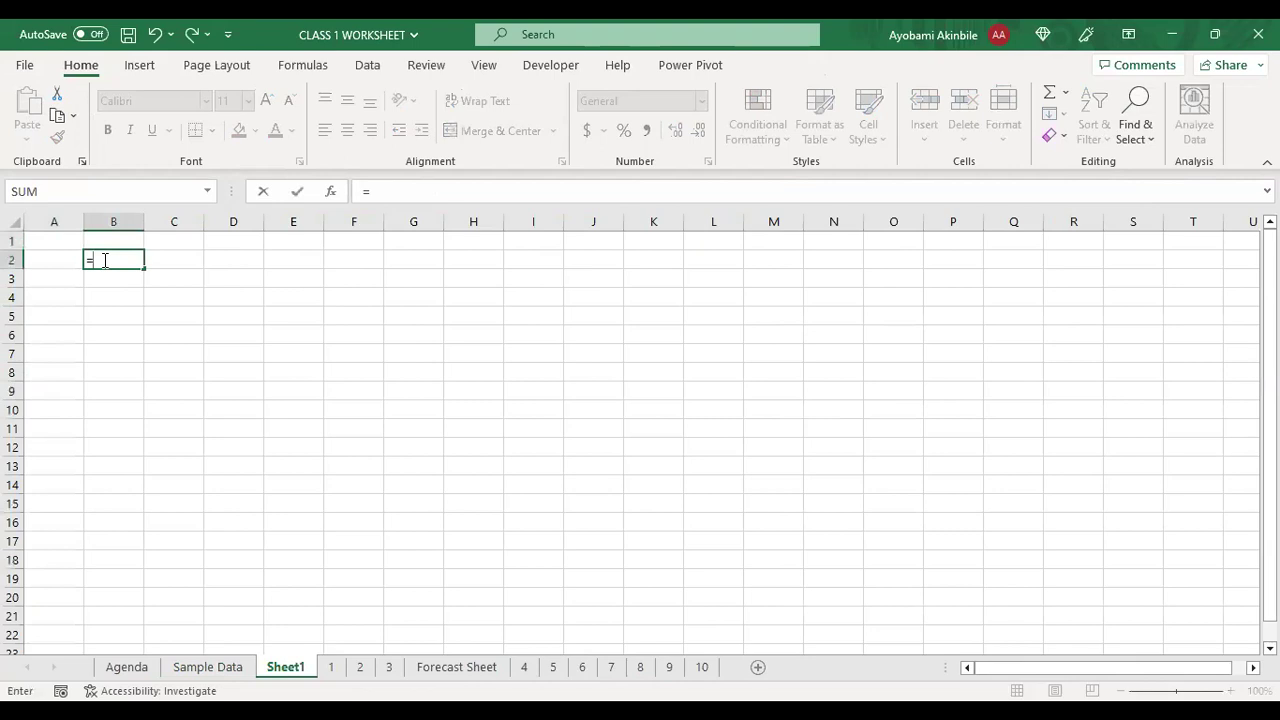
pyautogui.write('sales')
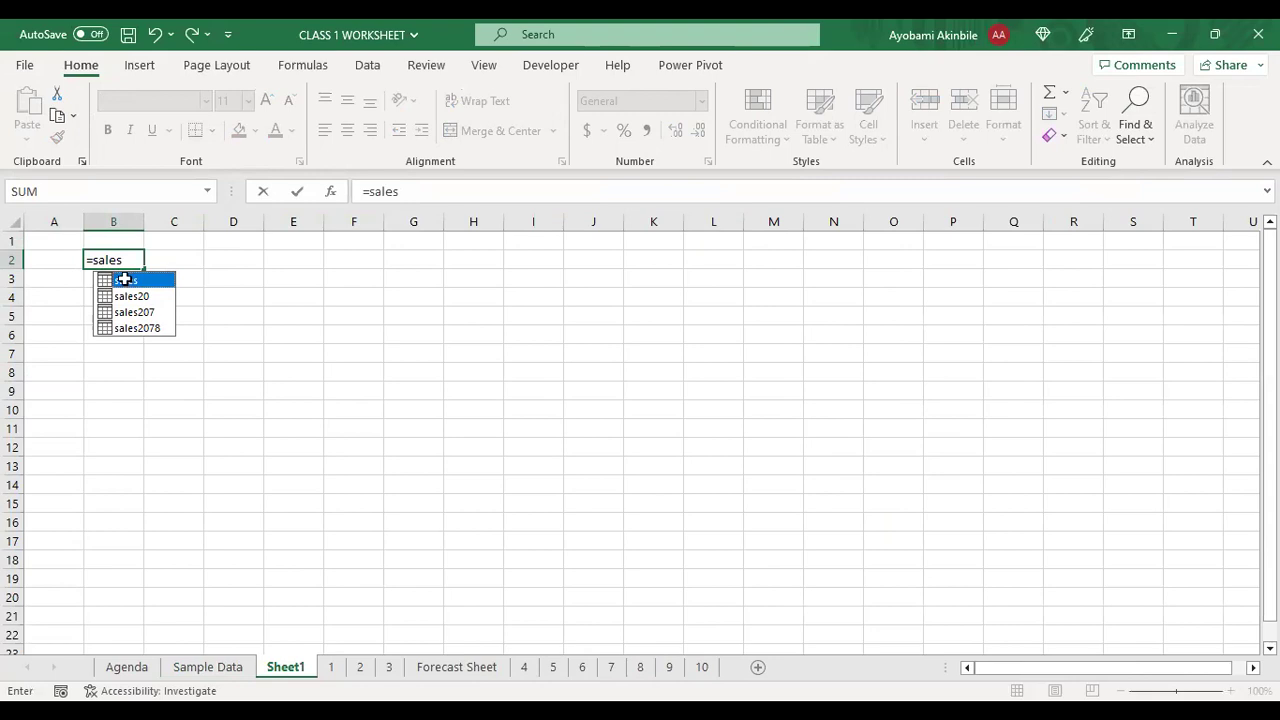
pyautogui.press('Return')
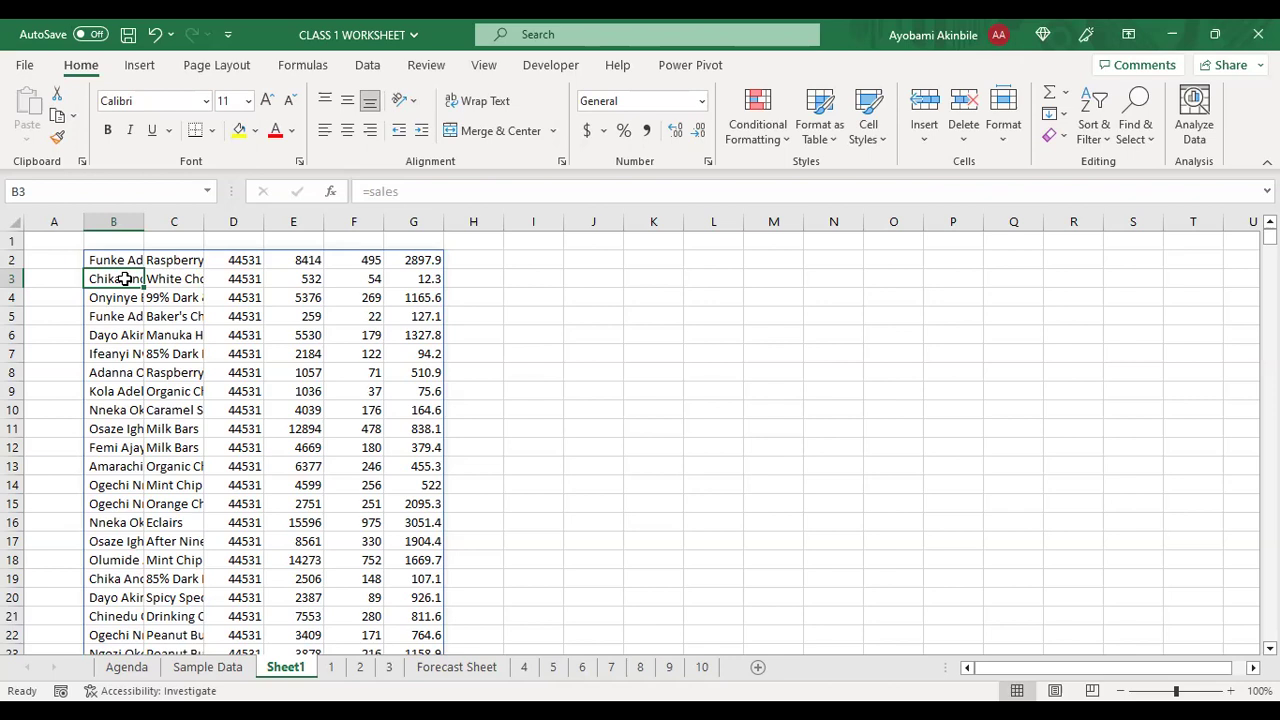
# Step: Compare the sales table's header row on Sample Data with the empty row B1:G1 above the recalled data on Sheet1
pyautogui.click(222, 676)
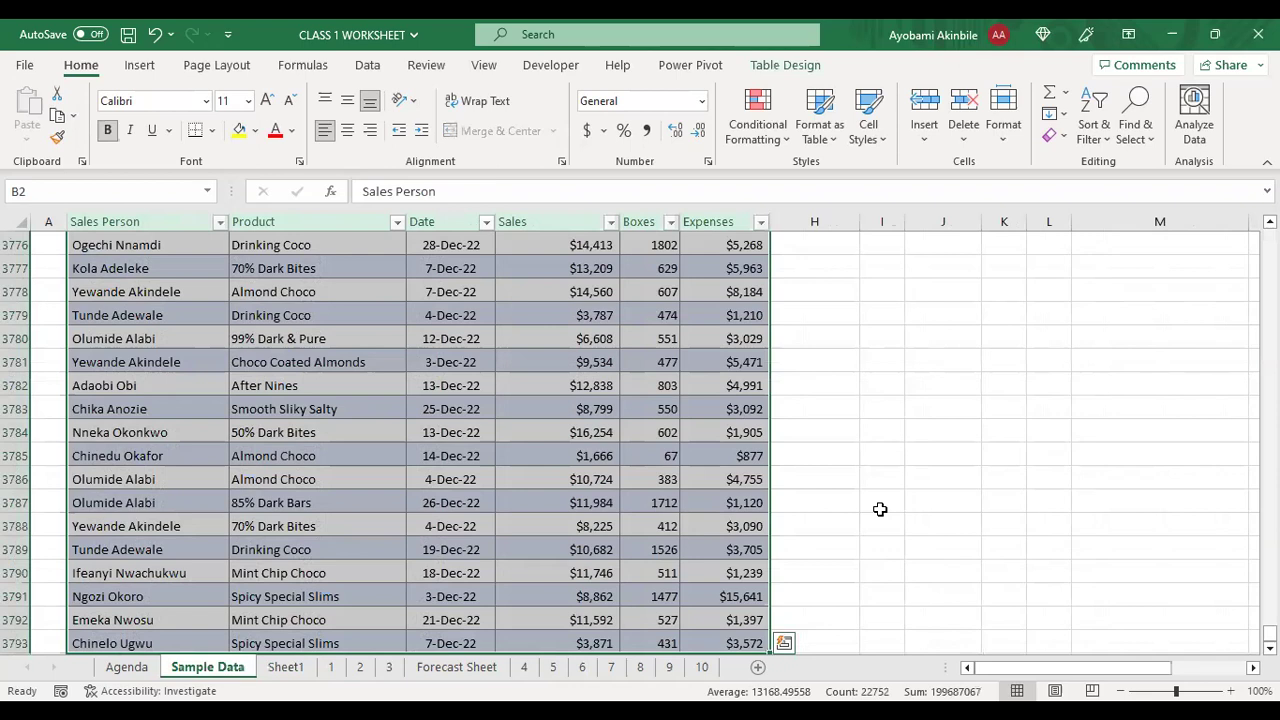
pyautogui.moveTo(1269, 632); pyautogui.dragTo(1269, 235)
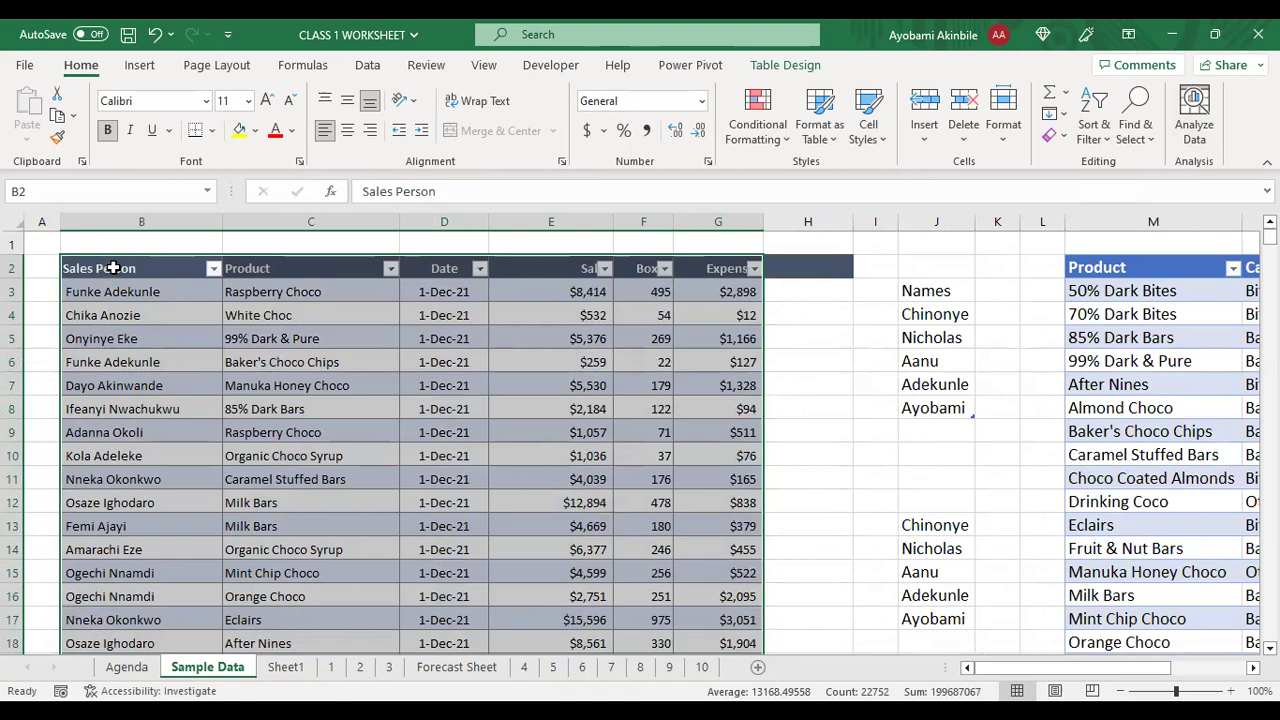
pyautogui.click(280, 668)
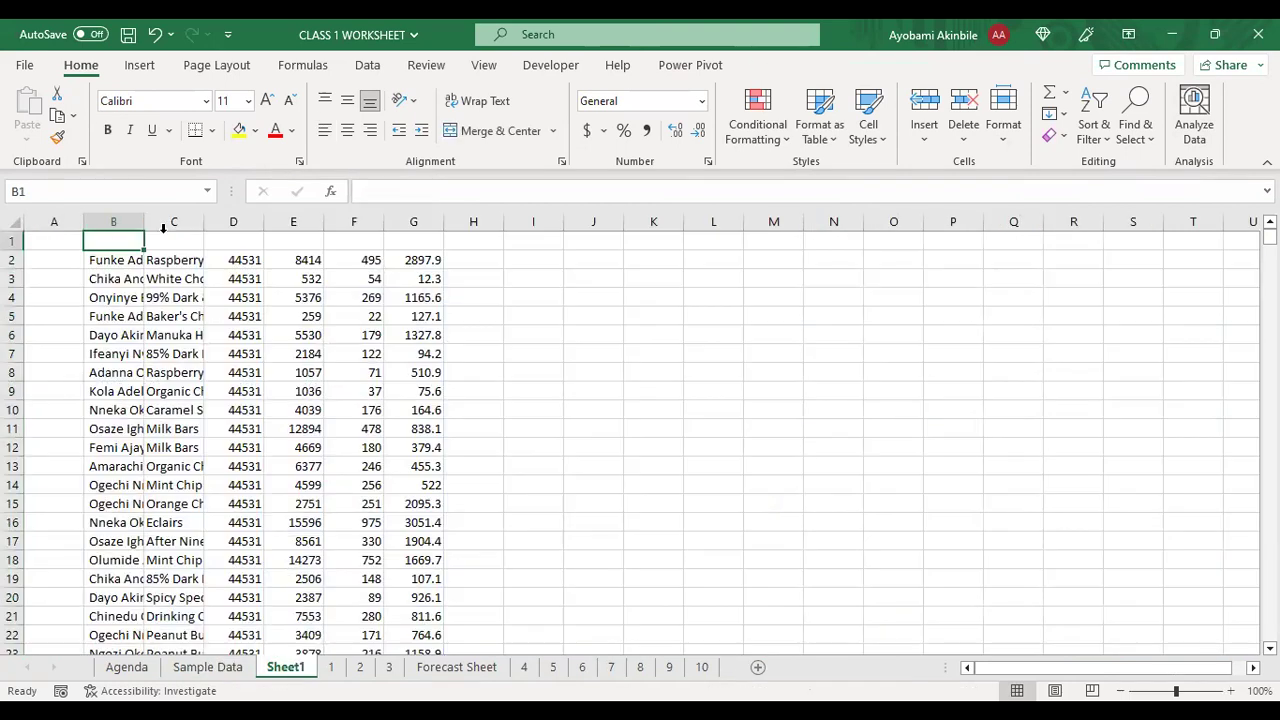
pyautogui.moveTo(102, 240); pyautogui.dragTo(420, 240)
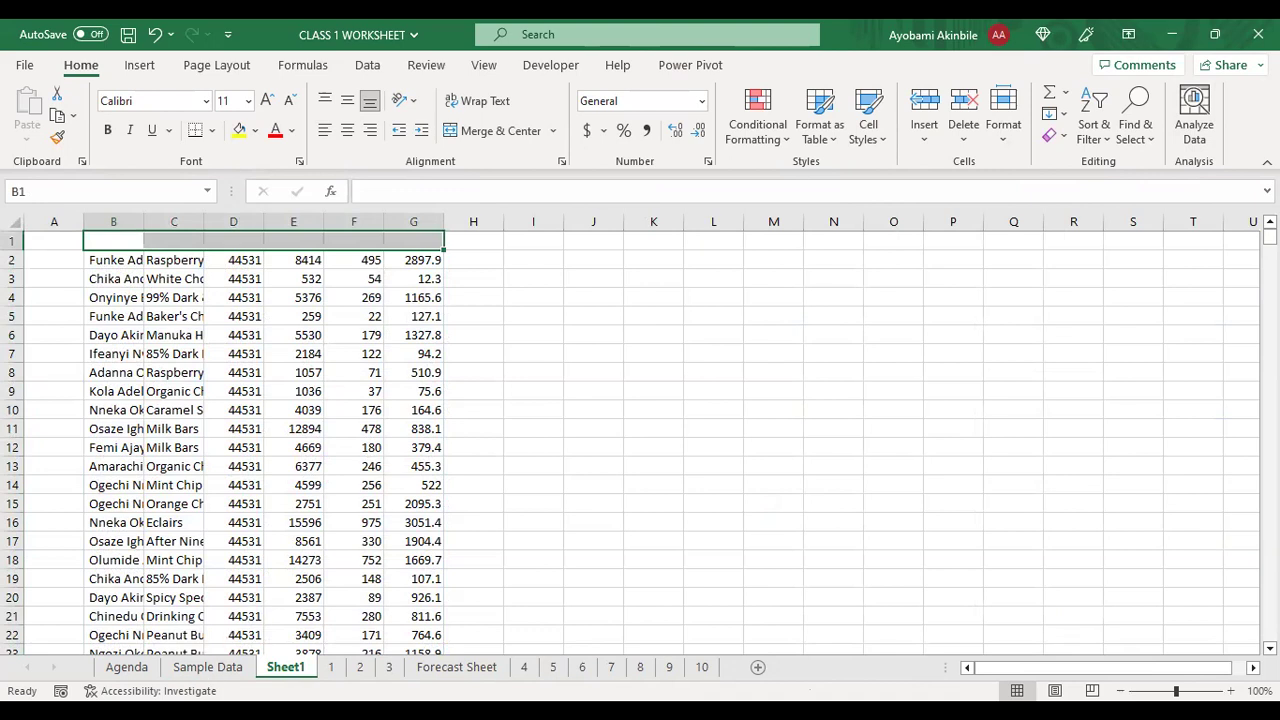
pyautogui.click(198, 673)
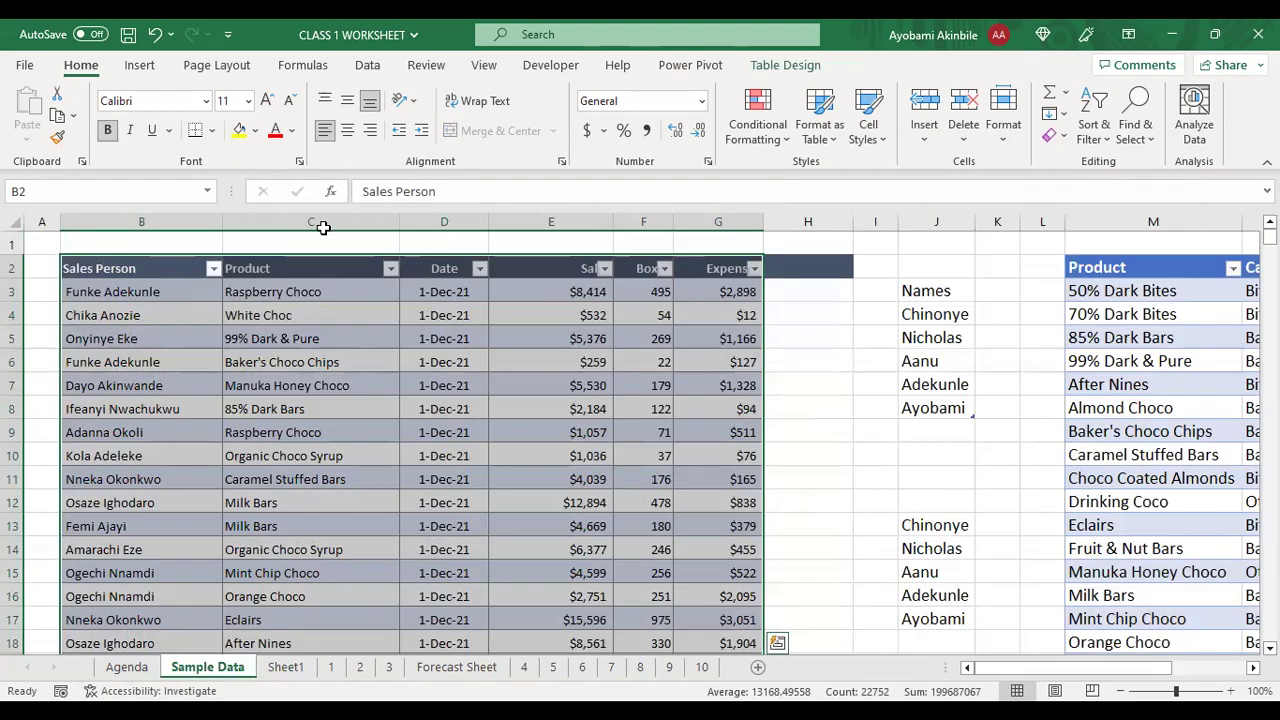
# Step: Select the whole sales table including its header row and view the available PivotTable sources
pyautogui.moveTo(100, 268); pyautogui.dragTo(688, 268)
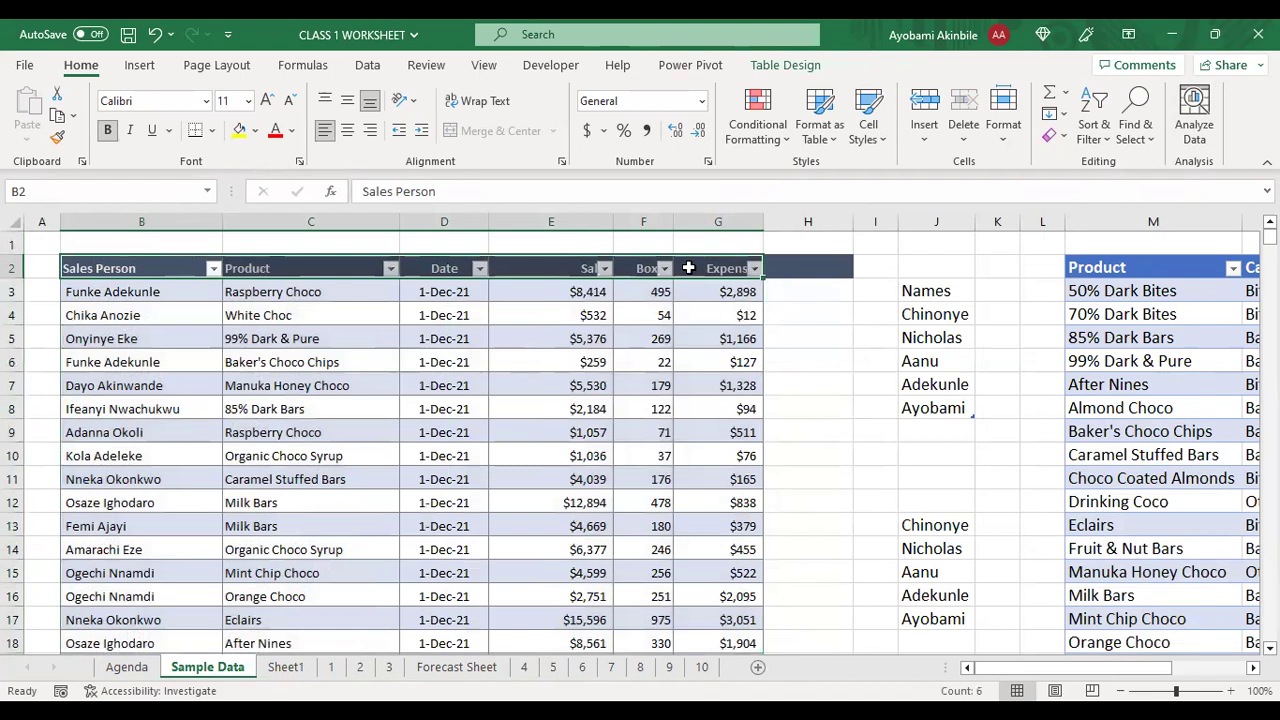
pyautogui.hotkey('ctrl', 'shift', 'Down')
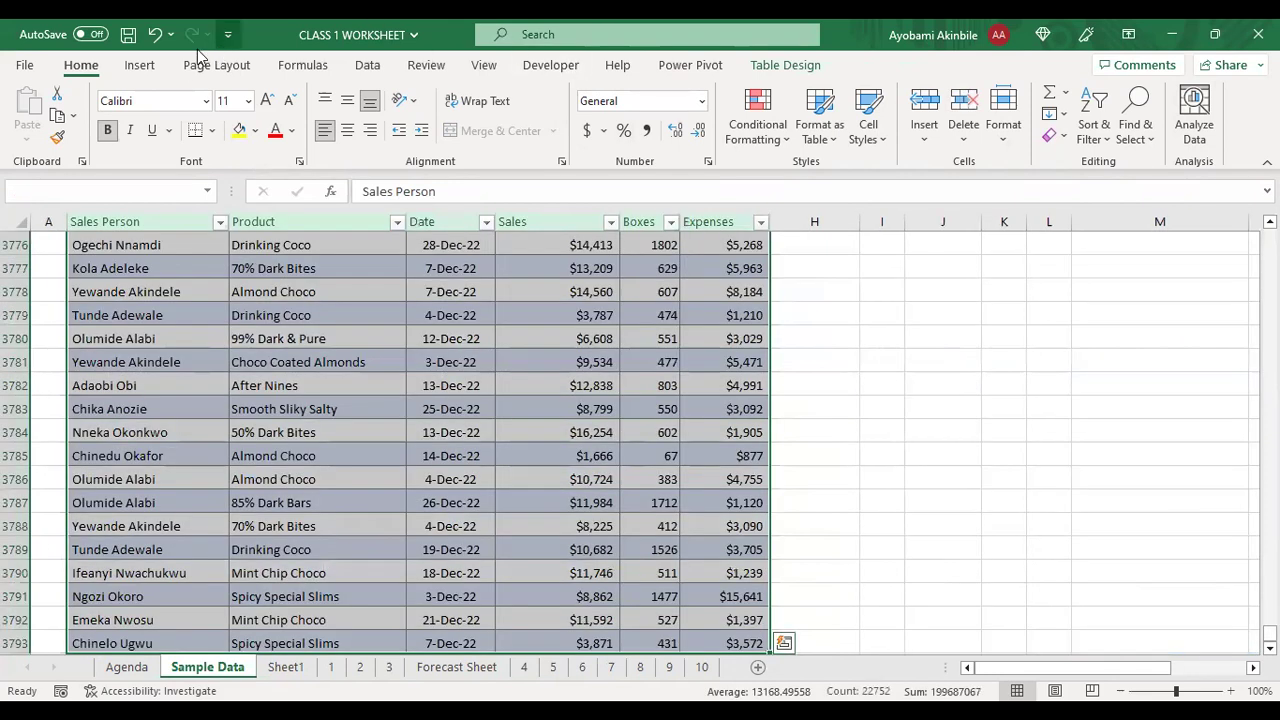
pyautogui.click(139, 66)
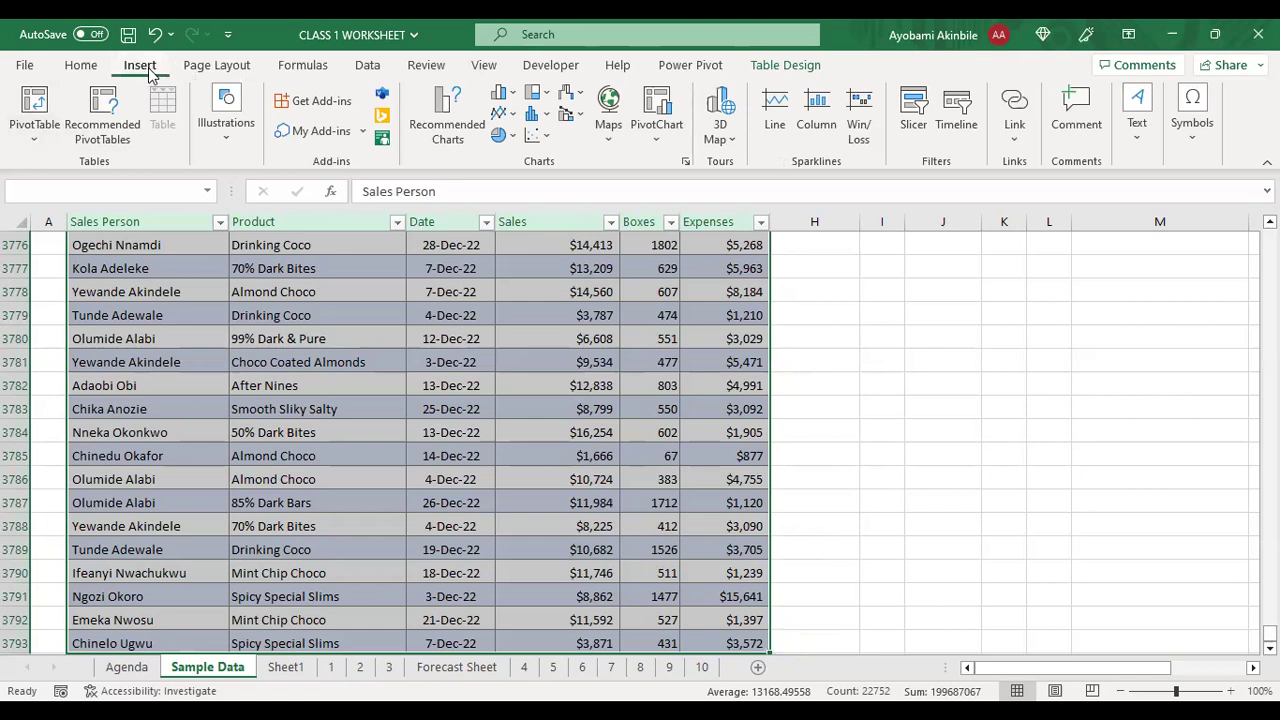
pyautogui.click(35, 140)
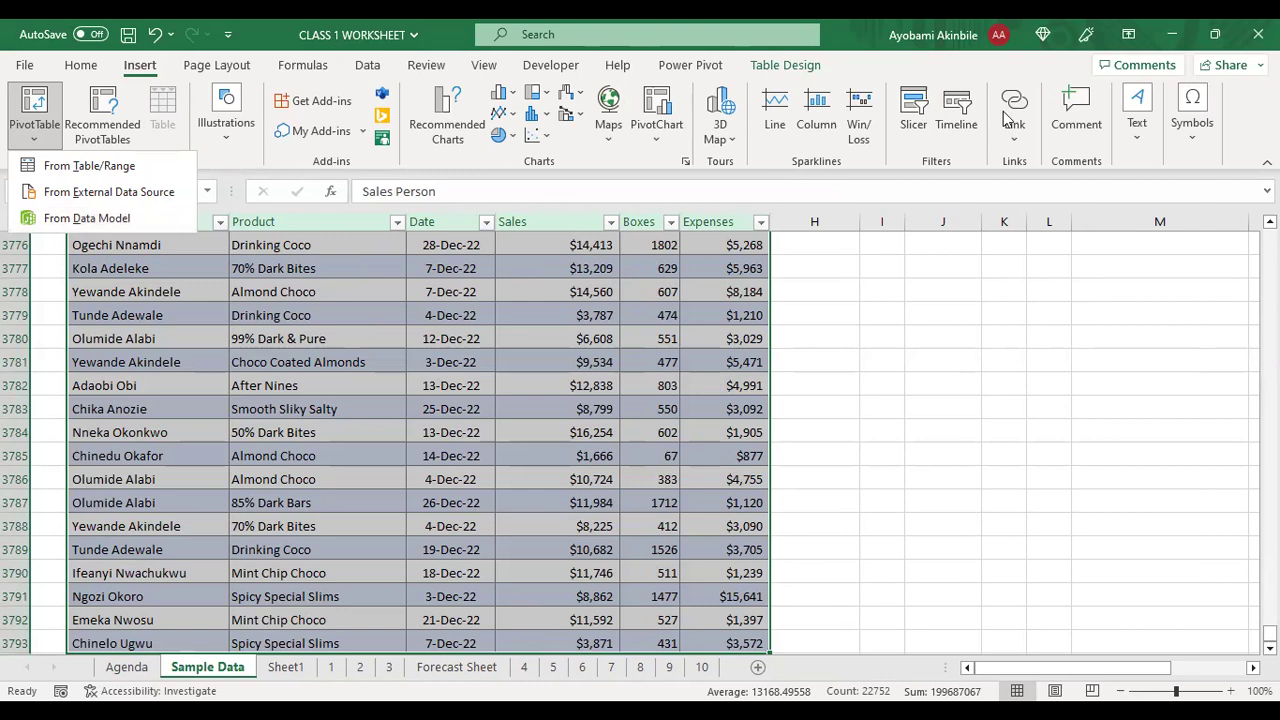
pyautogui.press('Escape')
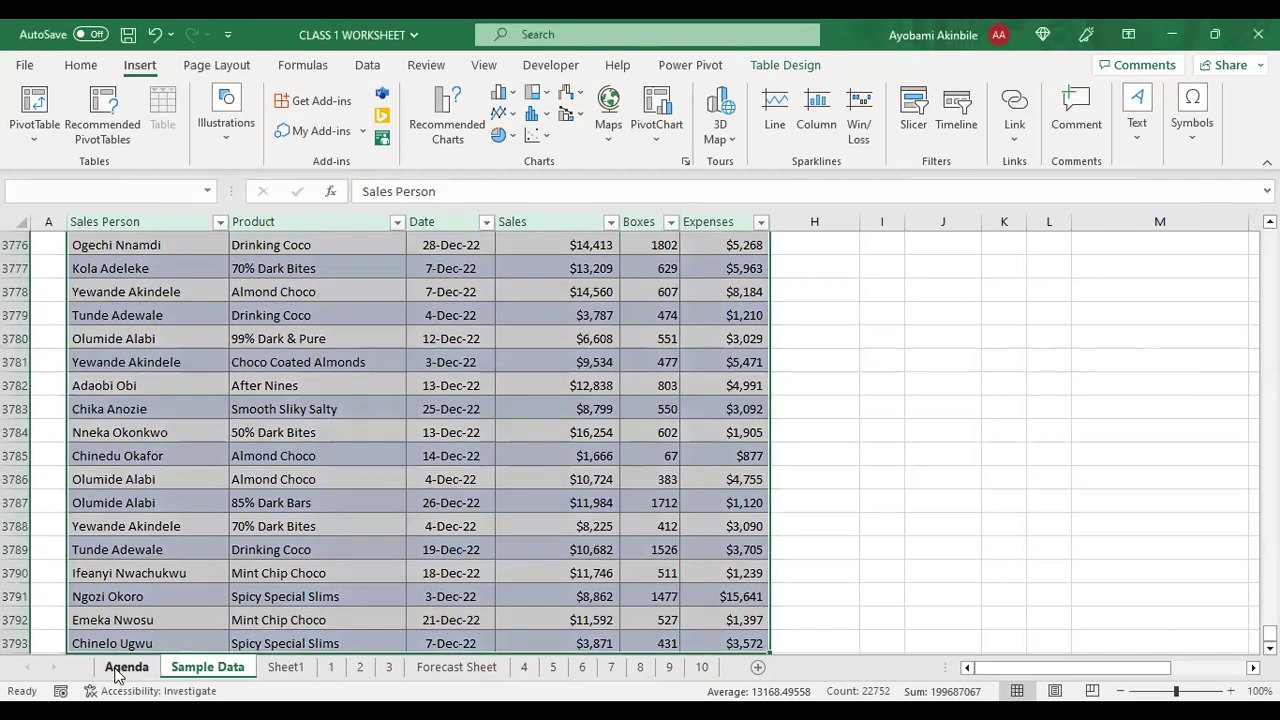
# Step: Review the topics on the Agenda sheet, then return to the beginning of the sales table on Sample Data
pyautogui.click(881, 549)
pyautogui.click(114, 670)
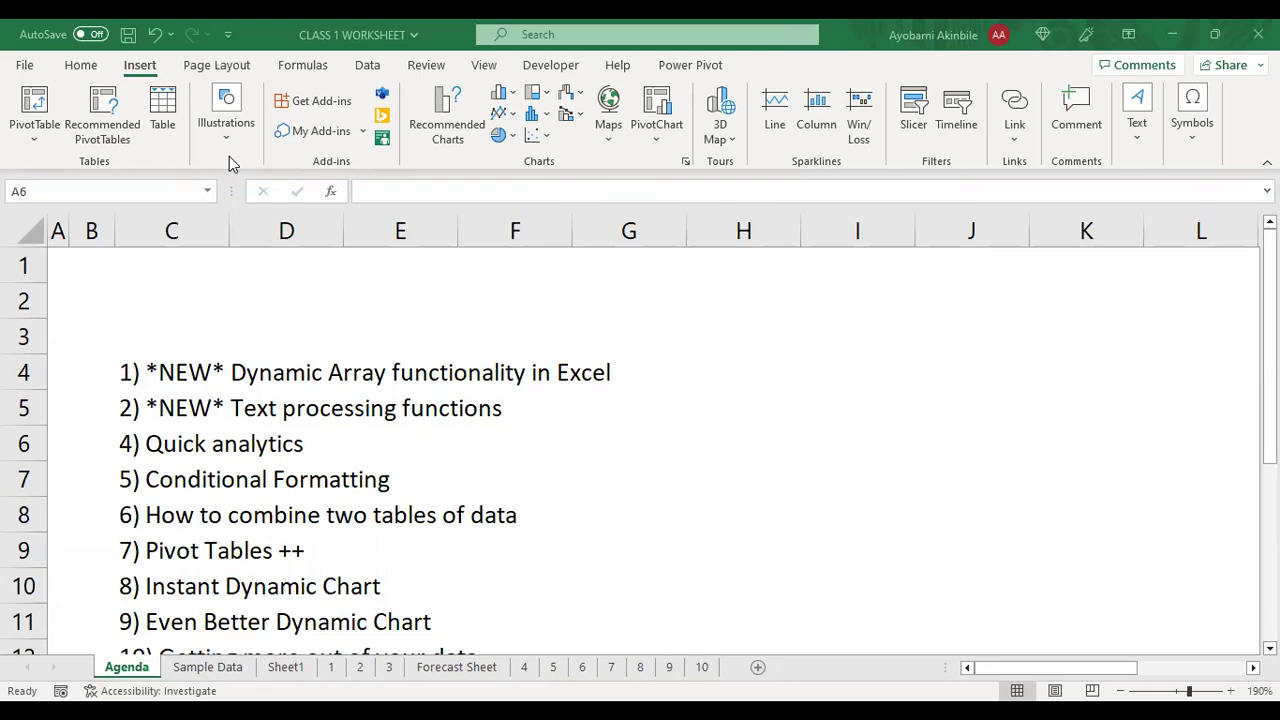
pyautogui.hotkey('shift', 'space')
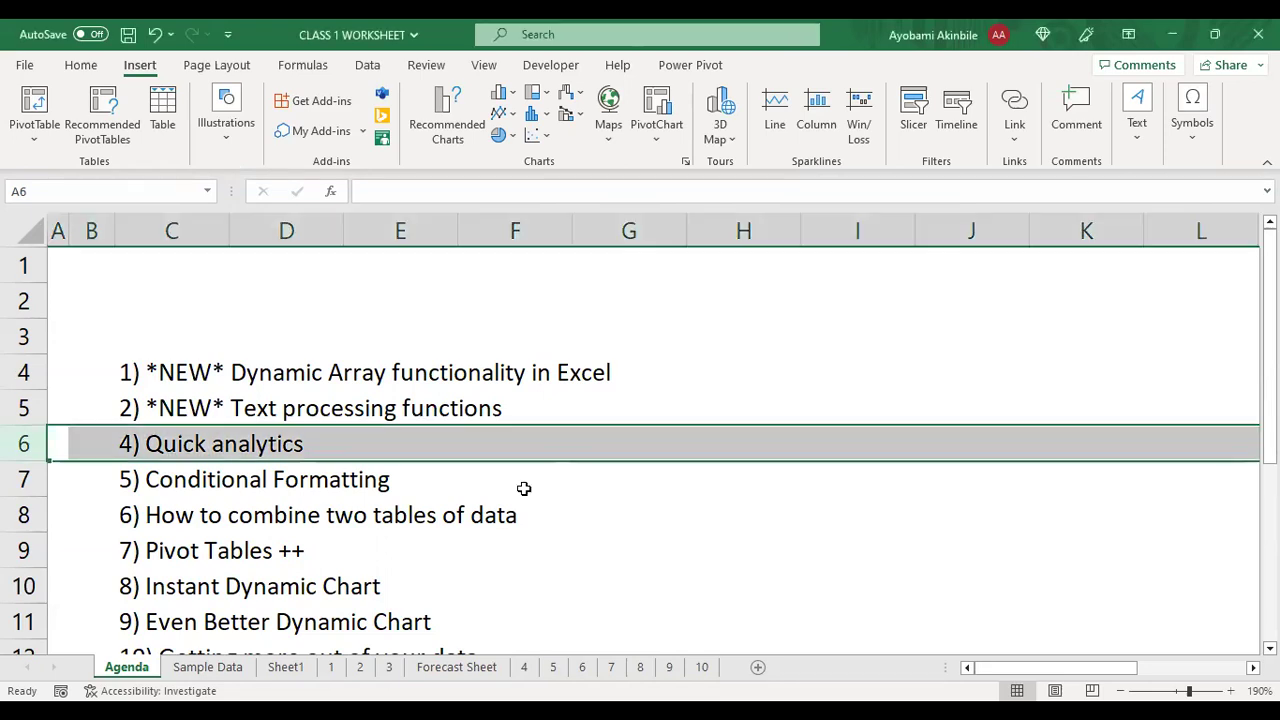
pyautogui.click(206, 667)
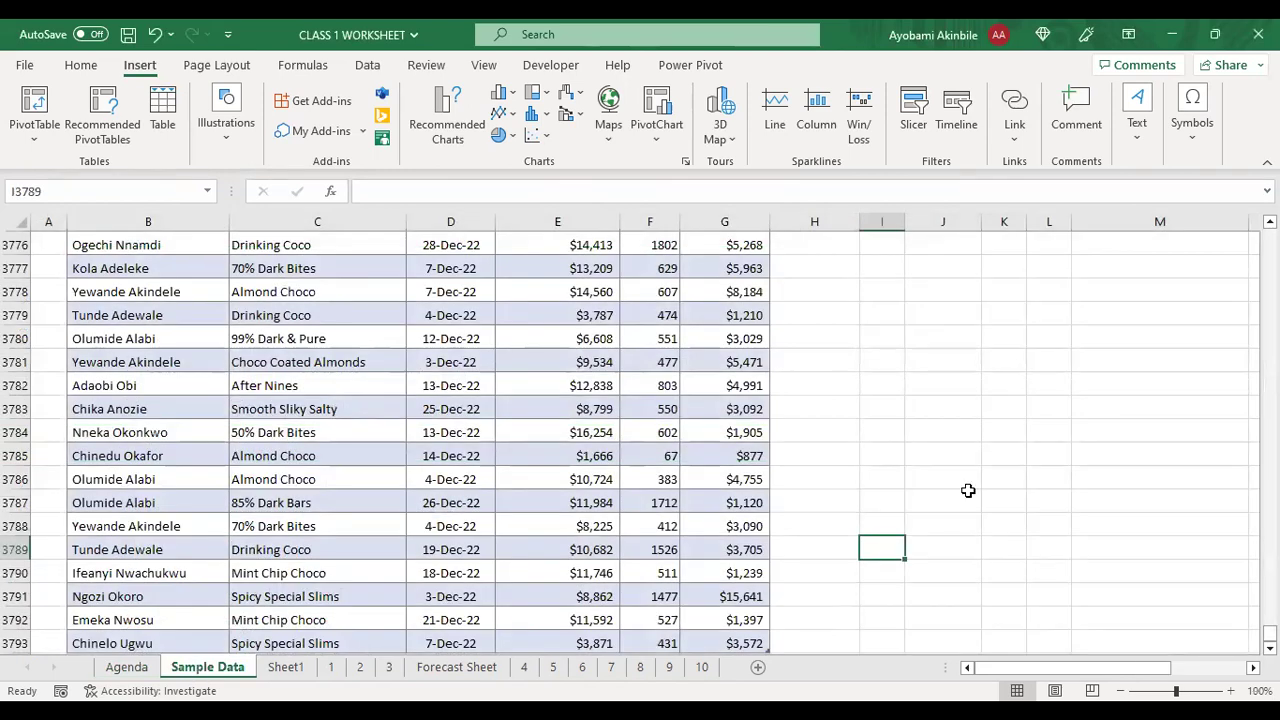
pyautogui.moveTo(1270, 634); pyautogui.dragTo(1270, 234)
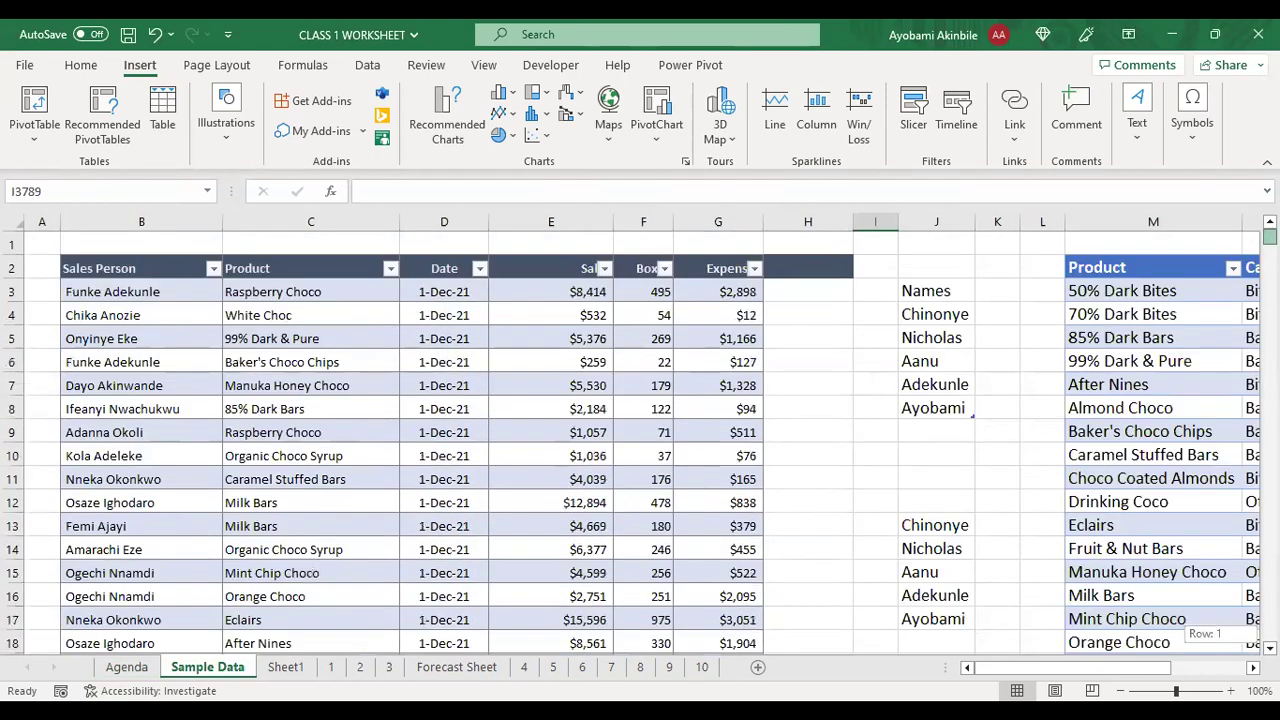
pyautogui.click(810, 316)
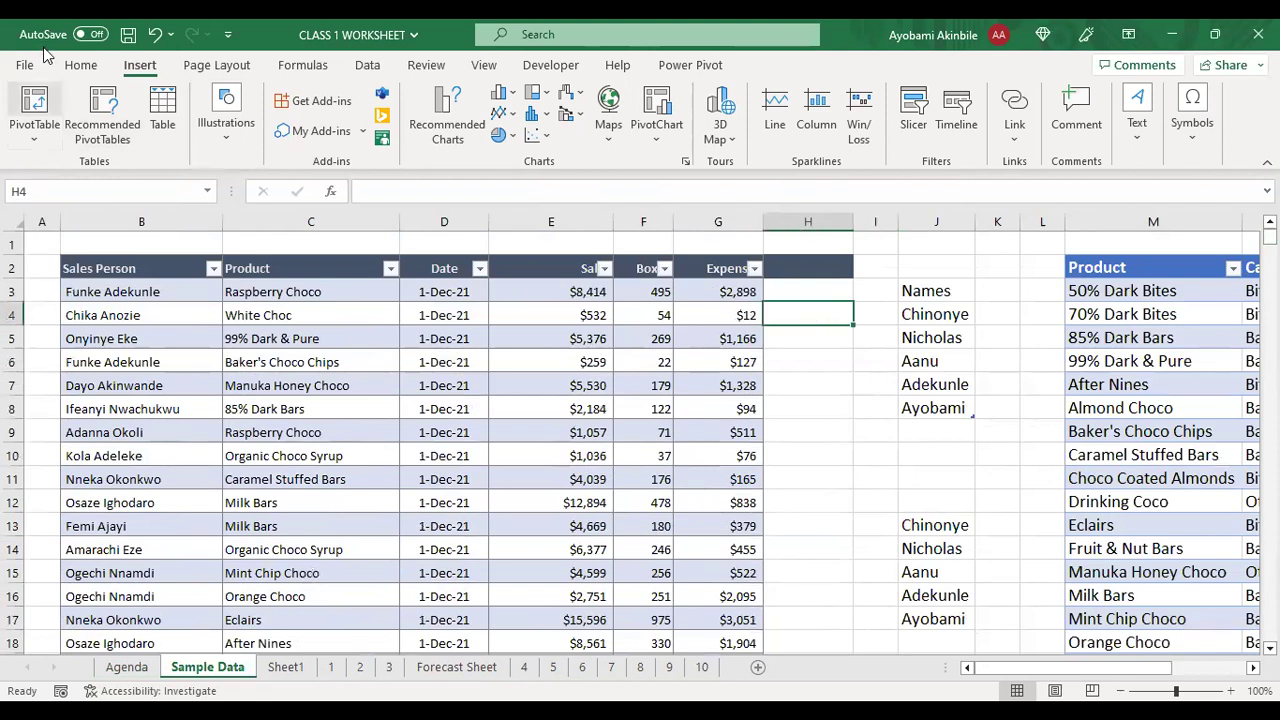
# Step: Try to open the recent CLASS 1 WORKSHEET copy stored in the LBS DA files folder
pyautogui.click(899, 30)
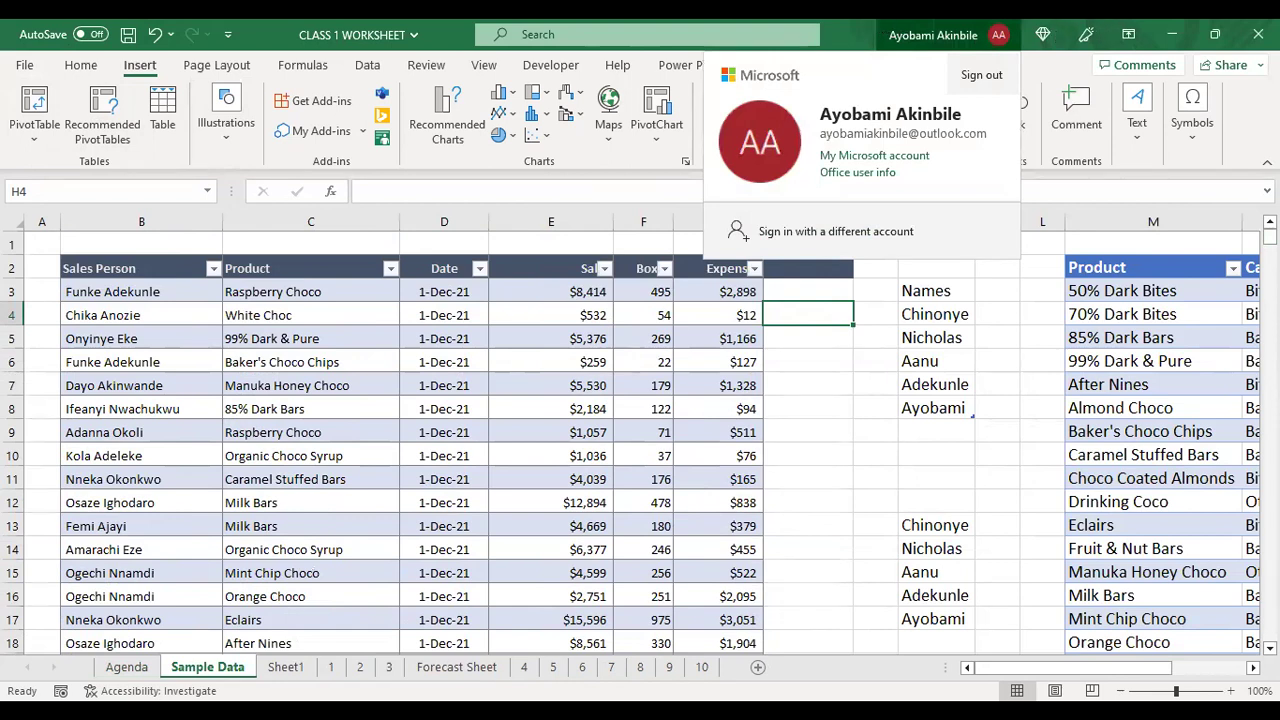
pyautogui.click(12, 62)
pyautogui.click(25, 66)
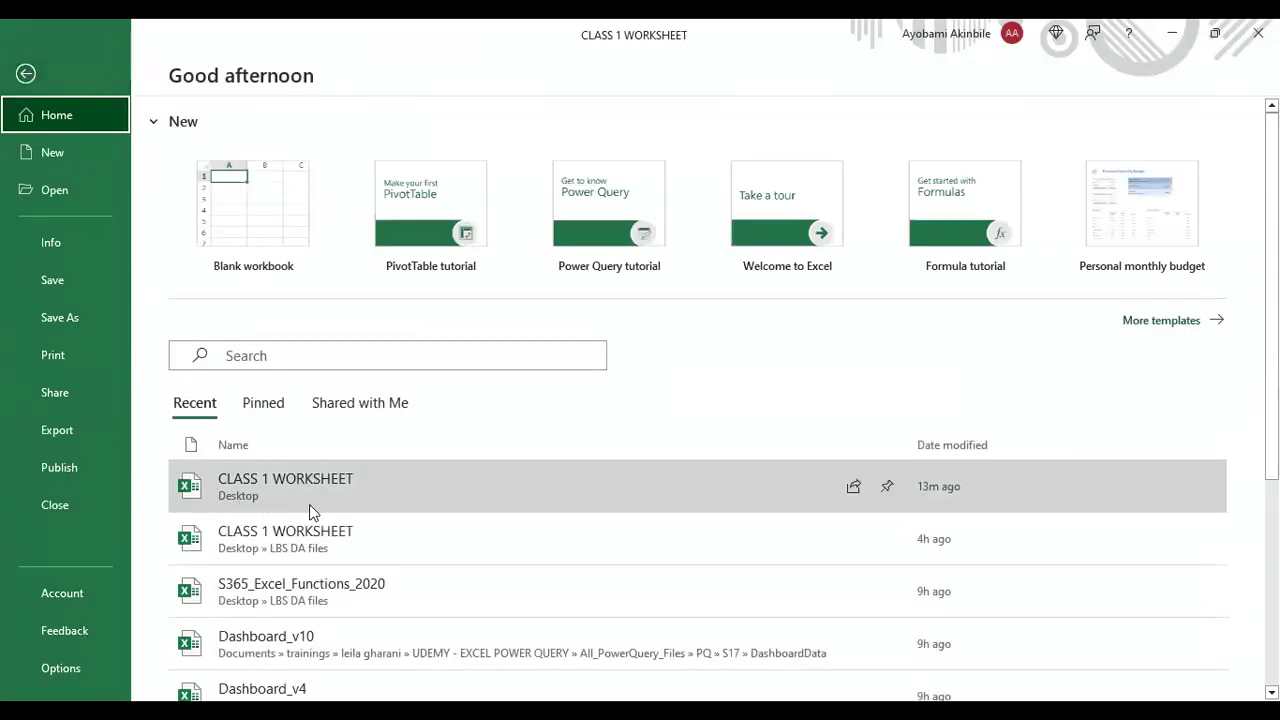
pyautogui.click(283, 547)
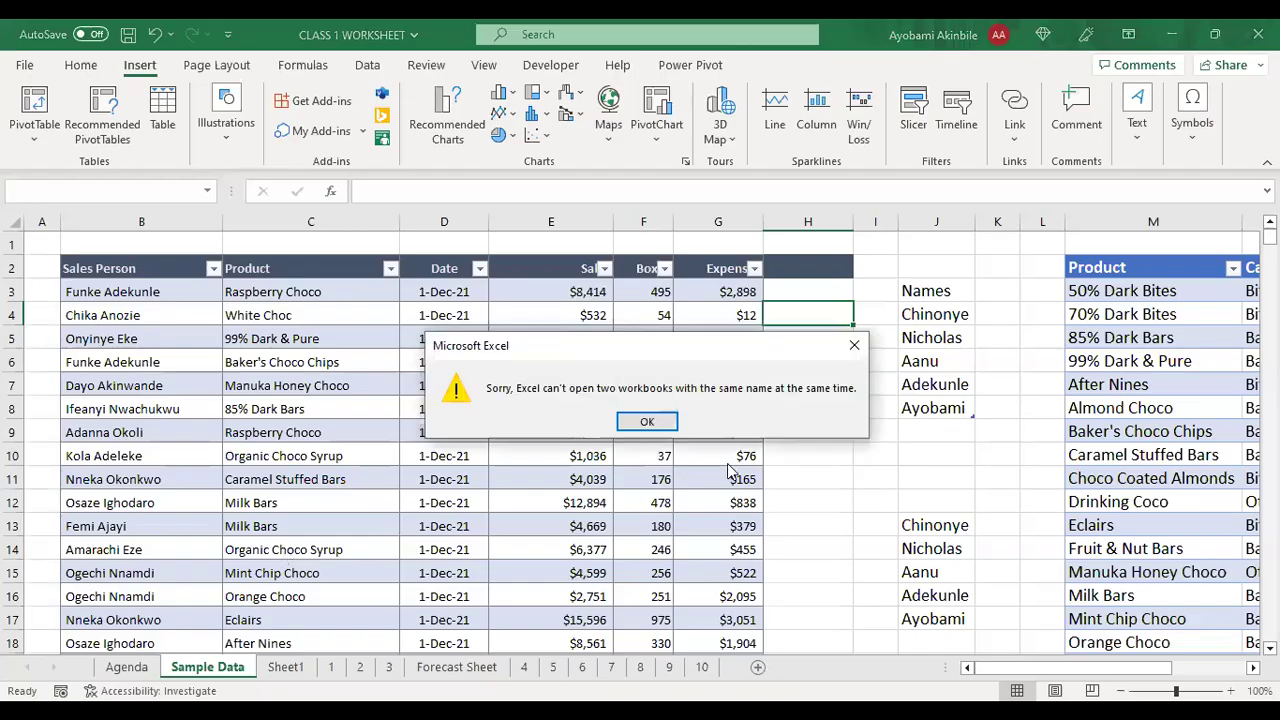
pyautogui.click(650, 422)
pyautogui.click(847, 346)
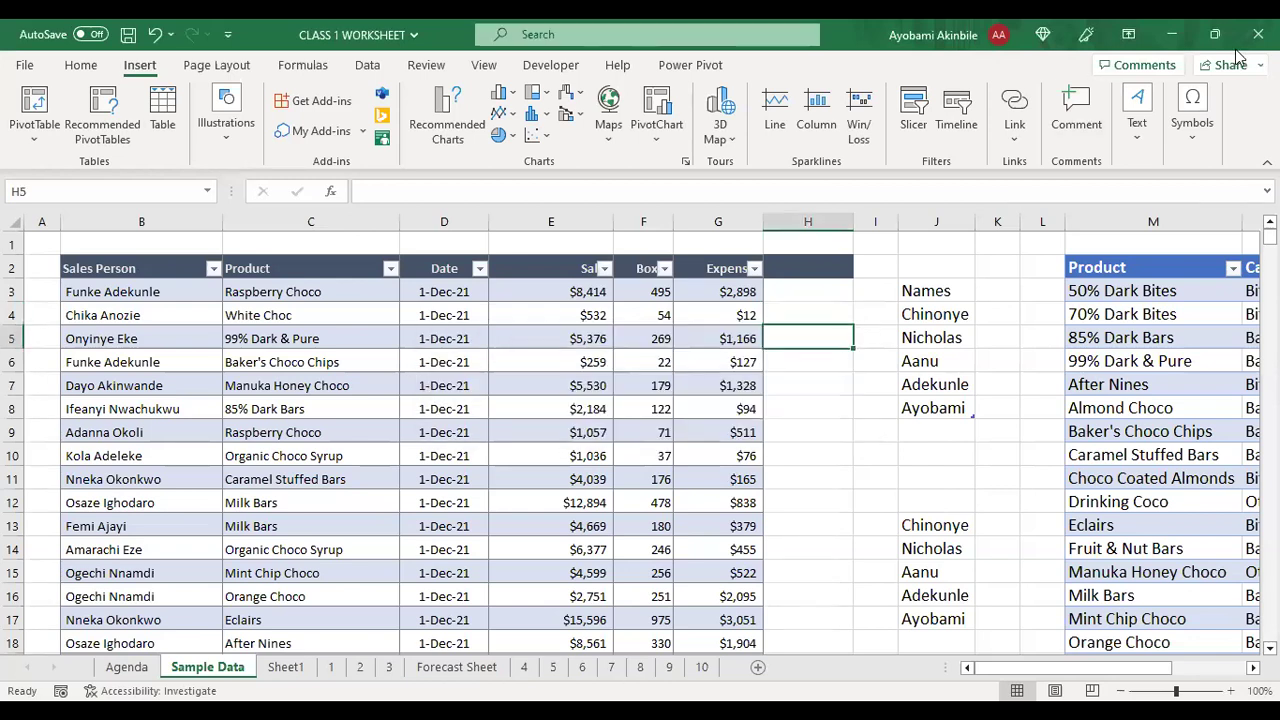
# Step: Close the current workbook and switch to the other CLASS 1 WORKSHEET that contains the SAMPLE DATA (3) sheet
pyautogui.hotkey('ctrl', 'w')
pyautogui.click(555, 407)
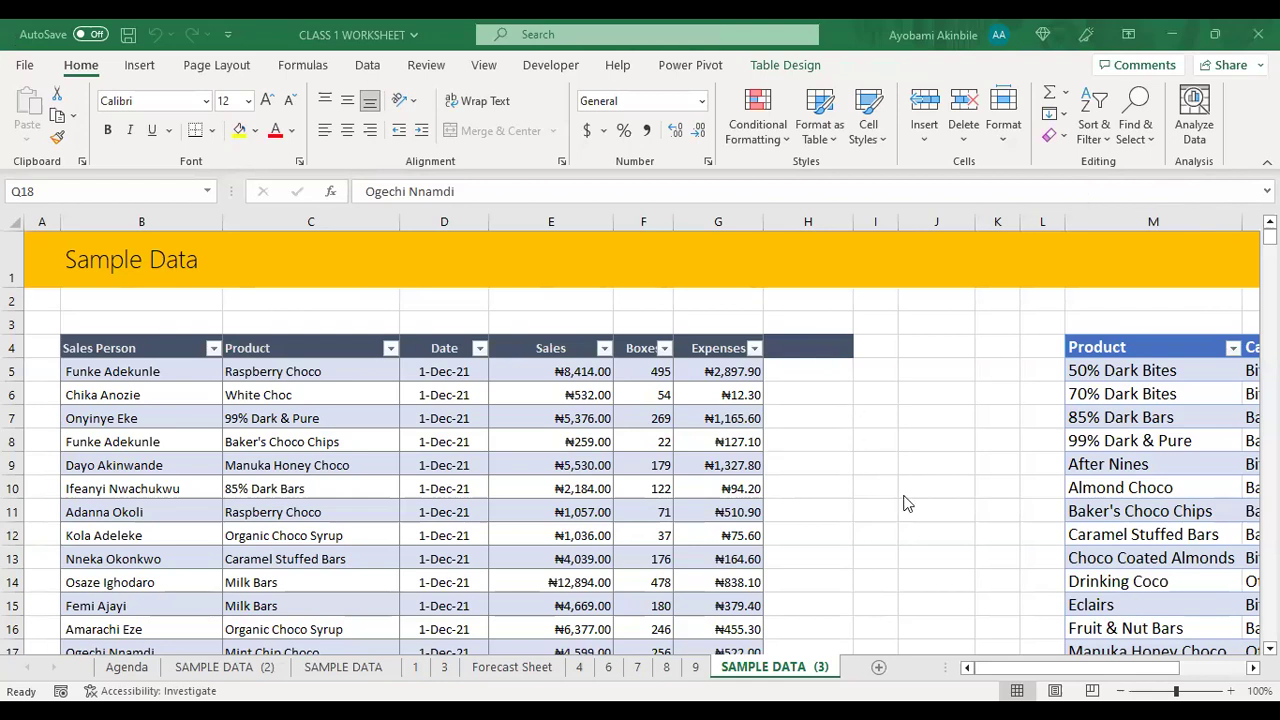
# Step: Delete the Sample Data title row and the two blank rows above the sales table on SAMPLE DATA (3)
pyautogui.click(14, 256)
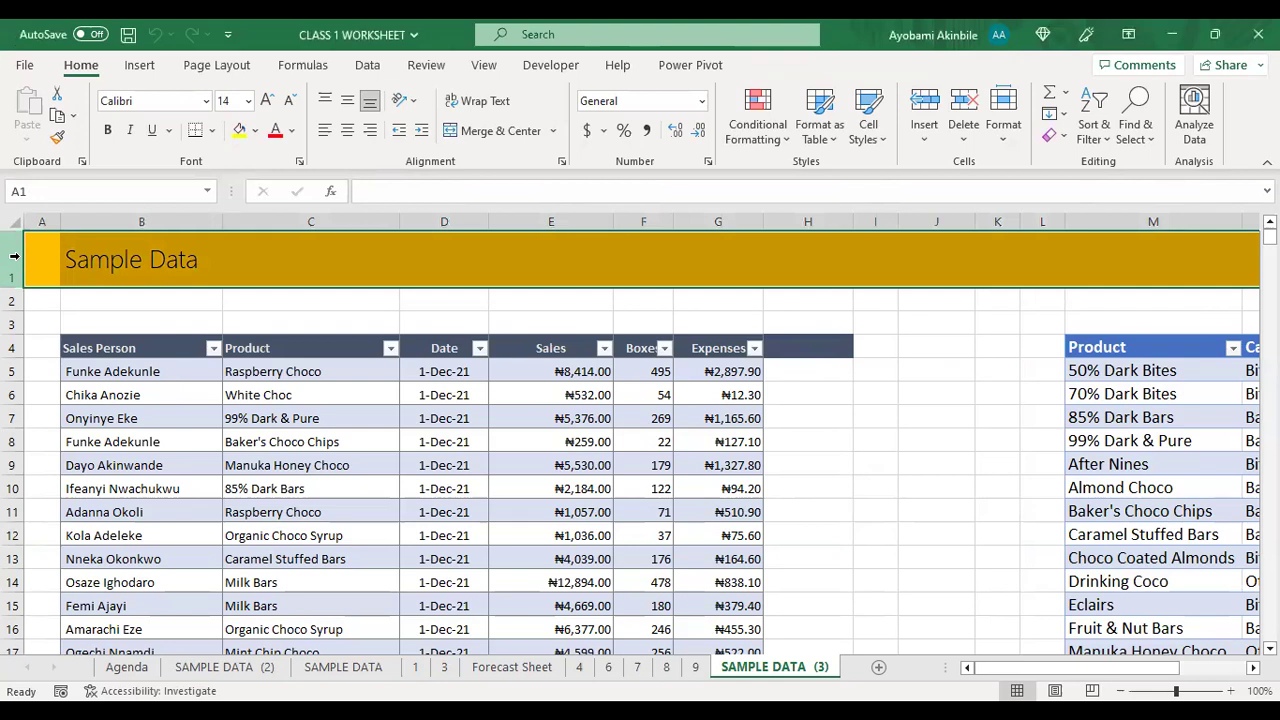
pyautogui.rightClick(14, 256)
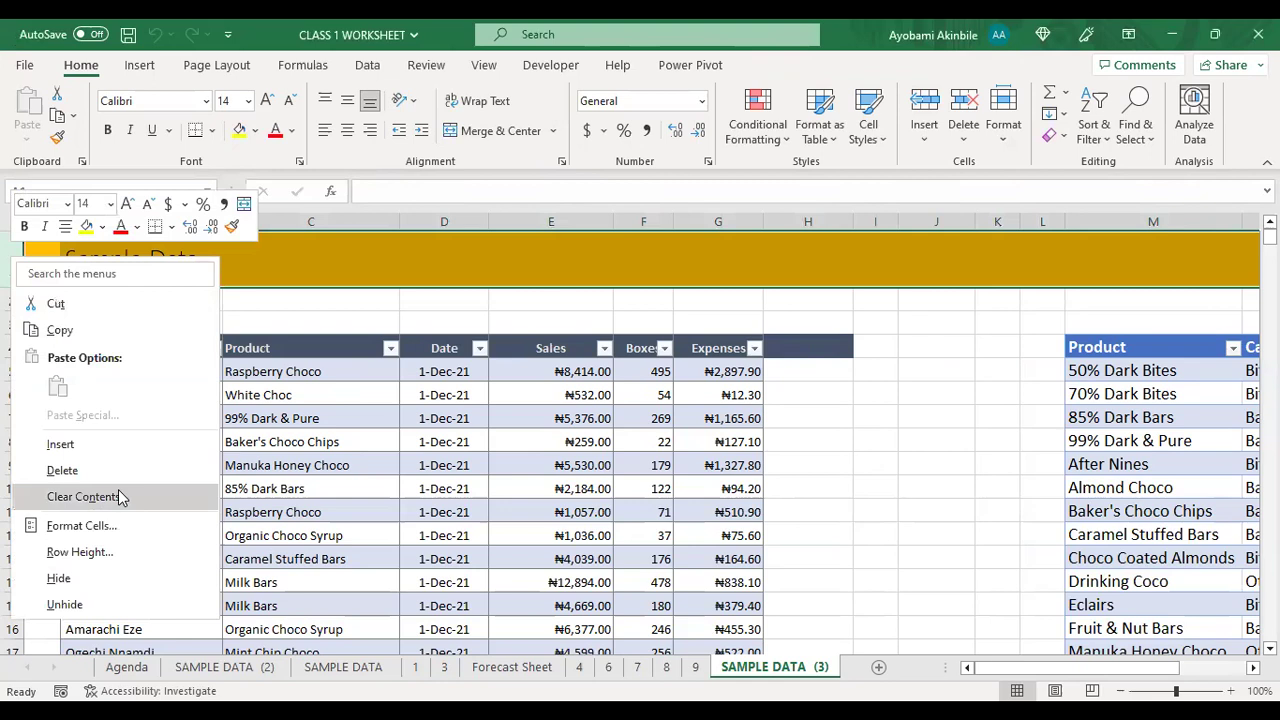
pyautogui.click(86, 471)
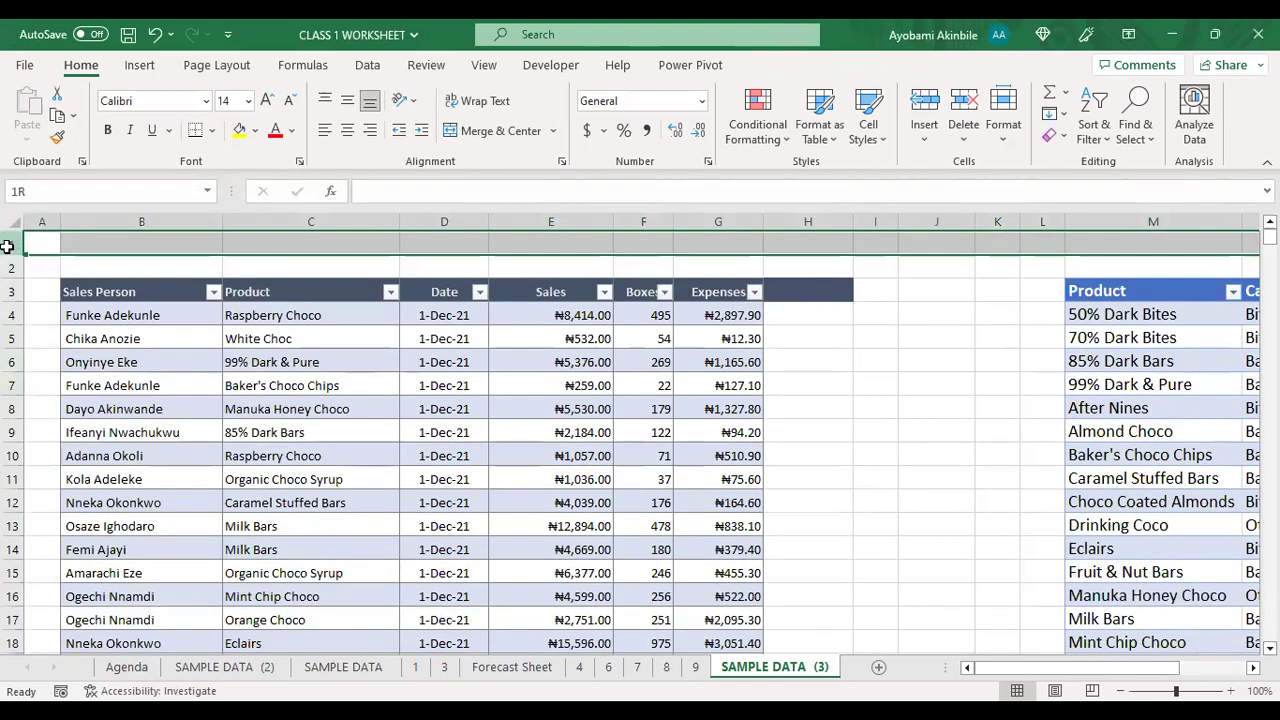
pyautogui.moveTo(14, 246); pyautogui.dragTo(14, 268)
pyautogui.rightClick(12, 268)
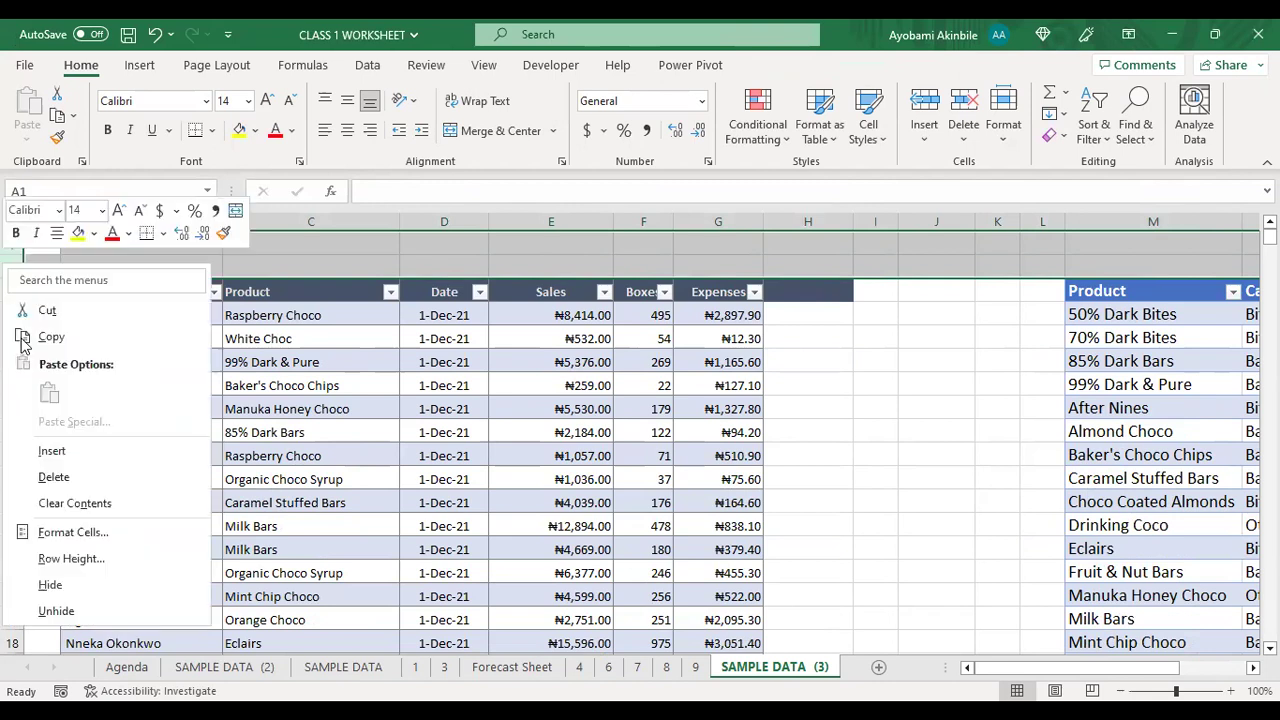
pyautogui.click(70, 482)
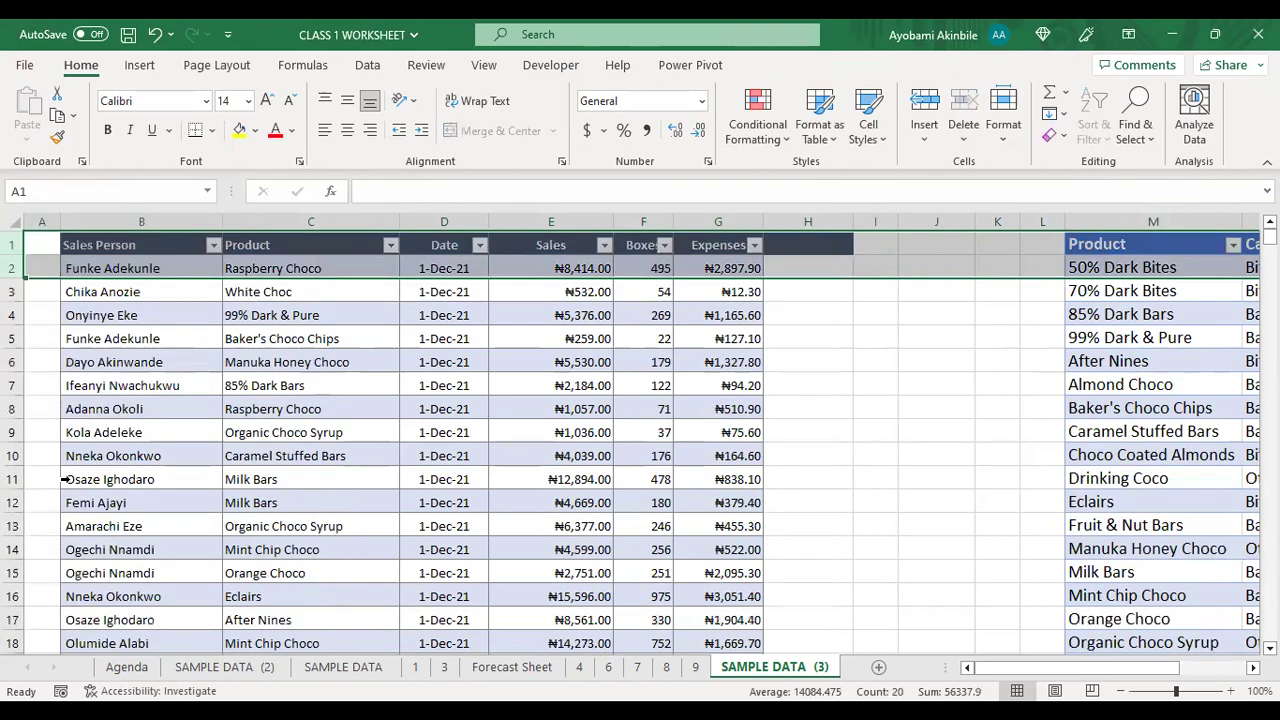
pyautogui.click(837, 478)
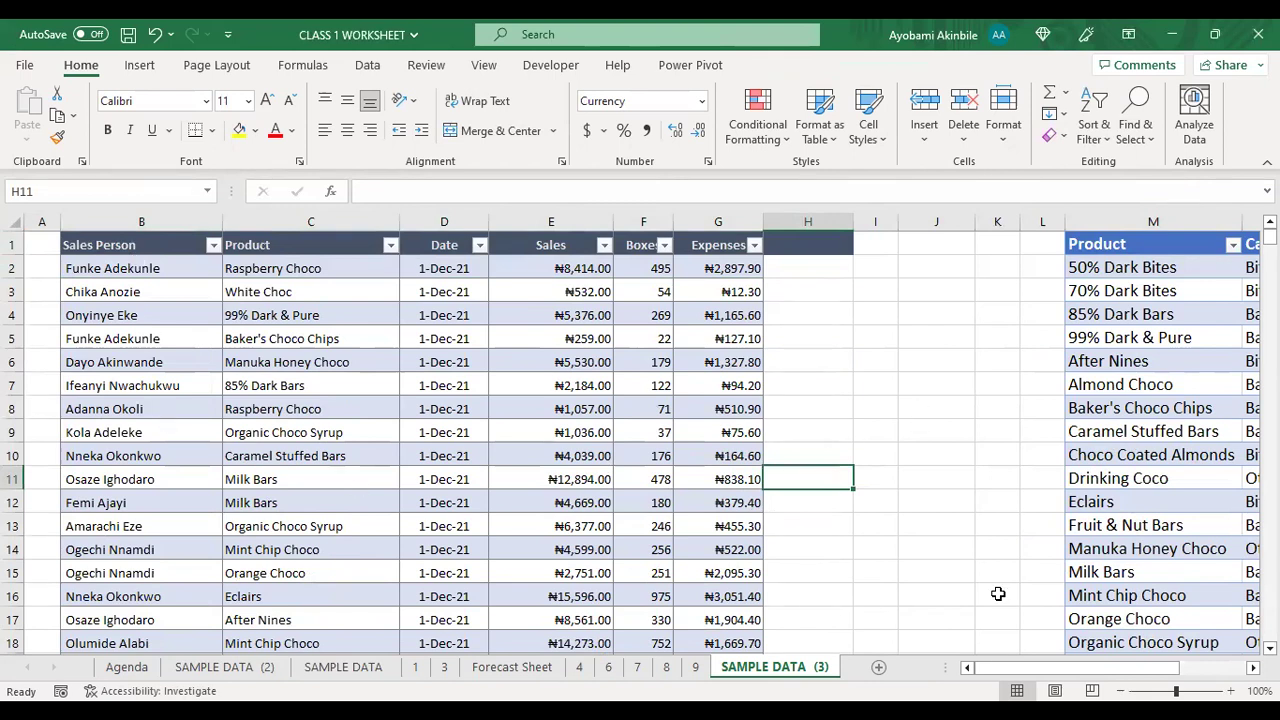
# Step: Create a PivotTable on a new worksheet from the whole sales1013 table, without adding the data to the Data Model
pyautogui.moveTo(1050, 672)
pyautogui.mouseDown()
pyautogui.moveTo(1097, 678)
pyautogui.moveTo(1050, 676)
pyautogui.mouseUp()
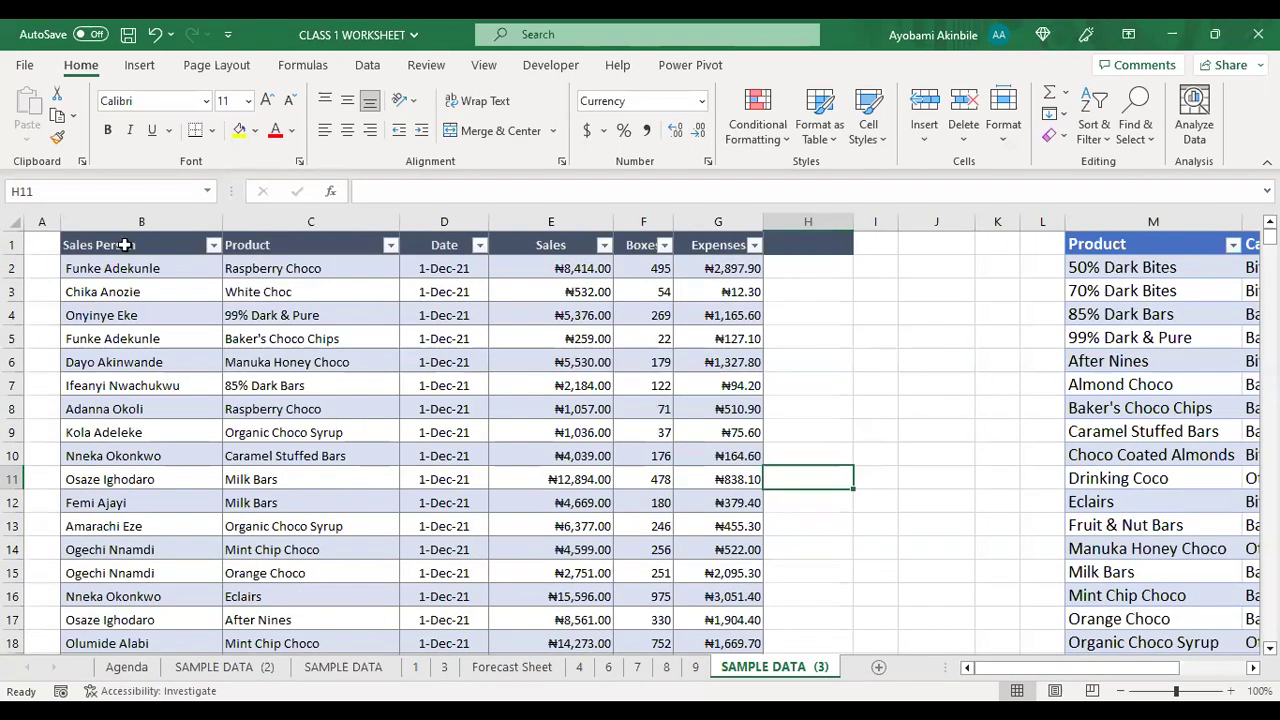
pyautogui.moveTo(124, 245); pyautogui.dragTo(684, 281)
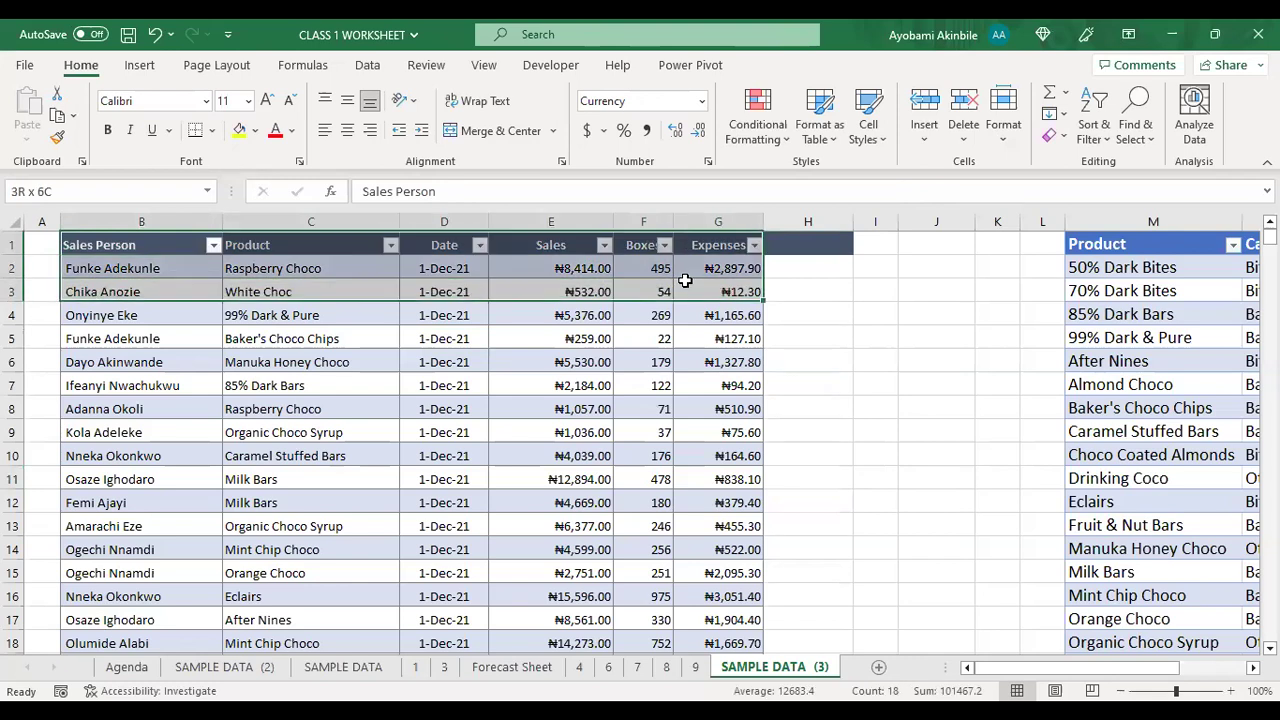
pyautogui.hotkey('ctrl', 'shift', 'Down')
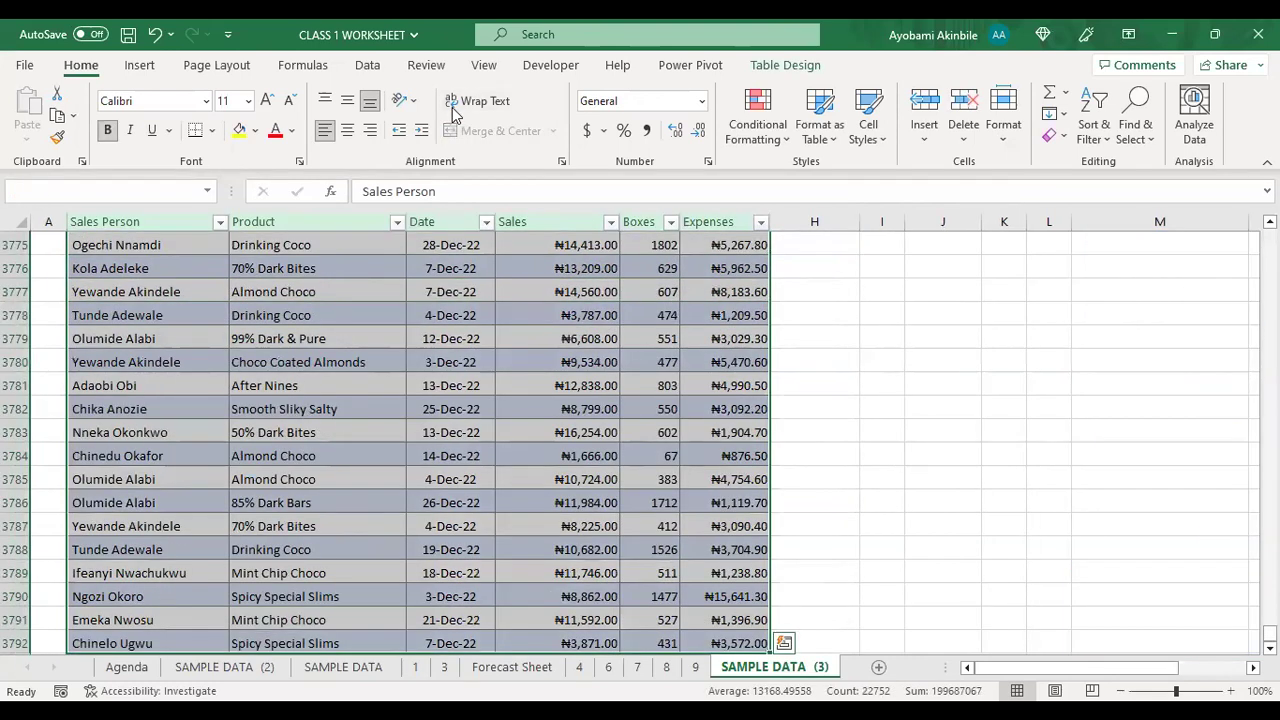
pyautogui.hotkey('ctrl', 'Up')
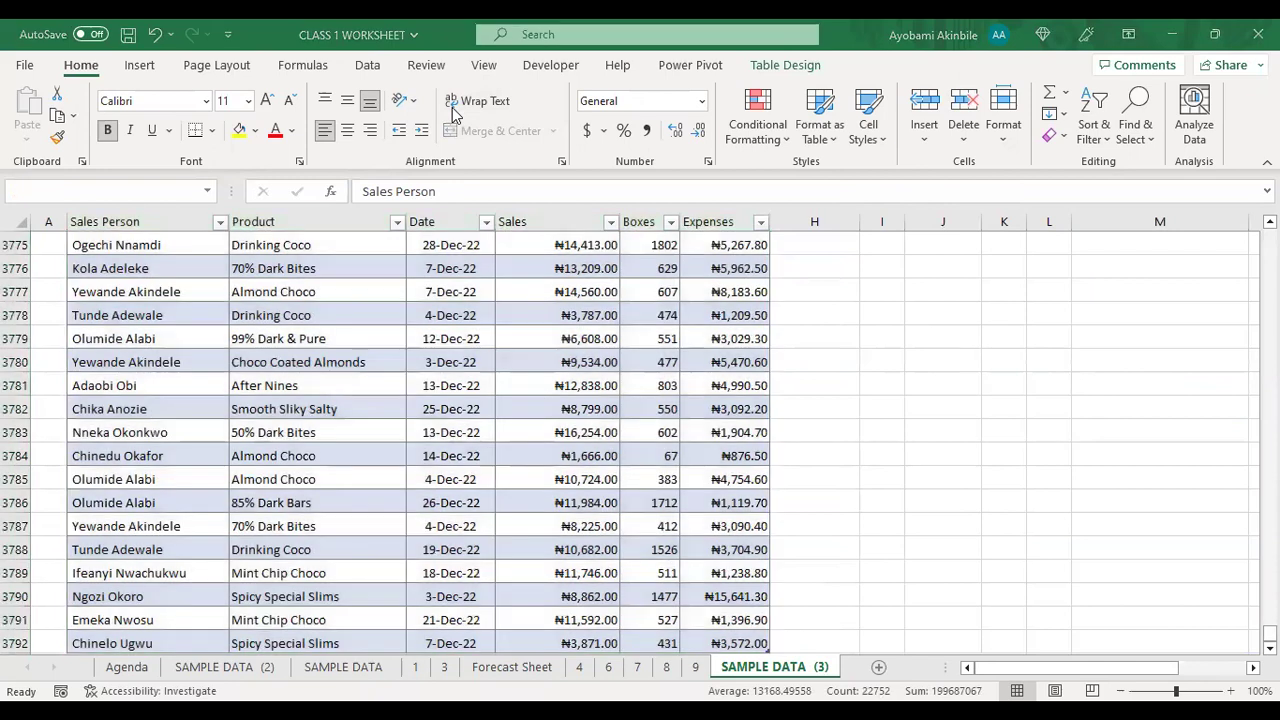
pyautogui.click(140, 73)
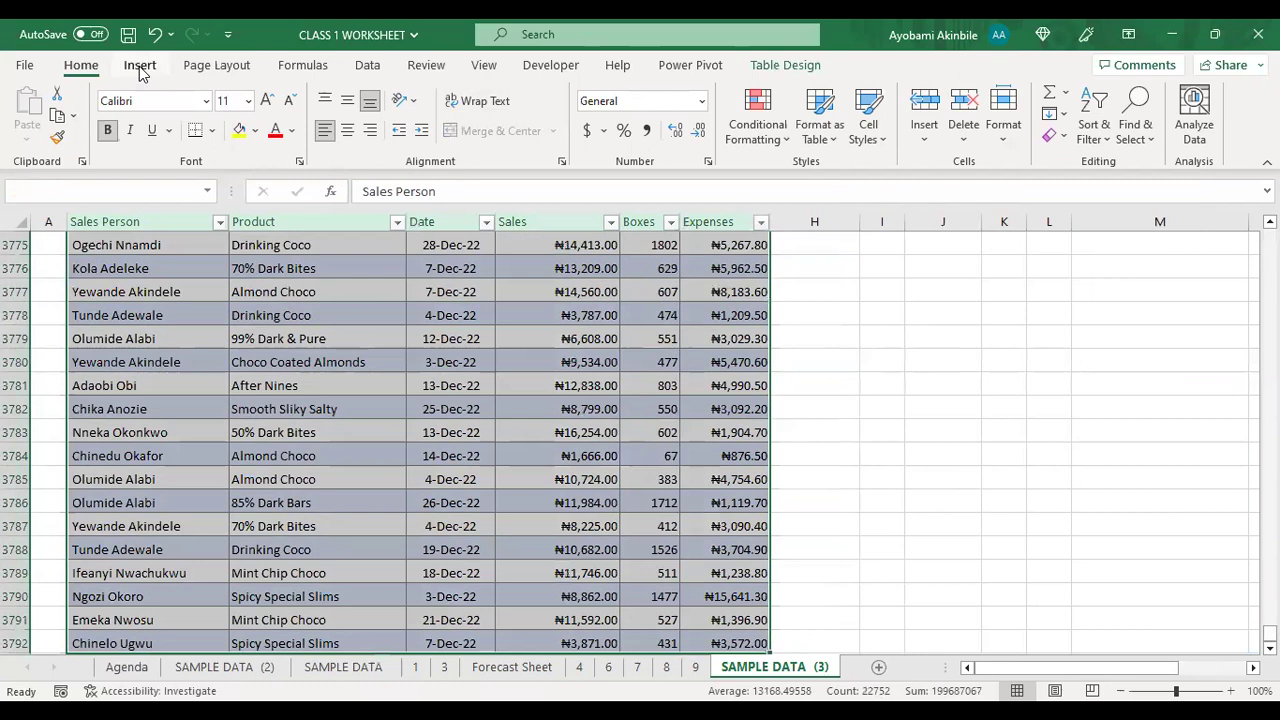
pyautogui.click(140, 70)
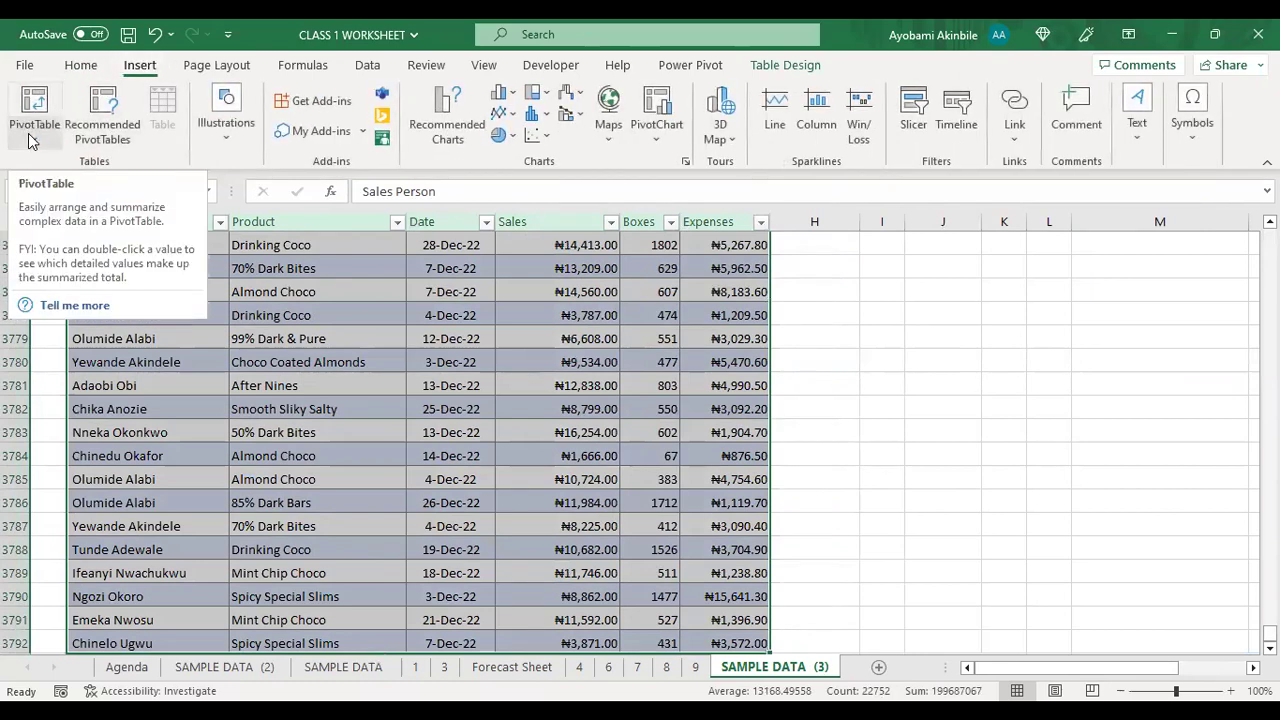
pyautogui.click(30, 140)
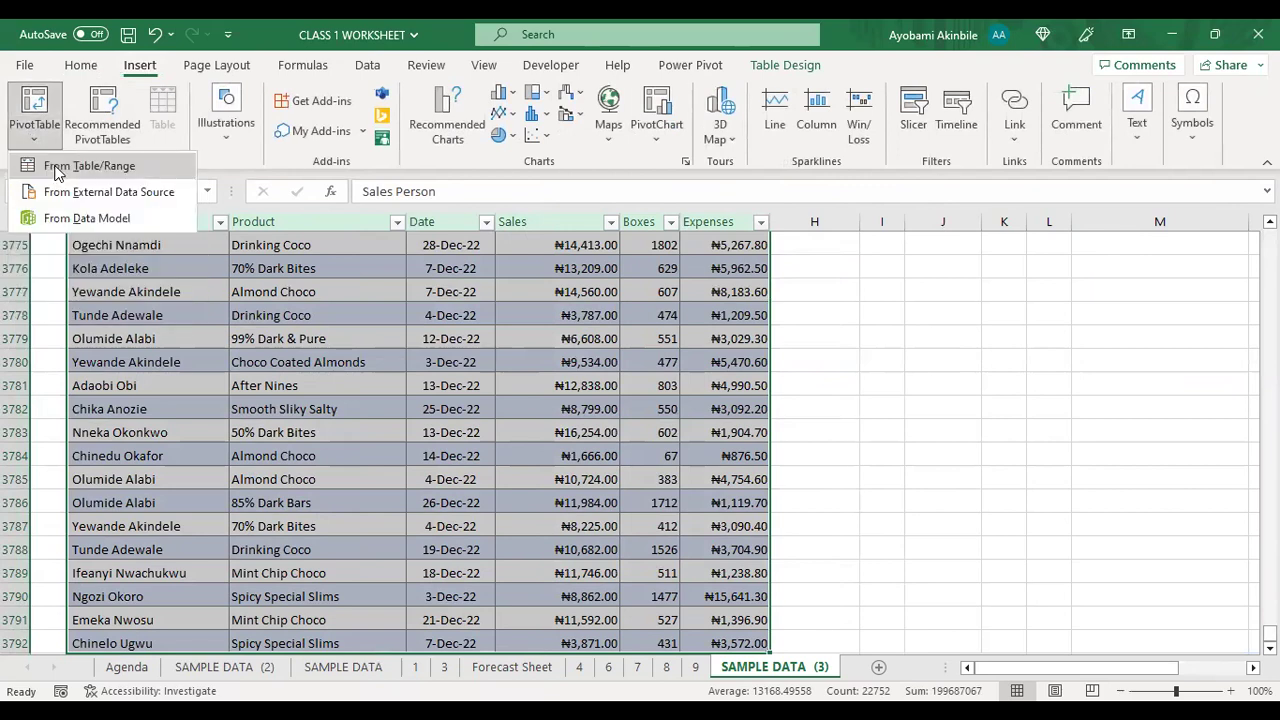
pyautogui.click(88, 166)
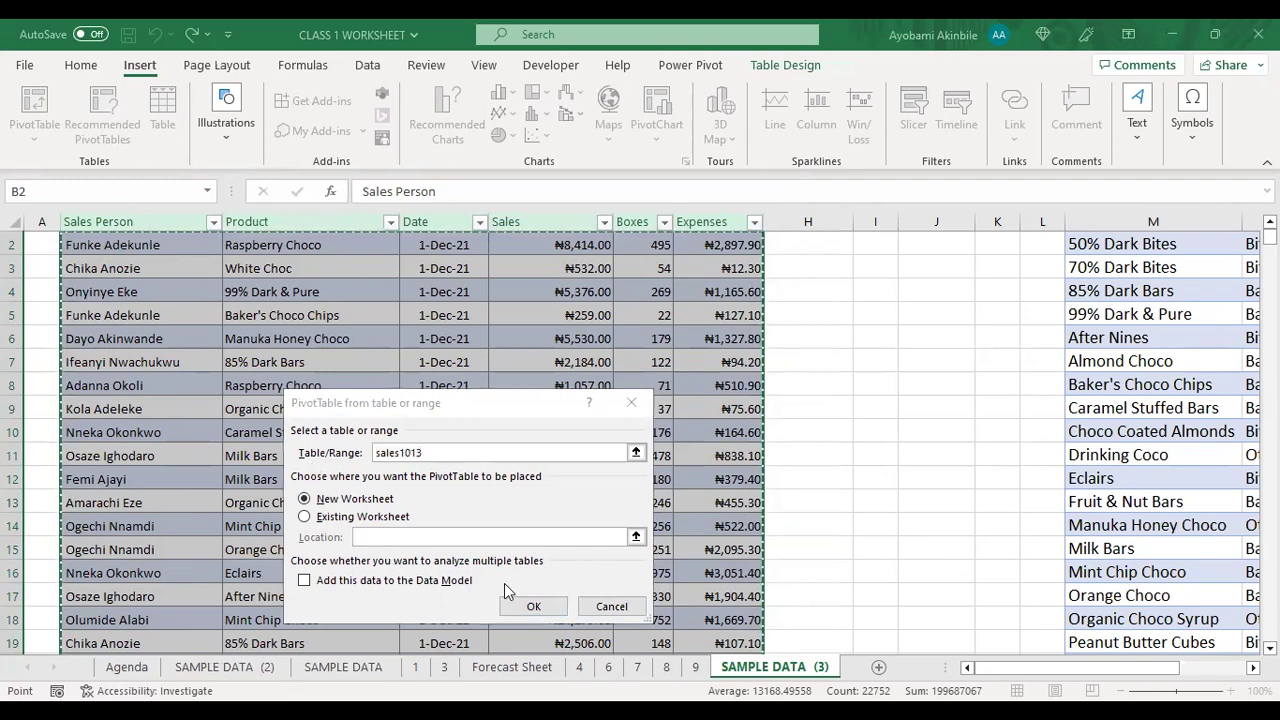
pyautogui.click(304, 518)
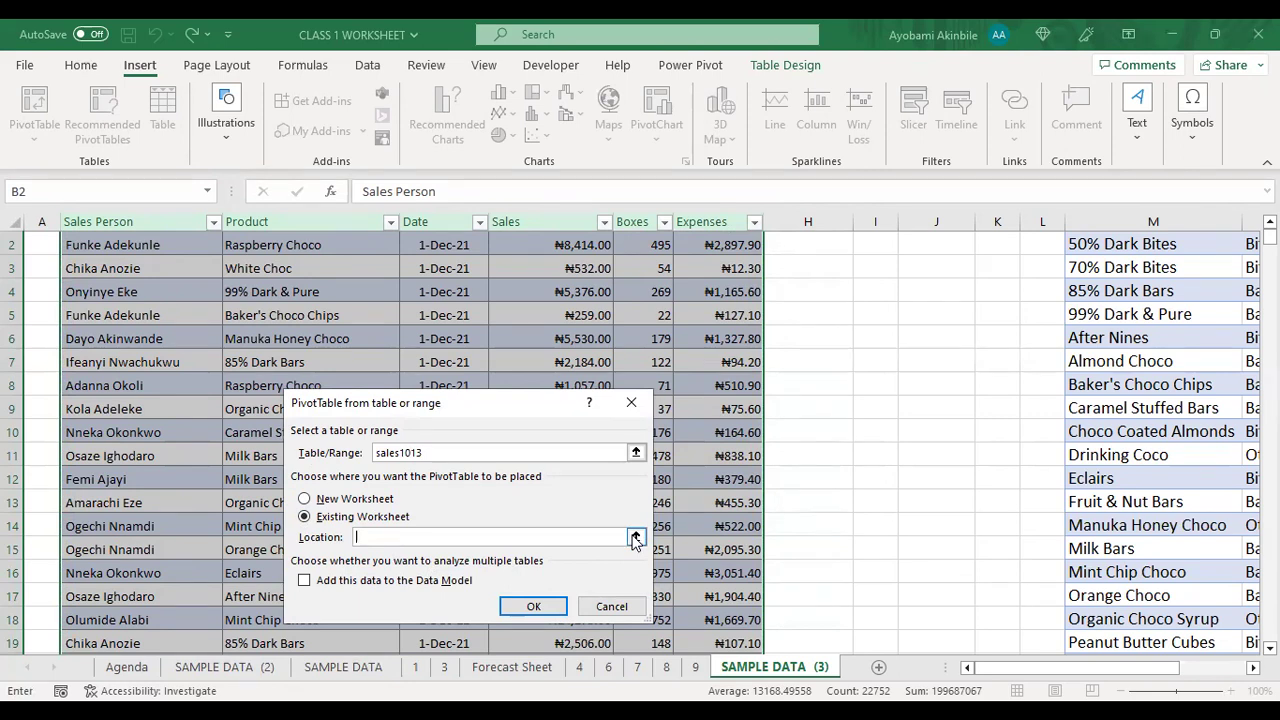
pyautogui.hotkey('alt', 'n')
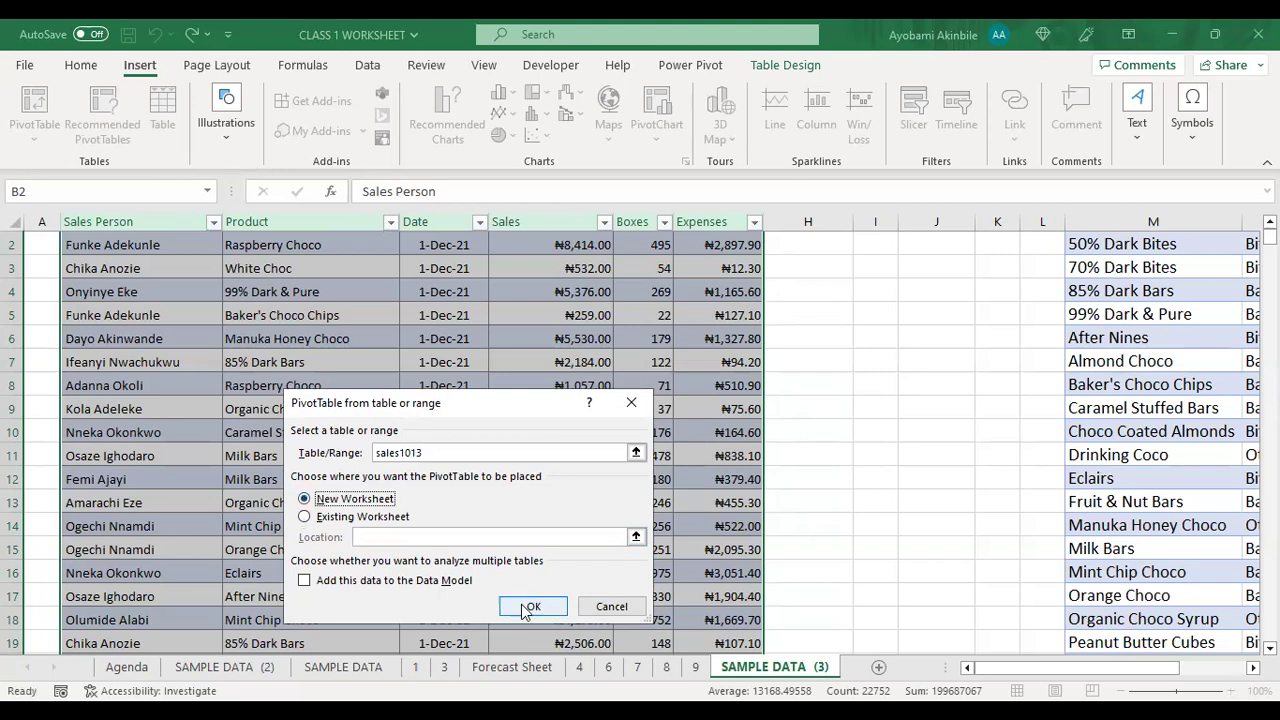
pyautogui.click(530, 608)
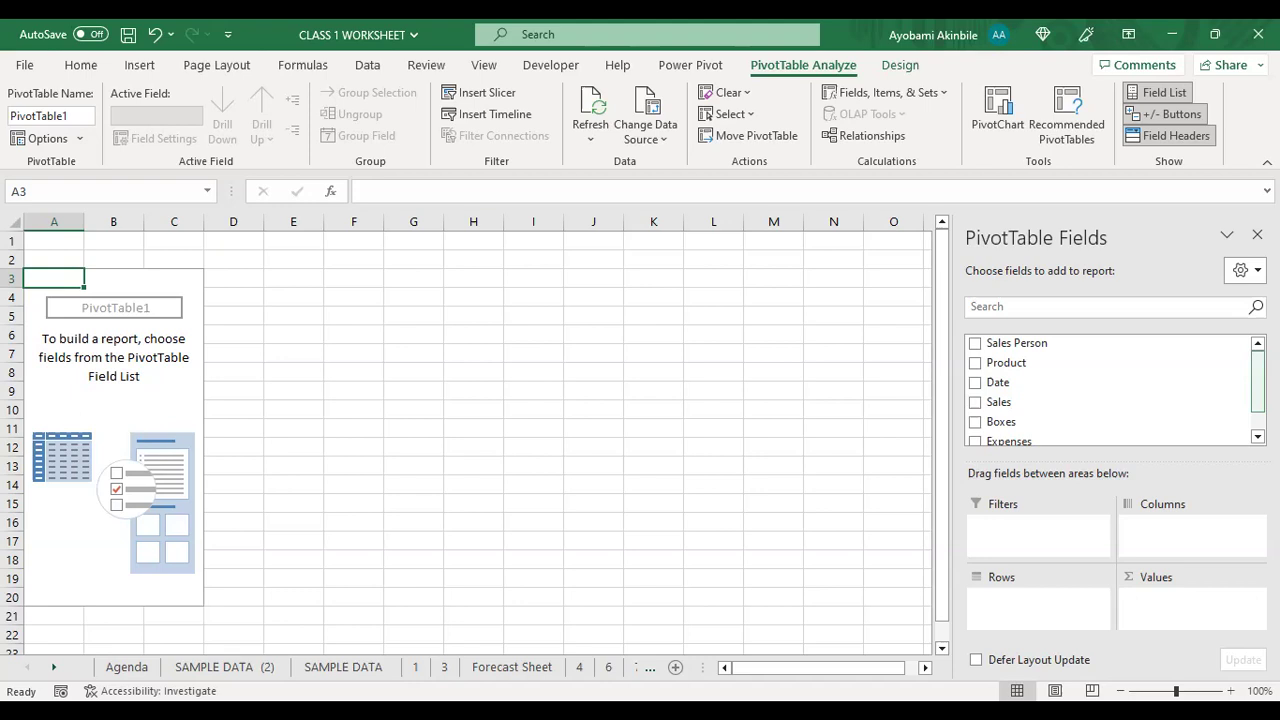
# Step: Try the Product field as the PivotTable's row labels and remove it again
pyautogui.click(1222, 603)
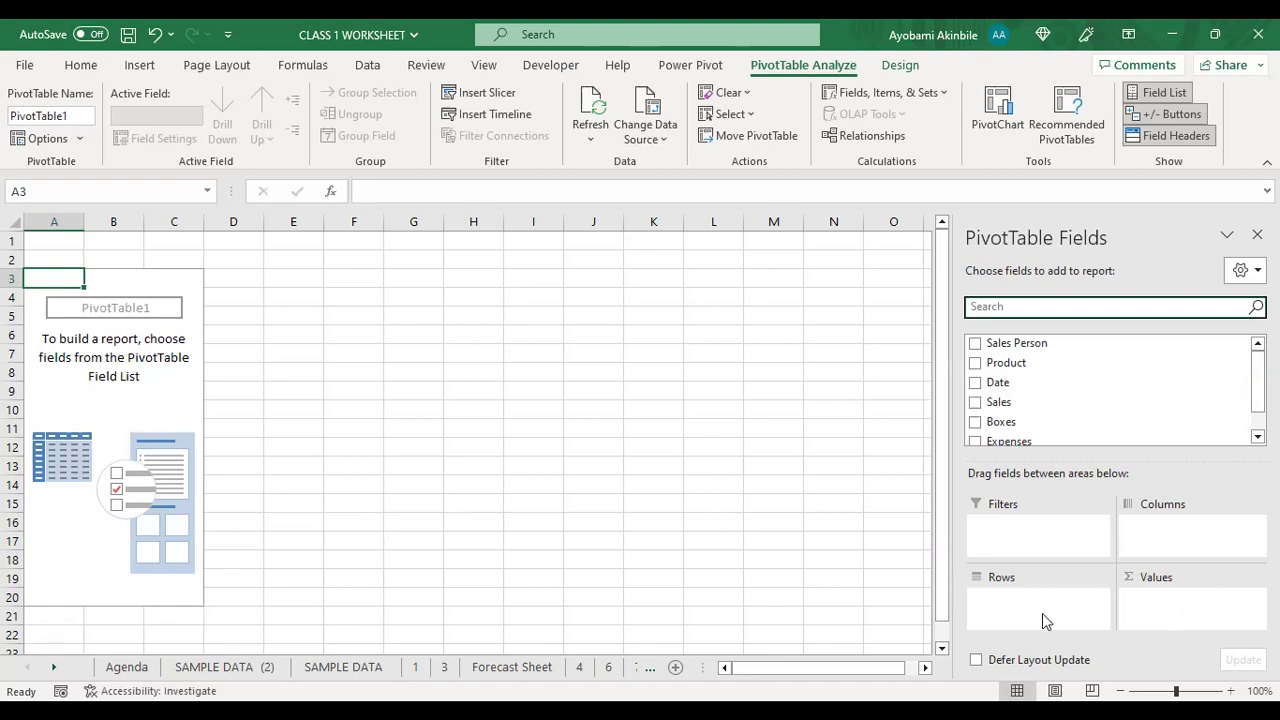
pyautogui.click(988, 370)
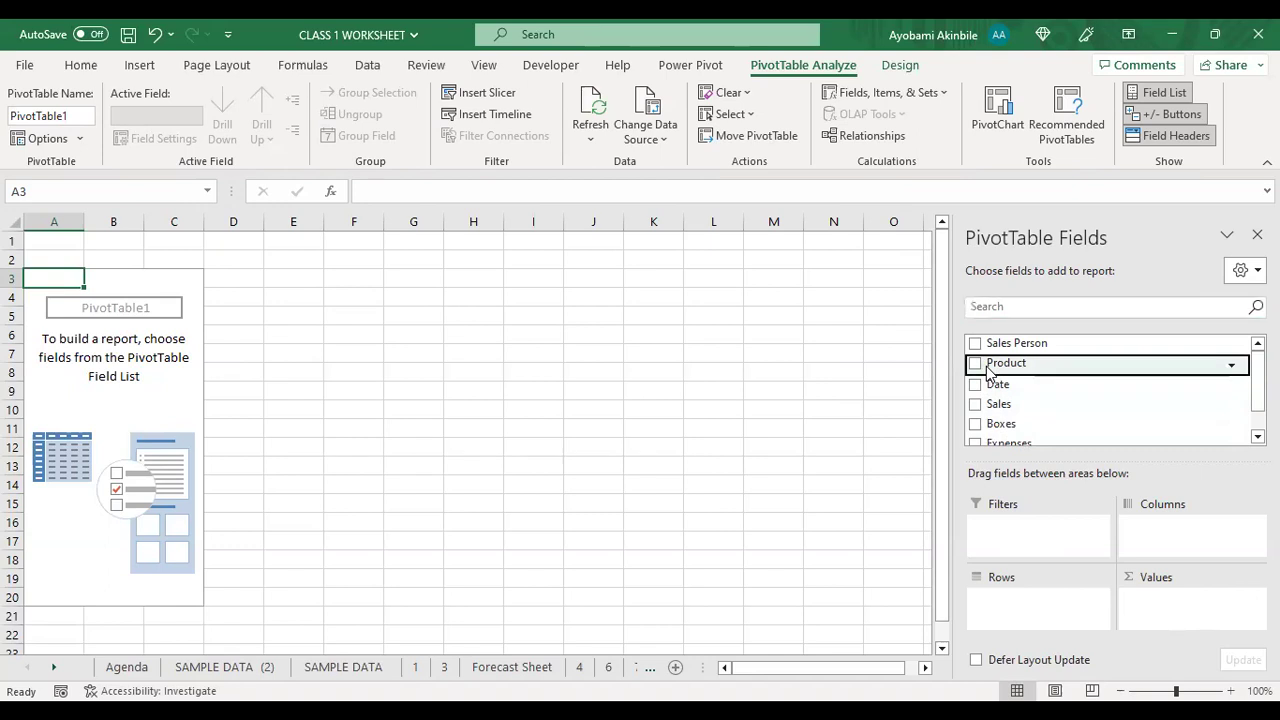
pyautogui.click(975, 365)
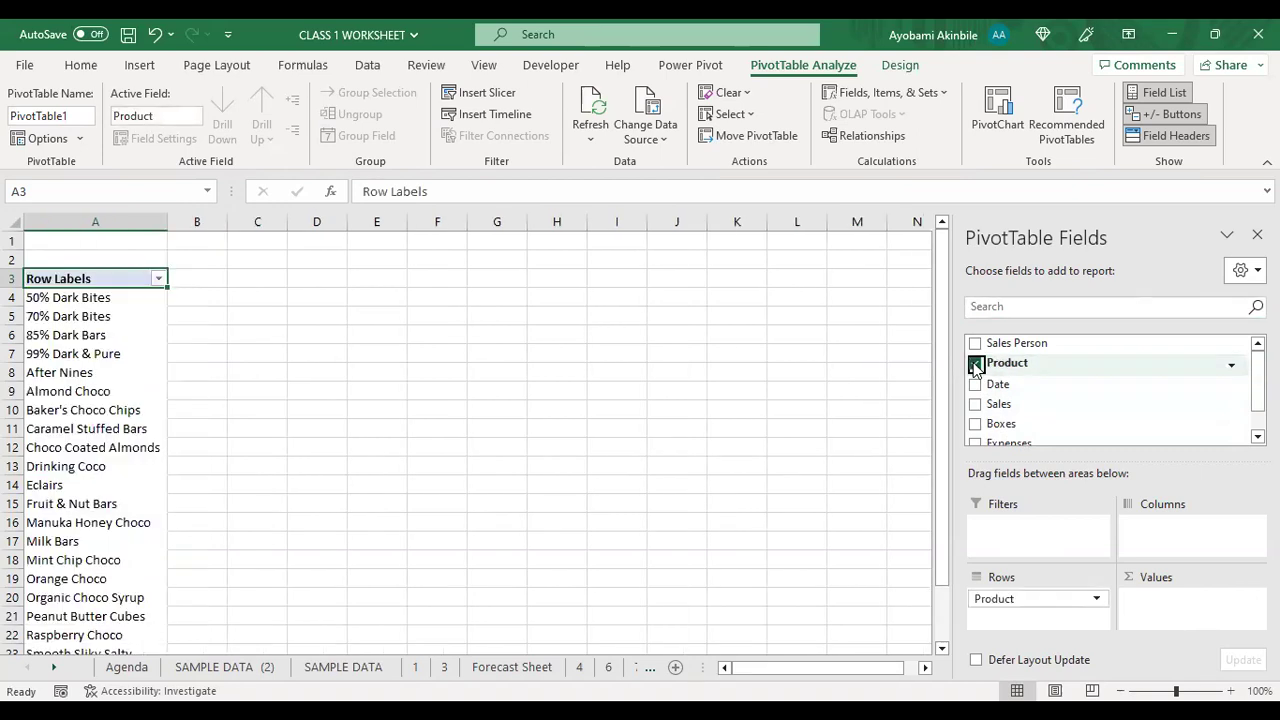
pyautogui.click(975, 365)
pyautogui.scroll(-1, 1257, 385)
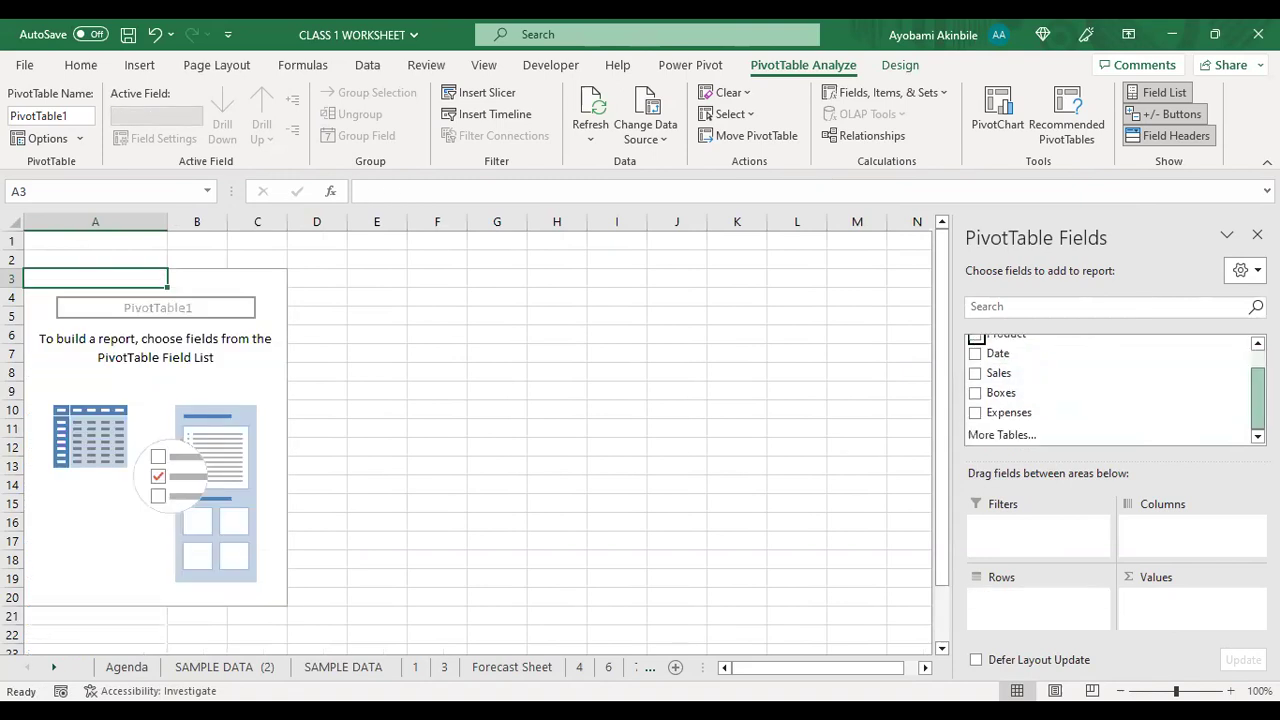
# Step: Try the Sales field as a summed value and the Date field as row labels, clearing each one again
pyautogui.click(975, 374)
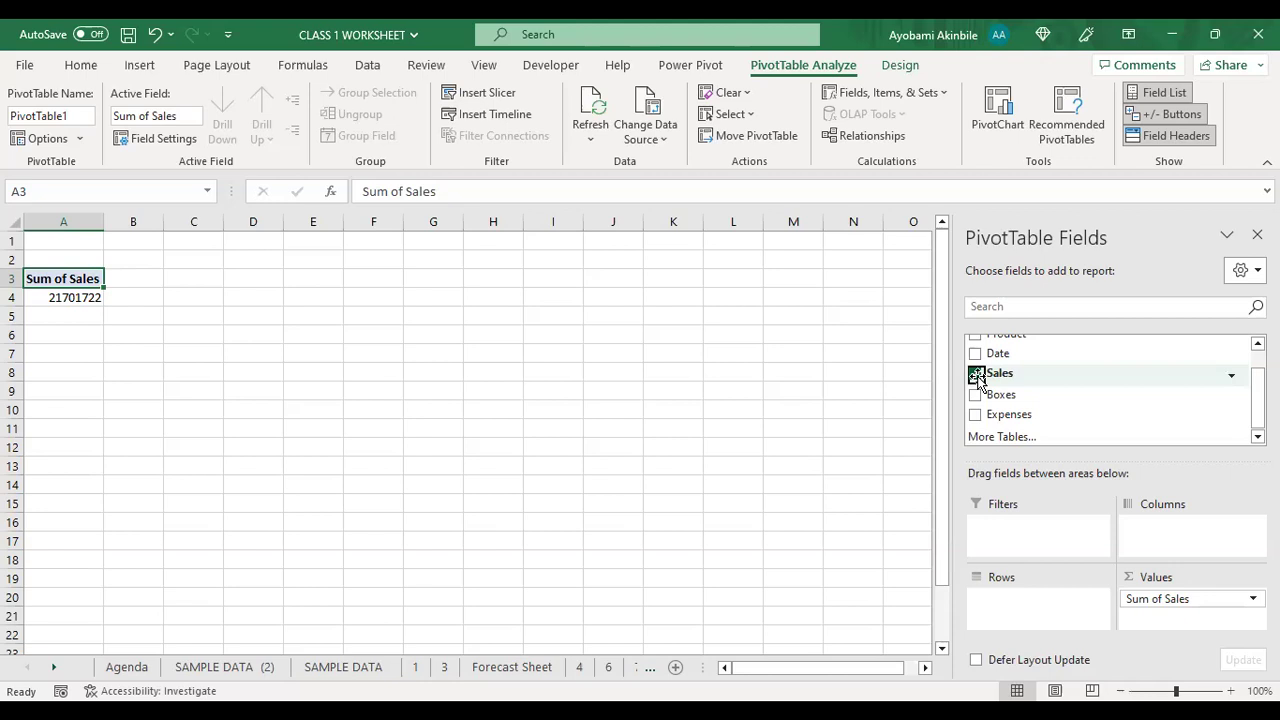
pyautogui.click(976, 374)
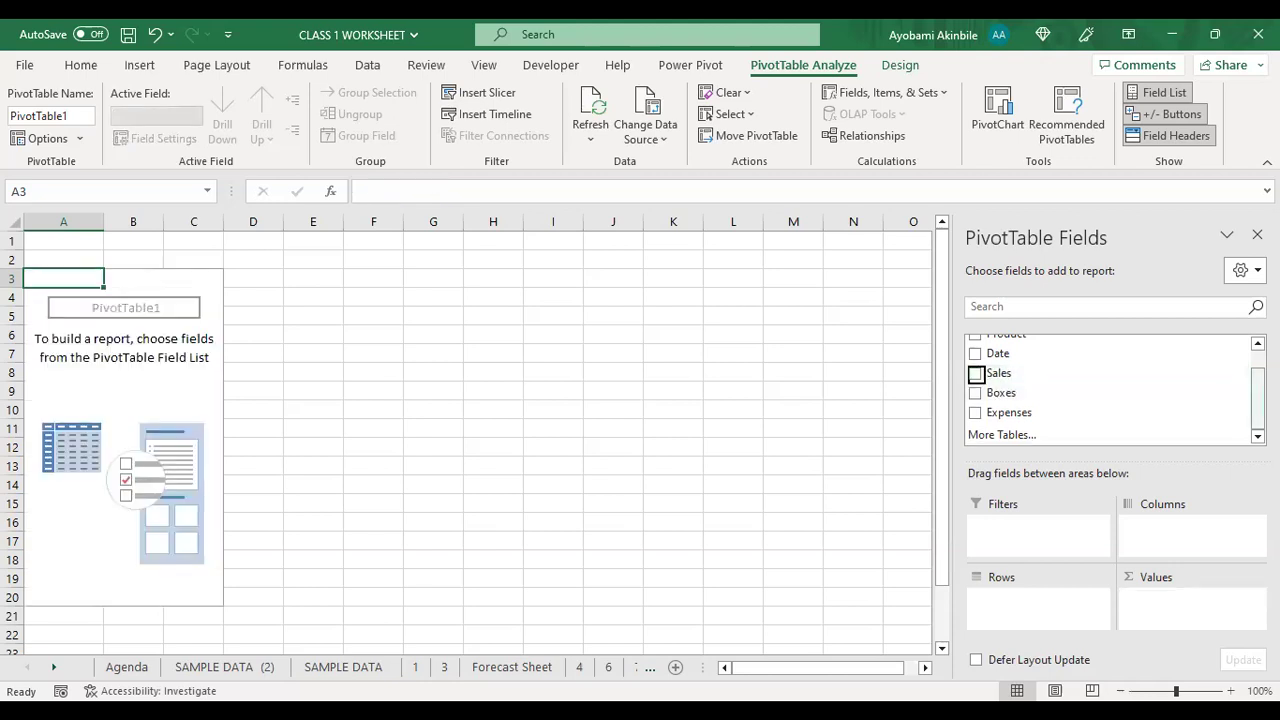
pyautogui.scroll(1, 1110, 390)
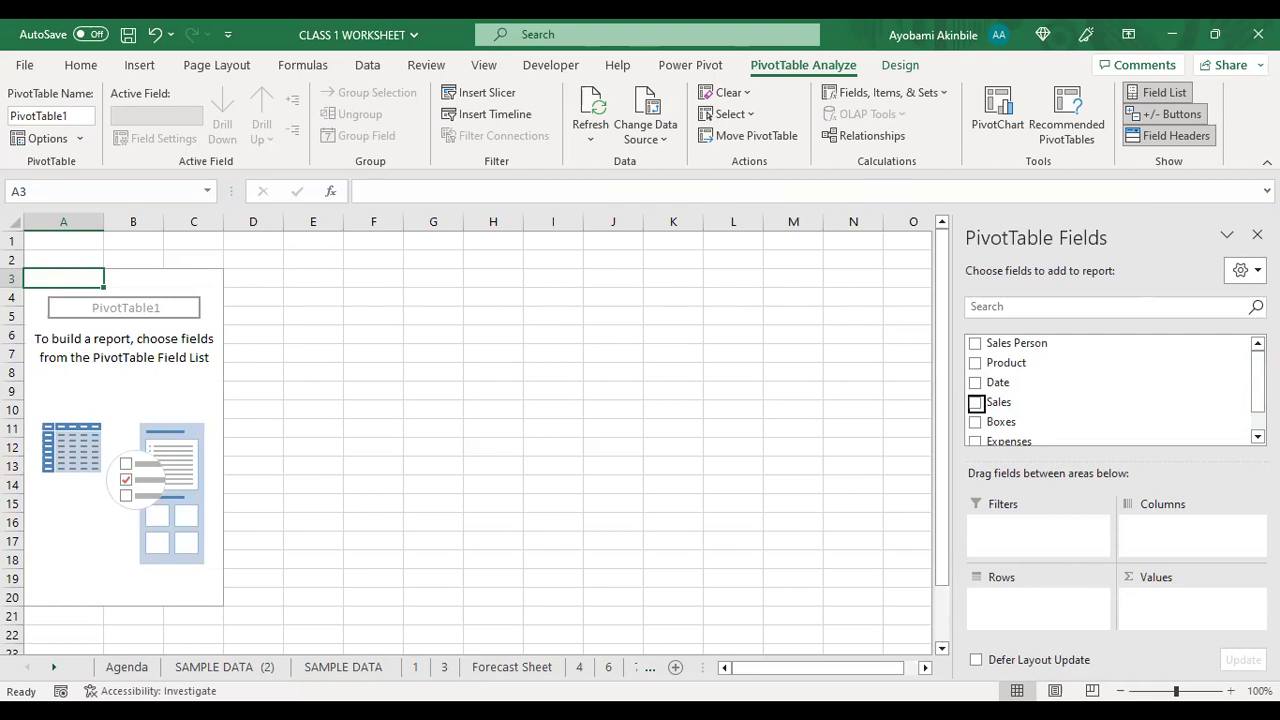
pyautogui.click(974, 383)
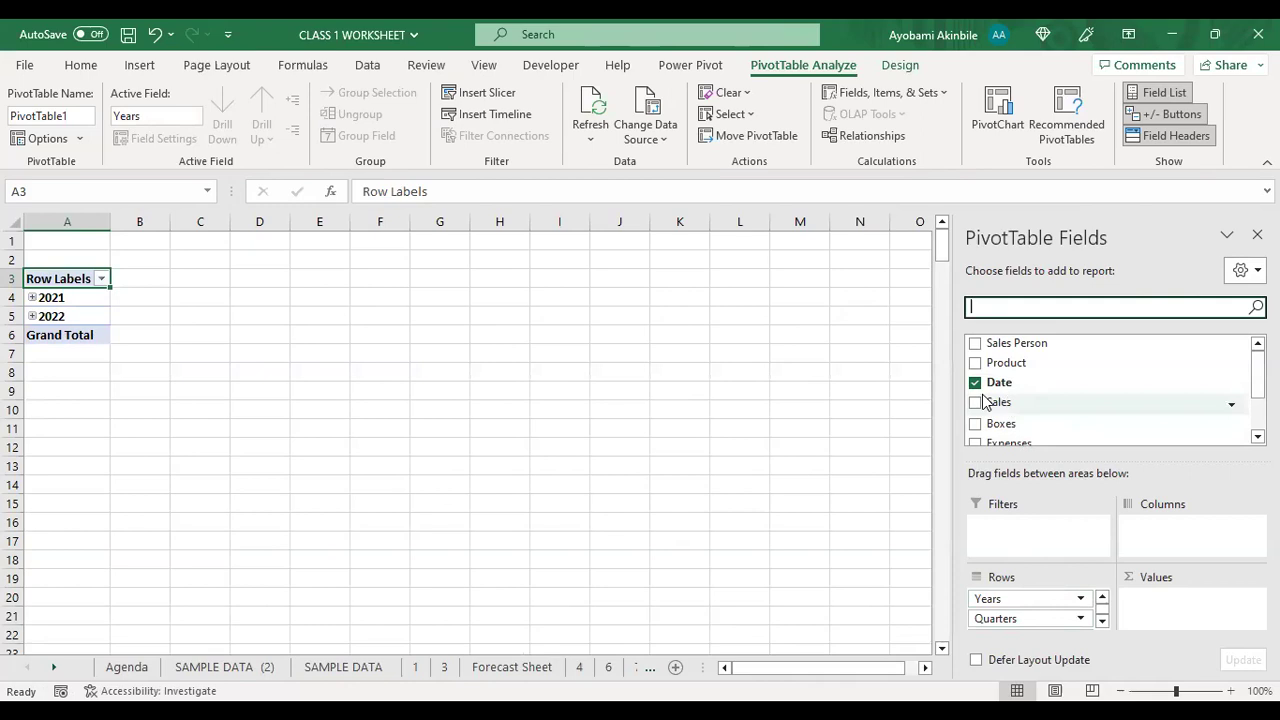
pyautogui.click(975, 382)
pyautogui.moveTo(1052, 603); pyautogui.dragTo(1133, 374)
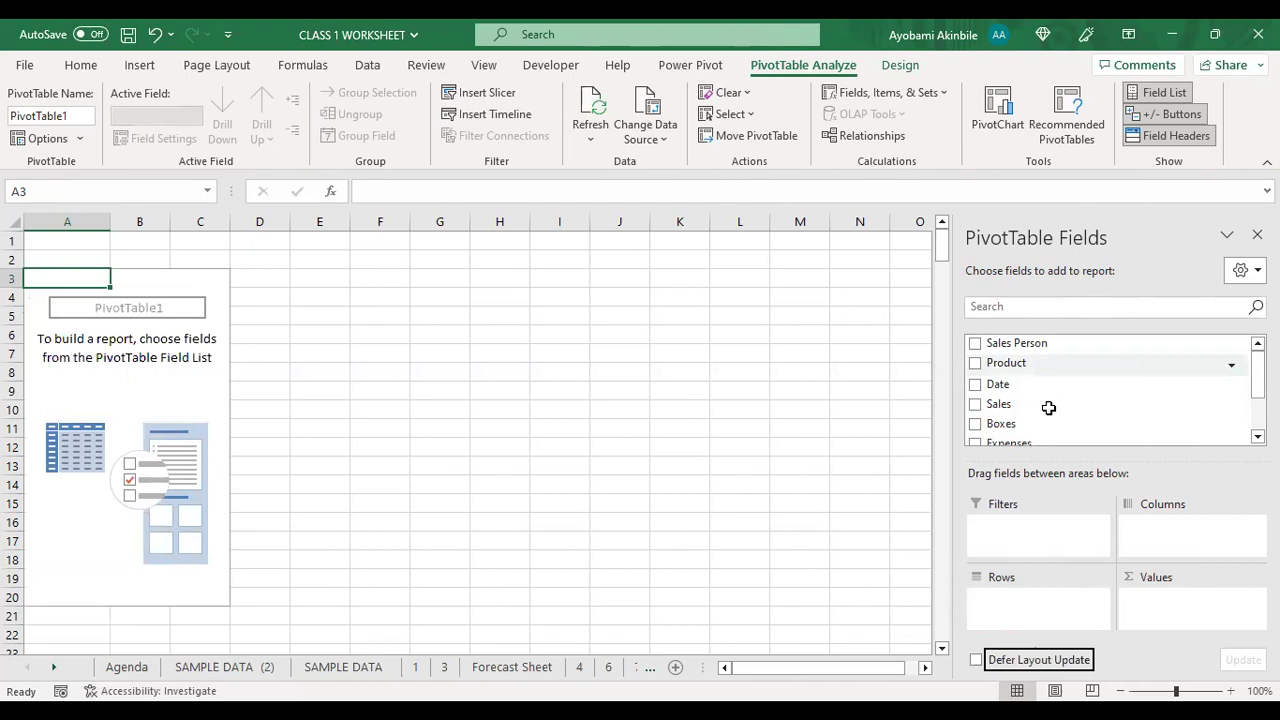
# Step: Examine the years and months listed in the Date column's filter on SAMPLE DATA (3) without applying a filter
pyautogui.click(53, 667)
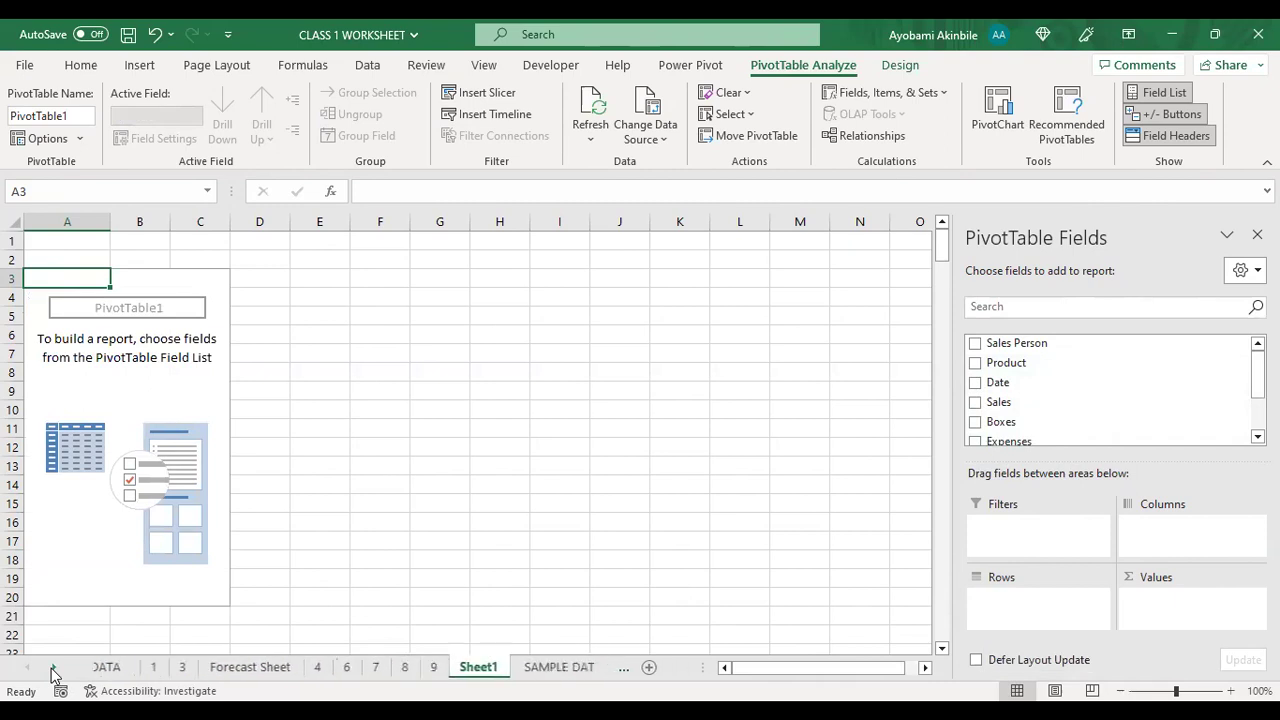
pyautogui.click(533, 670)
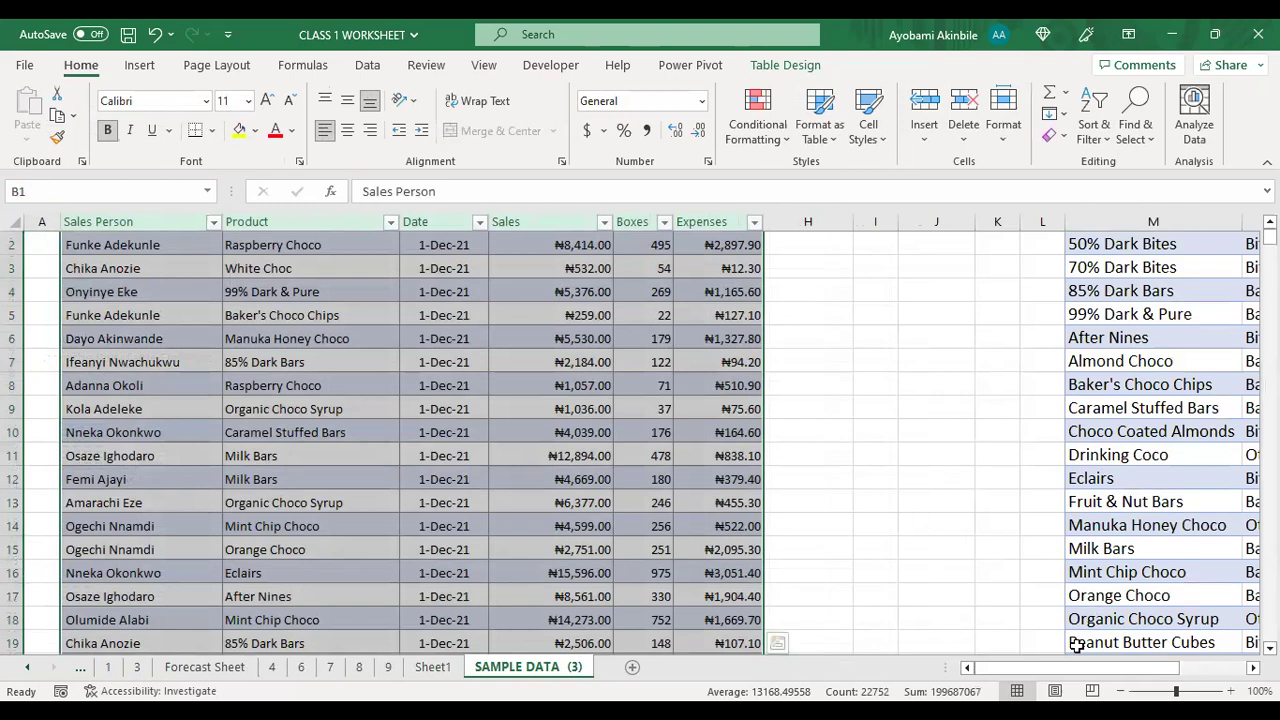
pyautogui.moveTo(1270, 238); pyautogui.dragTo(1246, 63)
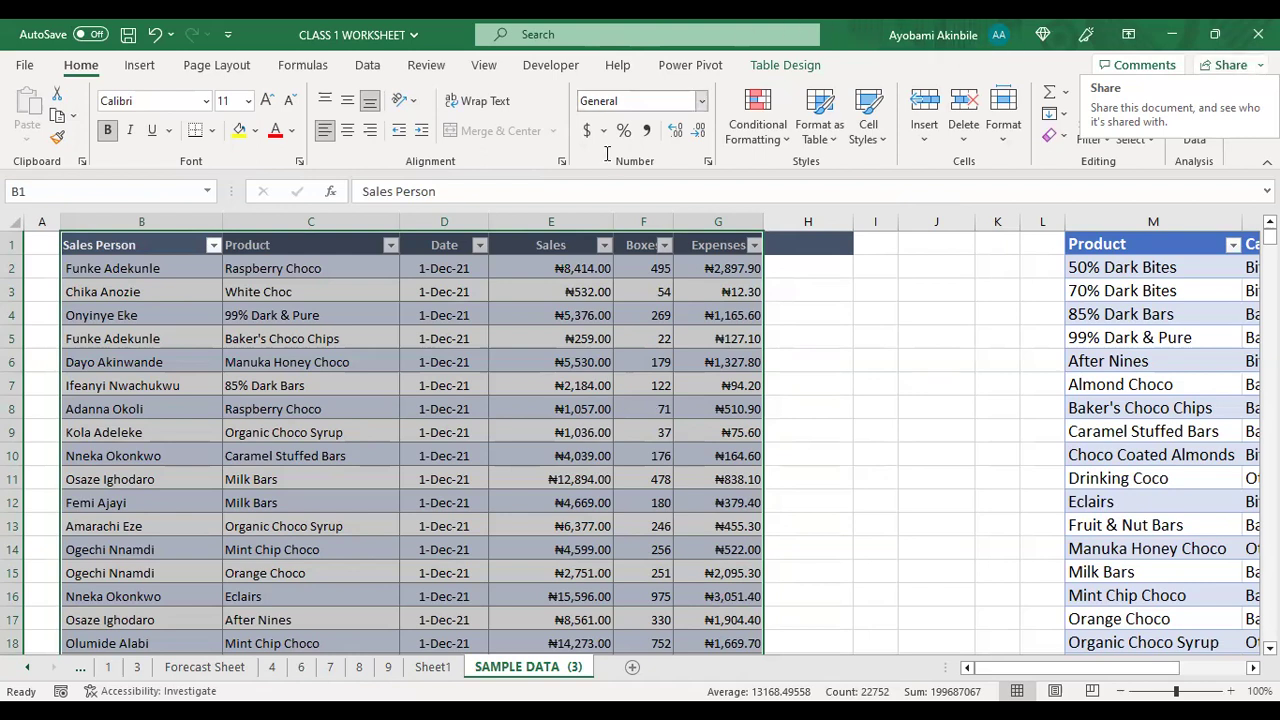
pyautogui.click(478, 244)
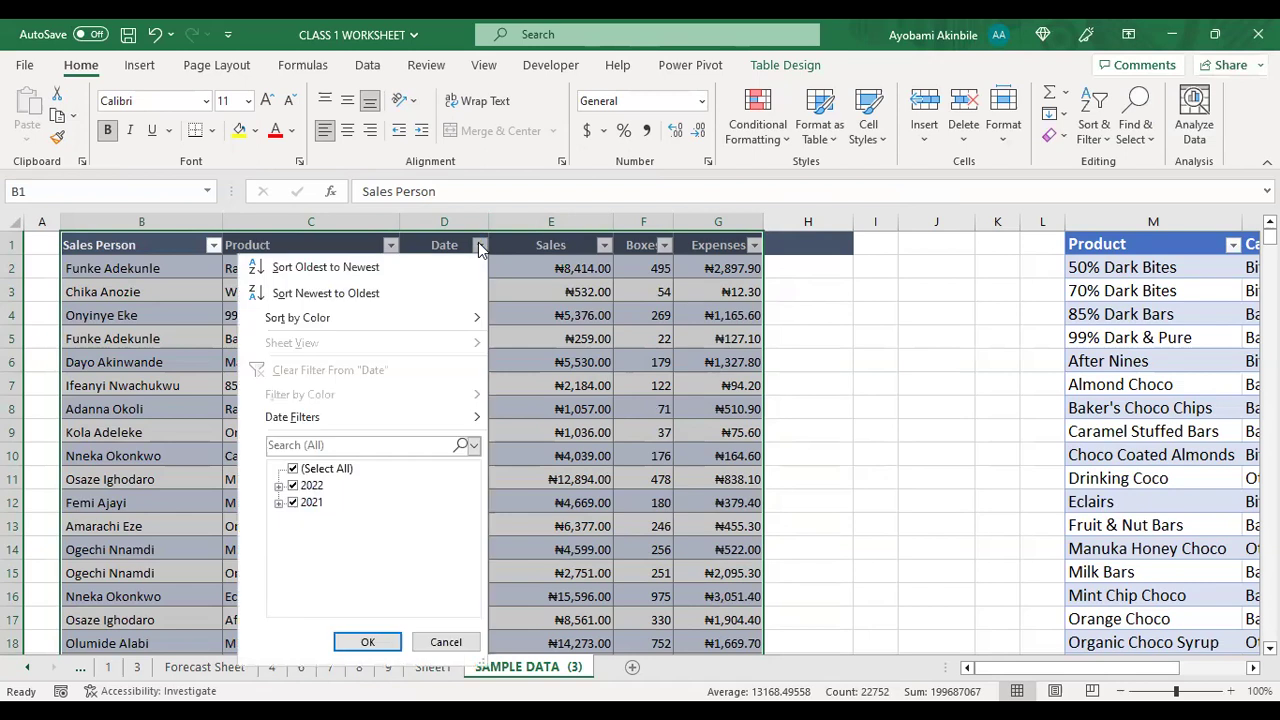
pyautogui.click(281, 488)
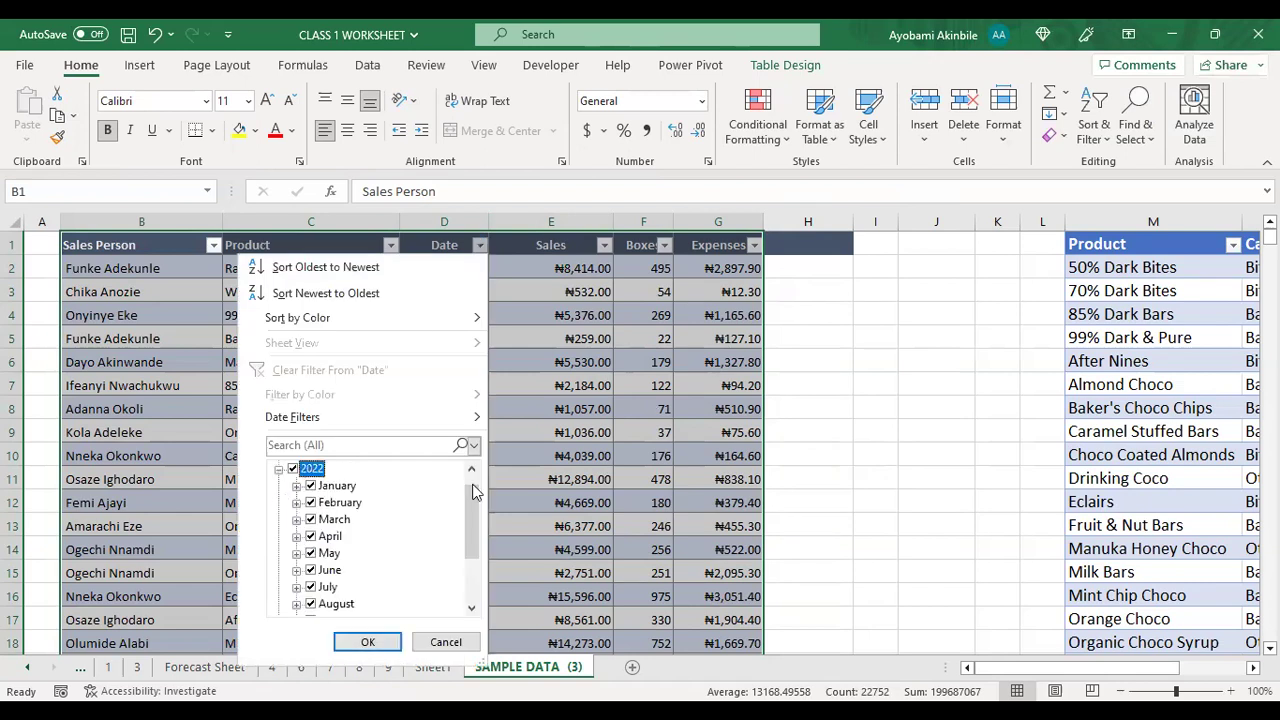
pyautogui.moveTo(477, 503); pyautogui.dragTo(466, 612)
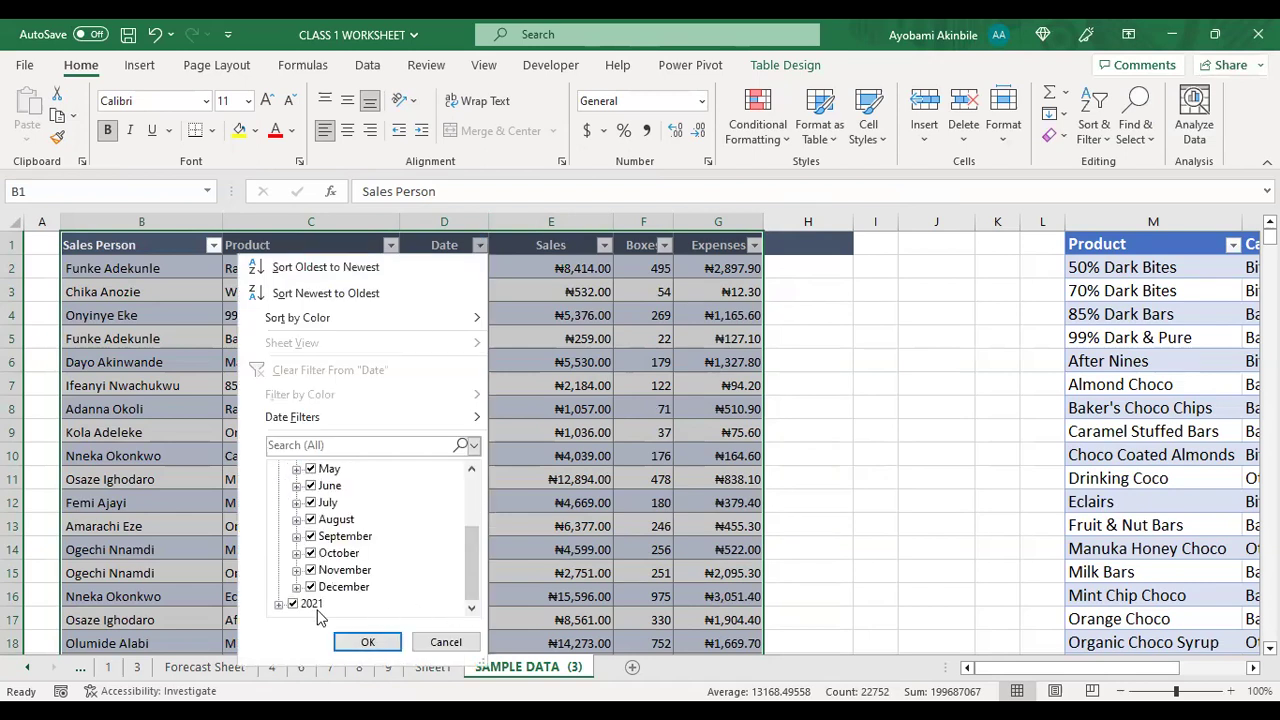
pyautogui.click(280, 605)
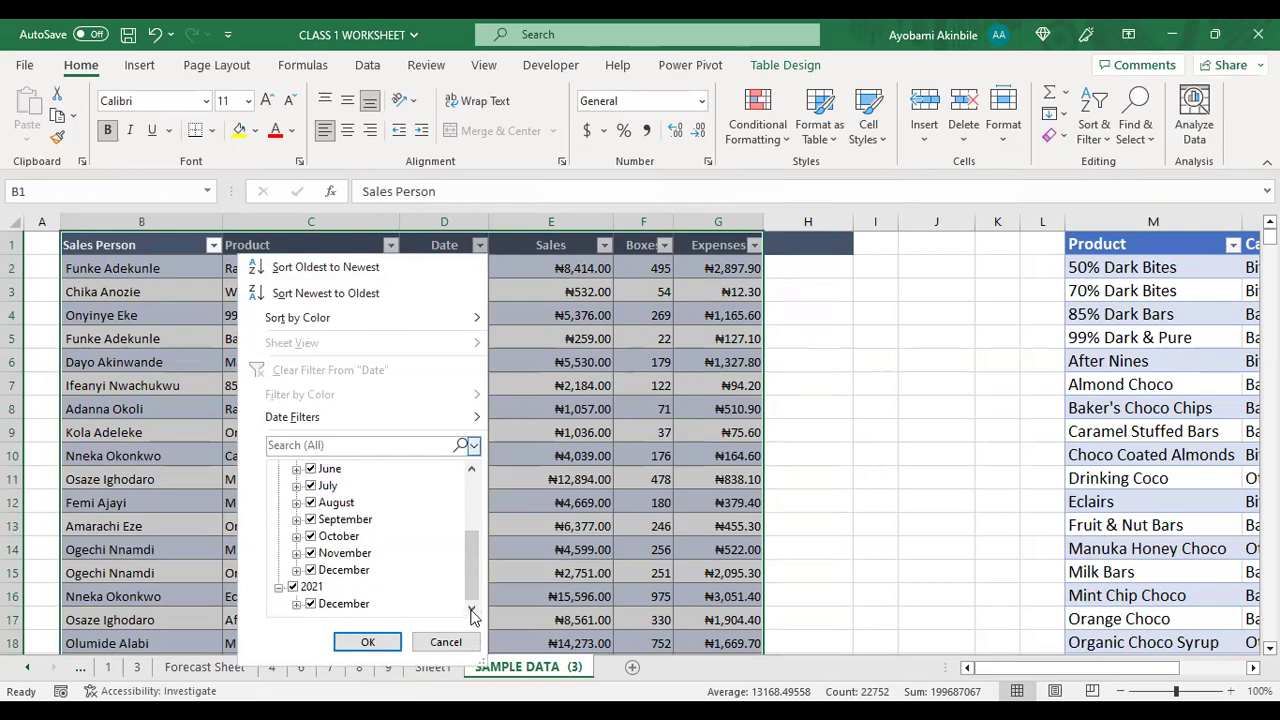
pyautogui.moveTo(470, 579); pyautogui.dragTo(460, 608)
pyautogui.click(432, 643)
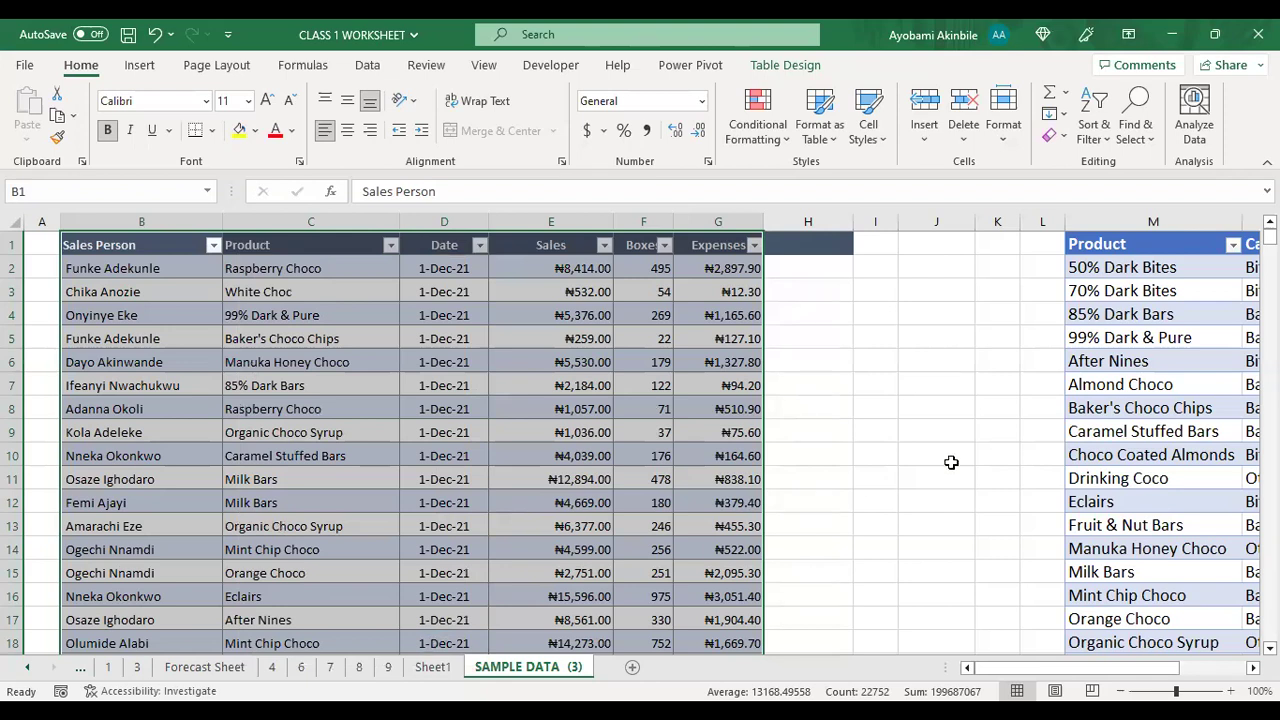
# Step: Select the Sales Person column on SAMPLE DATA (3) and add the Sales Person field to the PivotTable's rows on Sheet1
pyautogui.moveTo(1269, 236)
pyautogui.mouseDown()
pyautogui.moveTo(1269, 389)
pyautogui.moveTo(1269, 236)
pyautogui.mouseUp()
pyautogui.click(175, 221)
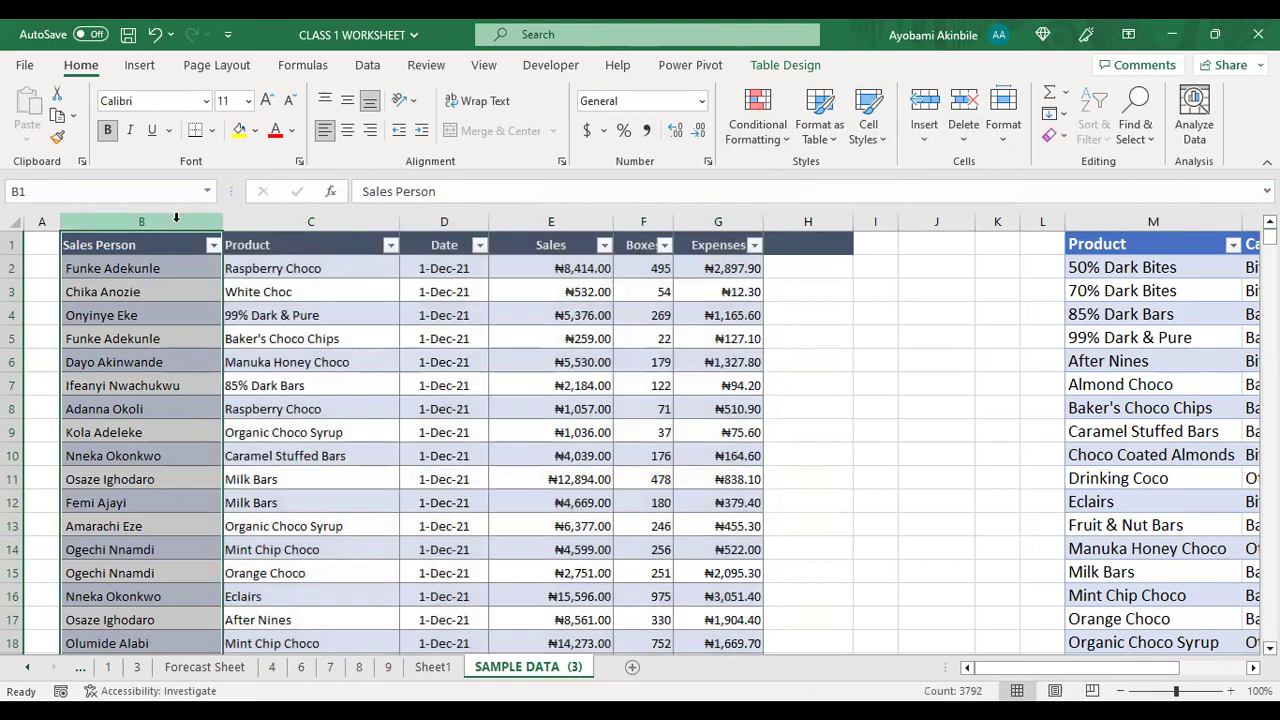
pyautogui.click(433, 667)
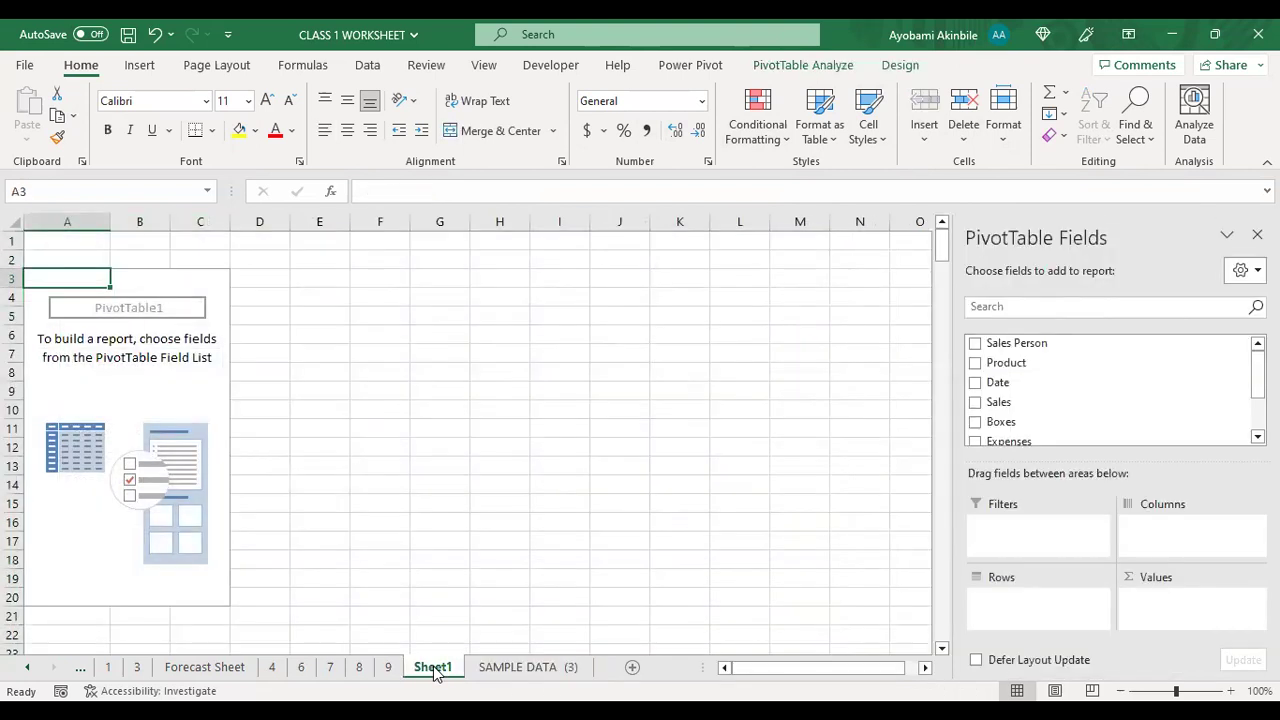
pyautogui.click(975, 343)
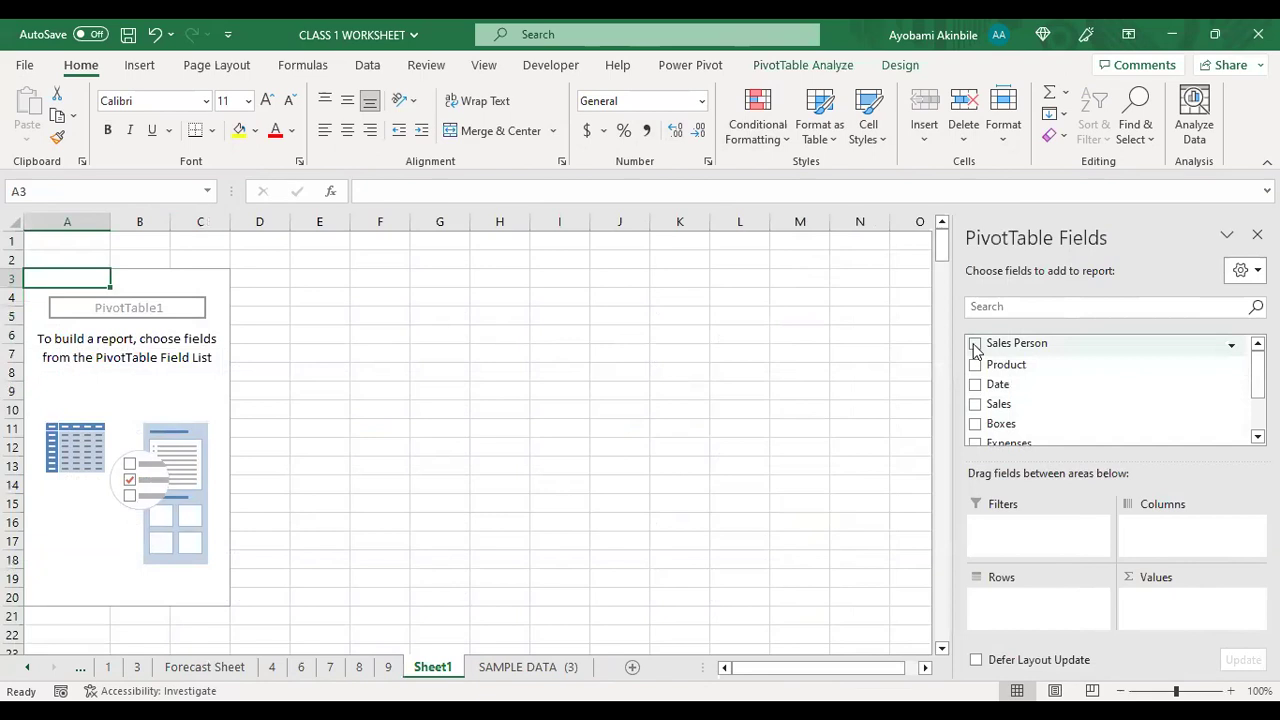
pyautogui.moveTo(942, 245)
pyautogui.mouseDown()
pyautogui.moveTo(942, 281)
pyautogui.moveTo(942, 242)
pyautogui.mouseUp()
# Step: Review the PivotTable's list of sales persons down to the grand total and return to its first entry
pyautogui.click(63, 297)
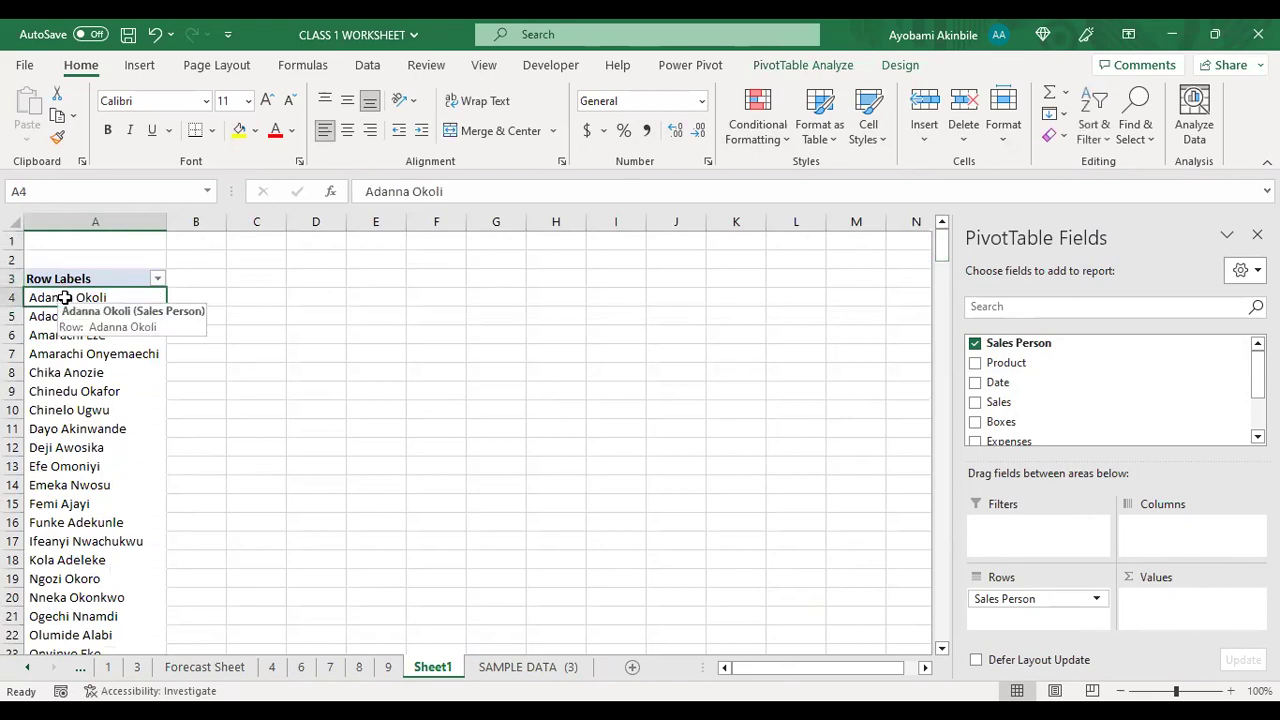
pyautogui.hotkey('ctrl', 'shift', 'Down')
pyautogui.hotkey('ctrl', 'shift', 'Up')
pyautogui.hotkey('ctrl', 'shift', 'Down')
pyautogui.click(63, 297)
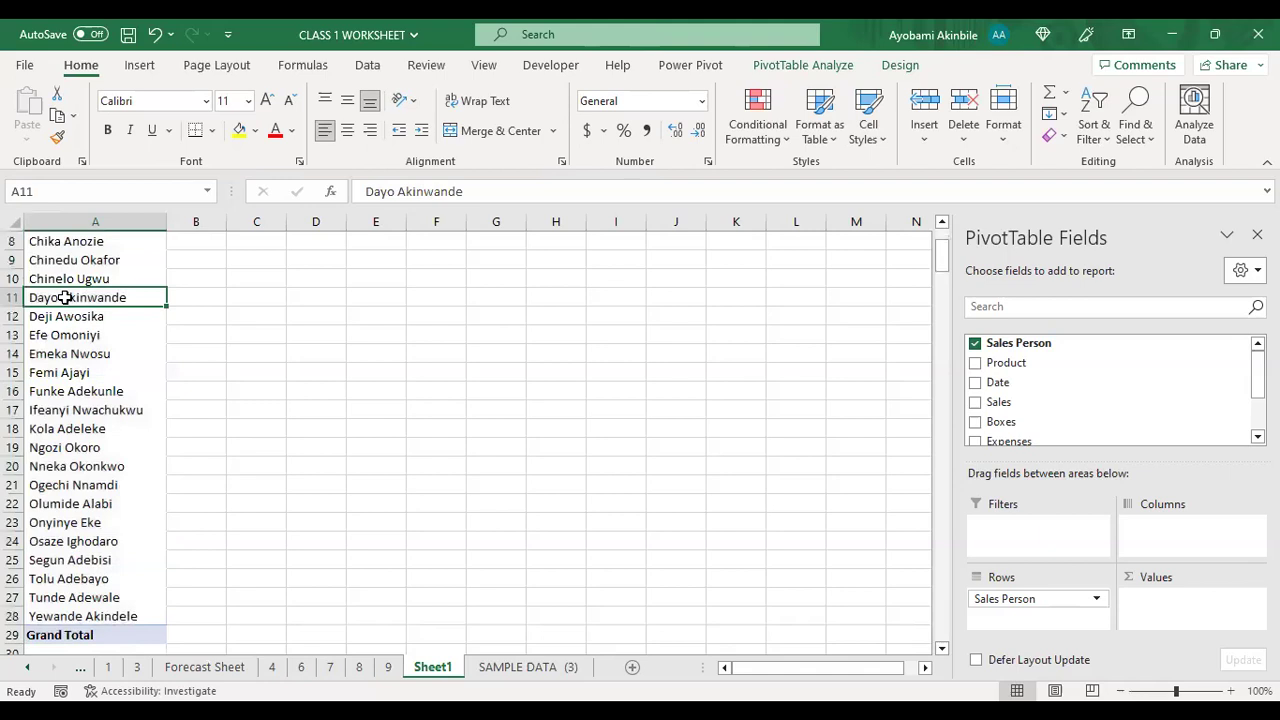
pyautogui.moveTo(942, 250); pyautogui.dragTo(922, 193)
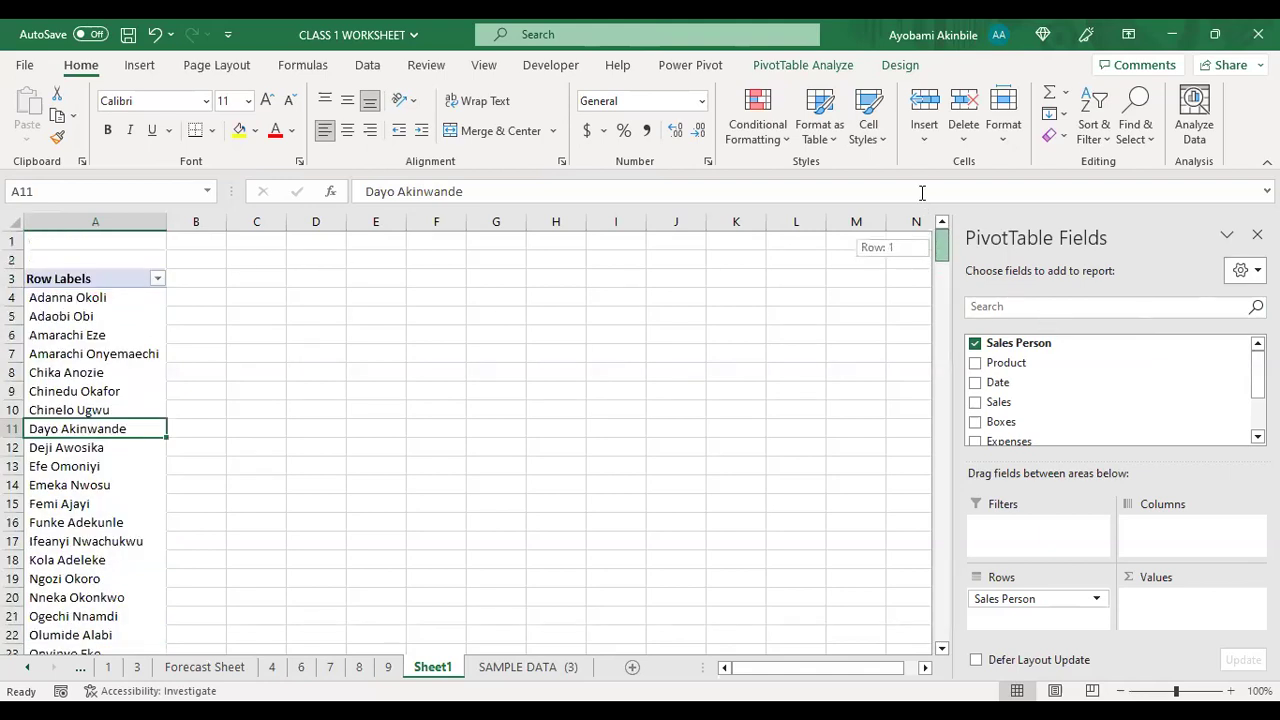
pyautogui.click(101, 297)
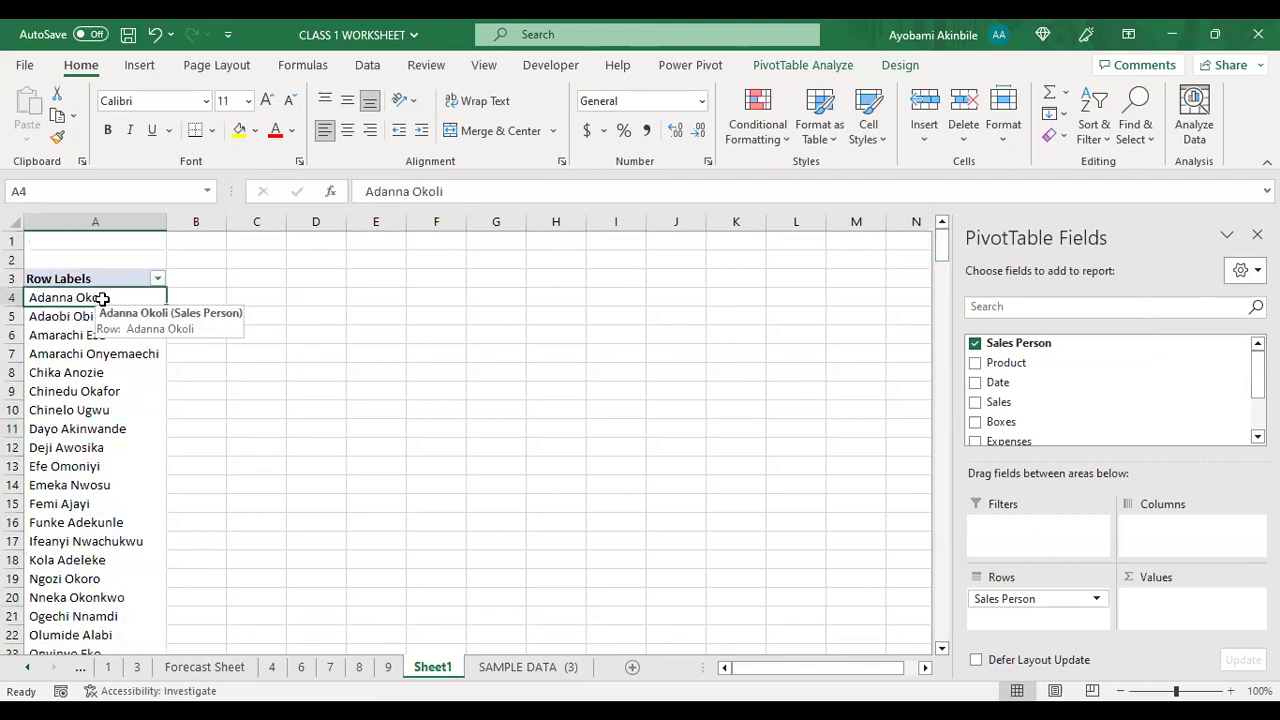
# Step: Select the PivotTable's sales person list down to the grand total and add the Sales field as a summed value
pyautogui.hotkey('ctrl', 'shift', 'Down')
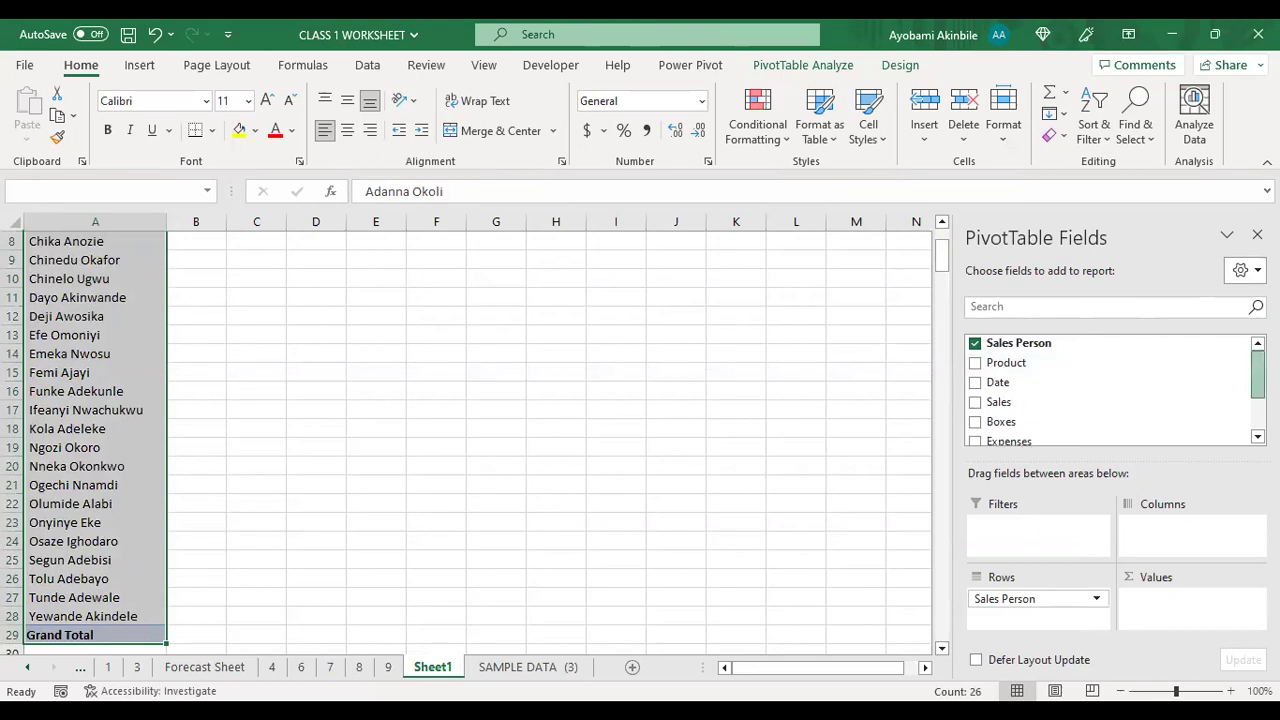
pyautogui.scroll(-2, 1110, 385)
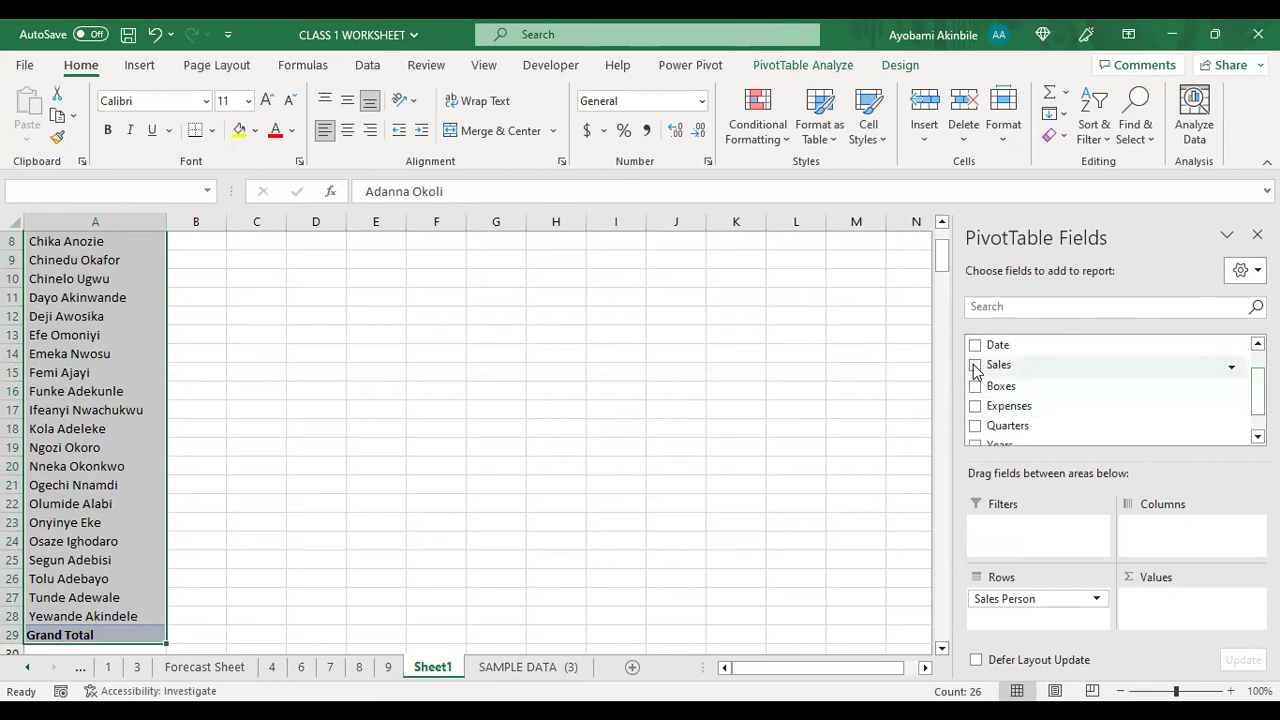
pyautogui.click(975, 366)
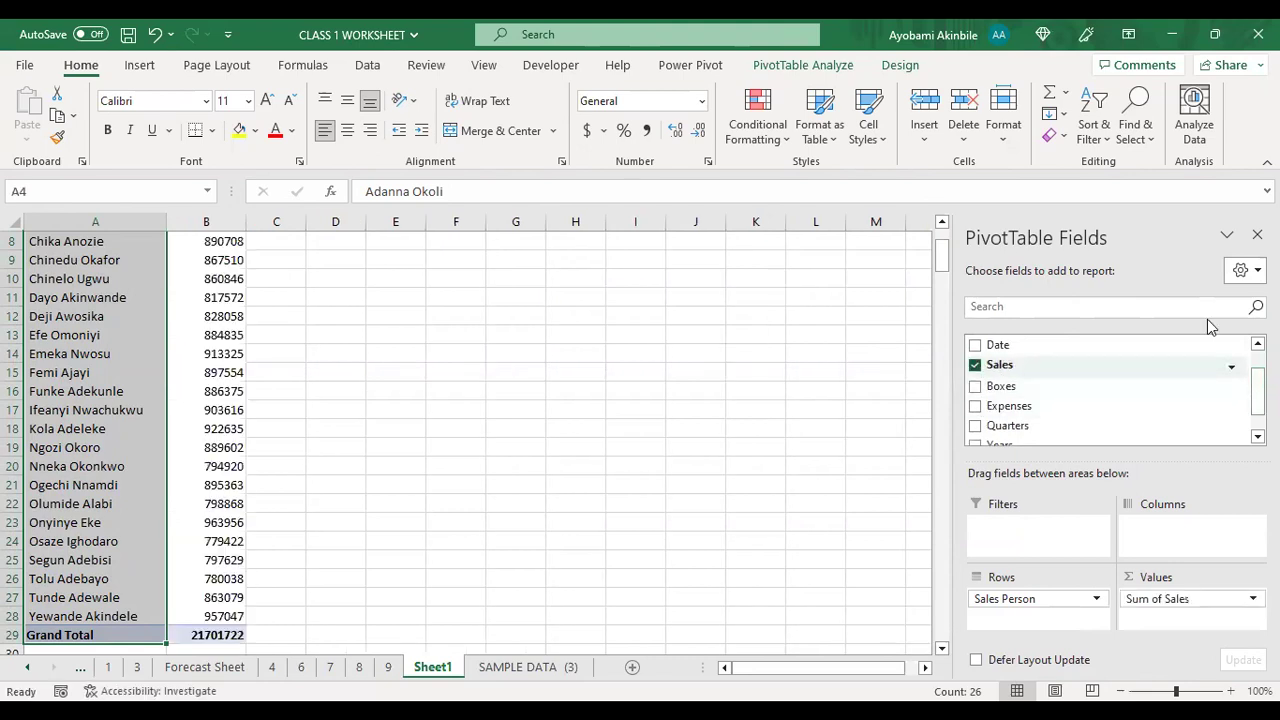
# Step: Apply the Number format with 0 decimal places and the 1000 separator to the Sum of Sales values
pyautogui.moveTo(944, 250); pyautogui.dragTo(944, 236)
pyautogui.click(205, 313)
pyautogui.rightClick(205, 313)
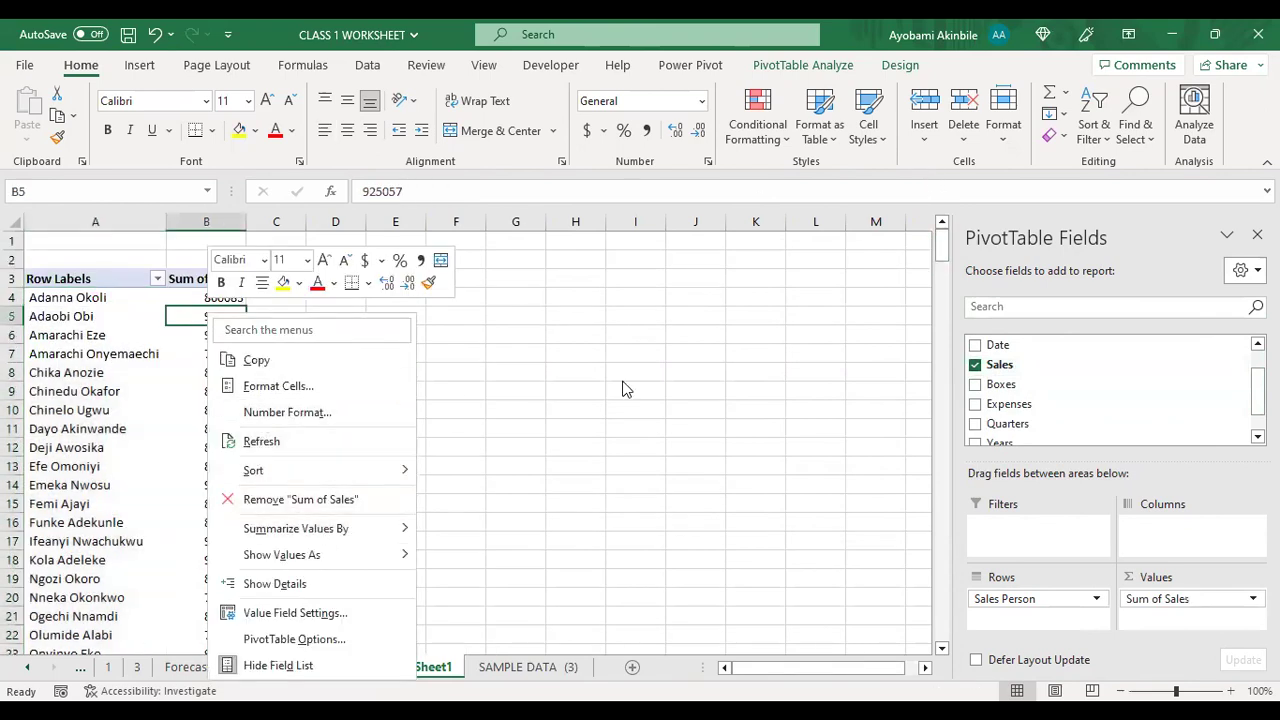
pyautogui.press('Escape')
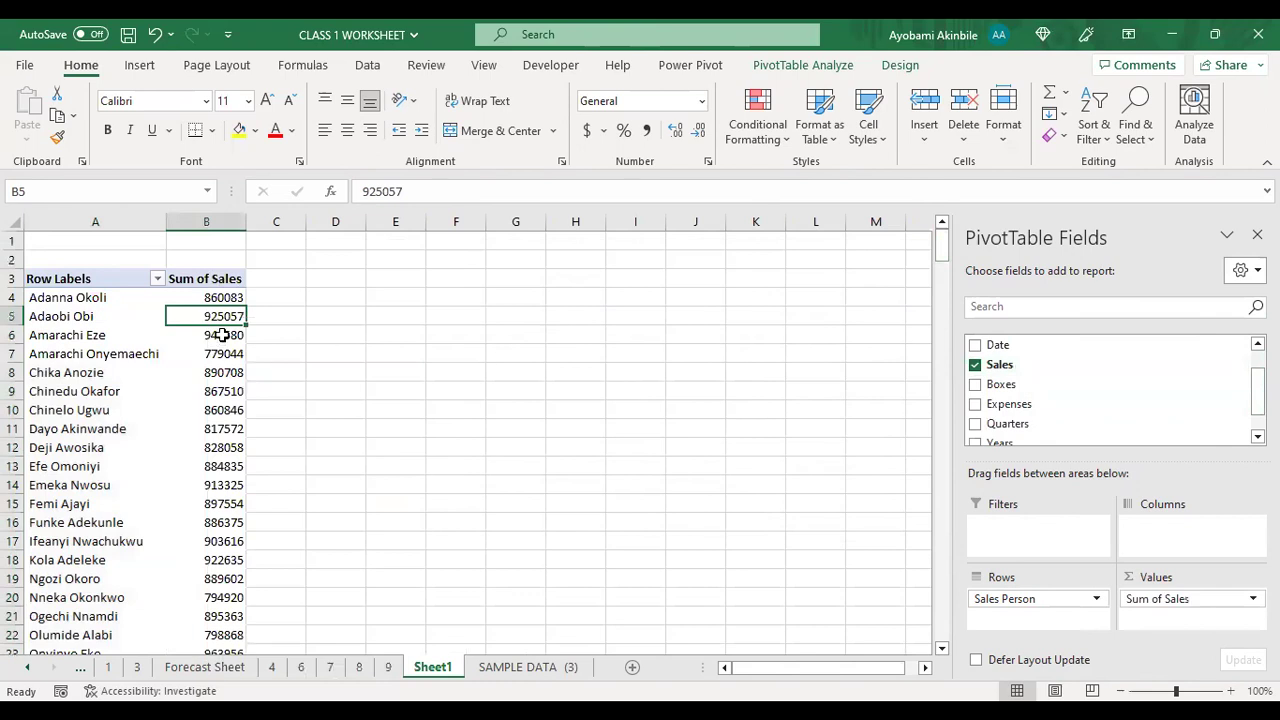
pyautogui.rightClick(218, 318)
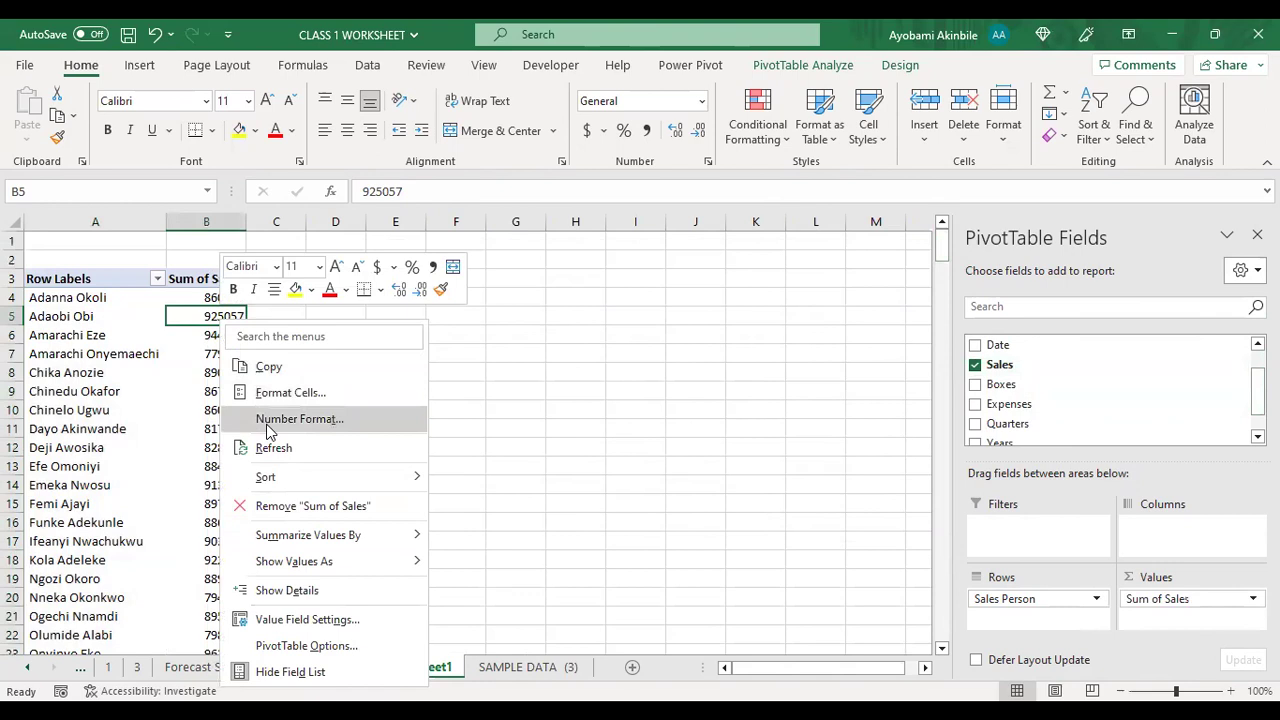
pyautogui.click(268, 420)
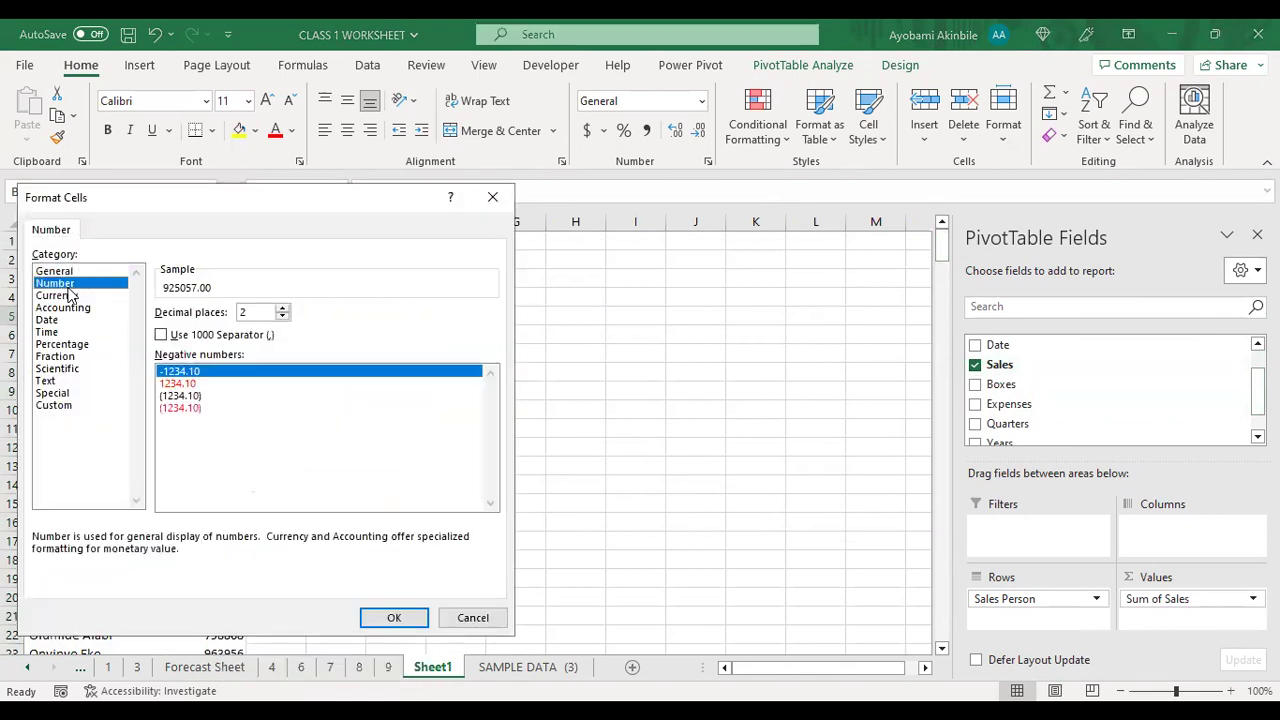
pyautogui.doubleClick(282, 316)
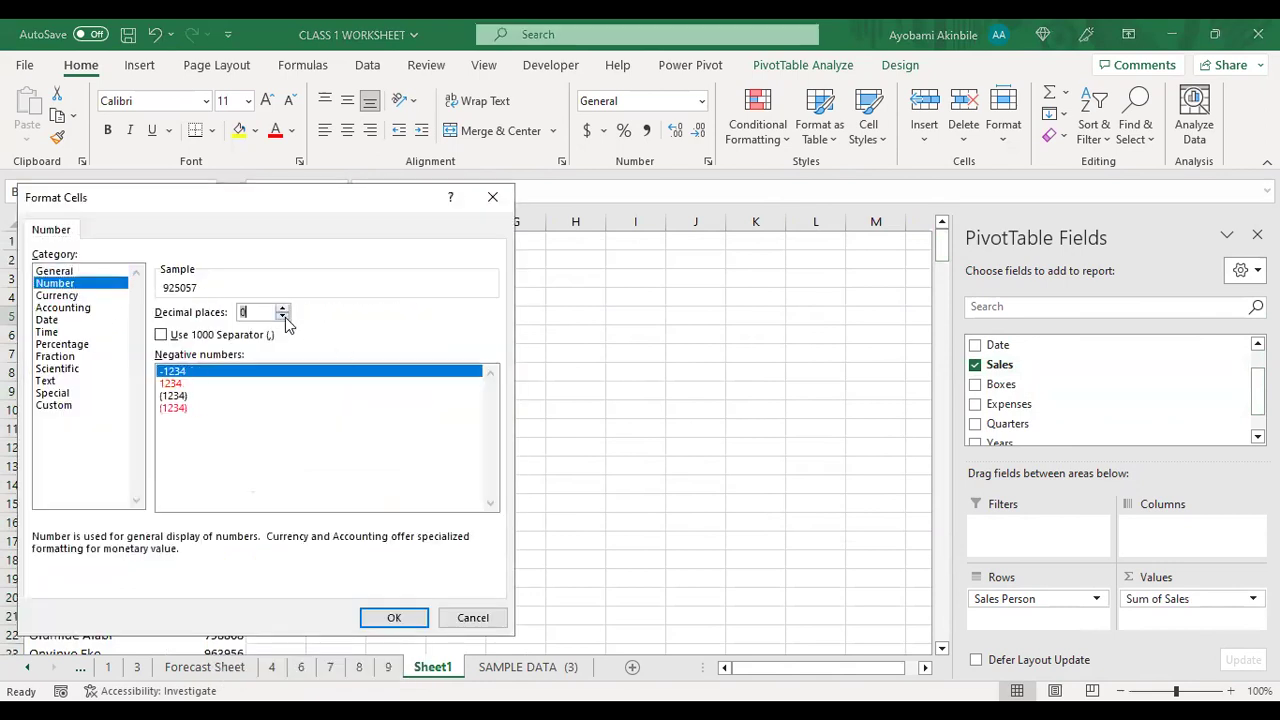
pyautogui.click(161, 335)
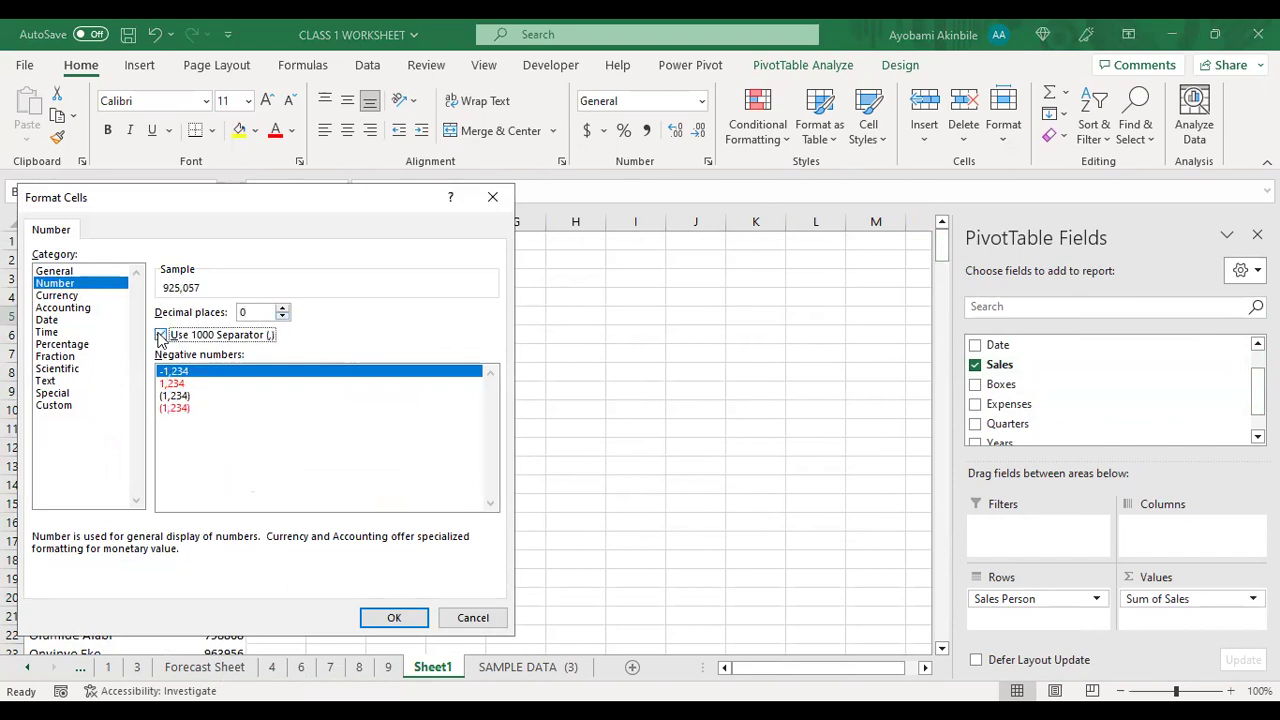
pyautogui.click(402, 619)
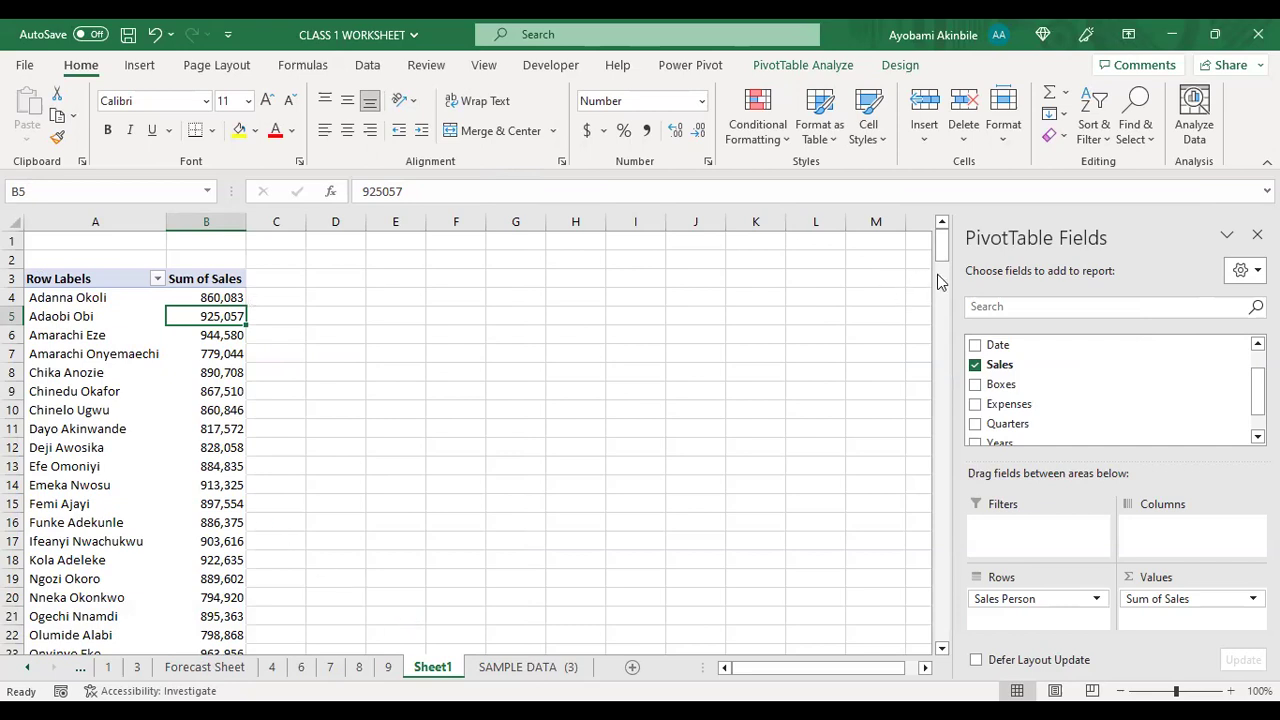
# Step: Sort the sales persons by Sum of Sales from largest to smallest
pyautogui.moveTo(940, 258); pyautogui.dragTo(944, 238)
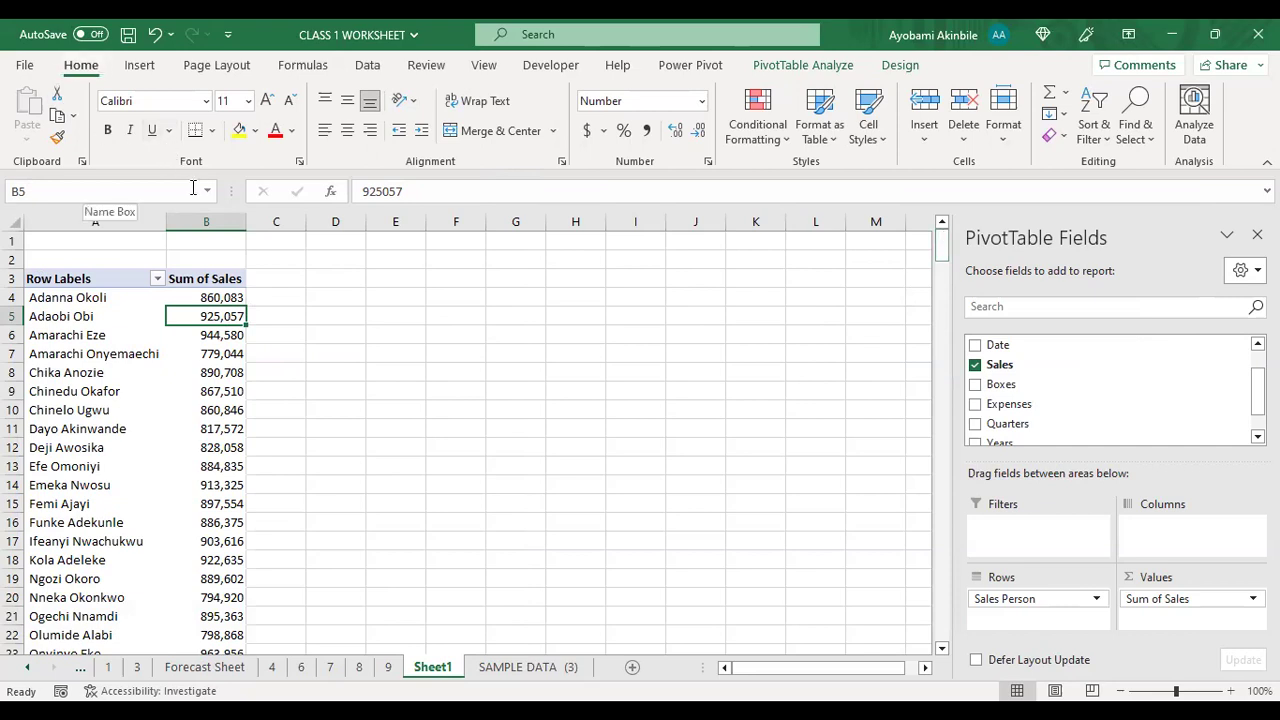
pyautogui.click(196, 298)
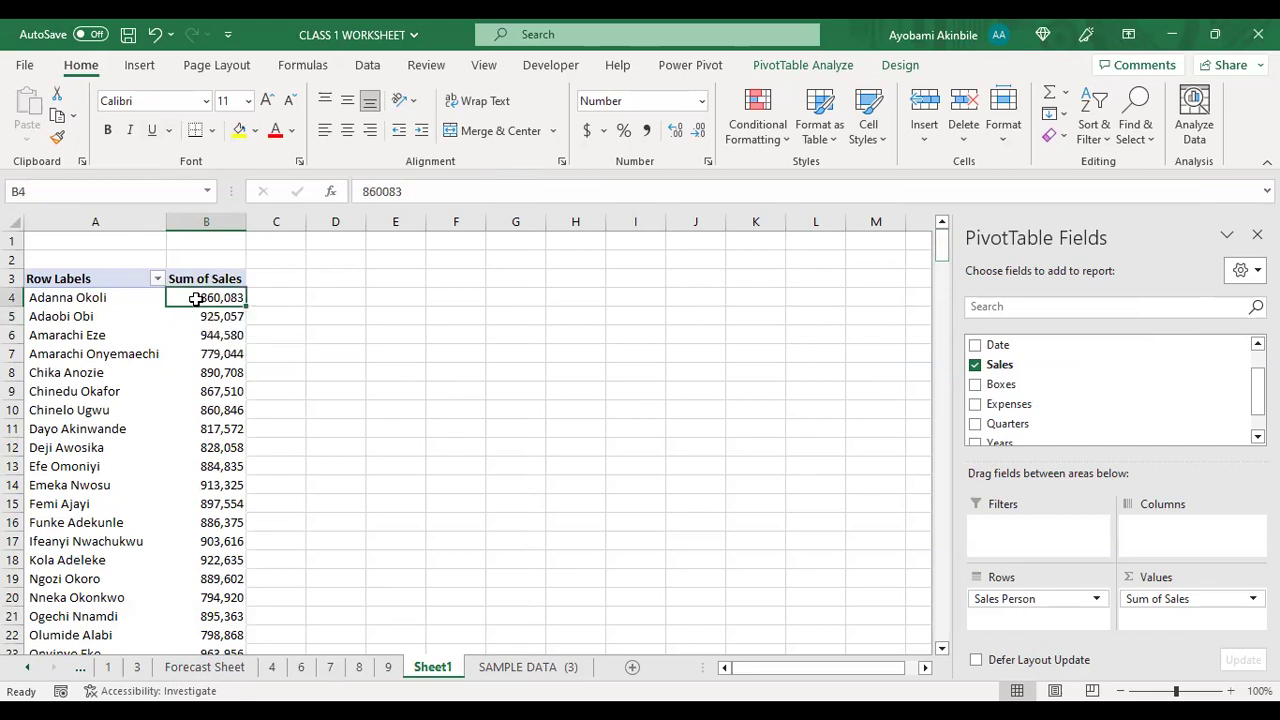
pyautogui.rightClick(200, 308)
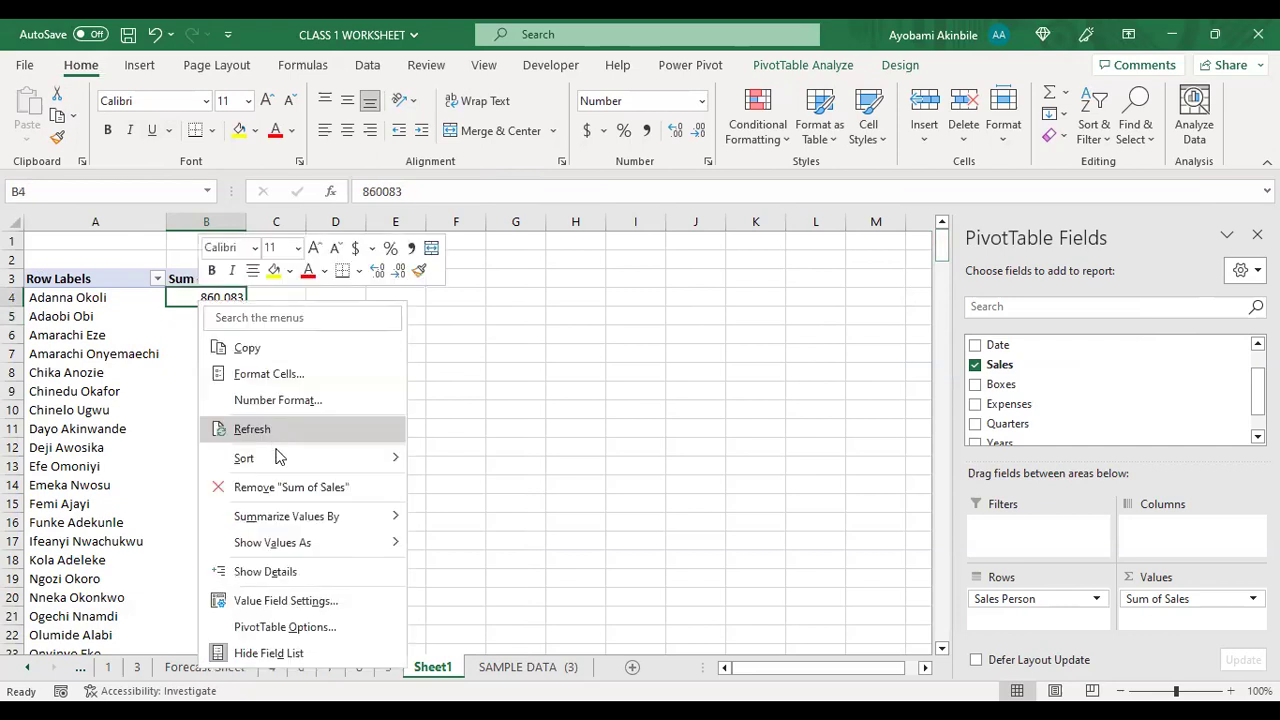
pyautogui.moveTo(362, 462)
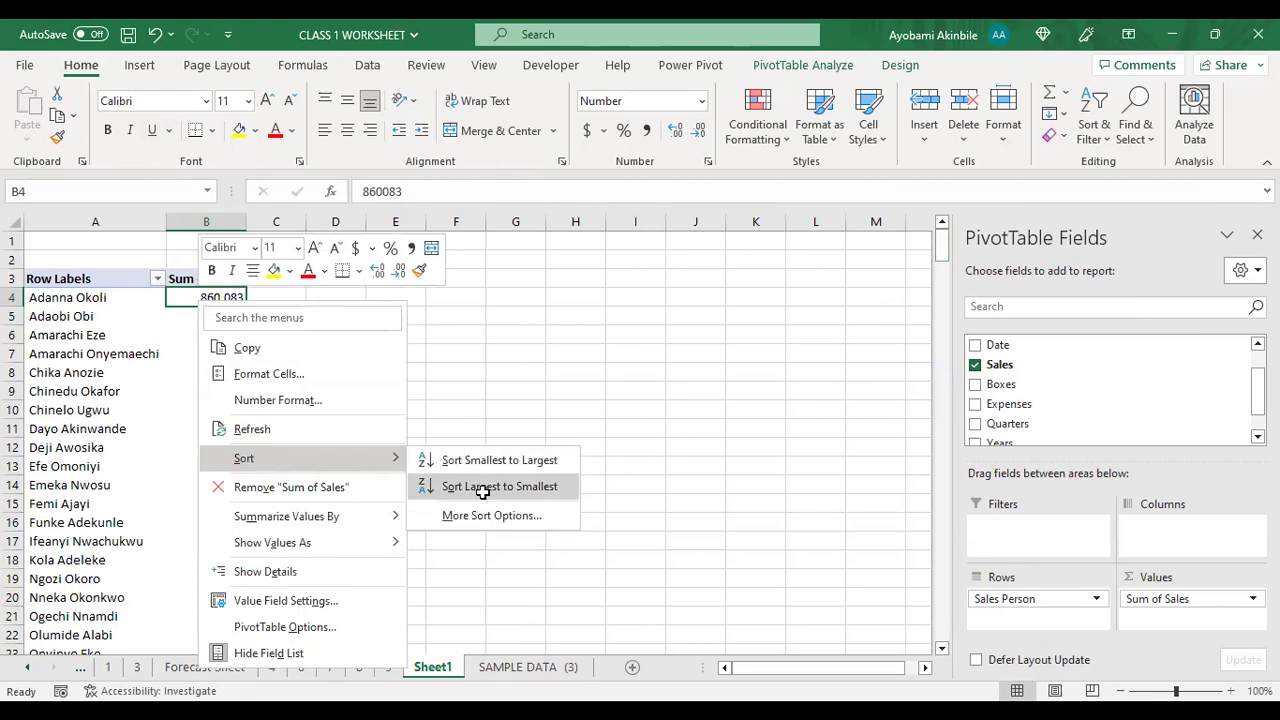
pyautogui.click(483, 490)
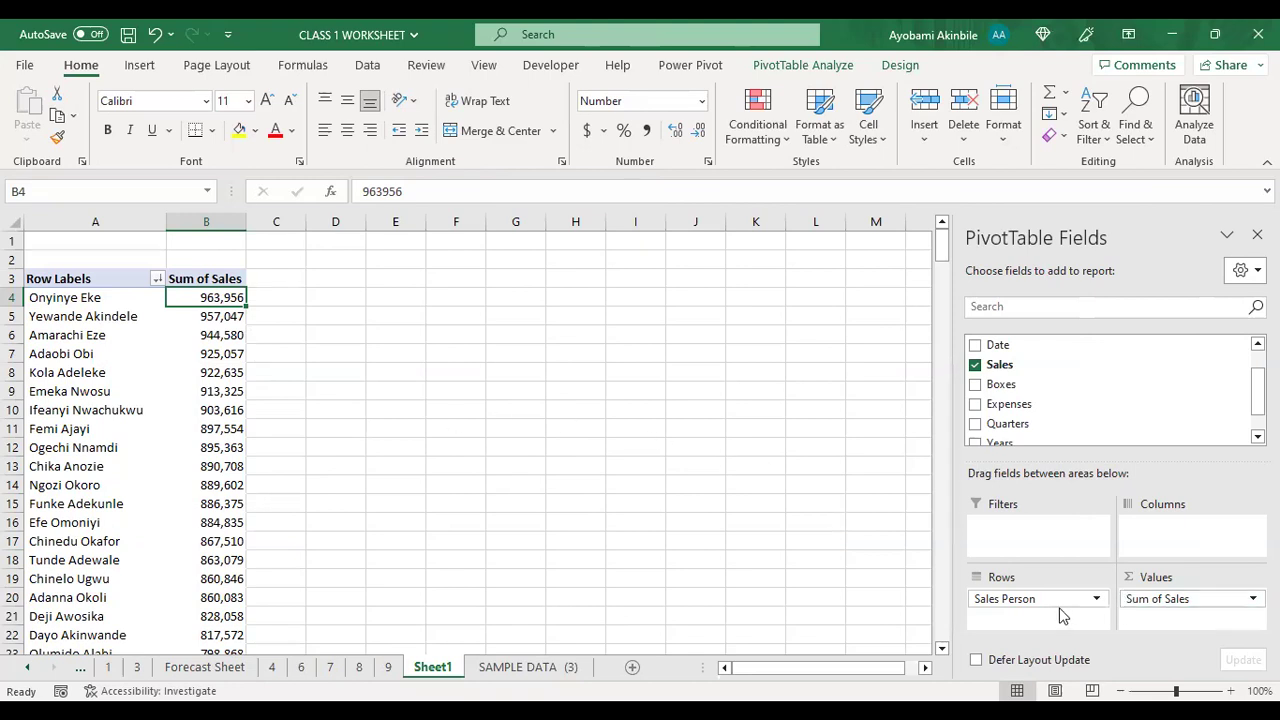
# Step: Replace Sales Person with Product in the PivotTable's rows and look through the product list down to the grand total
pyautogui.moveTo(1053, 599); pyautogui.dragTo(1071, 424)
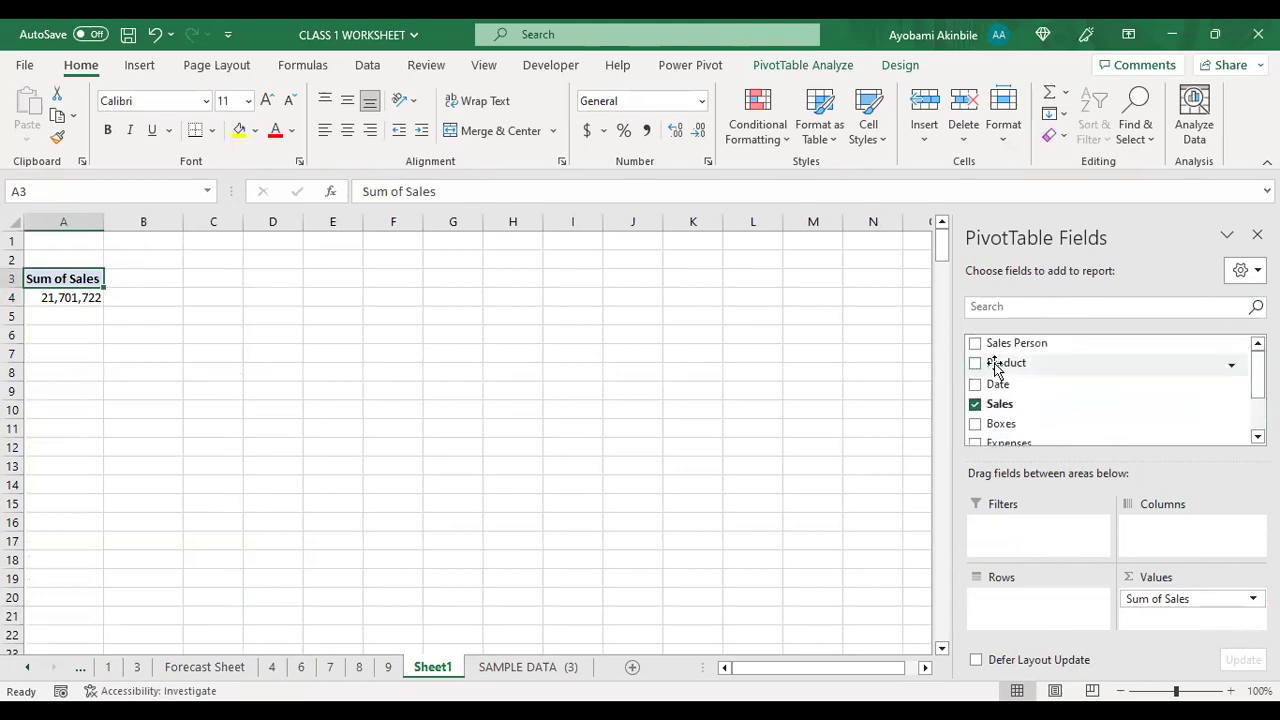
pyautogui.click(975, 364)
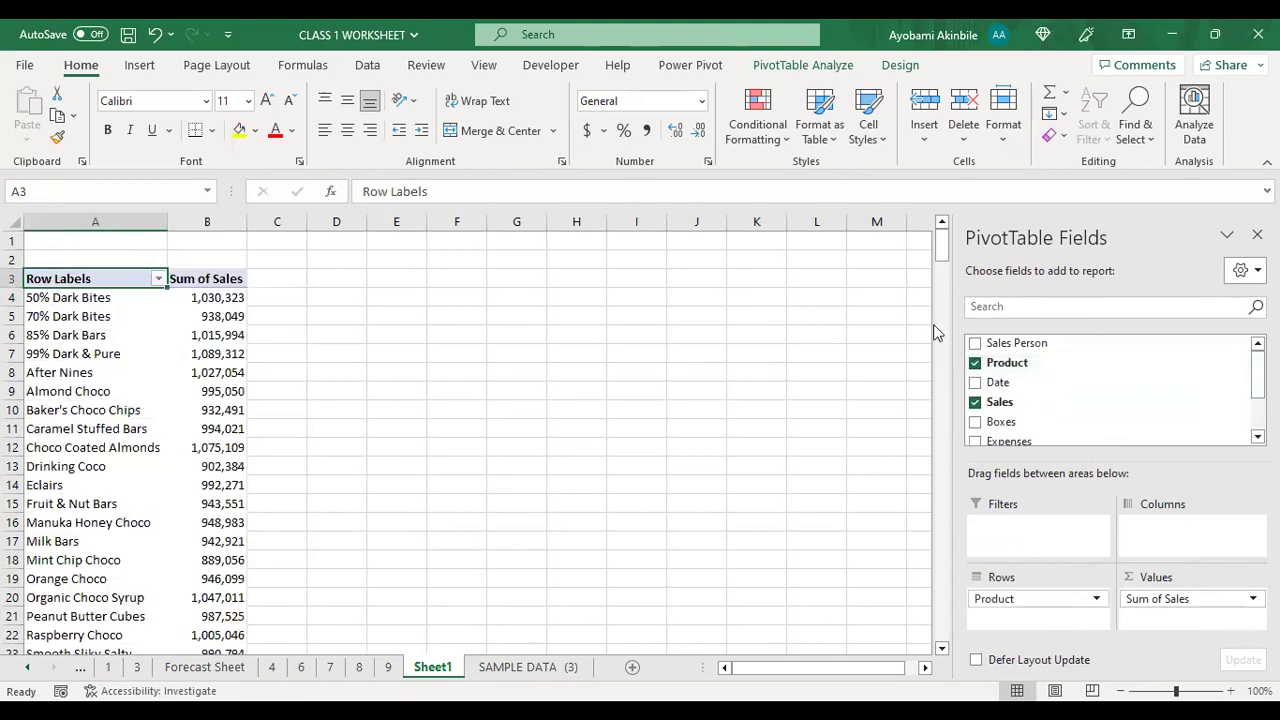
pyautogui.click(113, 297)
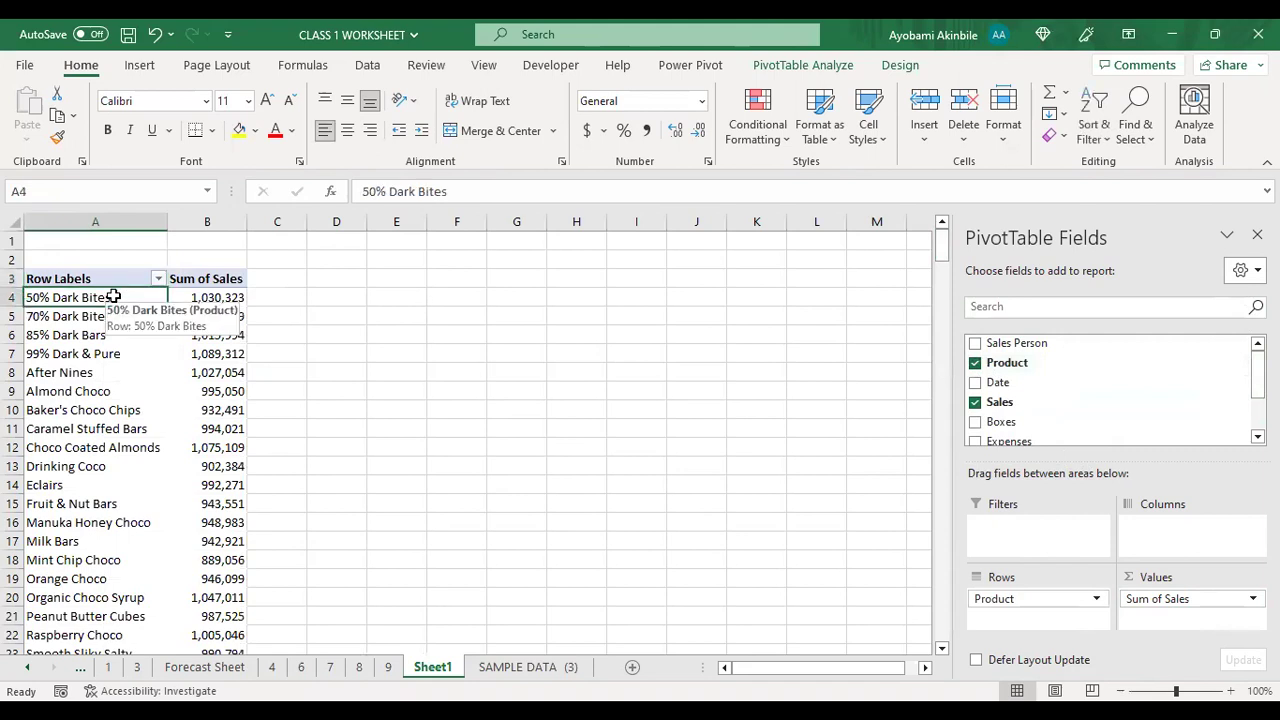
pyautogui.hotkey('ctrl', 'shift', 'Down')
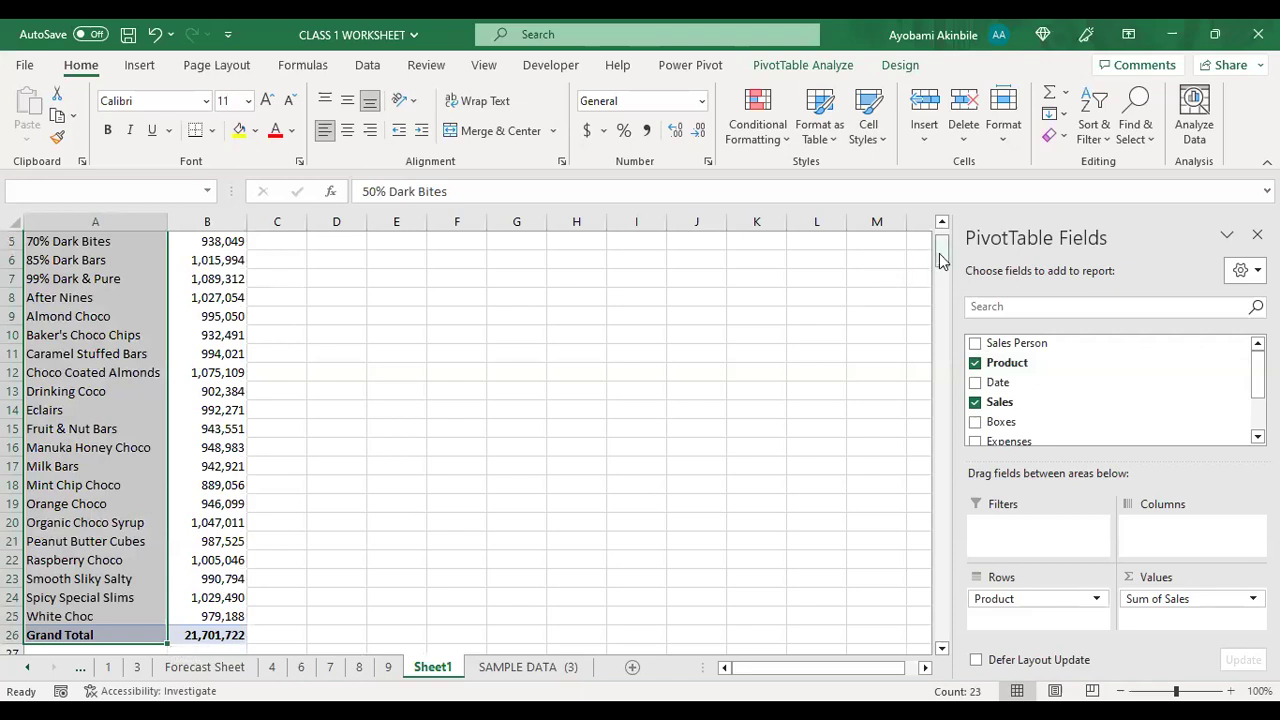
pyautogui.moveTo(941, 258); pyautogui.dragTo(939, 196)
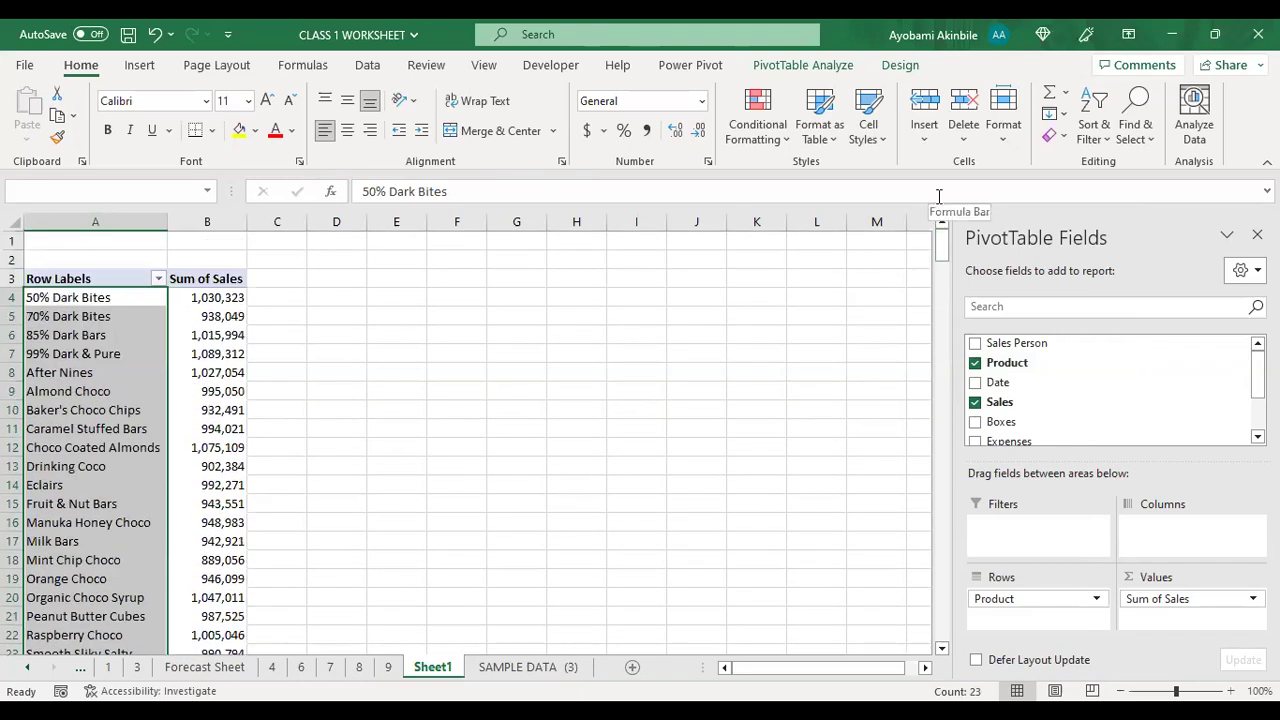
# Step: Sort the products by Sum of Sales from largest to smallest
pyautogui.click(198, 299)
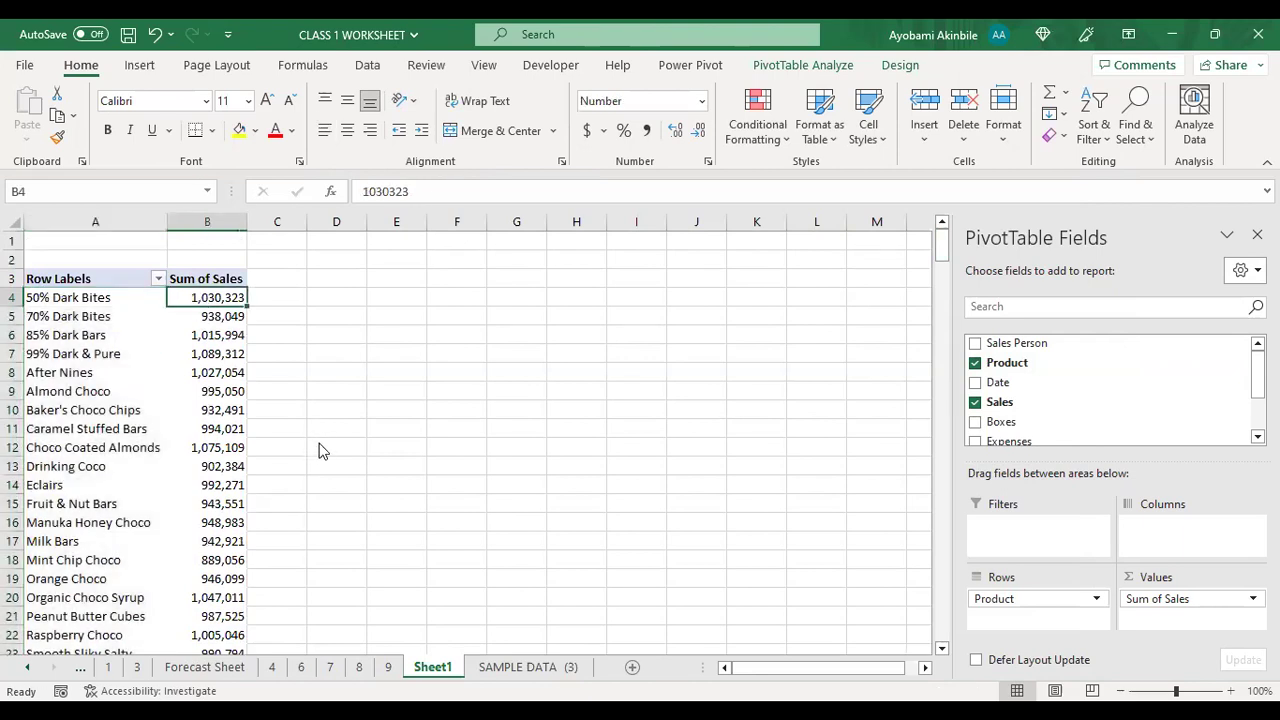
pyautogui.hotkey('shift', 'F10')
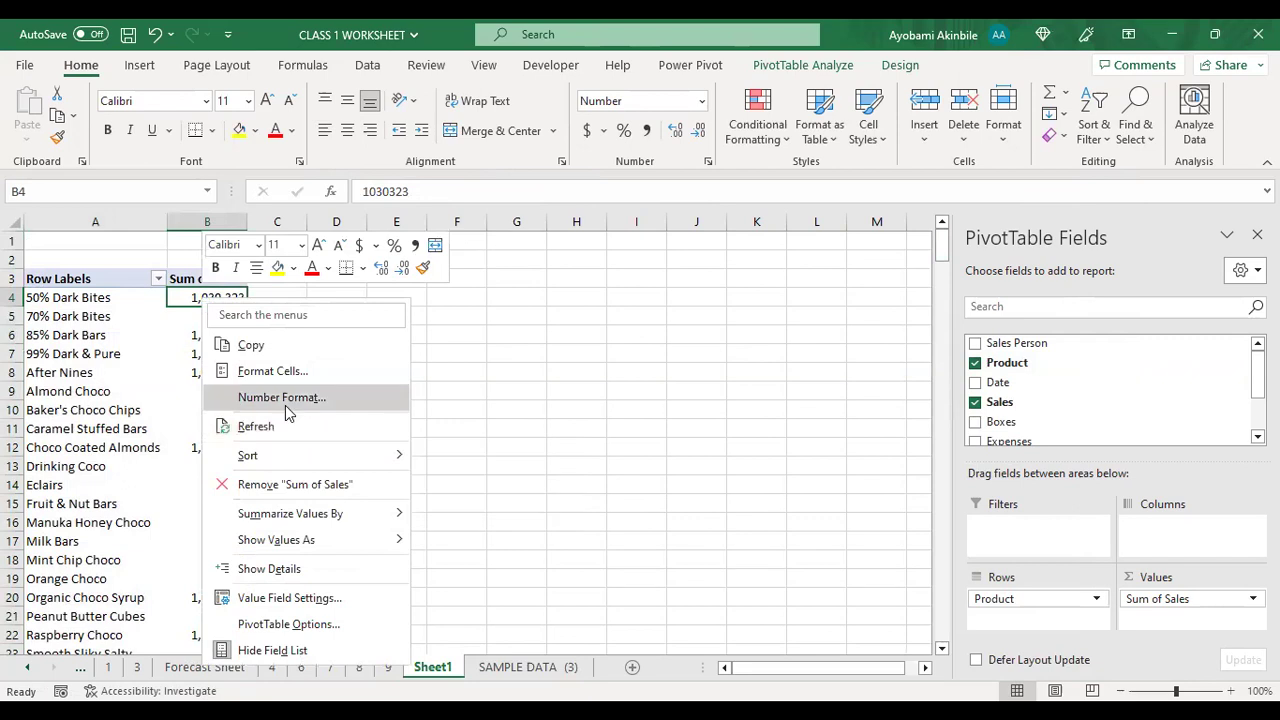
pyautogui.moveTo(270, 455)
pyautogui.click(474, 484)
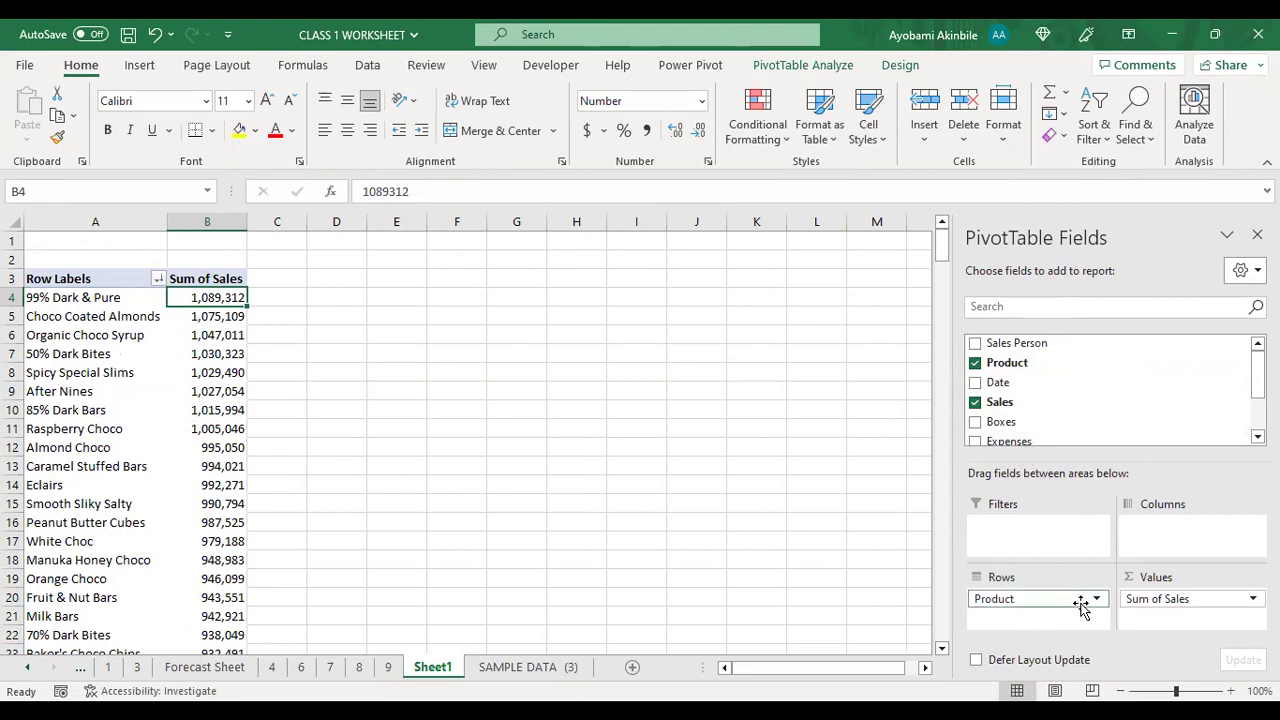
# Step: Add Expenses as a second summed value and format it as Number with 0 decimal places and the 1000 separator
pyautogui.scroll(-2, 1120, 395)
pyautogui.moveTo(1008, 408); pyautogui.dragTo(1192, 626)
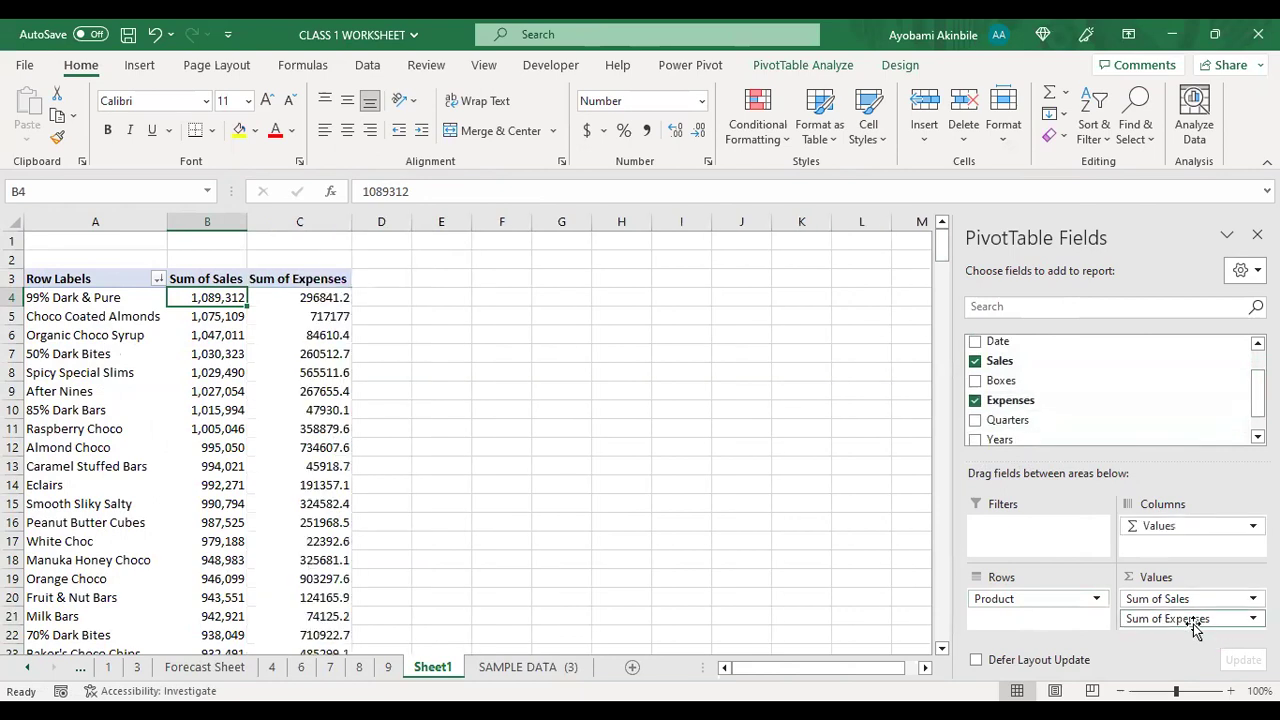
pyautogui.click(328, 322)
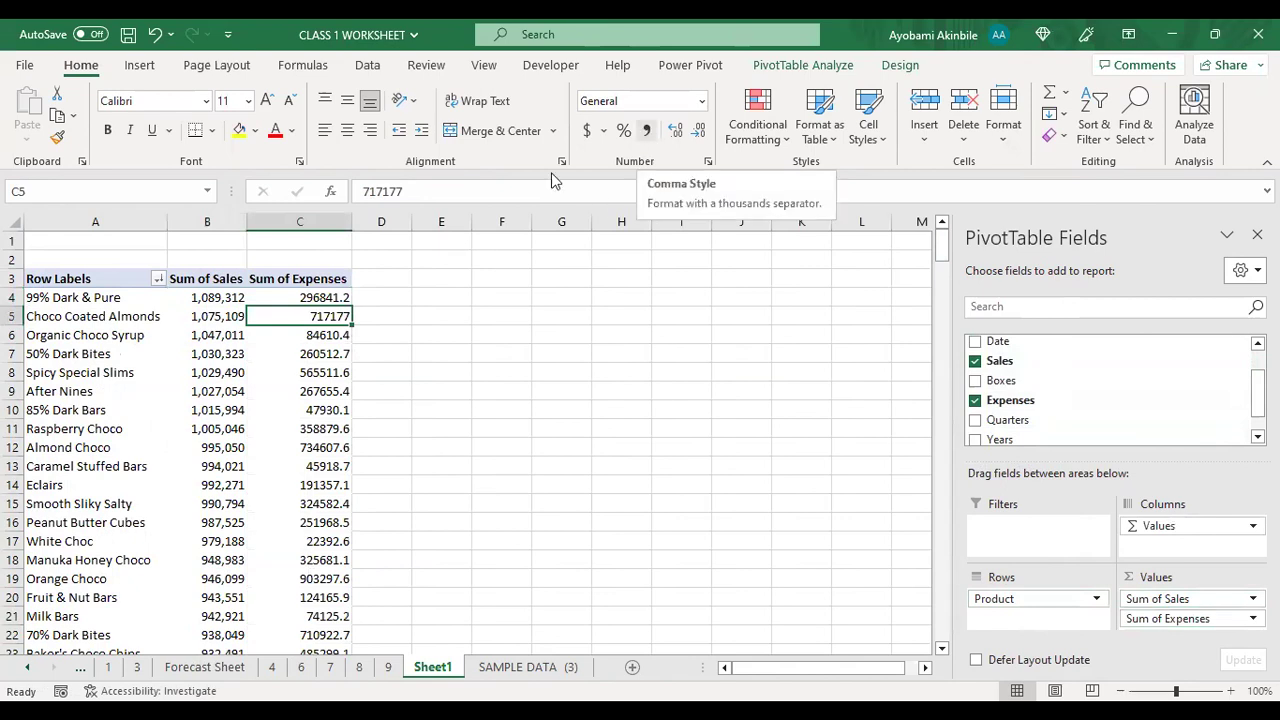
pyautogui.rightClick(287, 315)
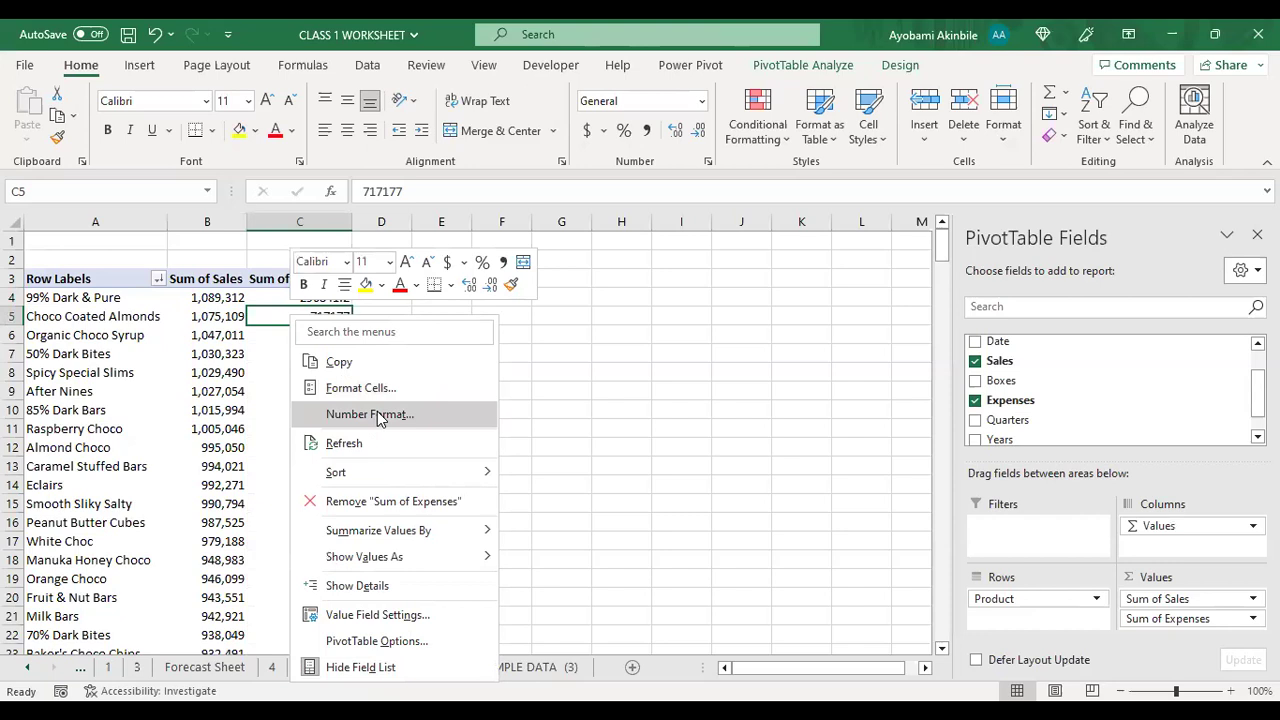
pyautogui.click(379, 414)
pyautogui.click(166, 271)
pyautogui.click(394, 305)
pyautogui.click(394, 305)
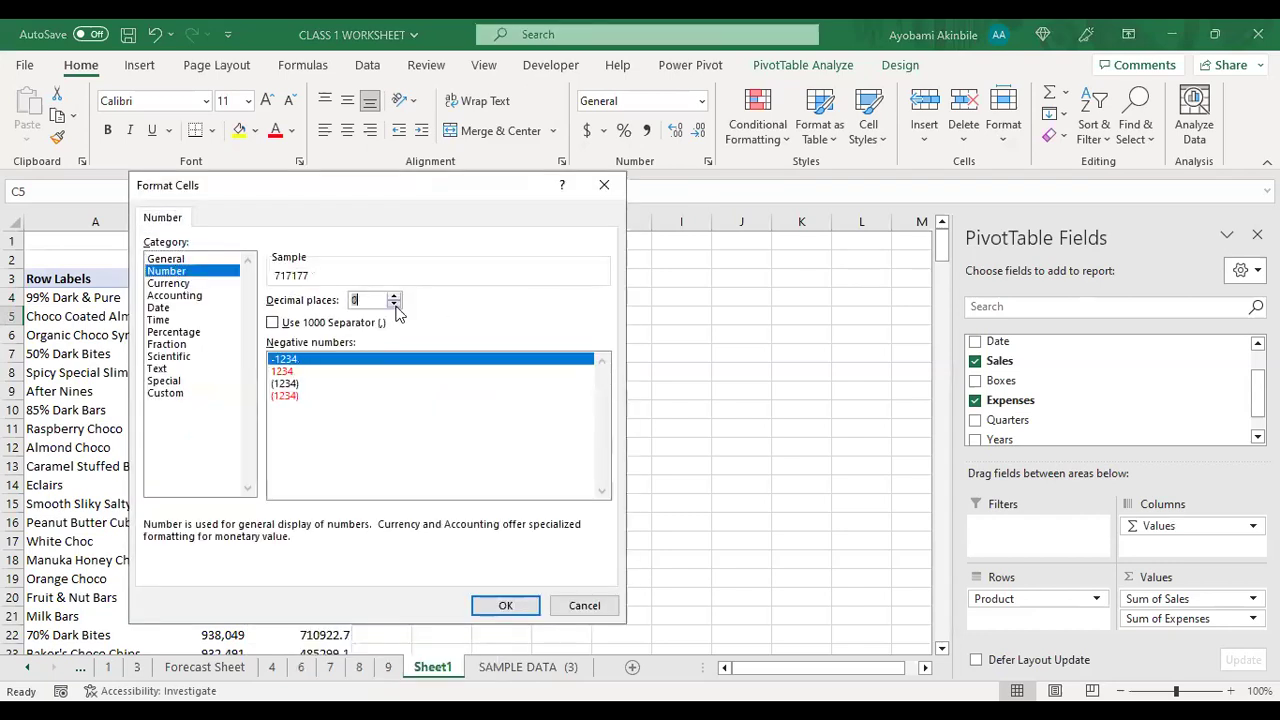
pyautogui.click(272, 323)
pyautogui.click(513, 601)
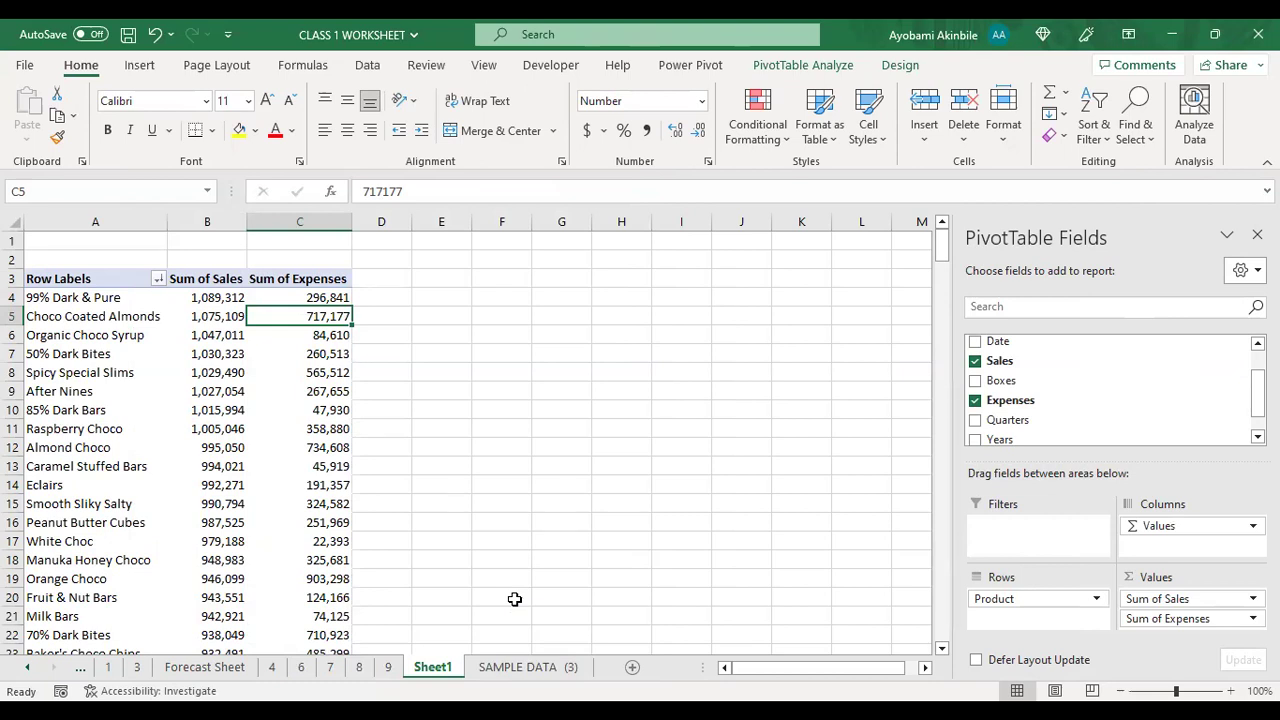
# Step: Remove Sum of Expenses from the values and put Sales Person back in the rows in place of Product
pyautogui.click(1166, 620)
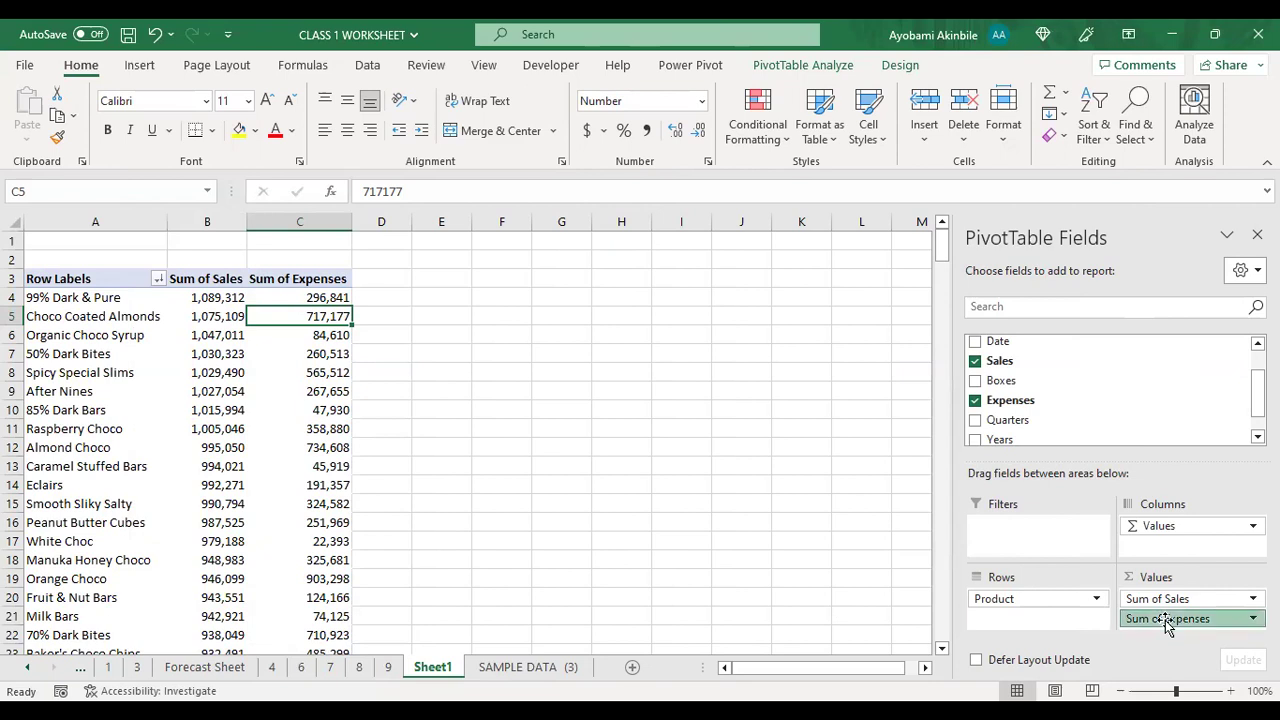
pyautogui.moveTo(1166, 622); pyautogui.dragTo(1104, 403)
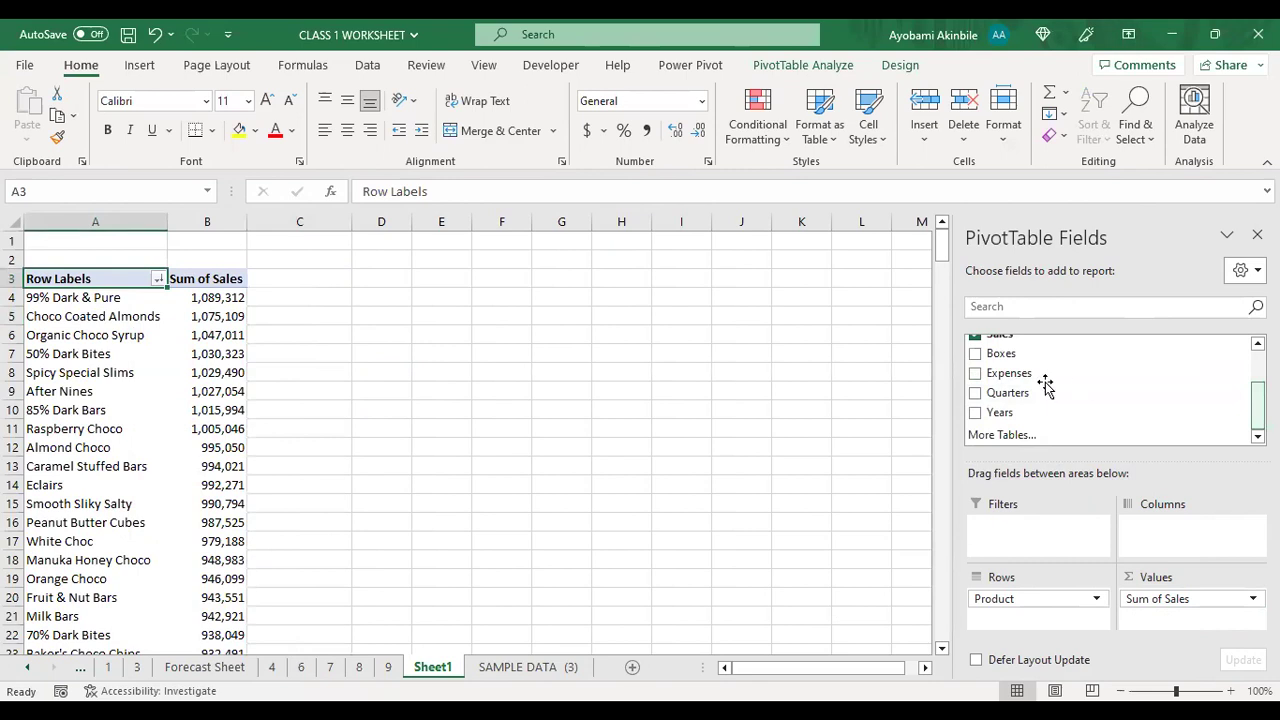
pyautogui.scroll(2, 1049, 380)
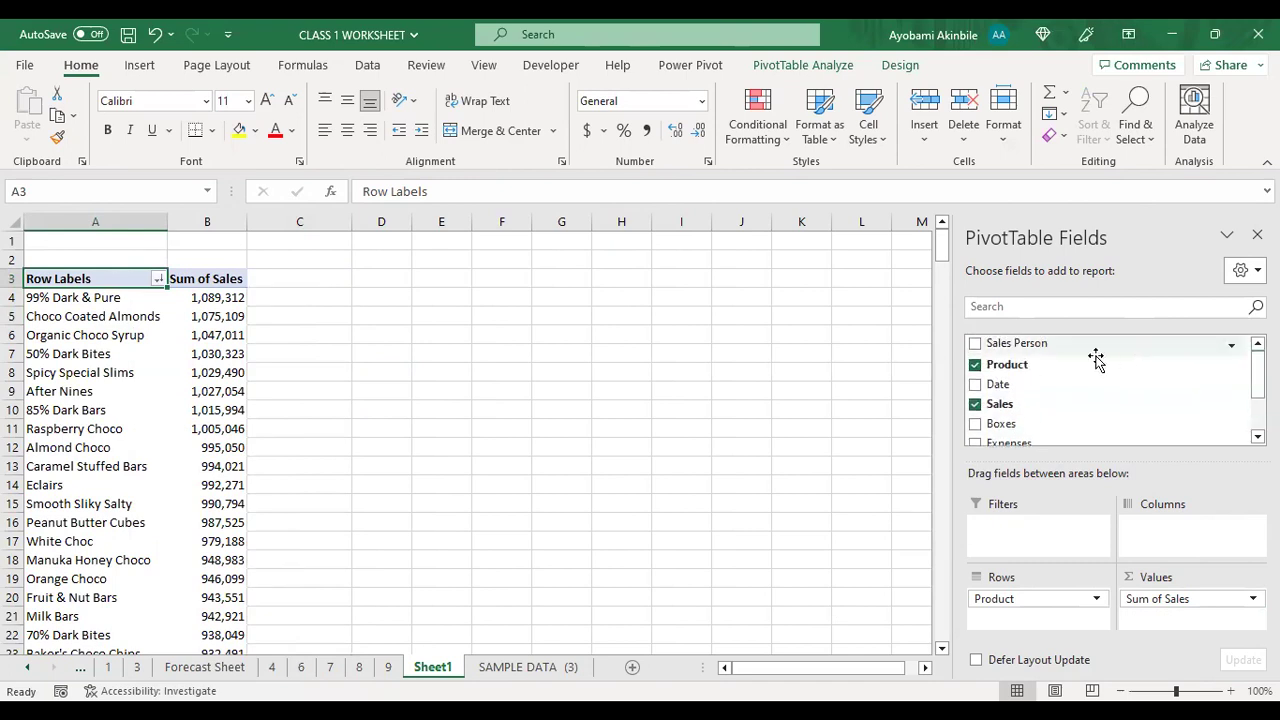
pyautogui.moveTo(1037, 354); pyautogui.dragTo(1010, 420)
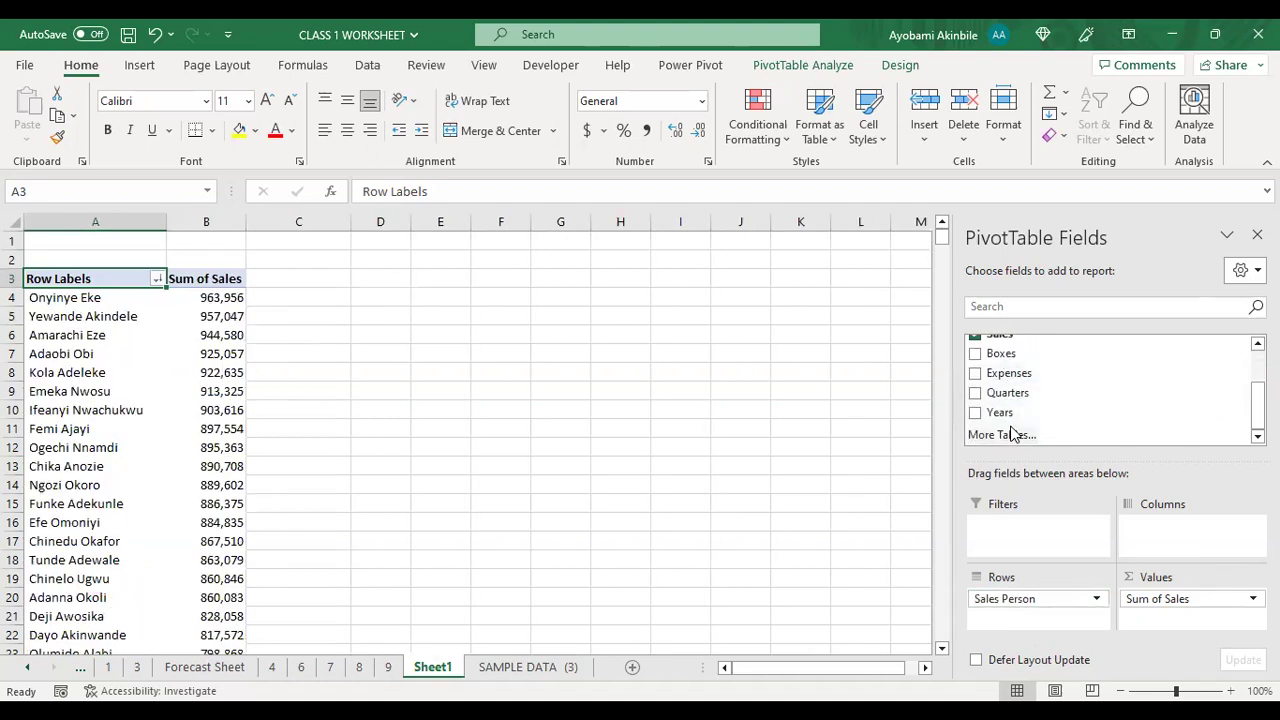
# Step: Add the Years field to the PivotTable's columns and place the Date field beneath it
pyautogui.moveTo(1001, 413); pyautogui.dragTo(1190, 545)
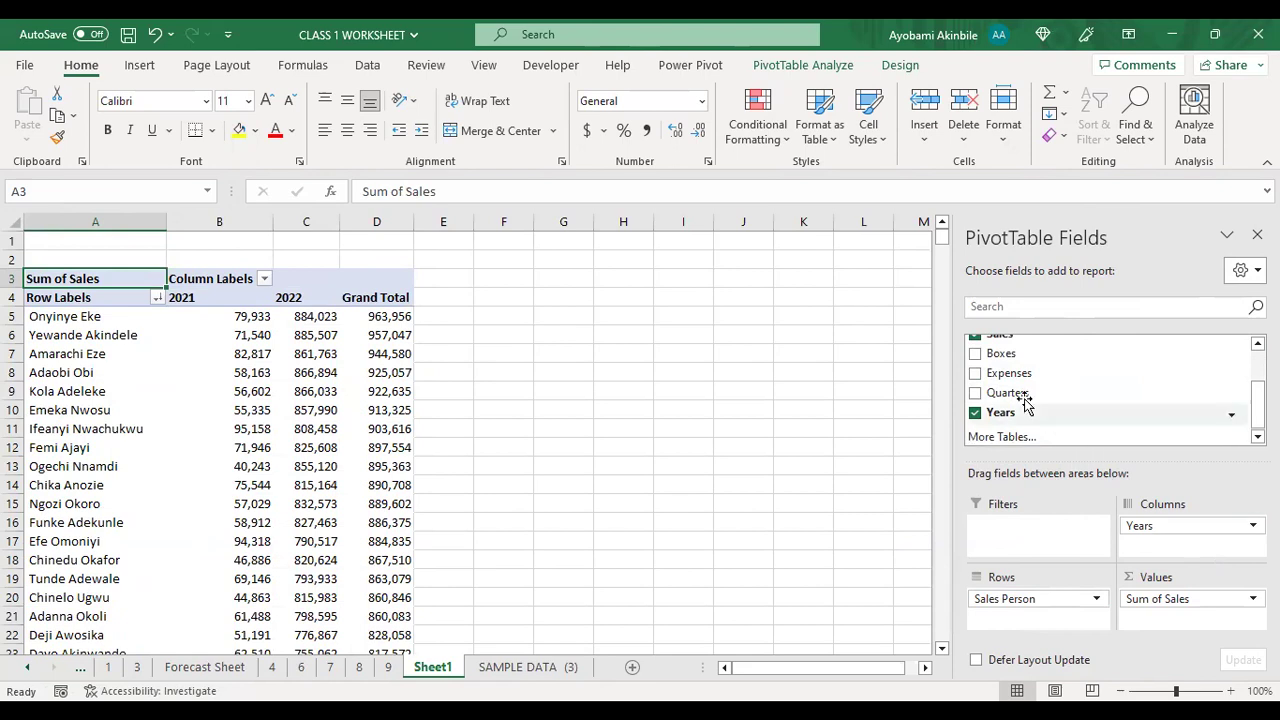
pyautogui.scroll(4, 988, 388)
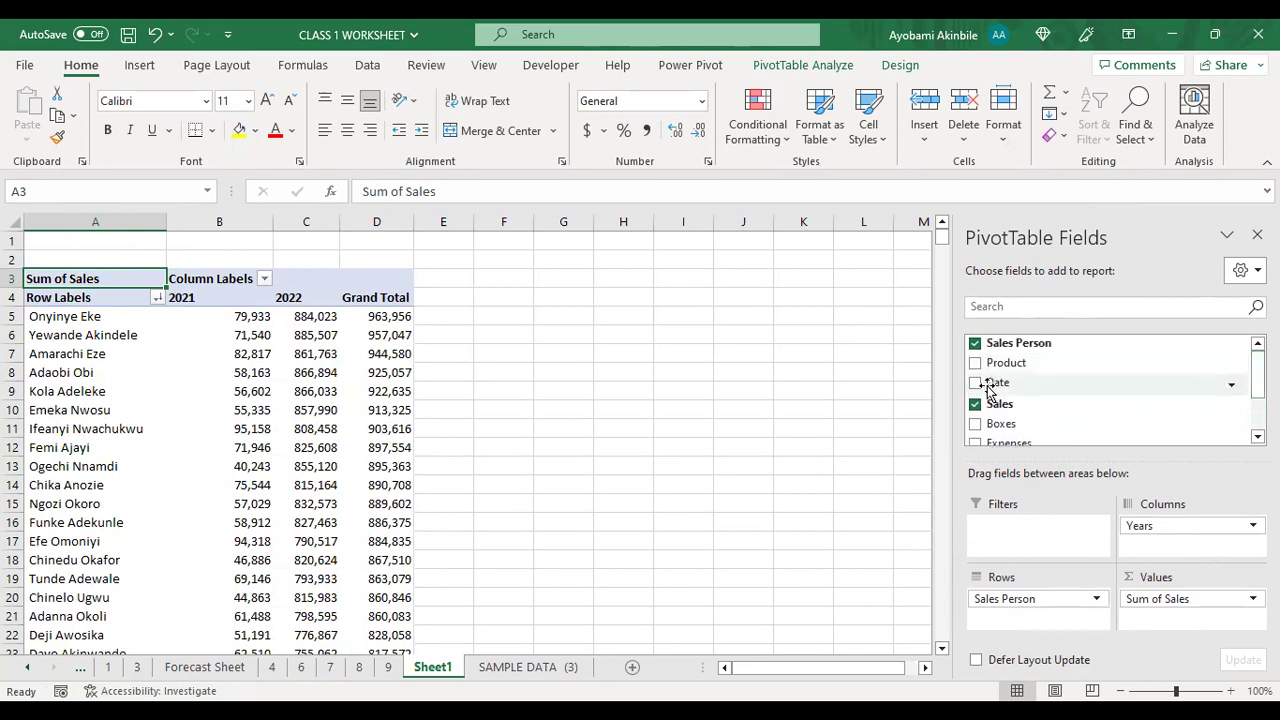
pyautogui.moveTo(998, 388); pyautogui.dragTo(1168, 556)
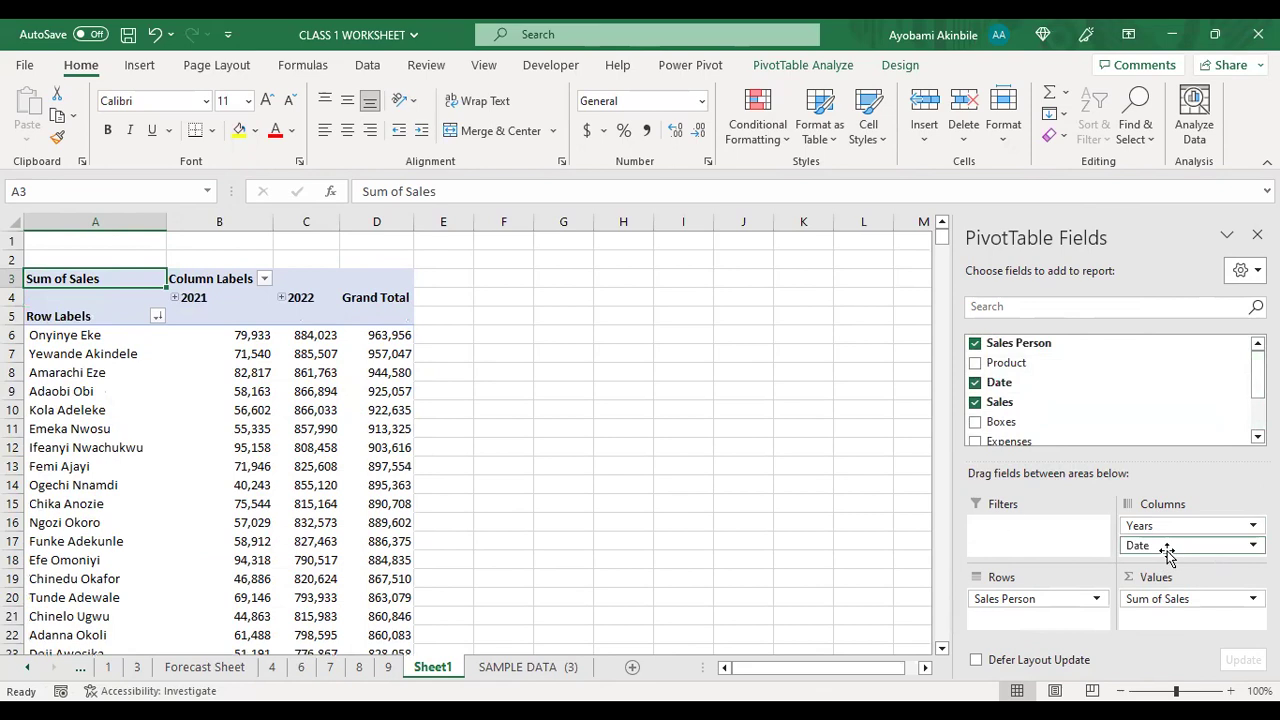
# Step: Expand the 2021 and 2022 column groups of the PivotTable down to their months
pyautogui.click(174, 298)
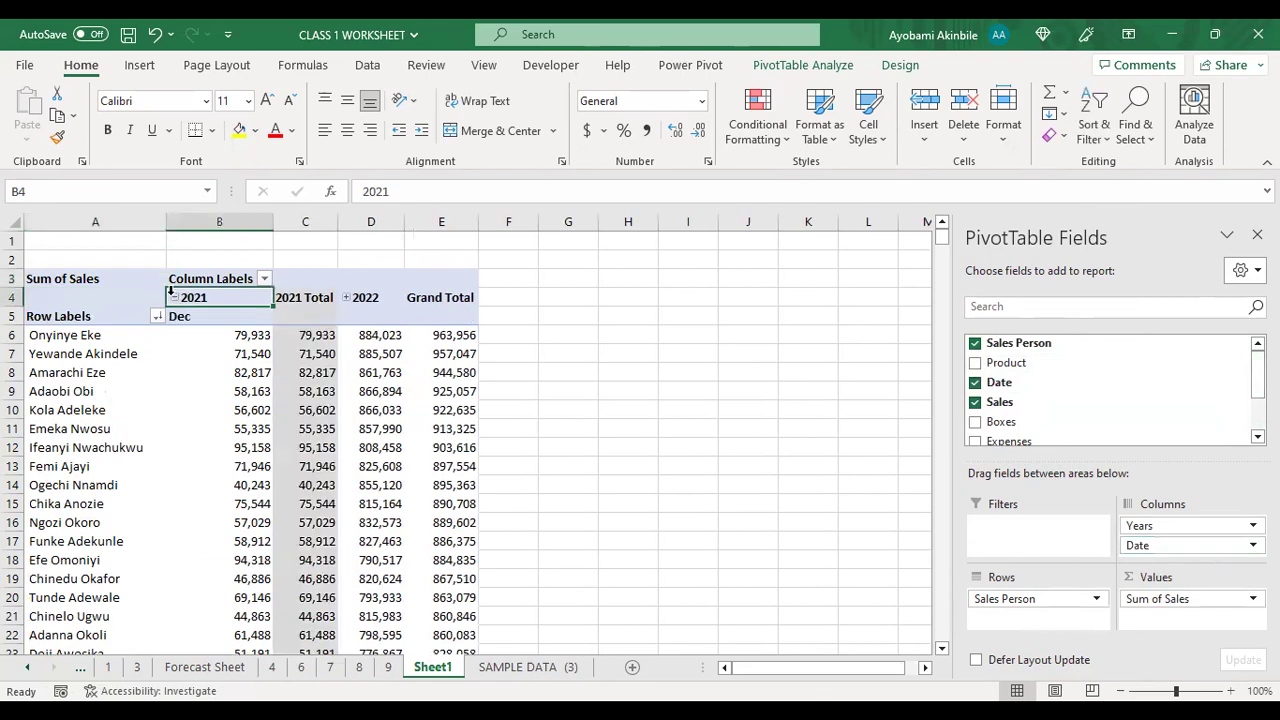
pyautogui.click(347, 297)
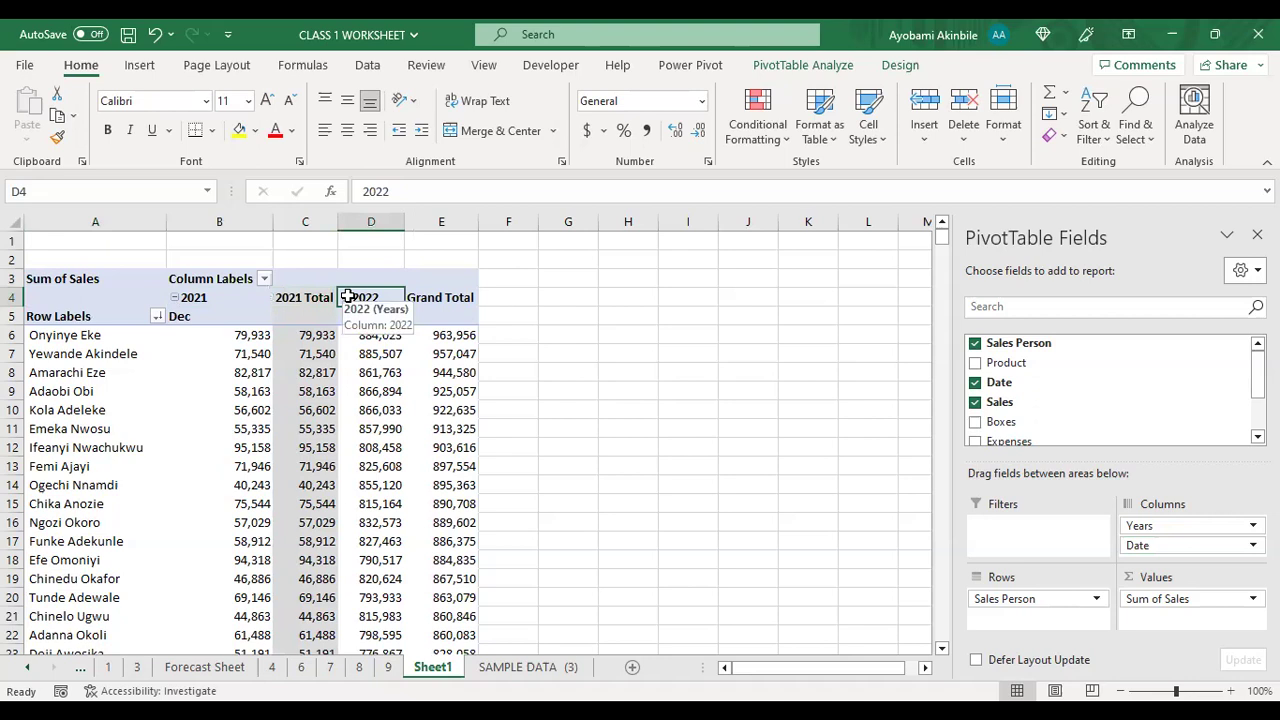
pyautogui.click(556, 318)
pyautogui.click(345, 298)
pyautogui.click(610, 331)
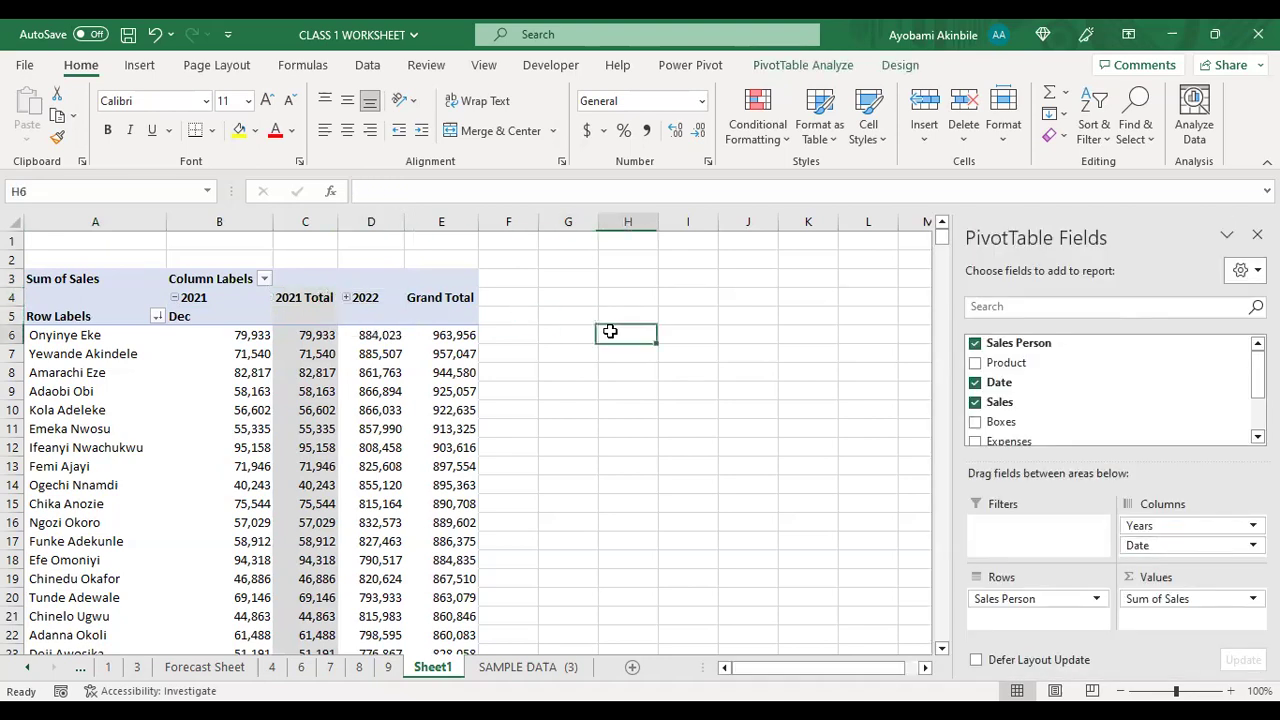
pyautogui.click(346, 298)
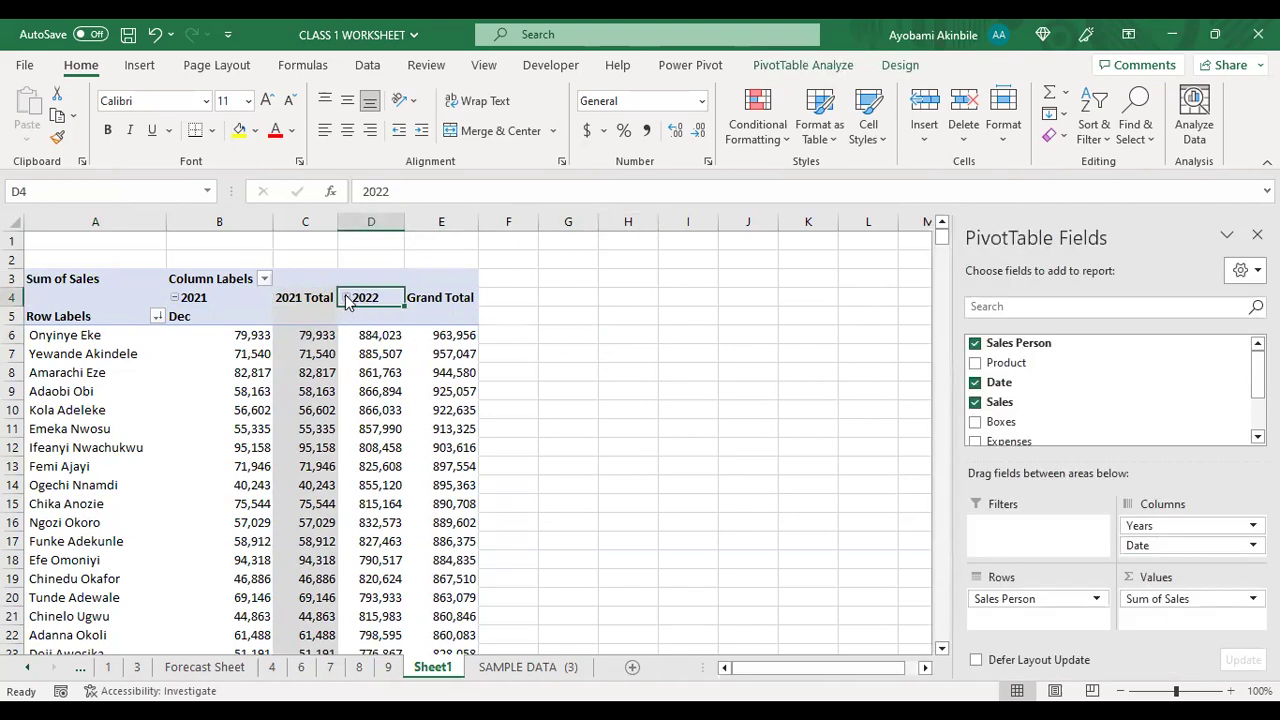
pyautogui.click(346, 298)
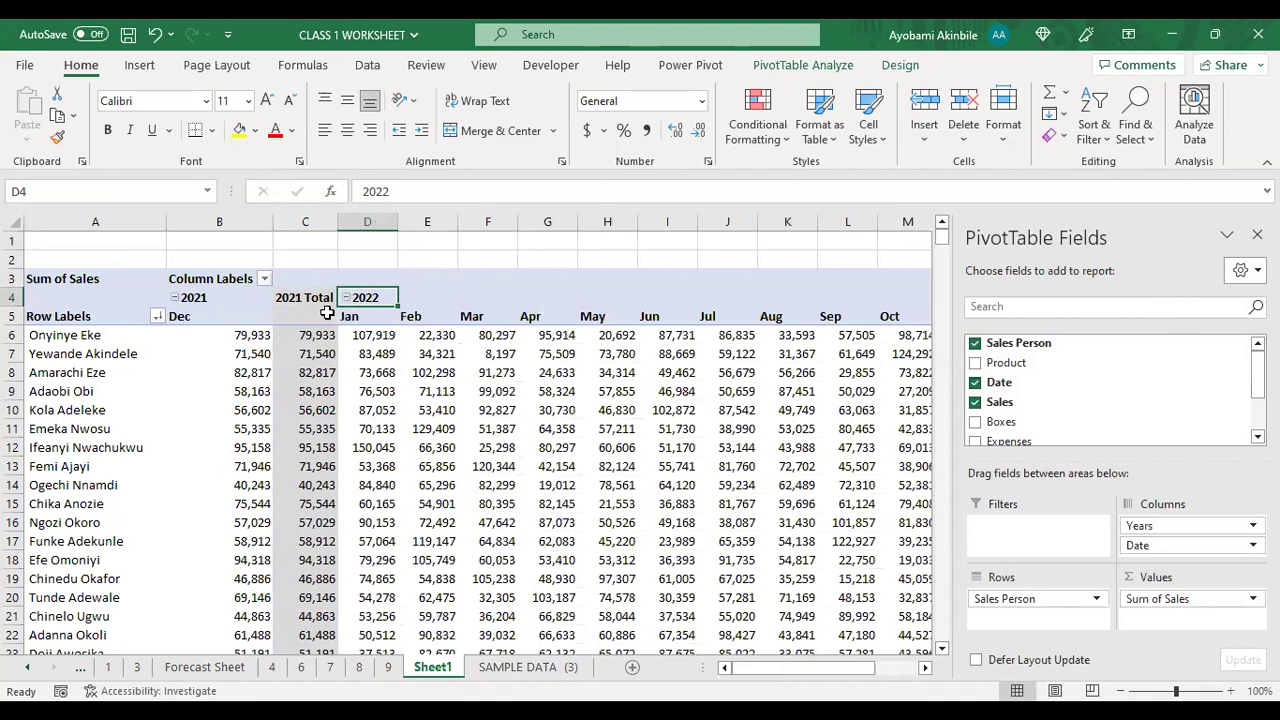
pyautogui.click(311, 314)
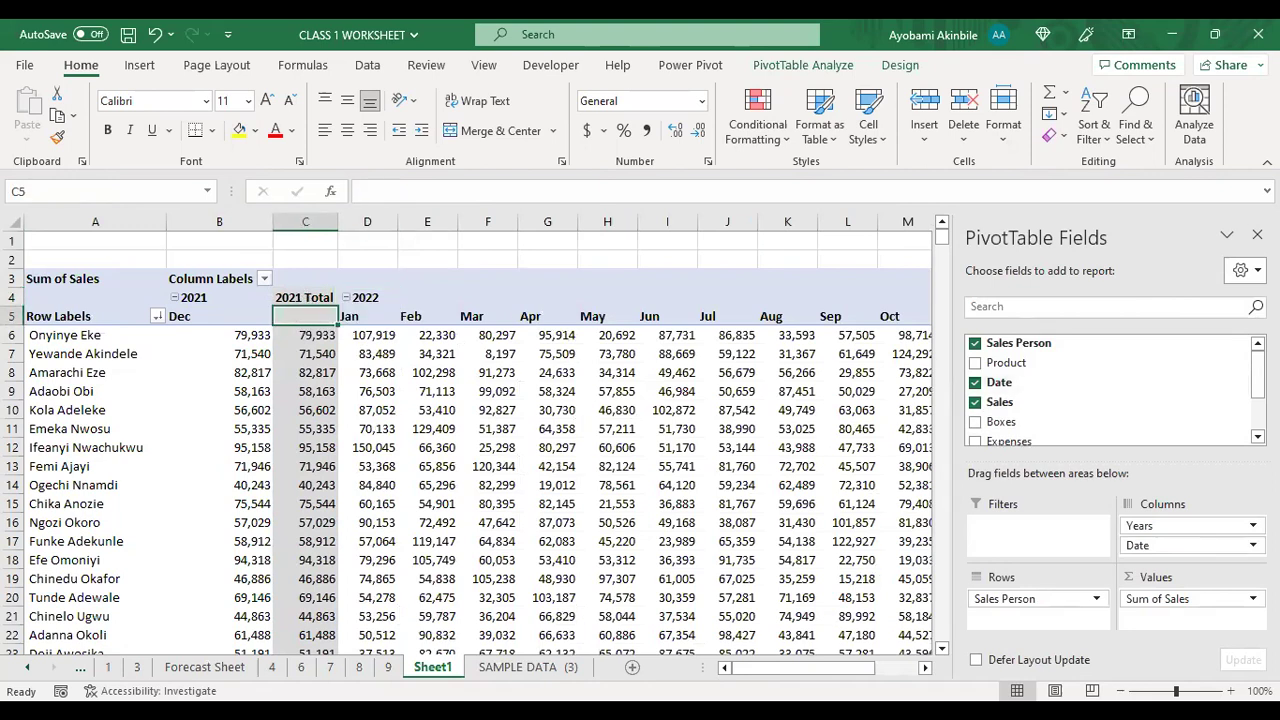
# Step: Close the PivotTable Fields pane and set the sheet zoom to 80% so the whole report fits
pyautogui.click(1257, 234)
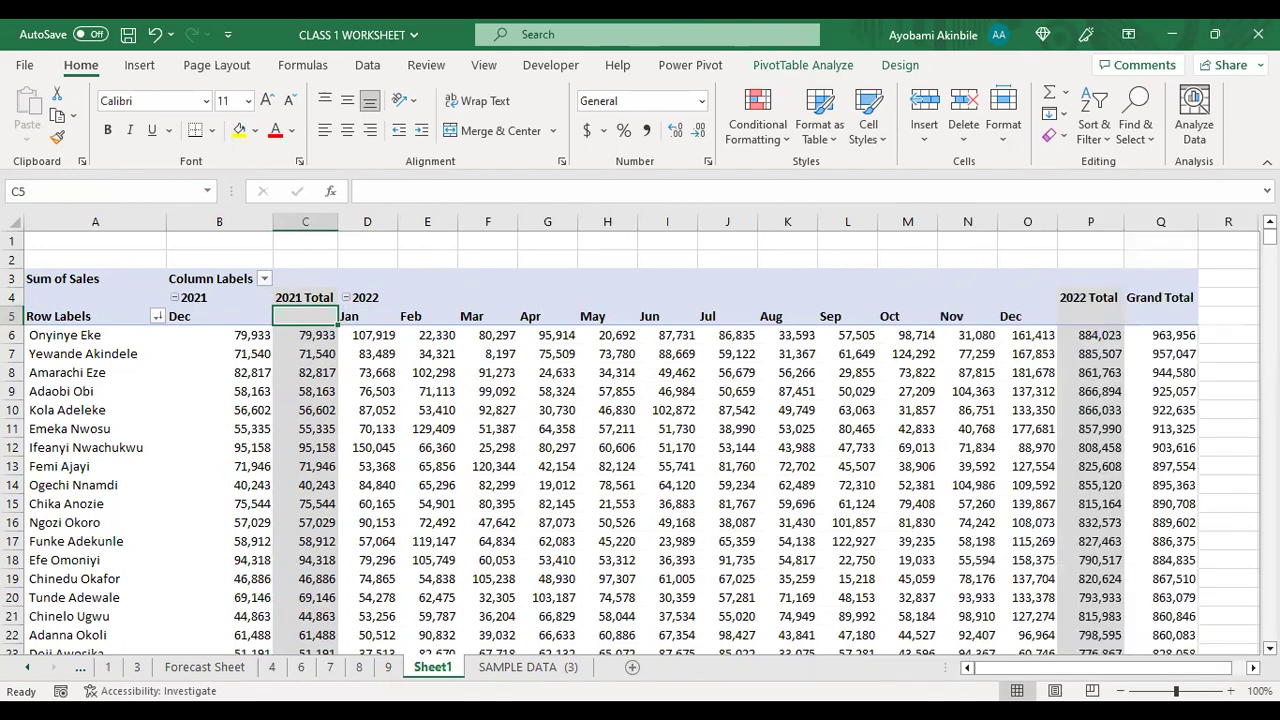
pyautogui.click(1121, 691)
pyautogui.click(1121, 691)
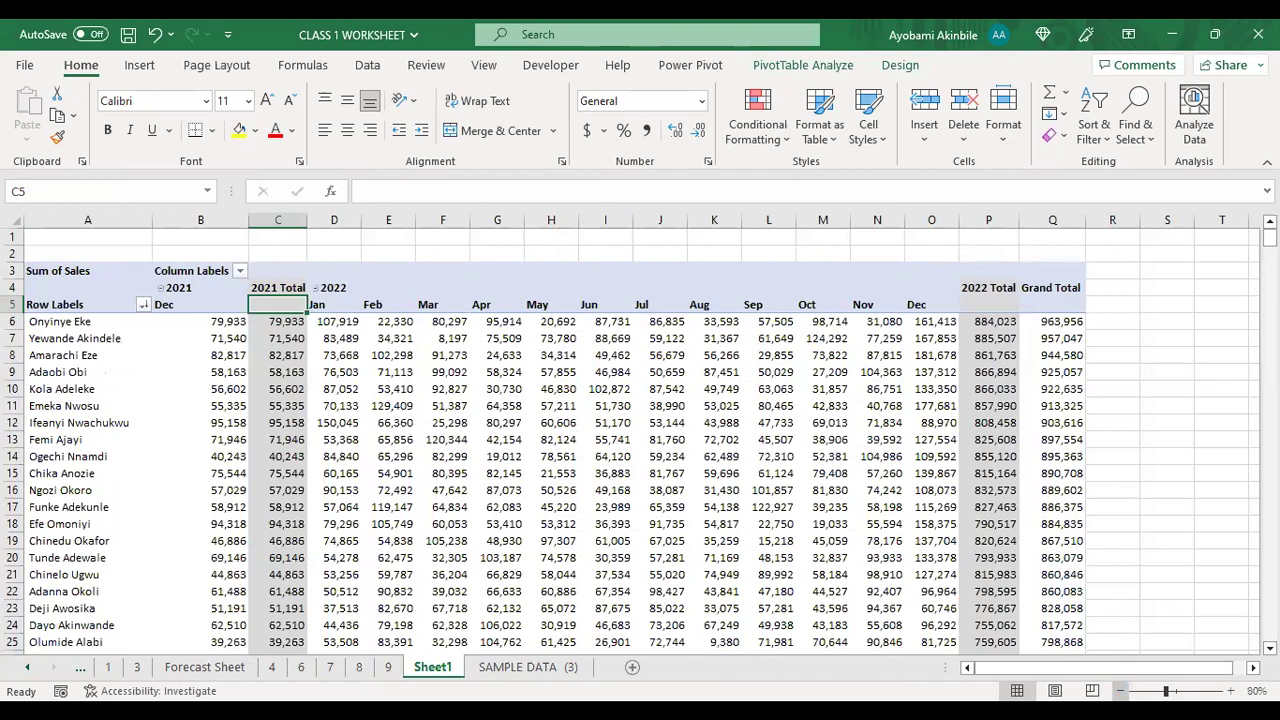
pyautogui.click(1121, 691)
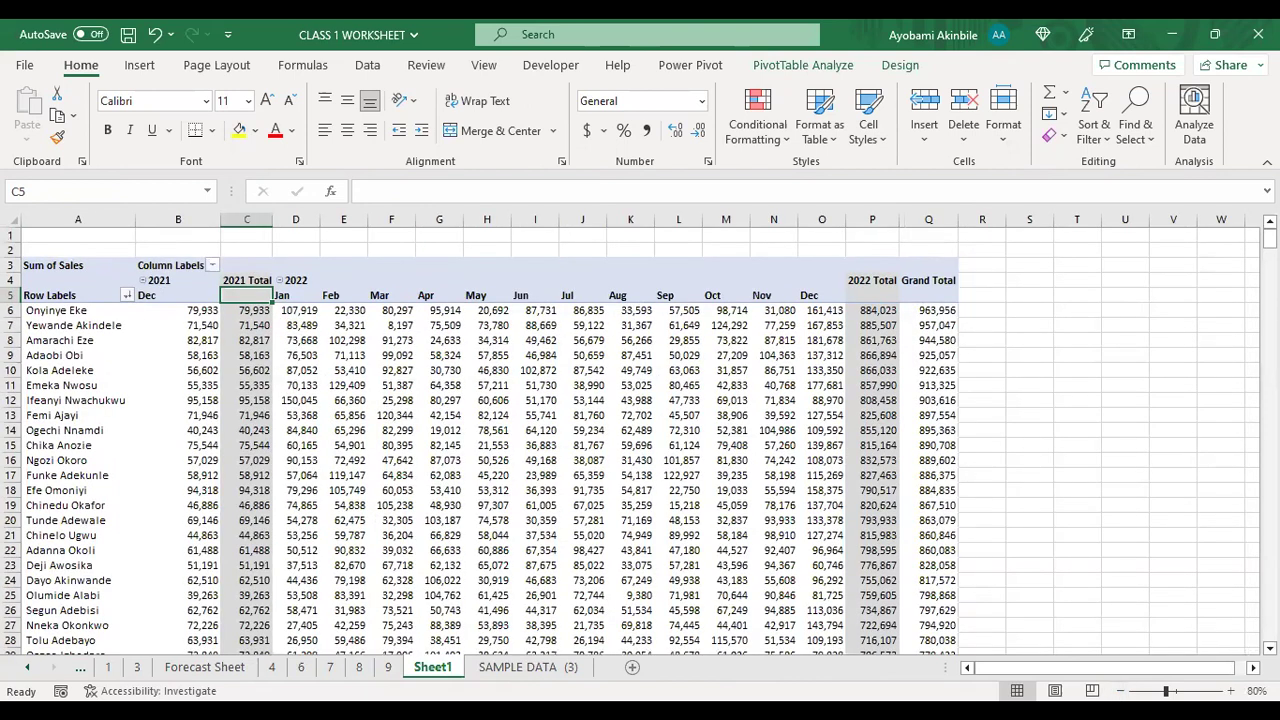
pyautogui.click(1231, 691)
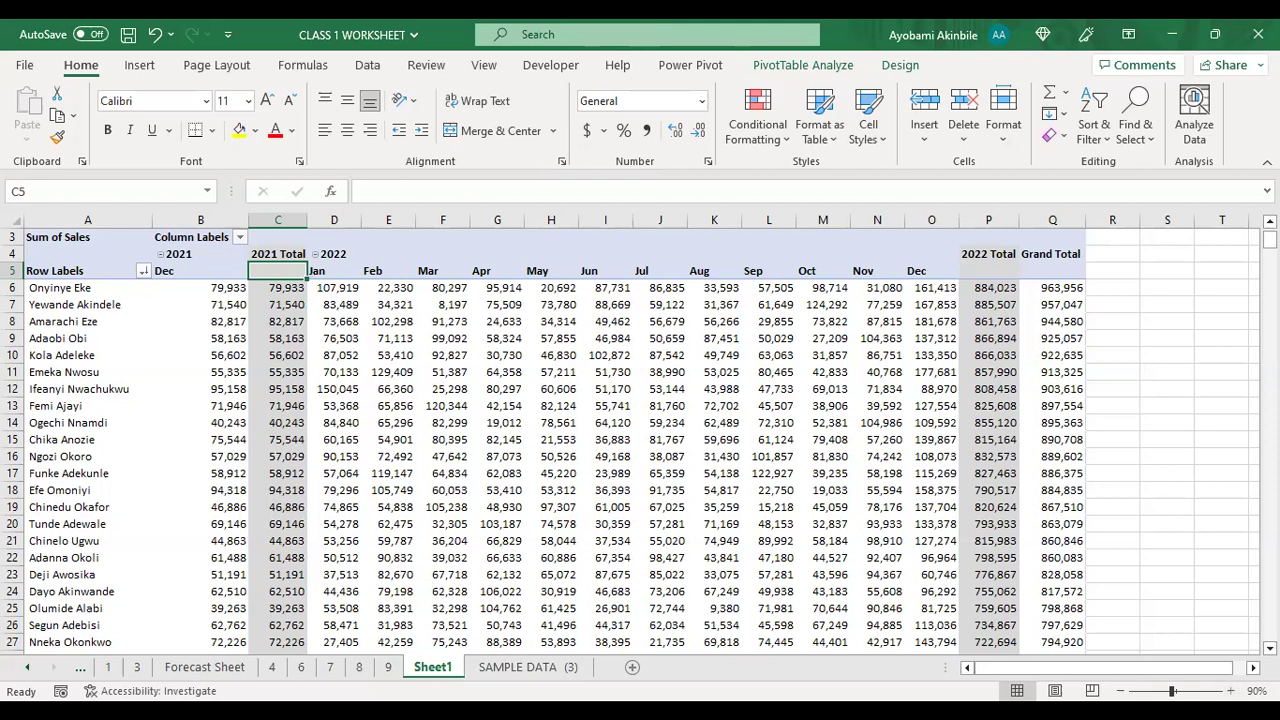
pyautogui.click(1121, 691)
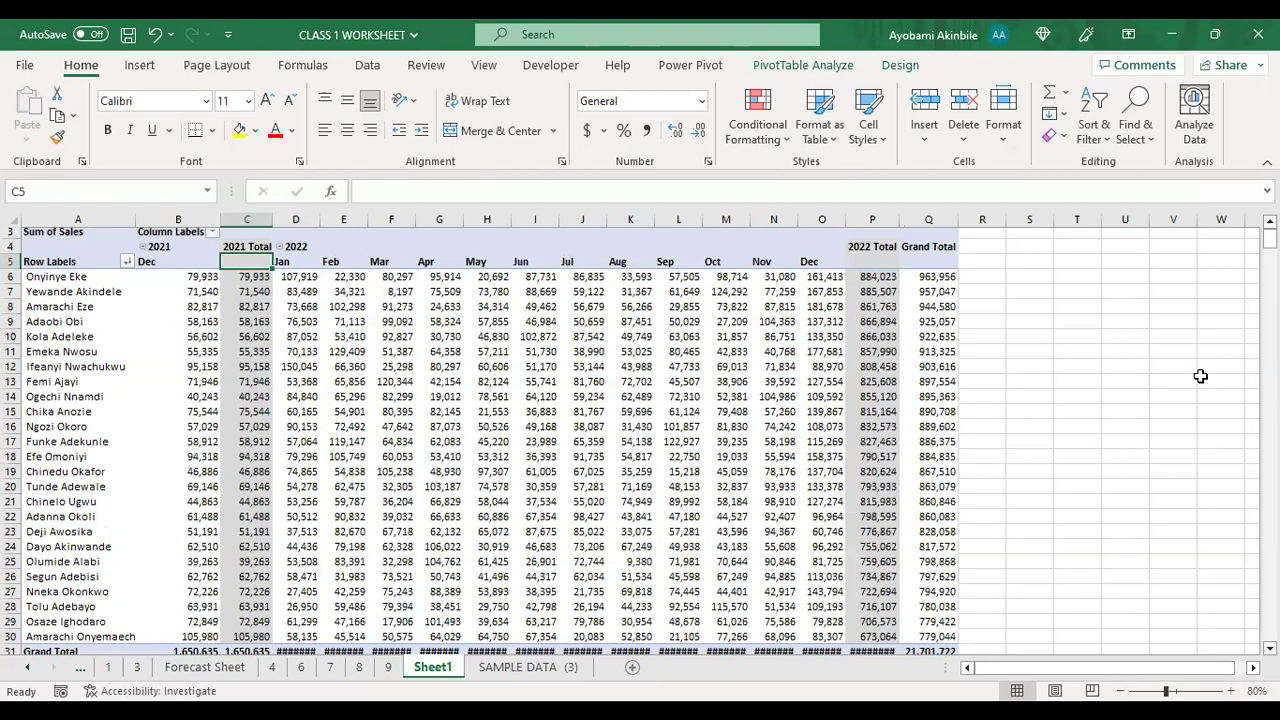
# Step: Select a cell in the PivotTable, bring back its field list and dismiss the multiple panes tip
pyautogui.click(726, 396)
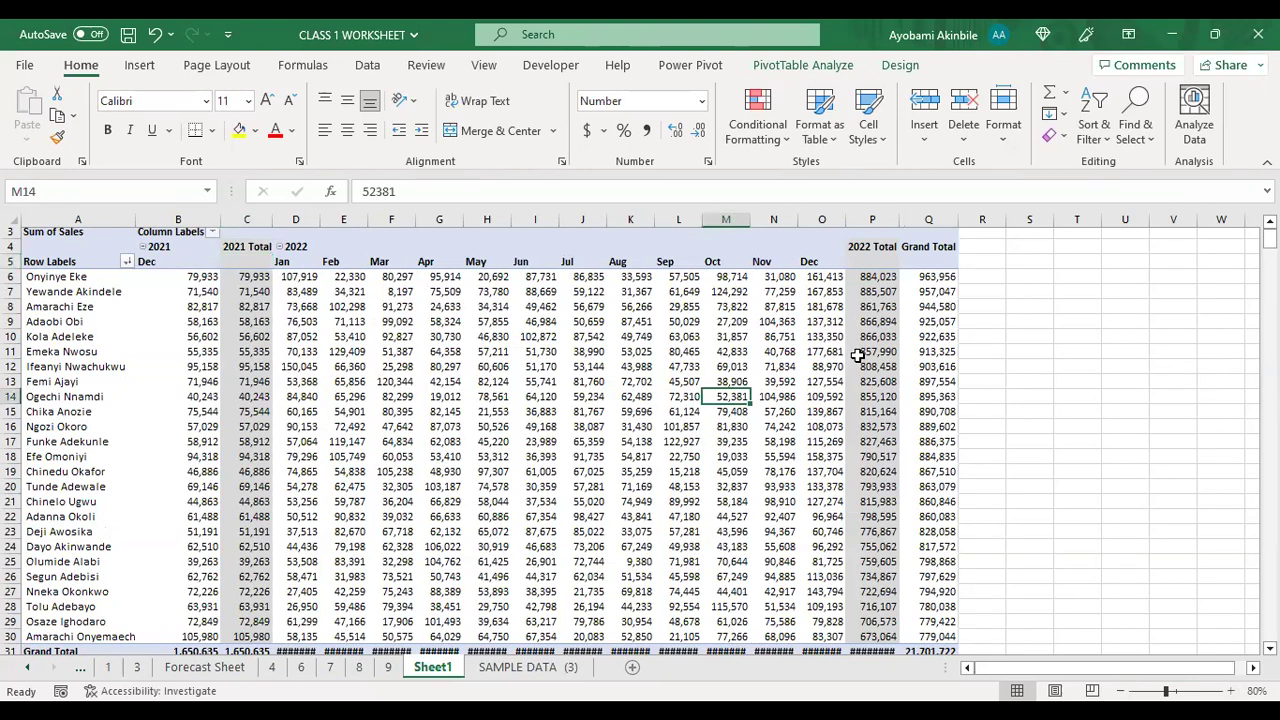
pyautogui.click(1018, 140)
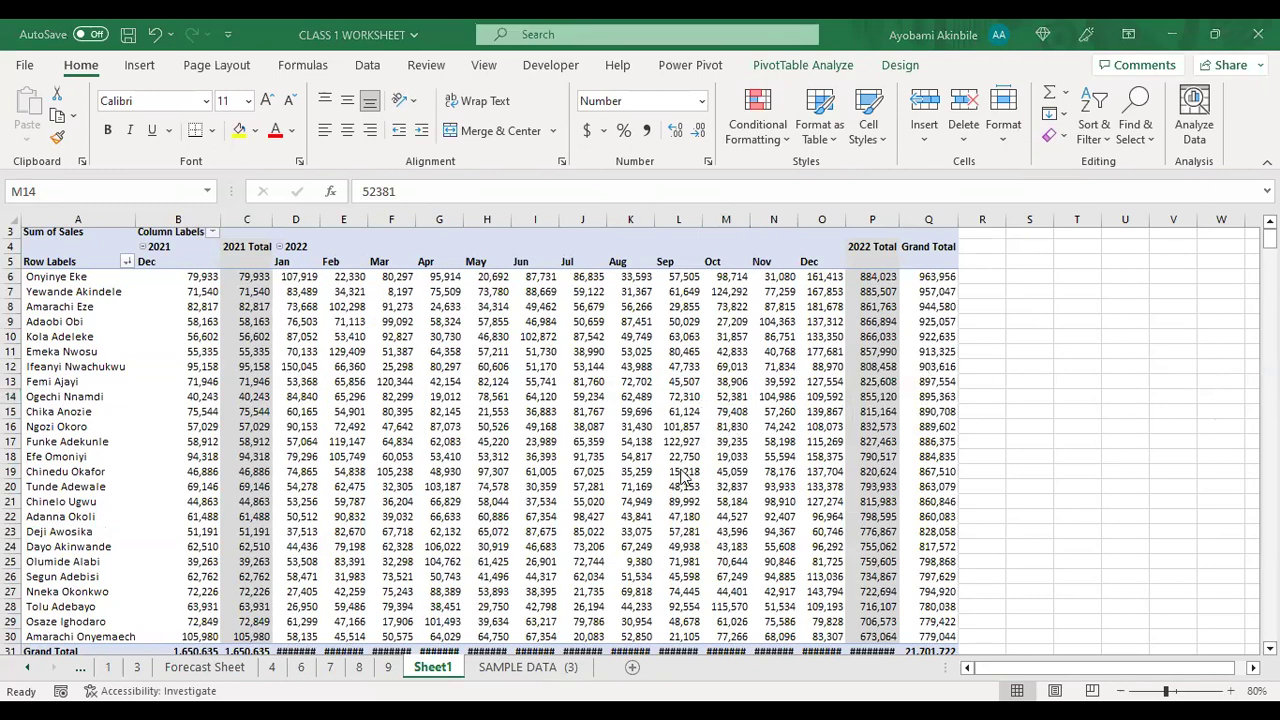
pyautogui.click(777, 502)
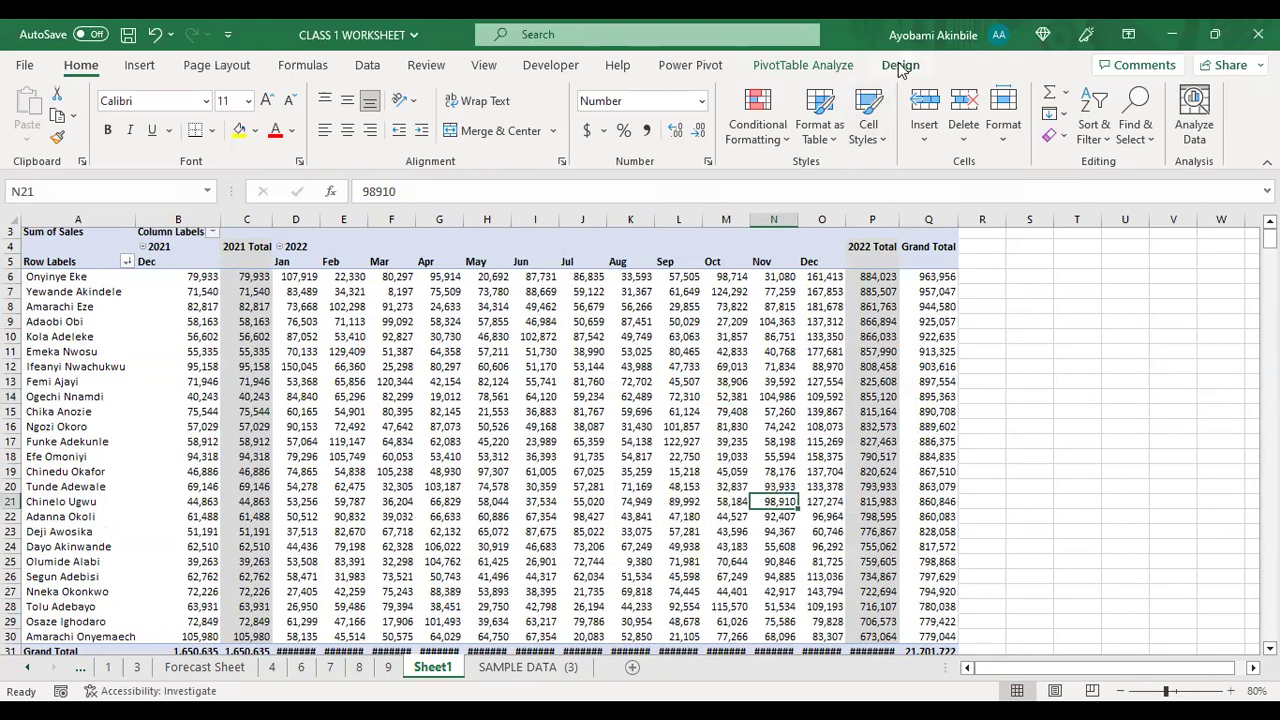
pyautogui.click(900, 65)
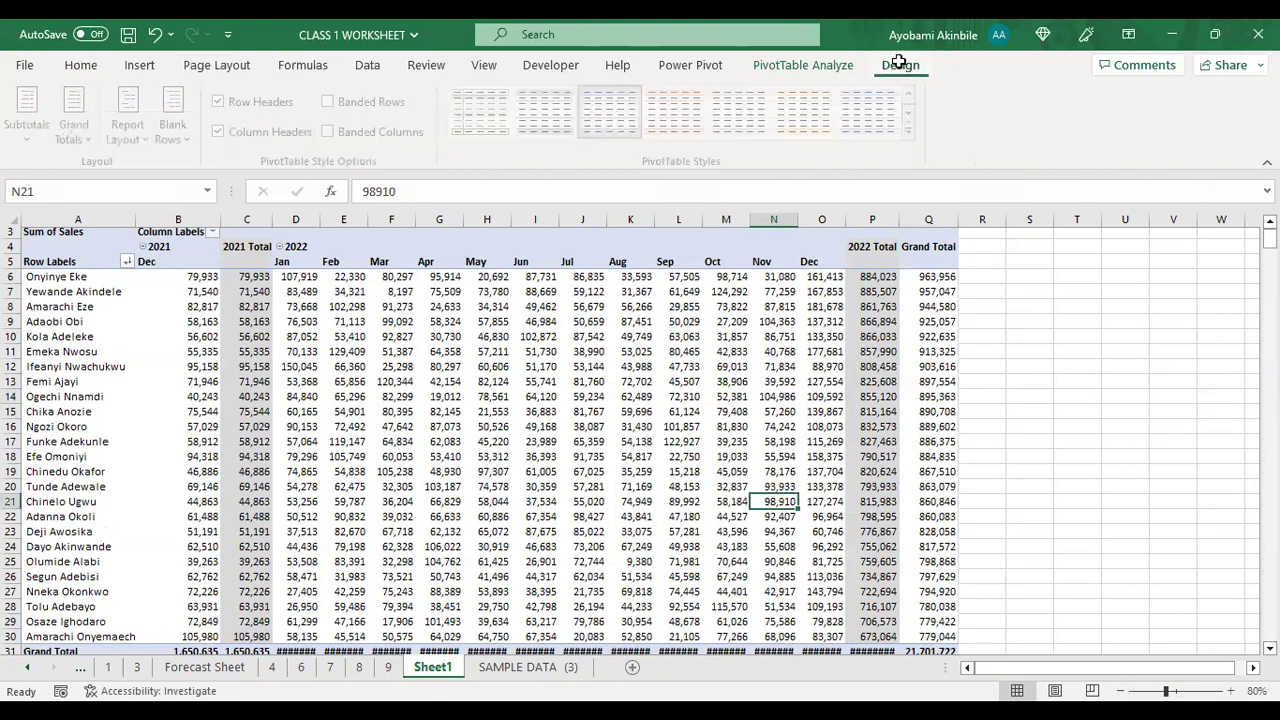
pyautogui.click(821, 366)
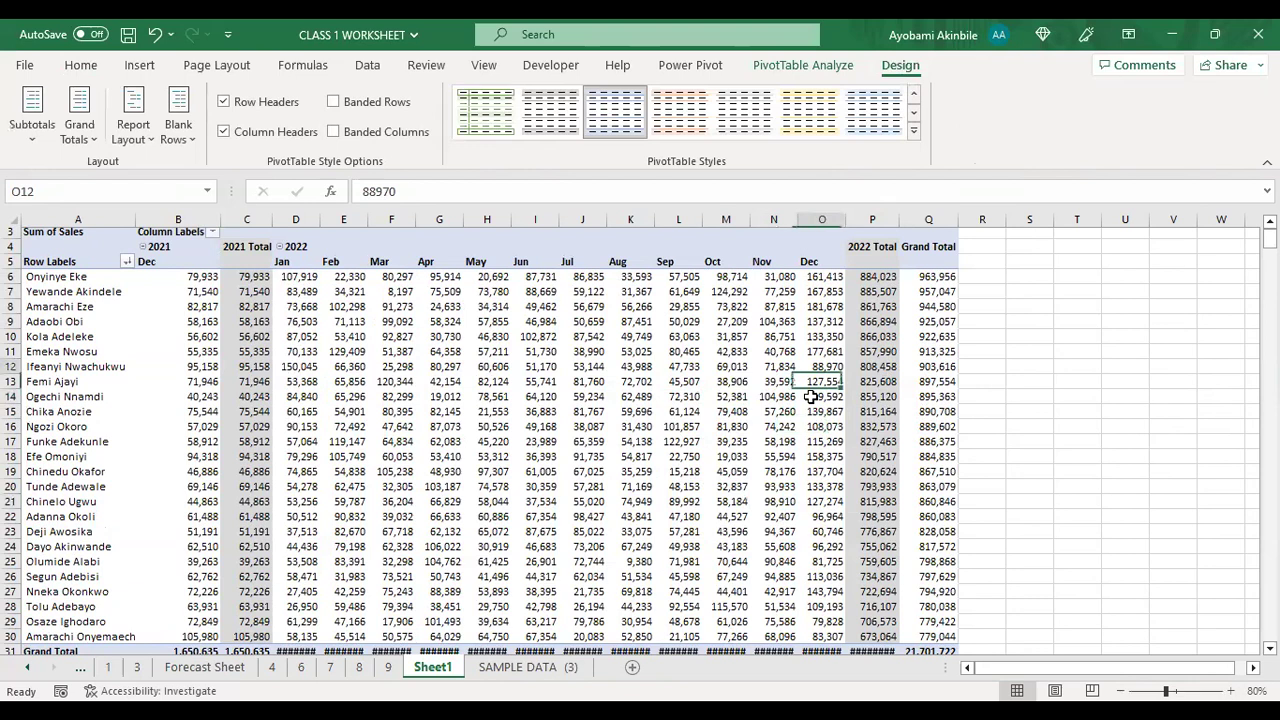
pyautogui.click(1042, 166)
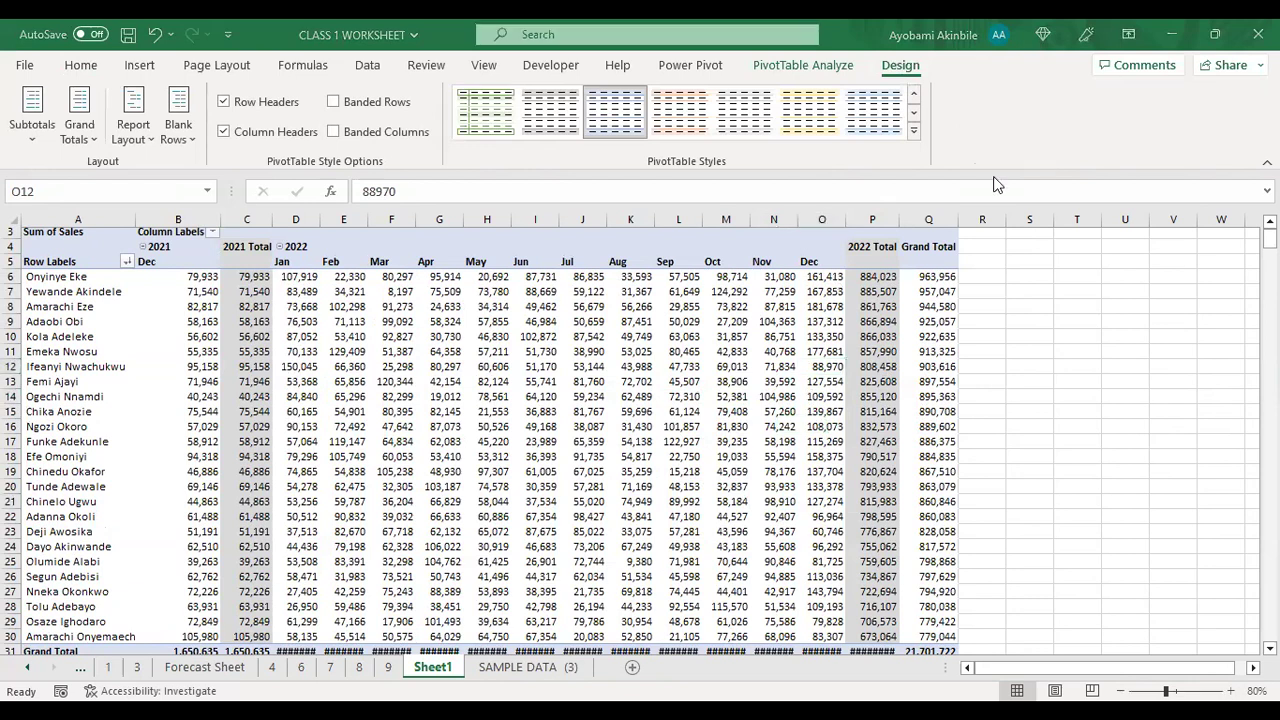
pyautogui.click(808, 65)
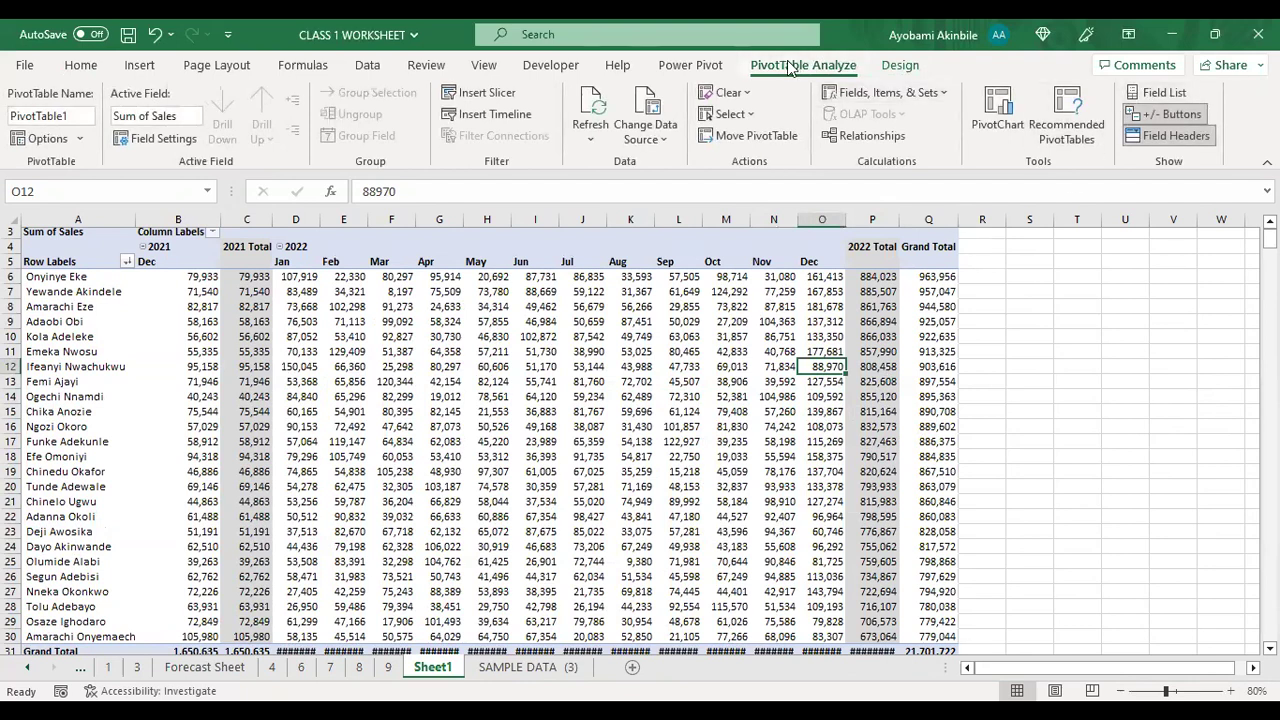
pyautogui.click(1157, 96)
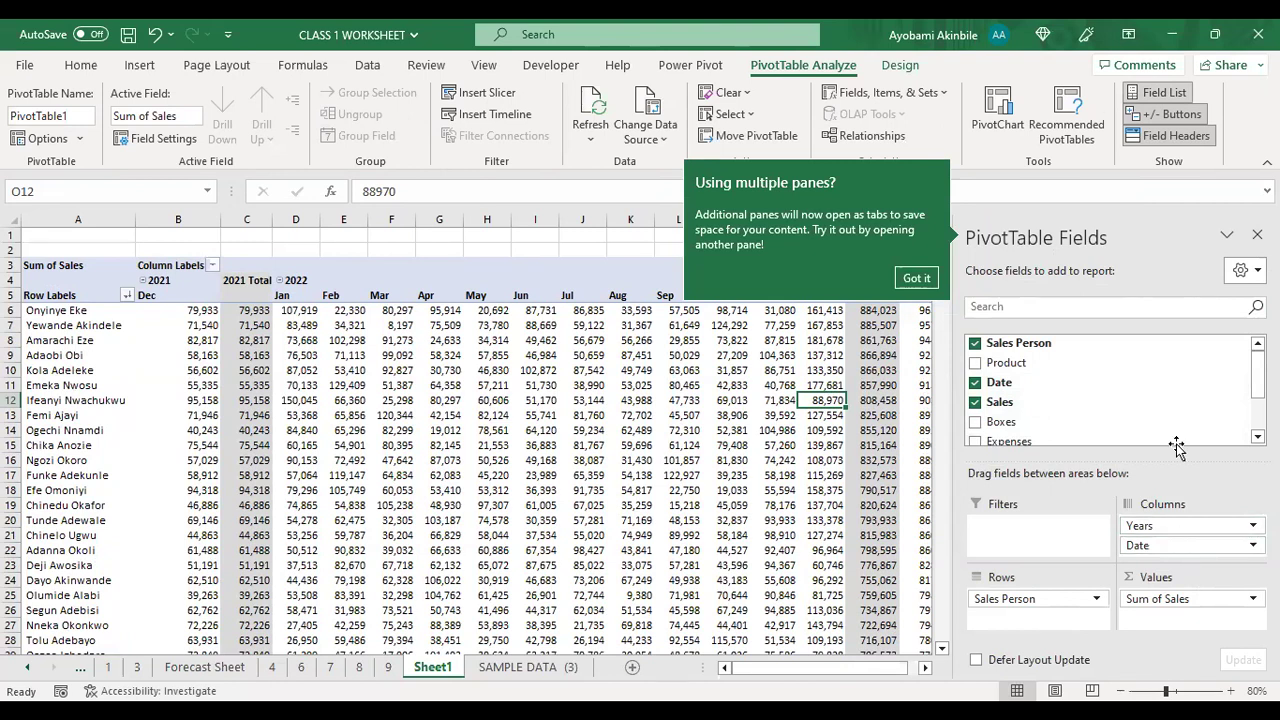
pyautogui.click(1175, 546)
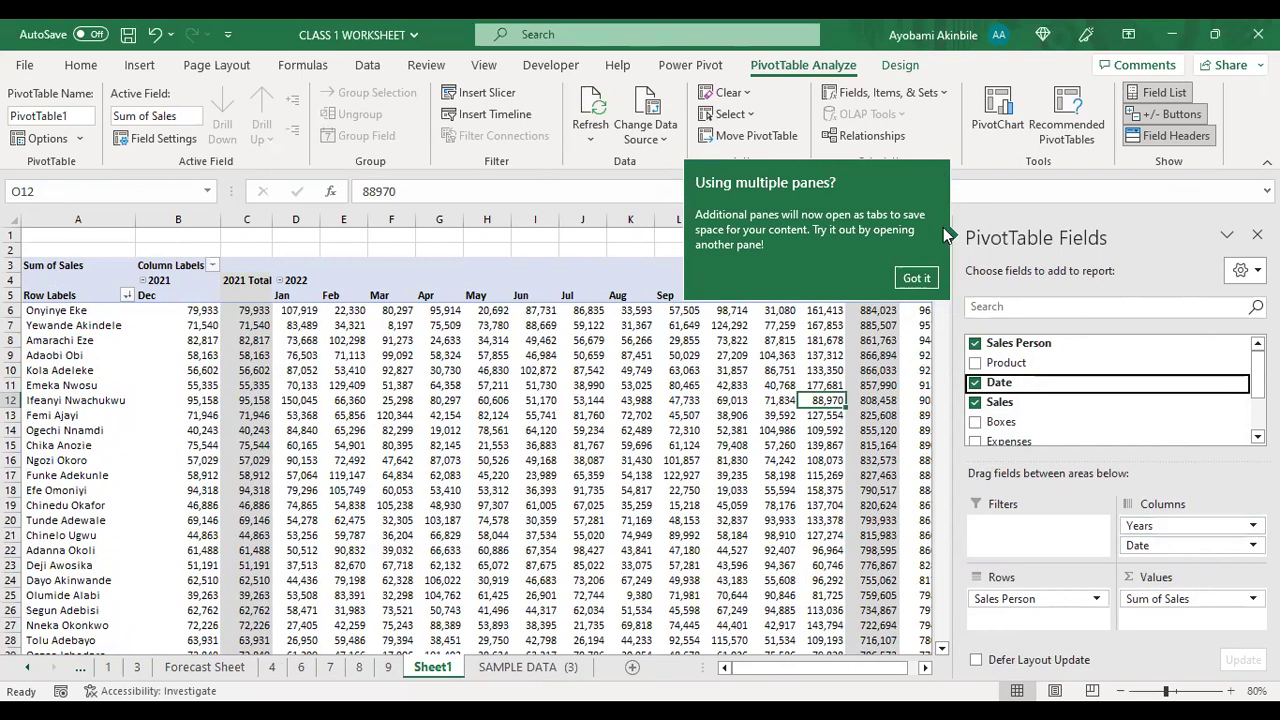
pyautogui.click(916, 276)
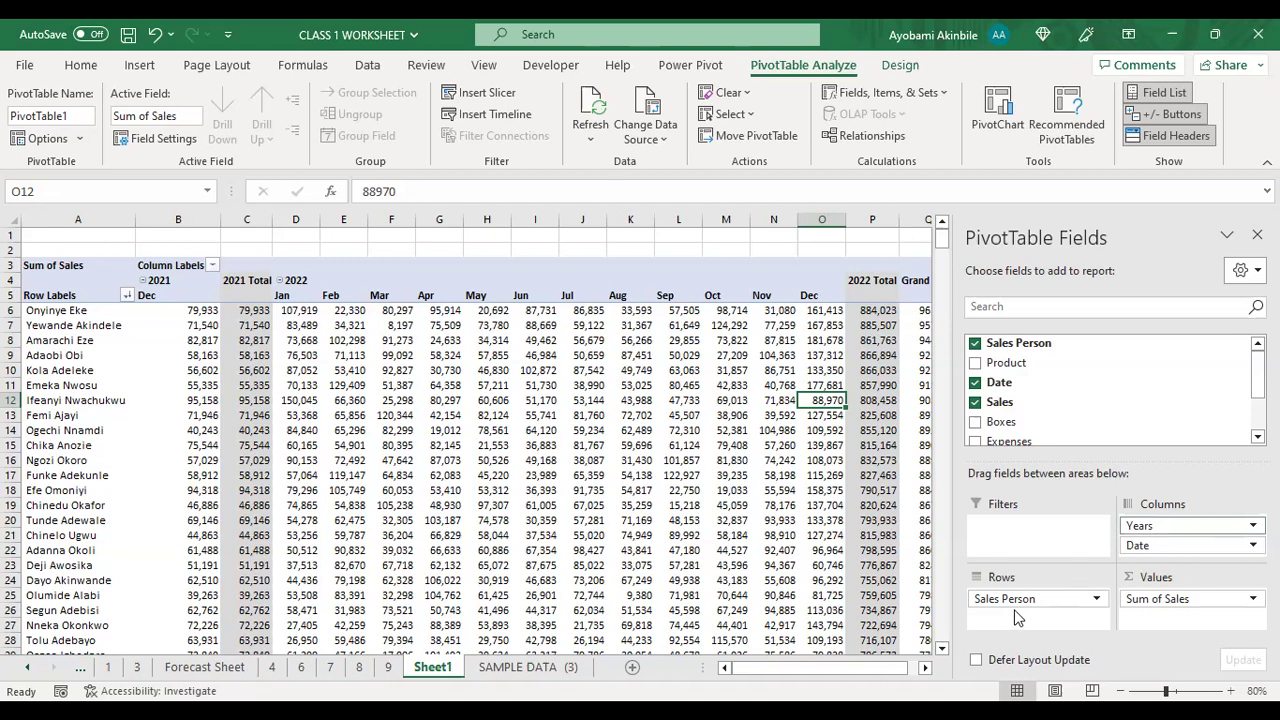
# Step: Remove Sales Person, Date and Years from the PivotTable, keeping only Sum of Sales
pyautogui.moveTo(1016, 598); pyautogui.dragTo(1100, 395)
pyautogui.moveTo(1140, 526); pyautogui.dragTo(1012, 612)
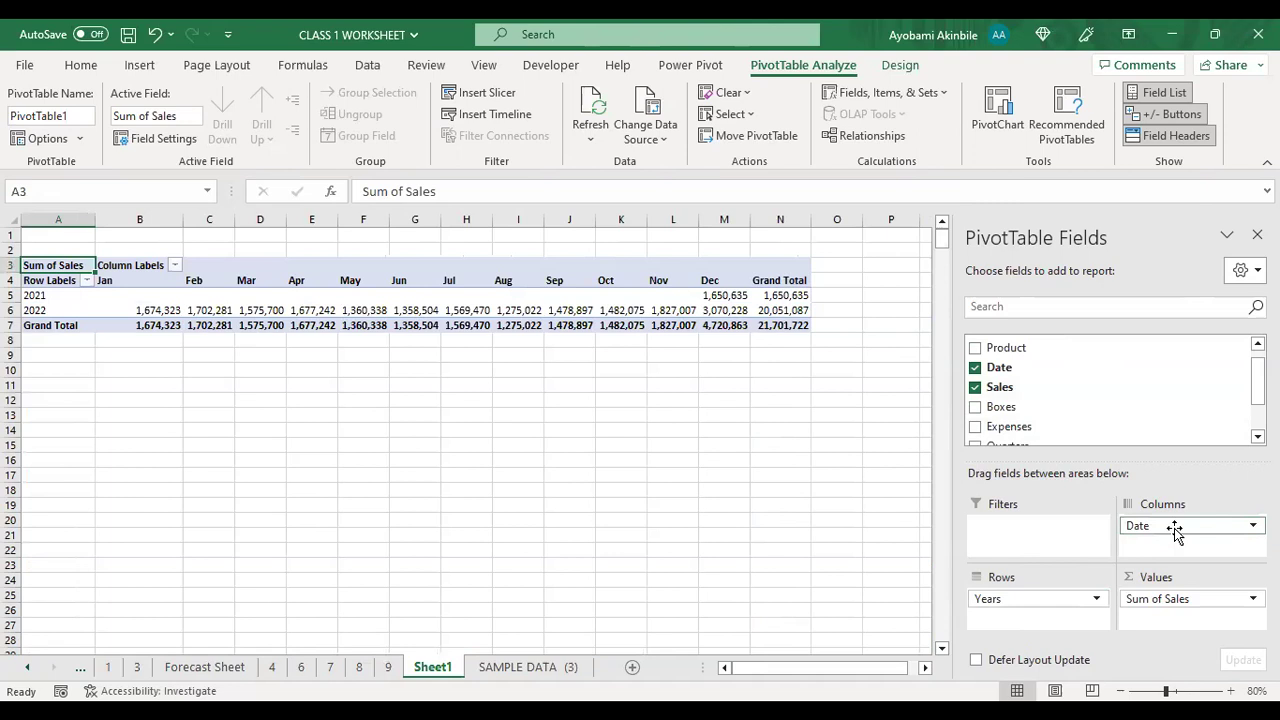
pyautogui.moveTo(1172, 530); pyautogui.dragTo(1100, 405)
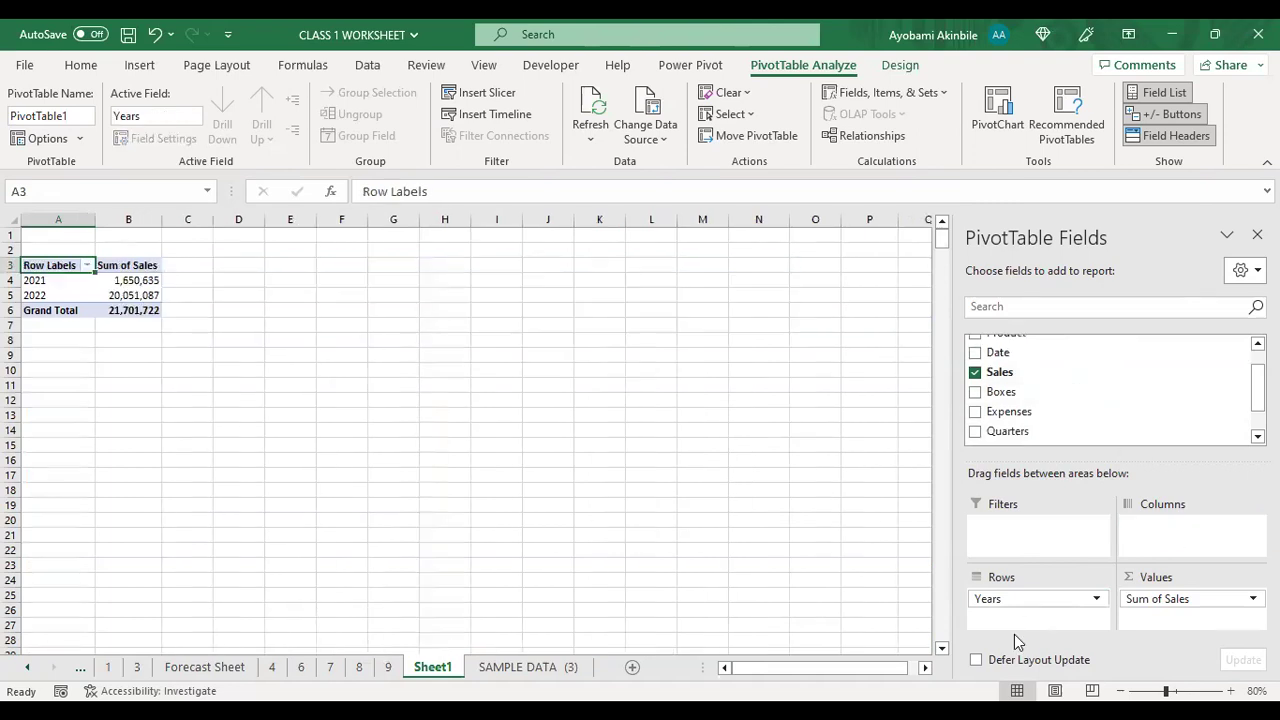
pyautogui.moveTo(1014, 600); pyautogui.dragTo(1049, 366)
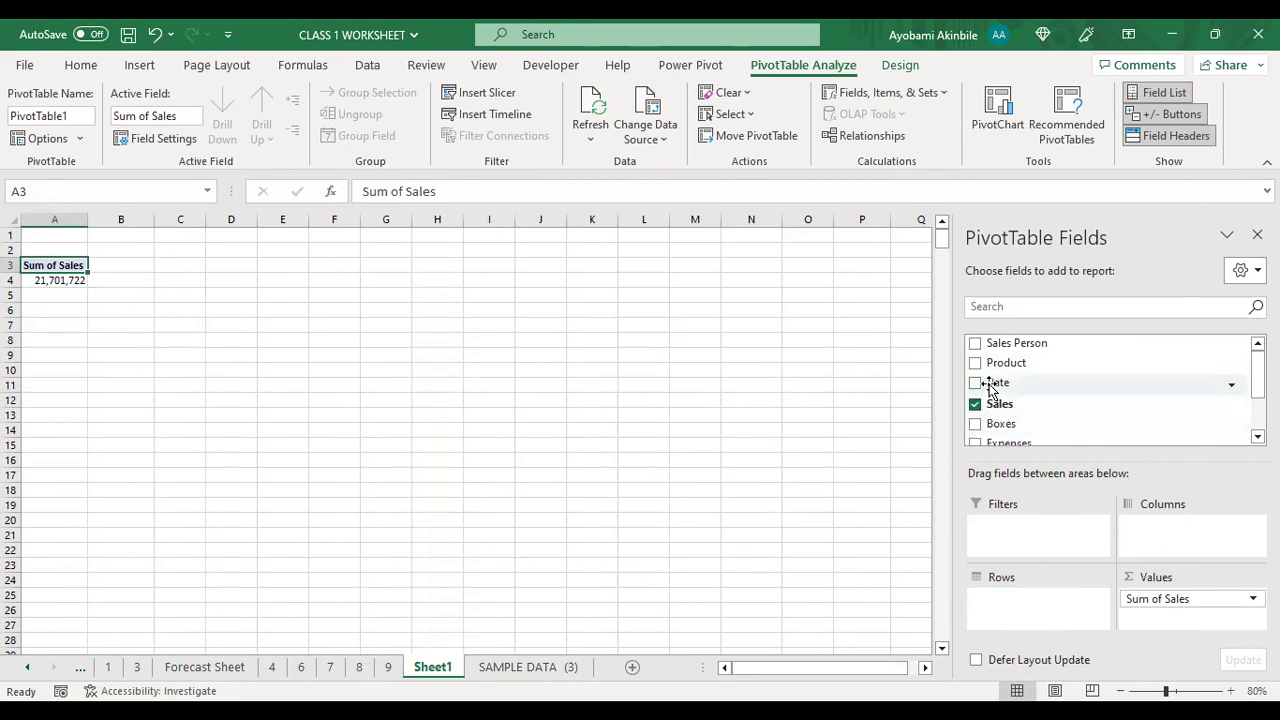
# Step: Add the Date field to the PivotTable's rows and expand the 2021 group
pyautogui.moveTo(990, 388); pyautogui.dragTo(990, 603)
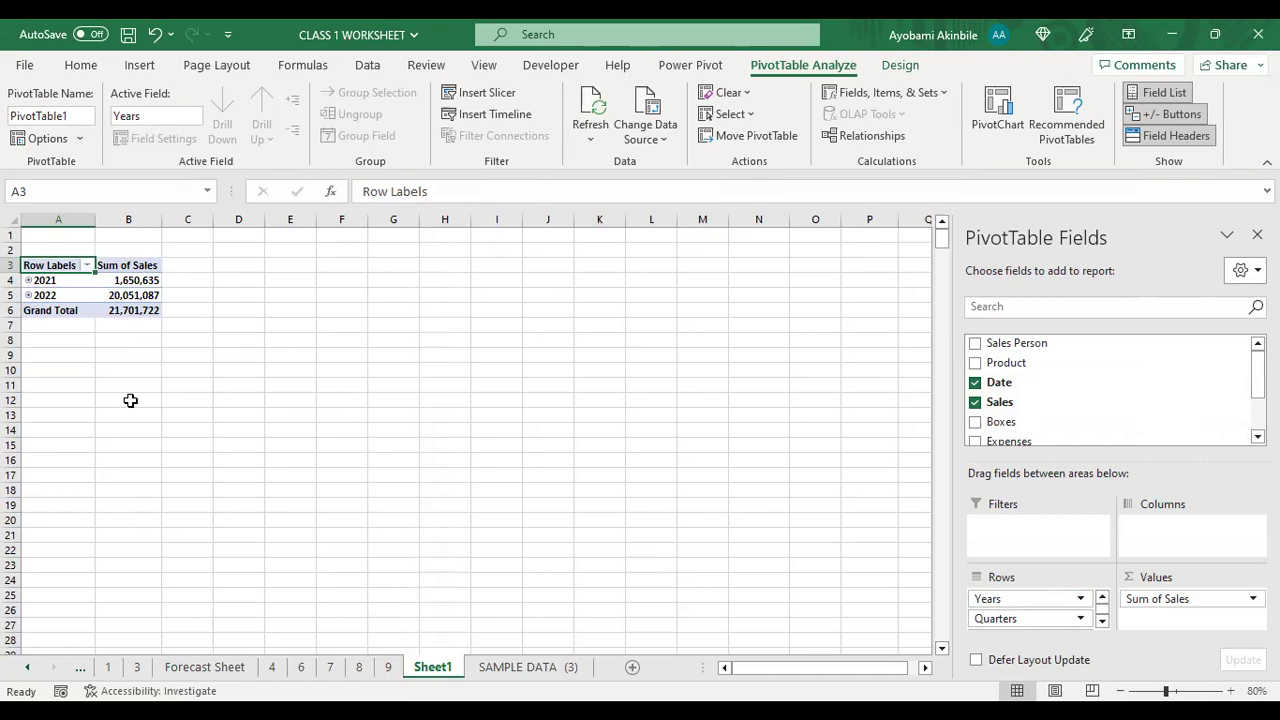
pyautogui.click(28, 281)
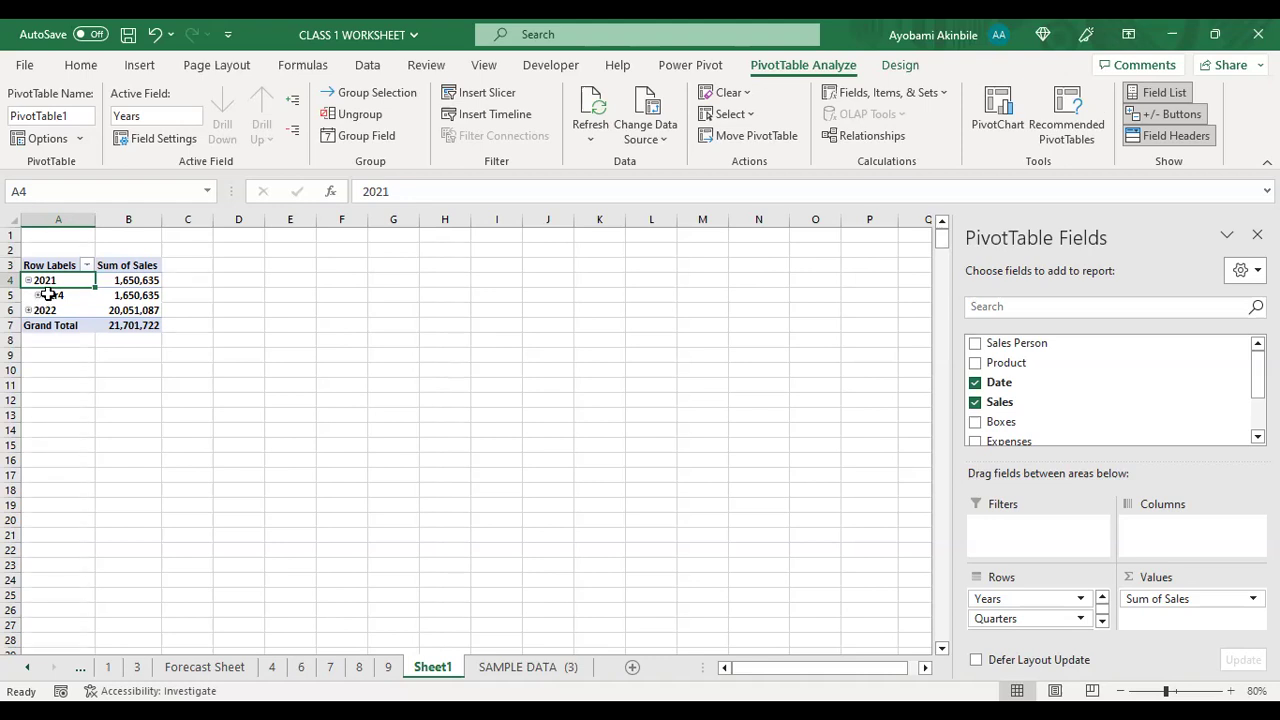
# Step: Arrange the PivotTable Fields pane with the fields section and areas section side by side
pyautogui.click(1102, 622)
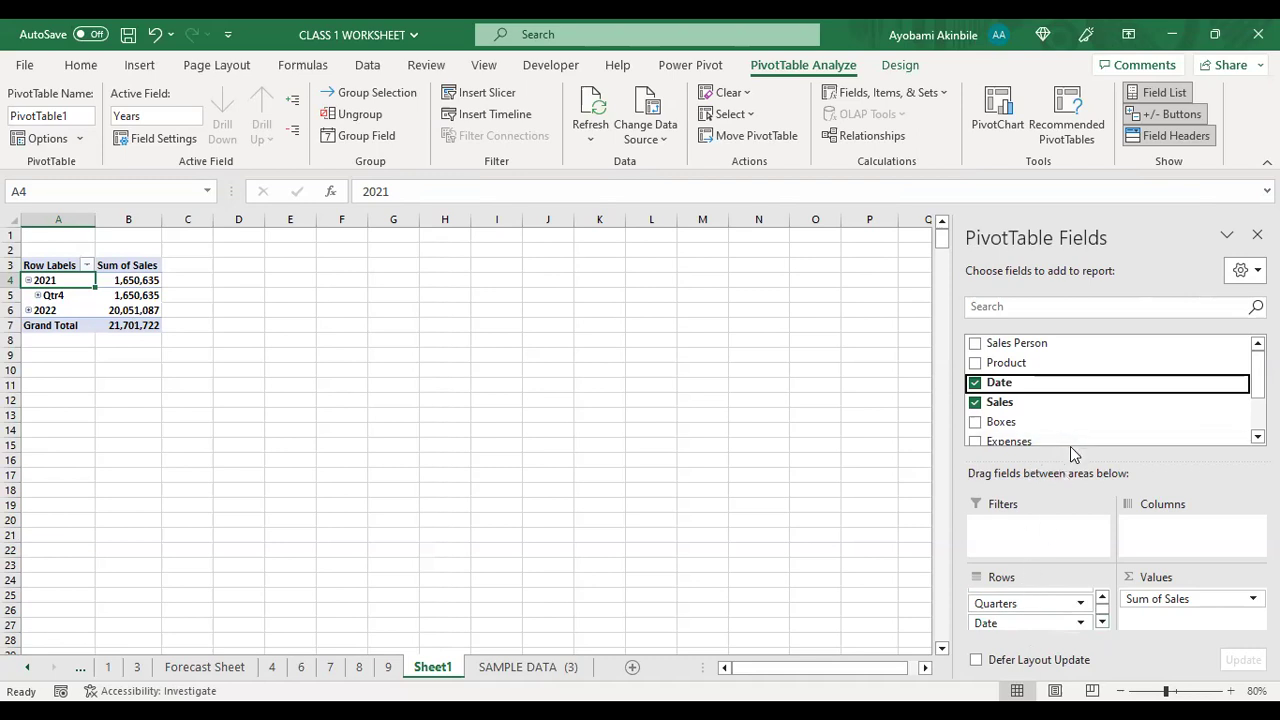
pyautogui.click(1244, 270)
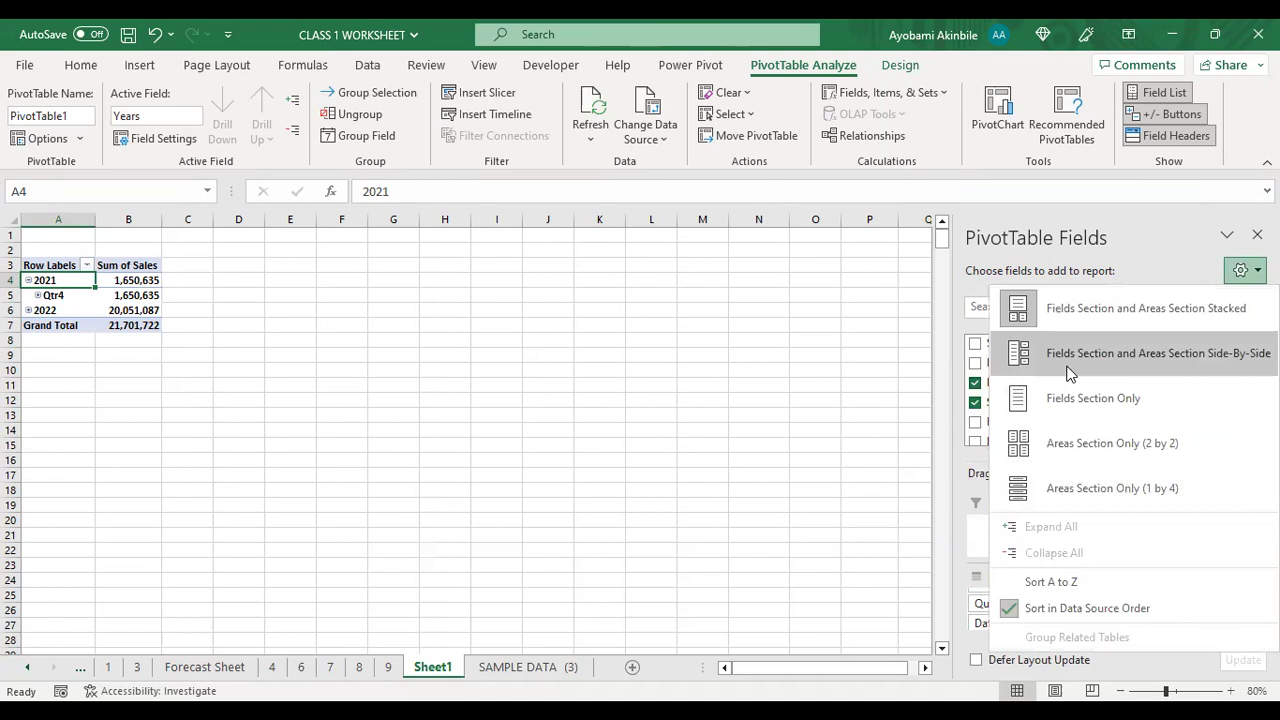
pyautogui.click(1068, 372)
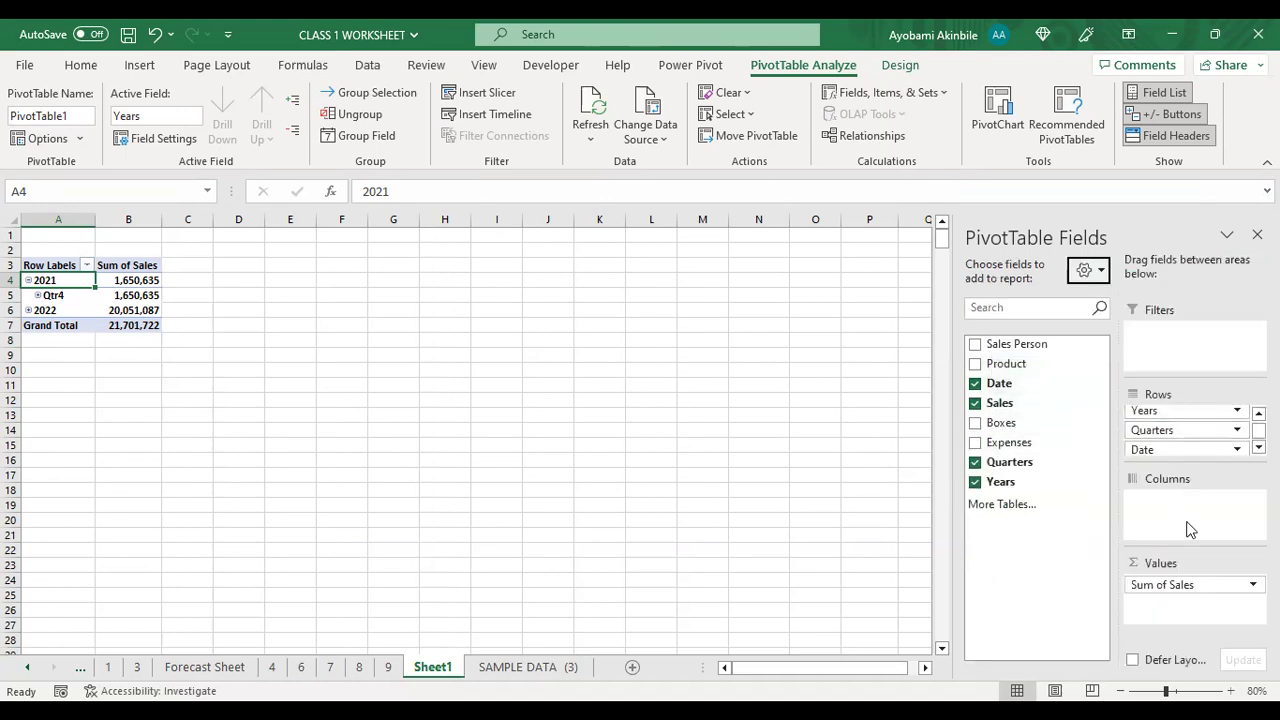
# Step: Remove Quarters from the rows and expand the 2022 group to its months
pyautogui.click(1259, 447)
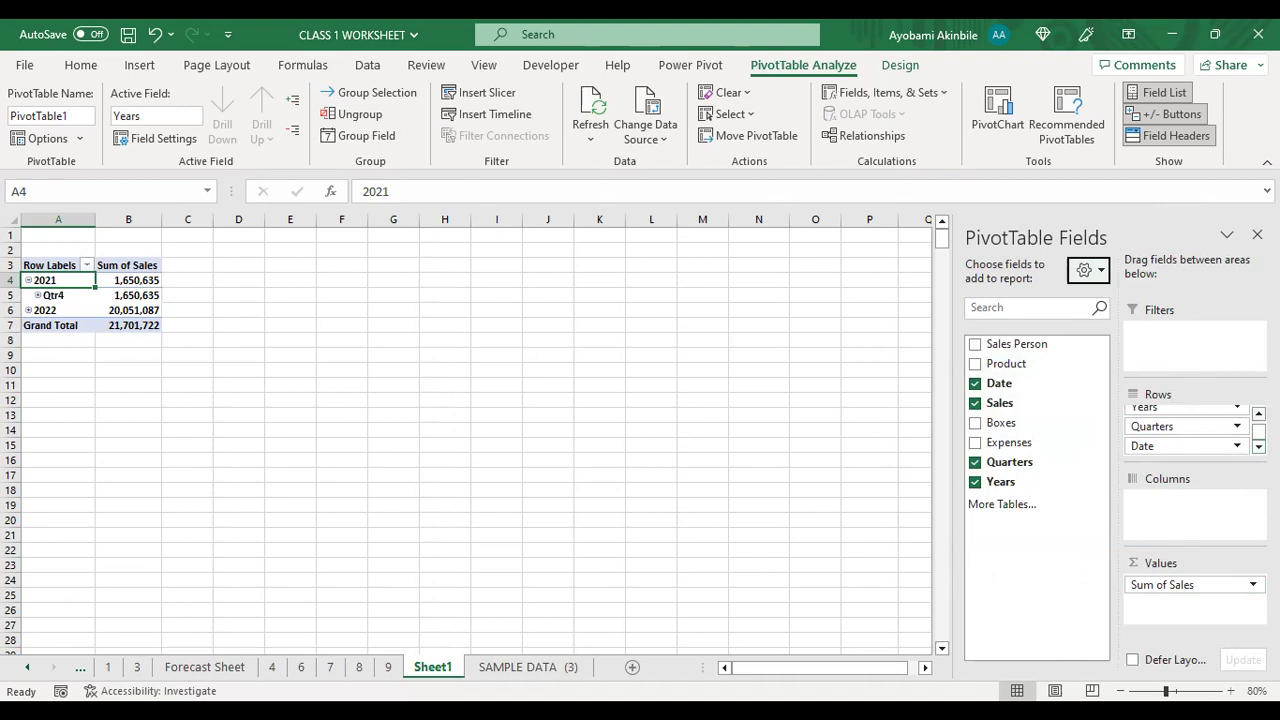
pyautogui.moveTo(1197, 426); pyautogui.dragTo(1052, 428)
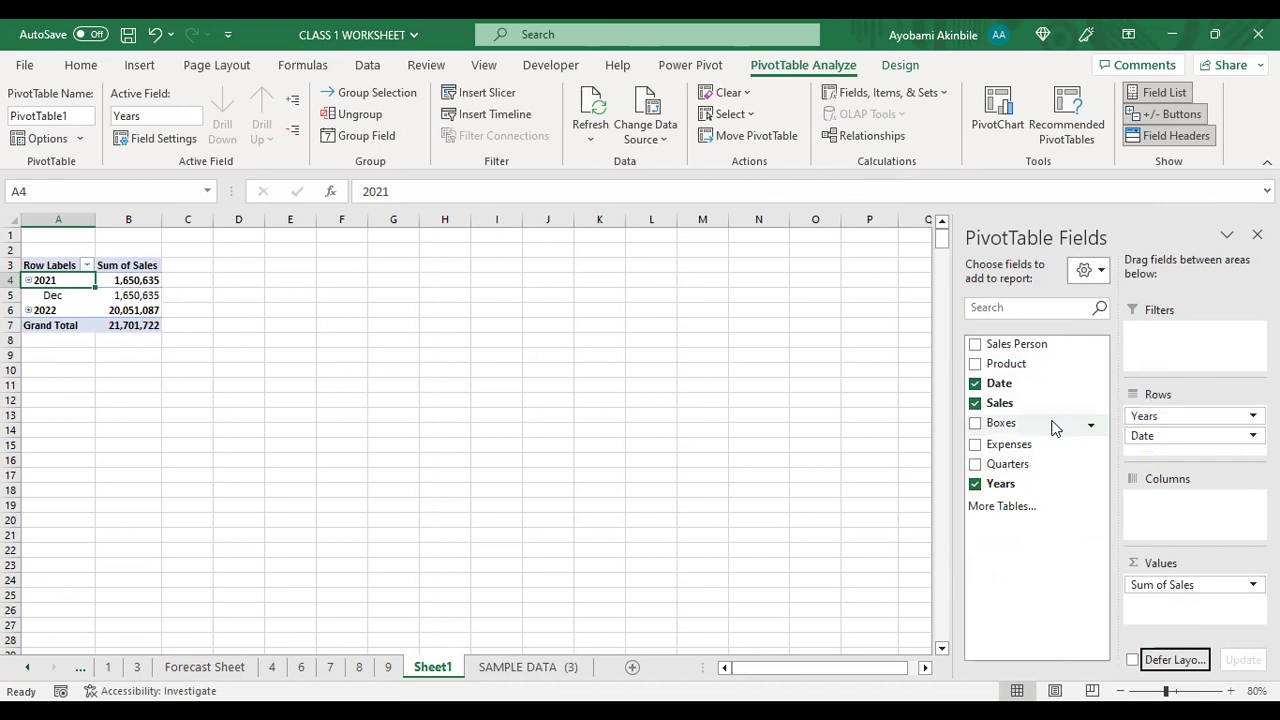
pyautogui.click(29, 311)
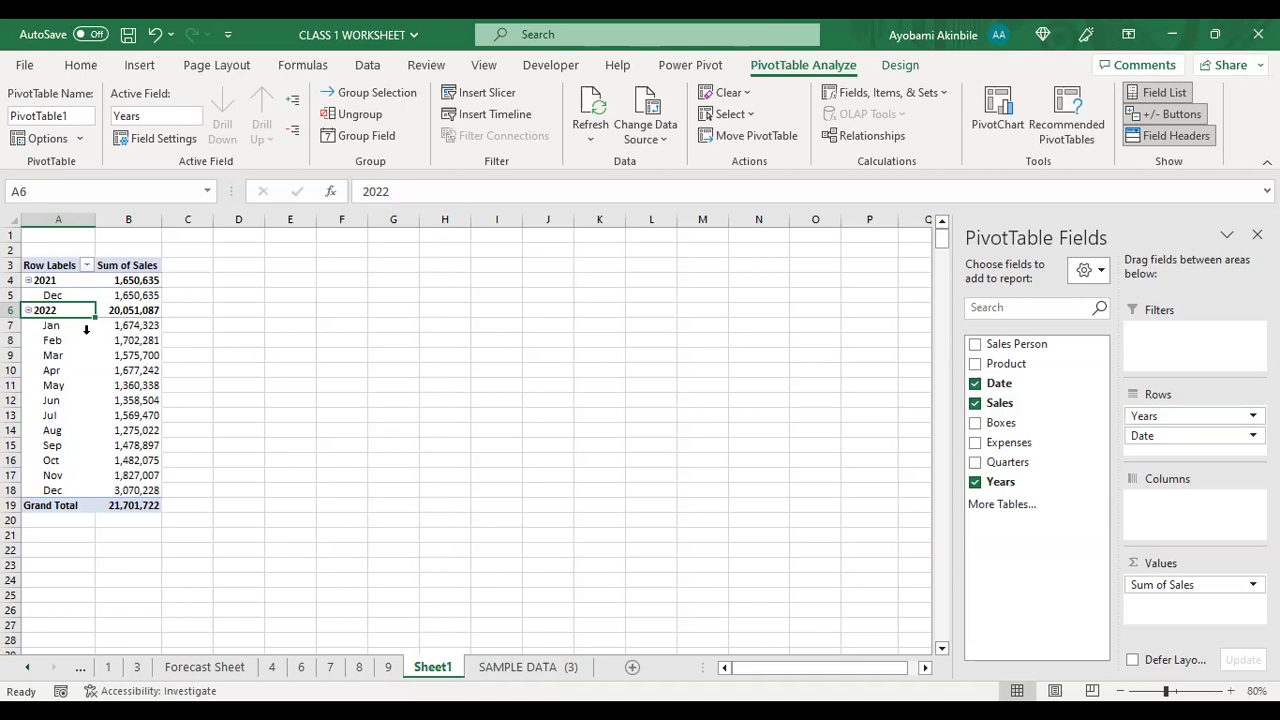
# Step: Try the Outline Form report layout on the PivotTable and return it to Compact Form
pyautogui.click(905, 67)
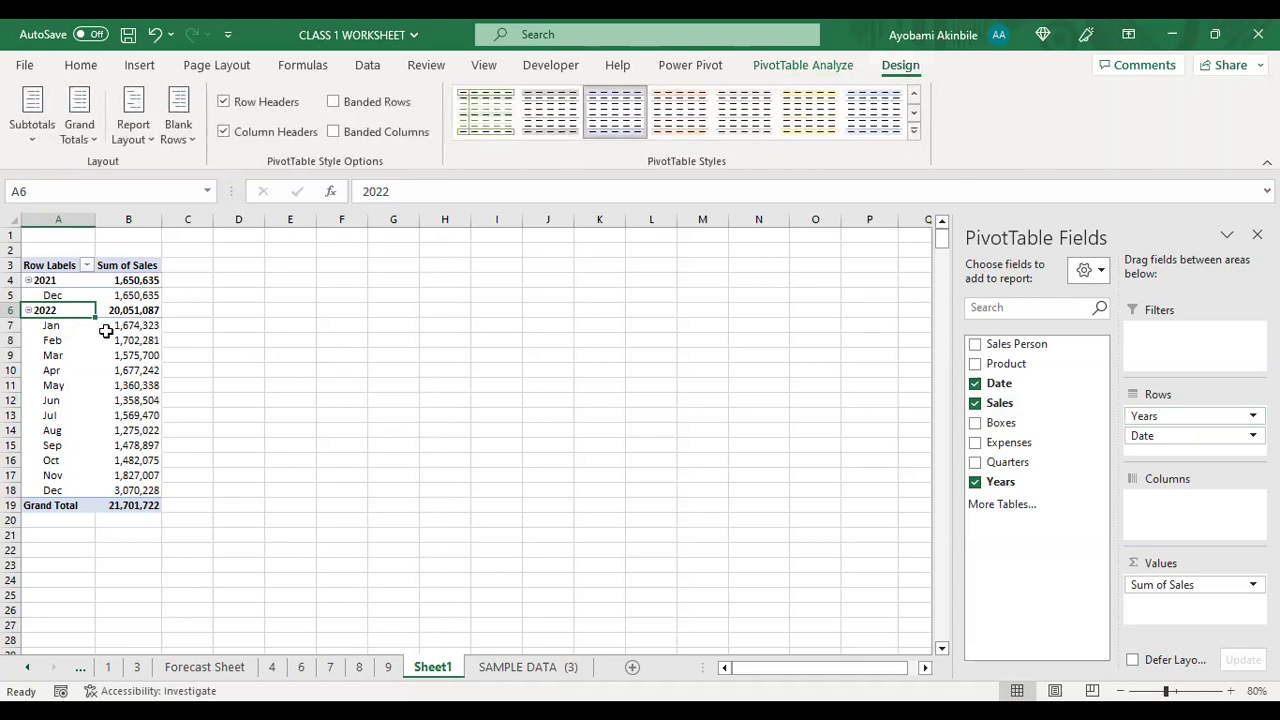
pyautogui.moveTo(108, 333)
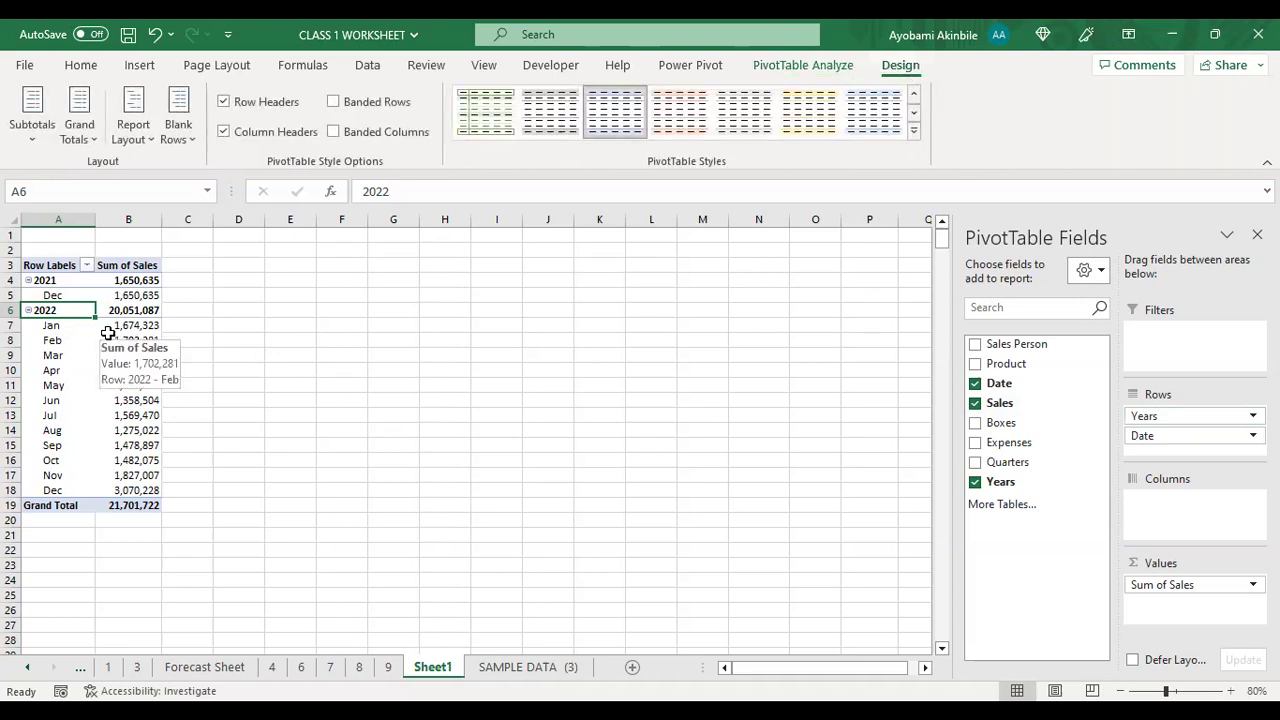
pyautogui.click(153, 135)
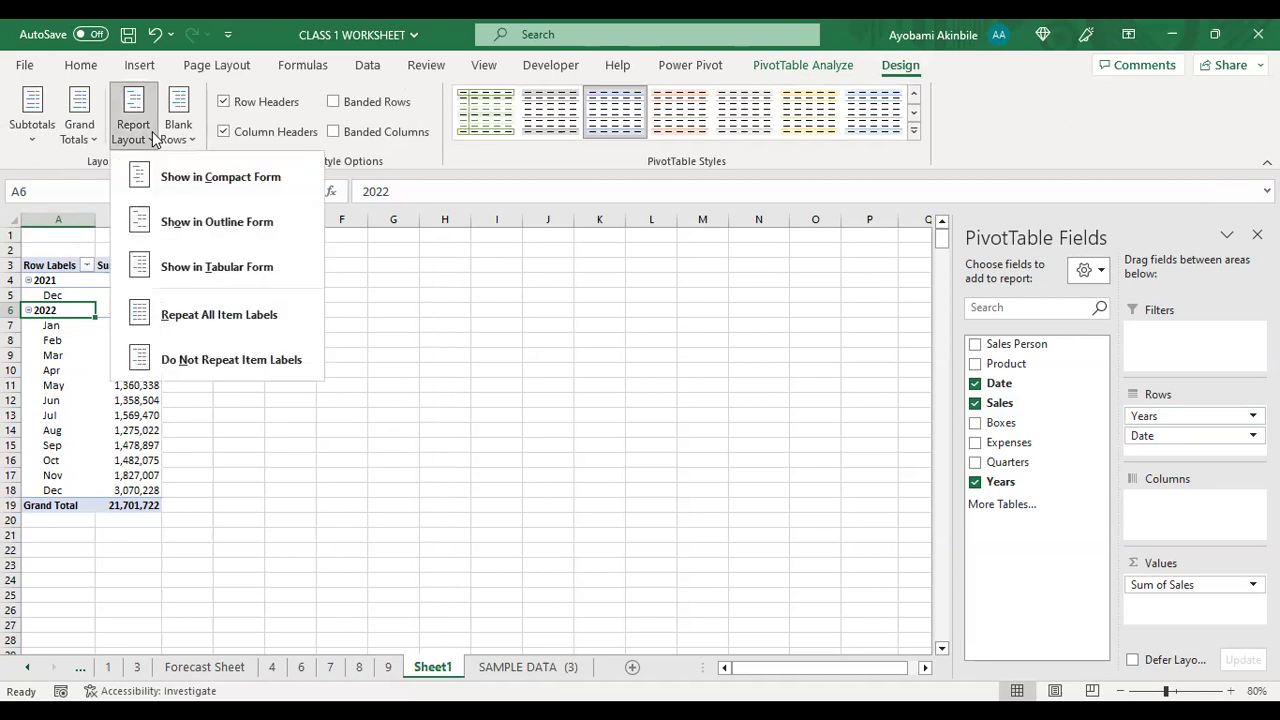
pyautogui.click(71, 434)
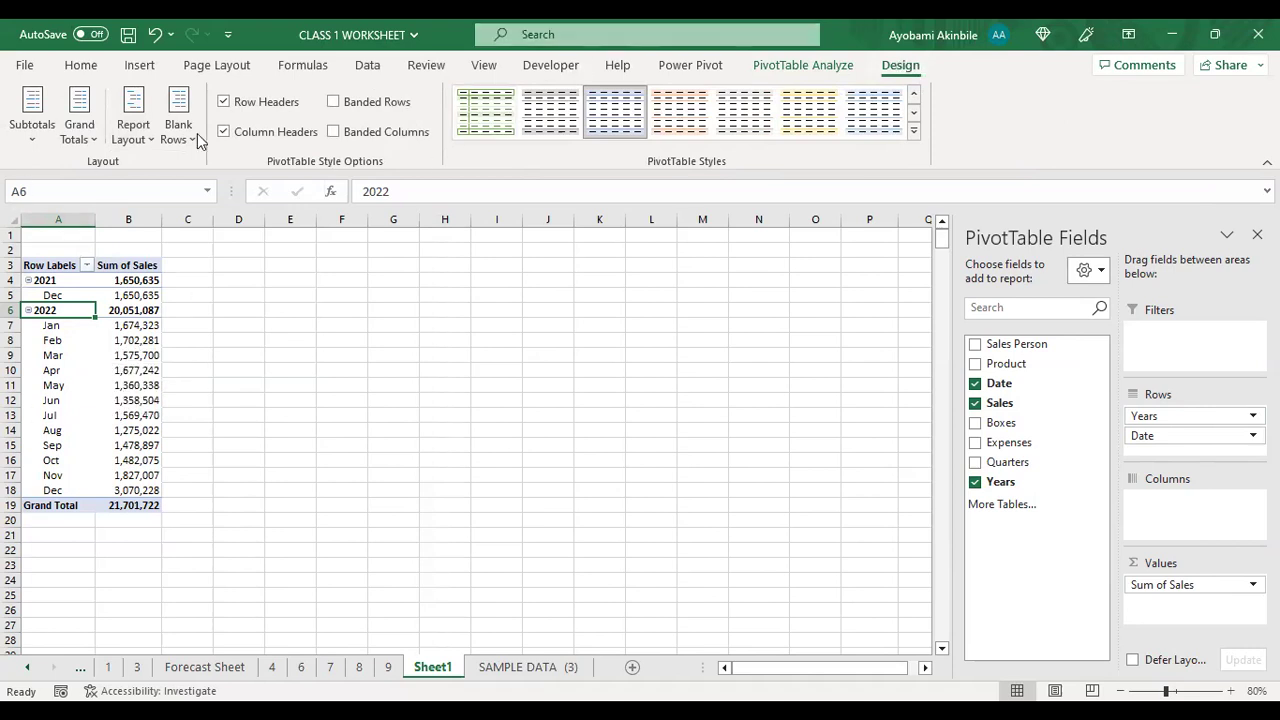
pyautogui.click(143, 143)
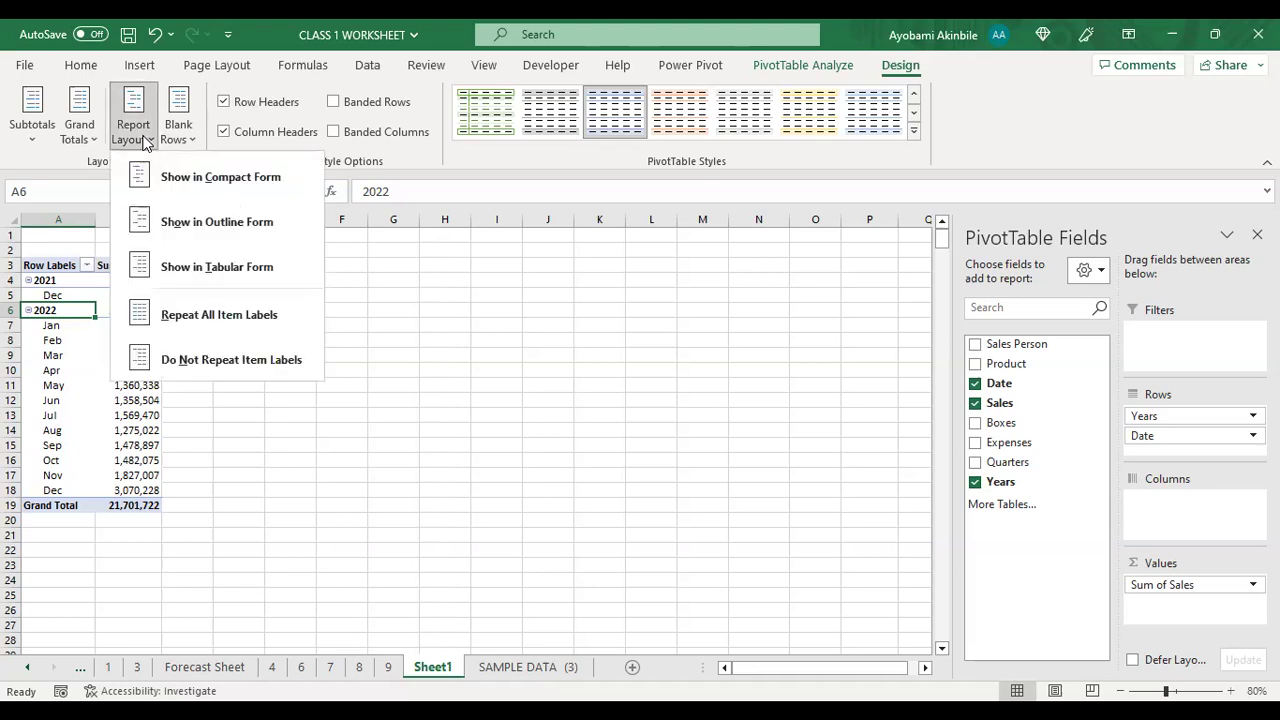
pyautogui.click(186, 224)
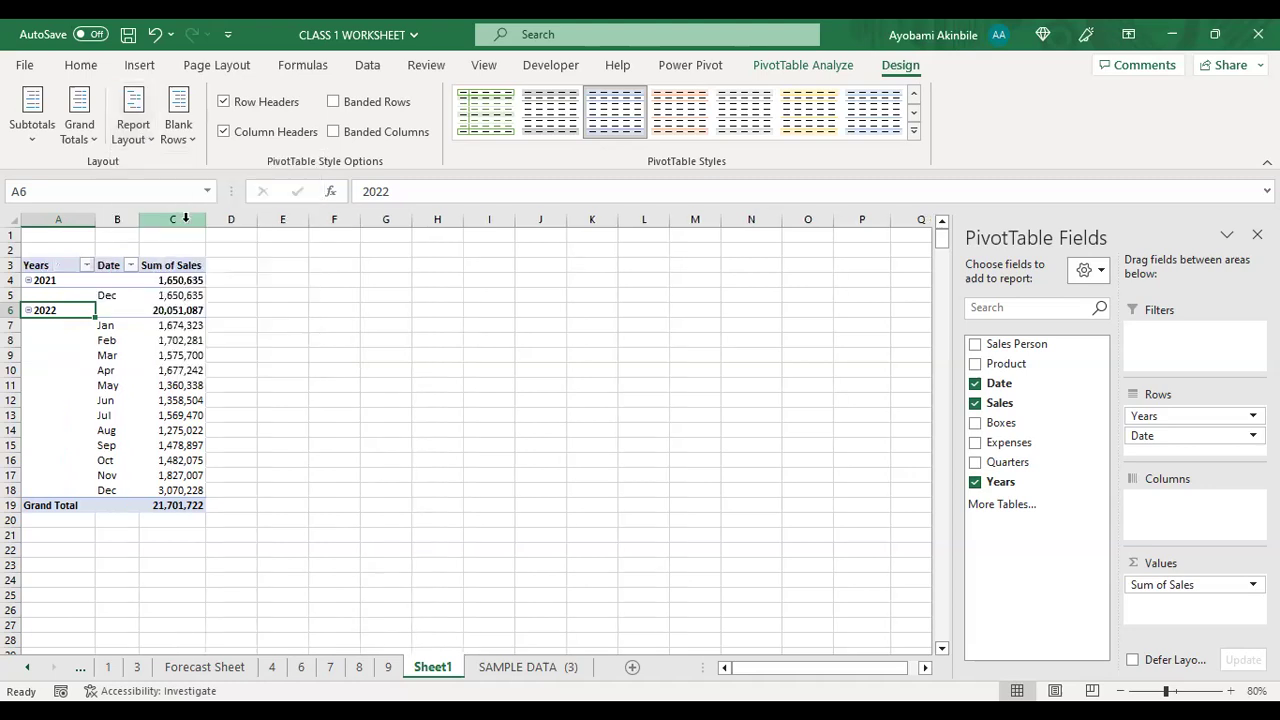
pyautogui.click(141, 131)
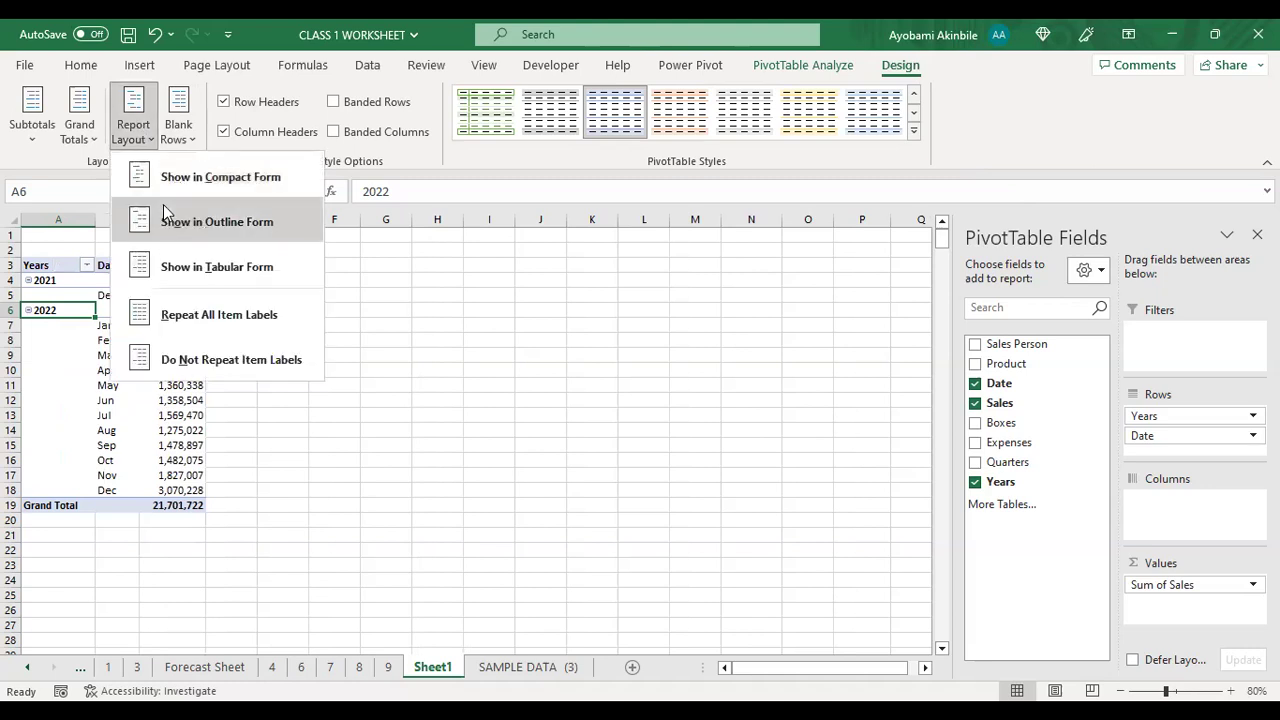
pyautogui.click(186, 179)
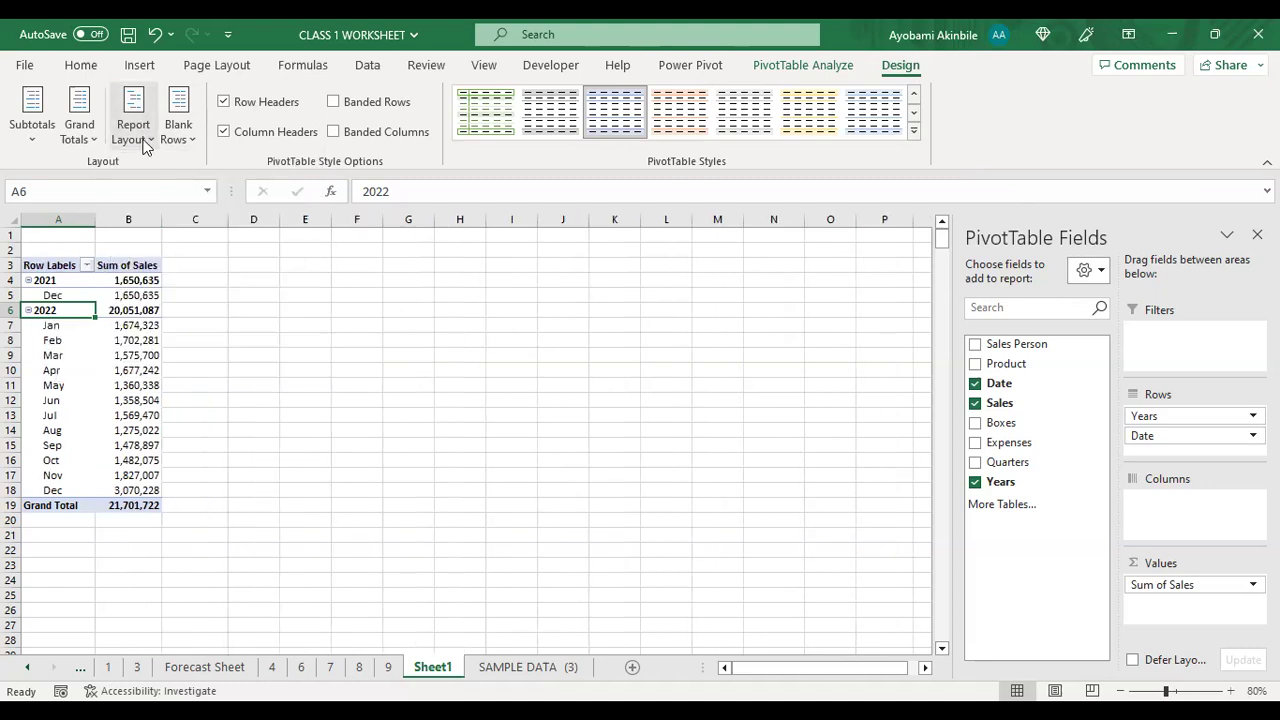
# Step: Show the PivotTable in Tabular Form and repeat all item labels so each month row carries its year
pyautogui.click(142, 145)
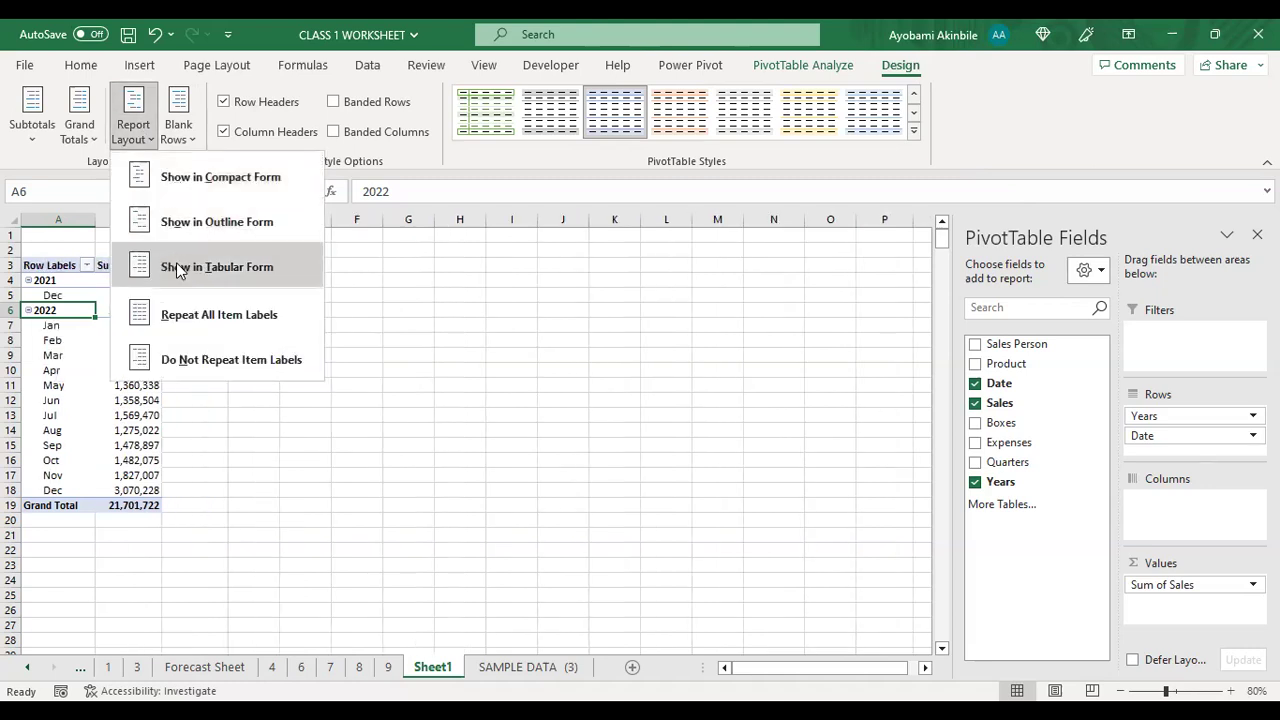
pyautogui.click(178, 269)
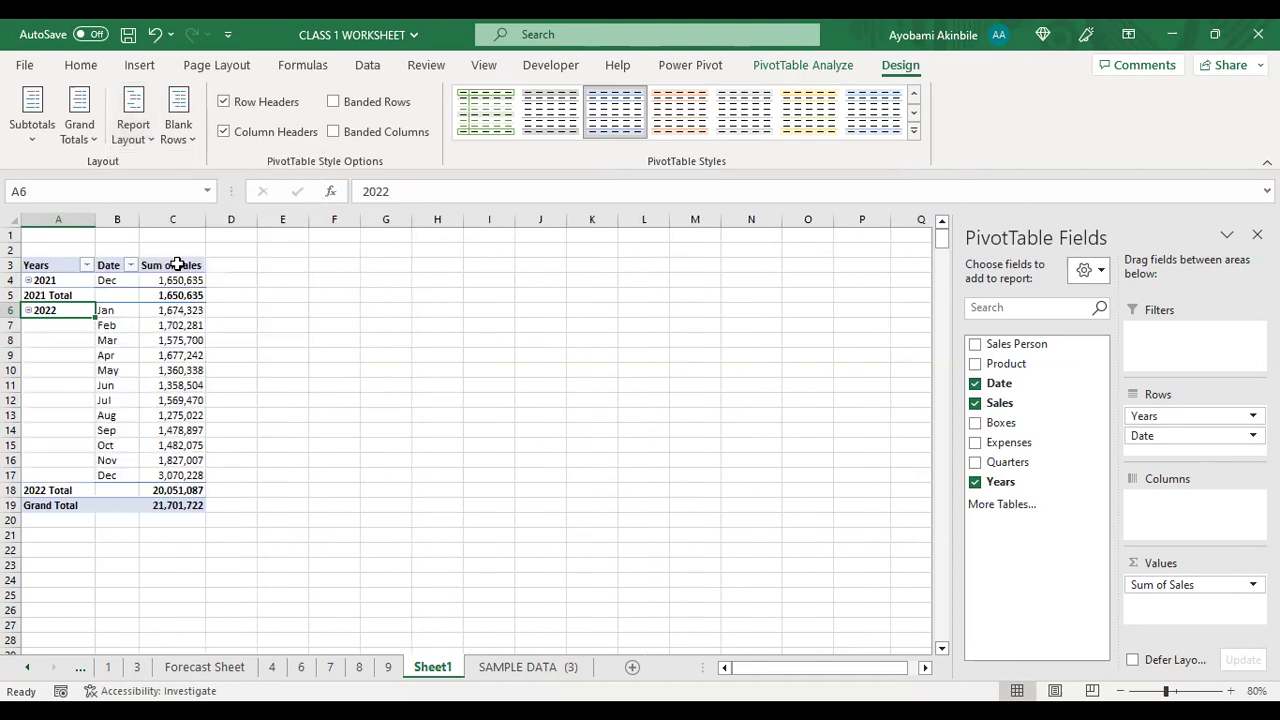
pyautogui.click(142, 147)
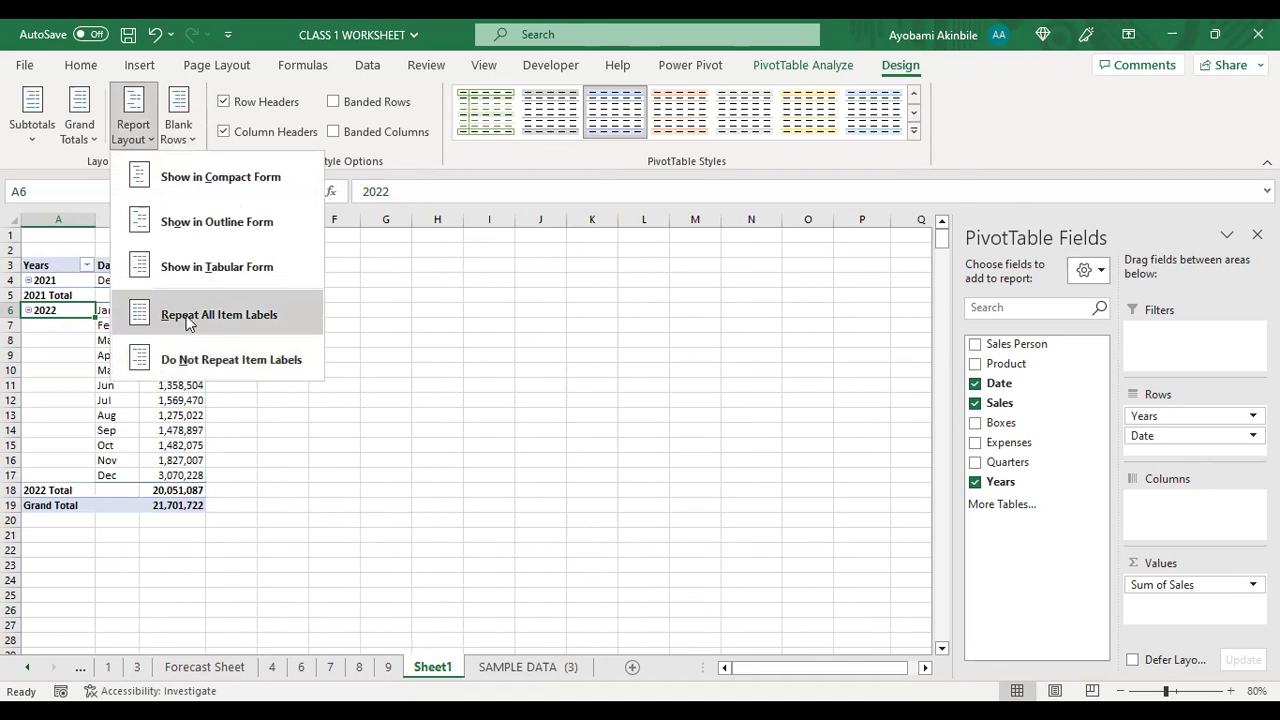
pyautogui.click(52, 318)
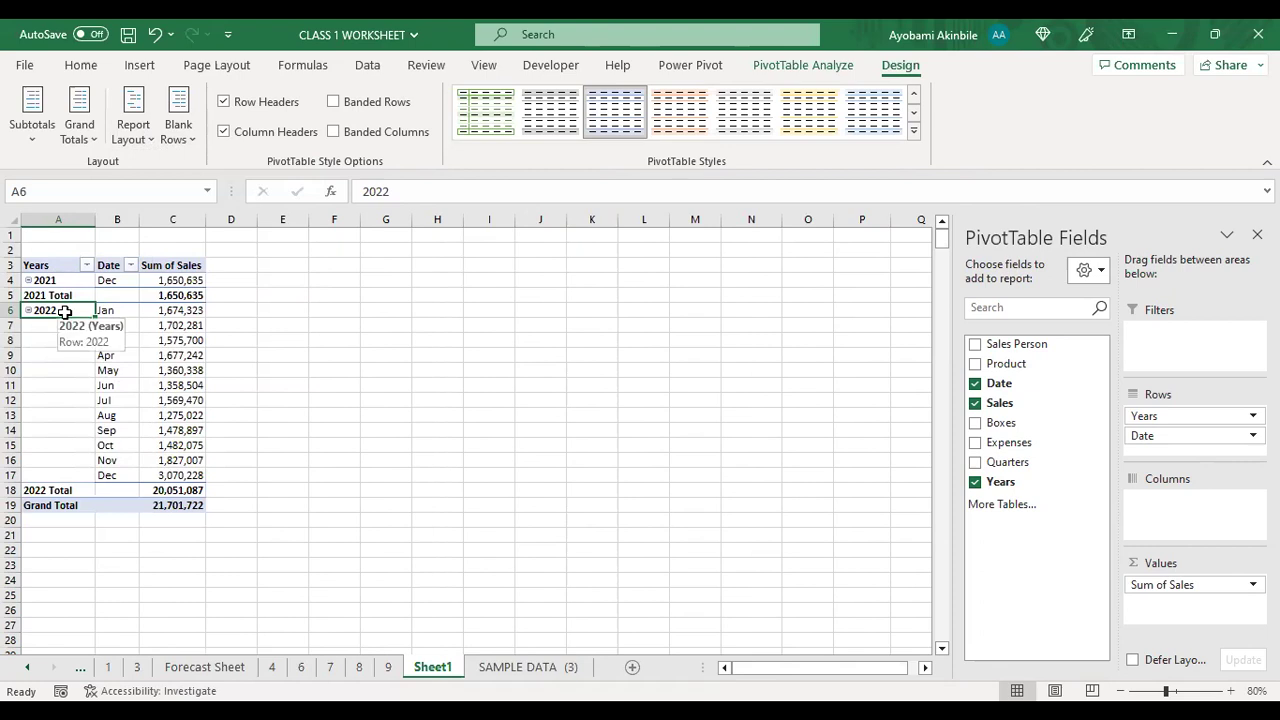
pyautogui.click(150, 137)
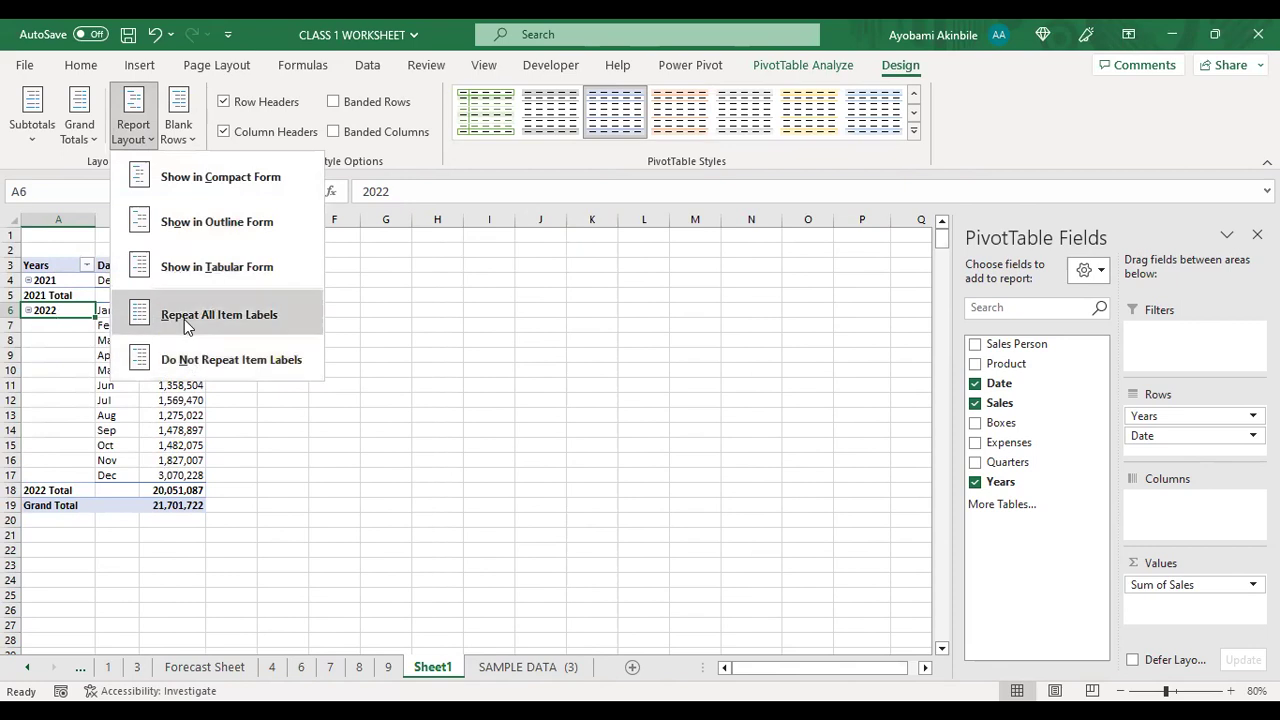
pyautogui.click(183, 316)
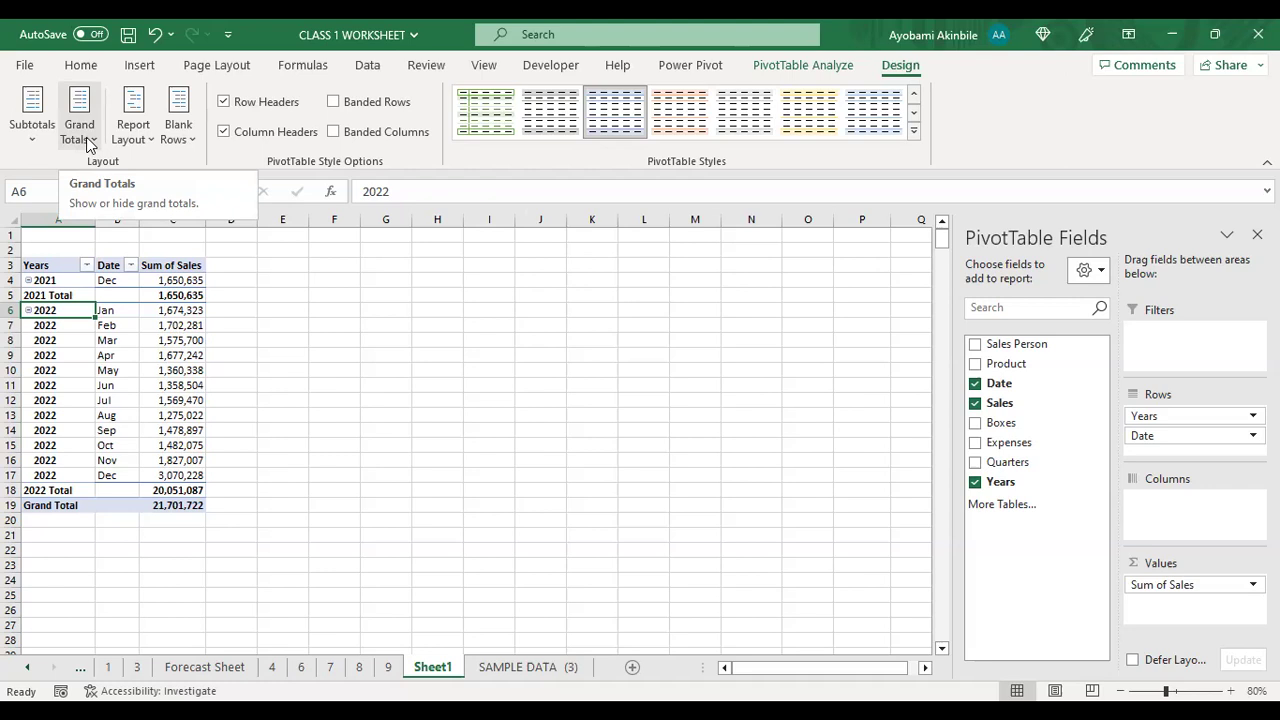
# Step: Turn off subtotals in the PivotTable so no year total rows are shown
pyautogui.click(32, 140)
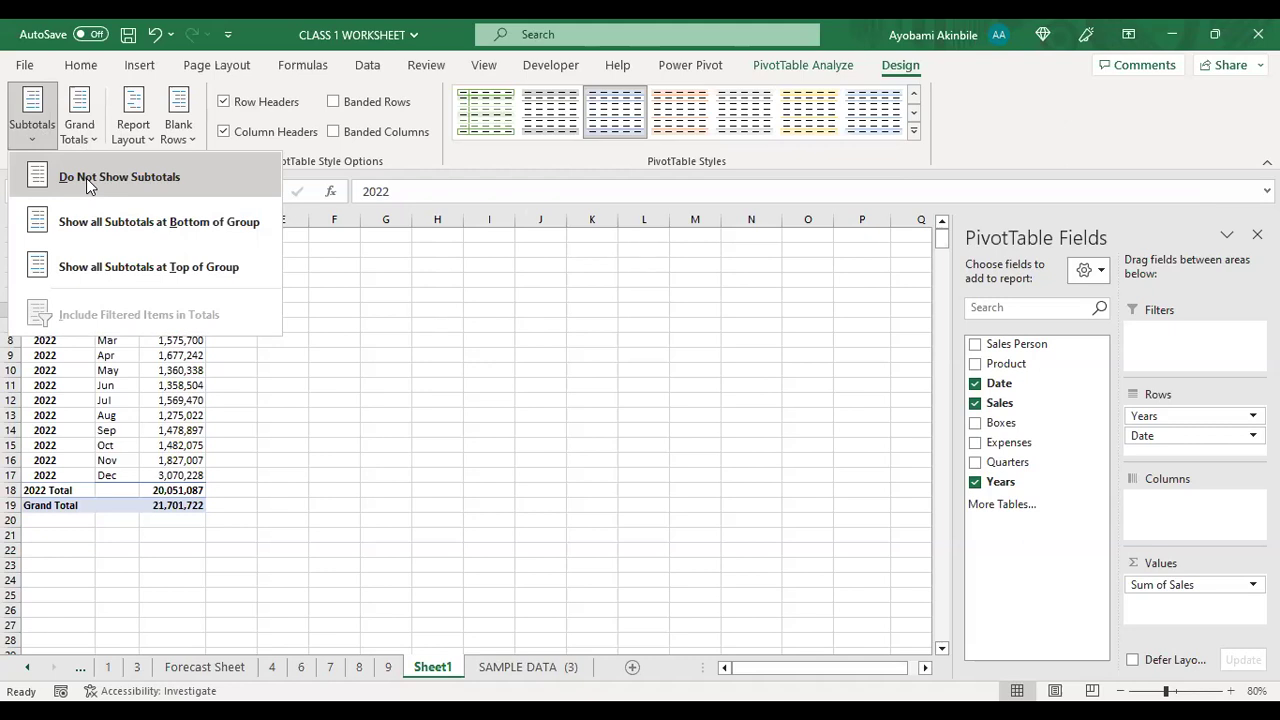
pyautogui.click(88, 180)
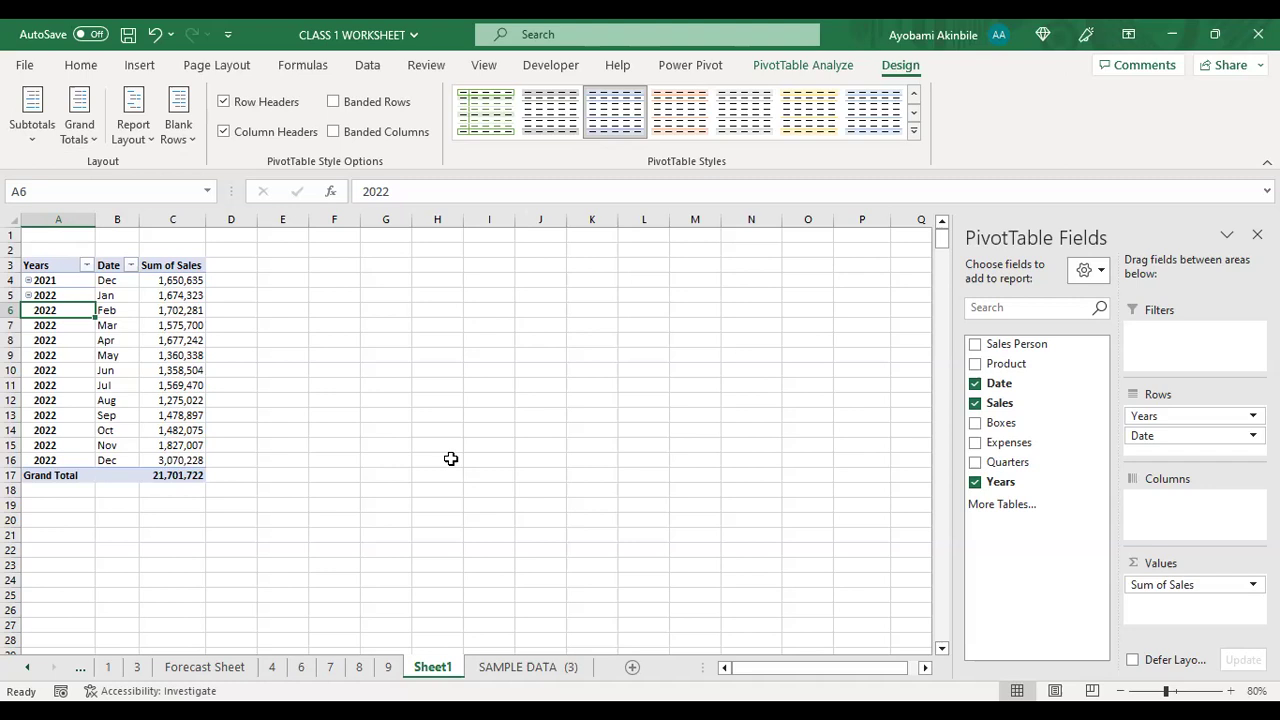
pyautogui.click(116, 356)
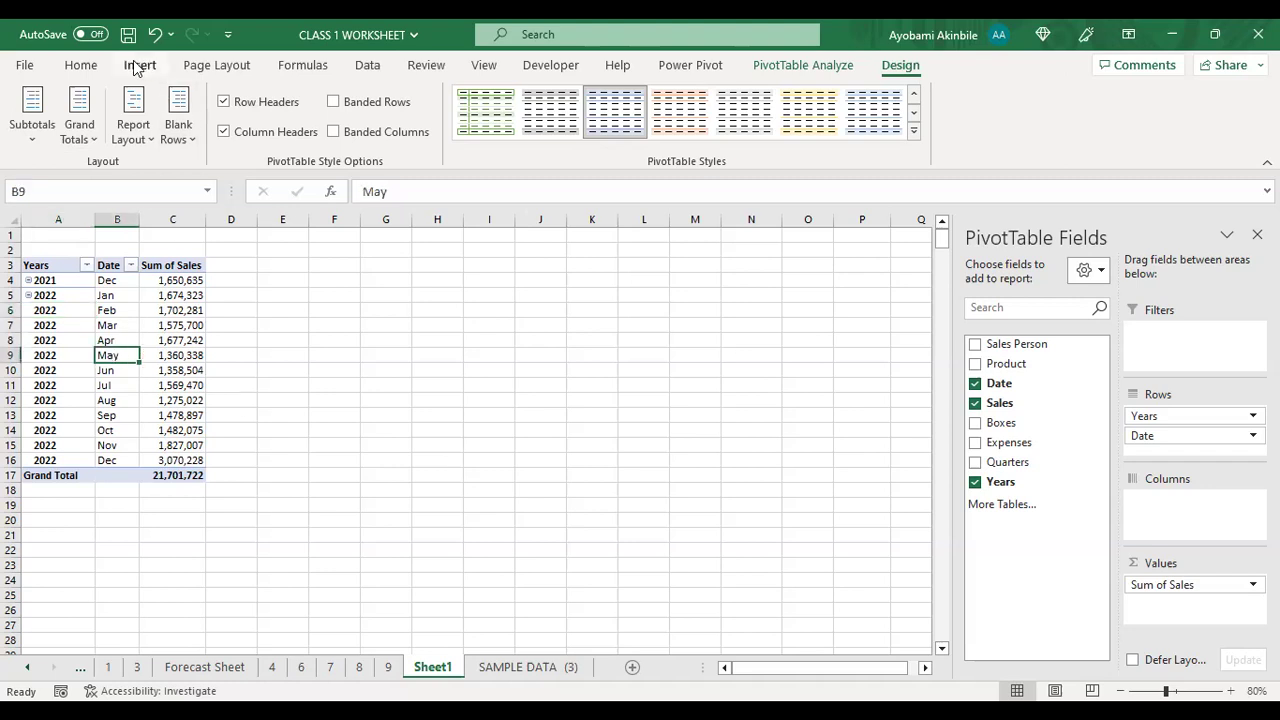
pyautogui.click(84, 64)
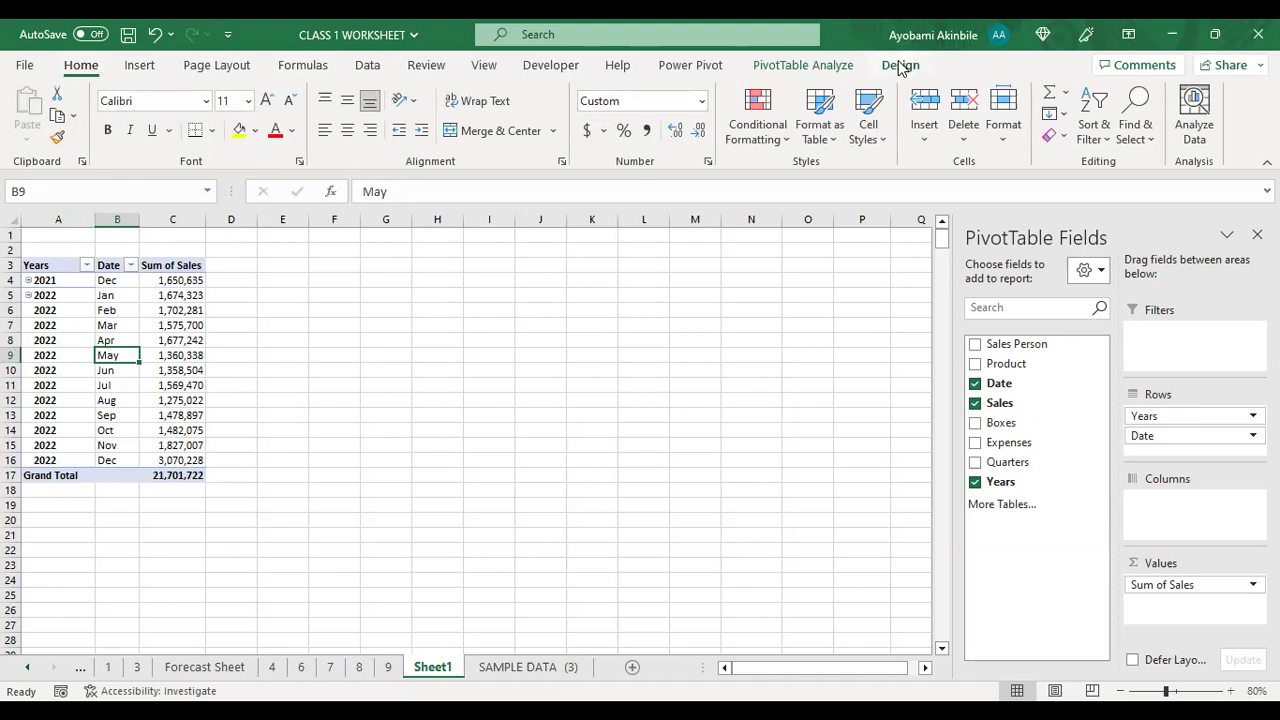
pyautogui.click(139, 64)
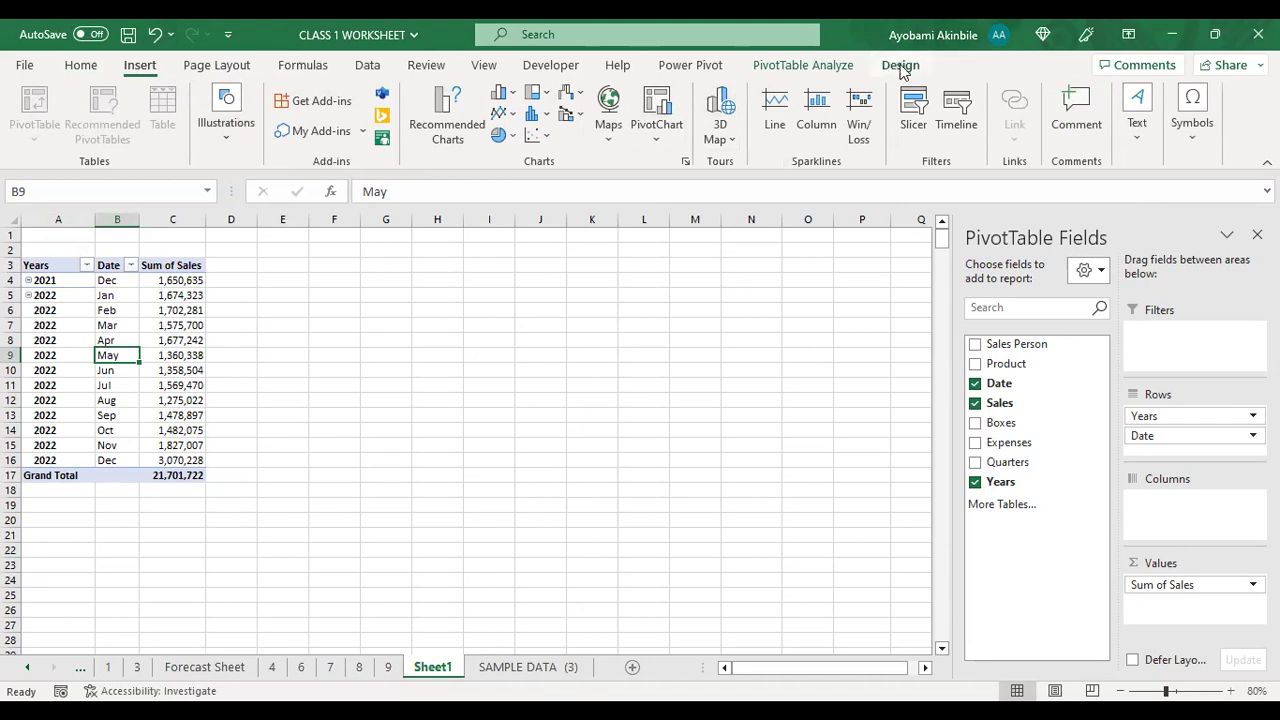
pyautogui.click(901, 66)
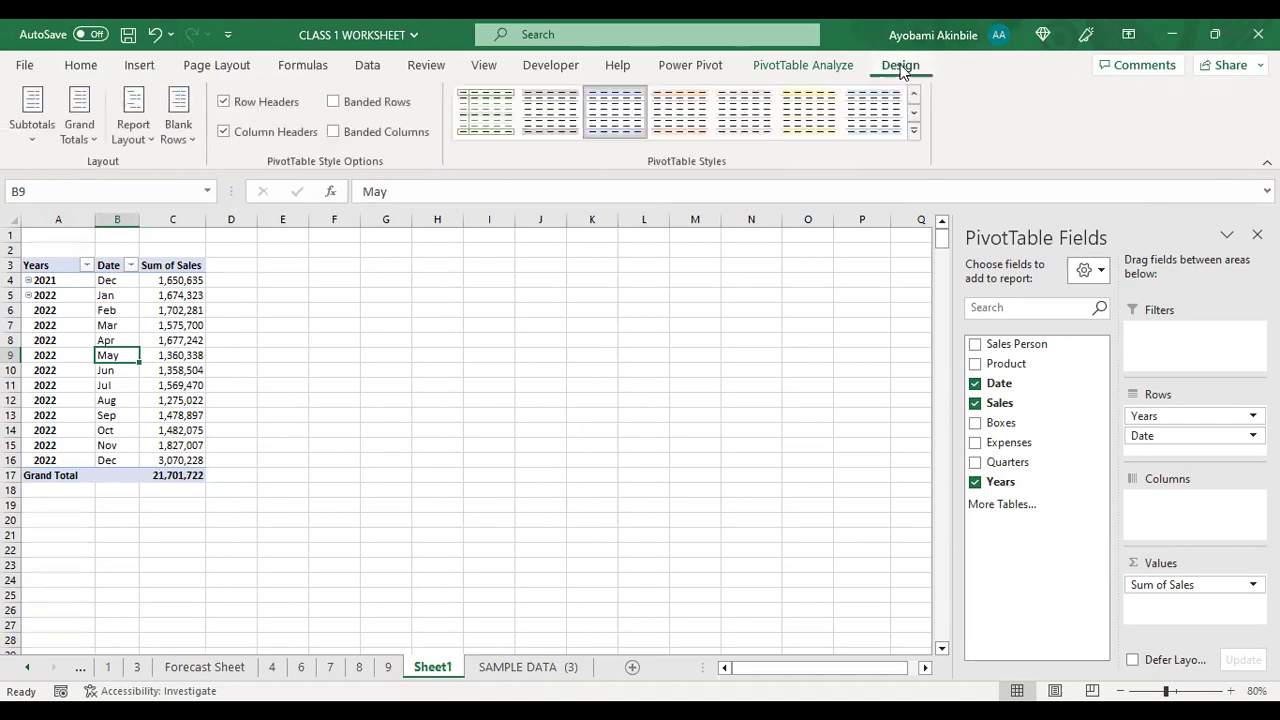
pyautogui.click(811, 68)
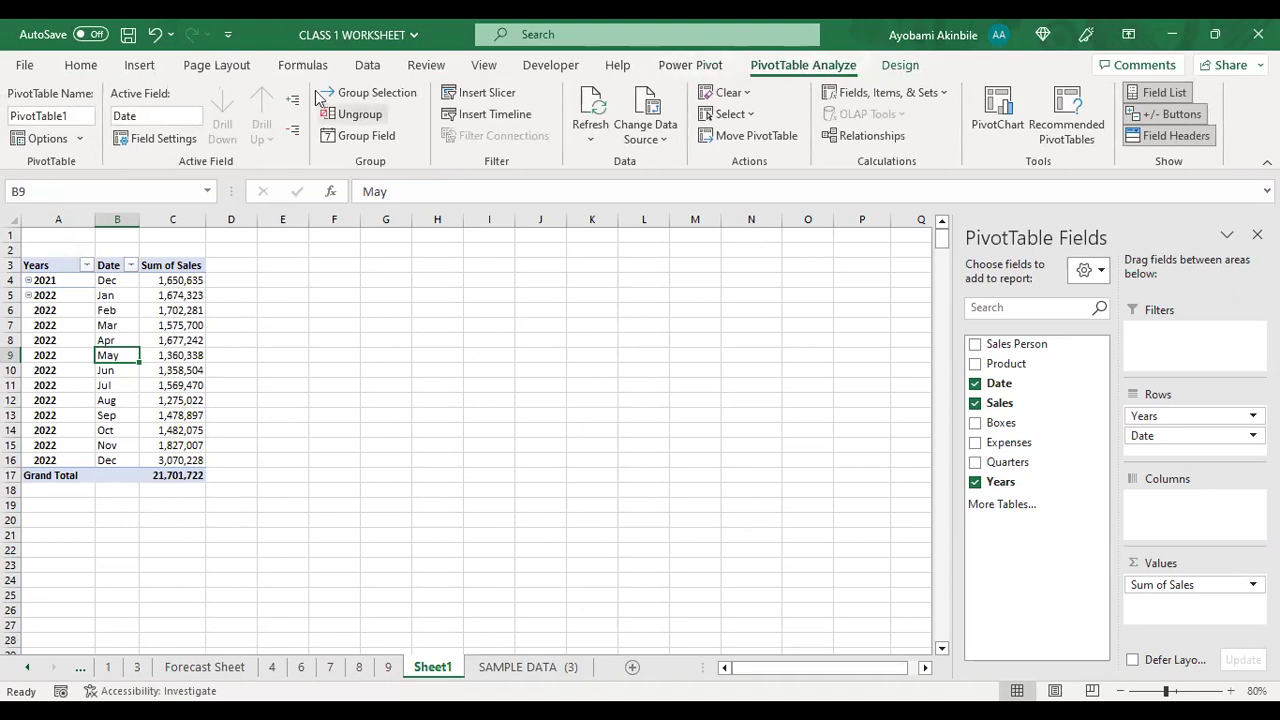
# Step: Insert a Clustered Column PivotChart from the PivotTable and enlarge it to cover about E2 to P22
pyautogui.click(135, 66)
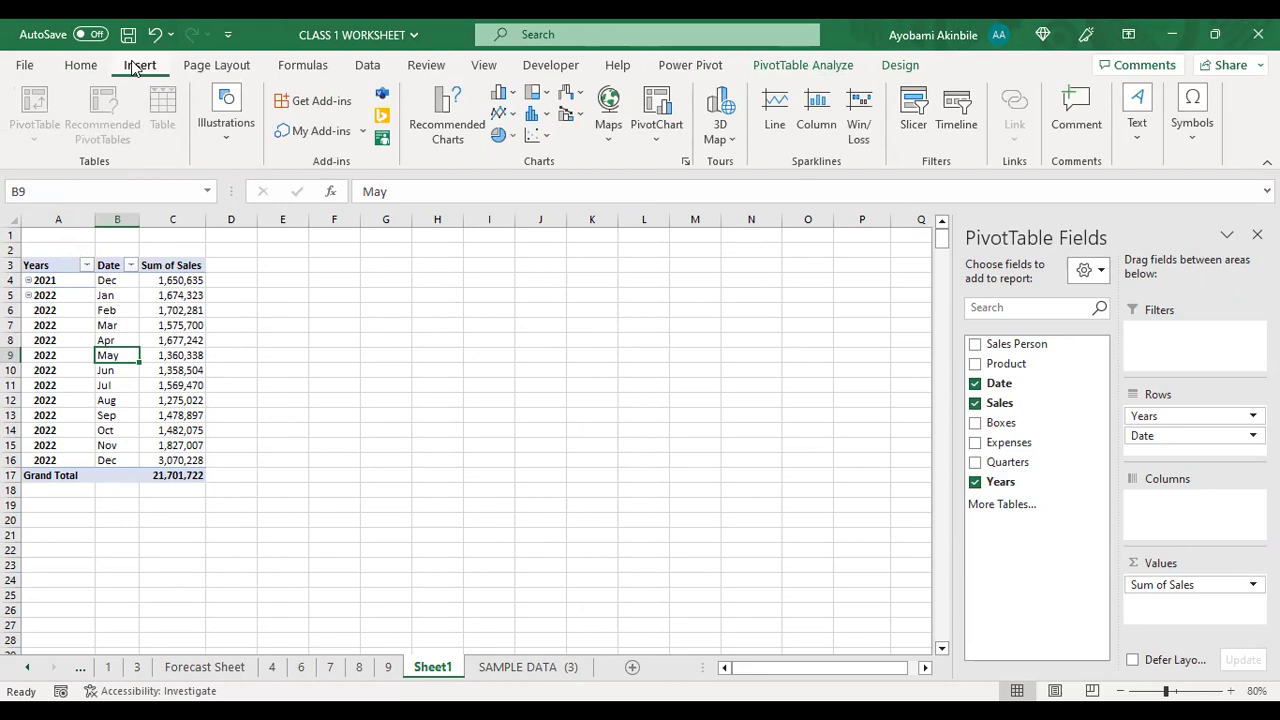
pyautogui.click(62, 370)
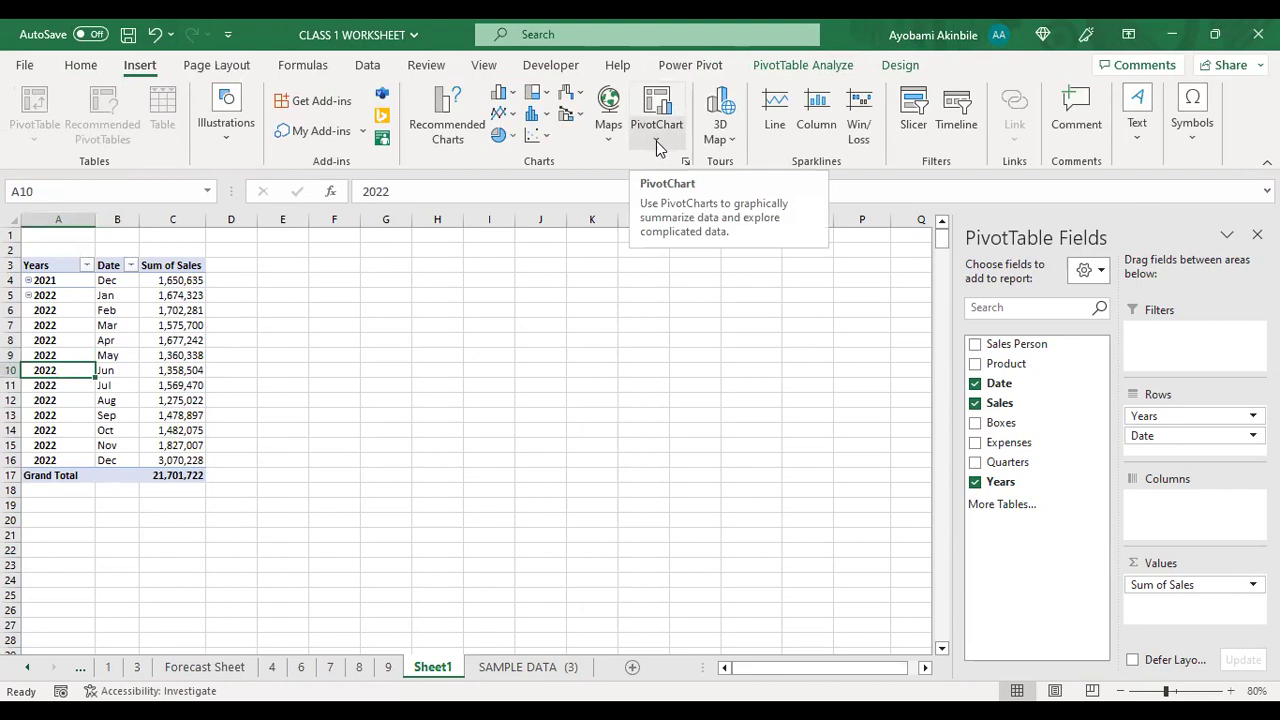
pyautogui.click(656, 141)
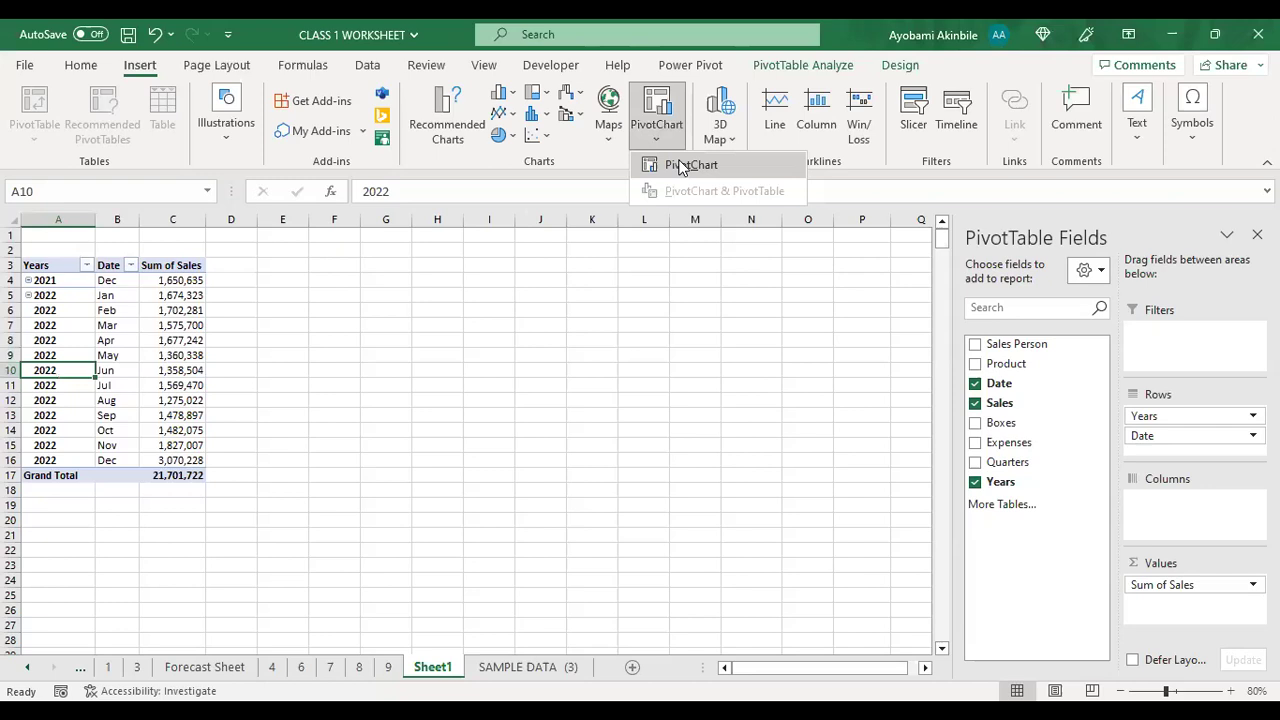
pyautogui.click(681, 166)
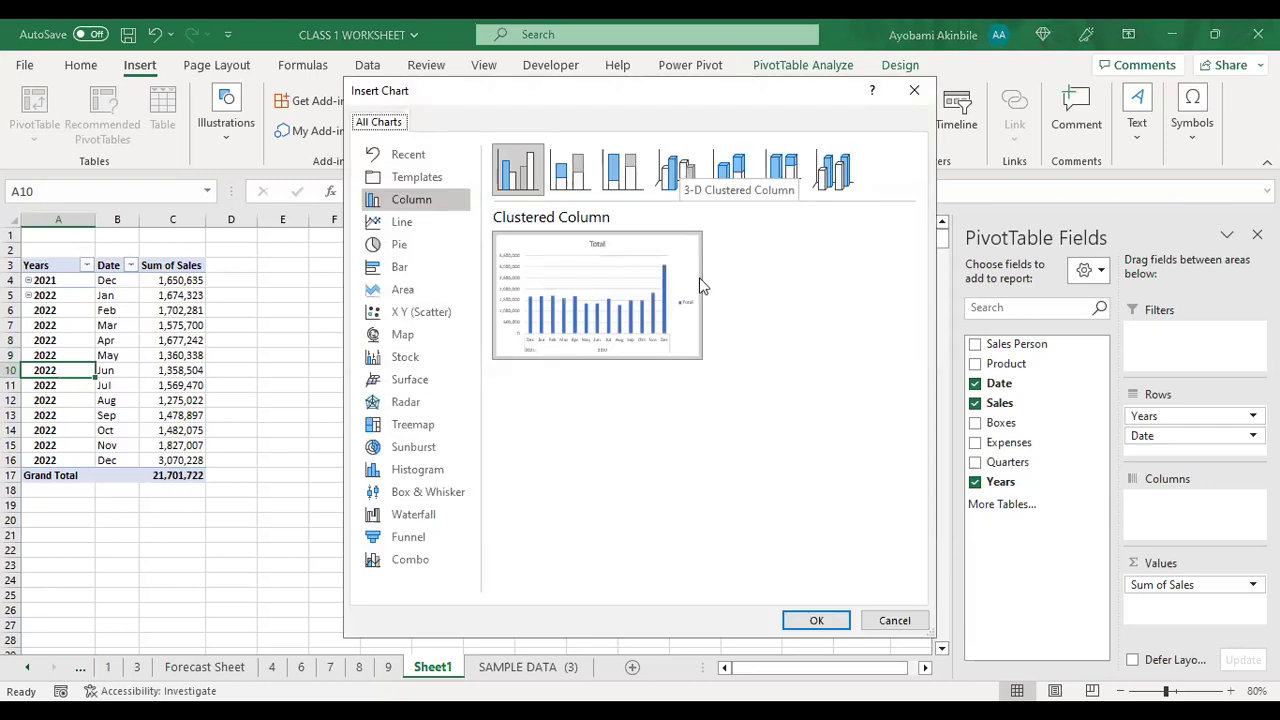
pyautogui.moveTo(685, 300)
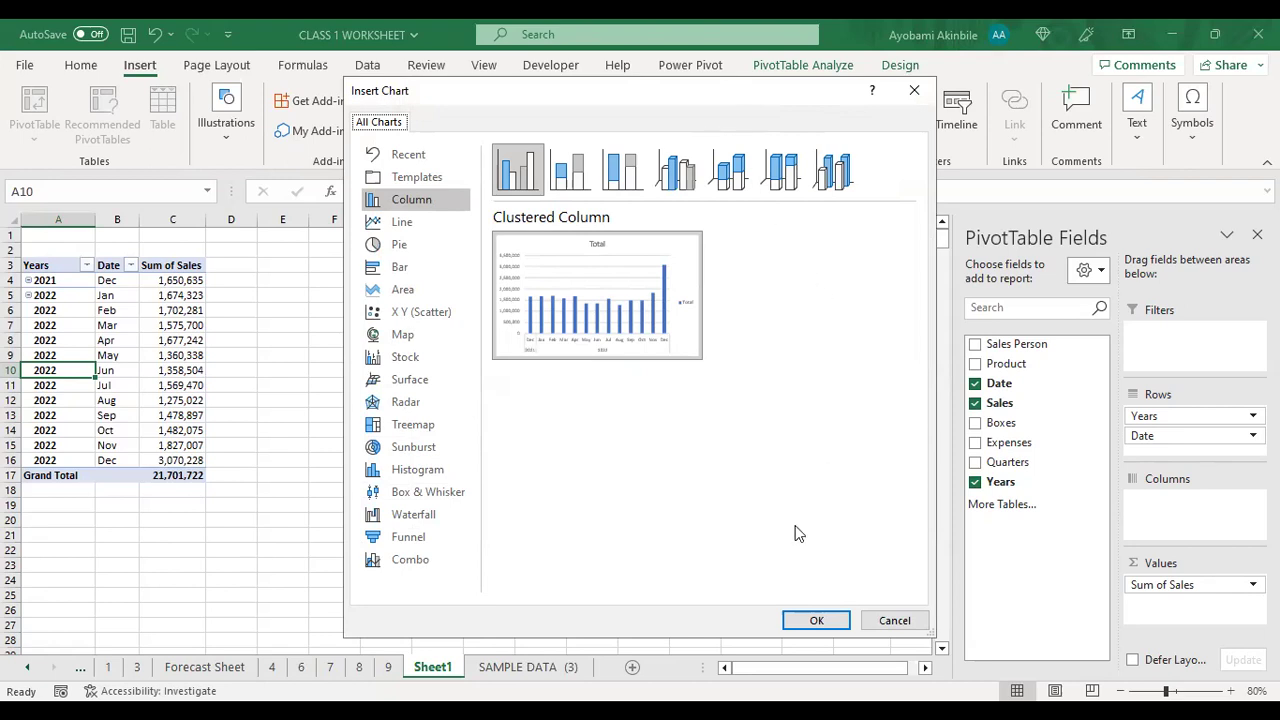
pyautogui.click(812, 622)
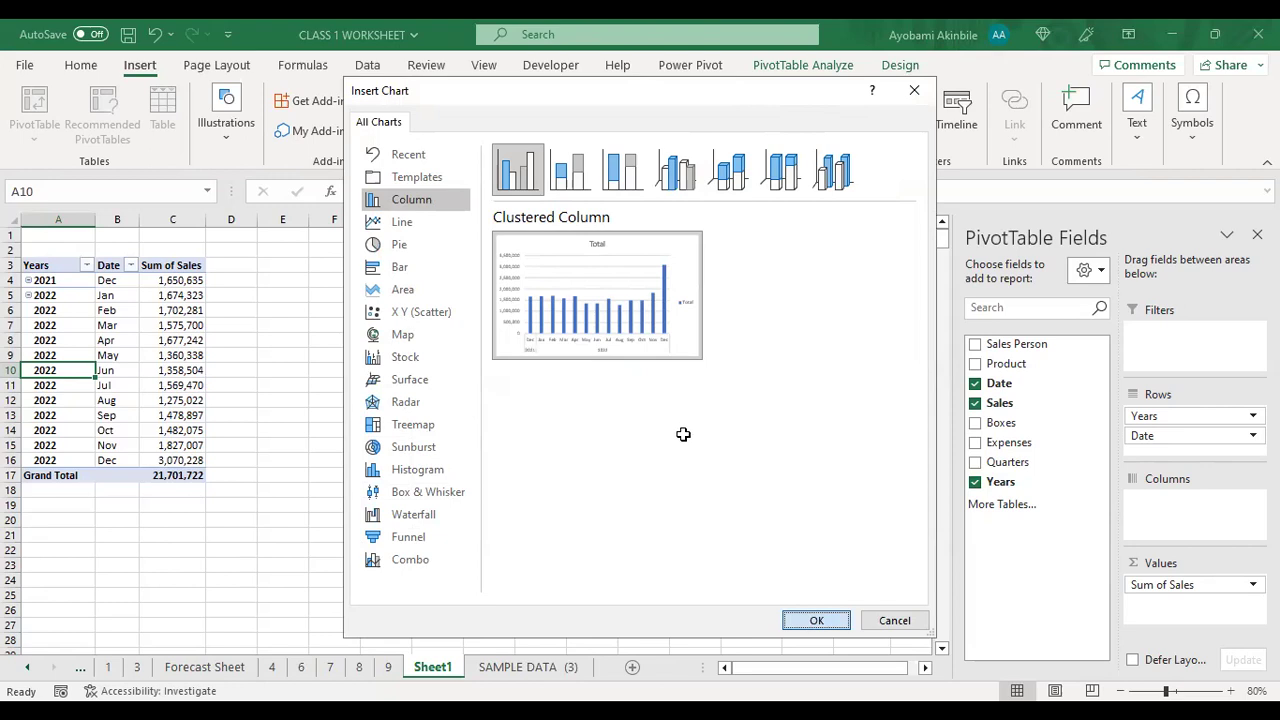
pyautogui.moveTo(652, 437); pyautogui.dragTo(846, 440)
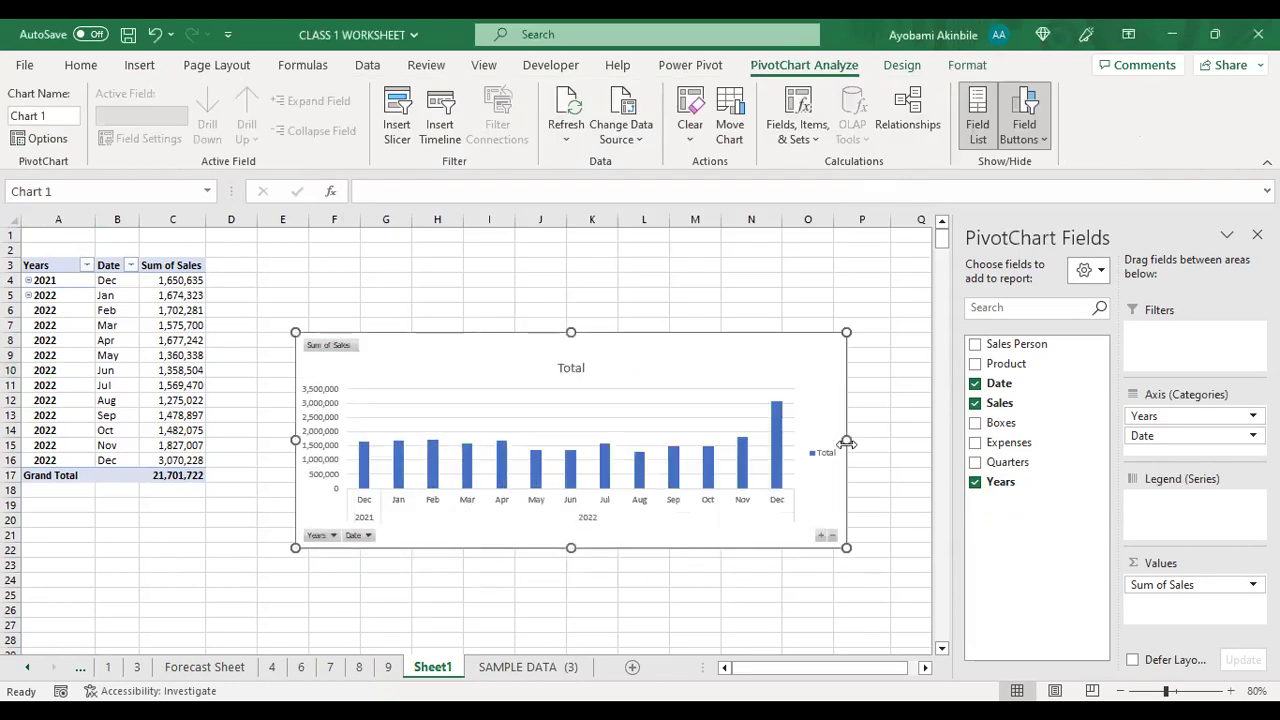
pyautogui.moveTo(563, 332); pyautogui.dragTo(559, 255)
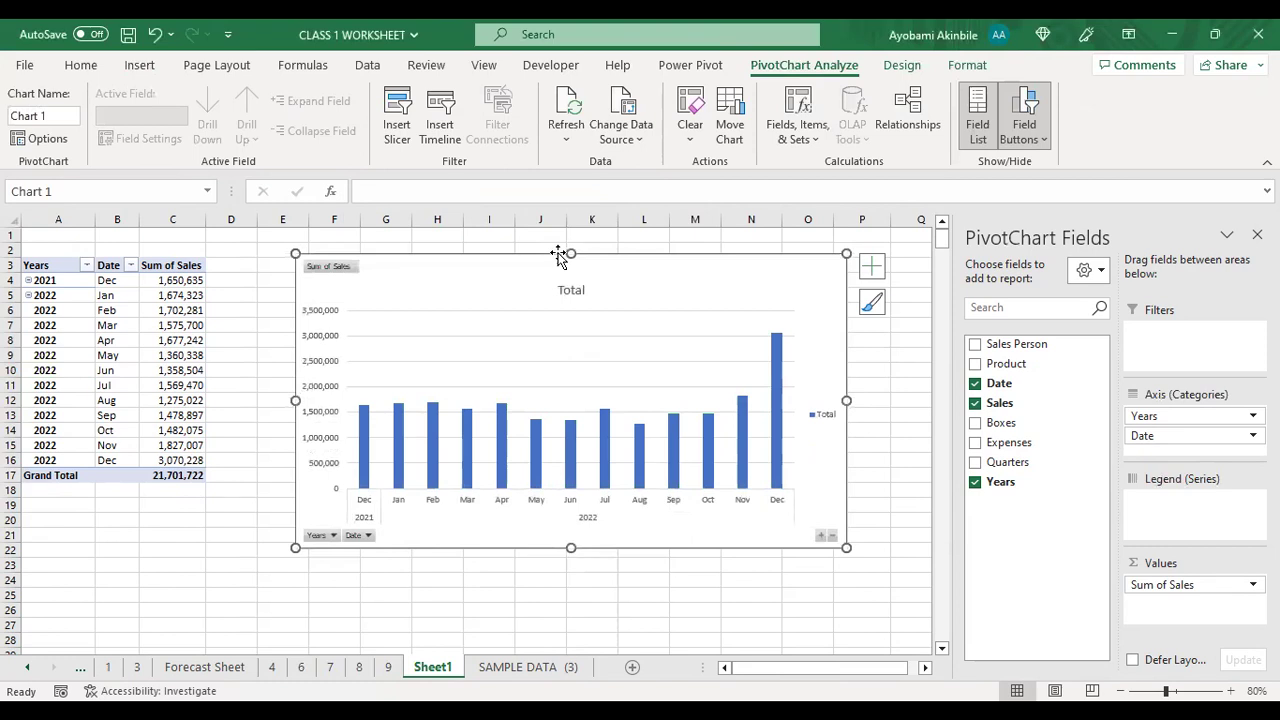
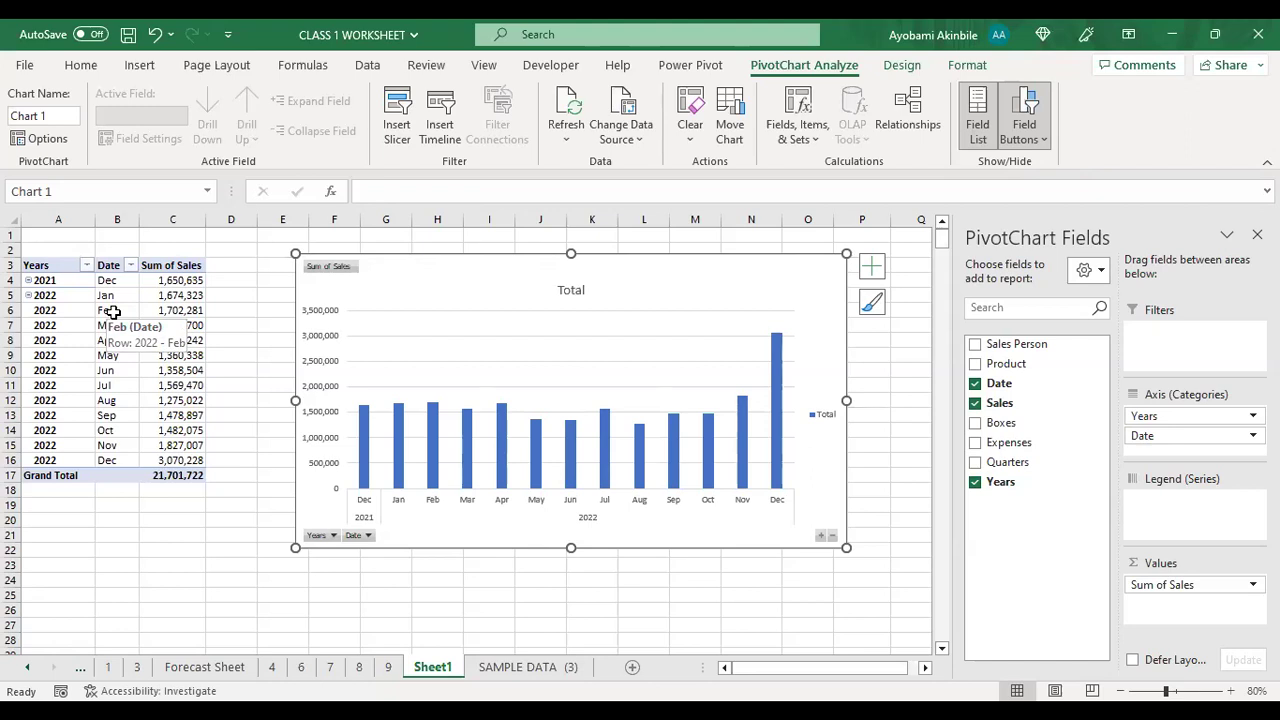
# Step: On SAMPLE DATA (3), copy the first record, B2:G2, and paste it below the table's last row at B3793
pyautogui.click(527, 667)
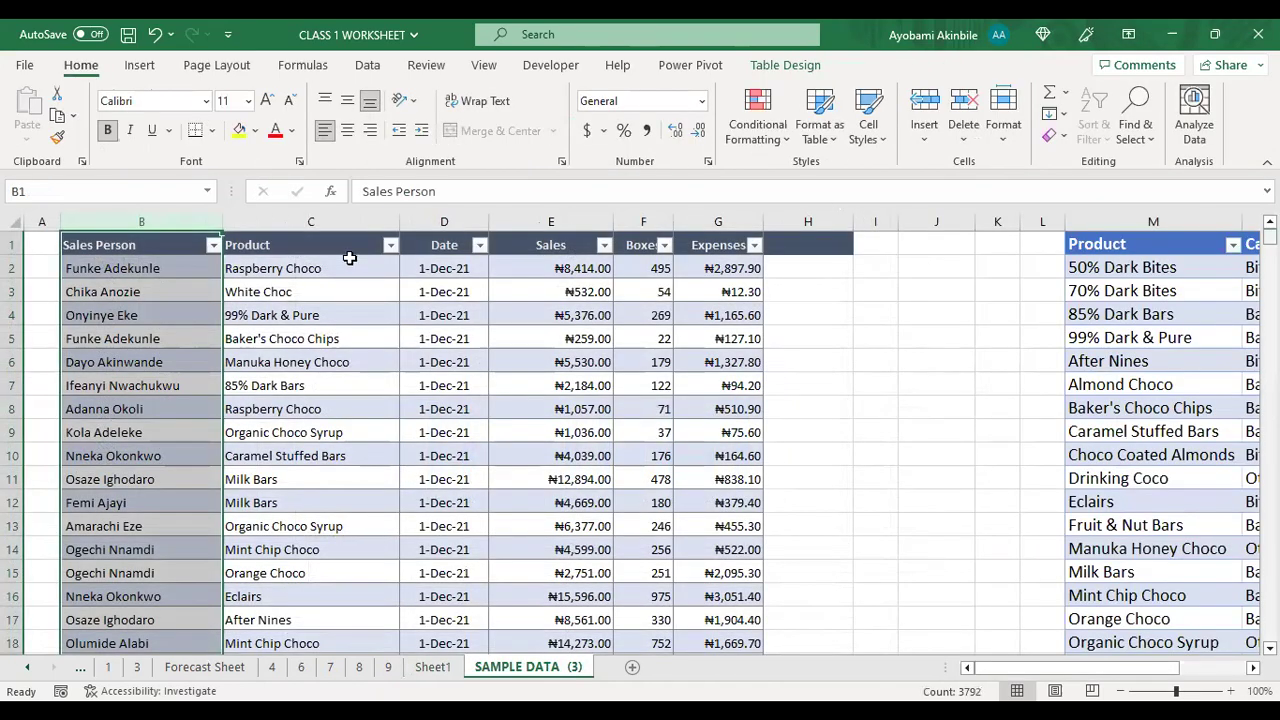
pyautogui.moveTo(145, 270); pyautogui.dragTo(700, 265)
pyautogui.hotkey('ctrl', 'c')
pyautogui.moveTo(1269, 236); pyautogui.dragTo(1269, 632)
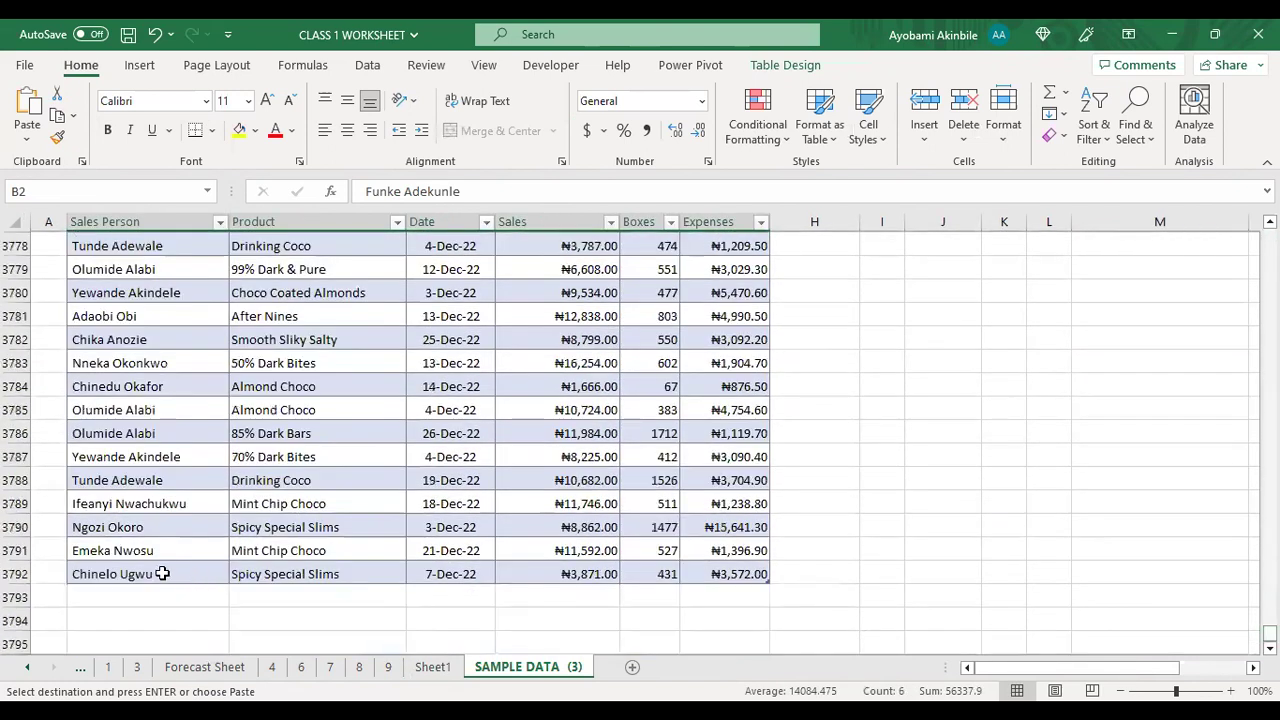
pyautogui.click(88, 596)
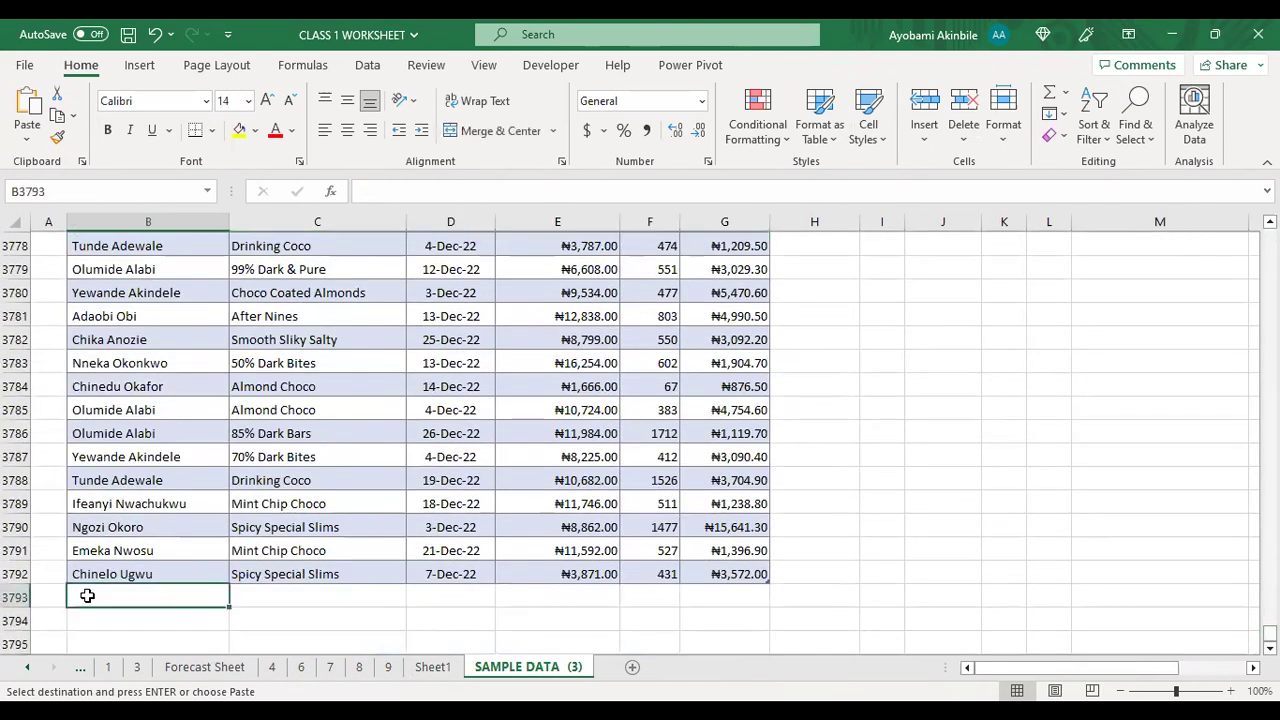
pyautogui.hotkey('ctrl', 'v')
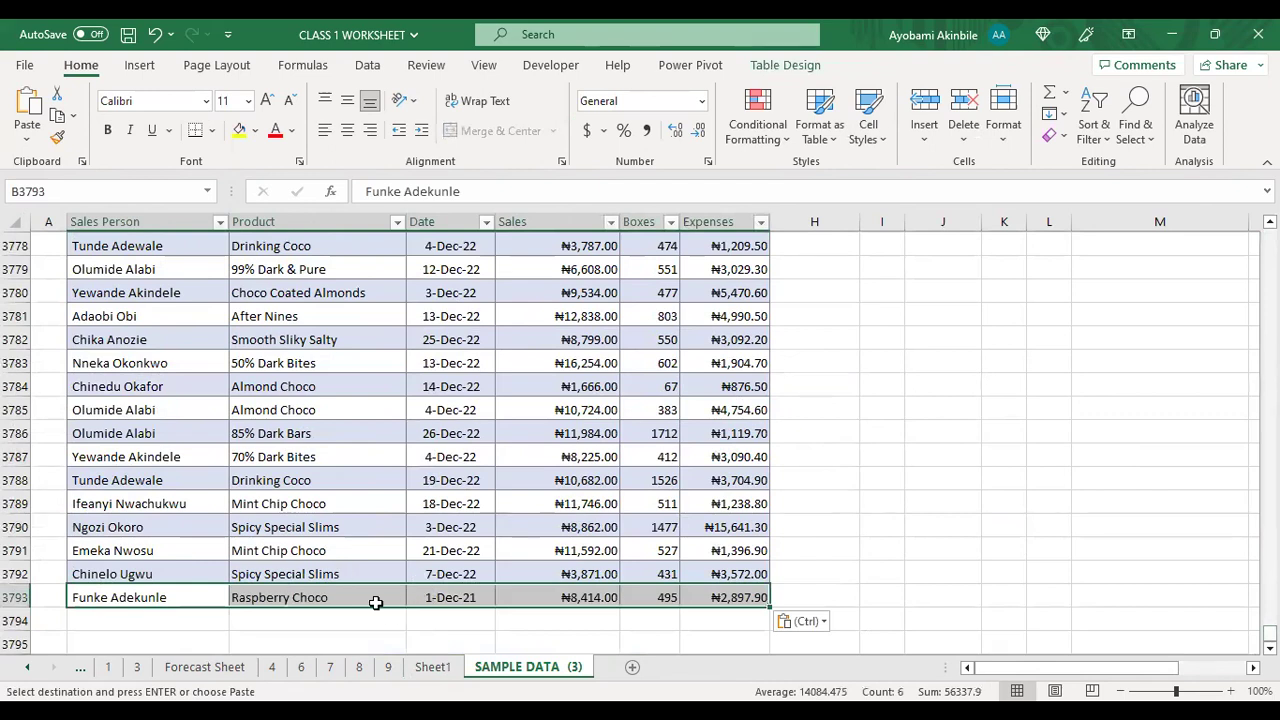
# Step: Set the Date of the new record in D3793 to 12/1/2022
pyautogui.click(475, 596)
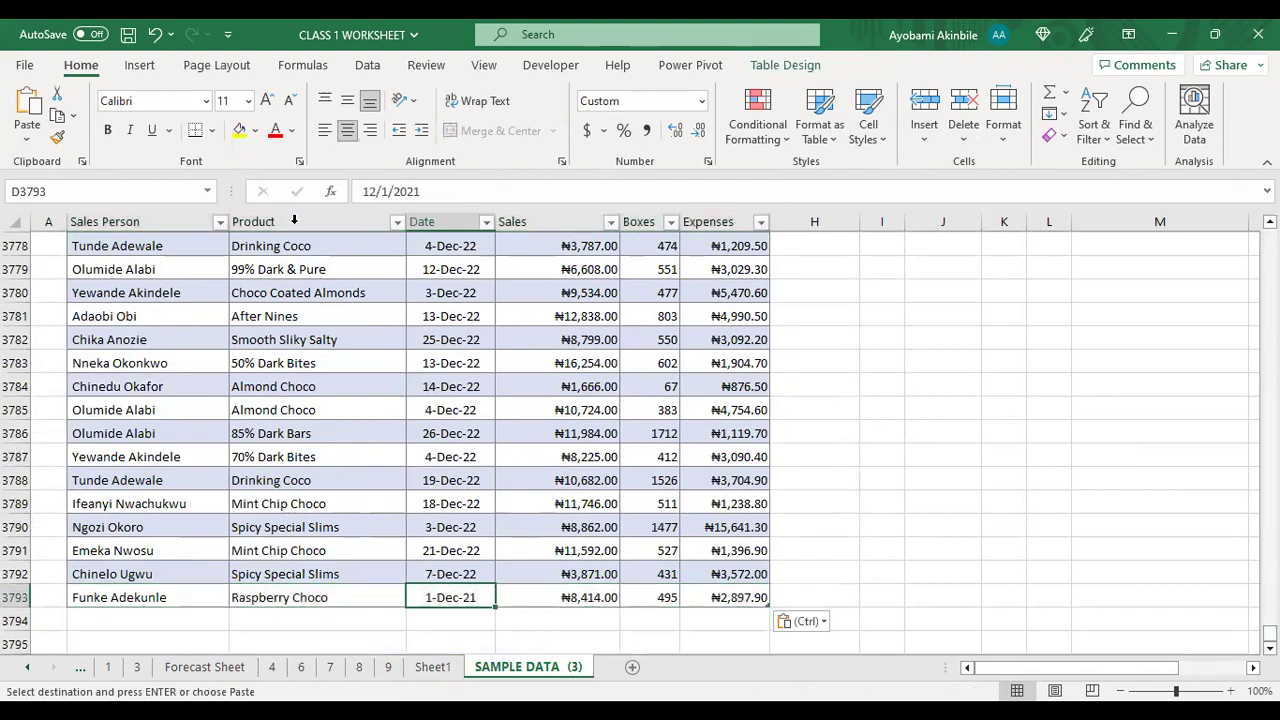
pyautogui.click(429, 191)
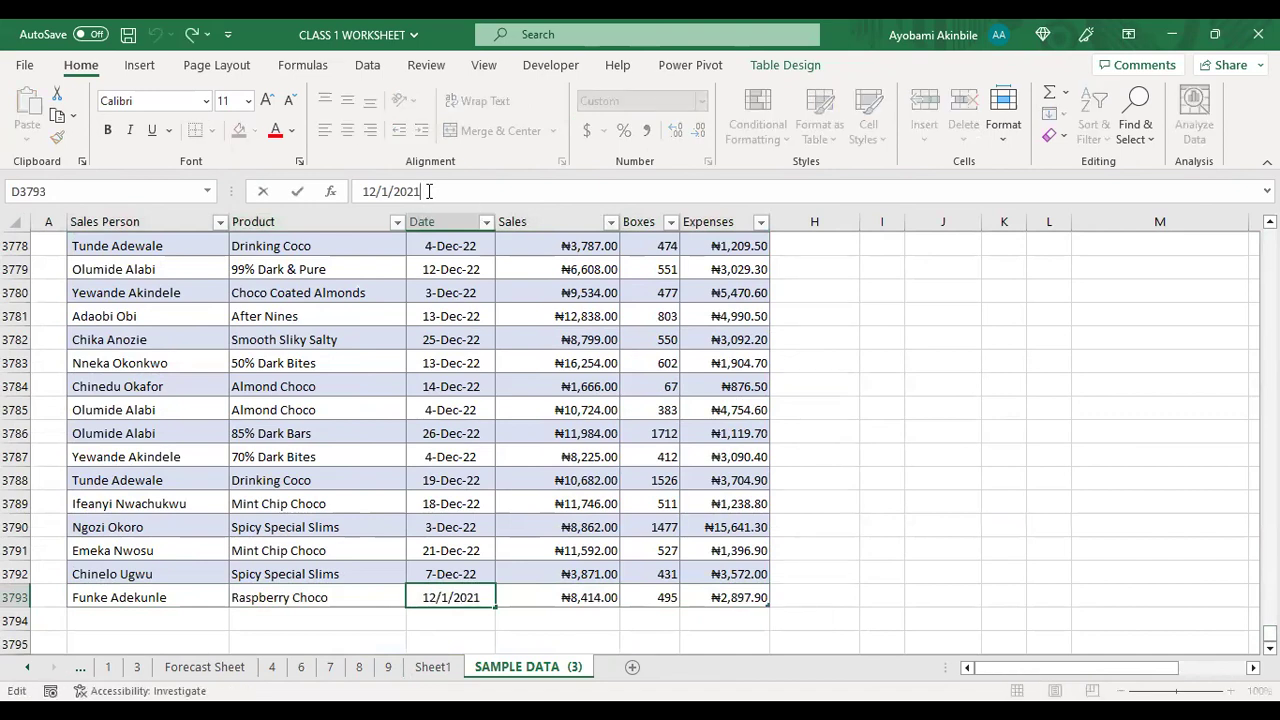
pyautogui.press('BackSpace')
pyautogui.press('Return')
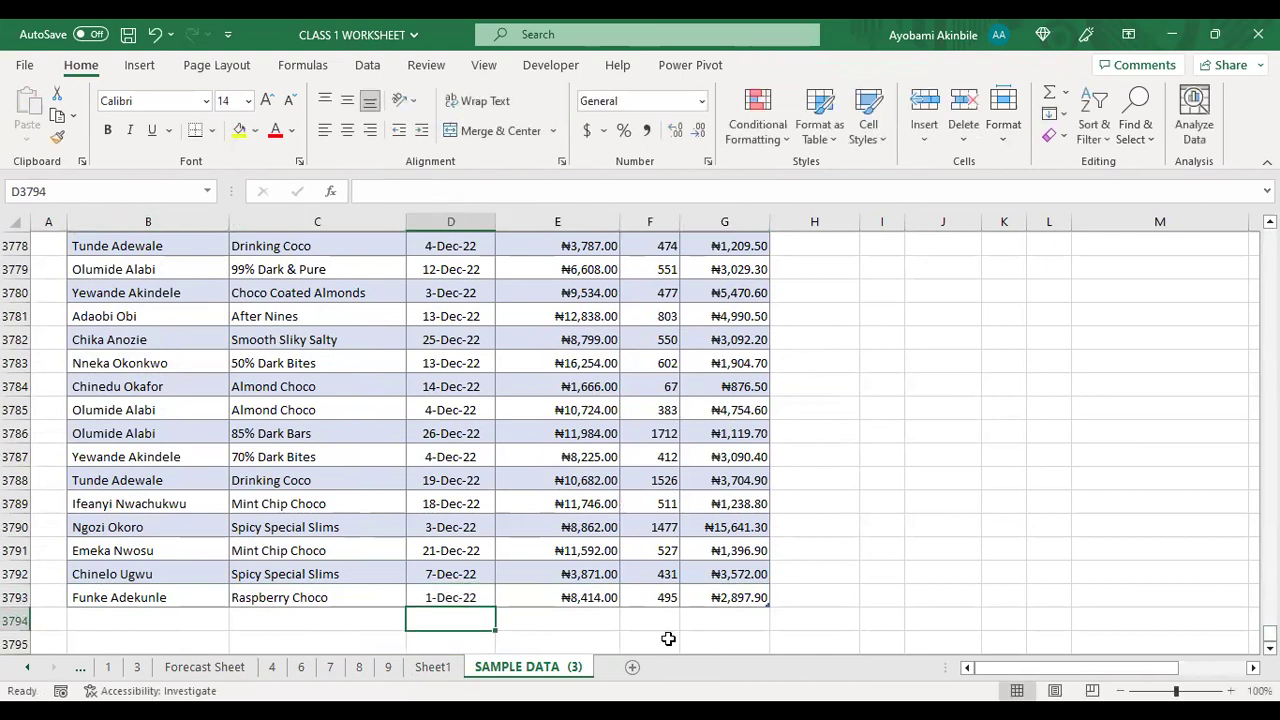
# Step: Set the new record's Sales value in E3793 to 10,000
pyautogui.click(586, 598)
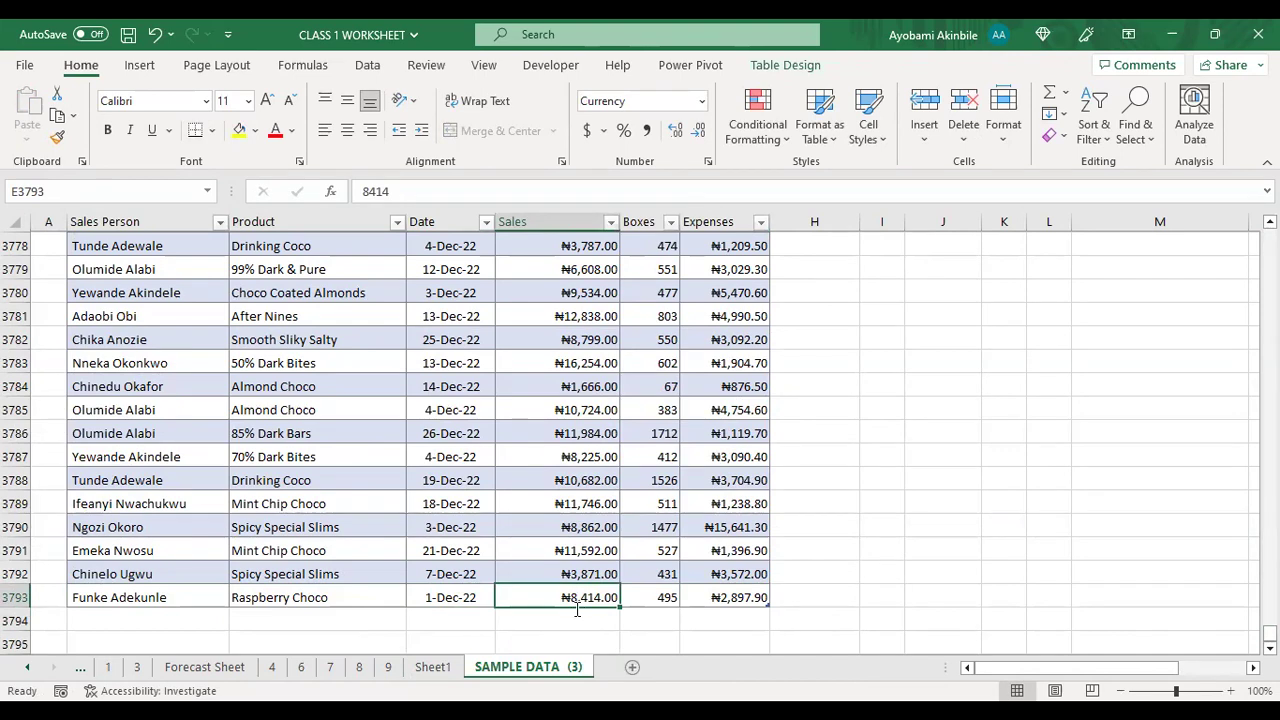
pyautogui.write('n')
pyautogui.press('BackSpace')
pyautogui.write('10')
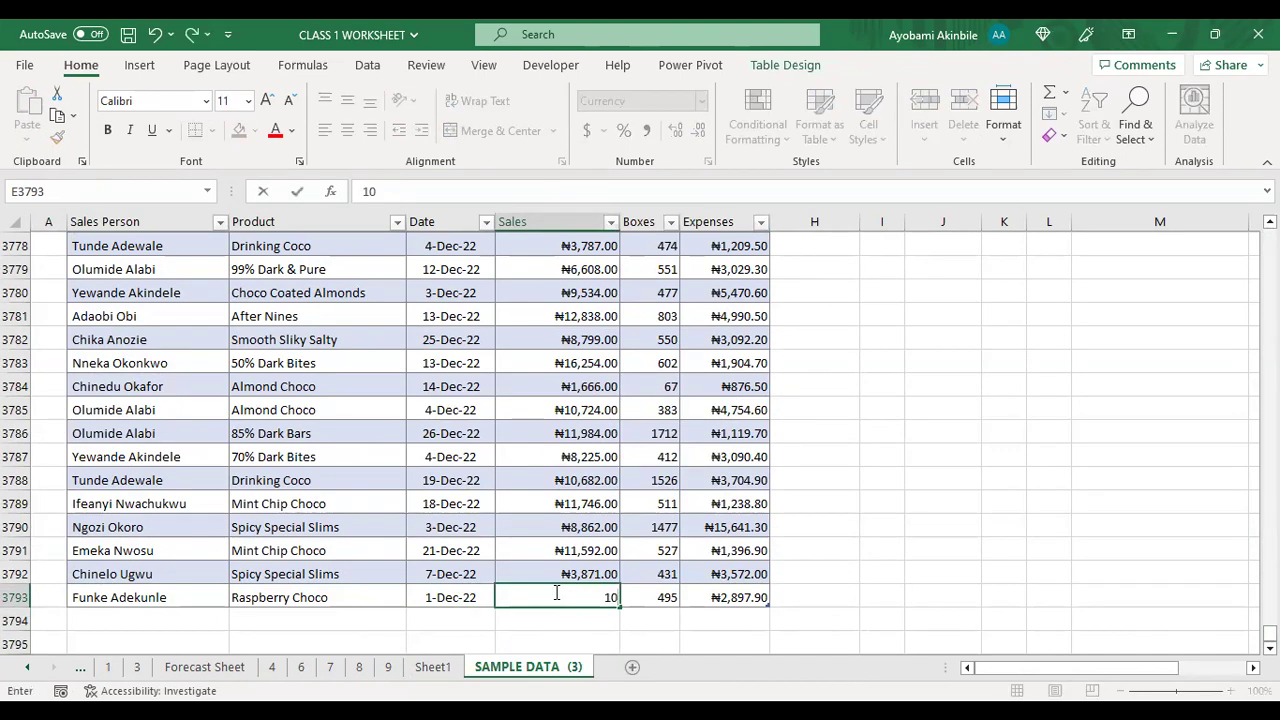
pyautogui.write(',0000')
pyautogui.press('Tab')
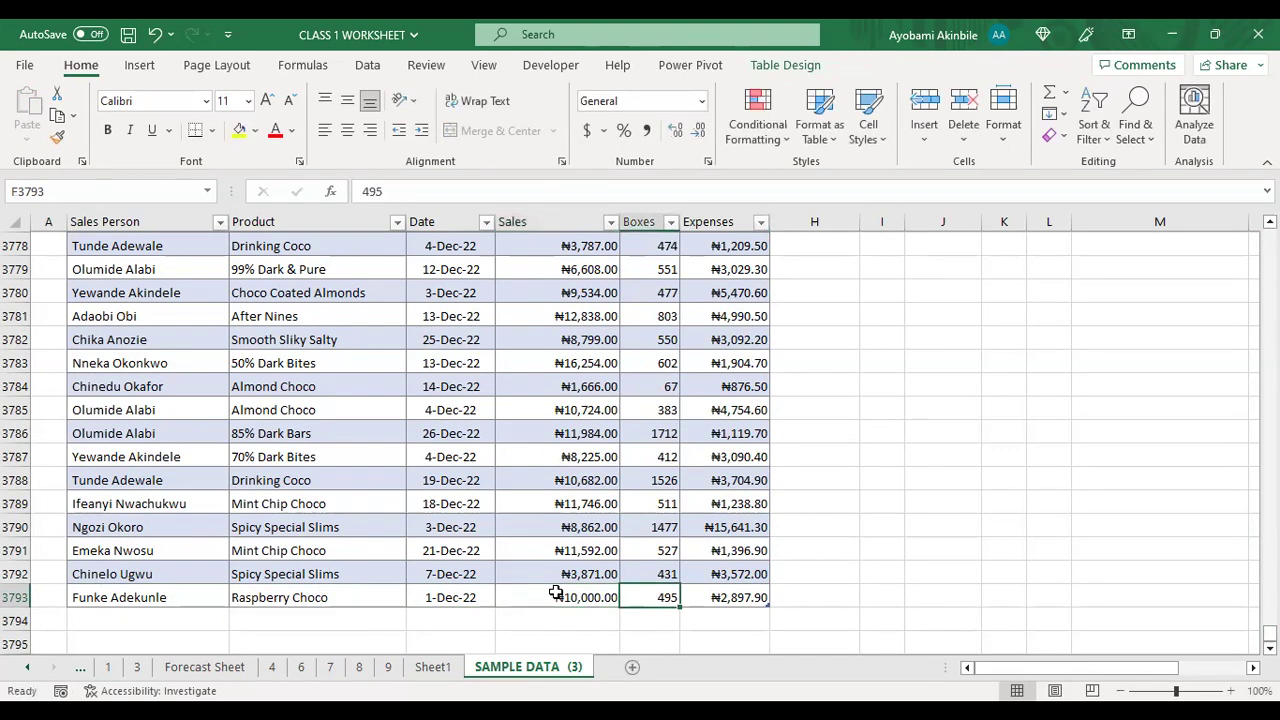
# Step: Set the new record's Expenses in G3793 to 5,000 and its Boxes in F3793 to 500
pyautogui.click(750, 596)
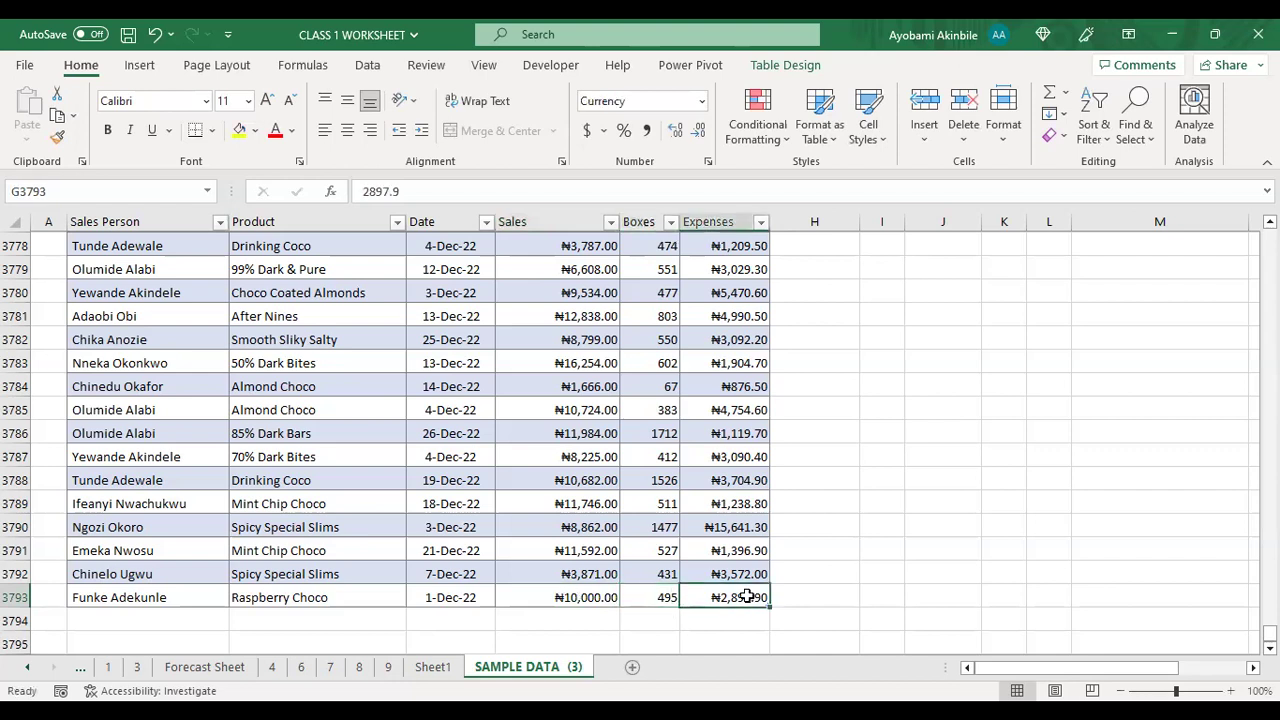
pyautogui.write('5,000')
pyautogui.press('Return')
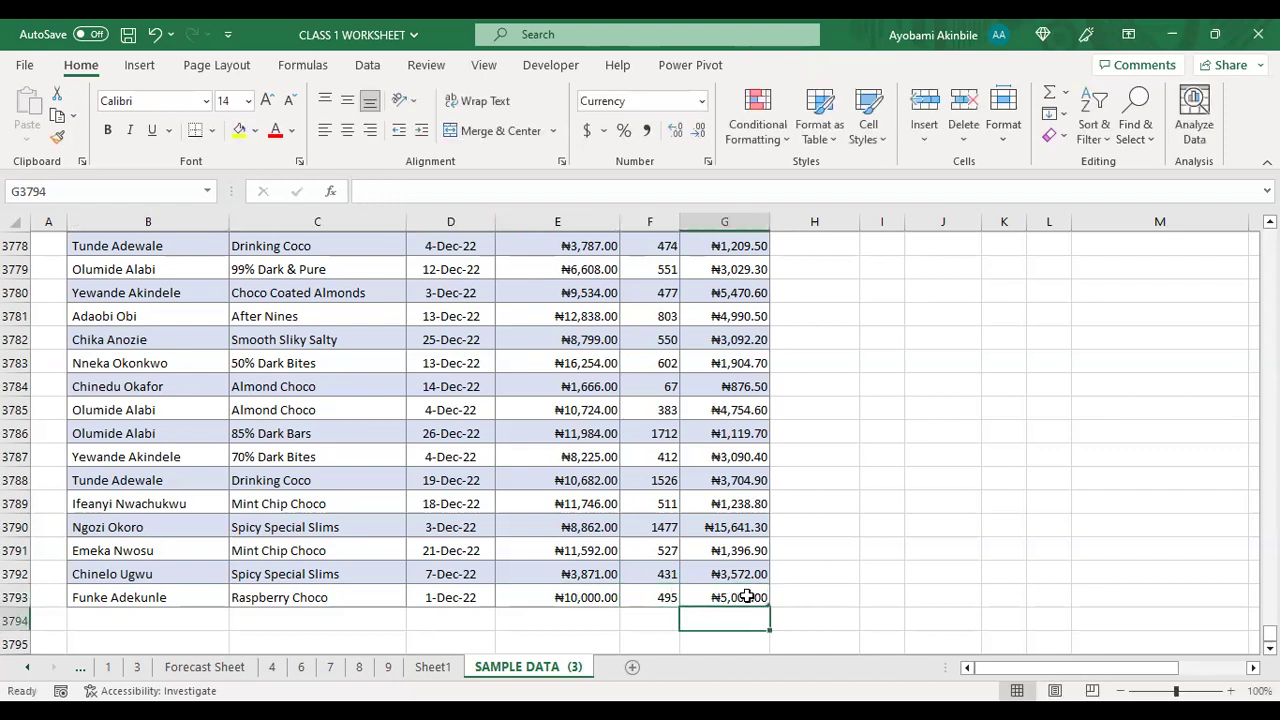
pyautogui.click(648, 597)
pyautogui.write('5,000')
pyautogui.press('BackSpace')
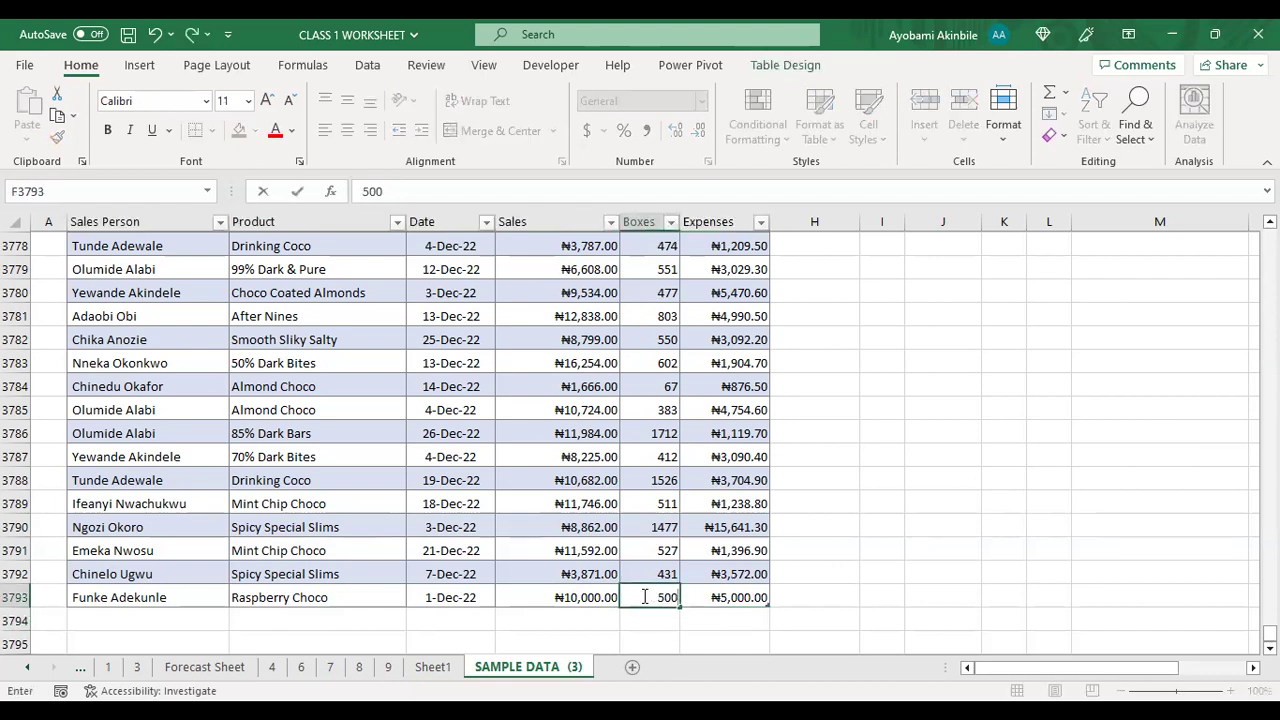
pyautogui.press('Return')
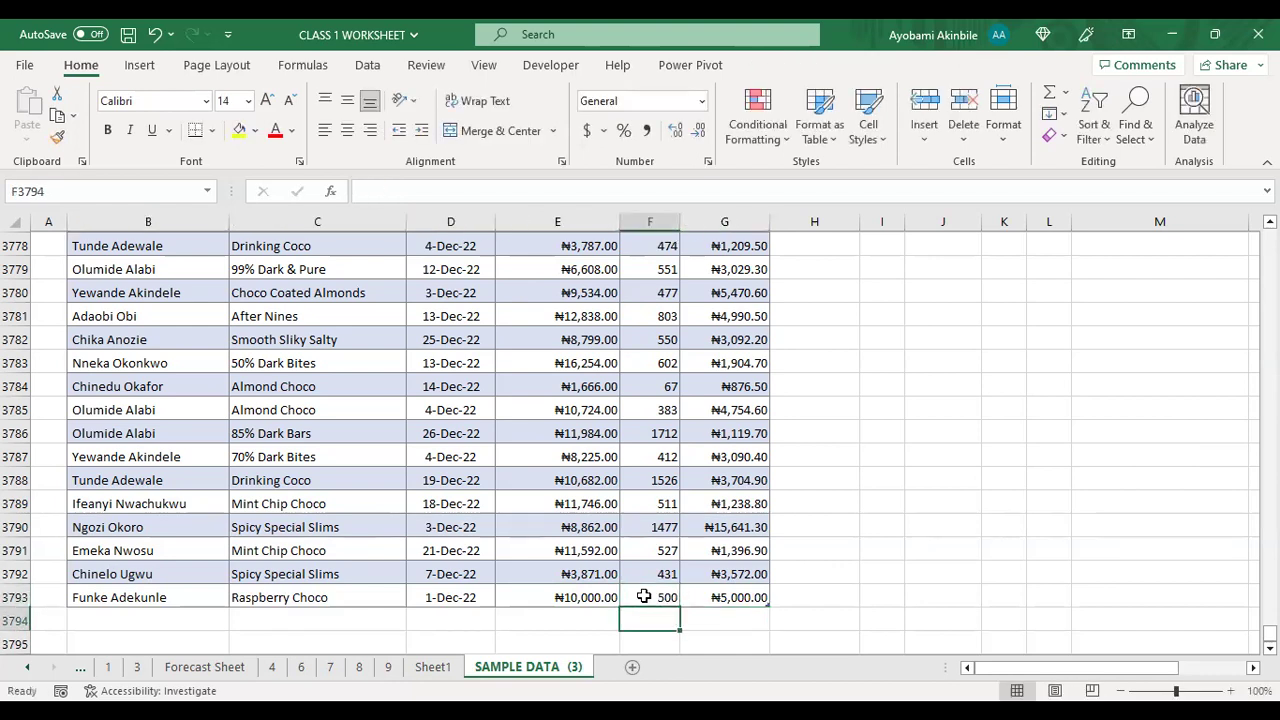
# Step: Refresh the PivotTable on Sheet1 so it includes the record added to SAMPLE DATA (3)
pyautogui.click(432, 668)
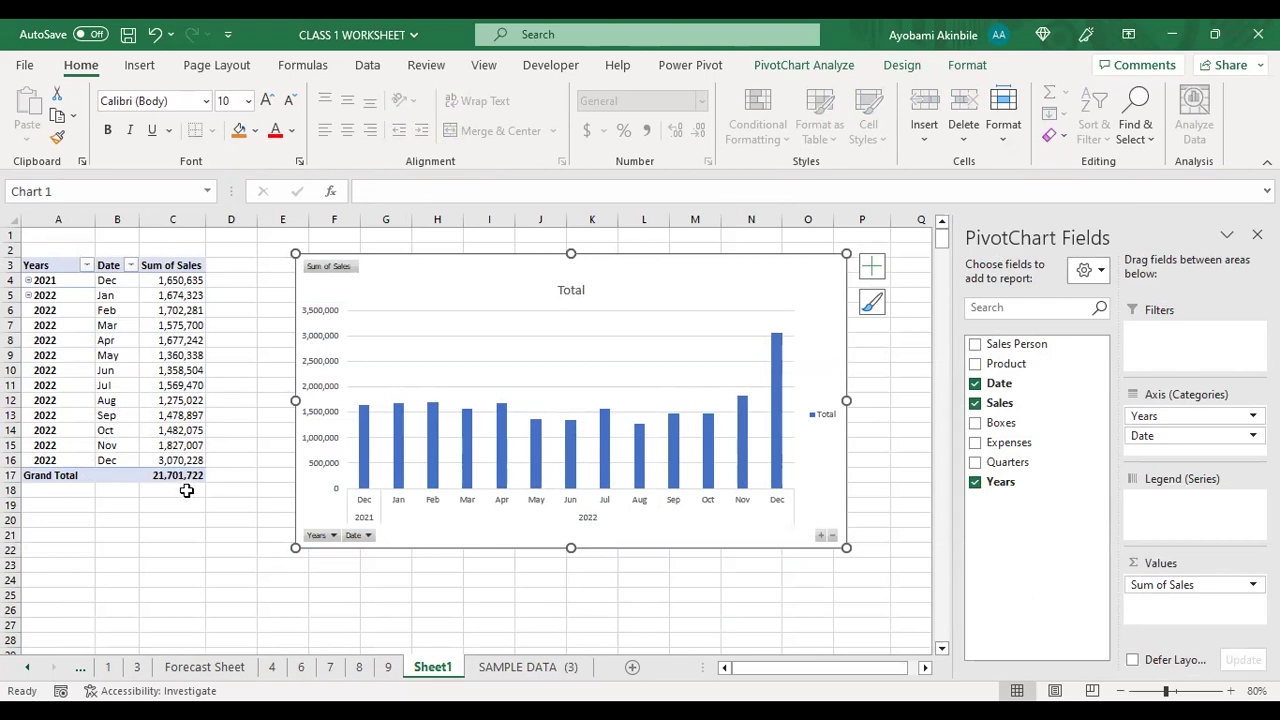
pyautogui.click(152, 361)
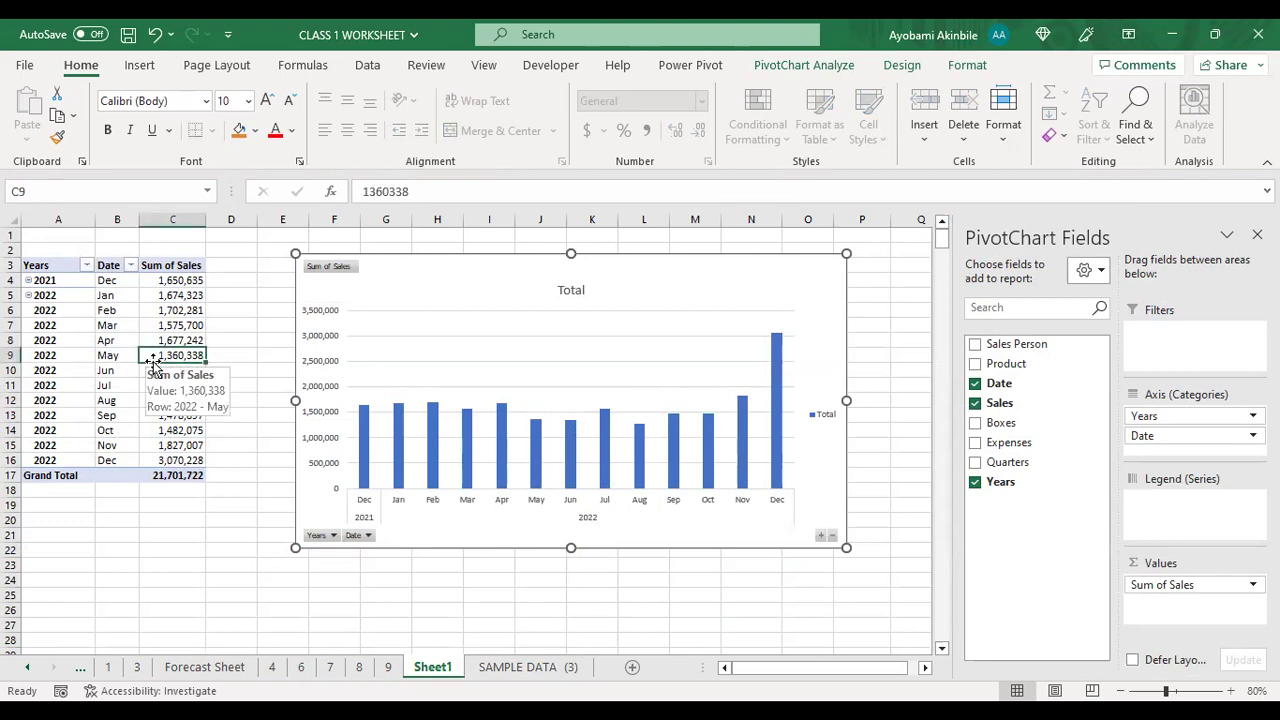
pyautogui.click(368, 65)
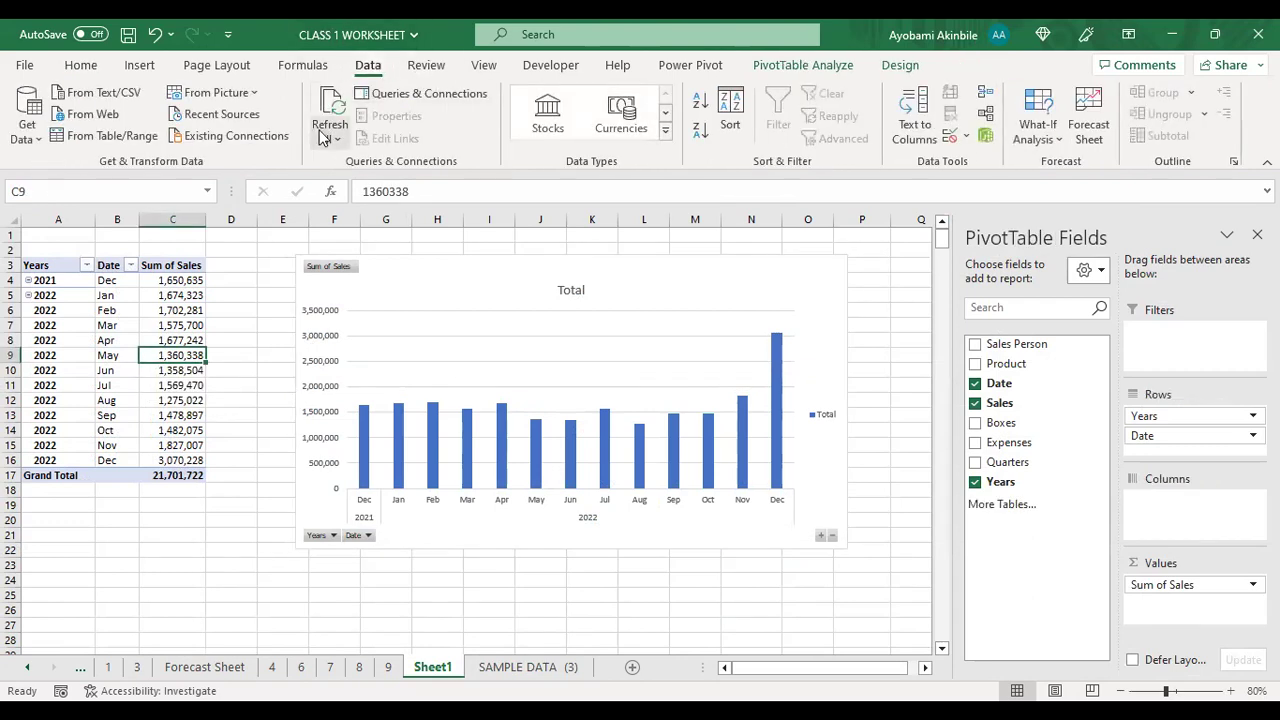
pyautogui.click(100, 310)
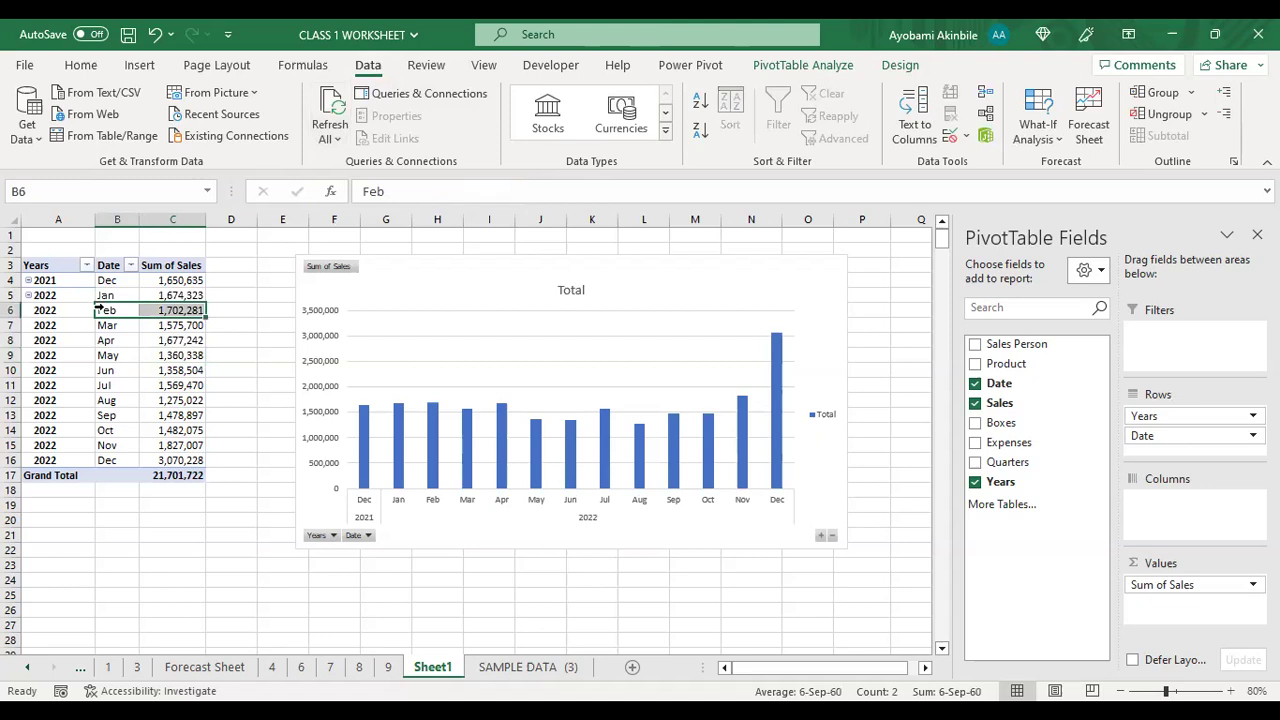
pyautogui.click(86, 354)
pyautogui.rightClick(88, 355)
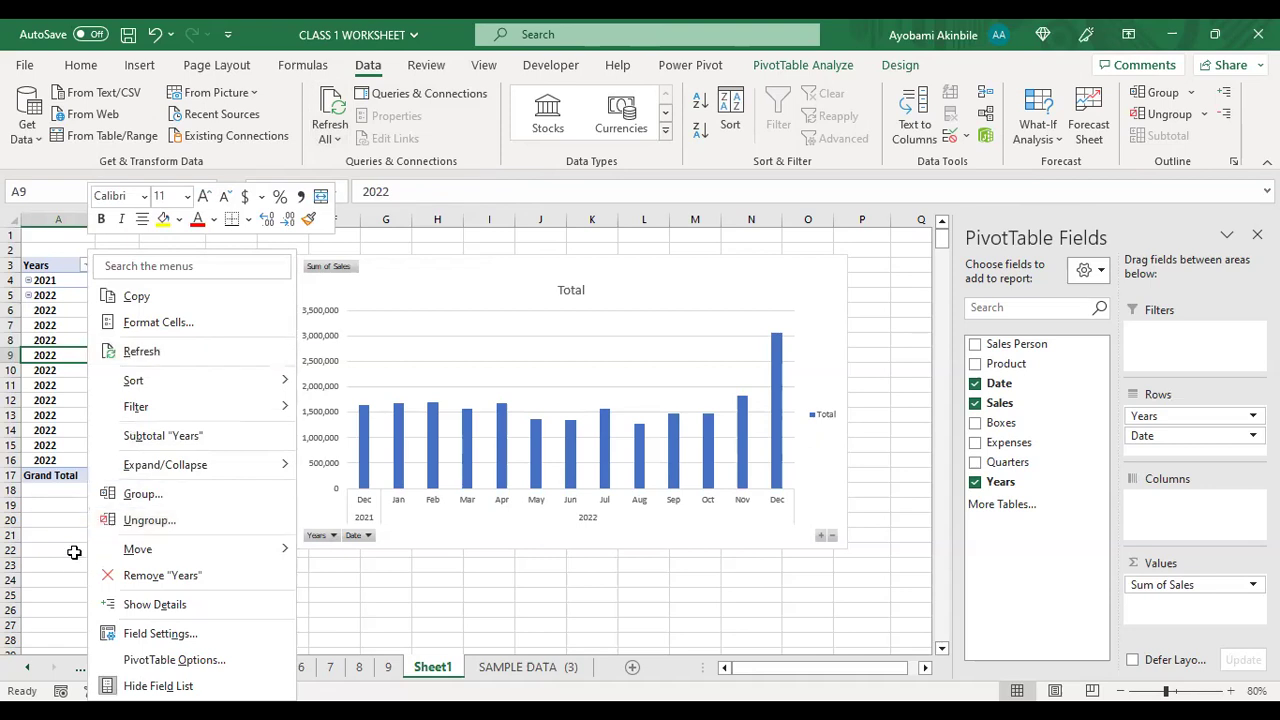
pyautogui.press('Escape')
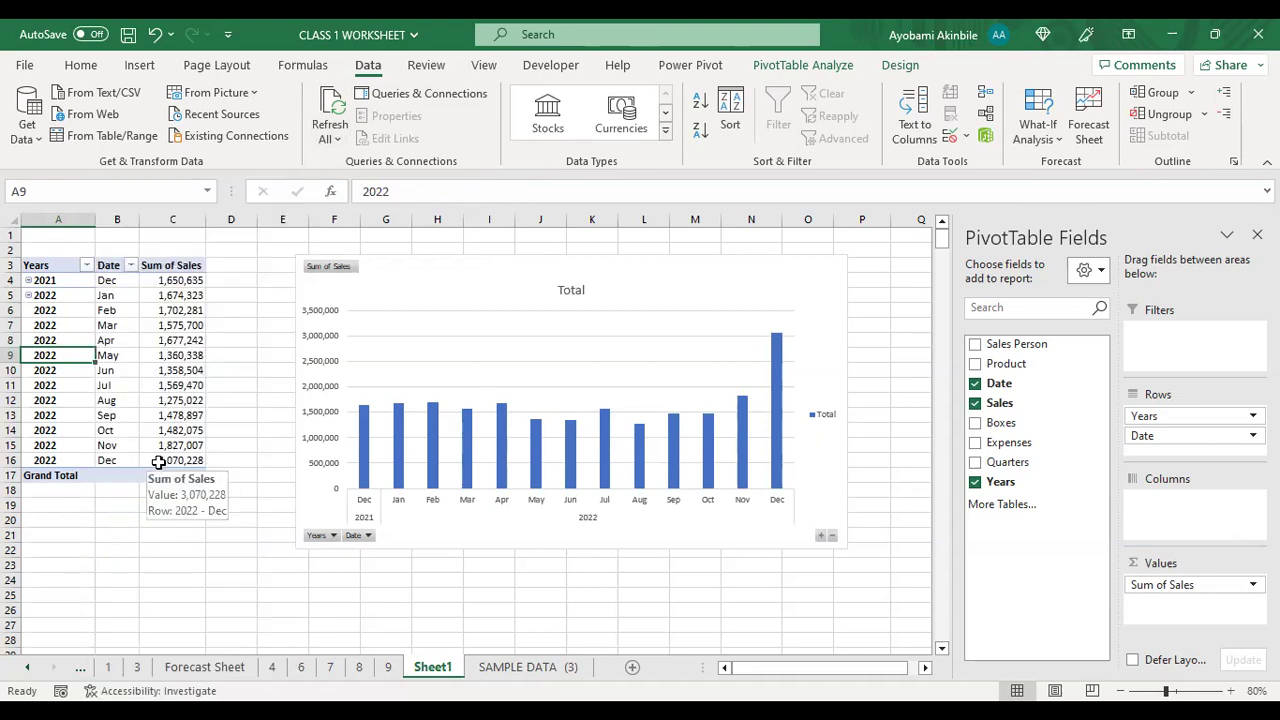
pyautogui.click(162, 357)
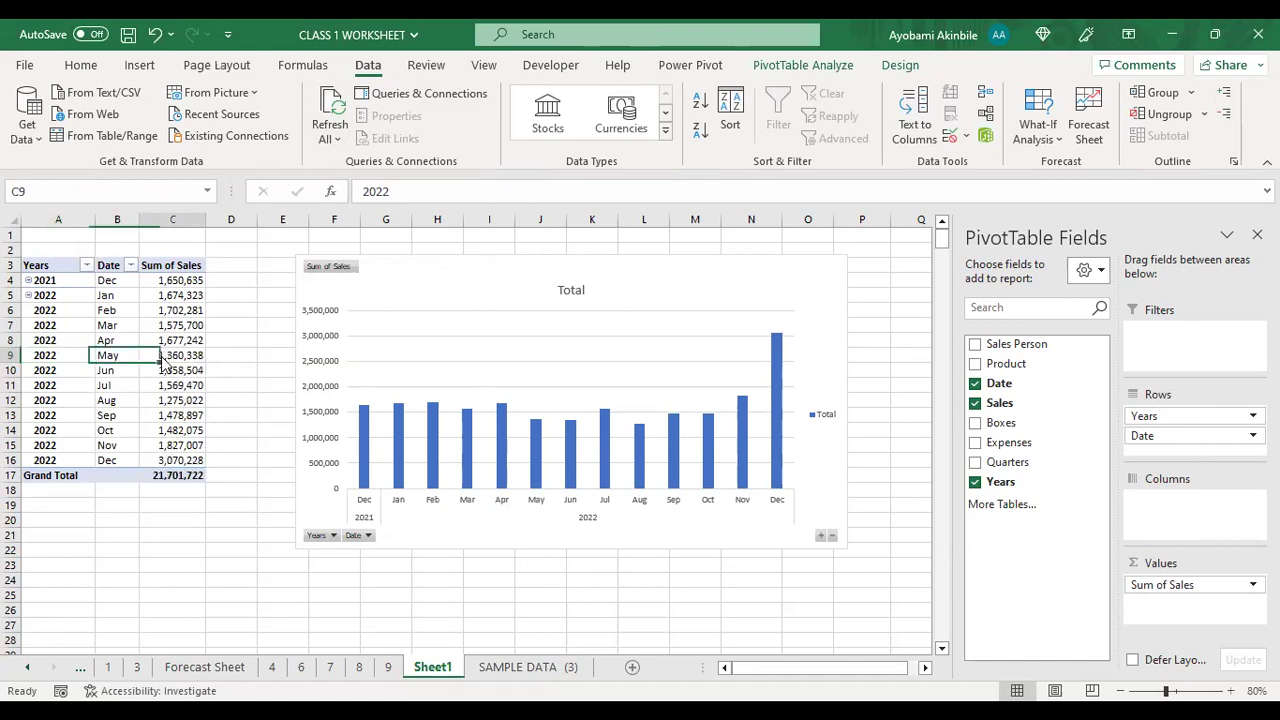
pyautogui.rightClick(164, 356)
pyautogui.click(218, 462)
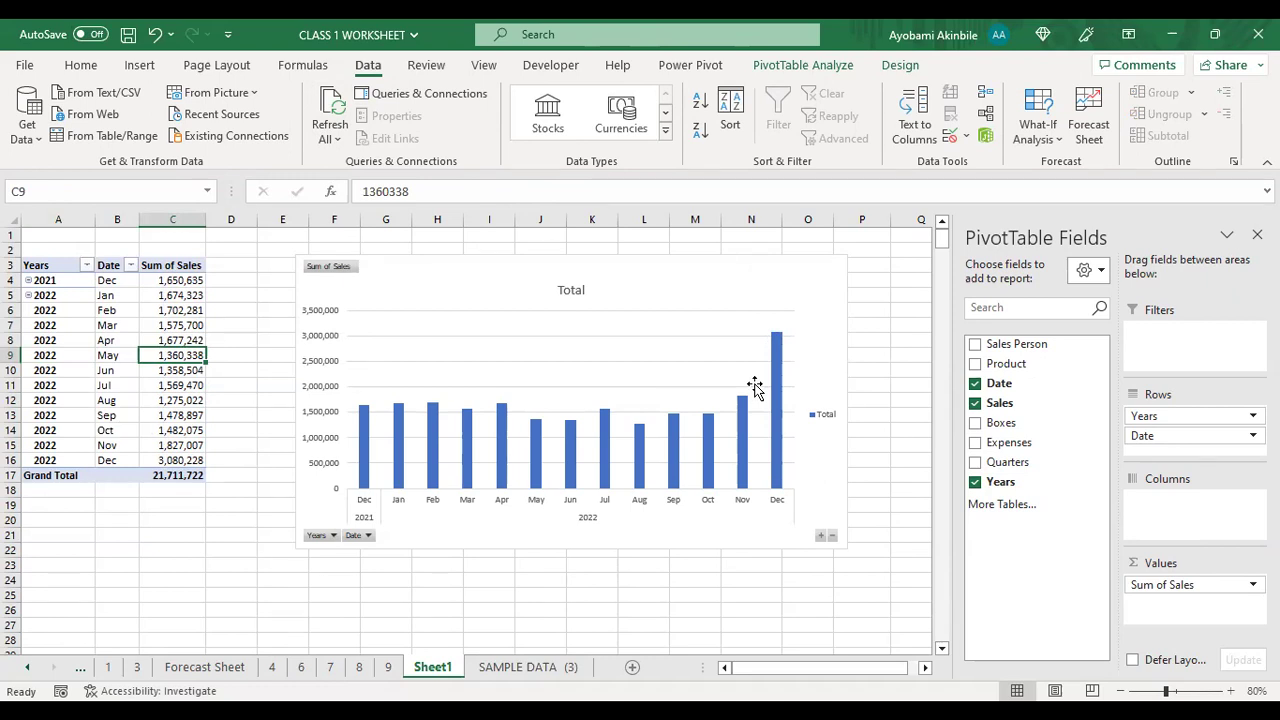
# Step: Delete the PivotChart from Sheet1
pyautogui.moveTo(138, 331)
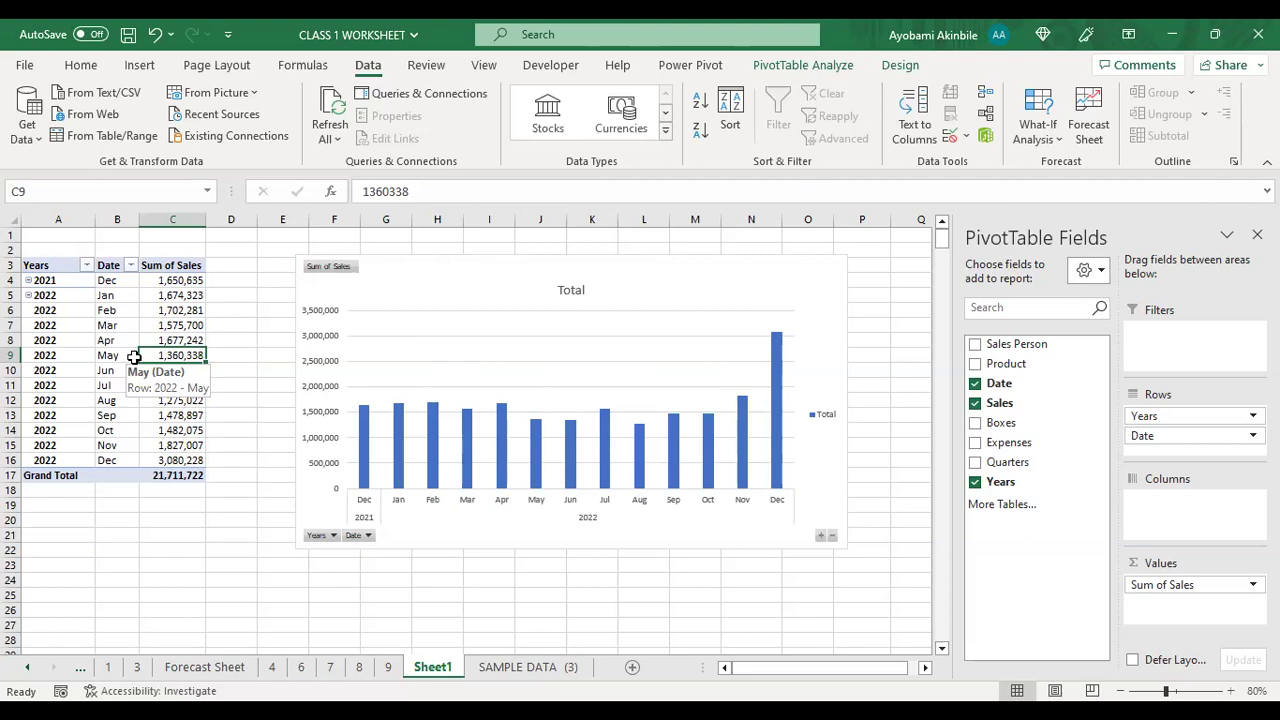
pyautogui.click(757, 278)
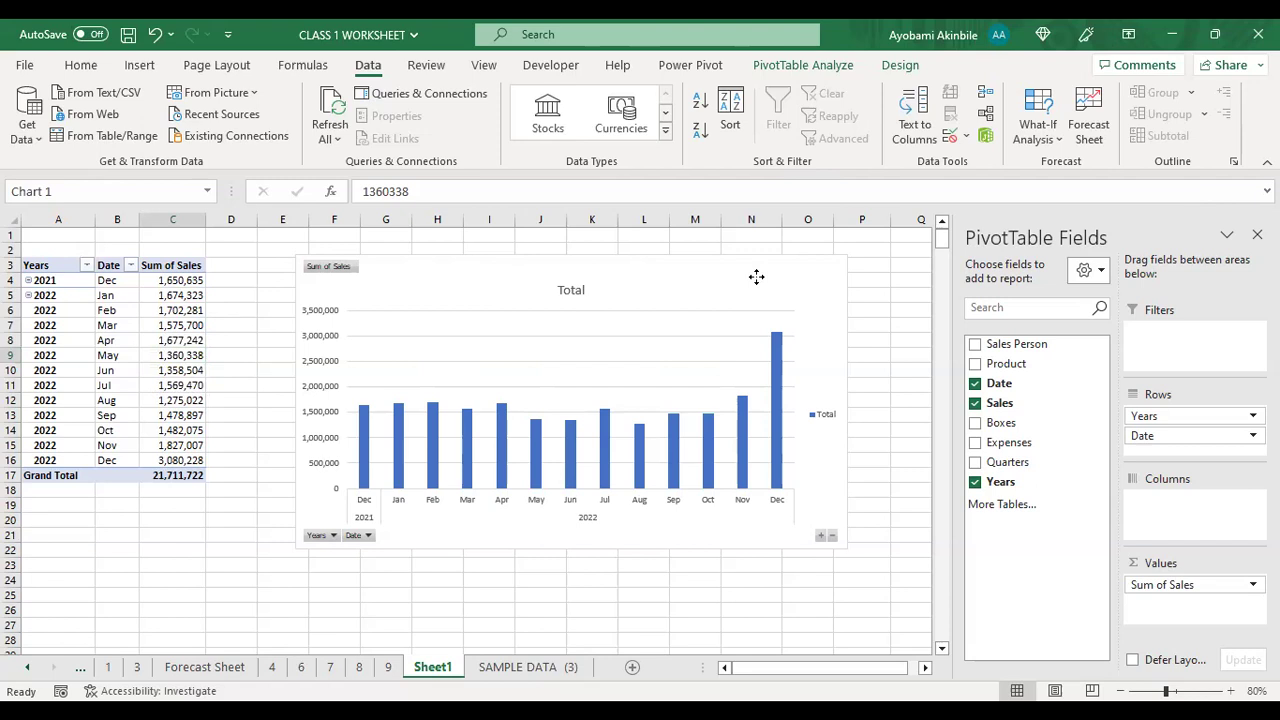
pyautogui.press('Delete')
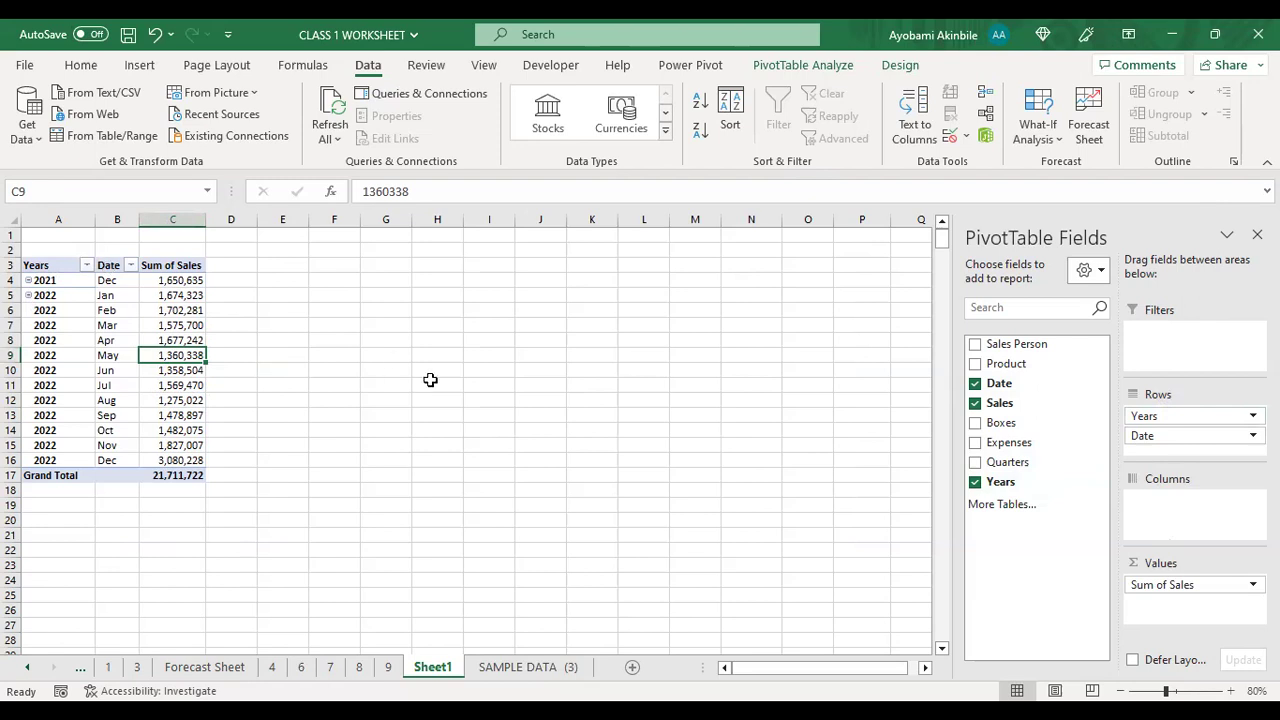
# Step: Move the Years and Date fields of the PivotTable from Rows to Columns
pyautogui.moveTo(1150, 420); pyautogui.dragTo(1157, 534)
pyautogui.moveTo(1161, 420); pyautogui.dragTo(1172, 530)
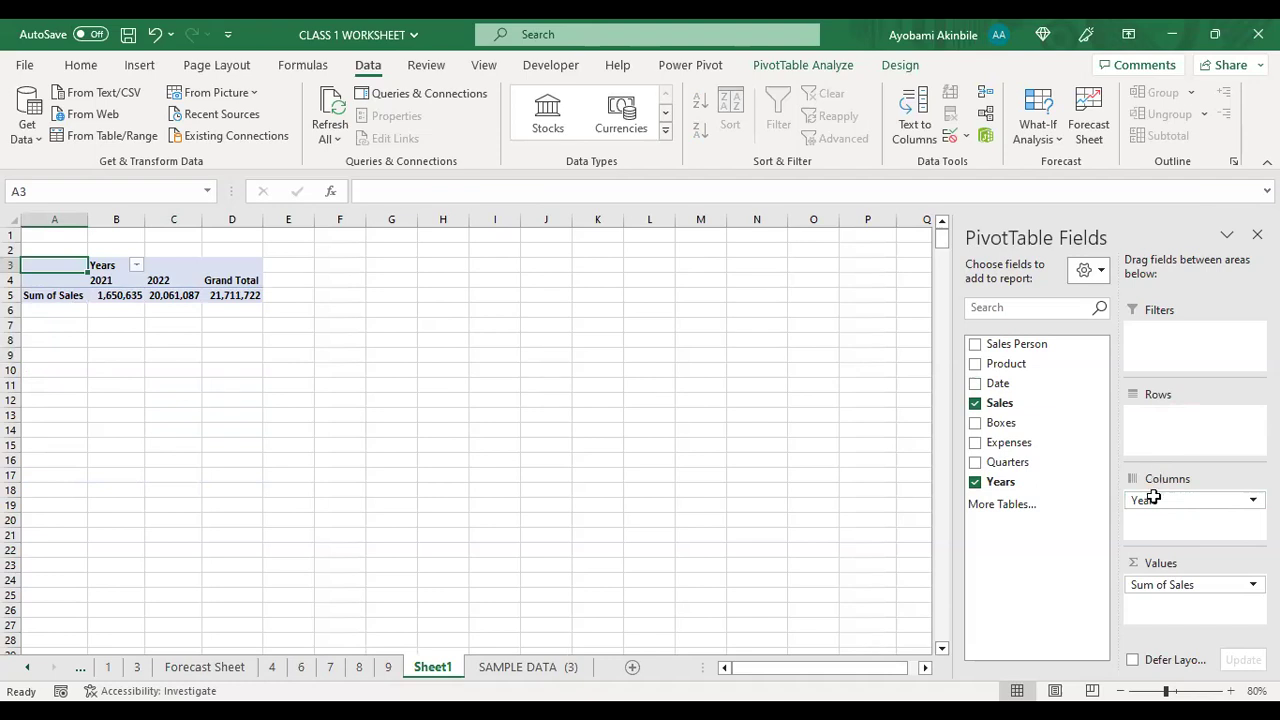
pyautogui.hotkey('ctrl', 'z')
pyautogui.moveTo(1228, 412); pyautogui.dragTo(1173, 533)
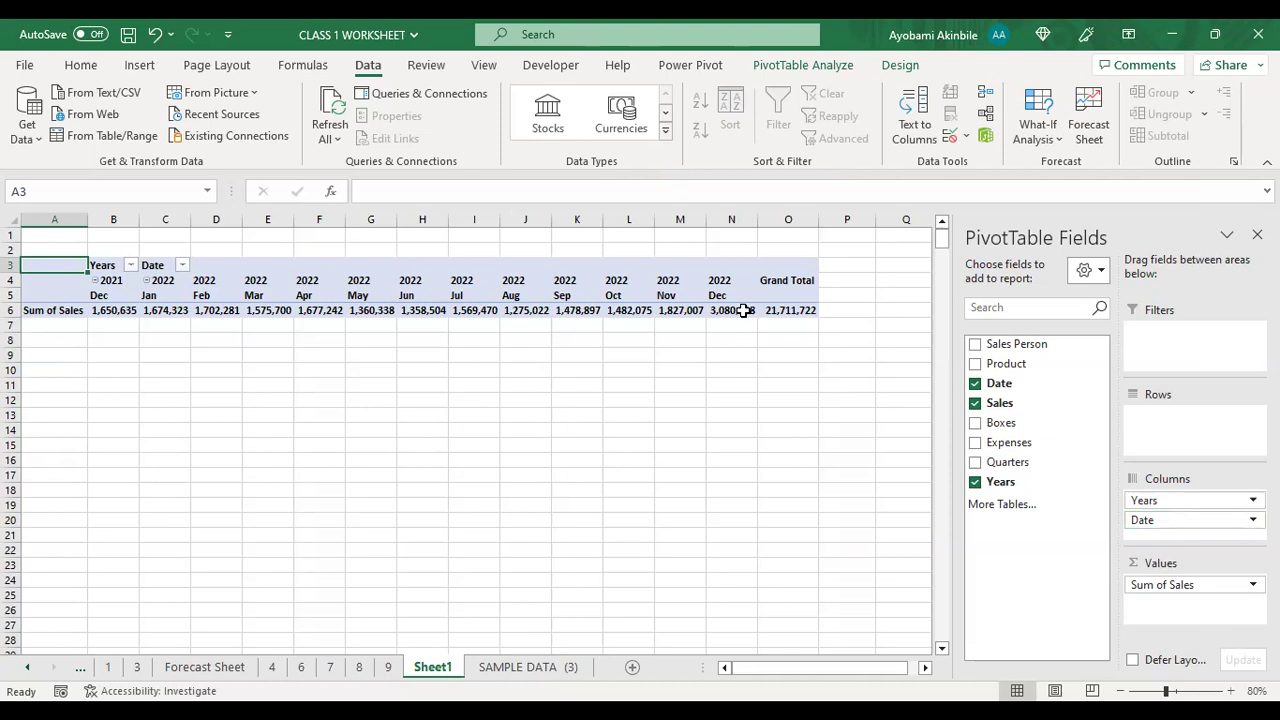
# Step: Add the Sales Person field to the PivotTable's Rows to break the monthly sales down by salesperson
pyautogui.moveTo(745, 316)
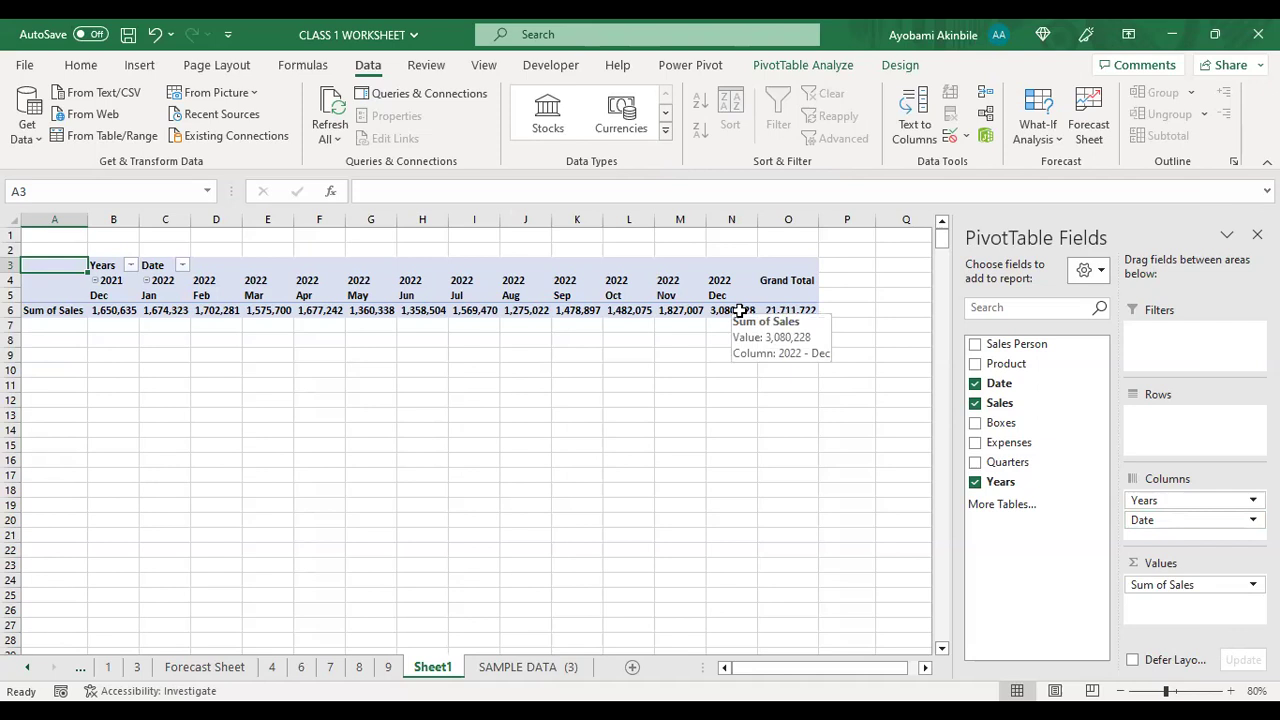
pyautogui.click(739, 311)
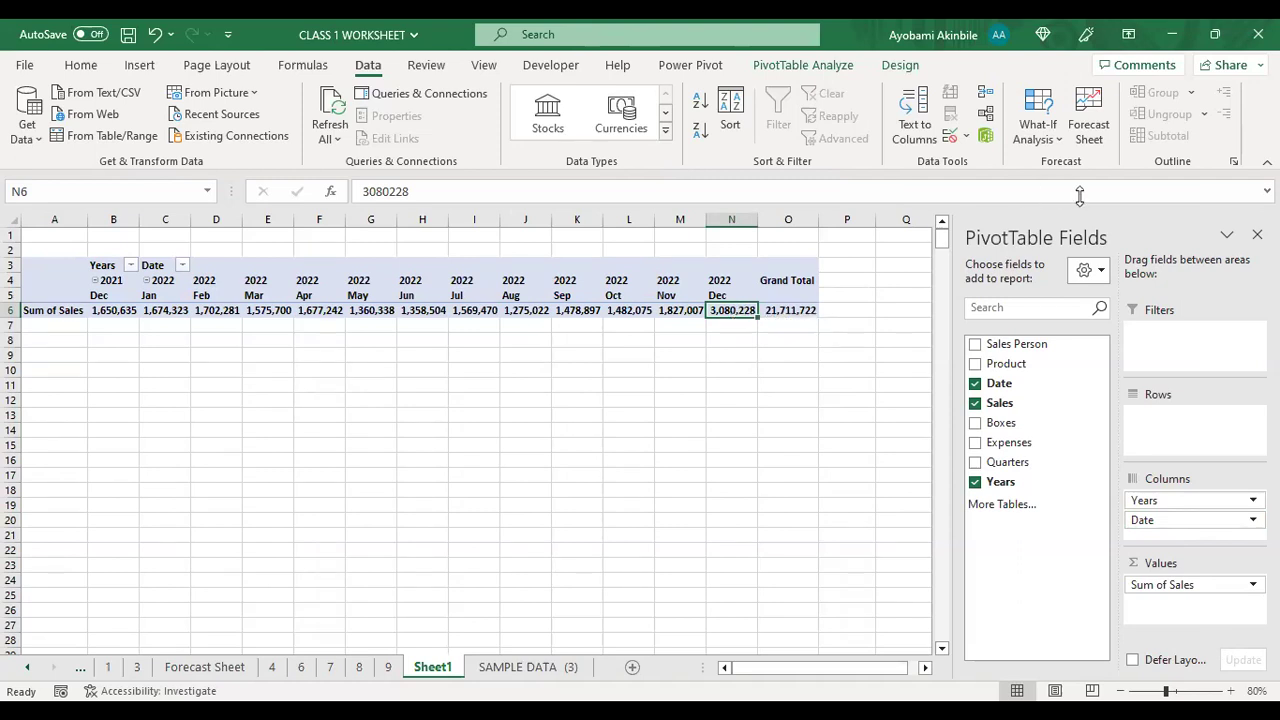
pyautogui.moveTo(1010, 347); pyautogui.dragTo(1174, 435)
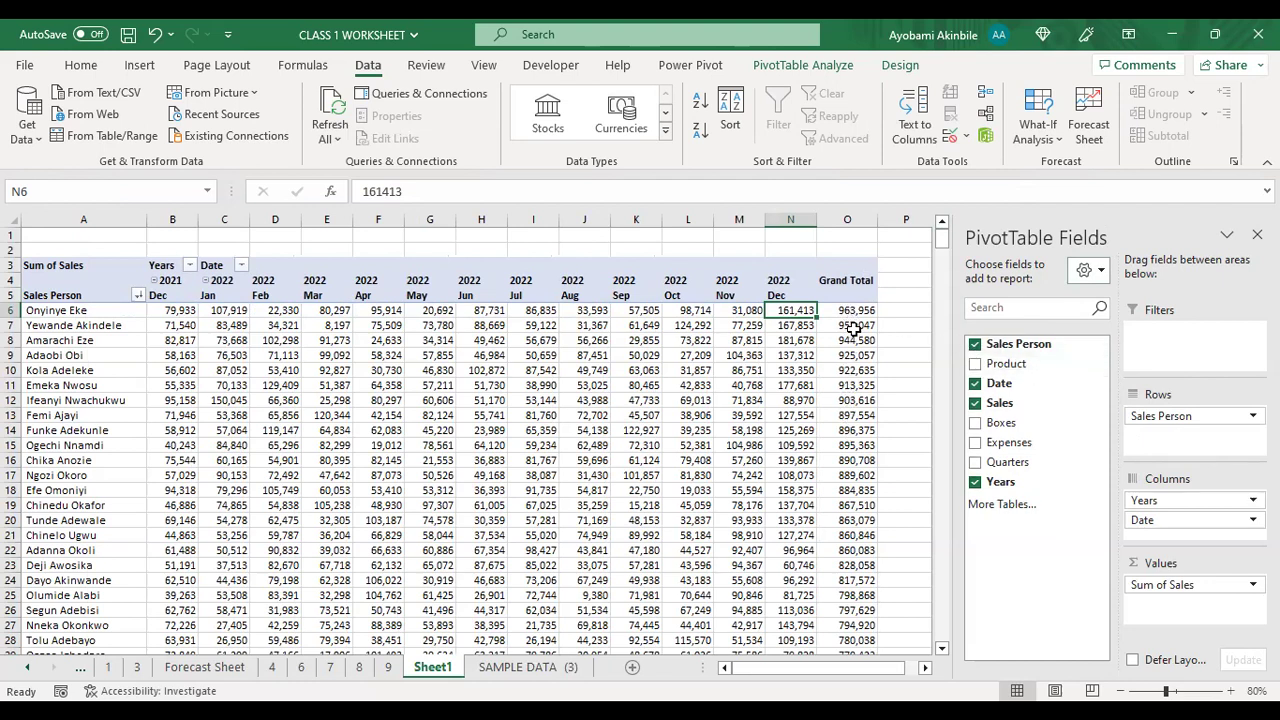
# Step: Highlight the top 10% of the salespeople's December 2022 values, excluding the grand total, with Light Red Fill with Dark Red Text
pyautogui.moveTo(851, 341)
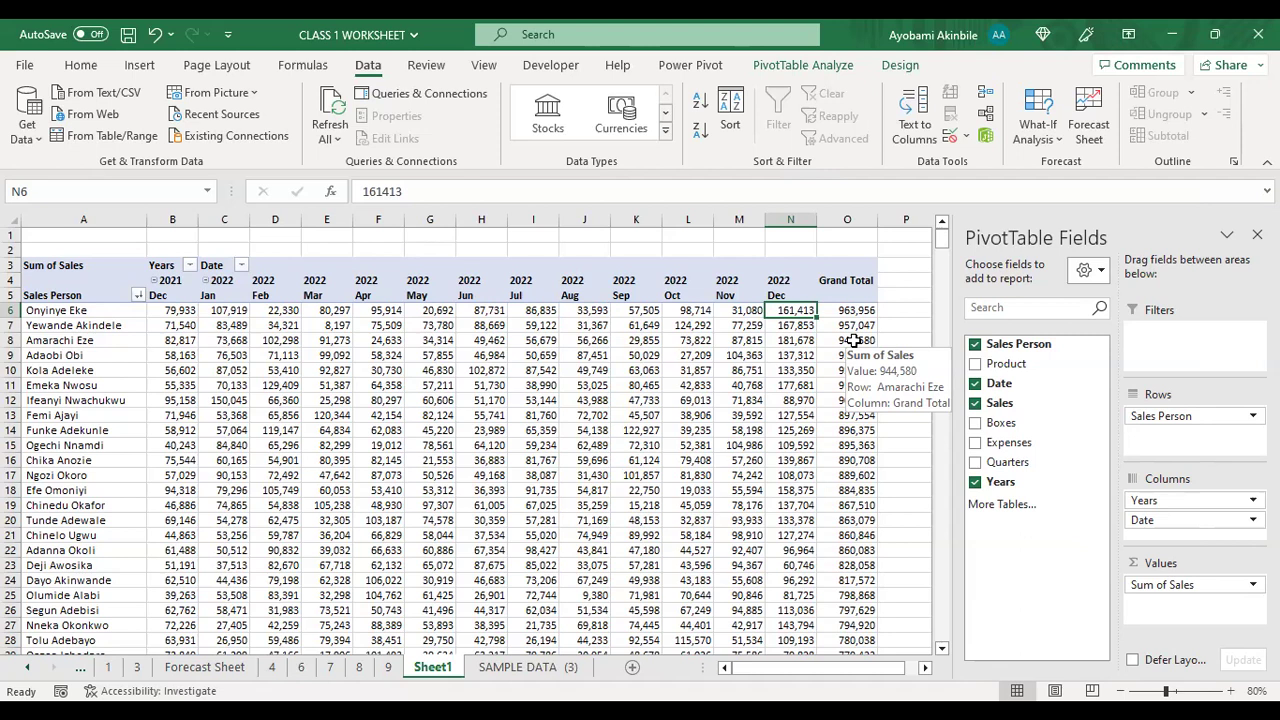
pyautogui.click(82, 68)
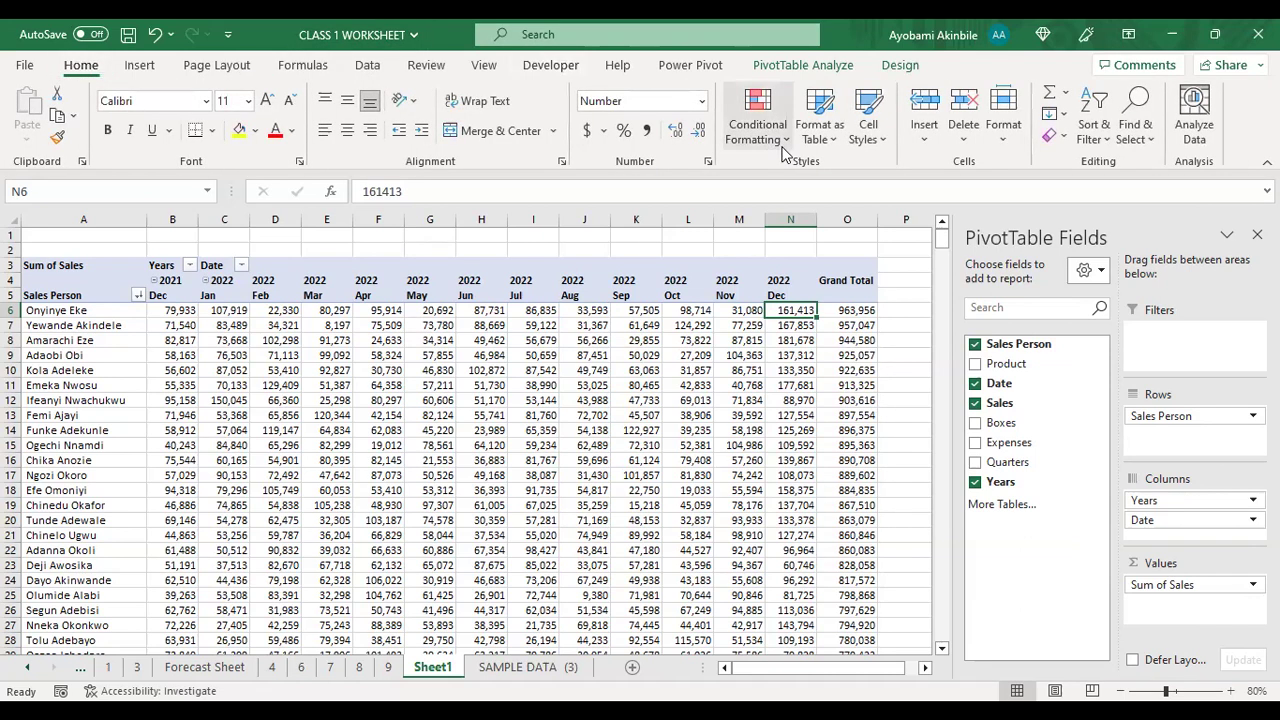
pyautogui.moveTo(791, 308)
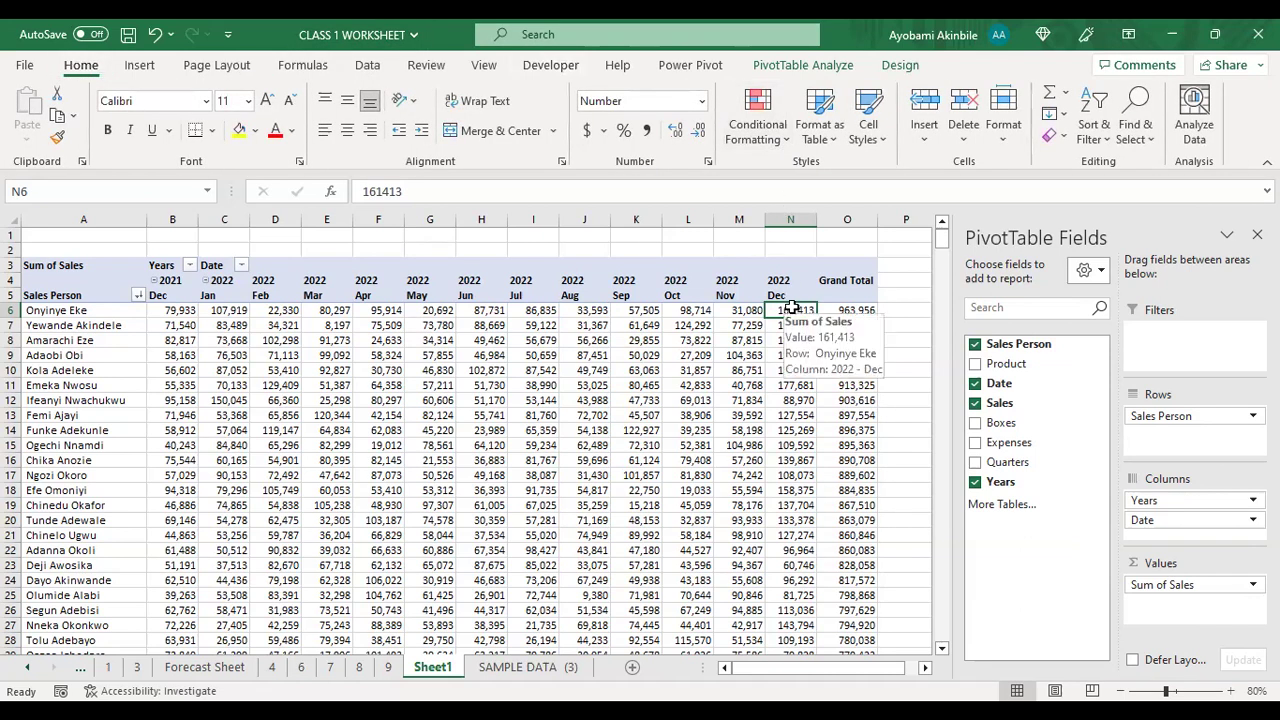
pyautogui.hotkey('shift', 'Down')
pyautogui.hotkey('shift', 'Down')
pyautogui.hotkey('shift', 'Down')
pyautogui.hotkey('shift', 'Down')
pyautogui.hotkey('shift', 'Down')
pyautogui.hotkey('shift', 'Down')
pyautogui.hotkey('shift', 'Down')
pyautogui.hotkey('shift', 'Down')
pyautogui.hotkey('shift', 'Down')
pyautogui.hotkey('shift', 'Down')
pyautogui.hotkey('shift', 'Down')
pyautogui.hotkey('shift', 'Down')
pyautogui.hotkey('shift', 'Down')
pyautogui.hotkey('shift', 'Down')
pyautogui.hotkey('shift', 'Down')
pyautogui.hotkey('shift', 'Down')
pyautogui.hotkey('shift', 'Down')
pyautogui.hotkey('shift', 'Down')
pyautogui.hotkey('shift', 'Down')
pyautogui.hotkey('shift', 'Down')
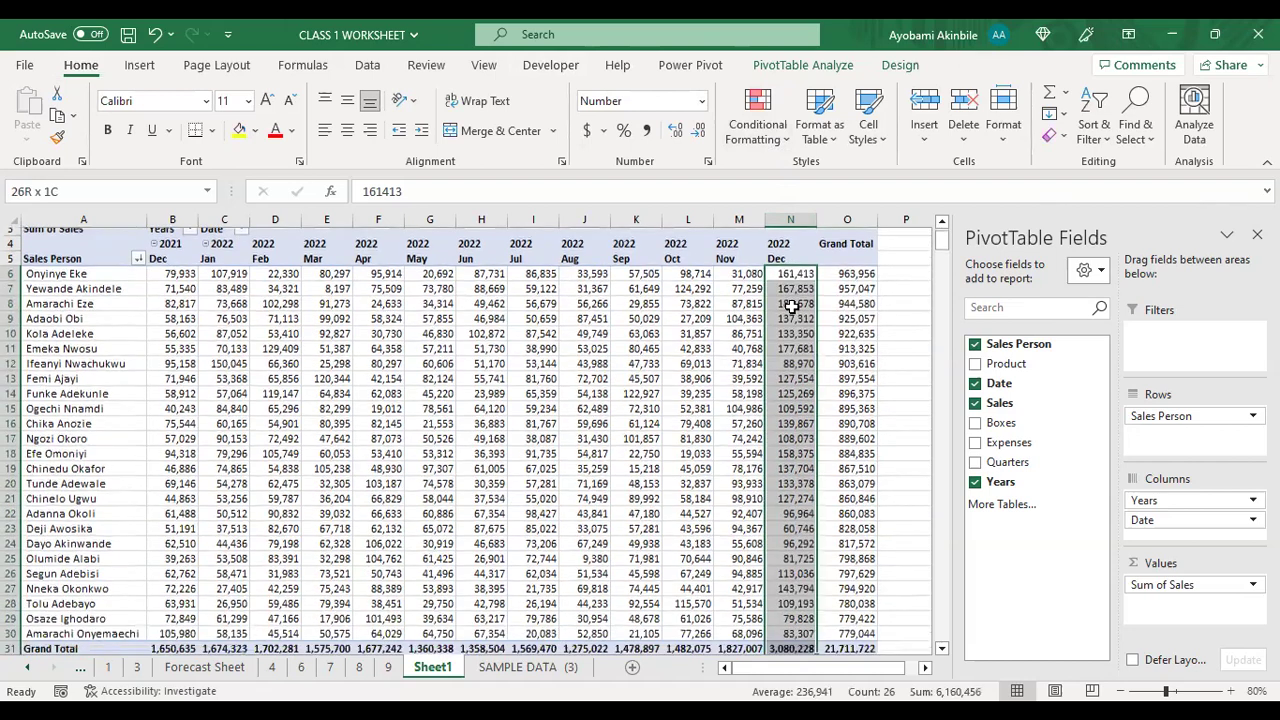
pyautogui.click(787, 136)
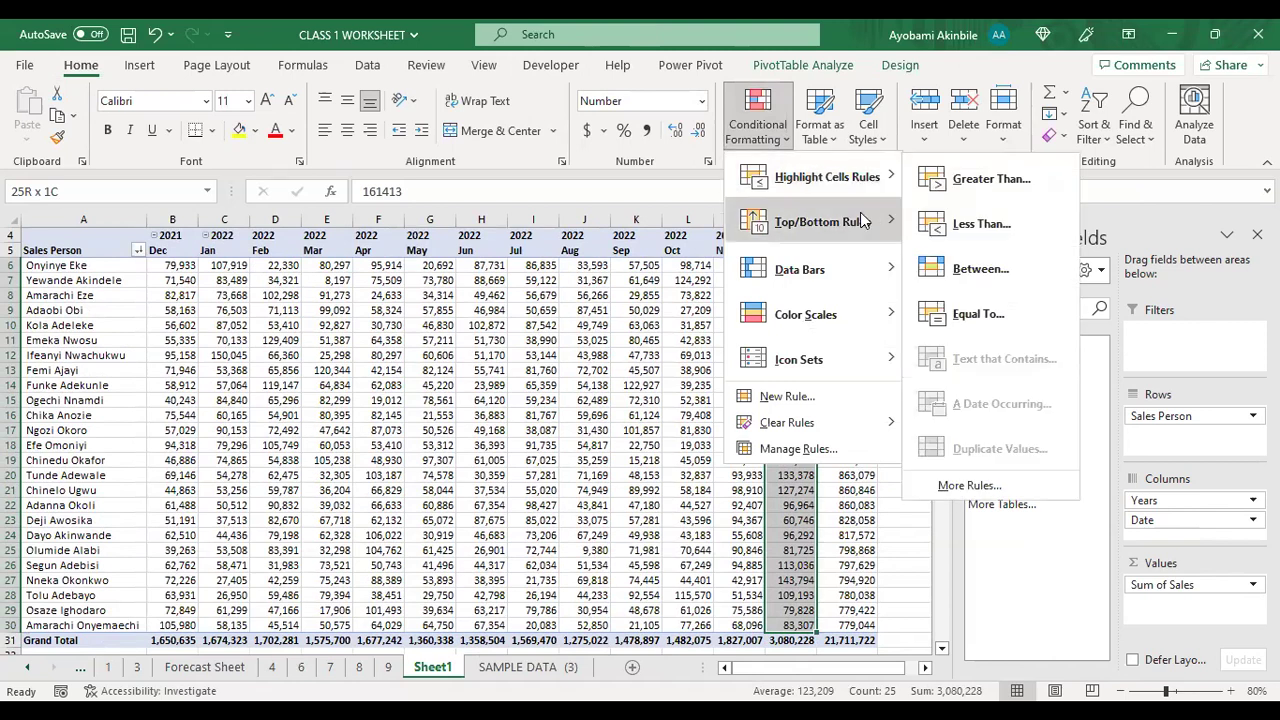
pyautogui.moveTo(862, 221)
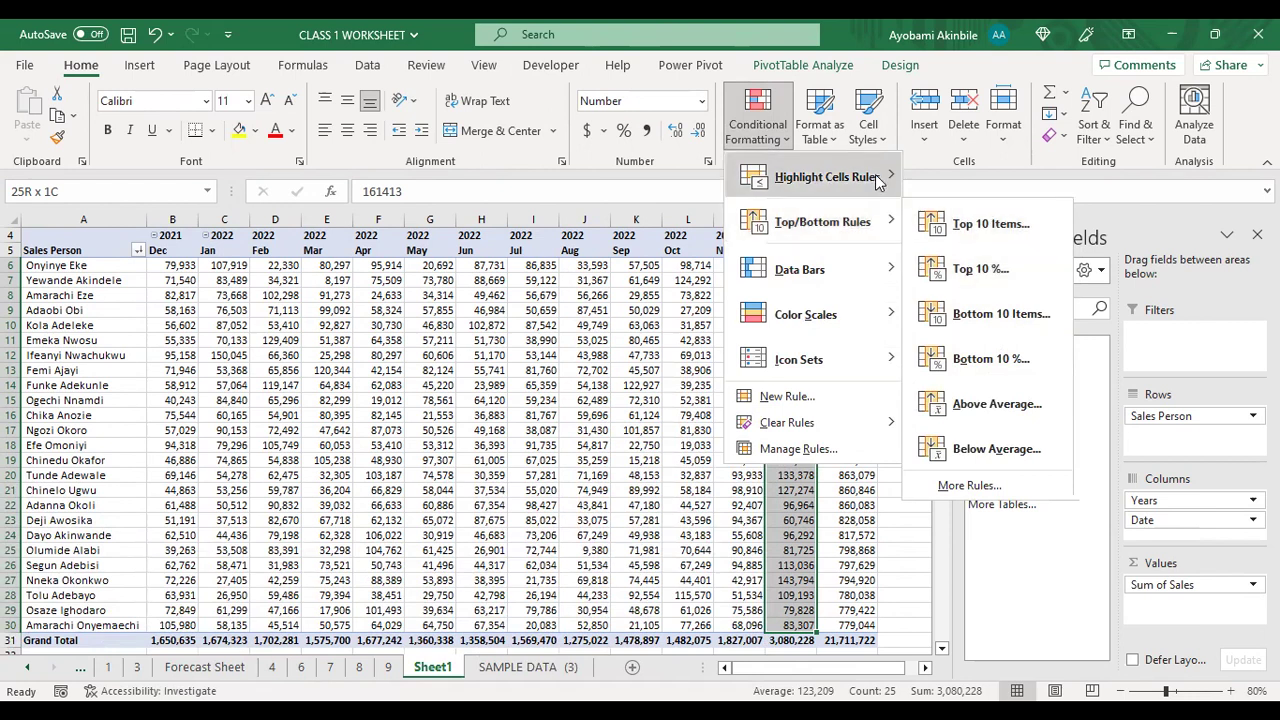
pyautogui.moveTo(877, 180)
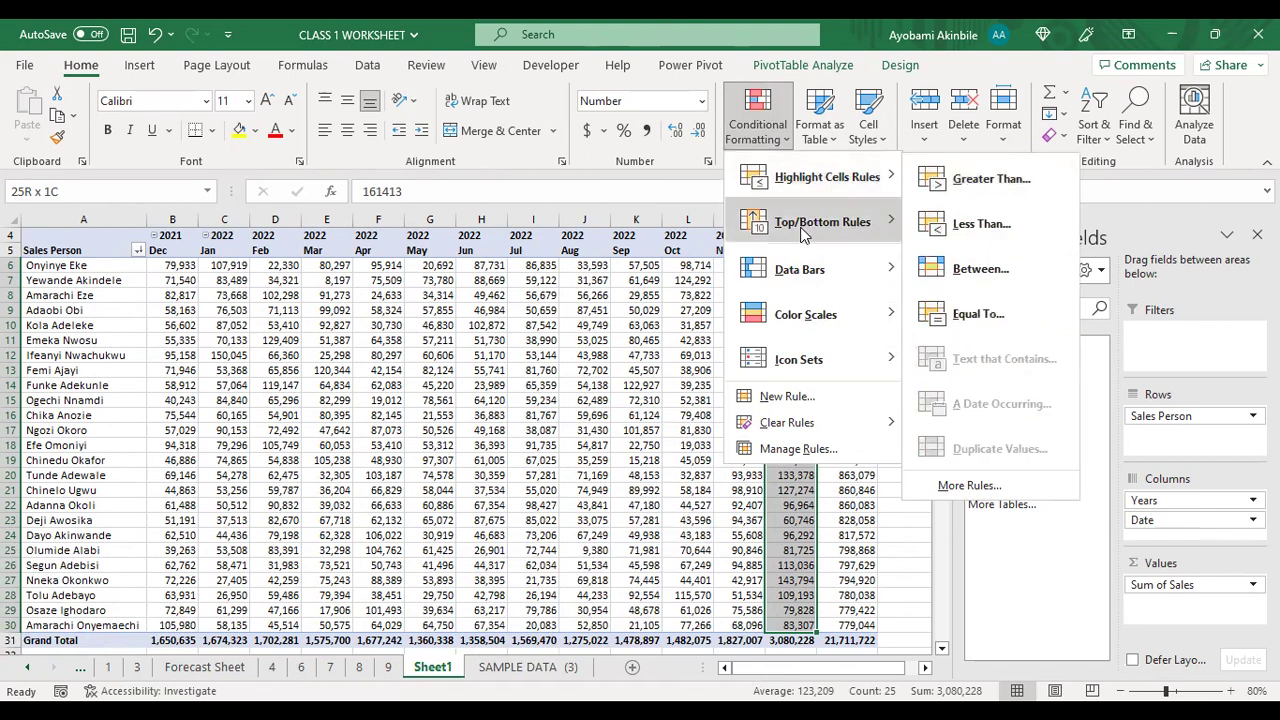
pyautogui.moveTo(822, 221)
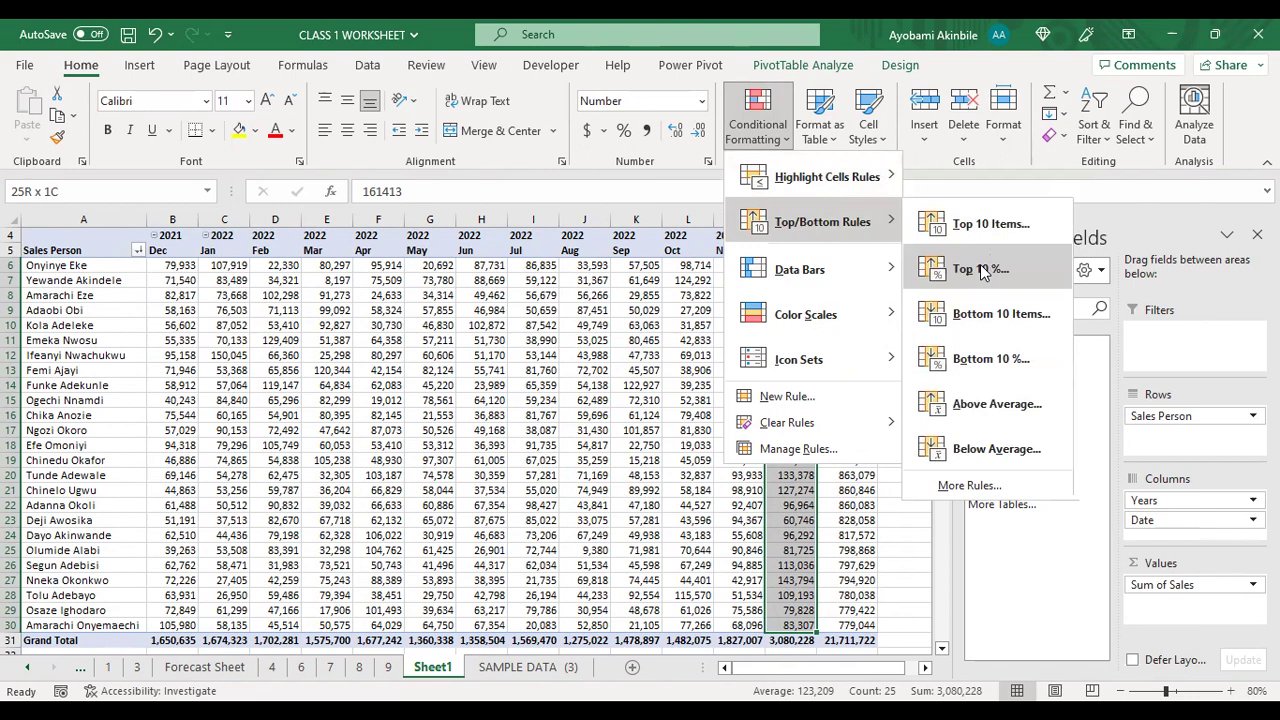
pyautogui.click(982, 270)
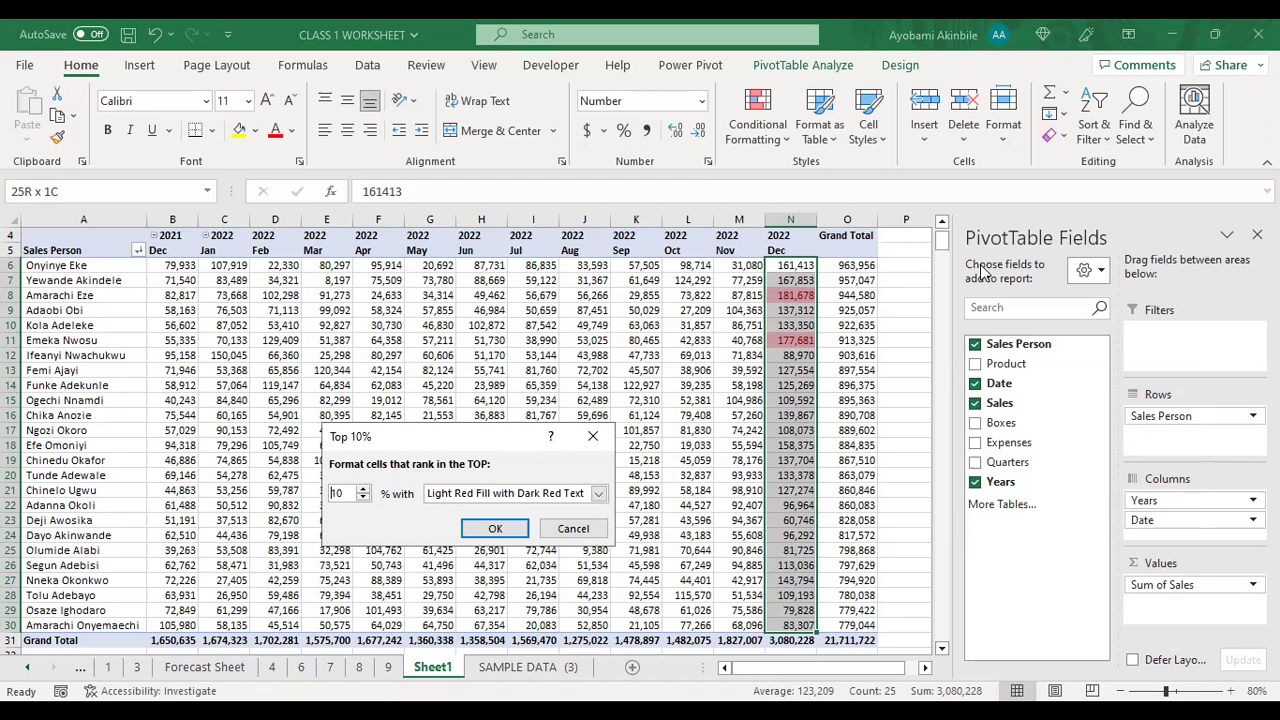
pyautogui.click(507, 533)
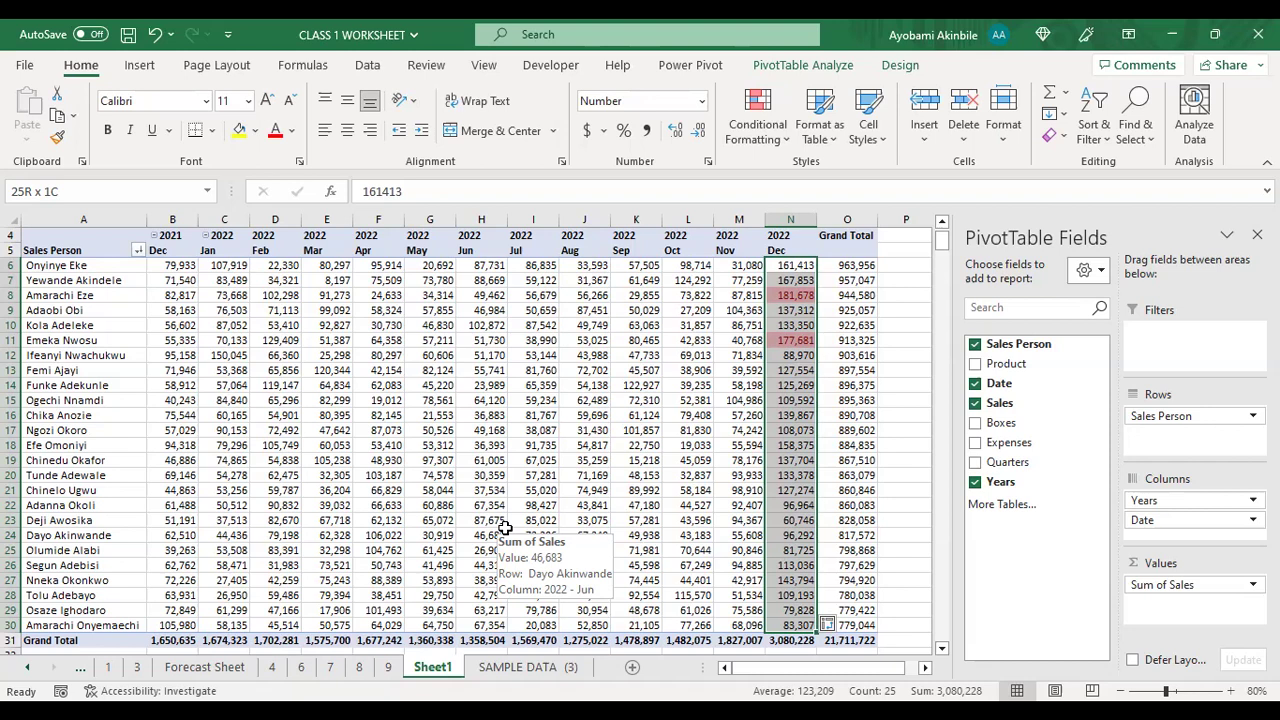
pyautogui.moveTo(505, 527)
pyautogui.click(441, 431)
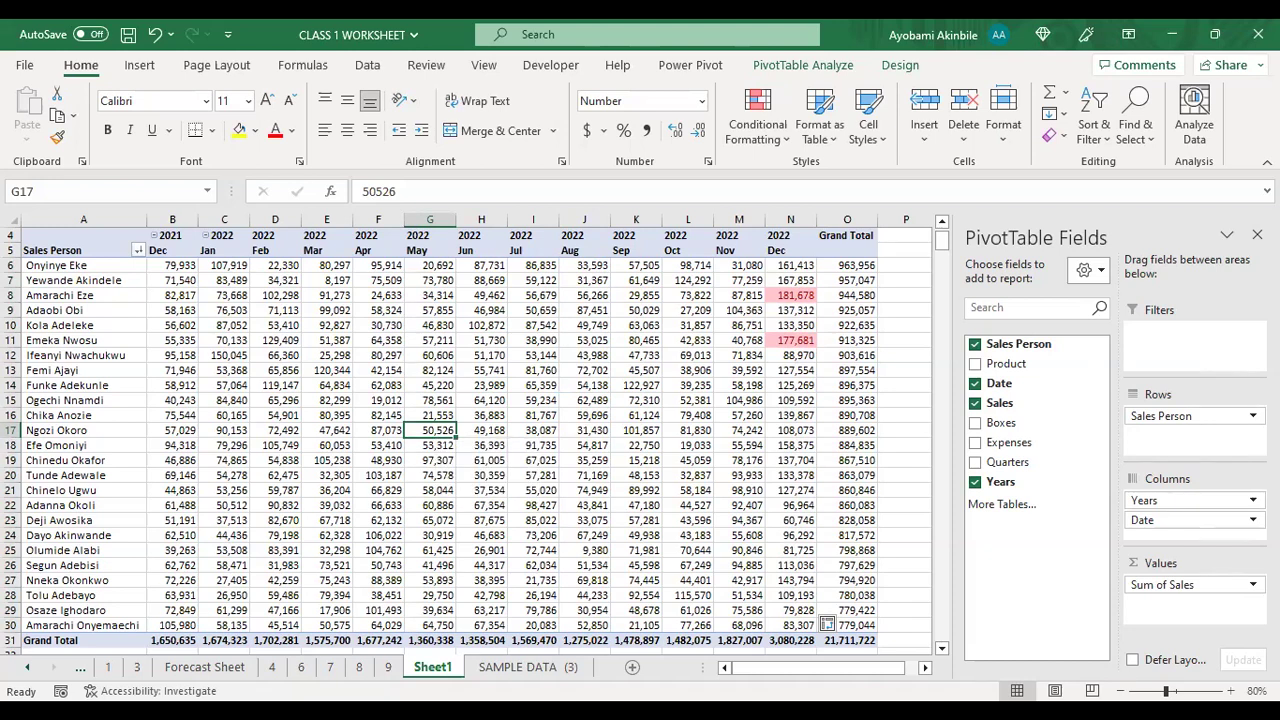
pyautogui.click(896, 531)
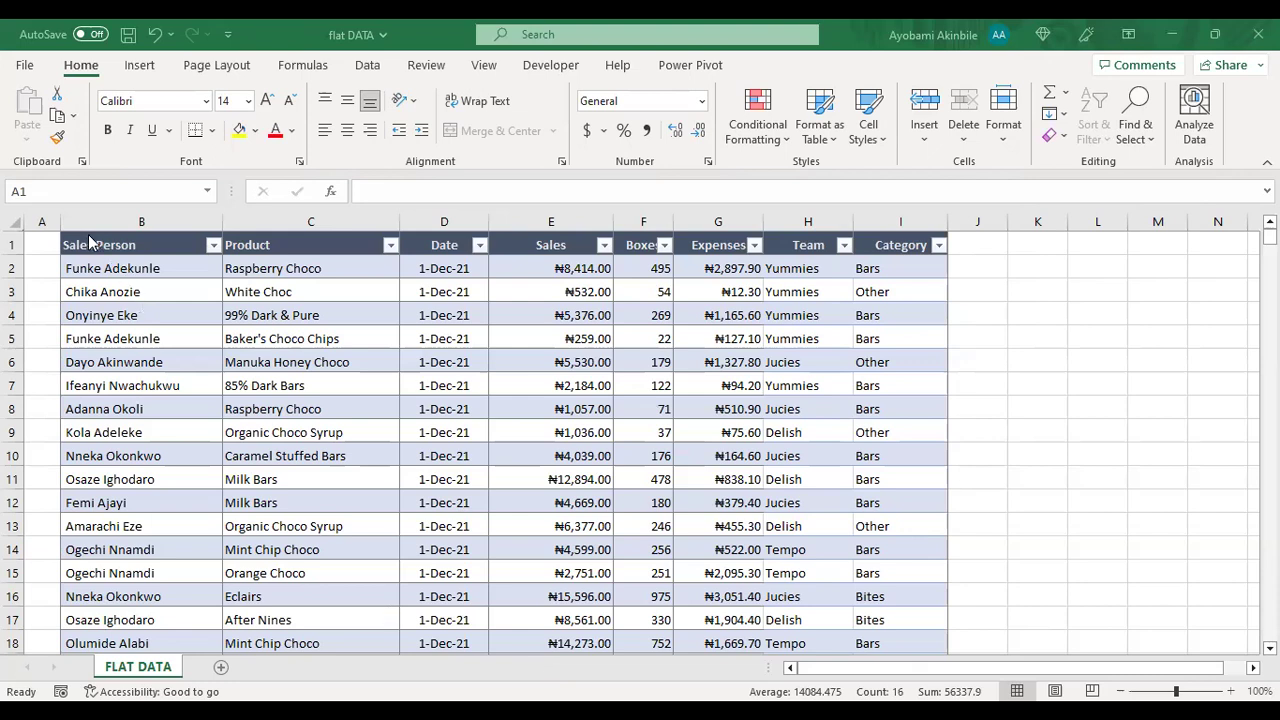
# Step: Switch to the flat DATA workbook and create a PivotTable from the sales10 table at cell L2 of the existing FLAT DATA sheet
pyautogui.moveTo(89, 246); pyautogui.dragTo(915, 248)
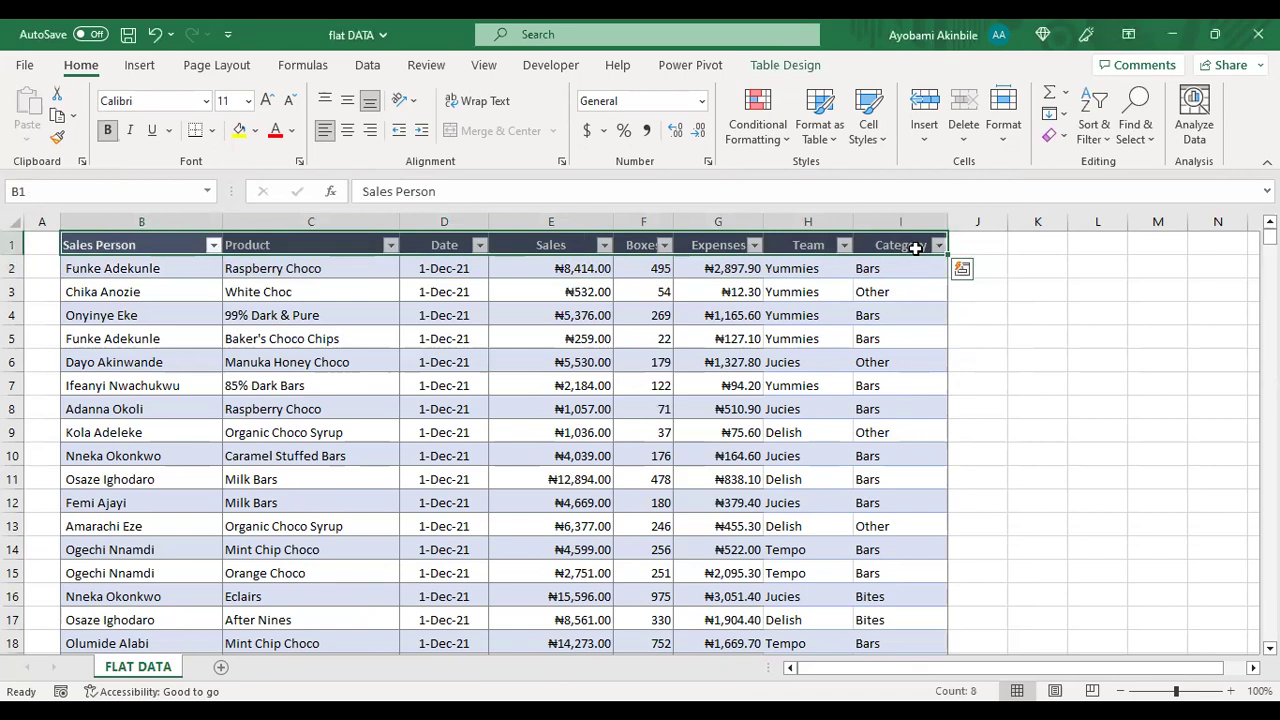
pyautogui.hotkey('ctrl', 'q')
pyautogui.click(420, 291)
pyautogui.click(140, 66)
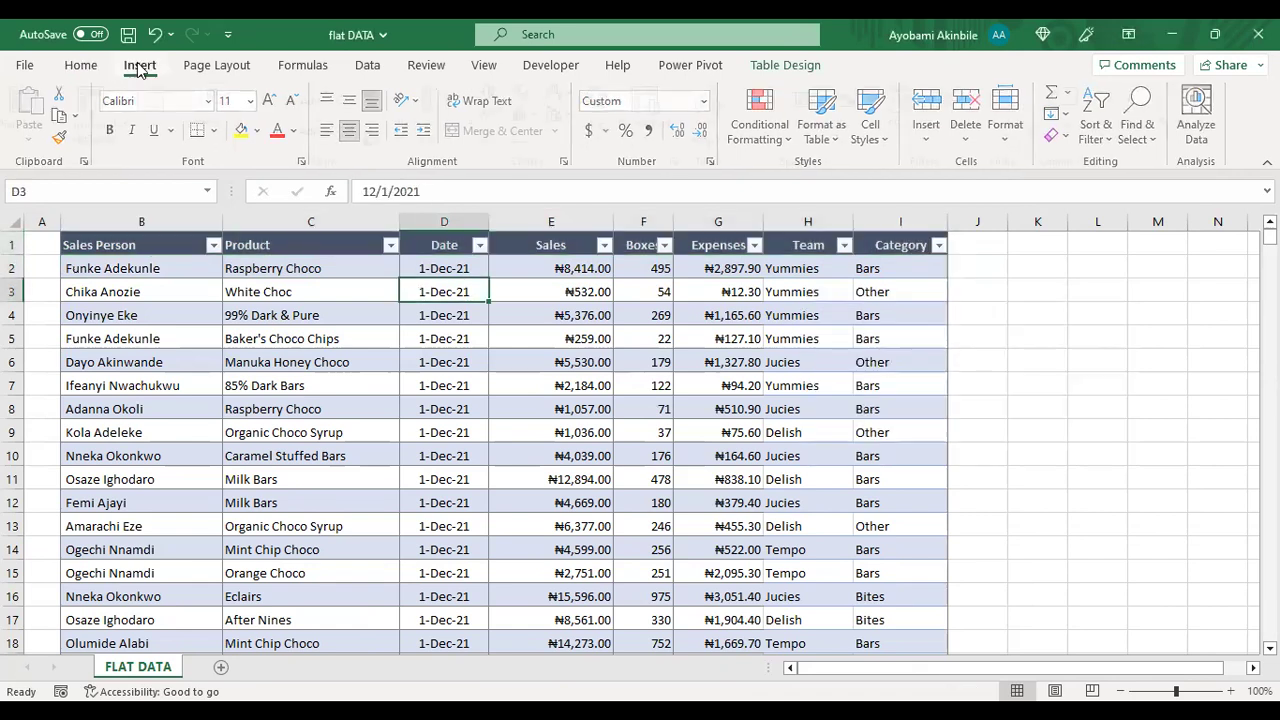
pyautogui.click(35, 135)
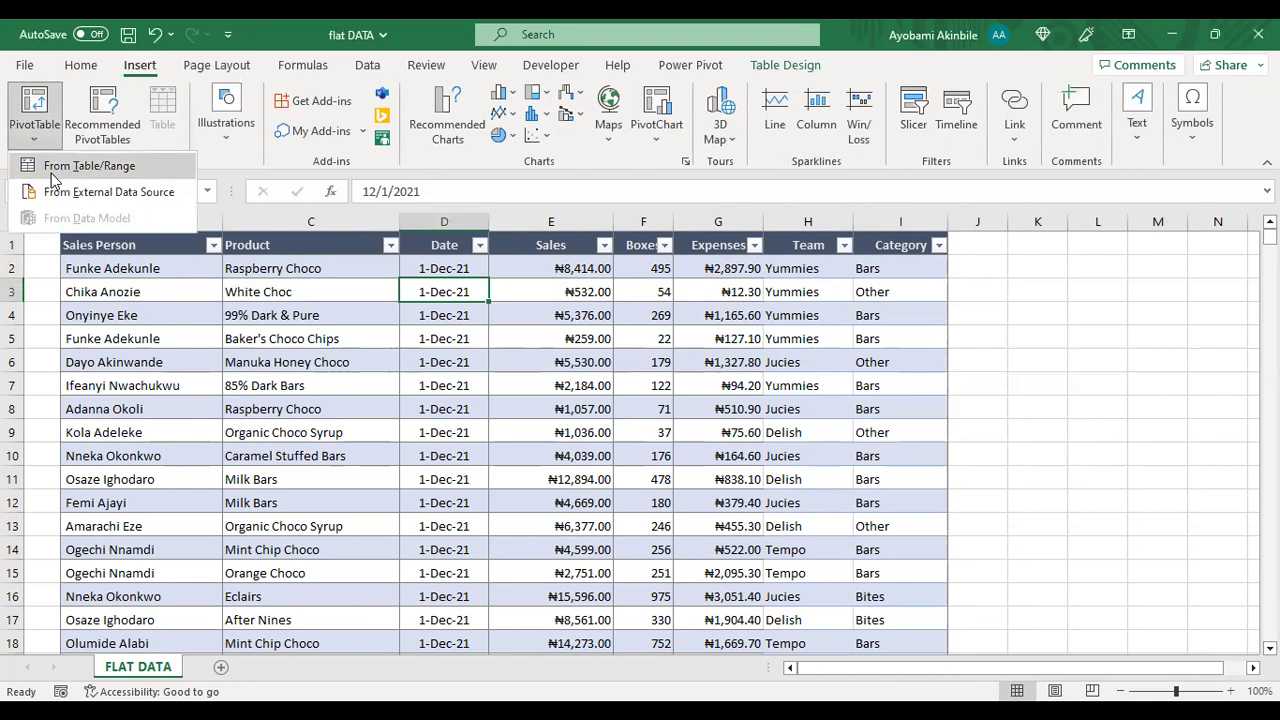
pyautogui.click(51, 173)
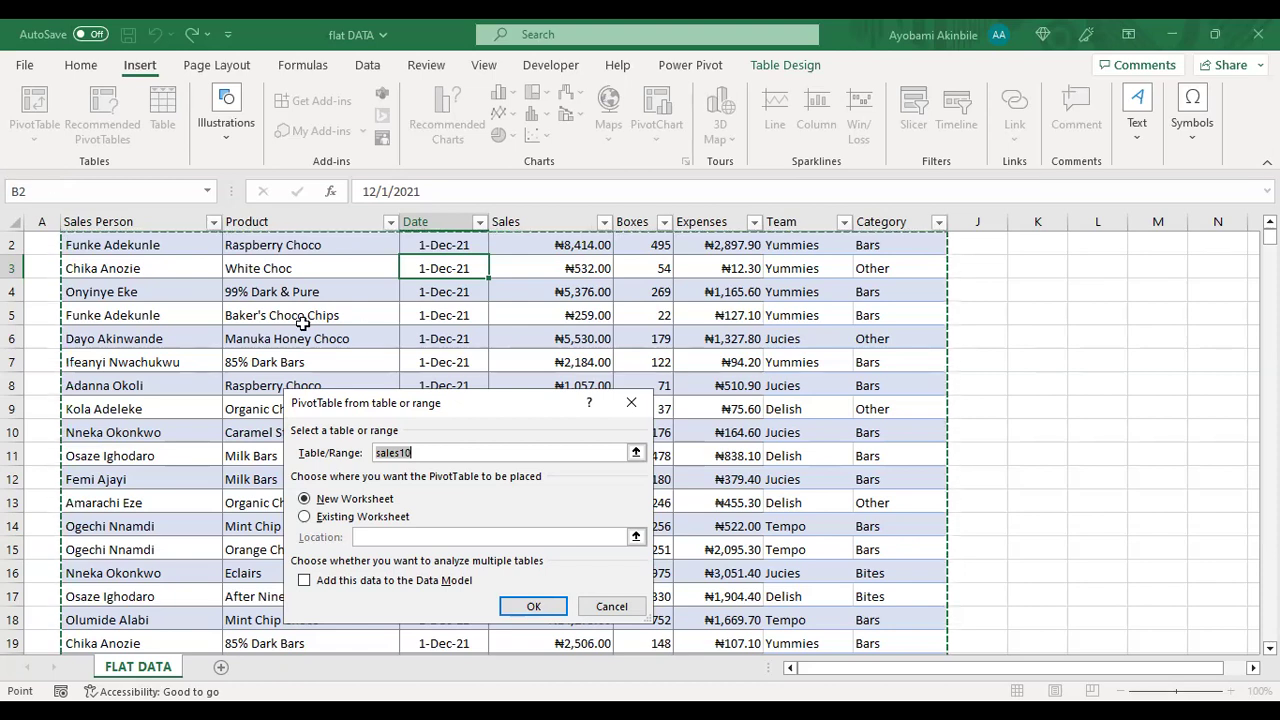
pyautogui.click(303, 519)
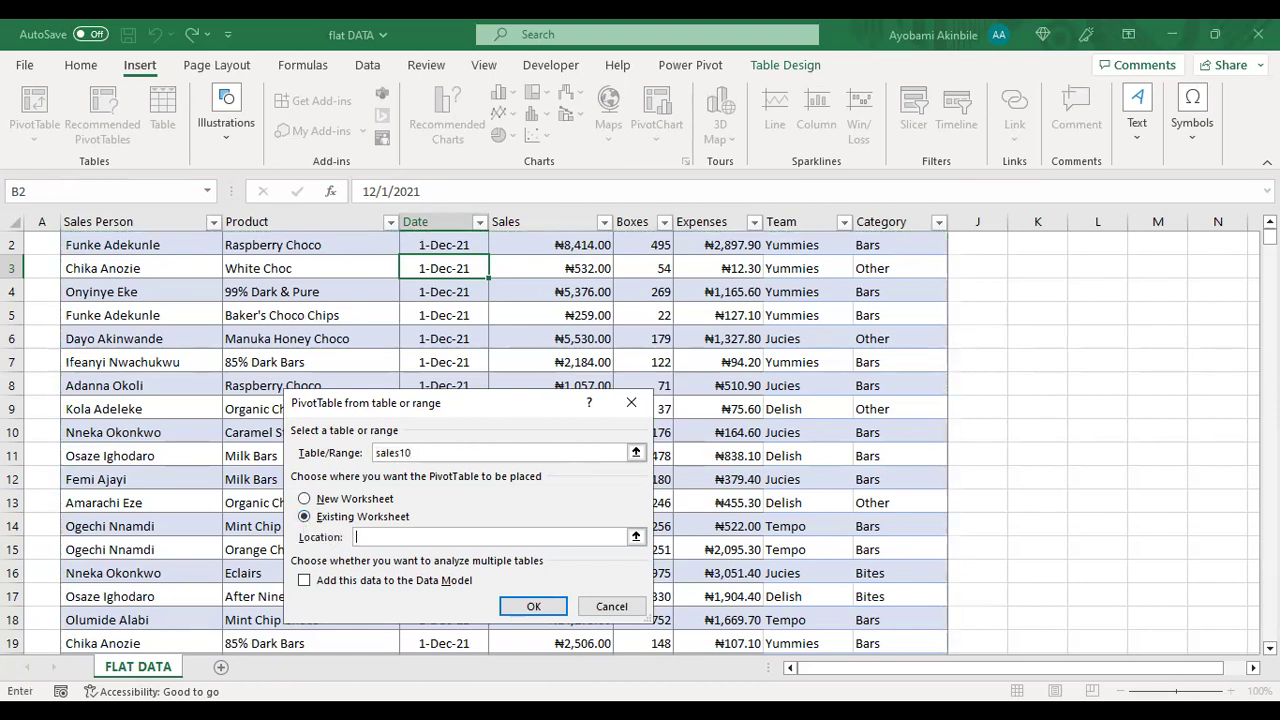
pyautogui.scroll(1, 1125, 255)
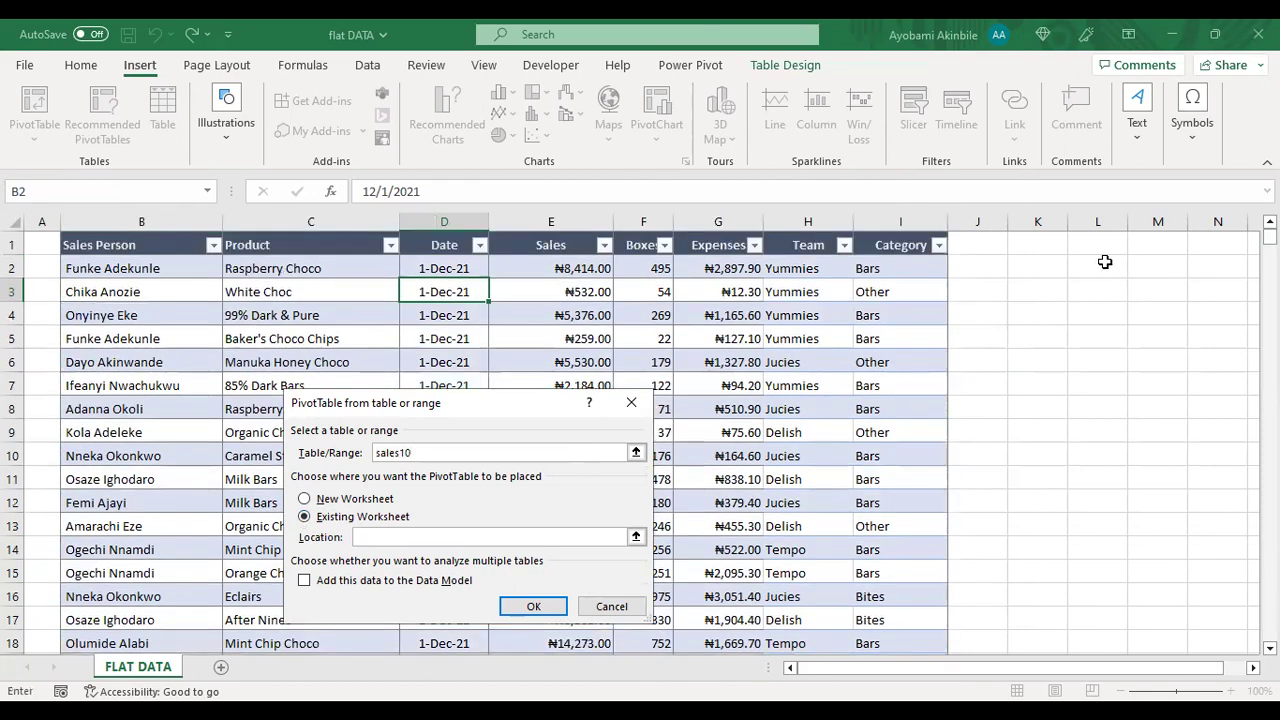
pyautogui.click(1105, 262)
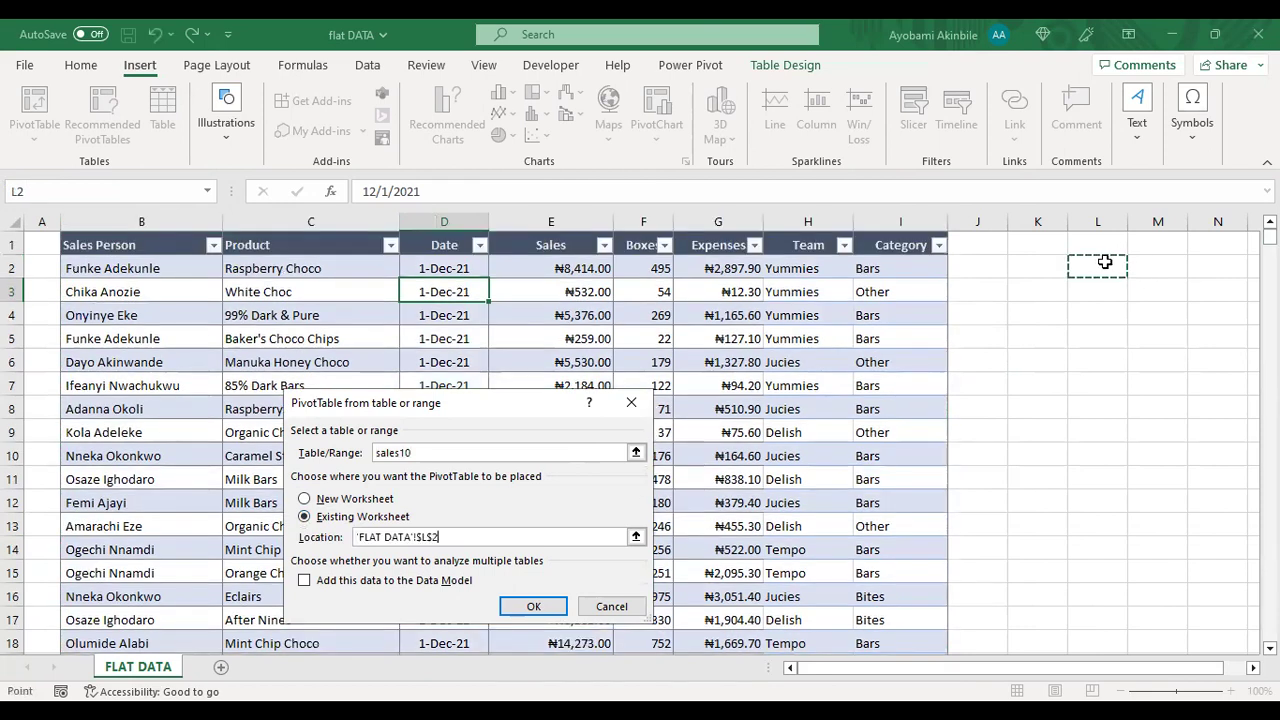
pyautogui.click(549, 606)
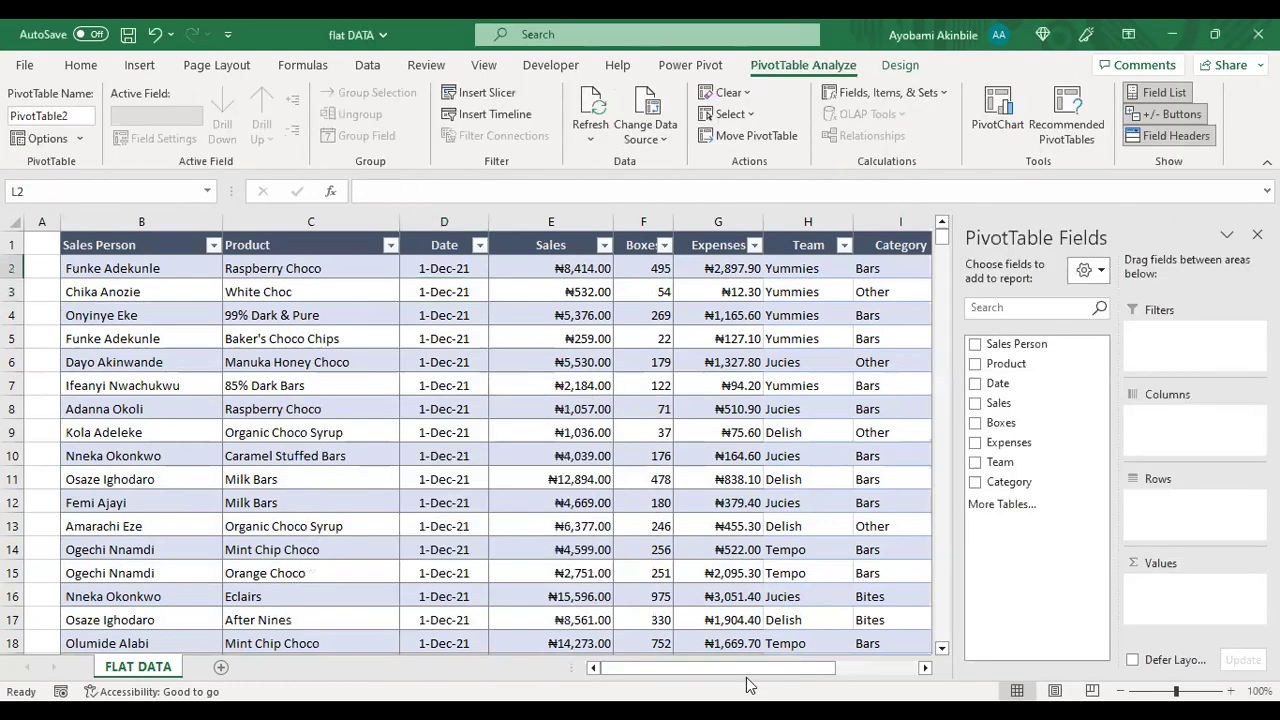
# Step: Group the new PivotTable's rows by Years and Date without Quarters, and expand 2021 and 2022 to show their months
pyautogui.click(925, 668)
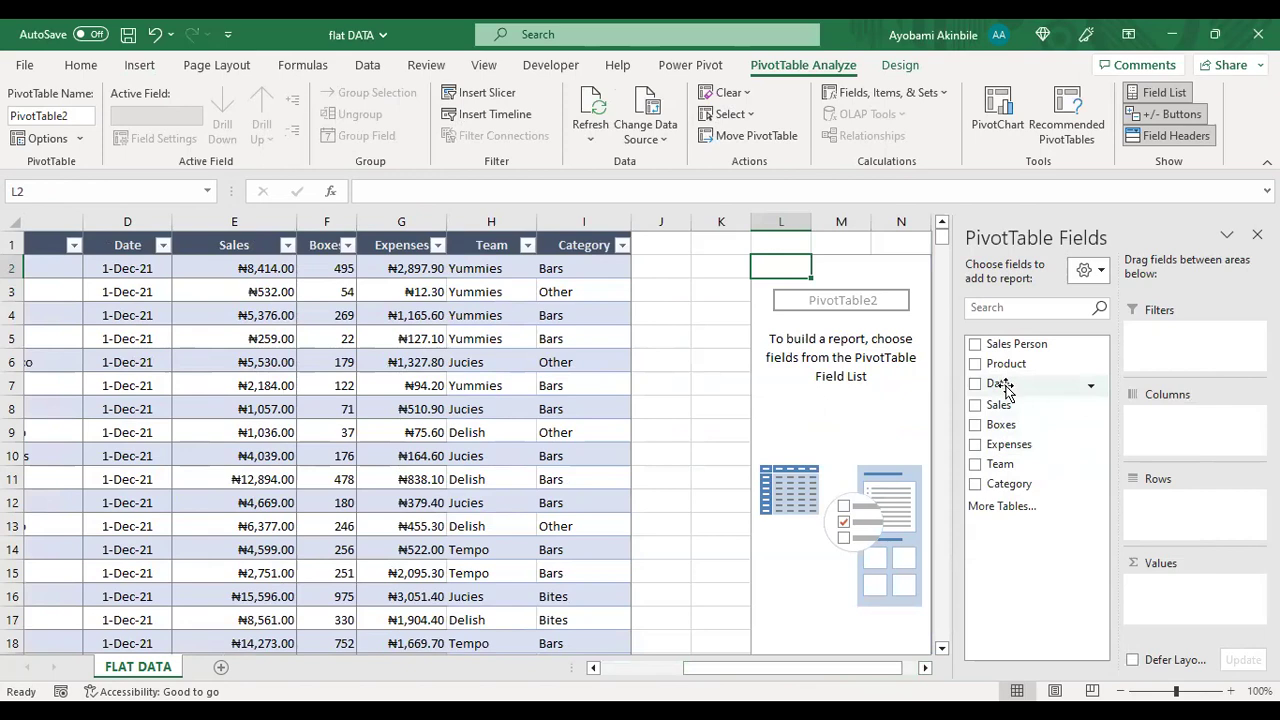
pyautogui.moveTo(1003, 390); pyautogui.dragTo(1155, 508)
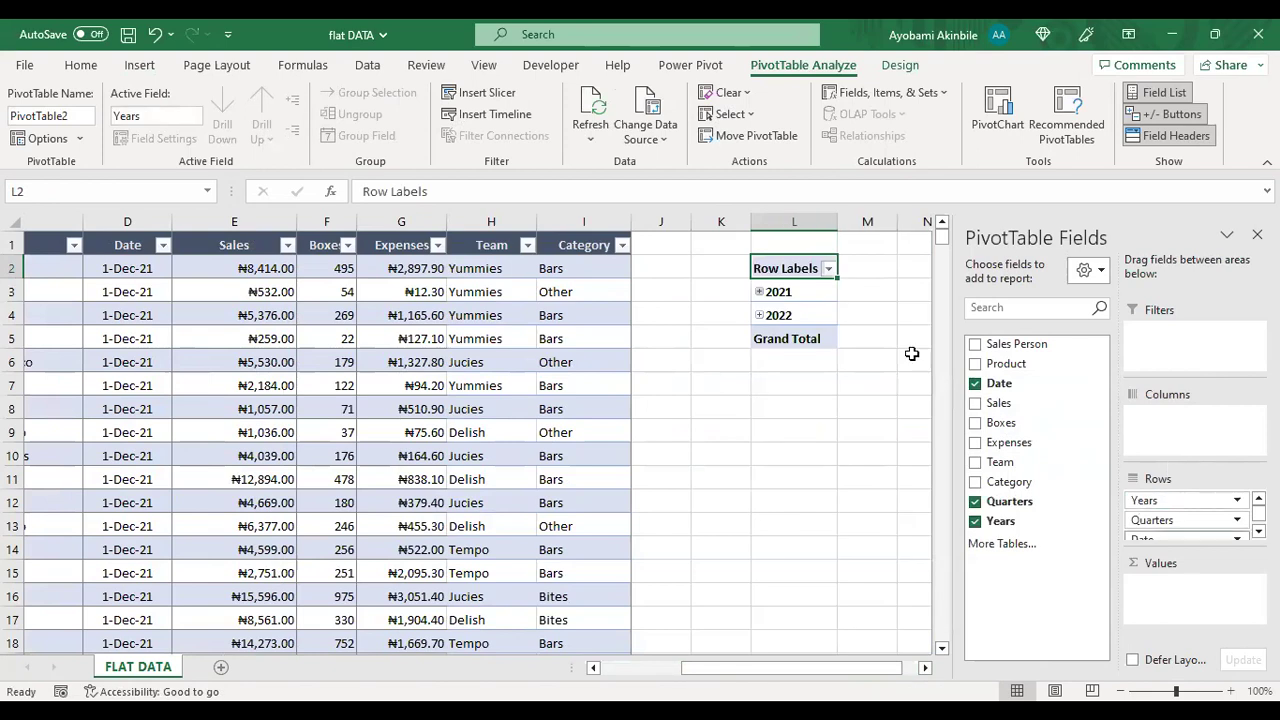
pyautogui.moveTo(1206, 523); pyautogui.dragTo(1000, 570)
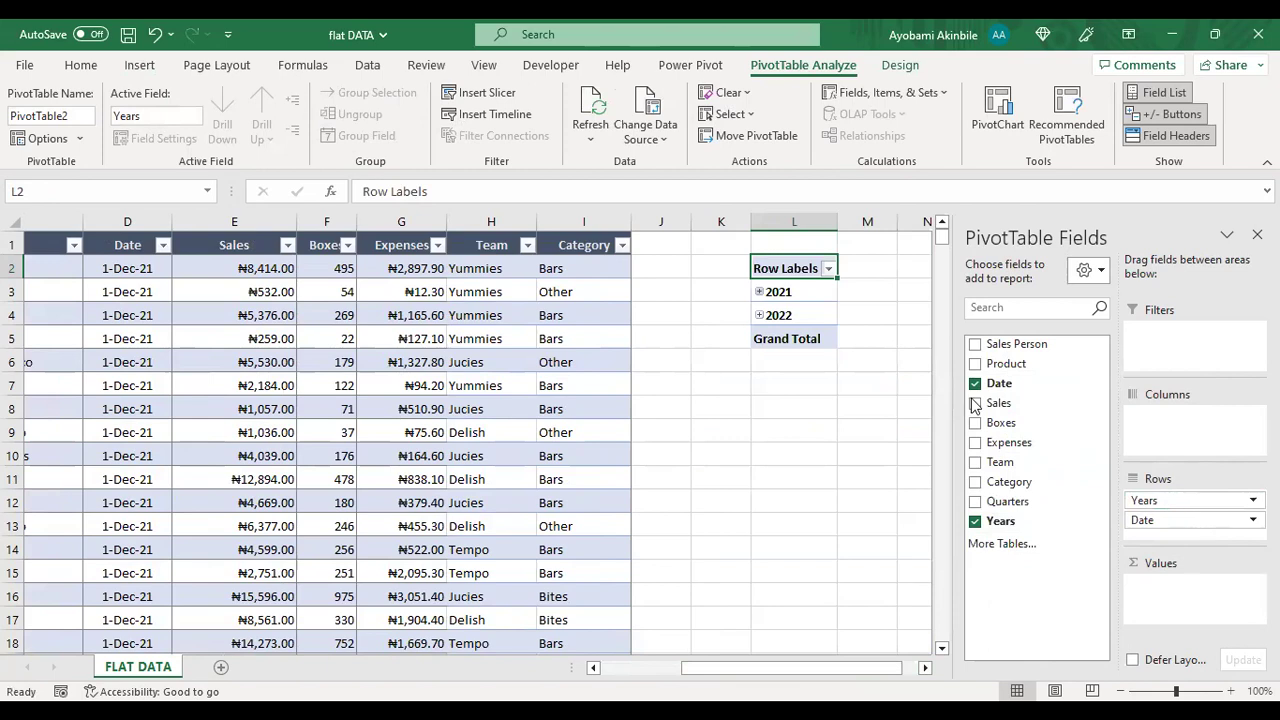
pyautogui.click(759, 291)
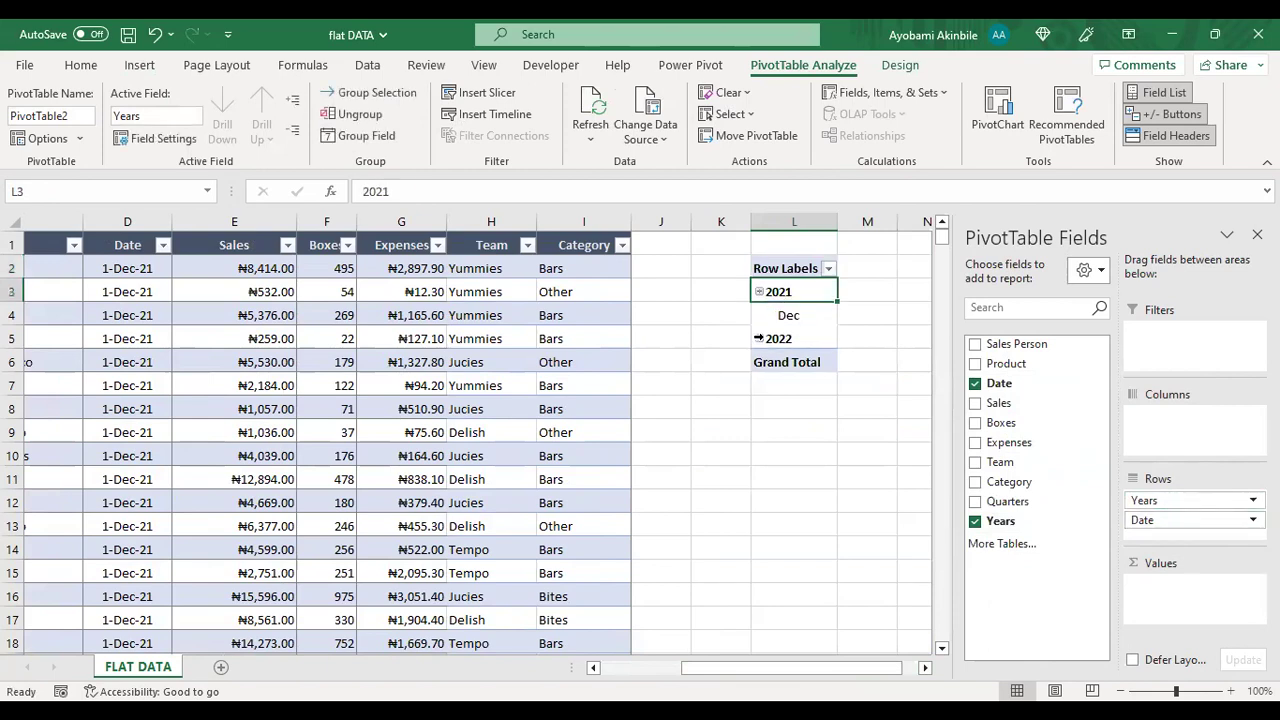
pyautogui.click(759, 339)
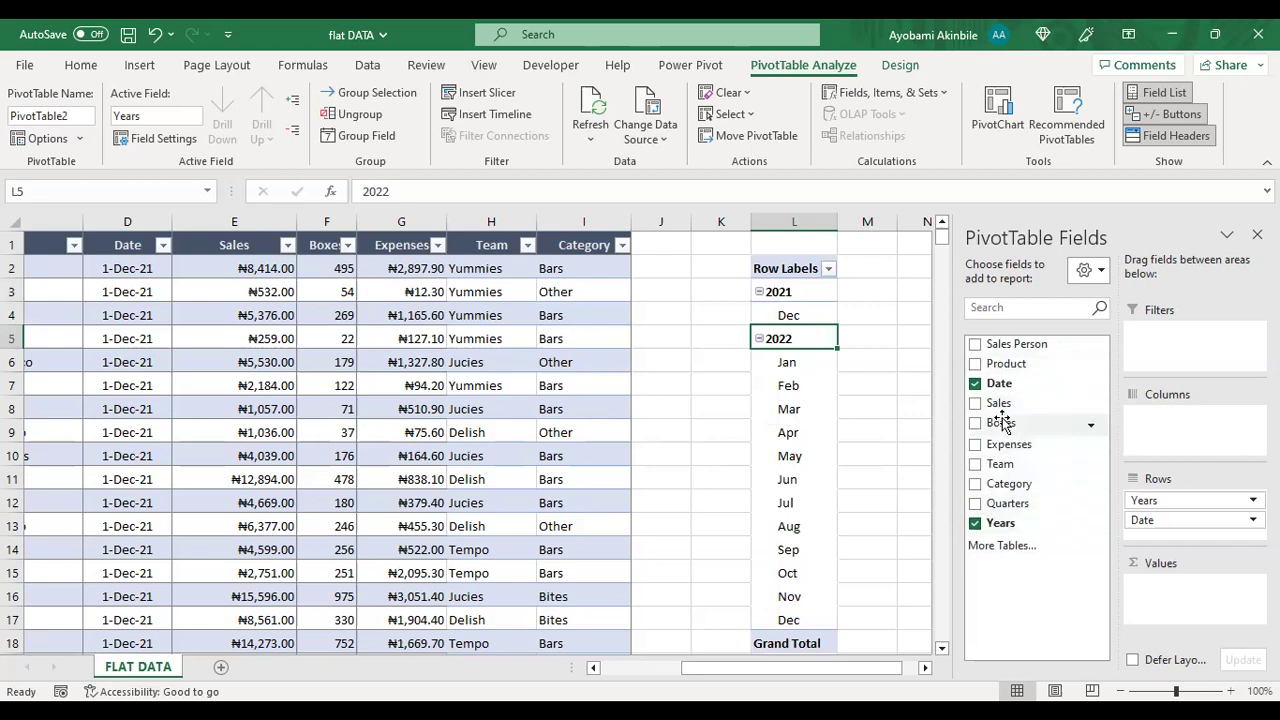
# Step: Add the Sales field to the PivotTable's Values as Sum of Sales
pyautogui.moveTo(999, 403); pyautogui.dragTo(1190, 600)
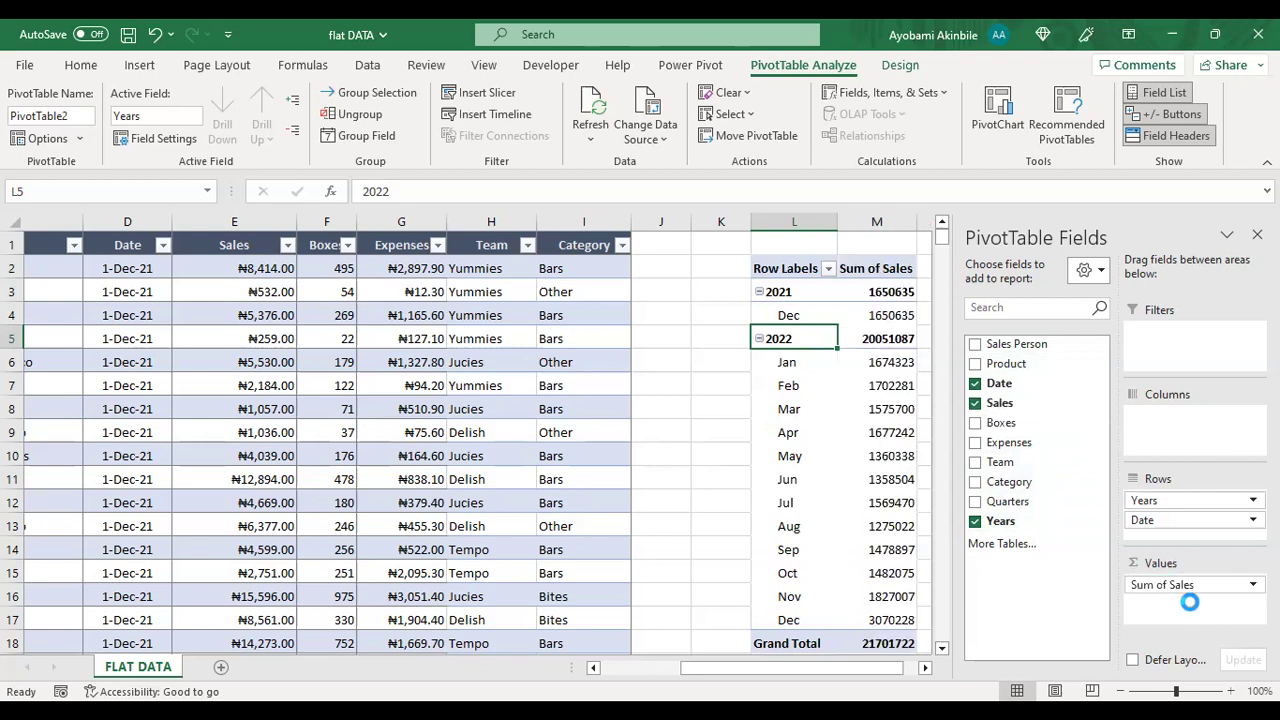
pyautogui.click(925, 669)
pyautogui.click(925, 669)
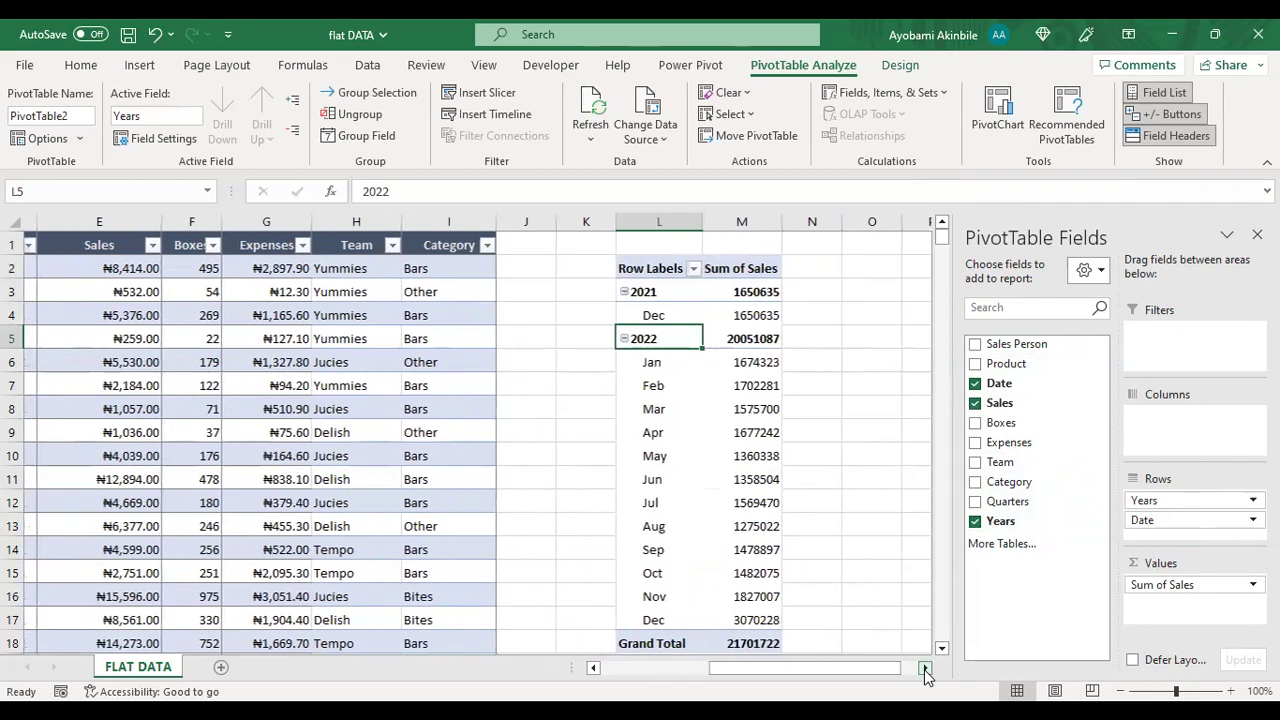
# Step: Format the Sum of Sales values as numbers with a thousands separator and no decimal places
pyautogui.rightClick(731, 411)
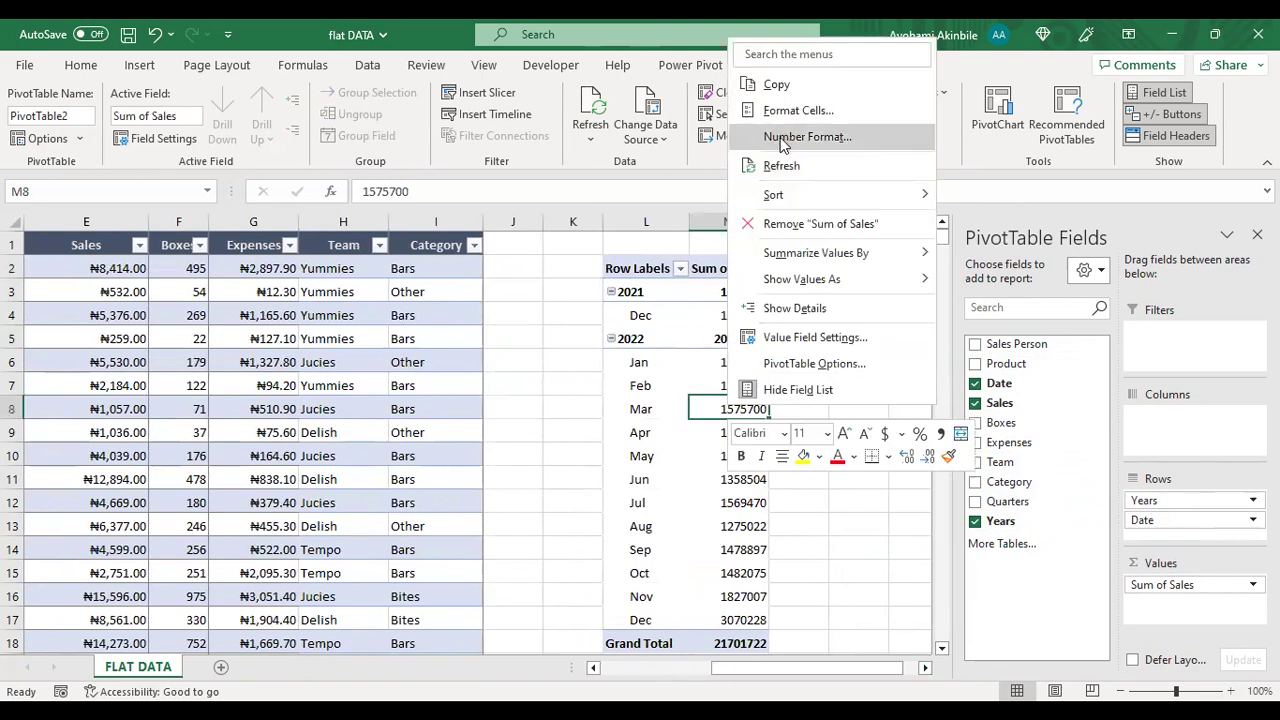
pyautogui.click(783, 145)
pyautogui.click(571, 120)
pyautogui.click(797, 152)
pyautogui.click(797, 152)
pyautogui.click(676, 172)
pyautogui.click(910, 455)
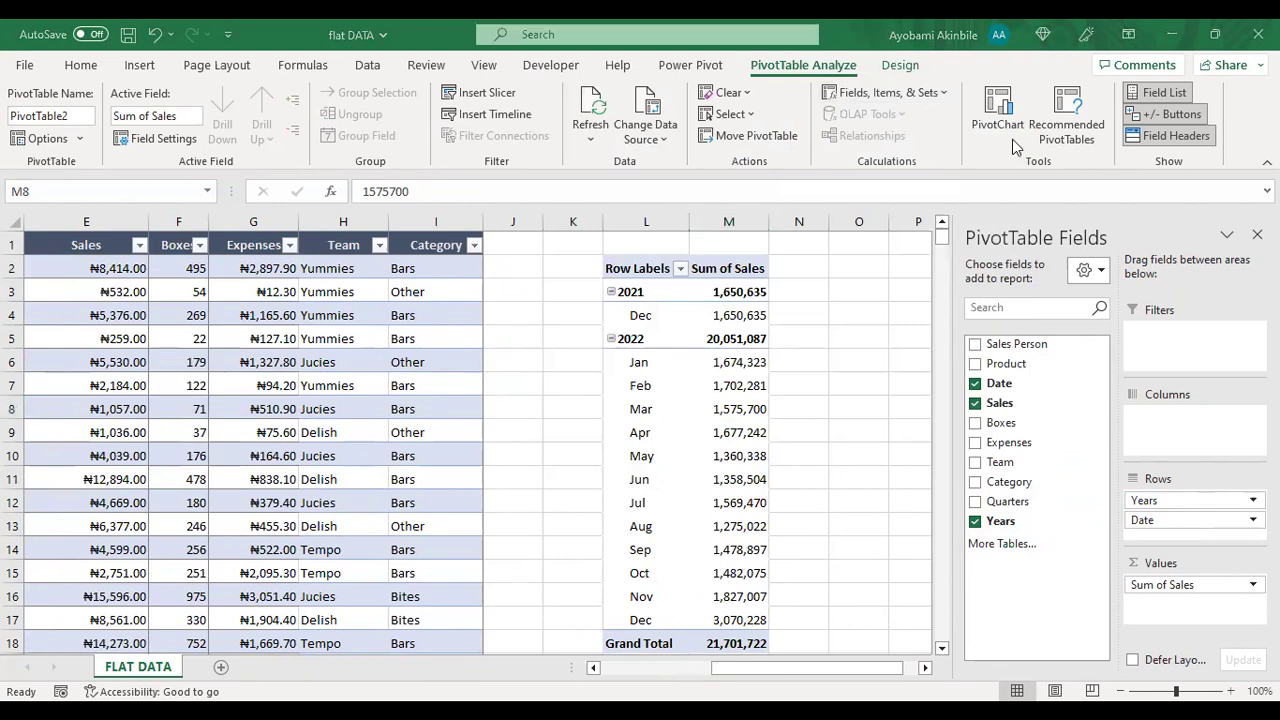
# Step: Set the PivotTable's report layout to Tabular Form and repeat all item labels
pyautogui.click(900, 65)
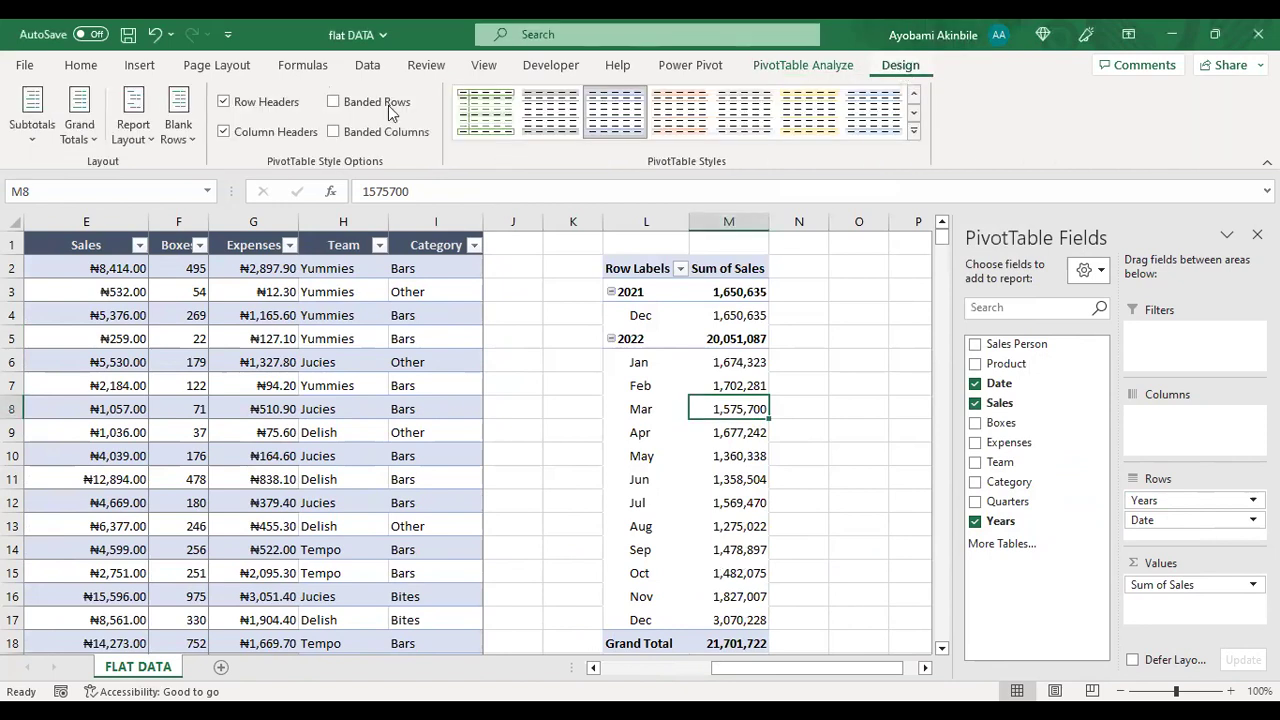
pyautogui.click(148, 145)
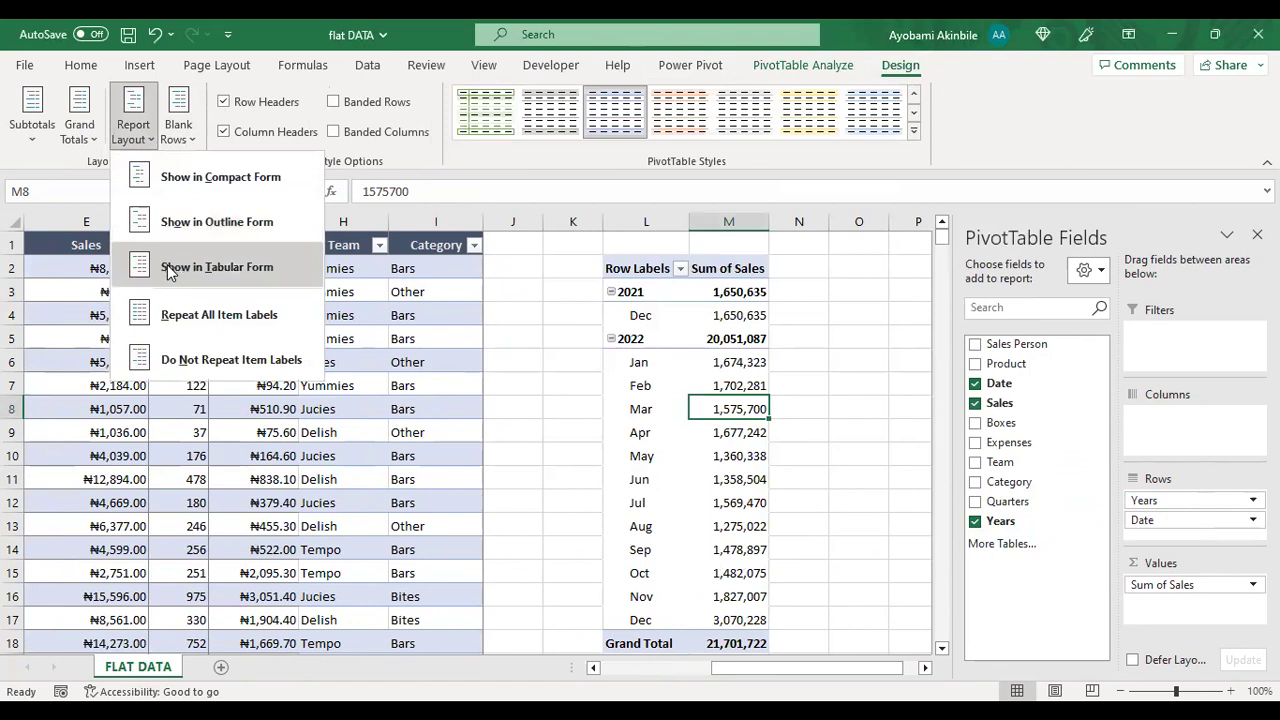
pyautogui.click(167, 263)
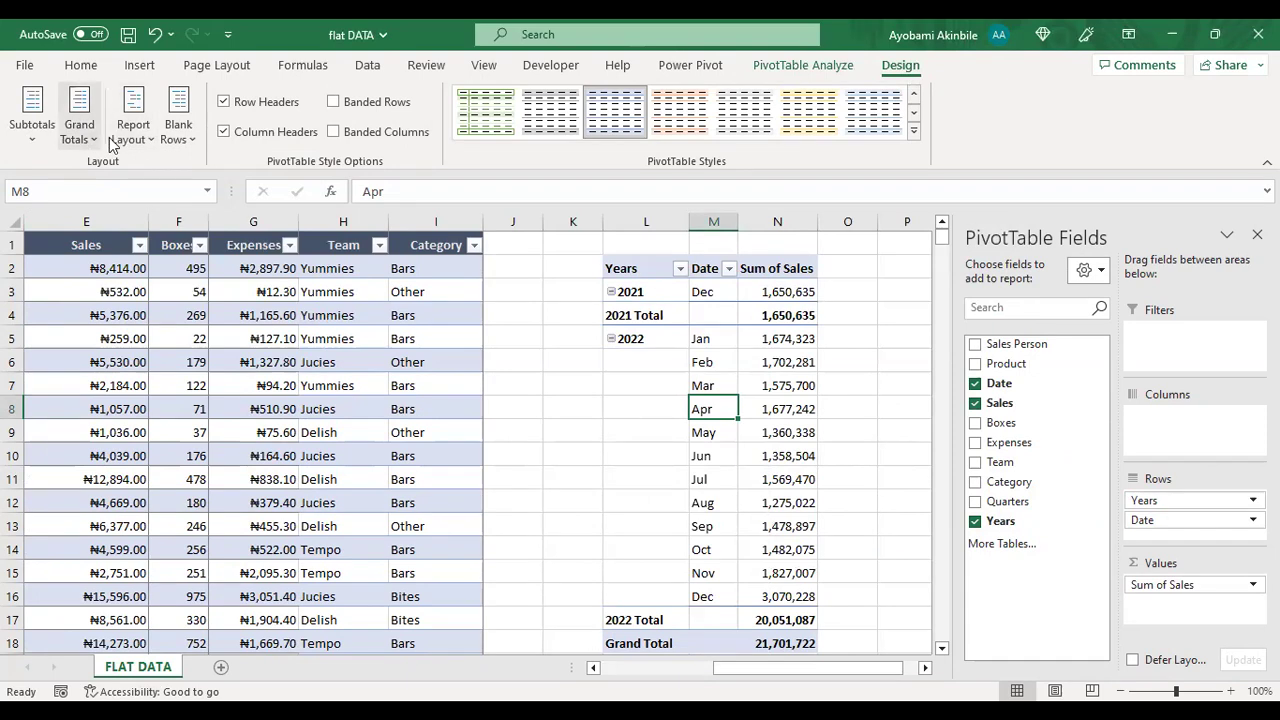
pyautogui.click(141, 143)
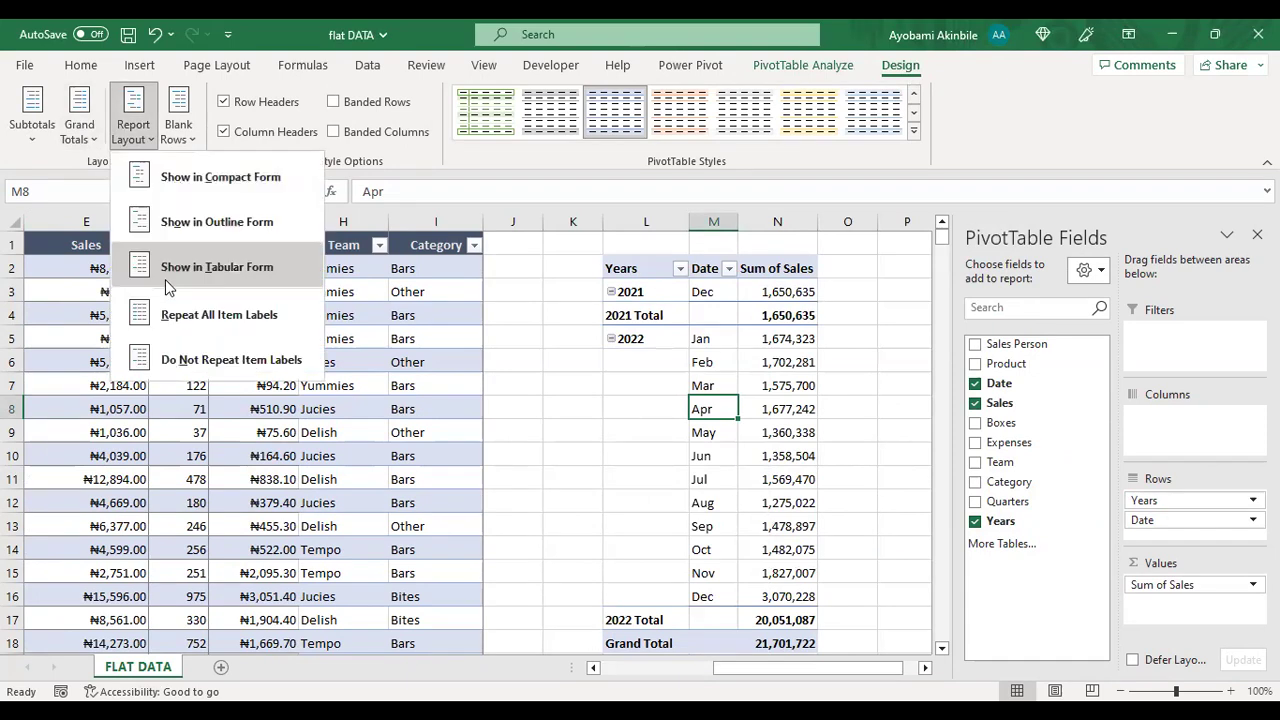
pyautogui.click(183, 318)
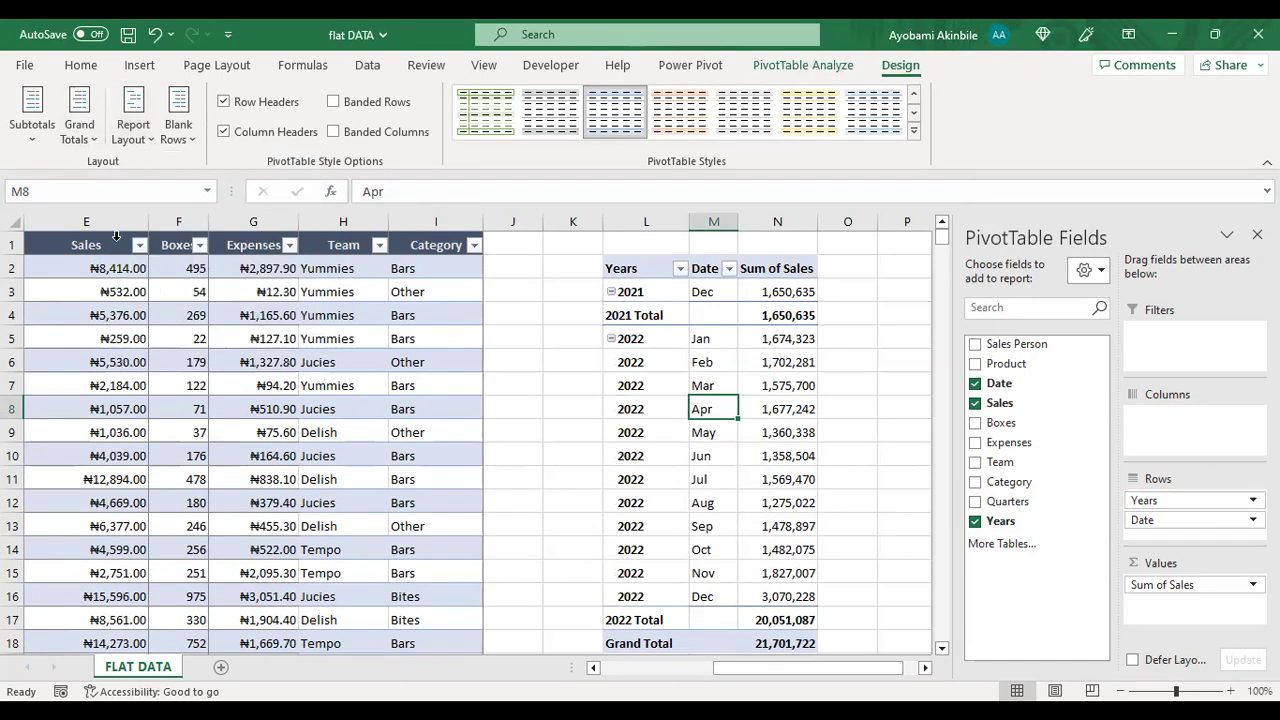
# Step: Turn off the PivotTable's subtotals and move the Years and Date fields from Rows to Columns
pyautogui.click(33, 140)
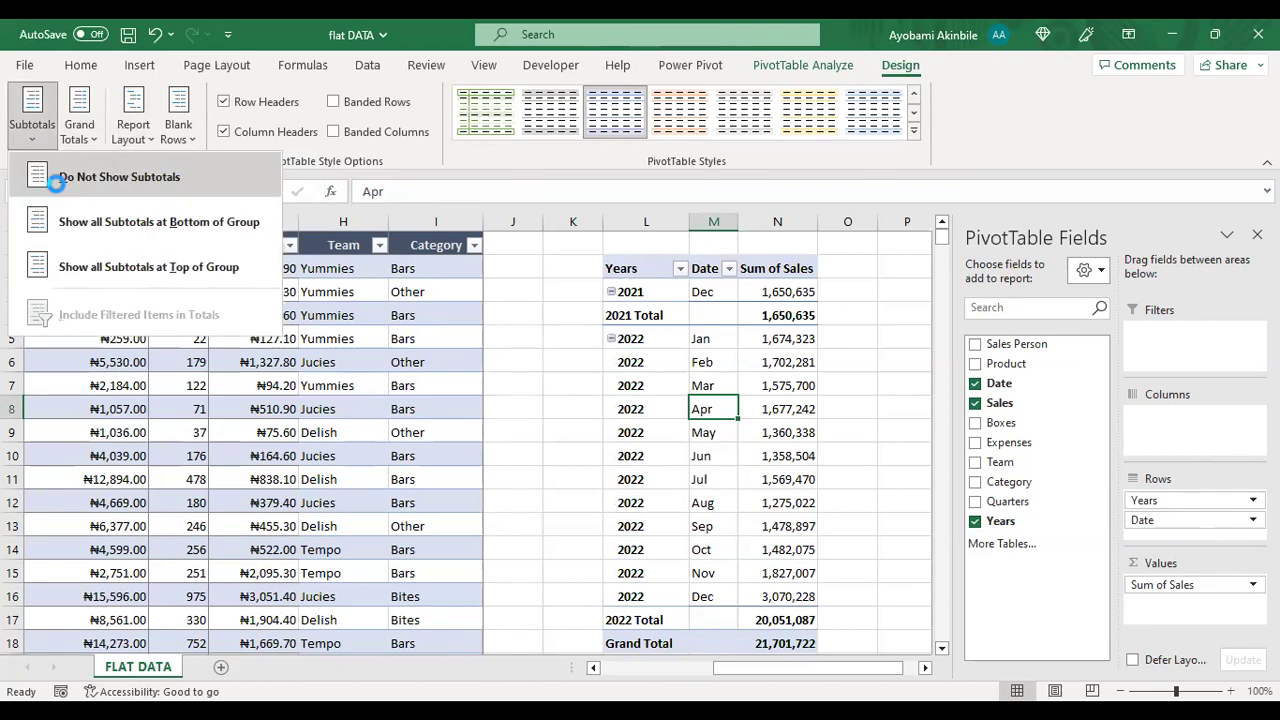
pyautogui.click(58, 178)
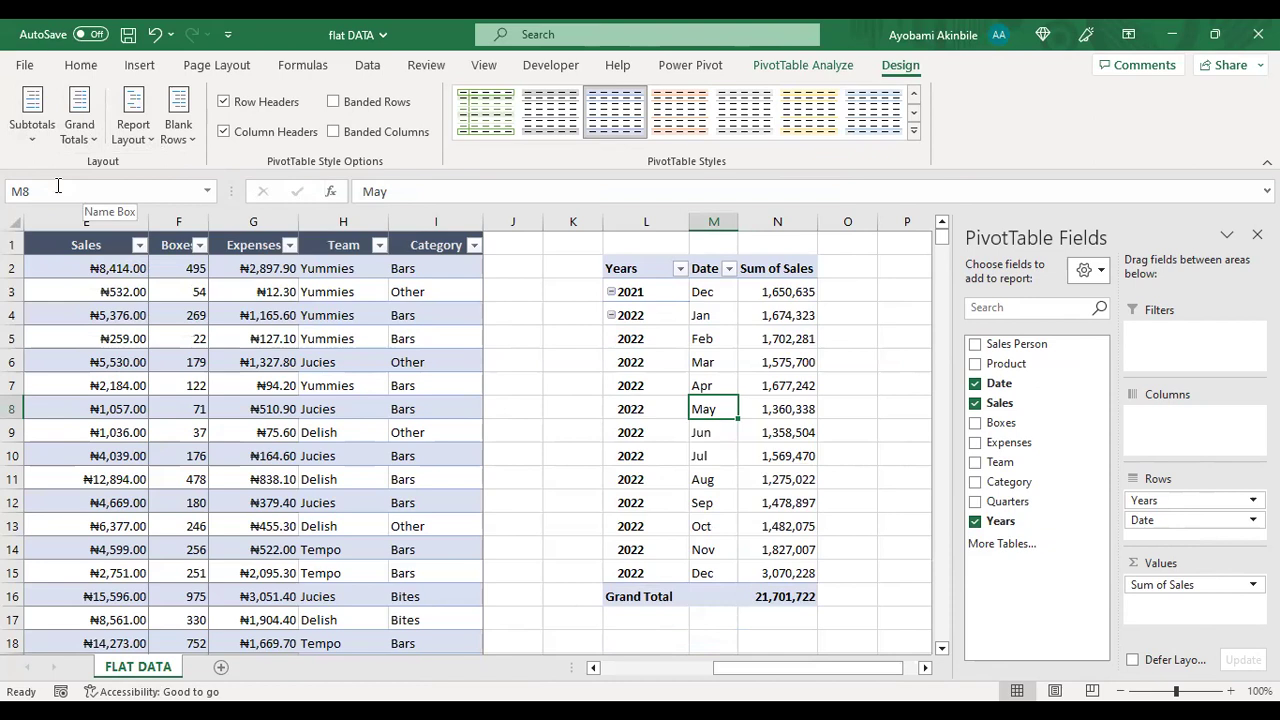
pyautogui.moveTo(1166, 502); pyautogui.dragTo(1180, 425)
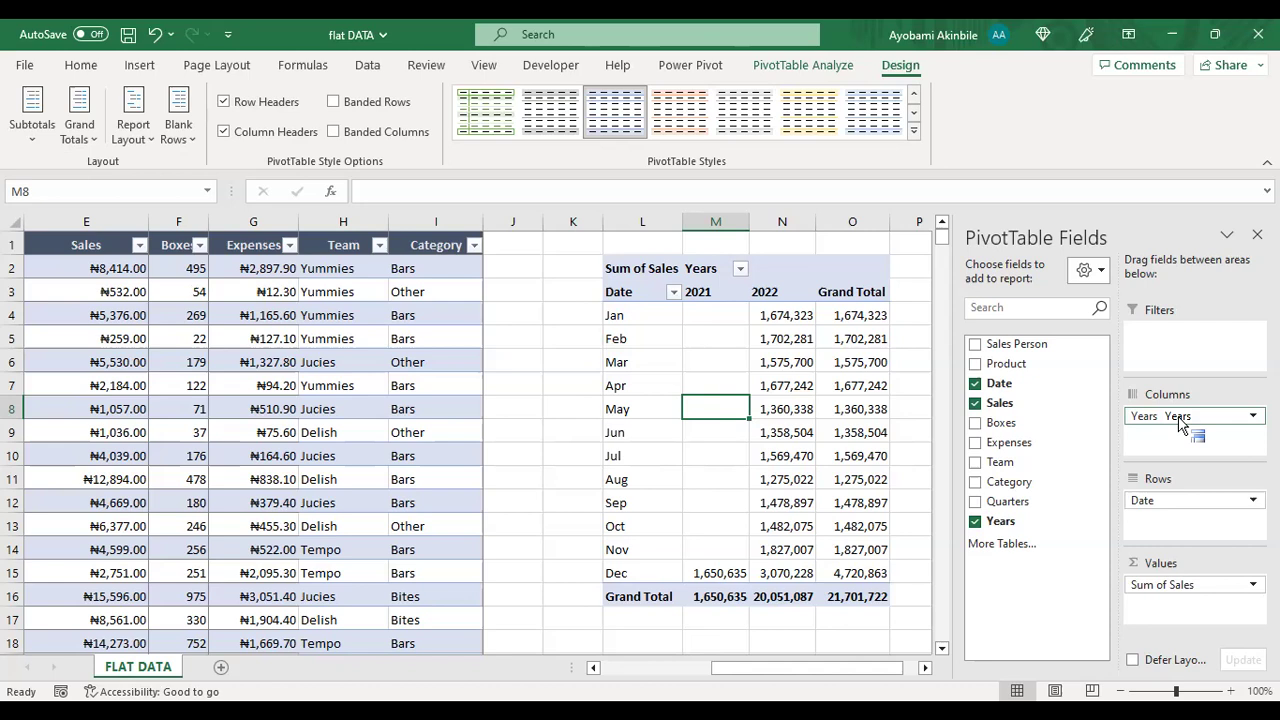
pyautogui.moveTo(1180, 422); pyautogui.dragTo(1177, 417)
pyautogui.moveTo(1171, 500); pyautogui.dragTo(1170, 443)
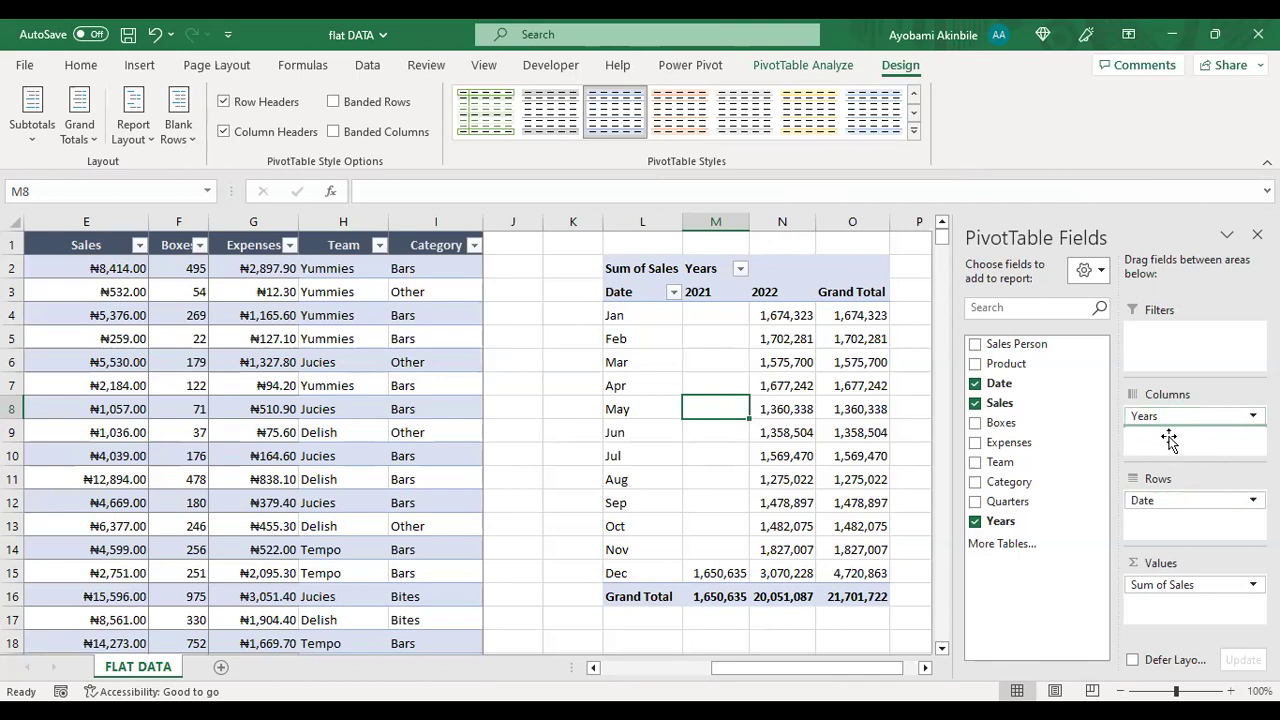
pyautogui.moveTo(929, 668); pyautogui.dragTo(929, 668)
pyautogui.click(930, 668)
pyautogui.click(930, 668)
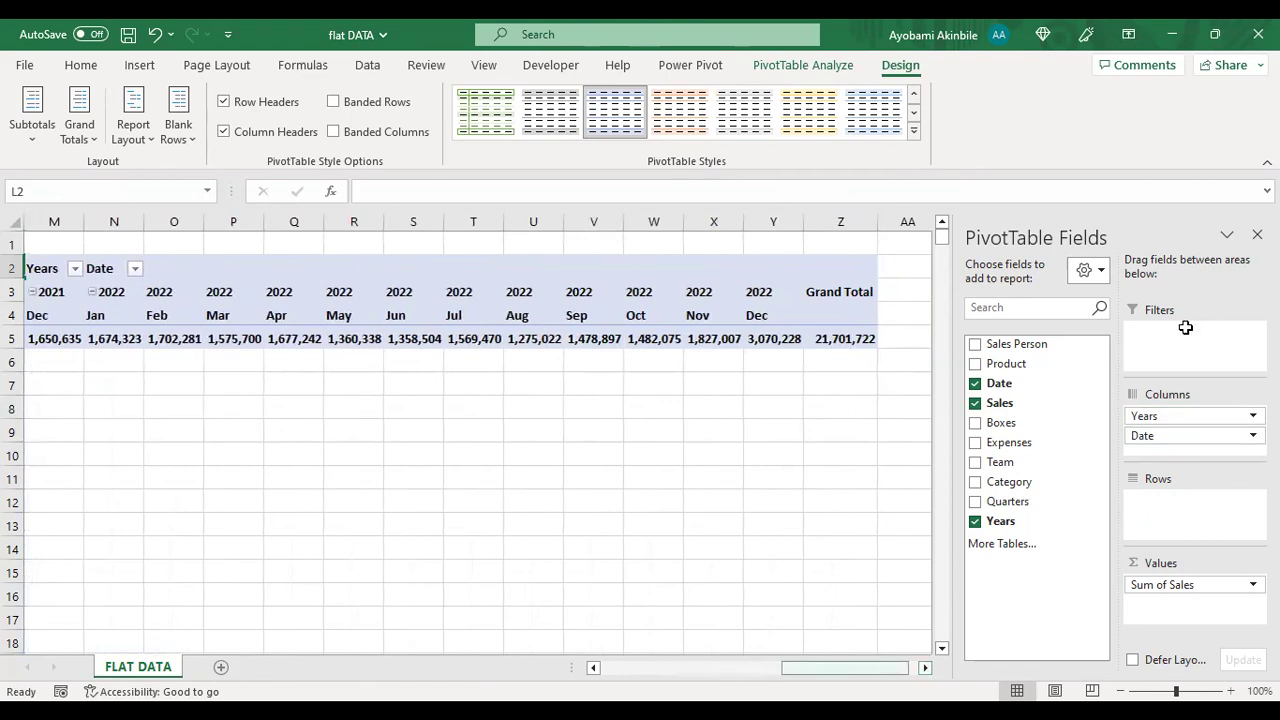
pyautogui.click(737, 541)
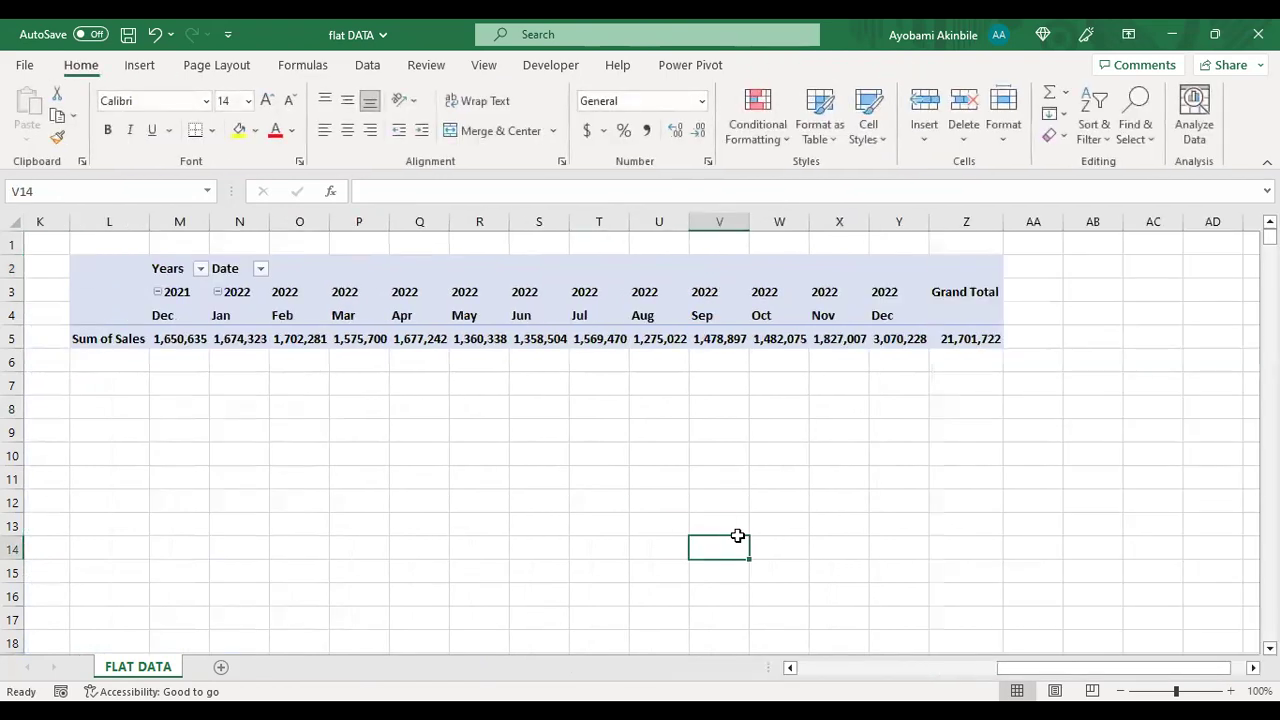
# Step: Add the Team field to the PivotTable's Rows and close the field list
pyautogui.click(795, 317)
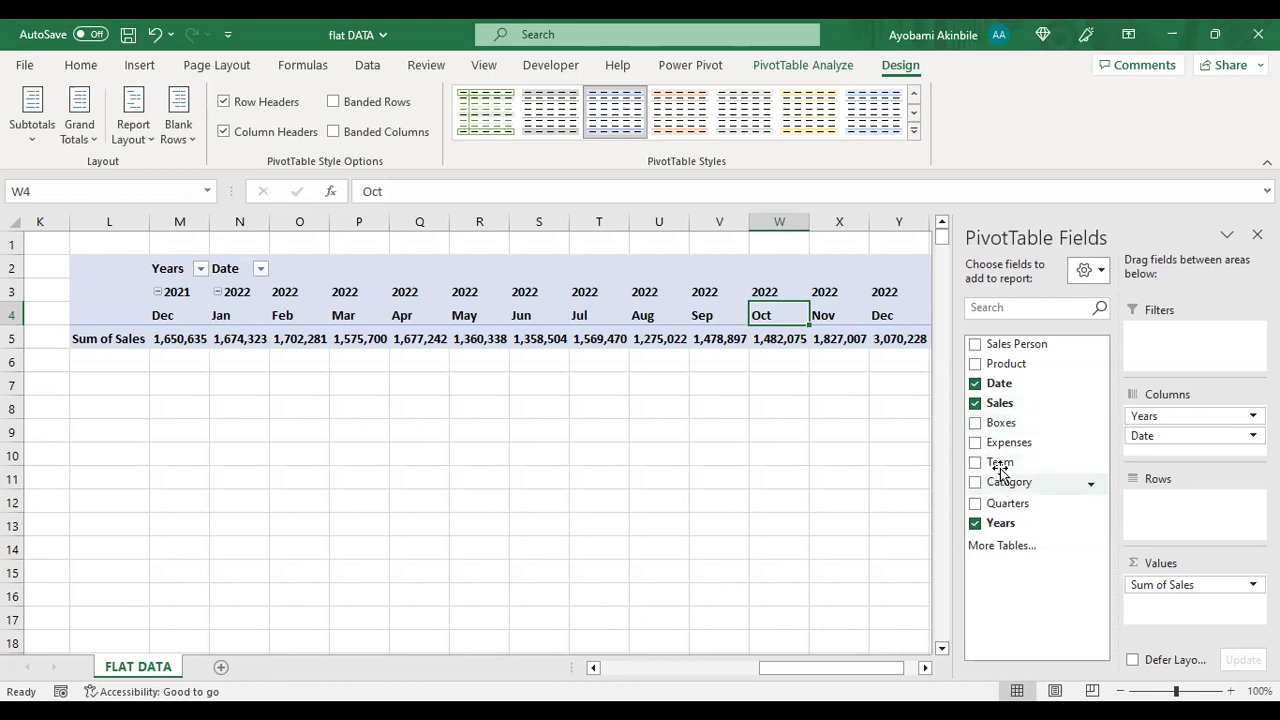
pyautogui.moveTo(1000, 465); pyautogui.dragTo(1190, 520)
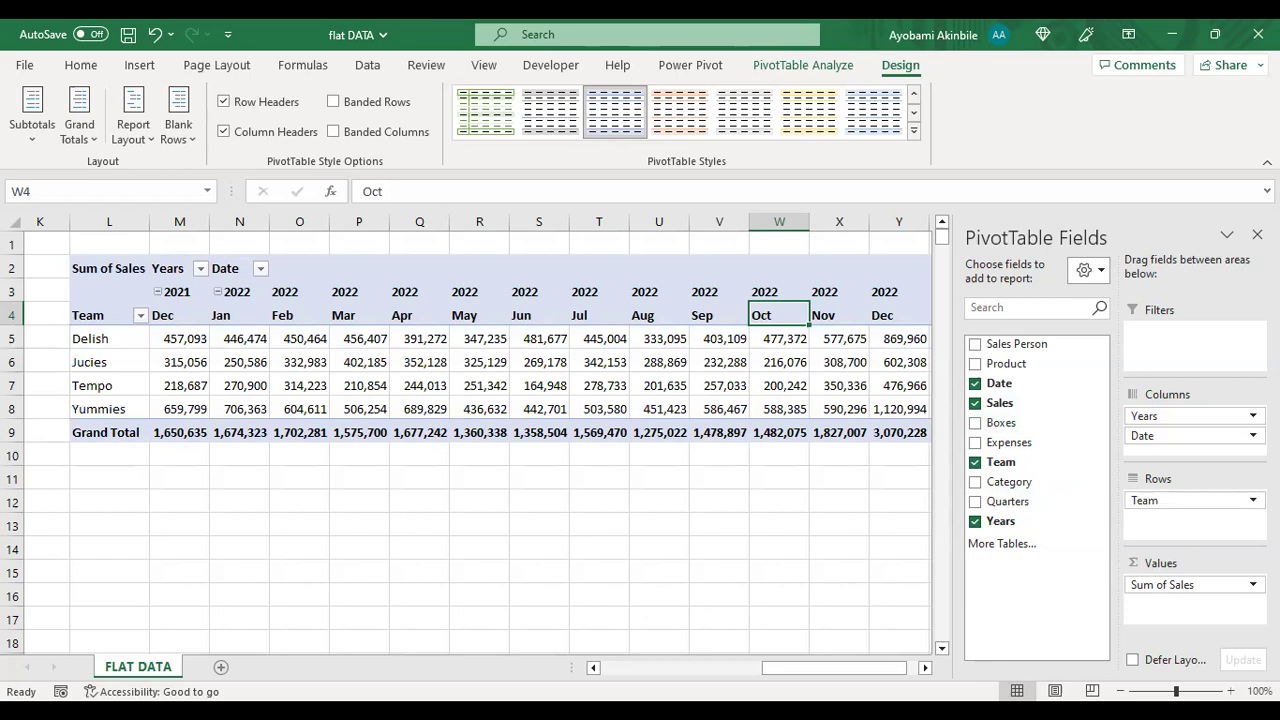
pyautogui.click(1121, 691)
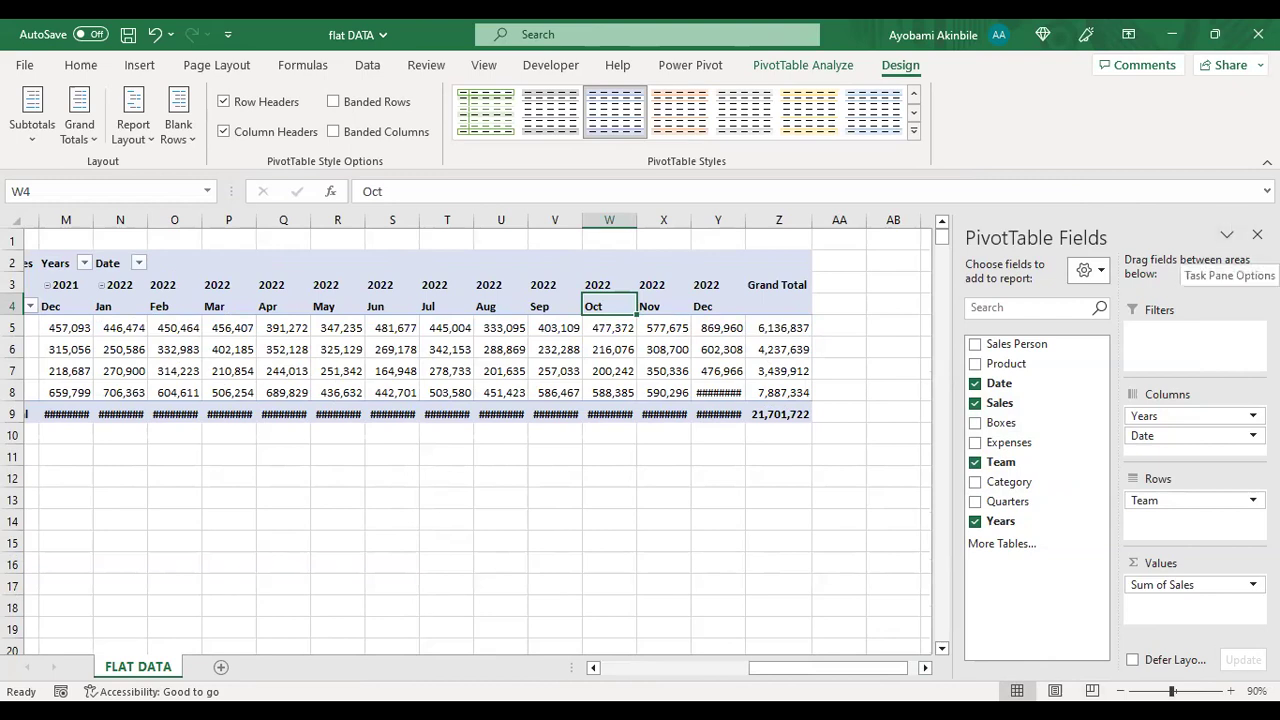
pyautogui.click(1257, 235)
pyautogui.click(1231, 691)
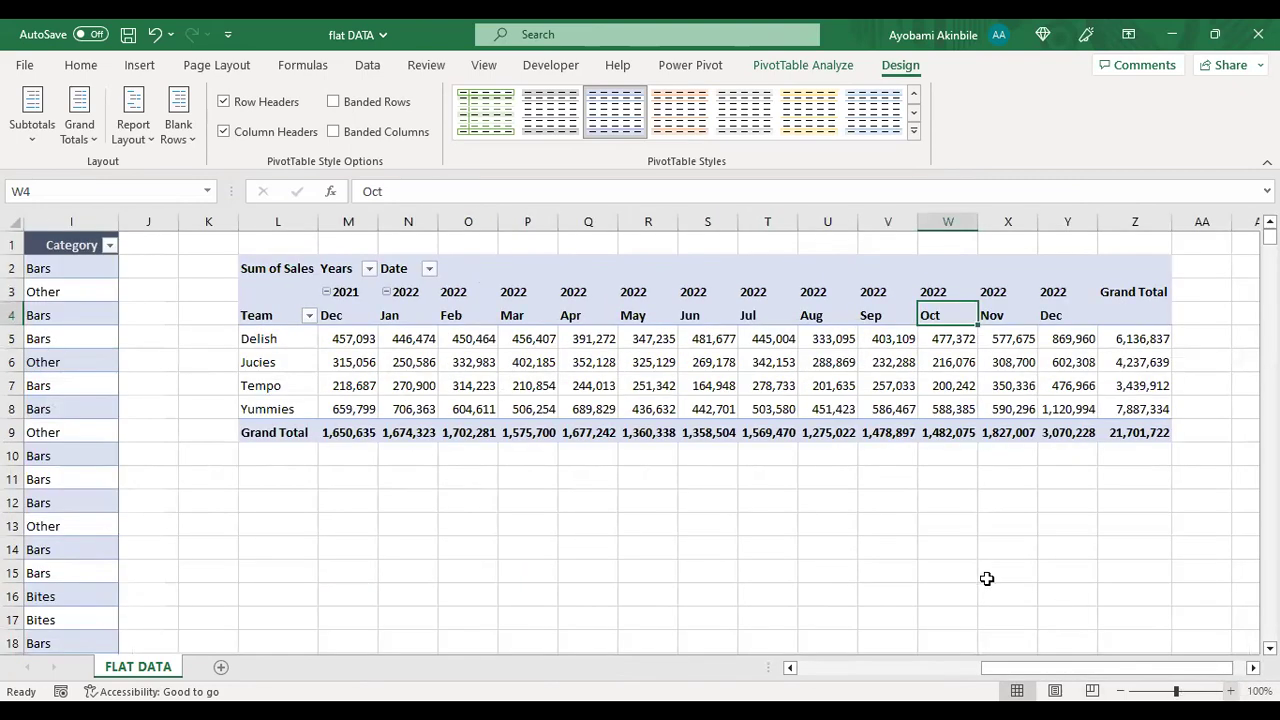
pyautogui.click(955, 569)
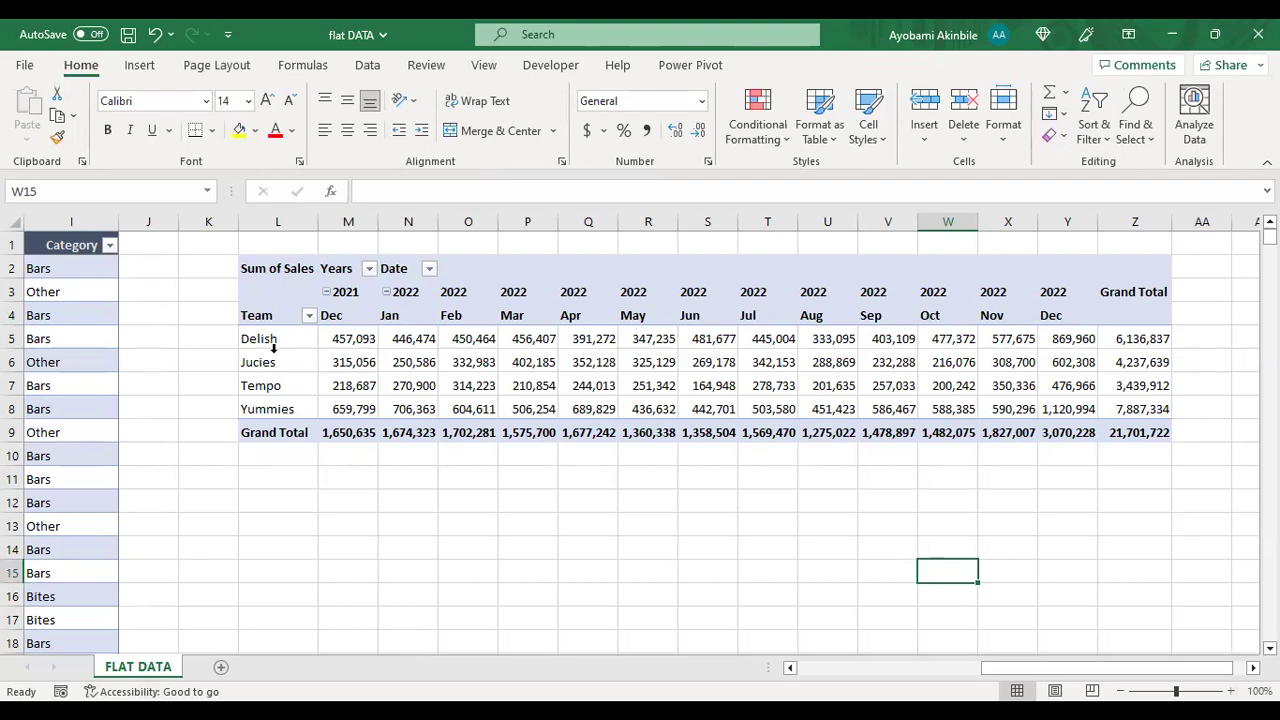
# Step: Copy the entire Team PivotTable and paste the copy below it, starting at cell L12
pyautogui.click(253, 266)
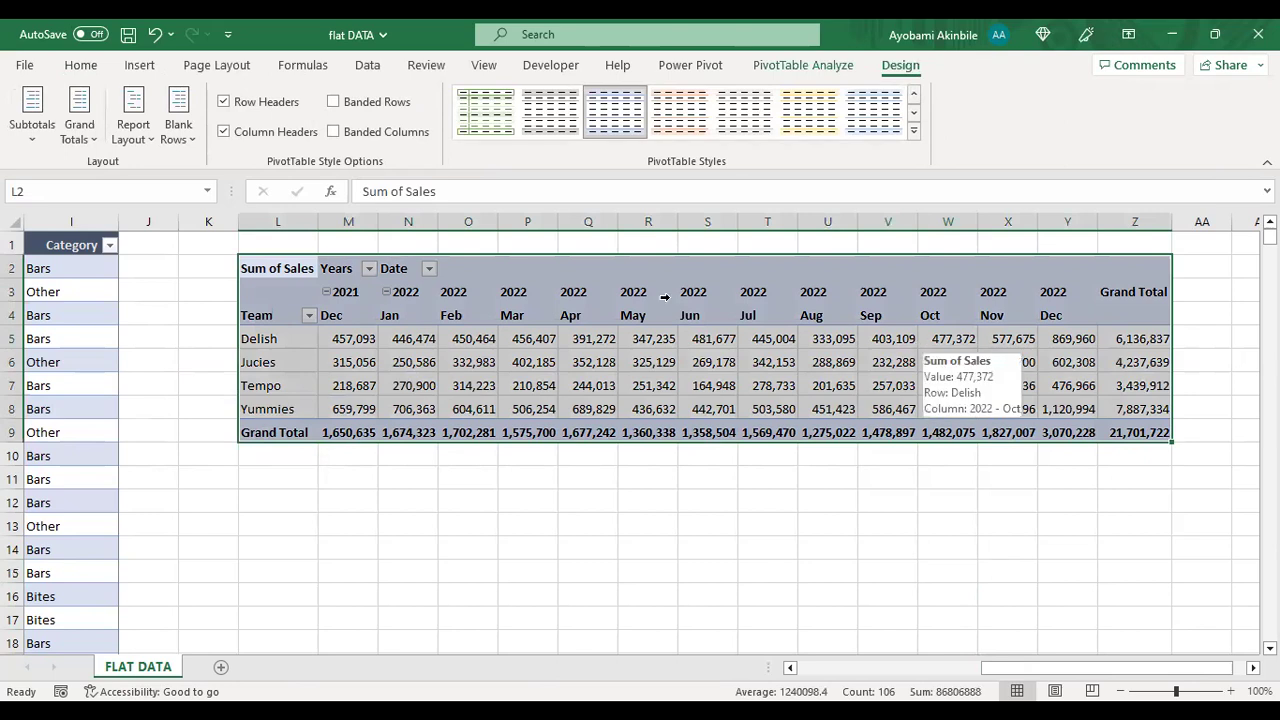
pyautogui.hotkey('ctrl', 'c')
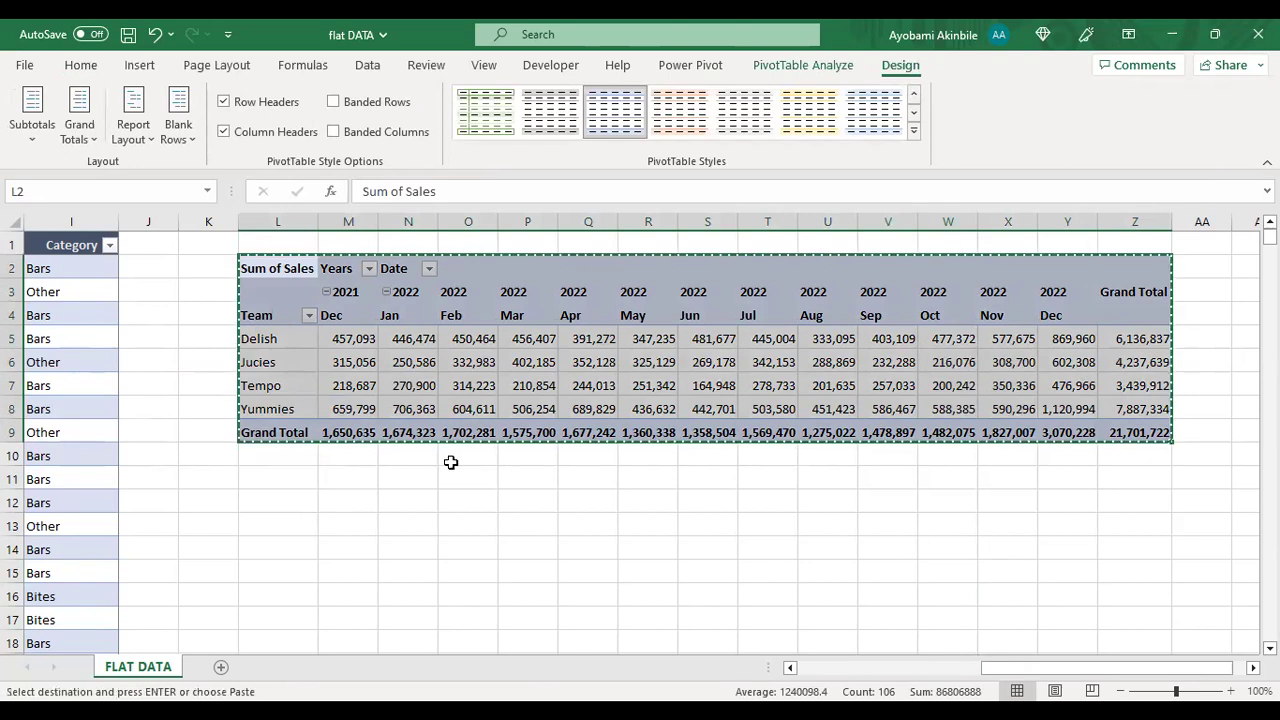
pyautogui.click(256, 496)
pyautogui.hotkey('ctrl', 'v')
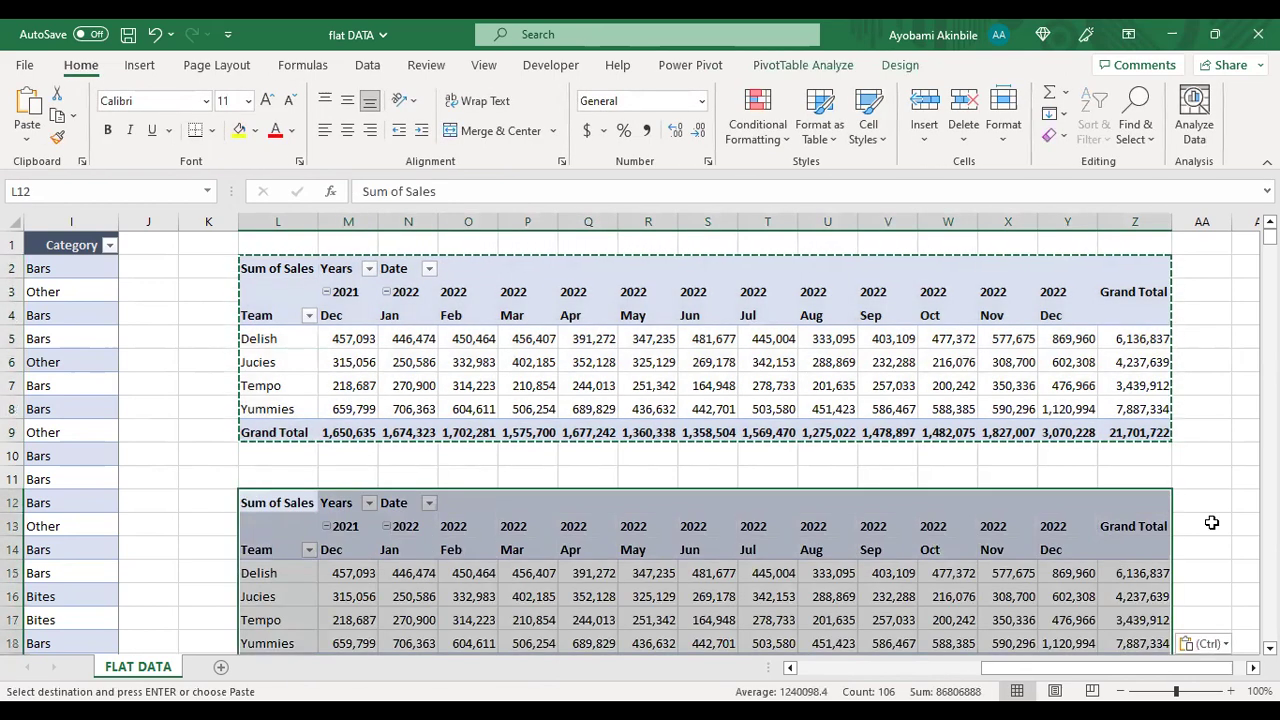
pyautogui.click(940, 598)
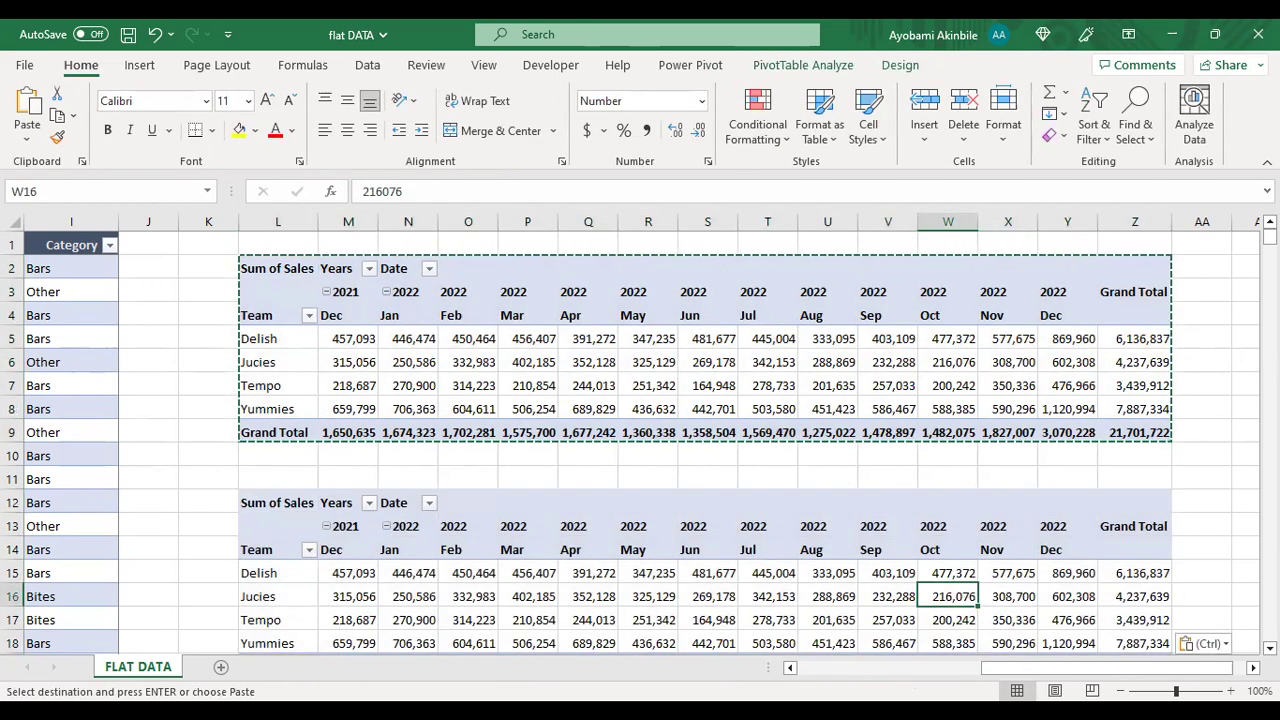
pyautogui.scroll(-1, 276, 531)
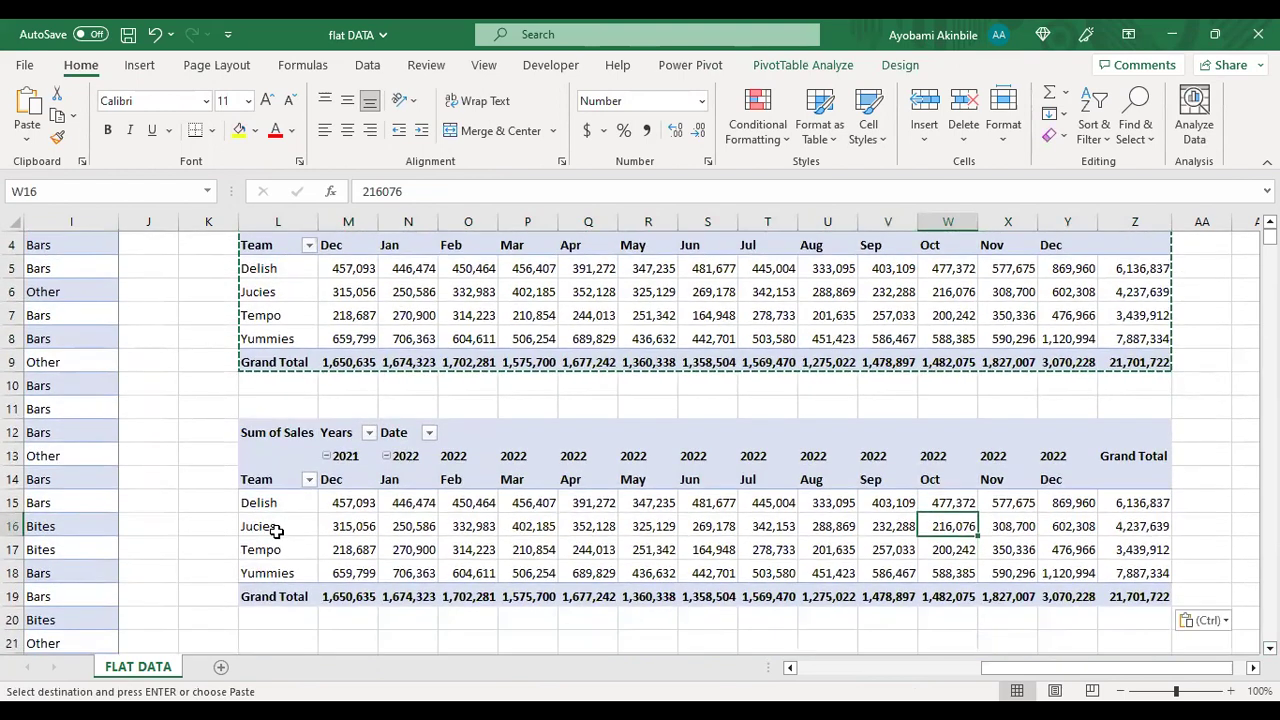
# Step: Replace Team with Category in the Rows of the lower PivotTable and close the field list
pyautogui.click(276, 531)
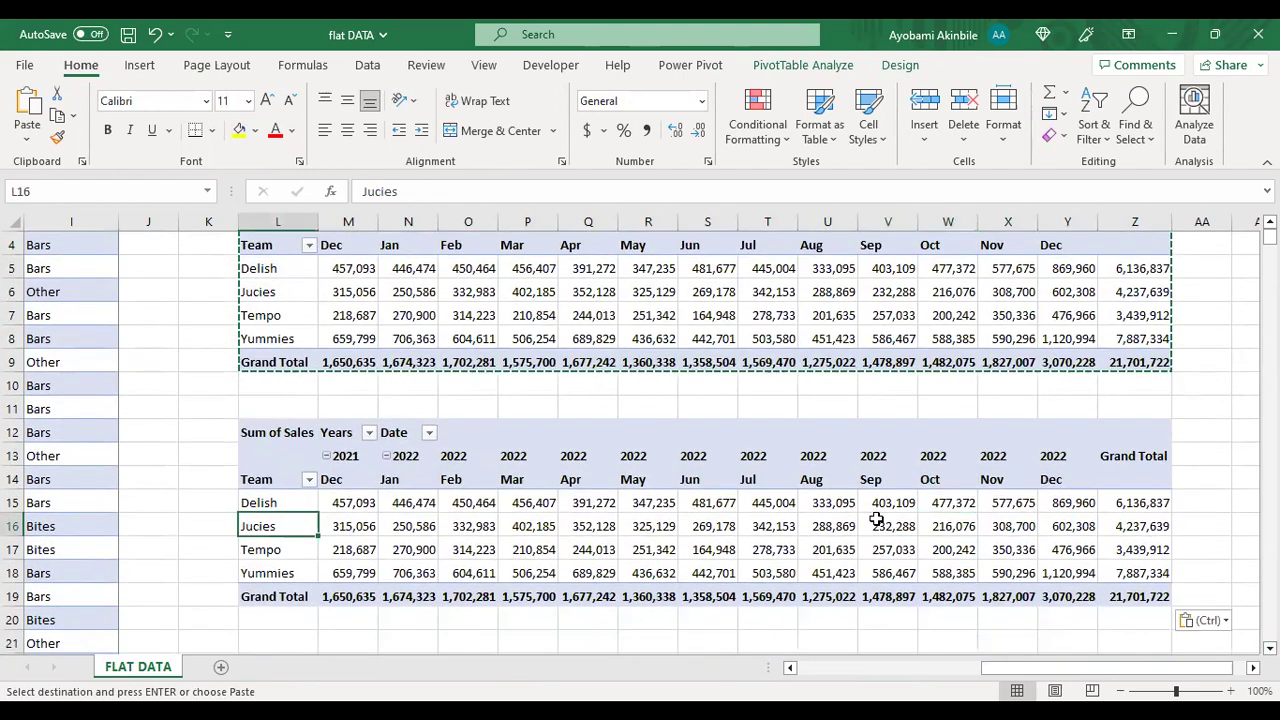
pyautogui.press('Right')
pyautogui.press('Right')
pyautogui.press('Right')
pyautogui.press('Right')
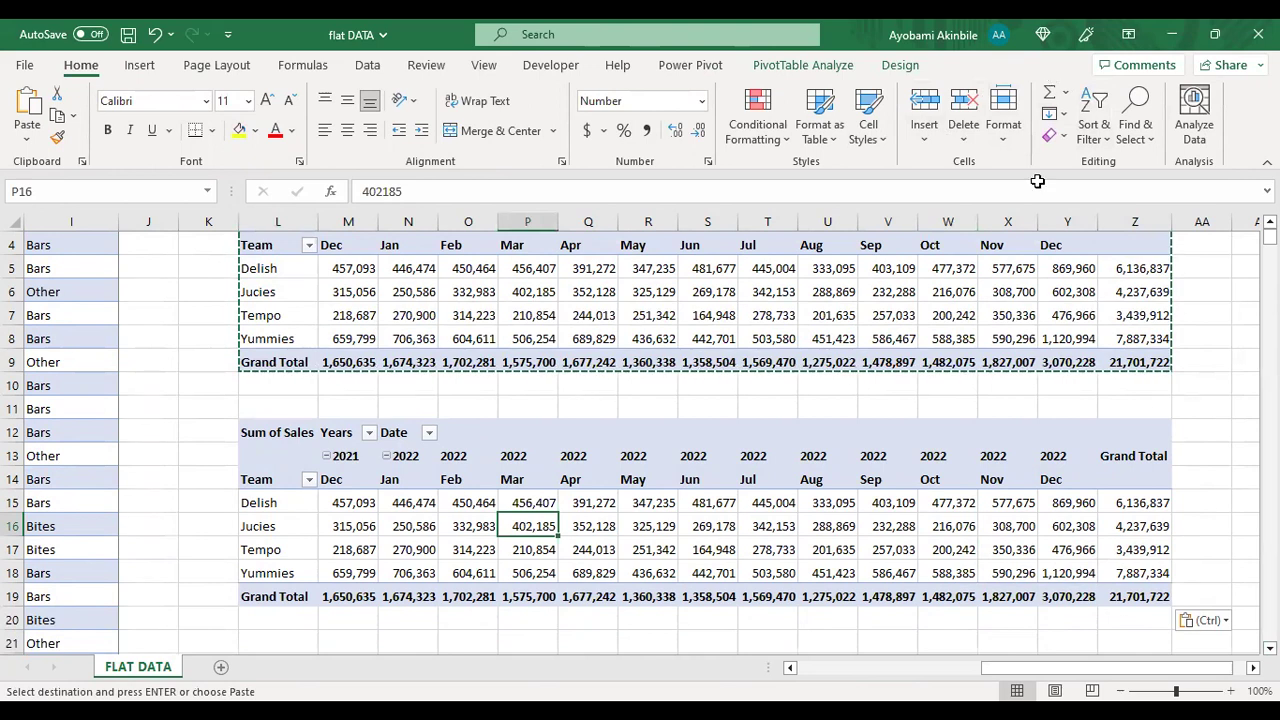
pyautogui.click(808, 65)
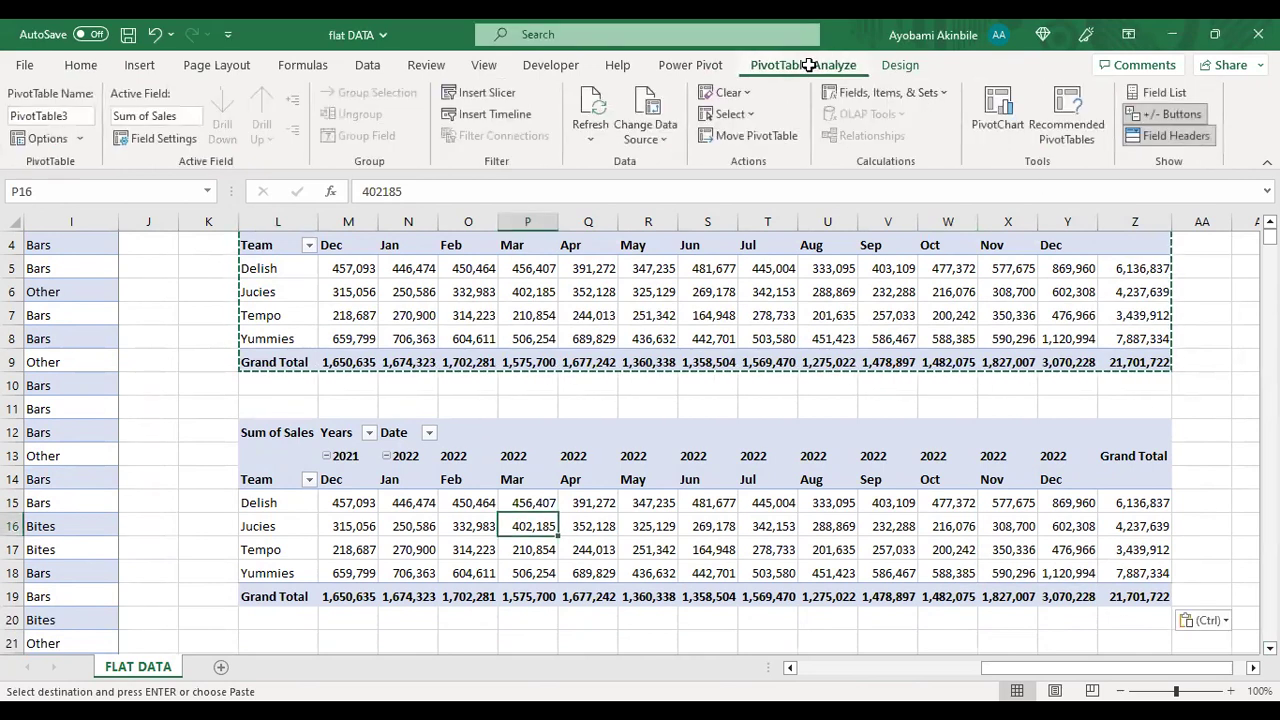
pyautogui.click(1160, 92)
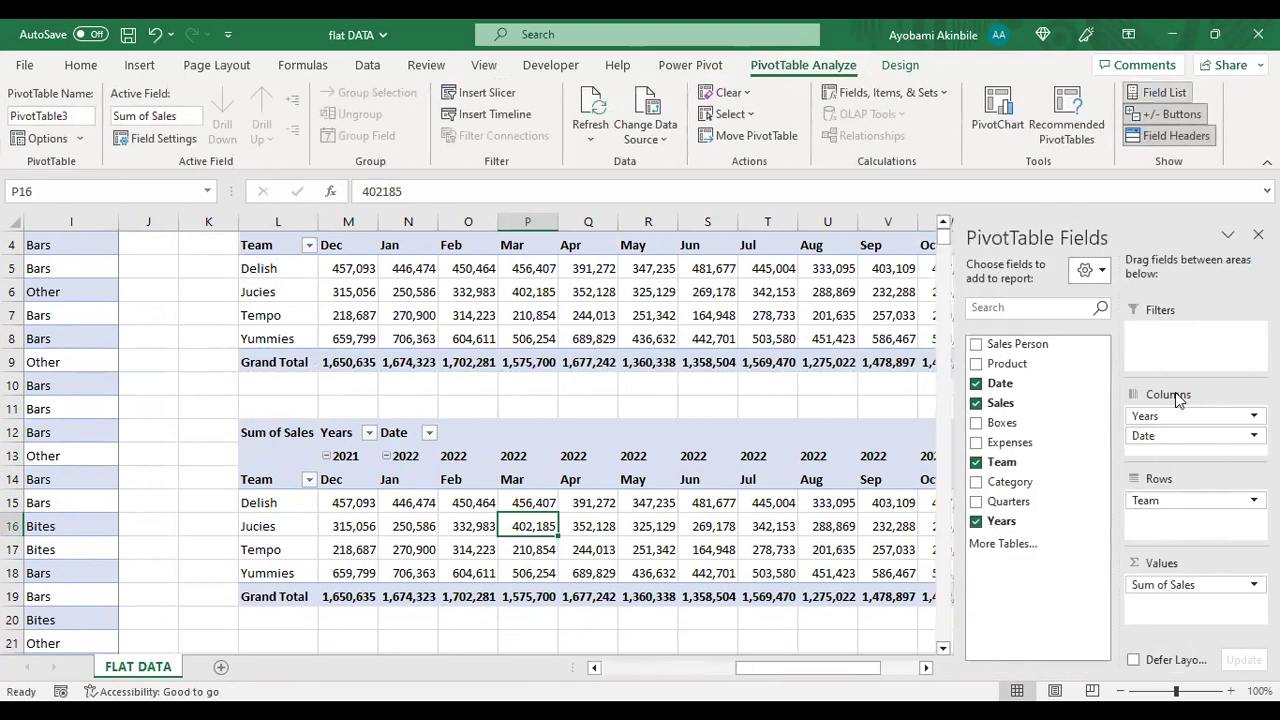
pyautogui.moveTo(1015, 484); pyautogui.dragTo(1034, 390)
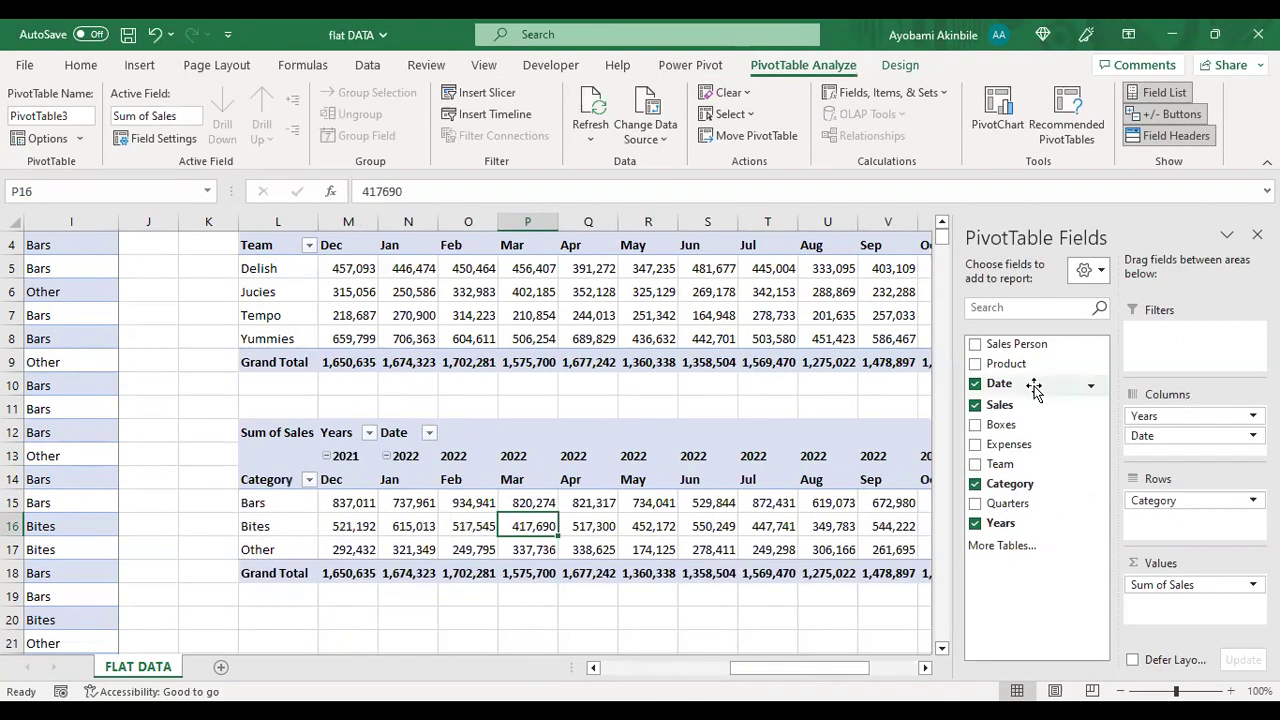
pyautogui.click(1257, 234)
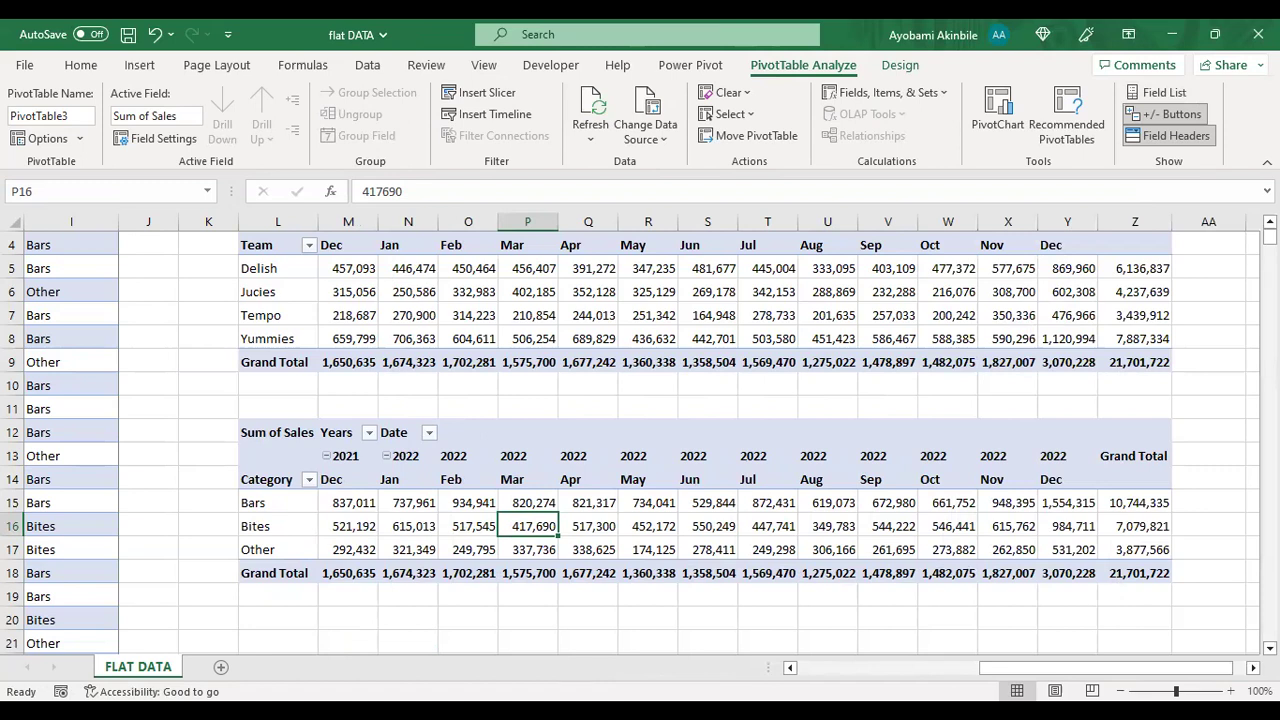
# Step: Sort the teams in the upper PivotTable by Grand Total from largest to smallest
pyautogui.click(1269, 222)
pyautogui.click(1133, 296)
pyautogui.rightClick(1133, 296)
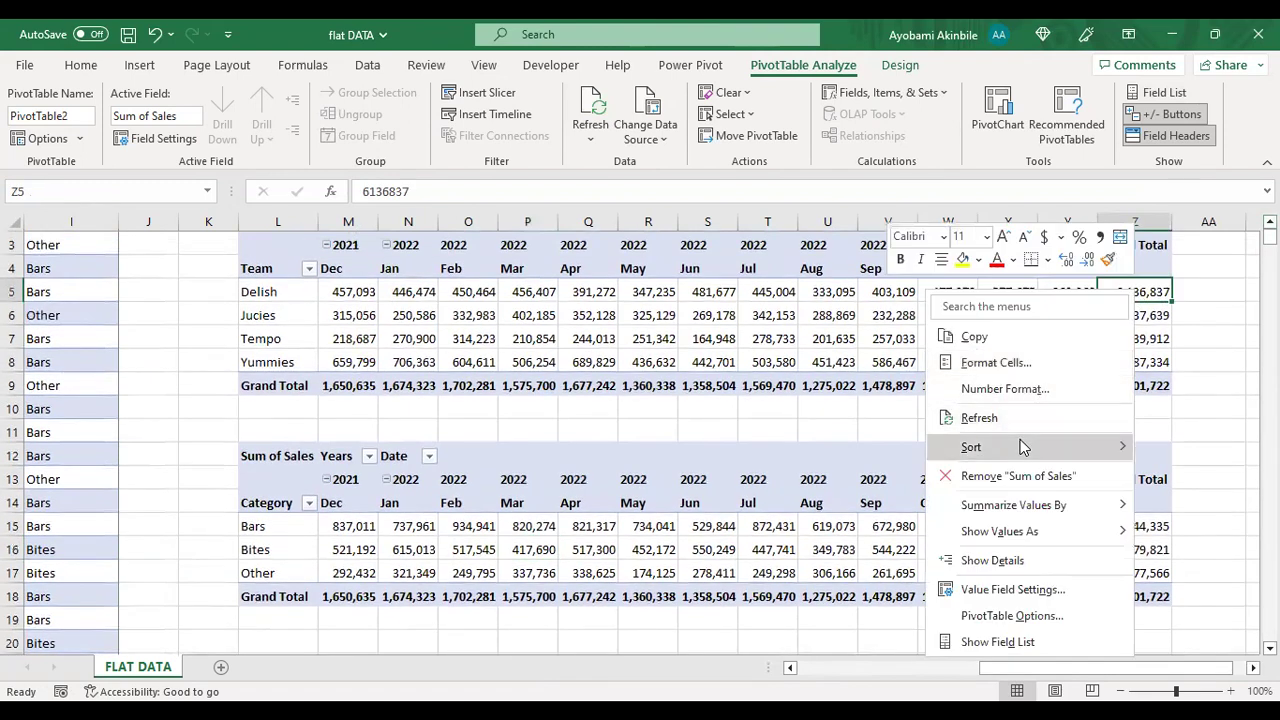
pyautogui.moveTo(1023, 447)
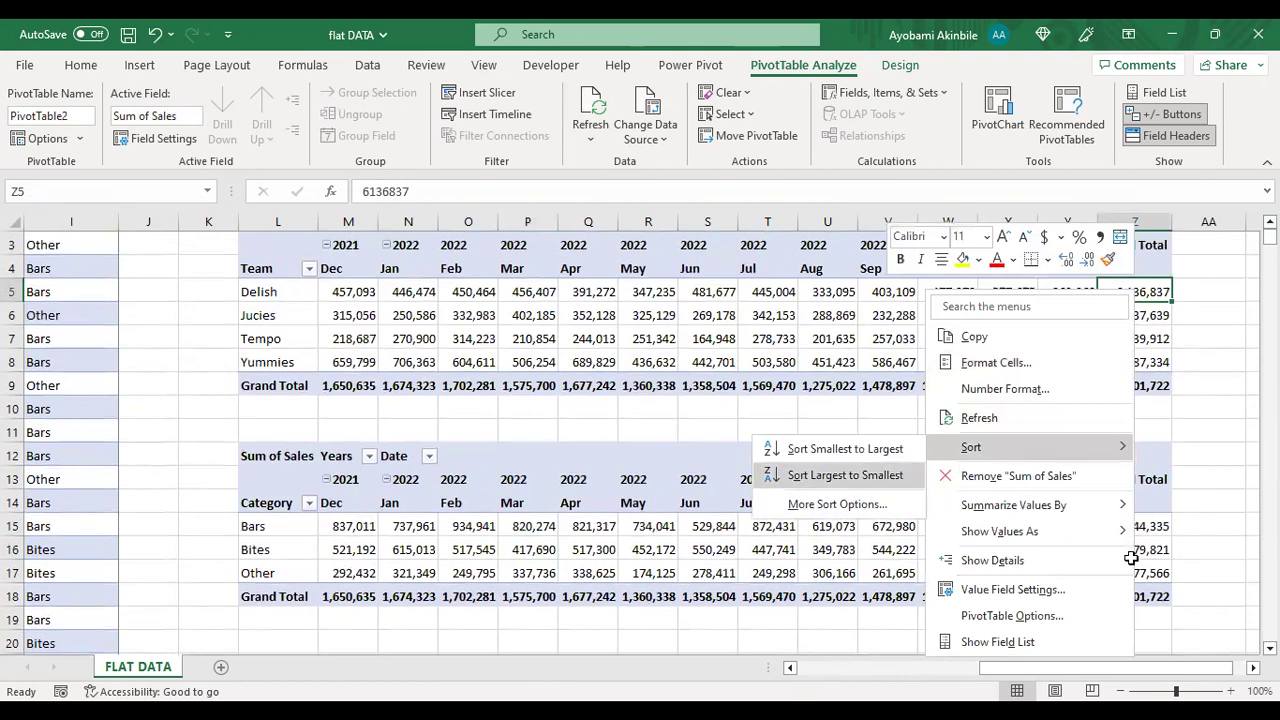
pyautogui.press('Return')
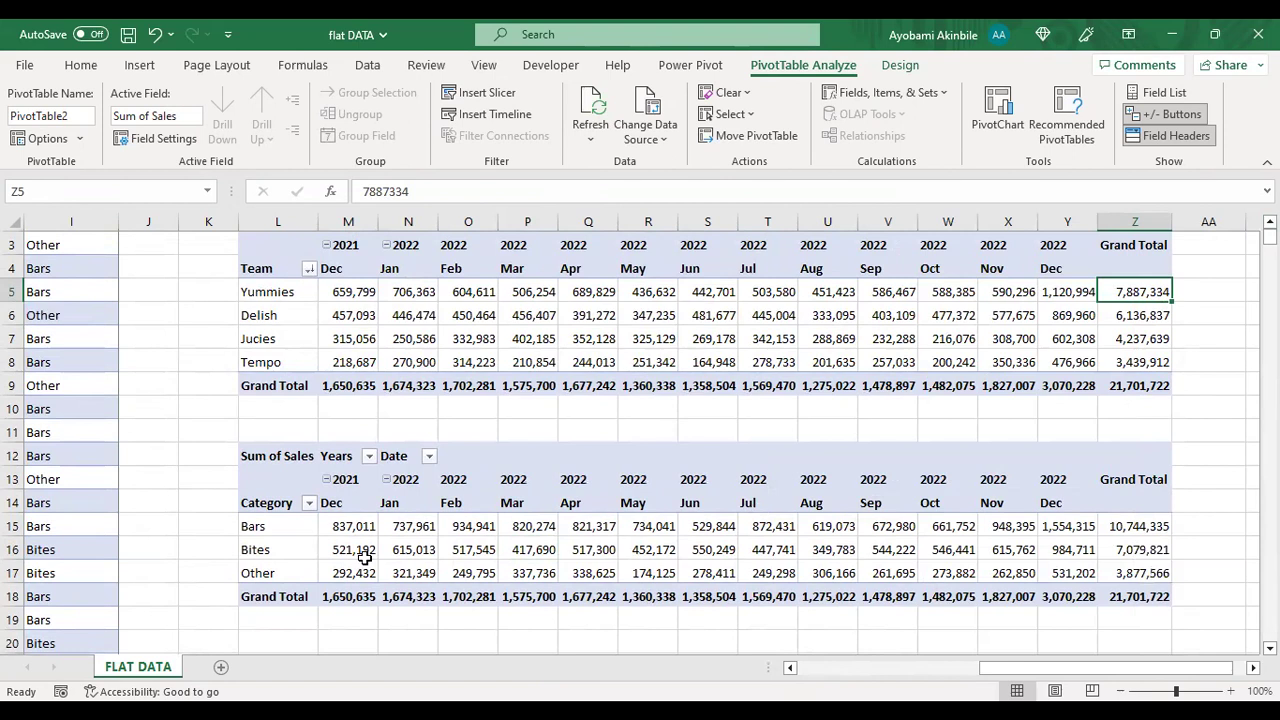
# Step: Examine the December 2022 and Grand Total sales of the leading category and the teams in both PivotTables
pyautogui.click(272, 526)
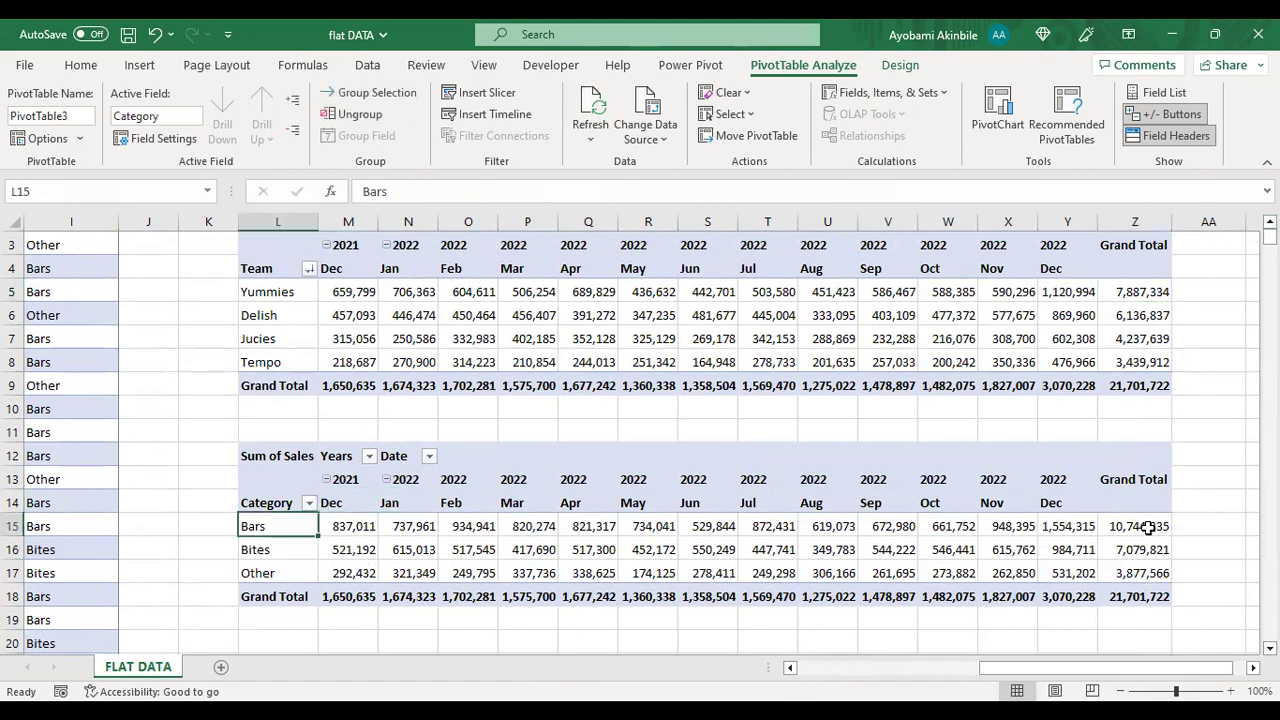
pyautogui.moveTo(1148, 527)
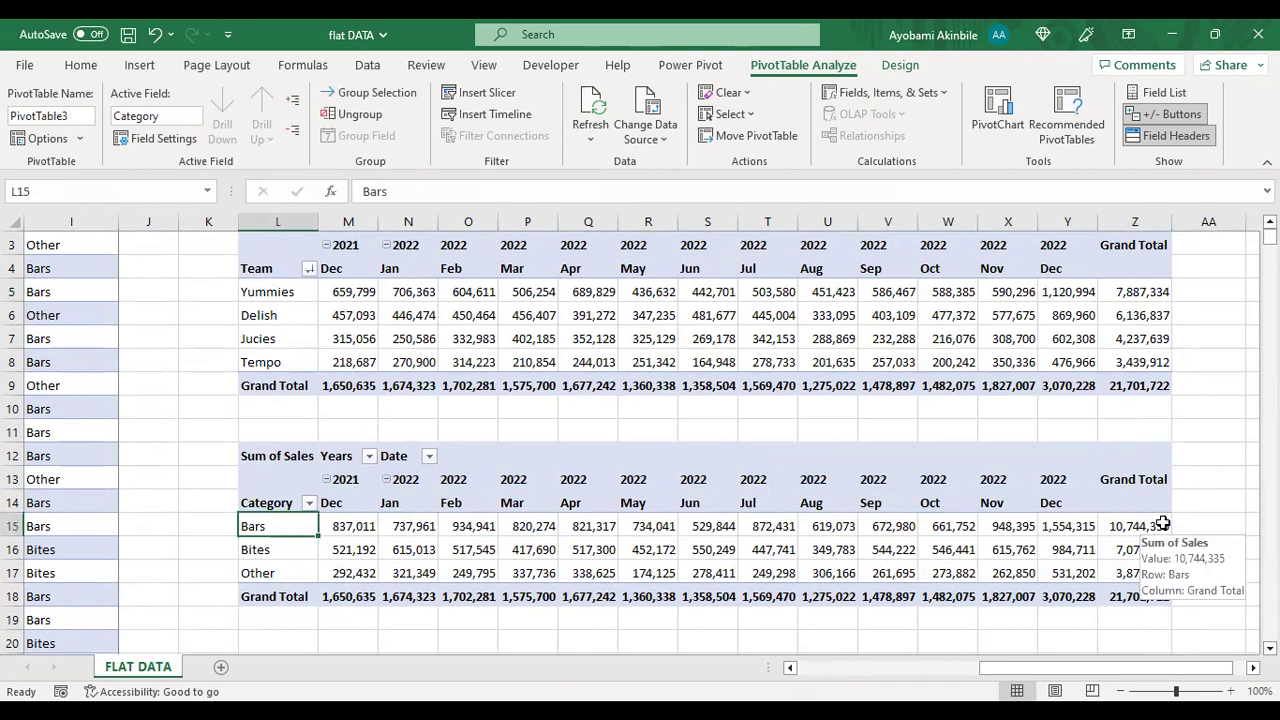
pyautogui.click(1172, 526)
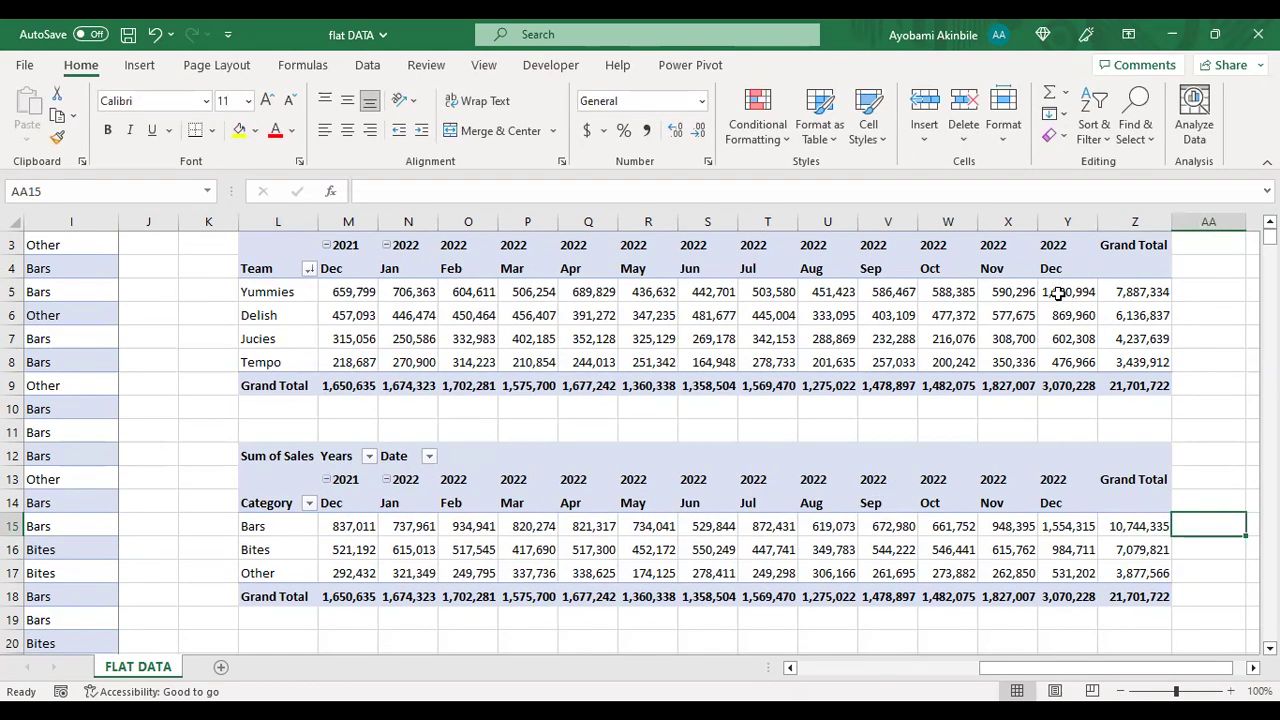
pyautogui.moveTo(1083, 303)
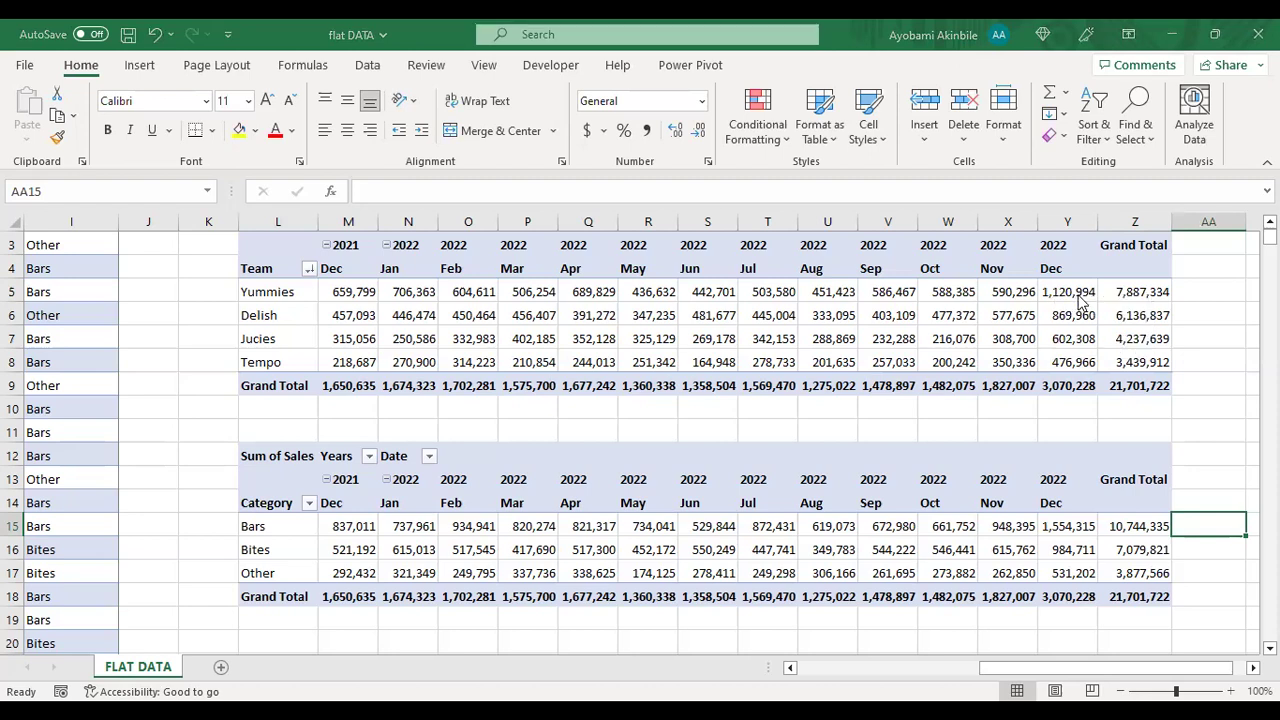
pyautogui.click(1135, 291)
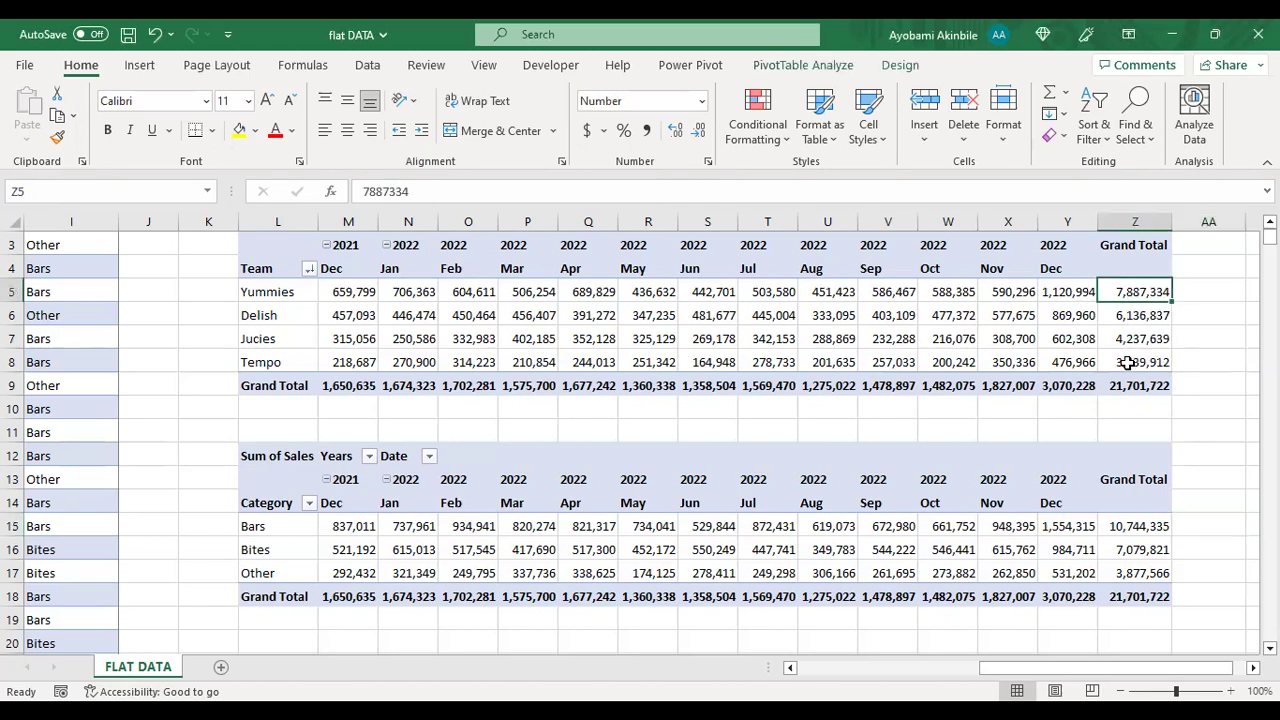
pyautogui.moveTo(1128, 363)
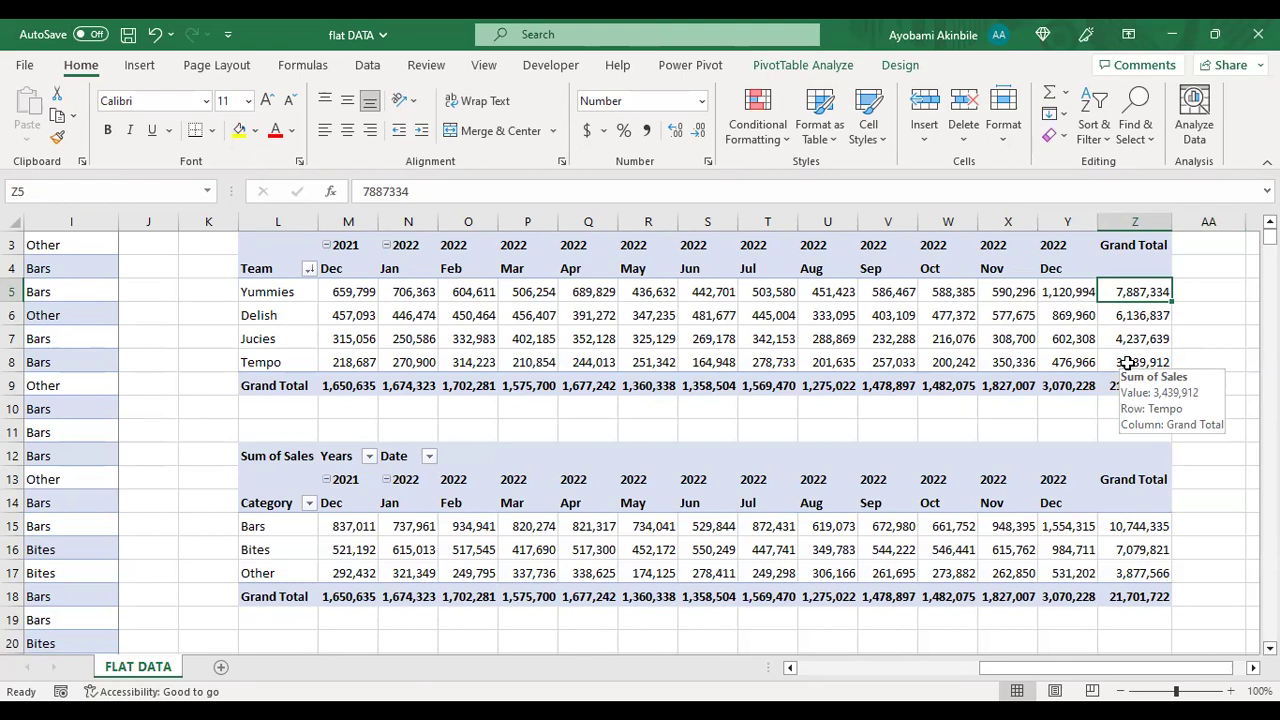
# Step: Widen the empty column AA beside the PivotTables to about 30.14
pyautogui.click(1252, 667)
pyautogui.click(1252, 667)
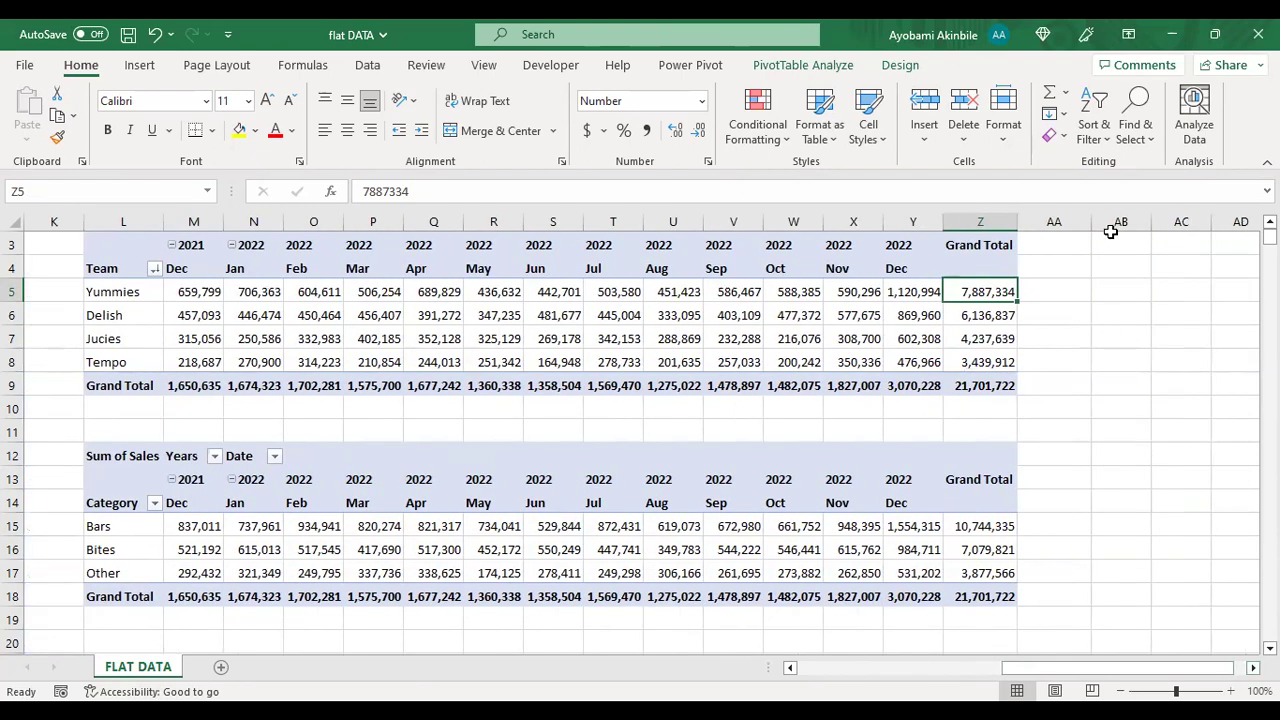
pyautogui.moveTo(1090, 223); pyautogui.dragTo(1219, 223)
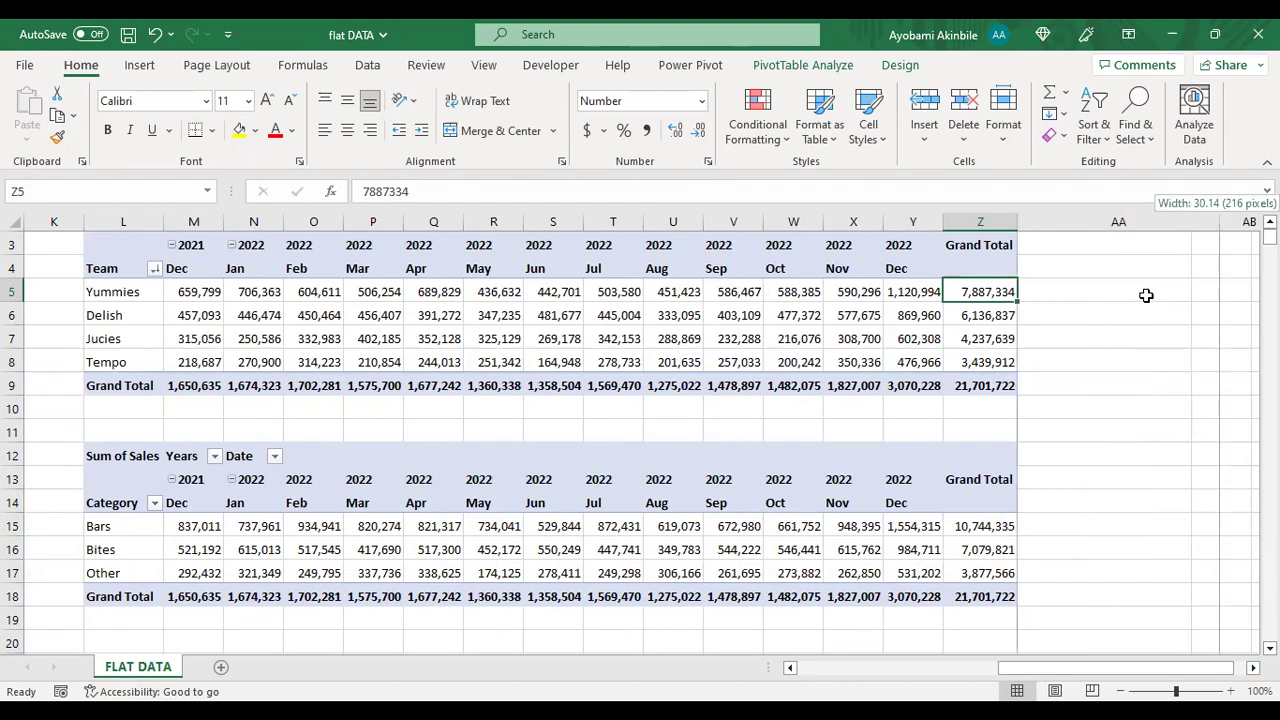
# Step: Insert a line sparkline in AA5 for the Yummies team's monthly sales, using the data range M5:Y5
pyautogui.click(1140, 292)
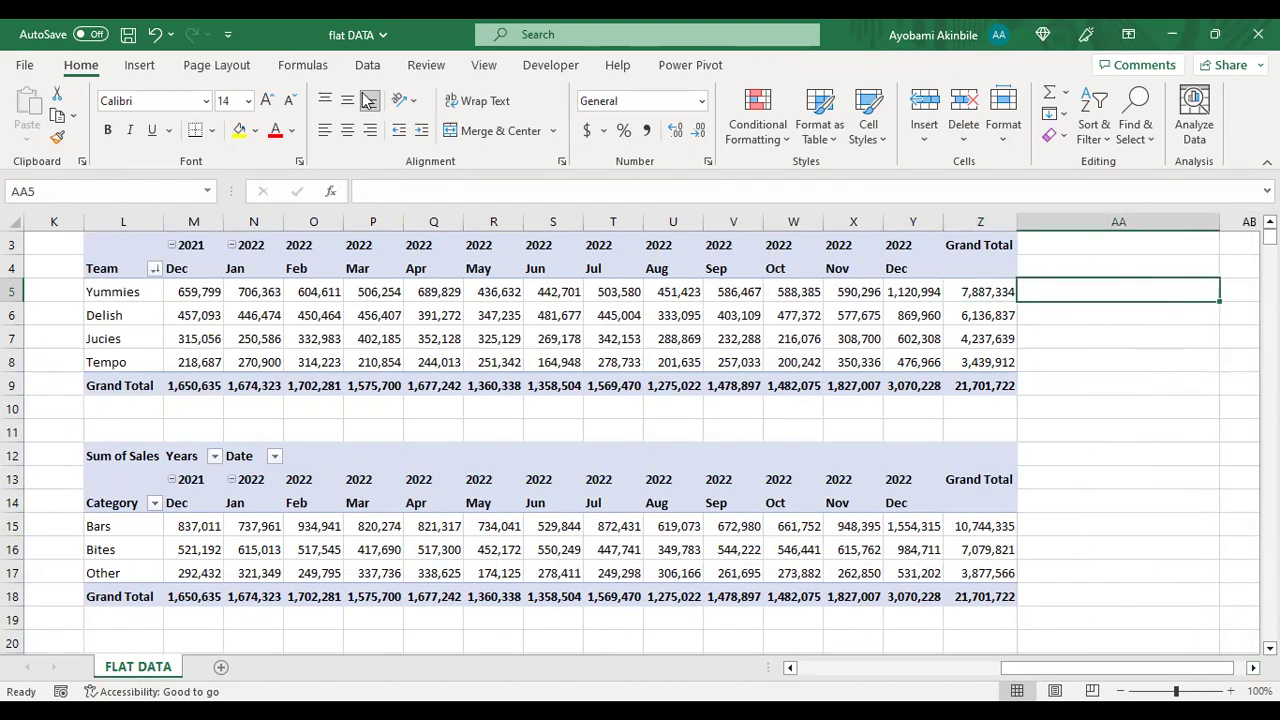
pyautogui.click(140, 65)
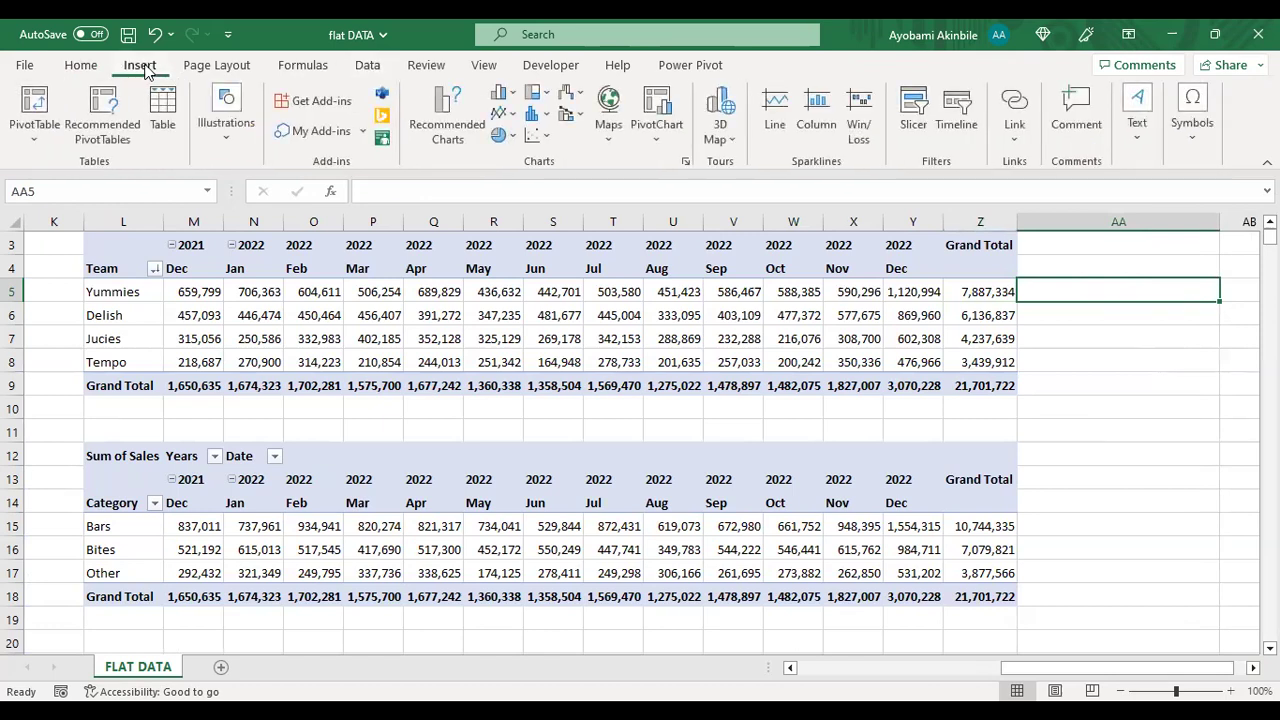
pyautogui.click(446, 66)
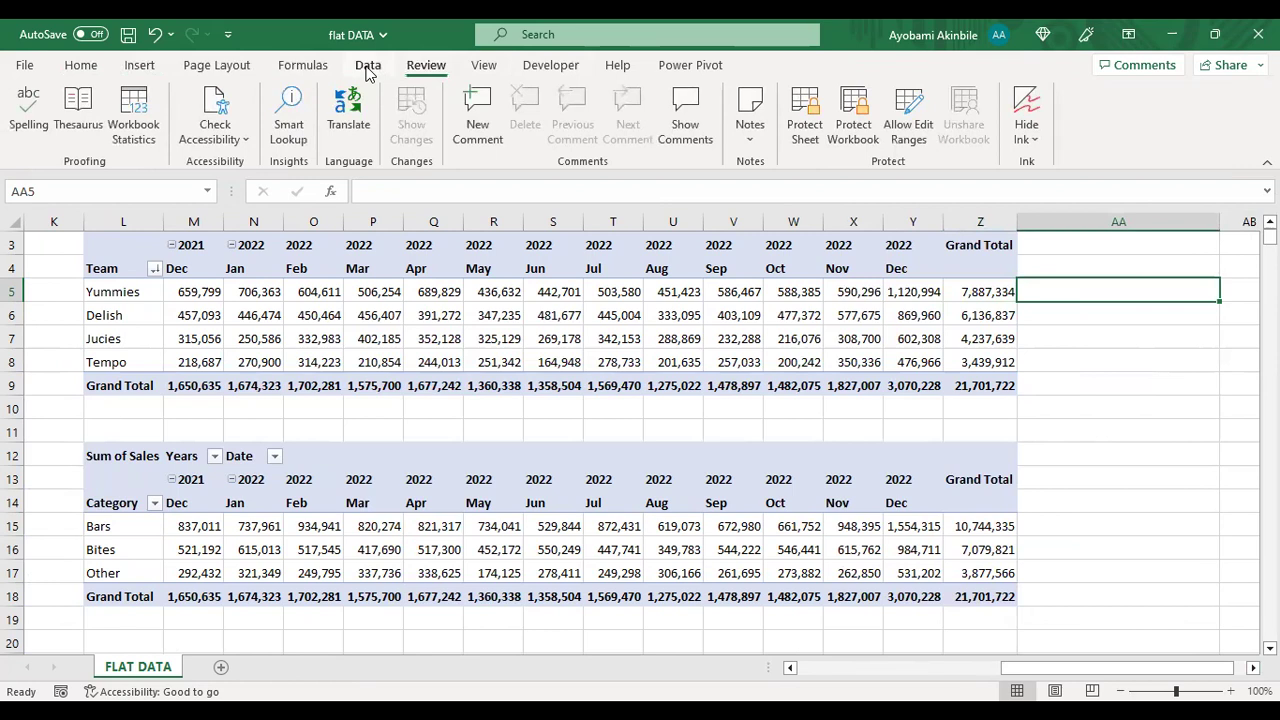
pyautogui.click(368, 68)
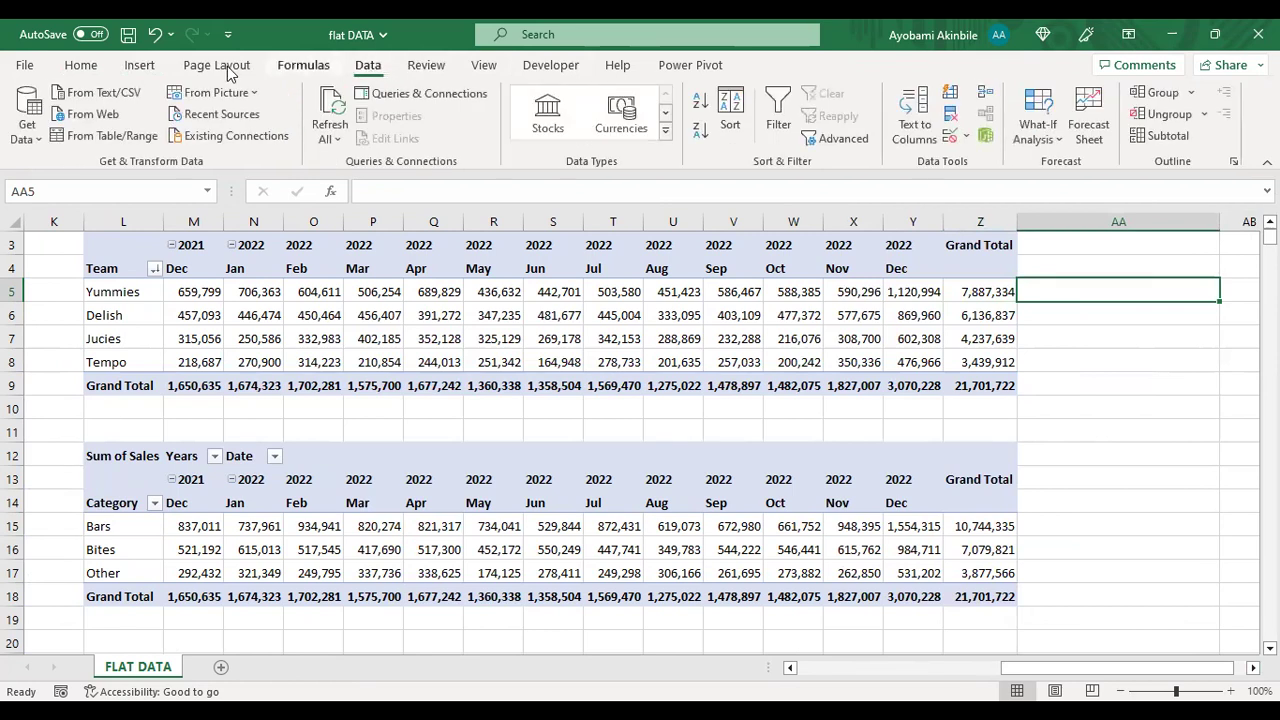
pyautogui.click(140, 65)
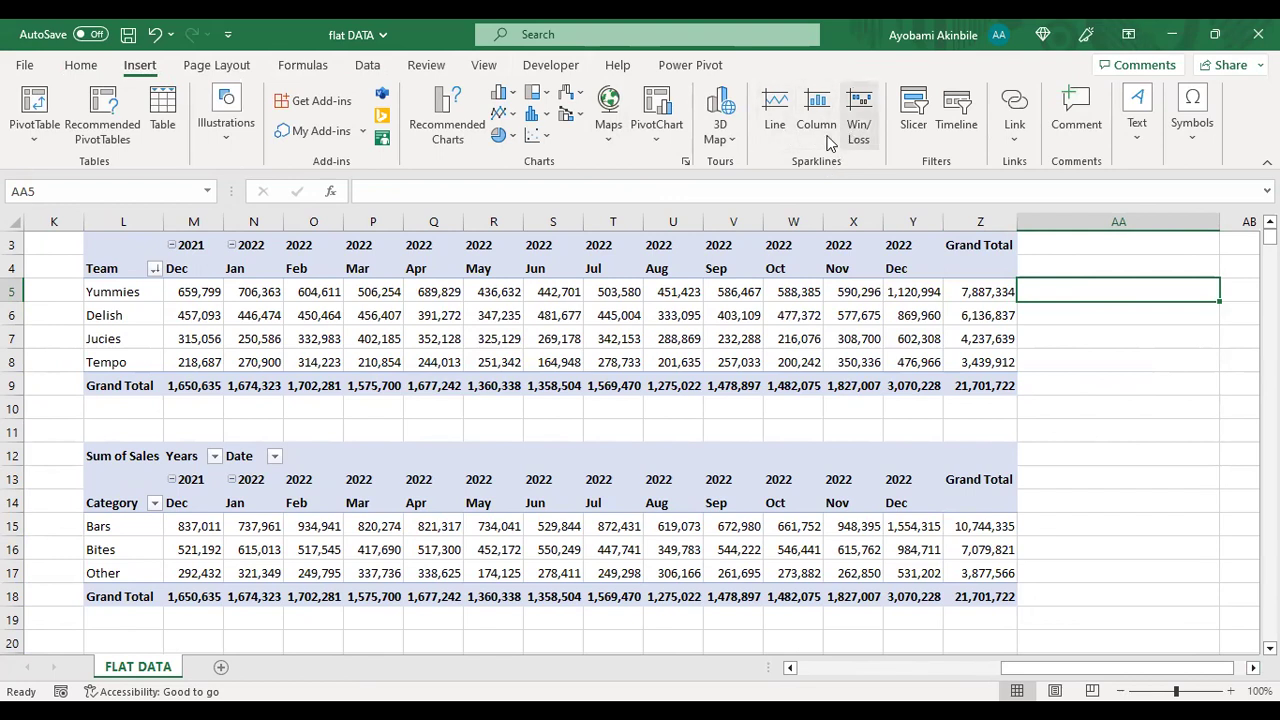
pyautogui.click(778, 130)
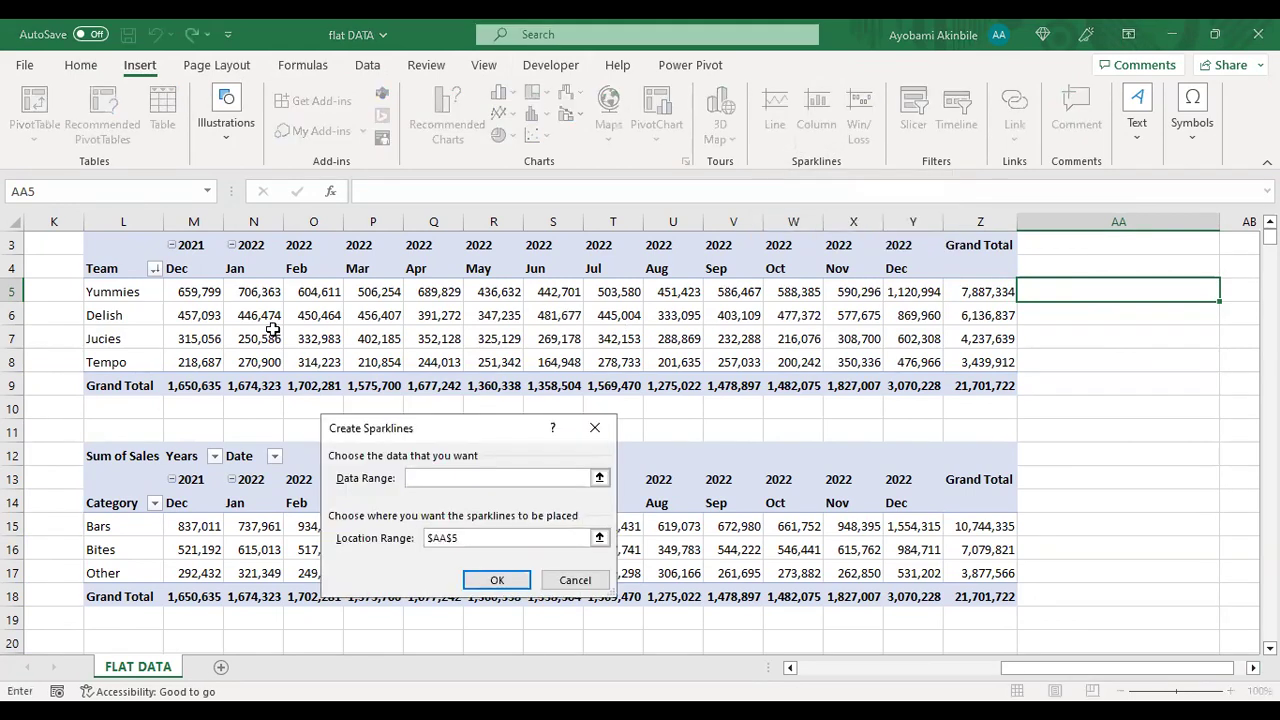
pyautogui.click(182, 292)
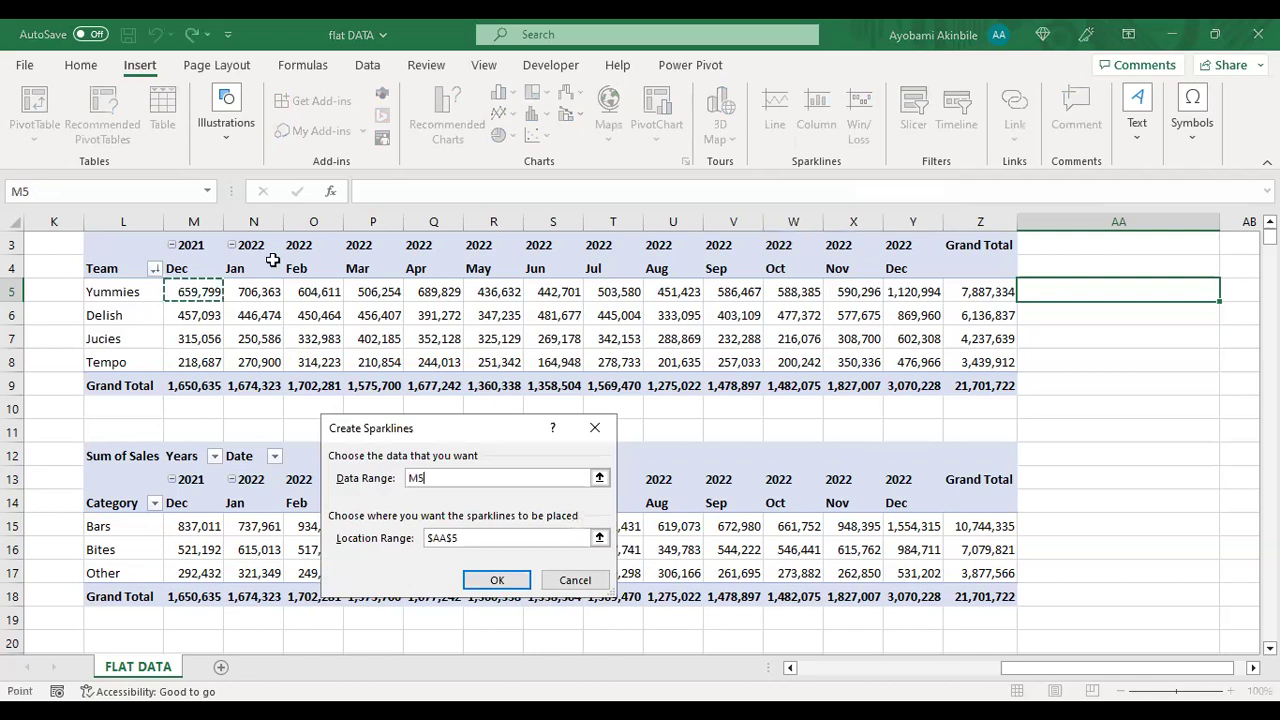
pyautogui.press('Tab')
pyautogui.moveTo(182, 292); pyautogui.dragTo(931, 338)
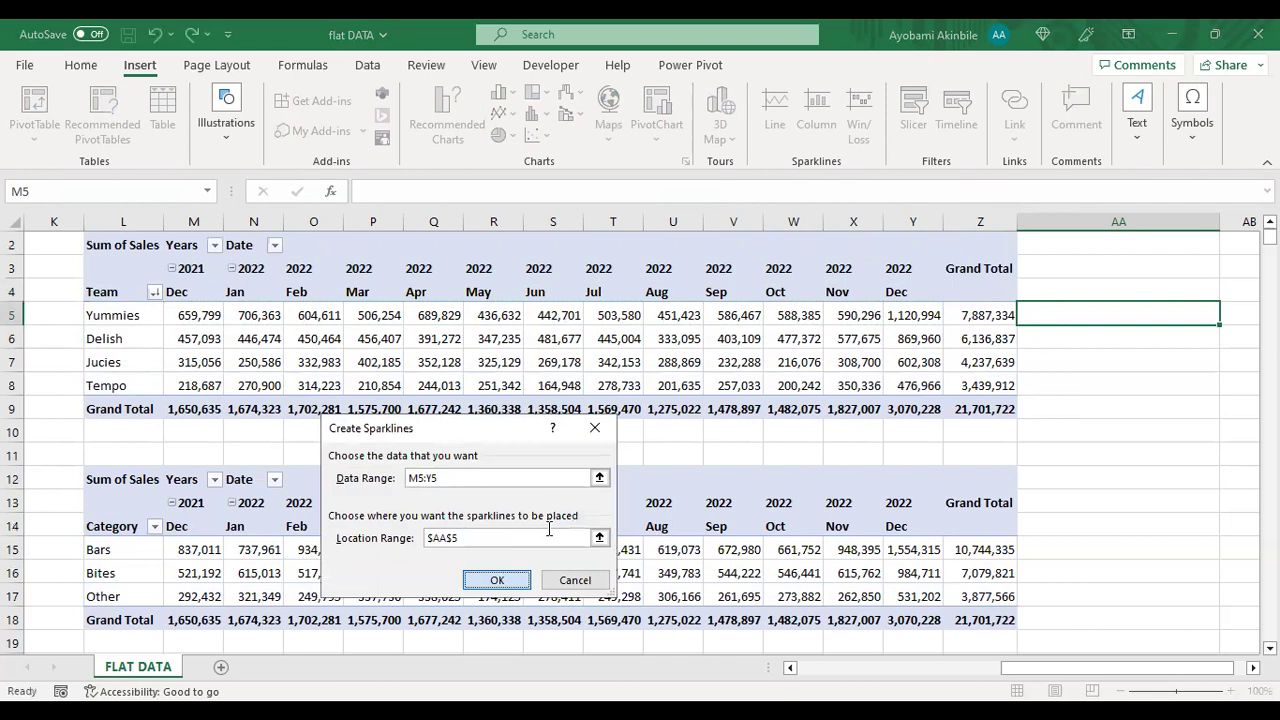
pyautogui.press('Return')
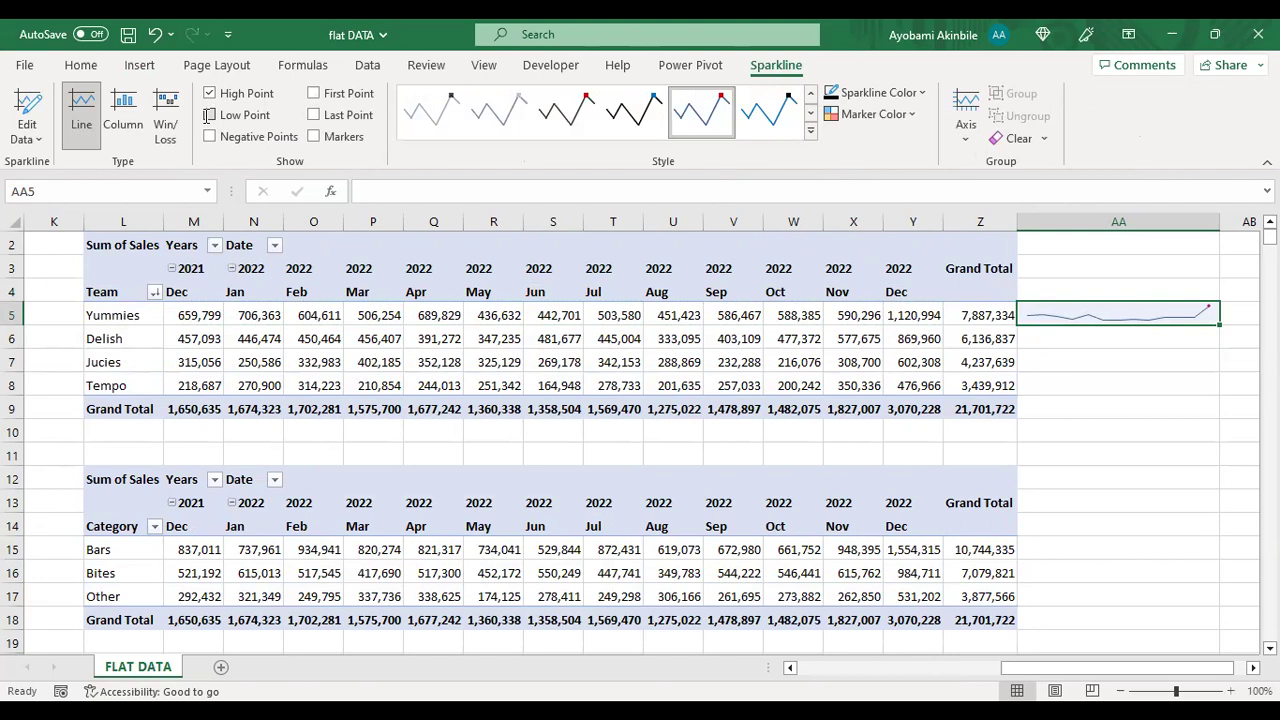
# Step: Show the high point and markers on the AA5 sparkline and fill it down to AA9
pyautogui.click(313, 136)
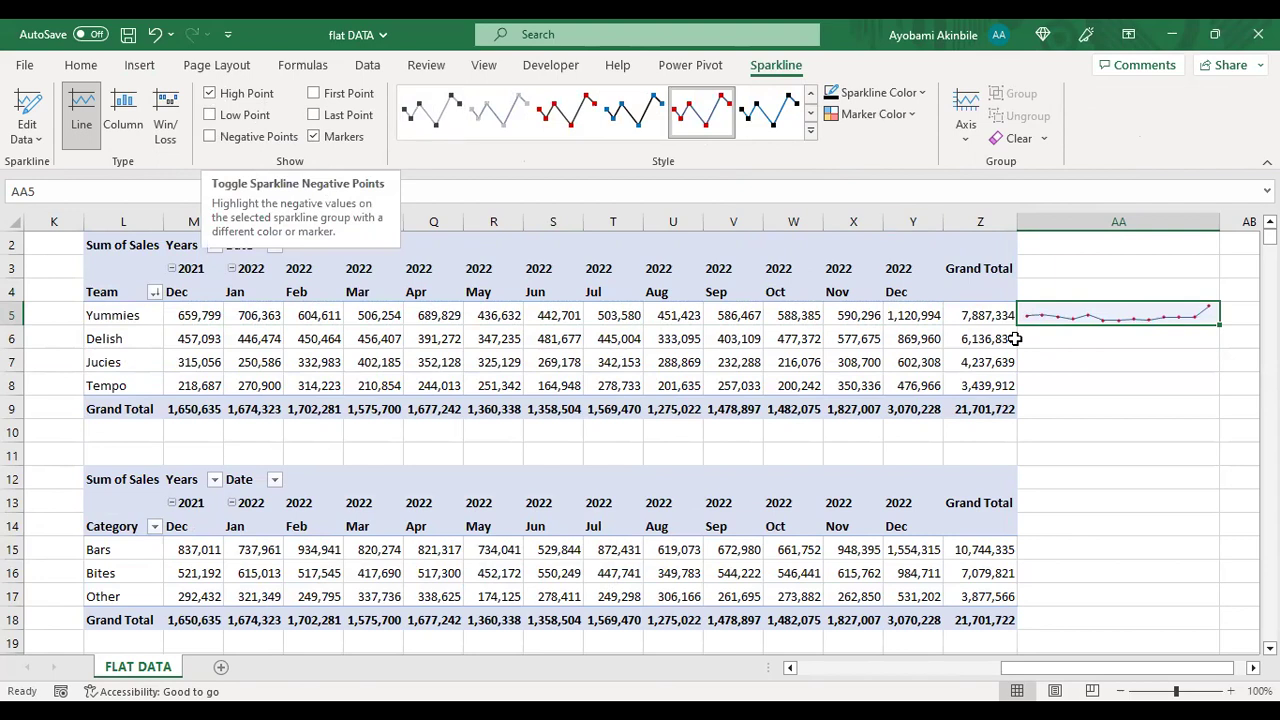
pyautogui.moveTo(1217, 326); pyautogui.dragTo(1203, 407)
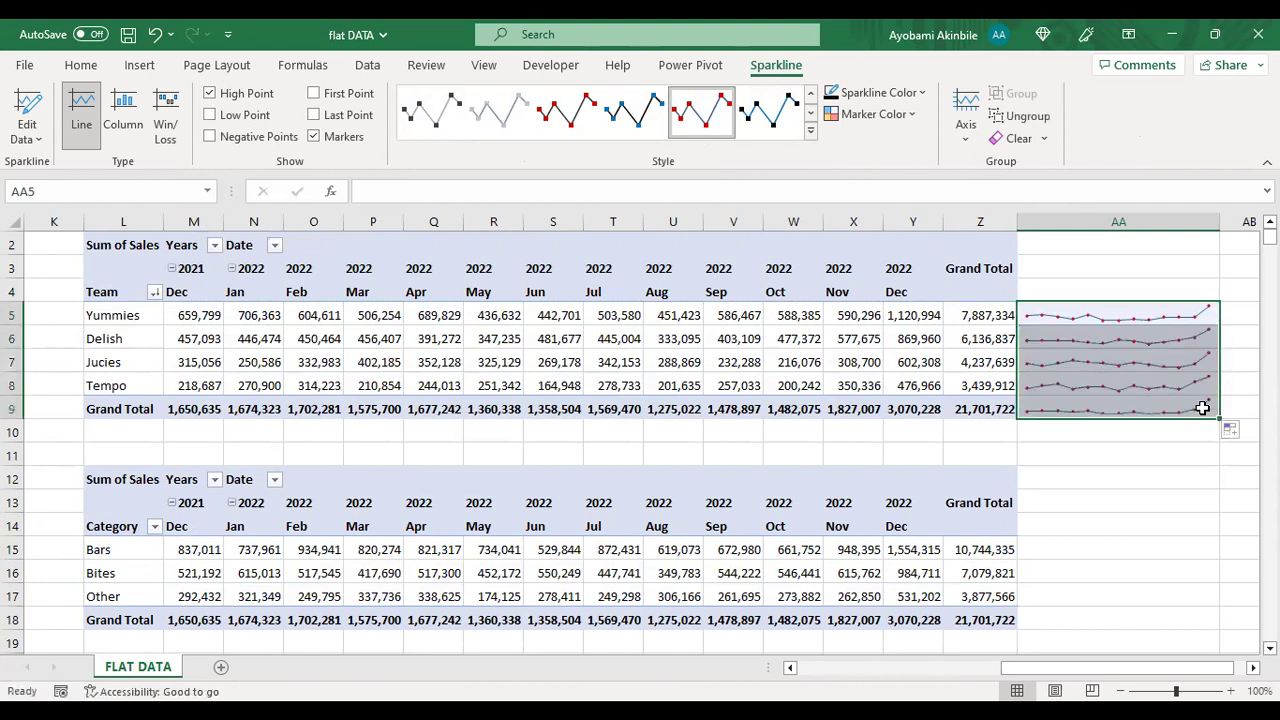
# Step: Copy the sparklines in AA5:AA9 to the rows beside the Category PivotTable, starting at AA15
pyautogui.hotkey('ctrl', 'c')
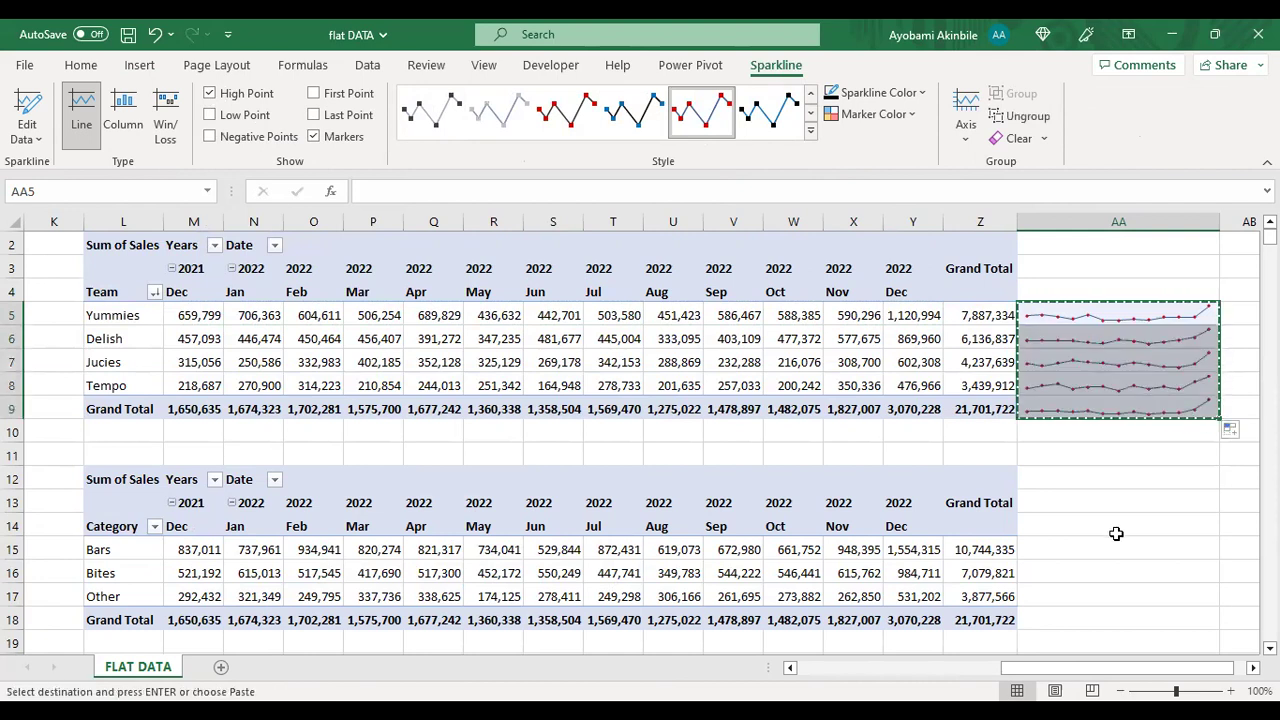
pyautogui.moveTo(1043, 543); pyautogui.dragTo(1072, 620)
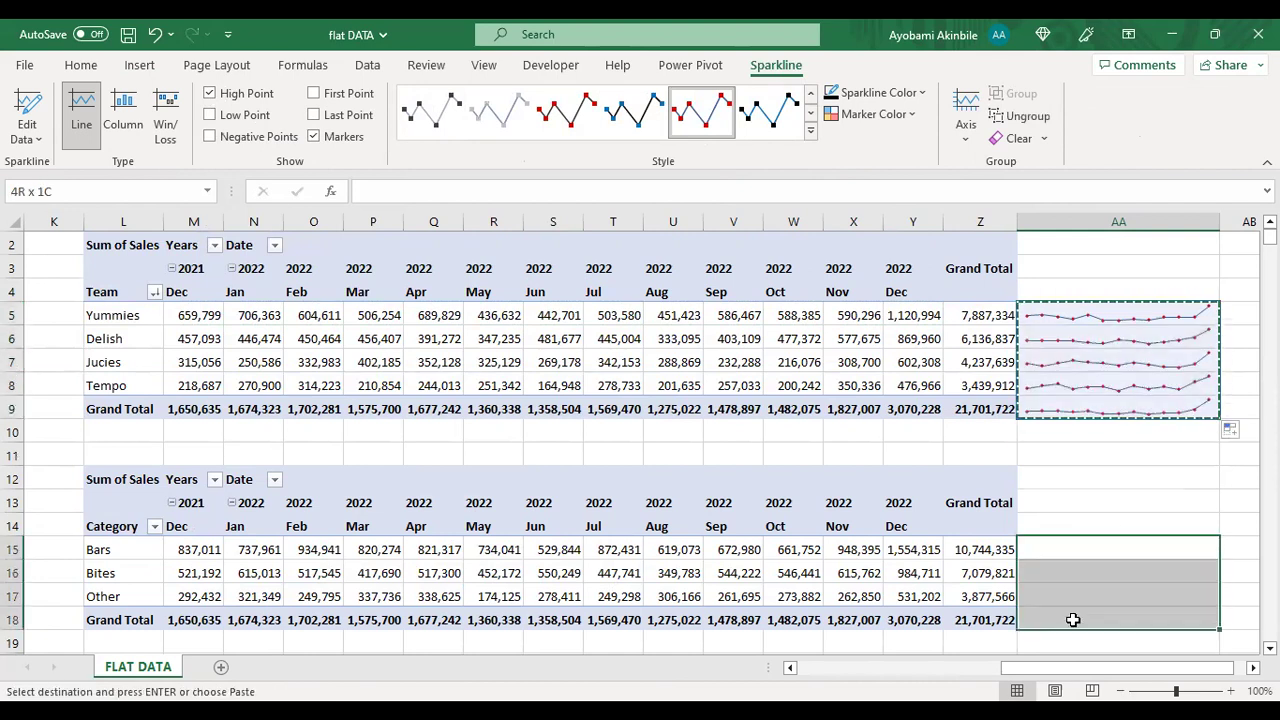
pyautogui.hotkey('ctrl', 'v')
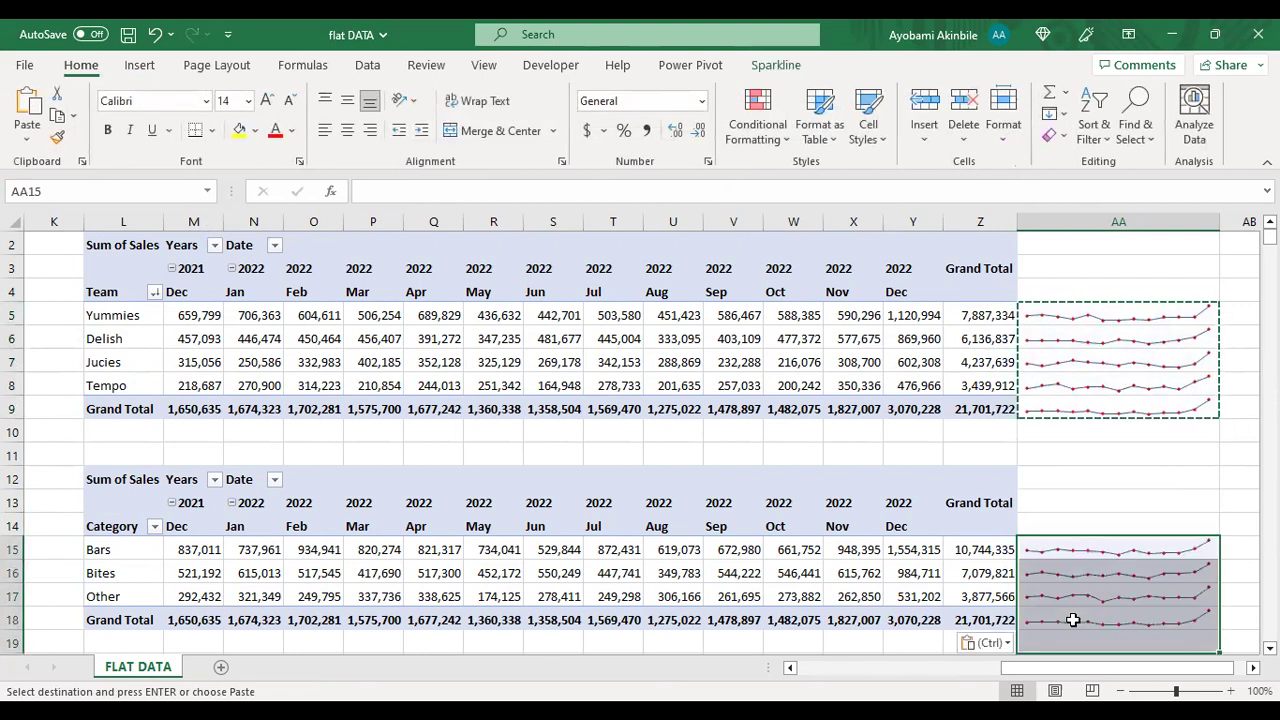
# Step: Check the data range and location range of the sparkline group beside the Team PivotTable
pyautogui.click(1118, 385)
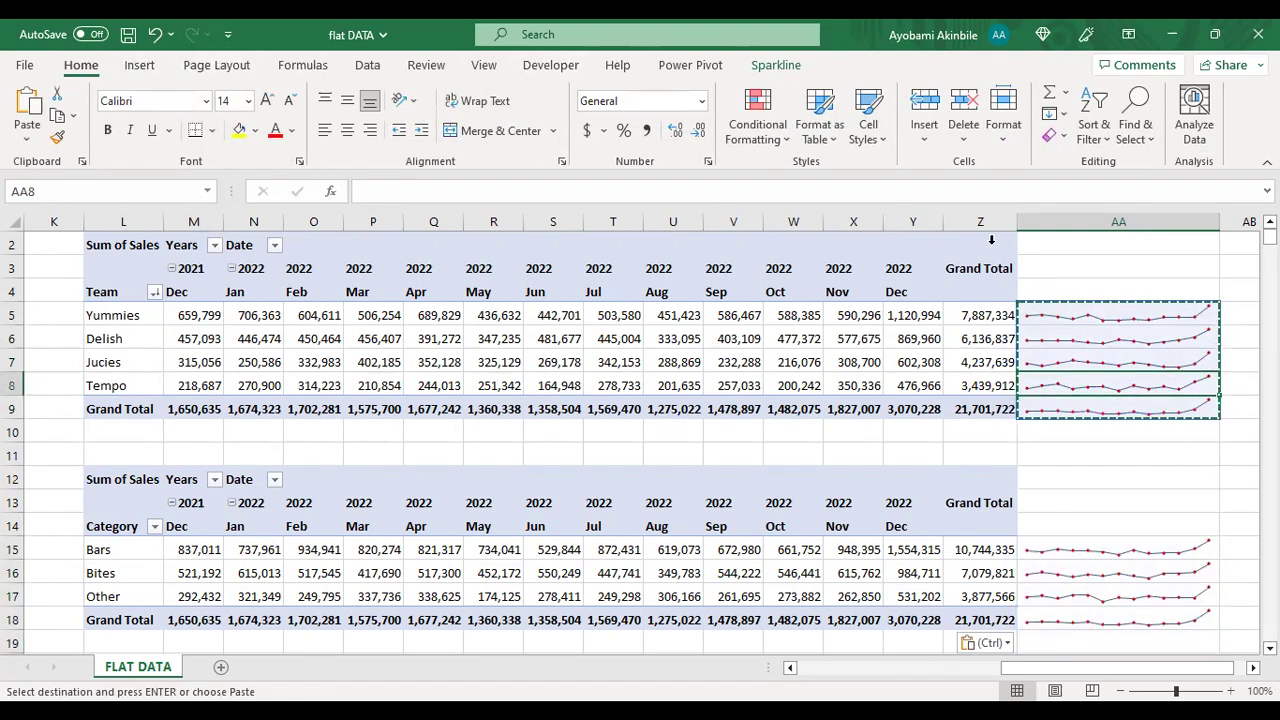
pyautogui.click(1066, 315)
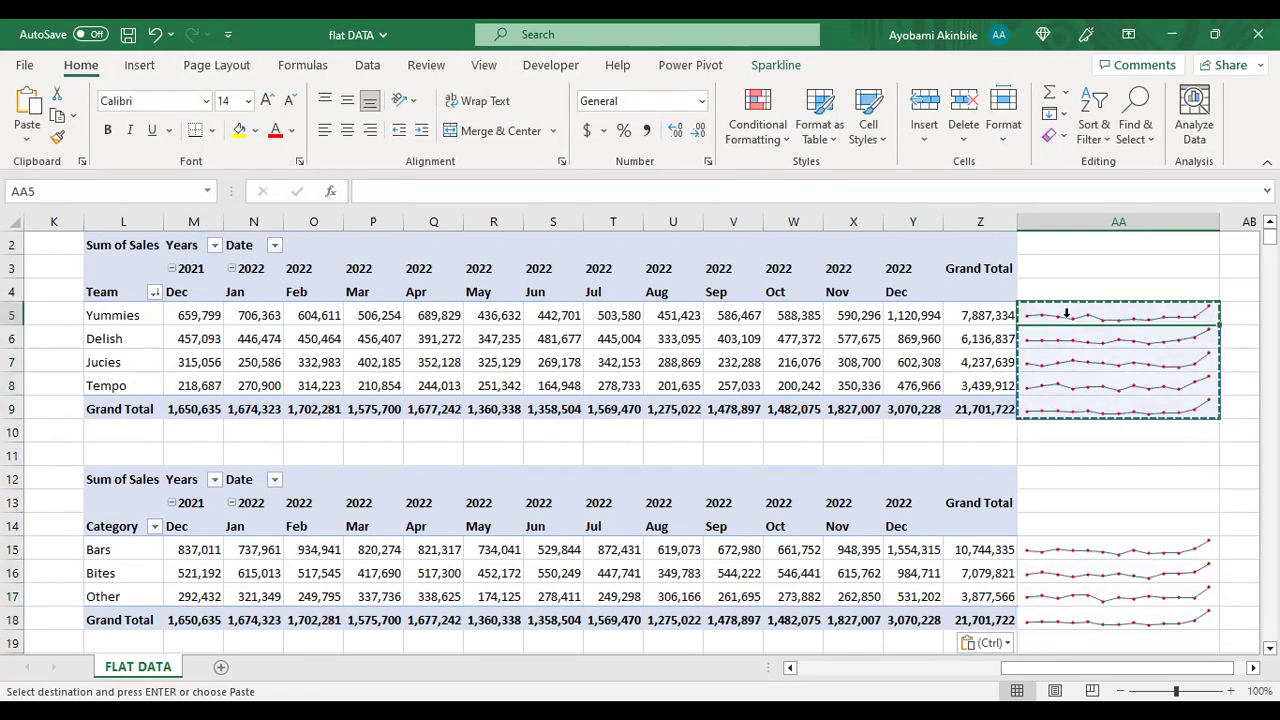
pyautogui.rightClick(1109, 379)
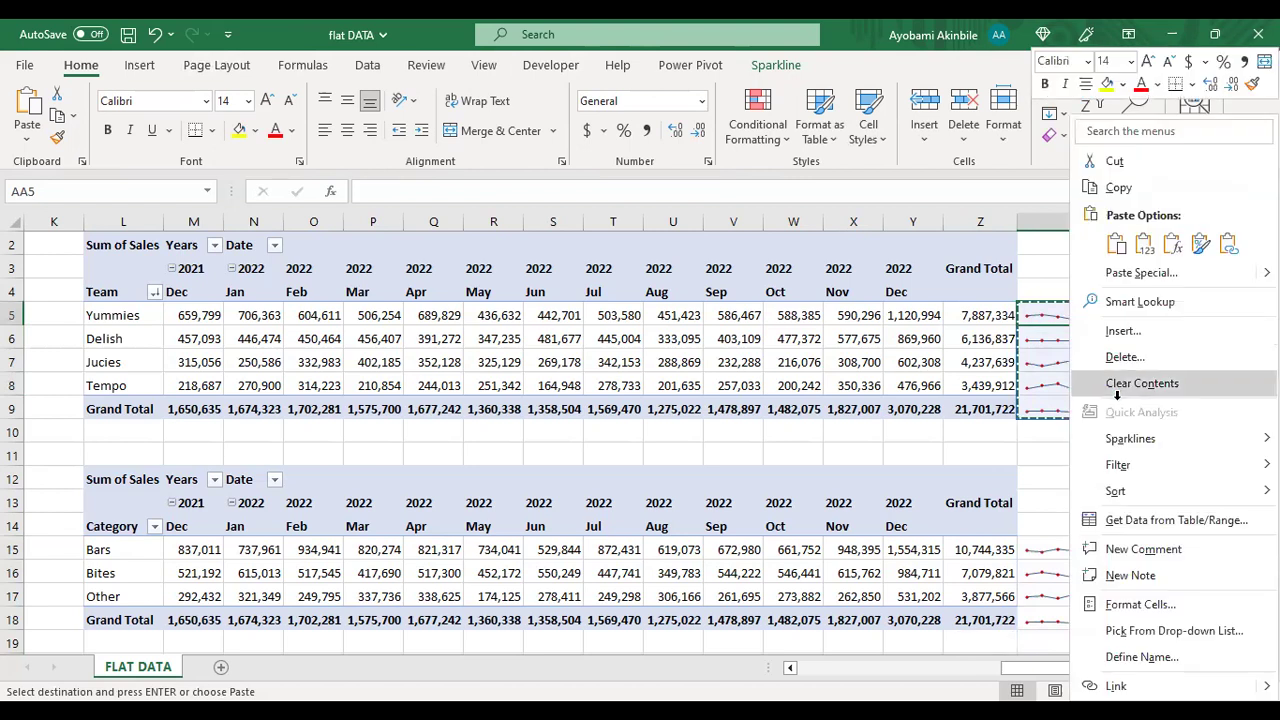
pyautogui.moveTo(1130, 436)
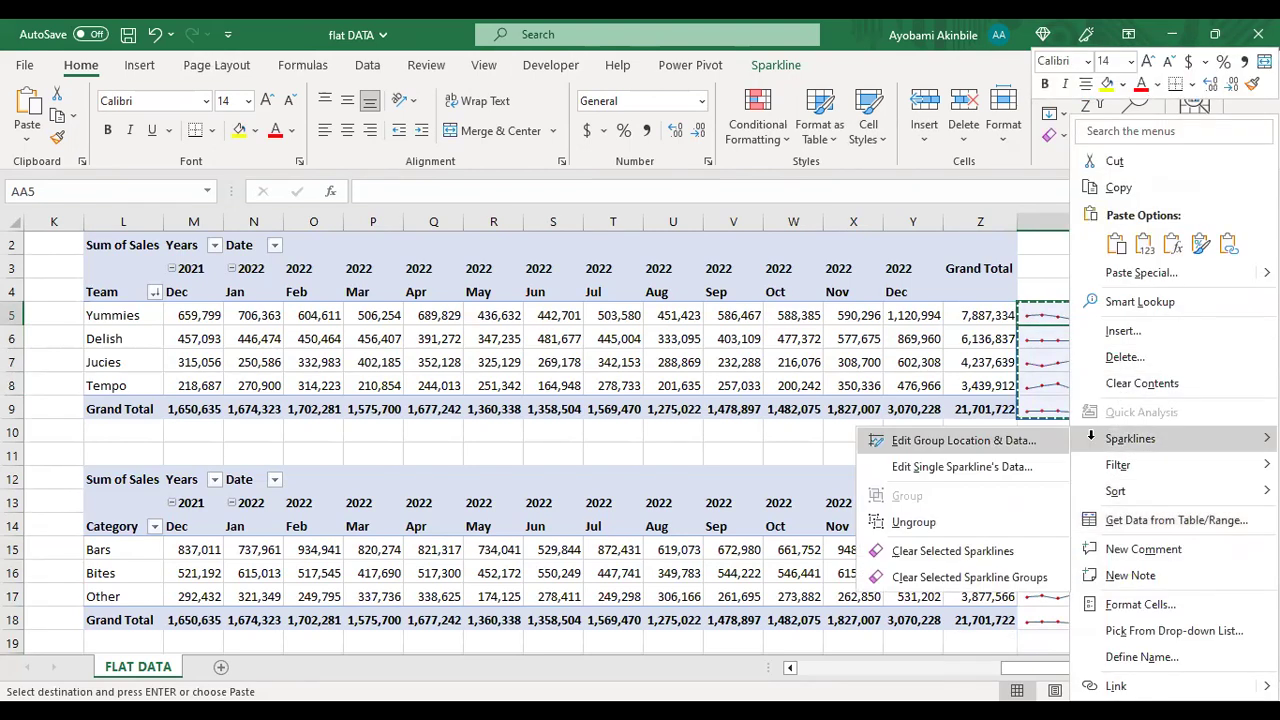
pyautogui.click(922, 441)
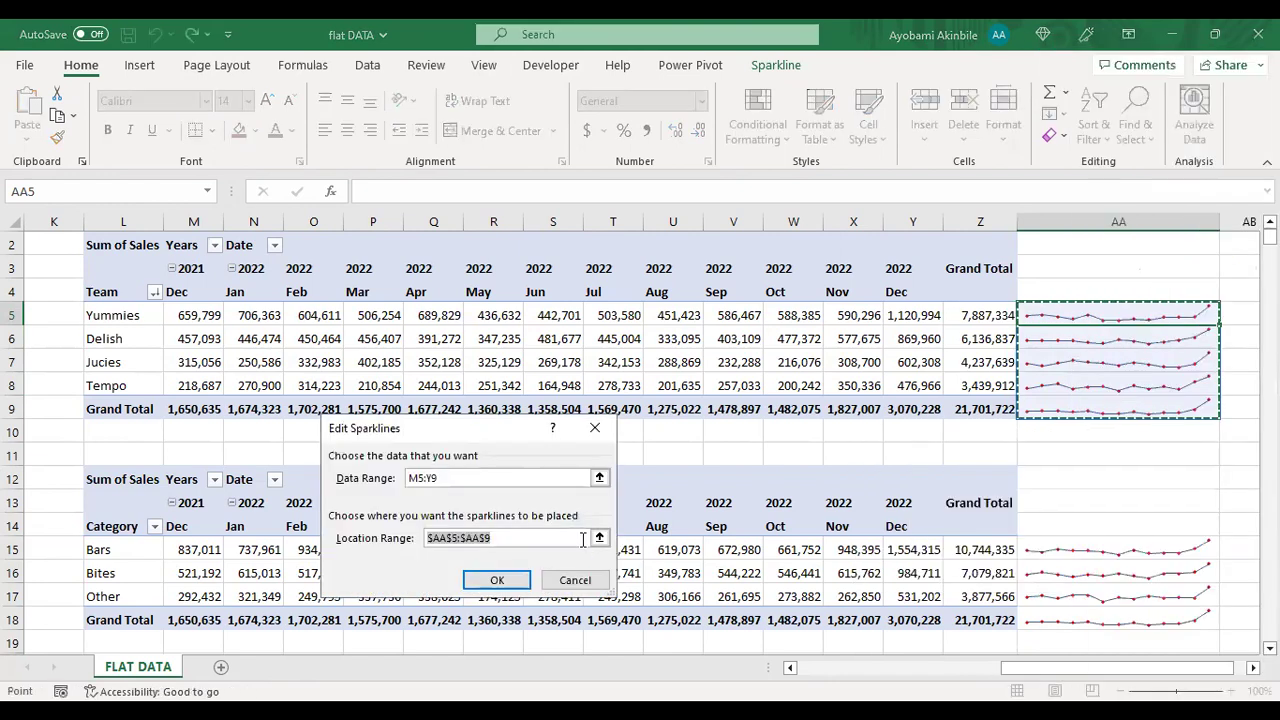
pyautogui.click(597, 428)
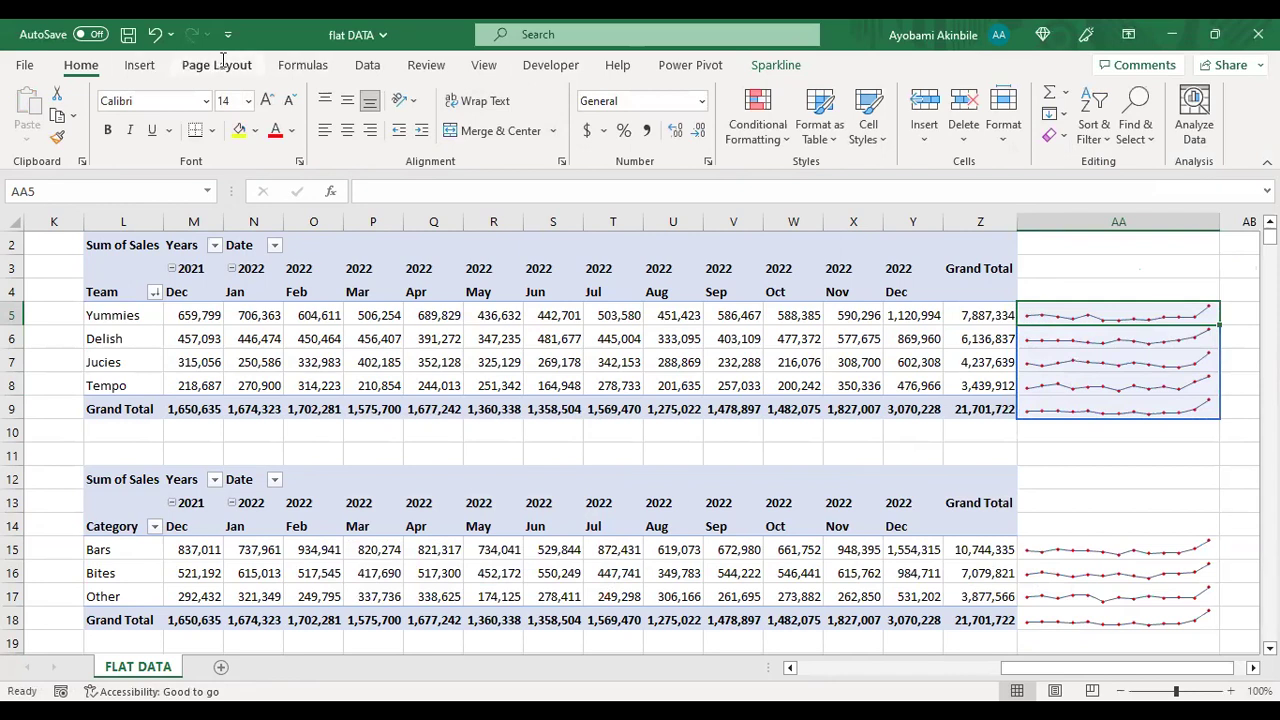
# Step: Try the Win/Loss type on the sparkline group in AA5:AA9
pyautogui.scroll(-5, 380, 52)
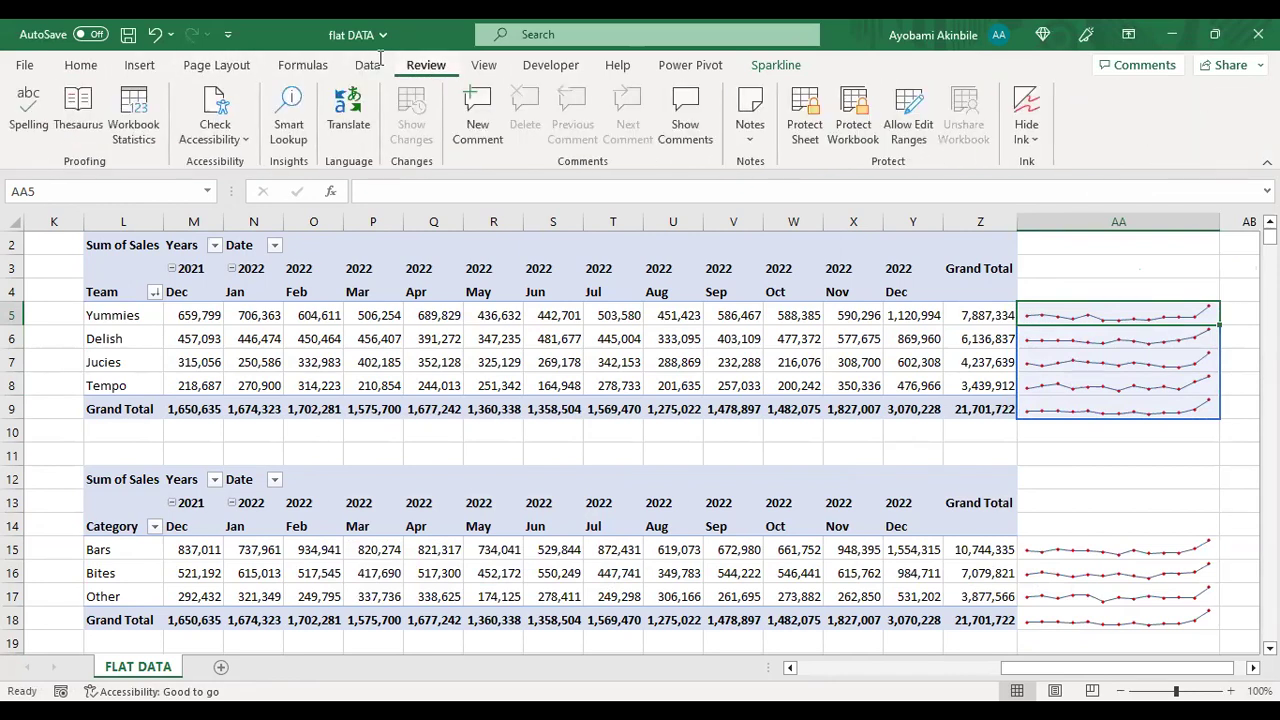
pyautogui.click(303, 64)
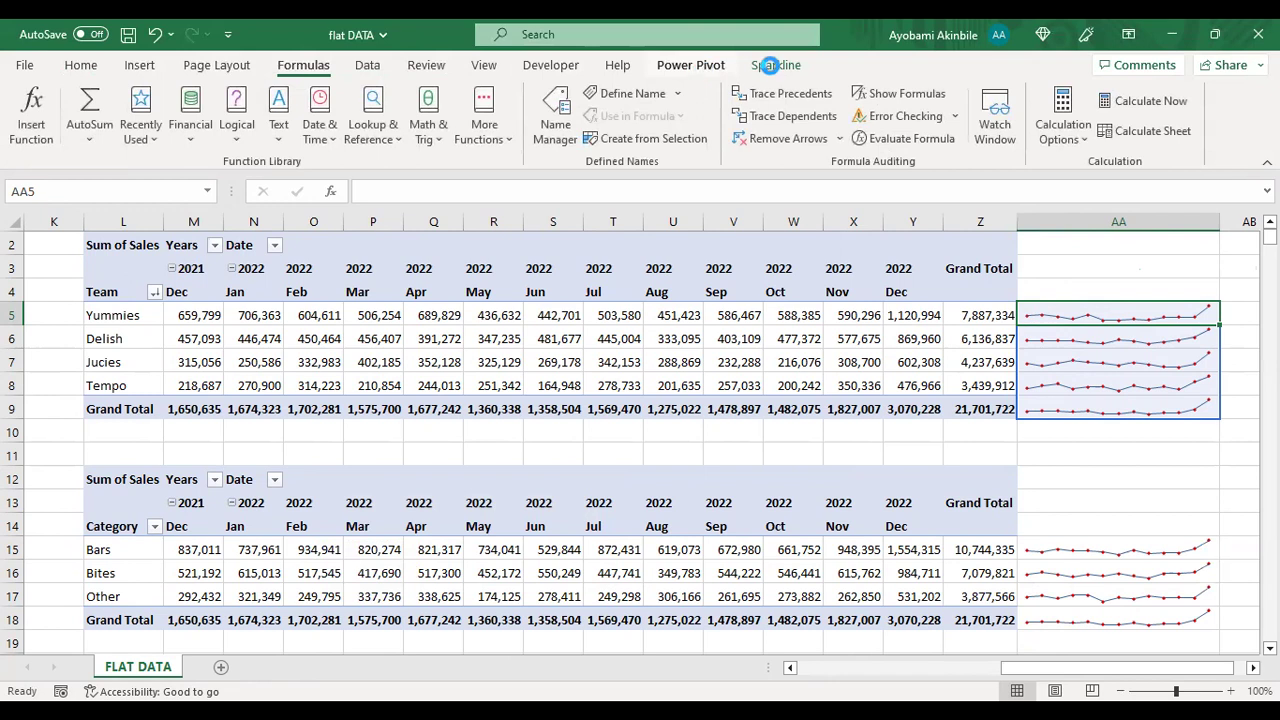
pyautogui.scroll(-7, 769, 64)
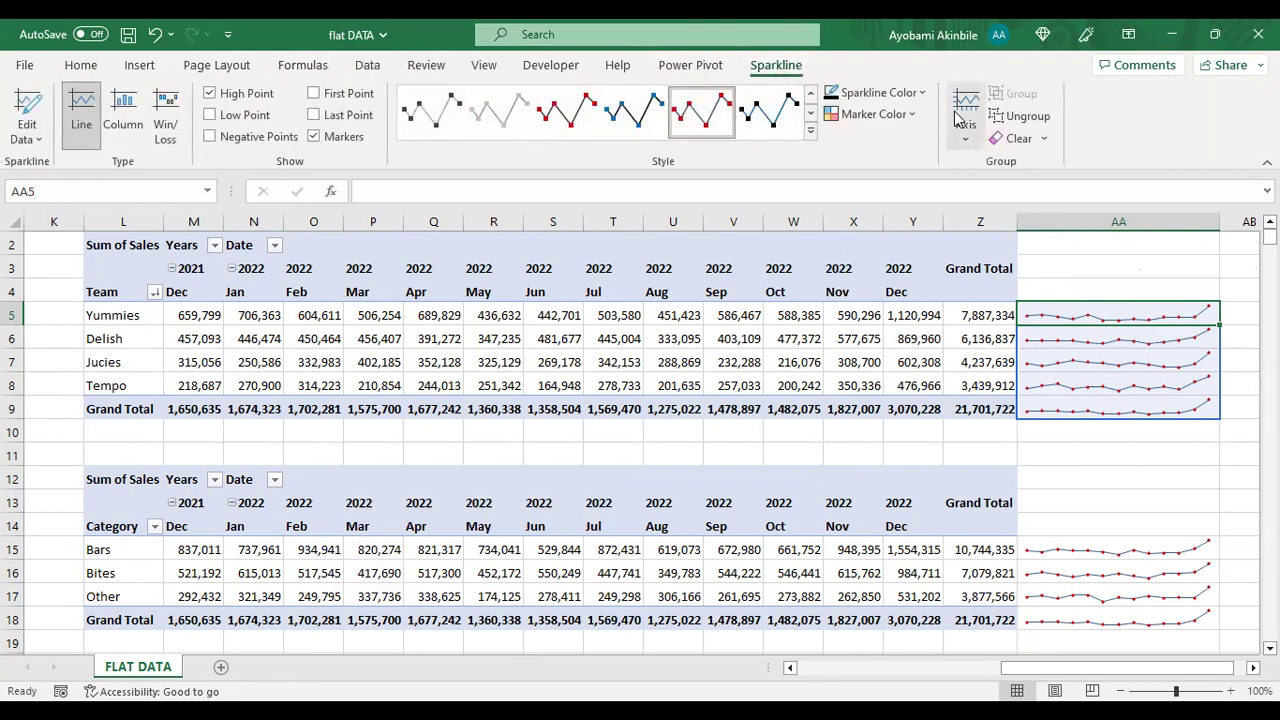
pyautogui.click(134, 140)
pyautogui.hotkey('alt', 'j')
pyautogui.press('s')
pyautogui.press('w')
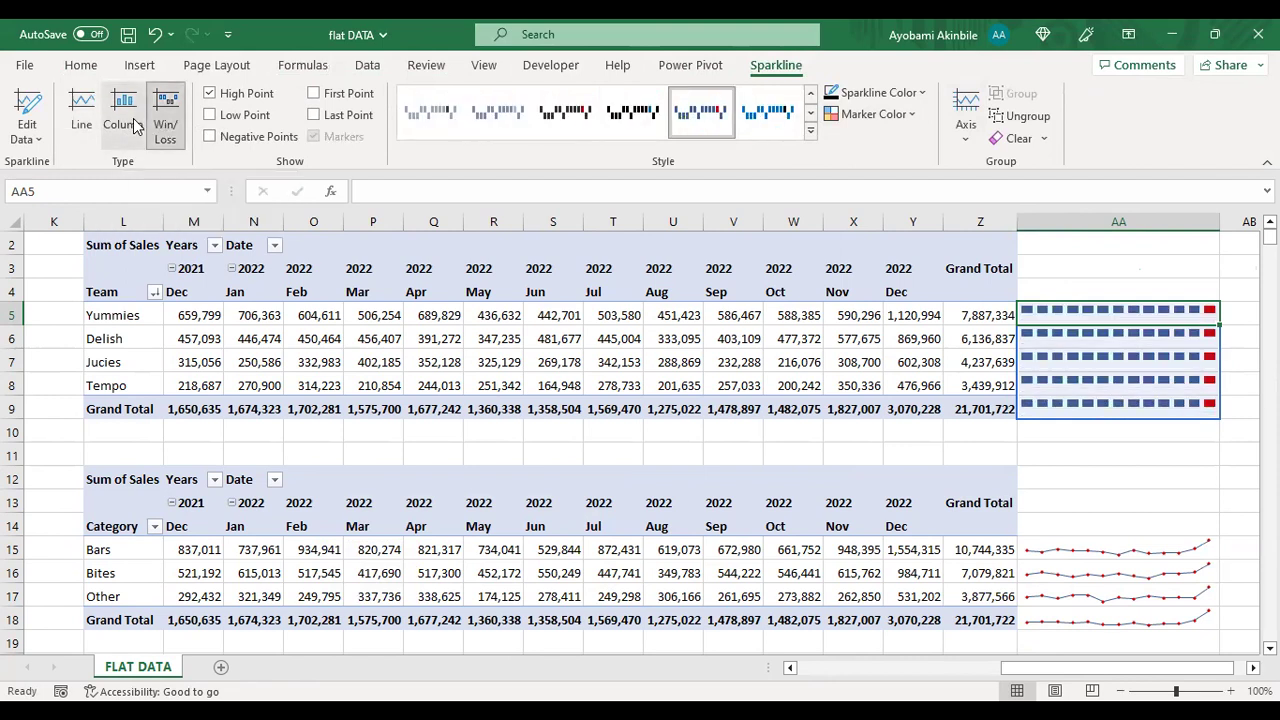
# Step: Change the sparkline group in AA5:AA9 to the Column type and narrow column AA
pyautogui.click(130, 125)
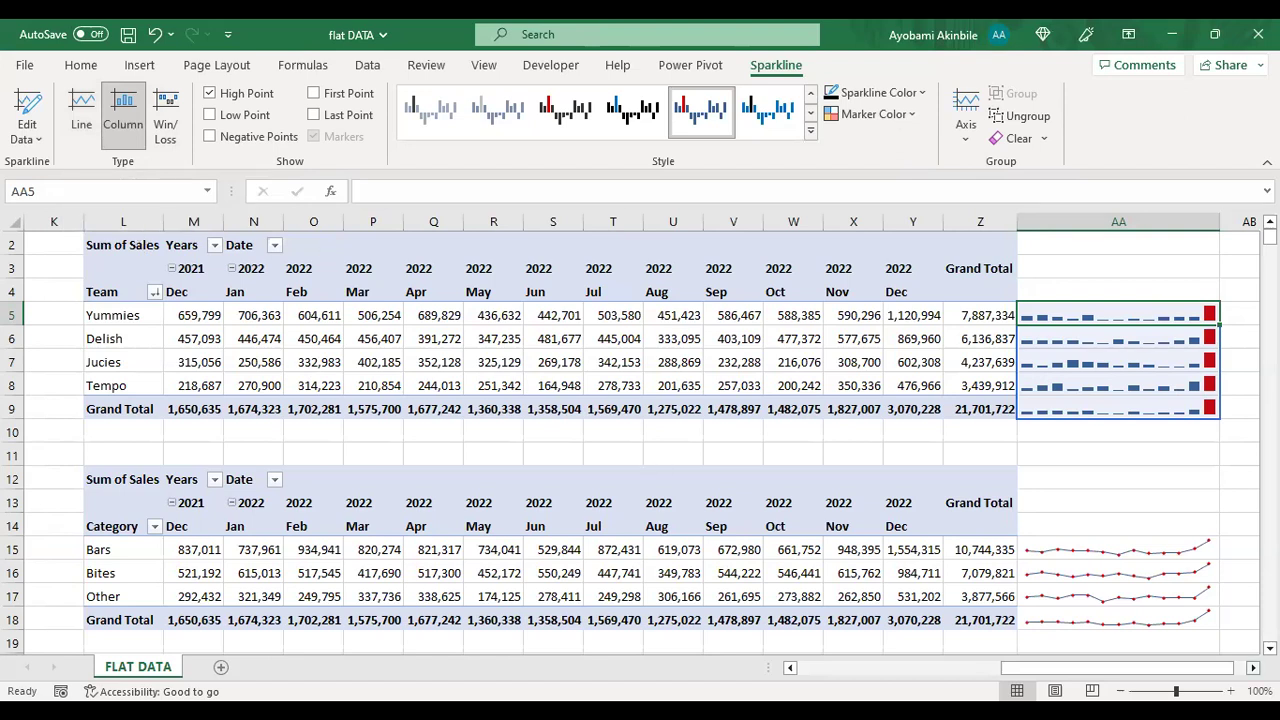
pyautogui.click(1252, 668)
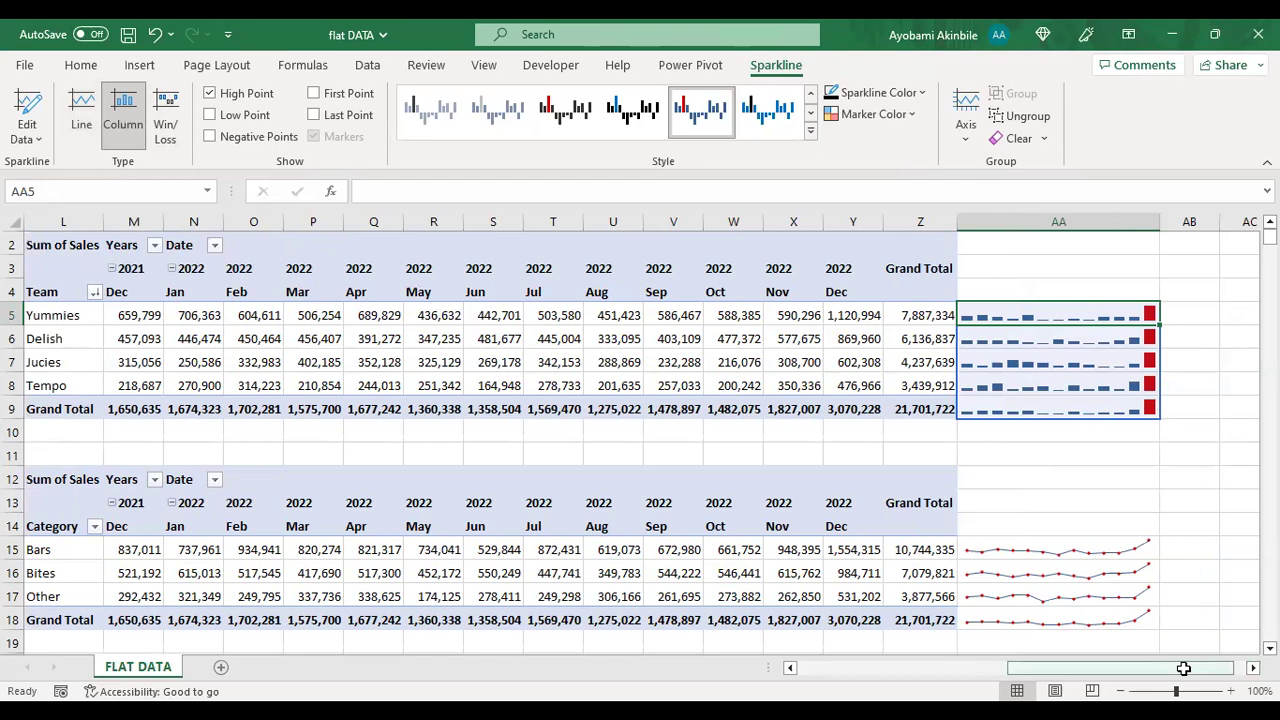
pyautogui.moveTo(1183, 668); pyautogui.dragTo(1236, 668)
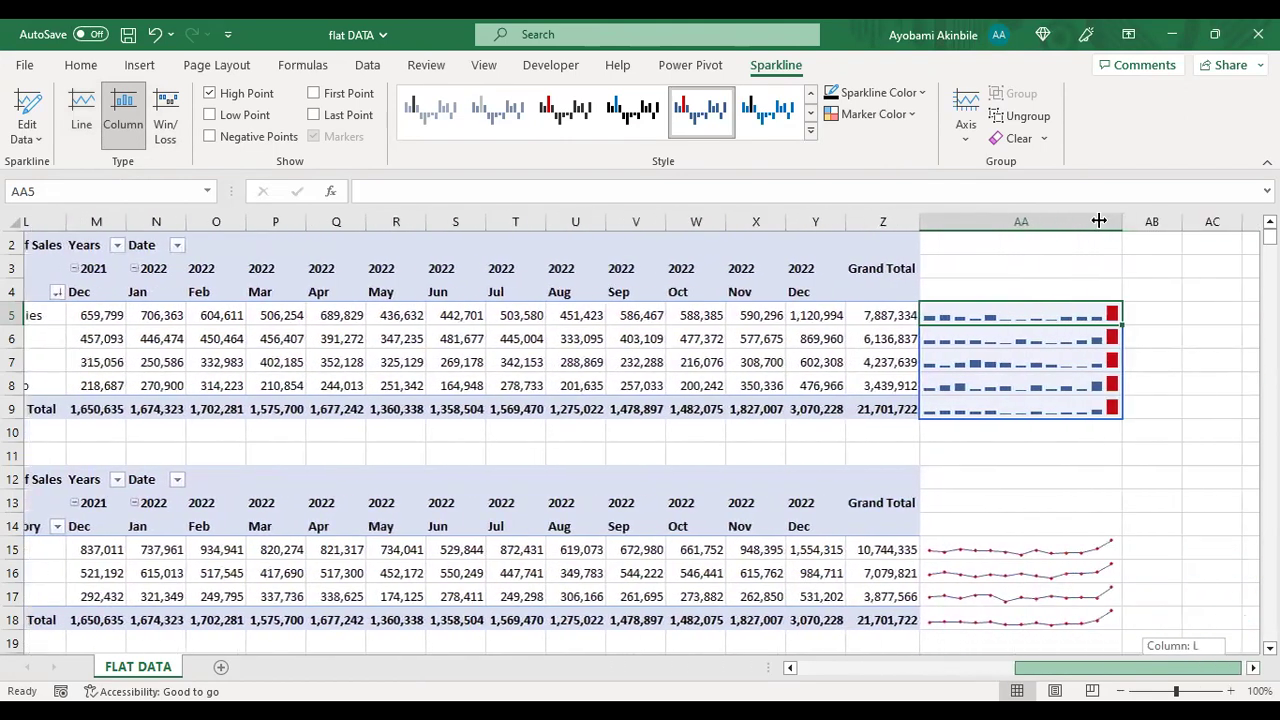
pyautogui.moveTo(1098, 220); pyautogui.dragTo(1048, 220)
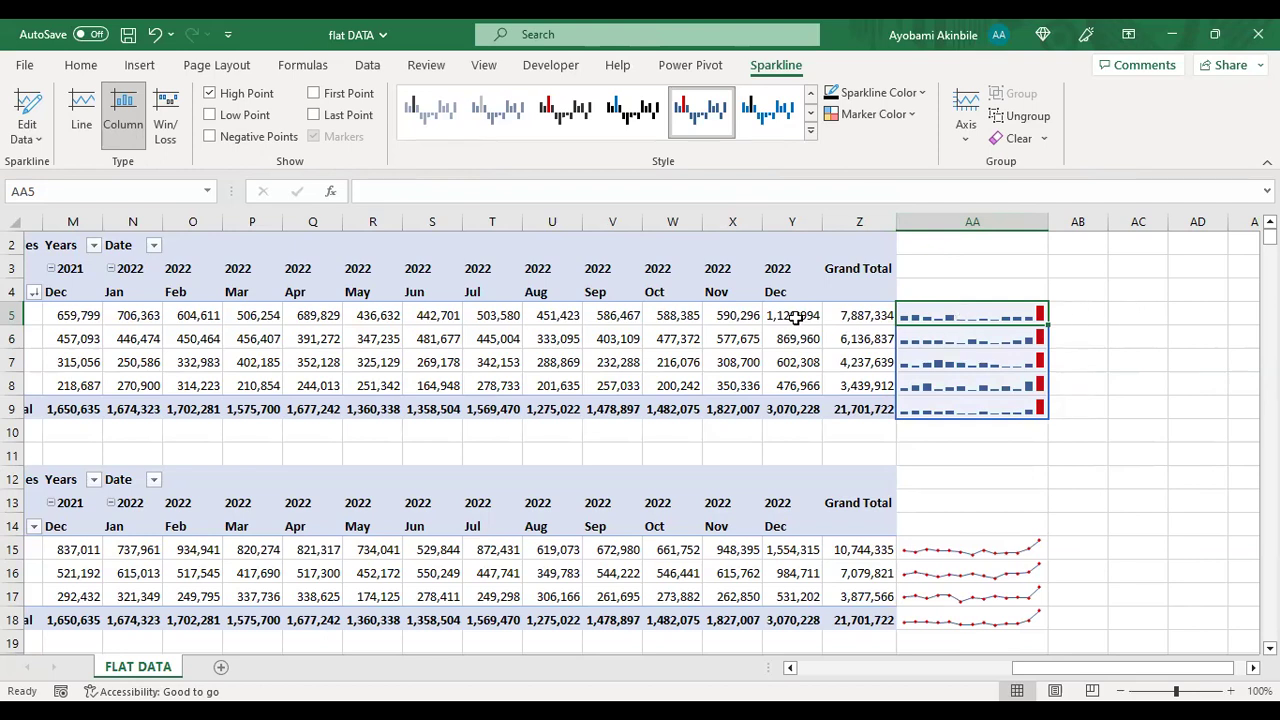
# Step: Set up a new line sparkline in AC5 with the Yummies team's monthly sales M5:Y5 as its data range
pyautogui.moveTo(800, 318)
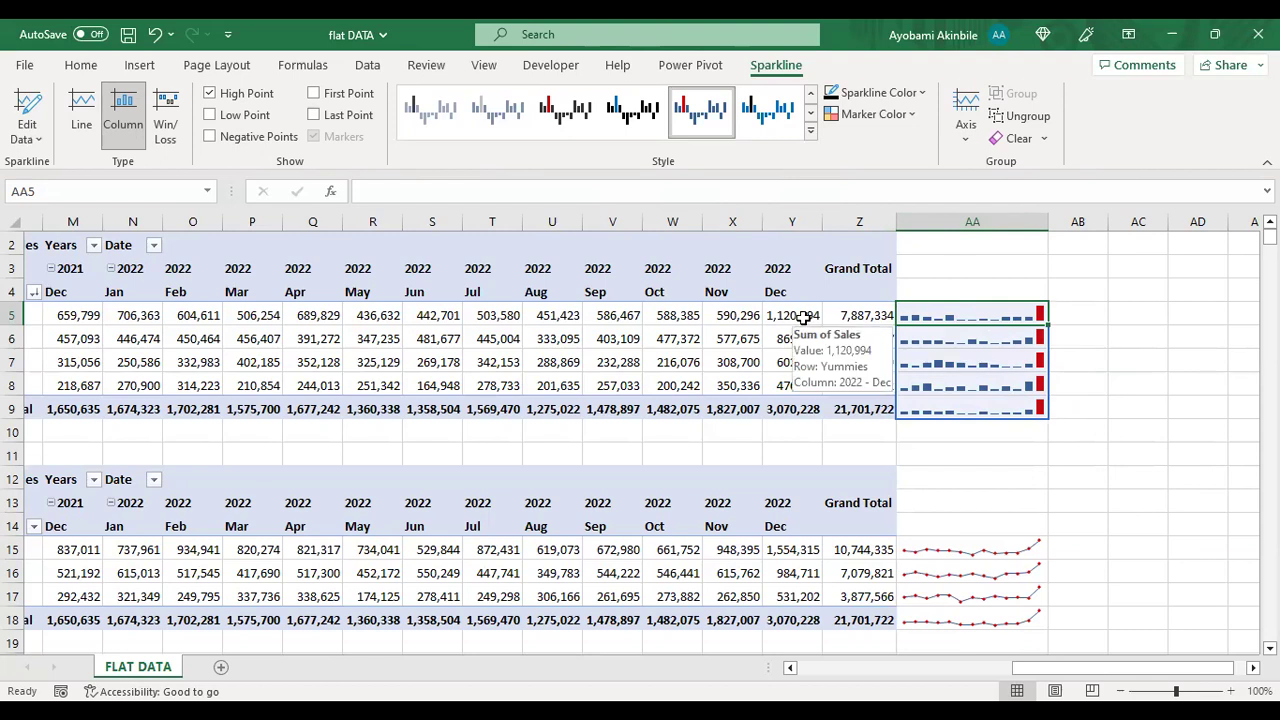
pyautogui.click(1146, 313)
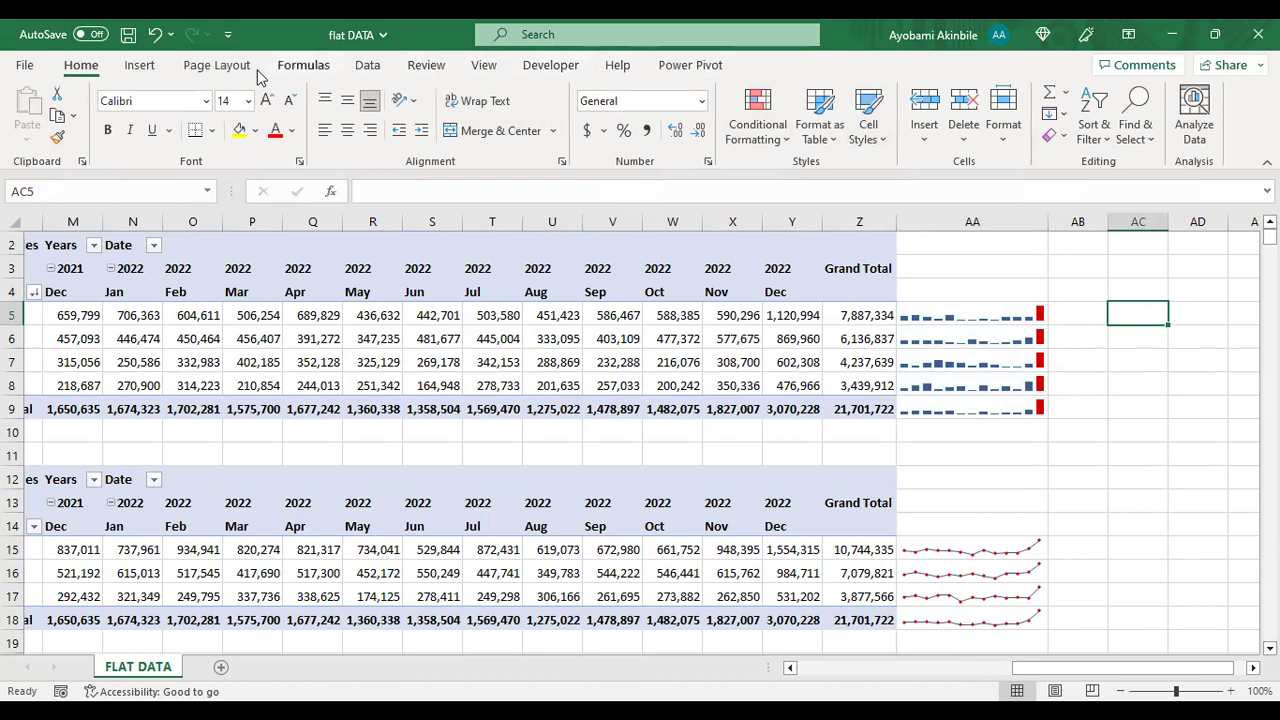
pyautogui.click(145, 72)
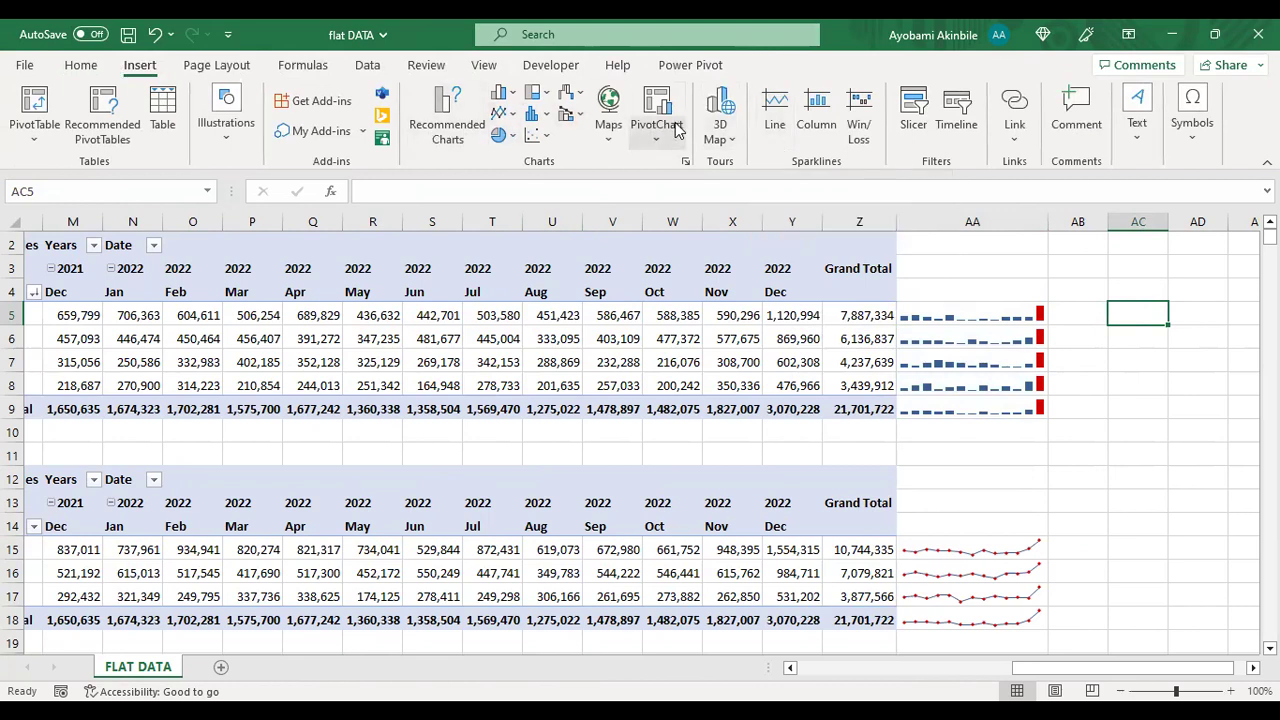
pyautogui.click(771, 118)
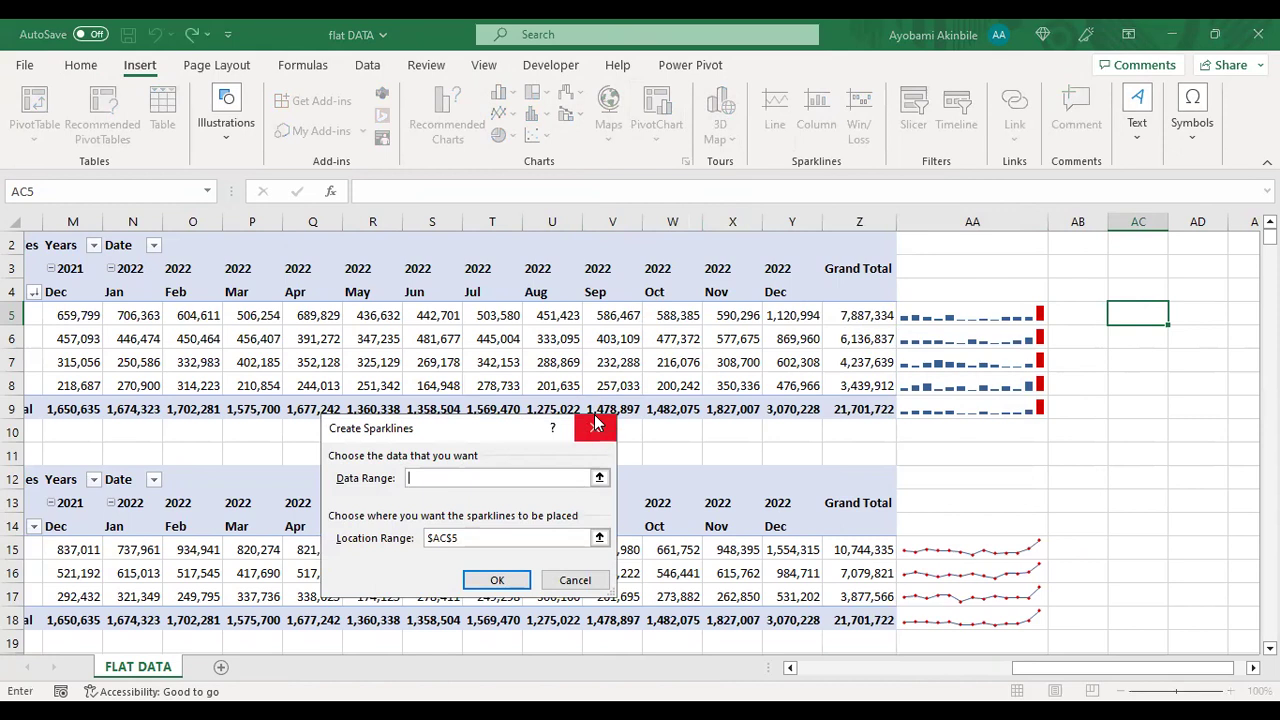
pyautogui.click(807, 315)
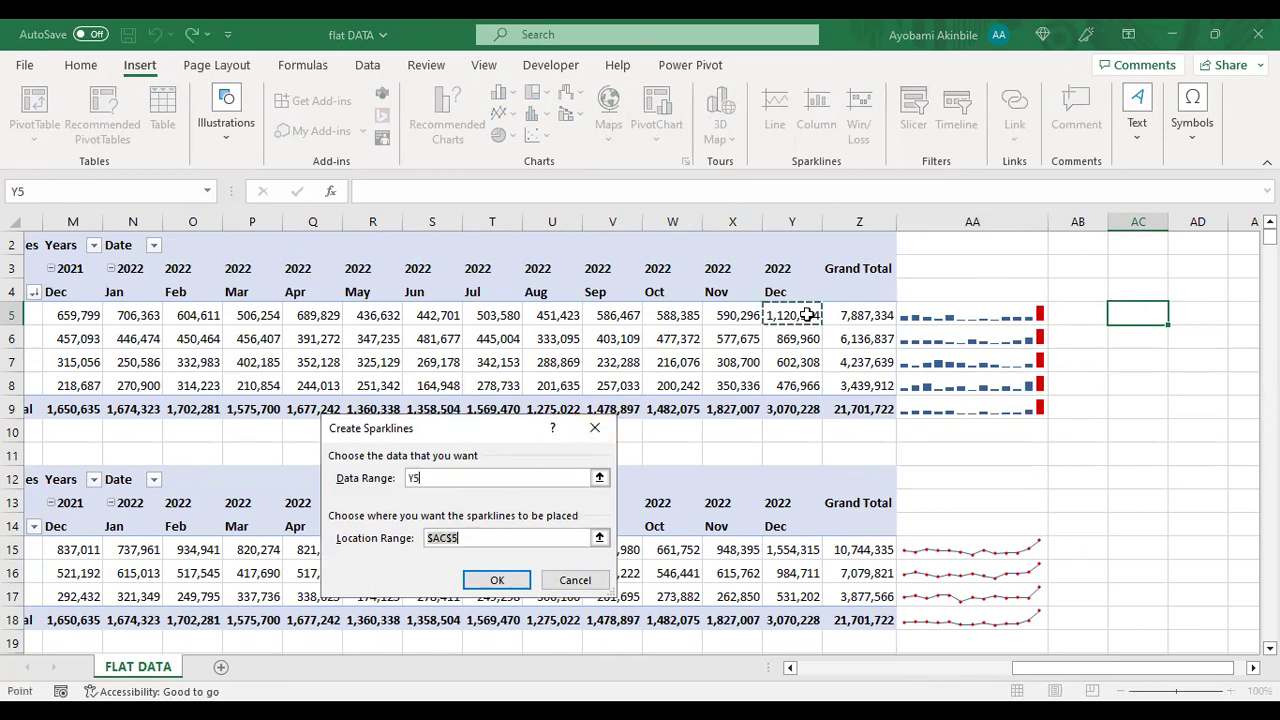
pyautogui.keyDown('shift'); pyautogui.click(56, 316); pyautogui.keyUp('shift')
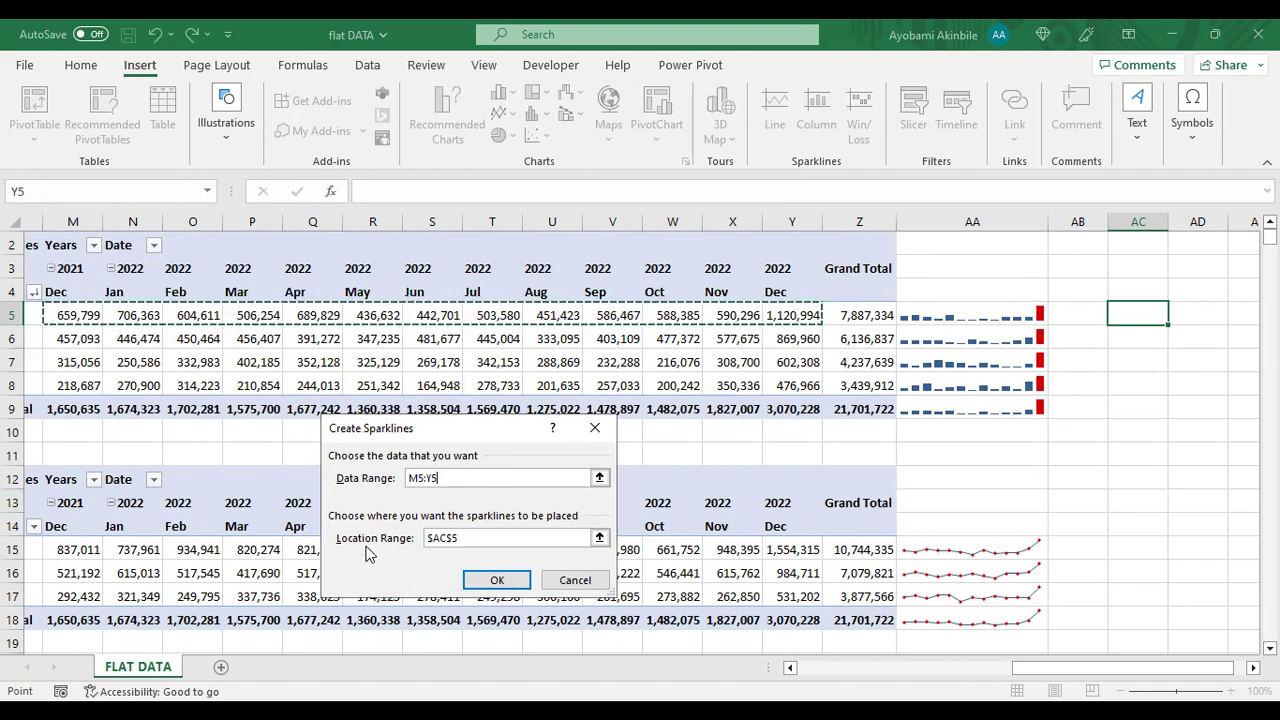
# Step: Create a line sparkline in cell AC5 from the data range M5:Y5
pyautogui.click(489, 580)
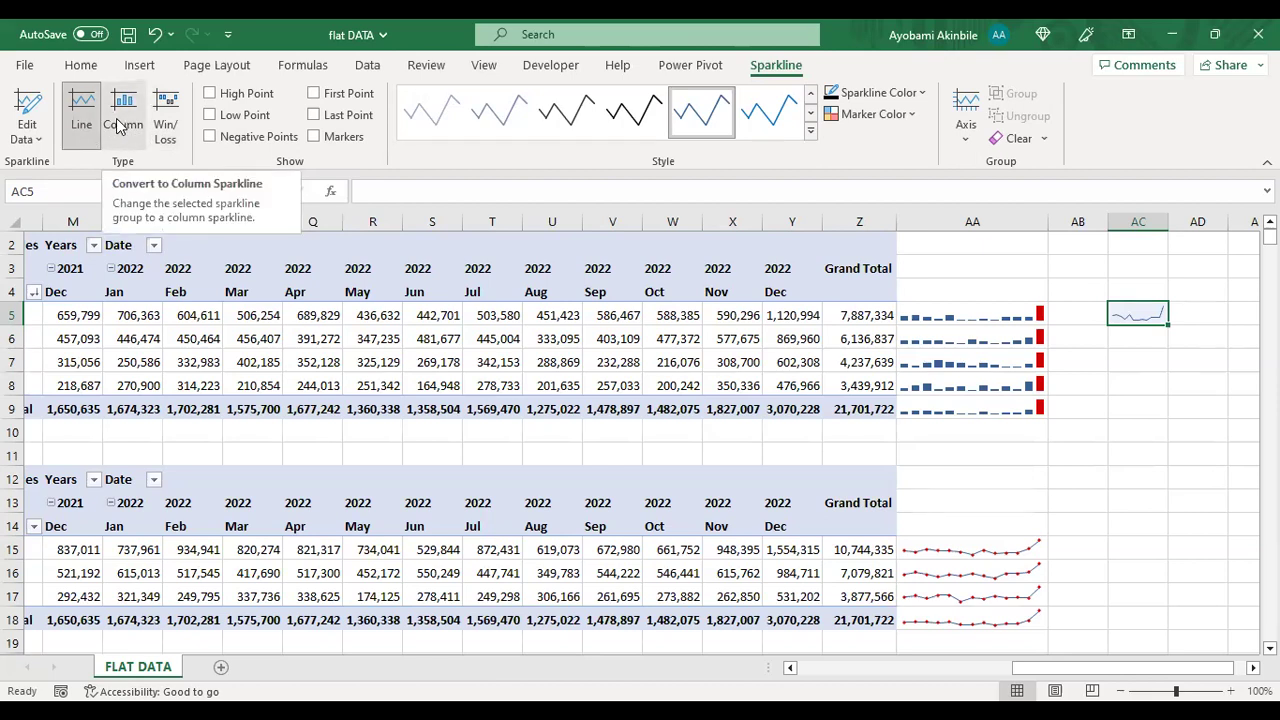
pyautogui.click(1187, 425)
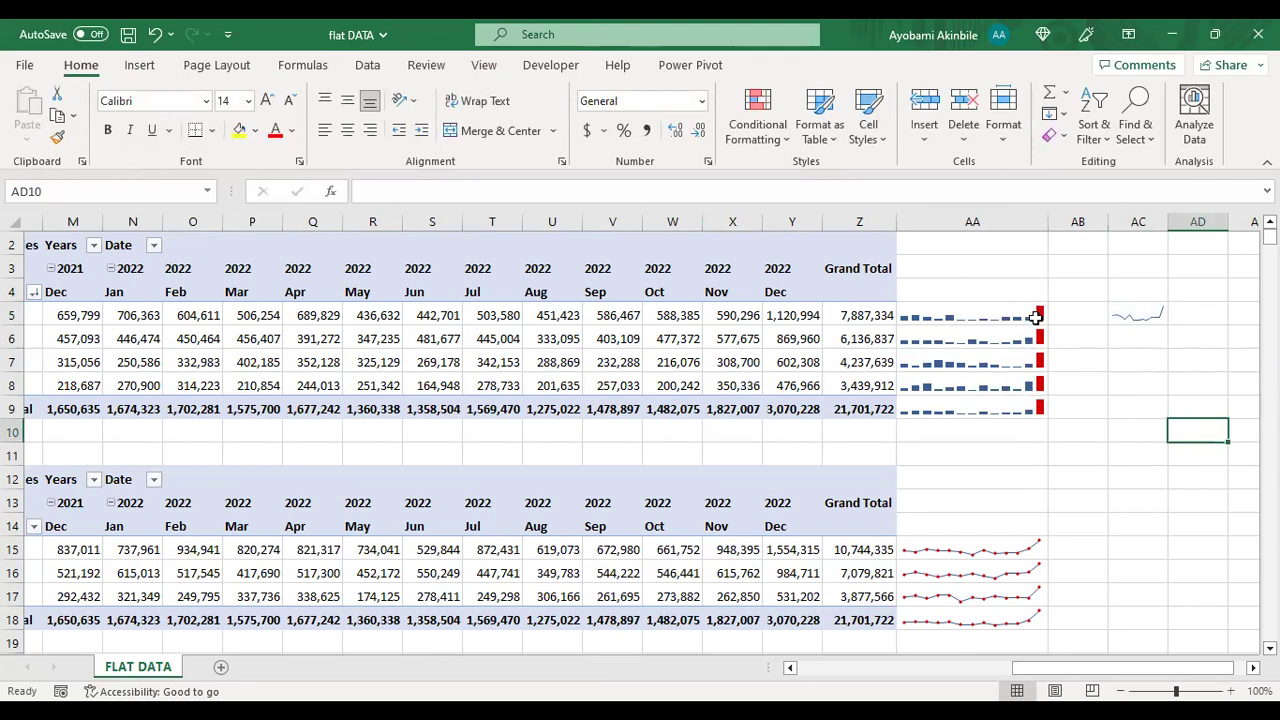
pyautogui.moveTo(991, 320); pyautogui.dragTo(988, 406)
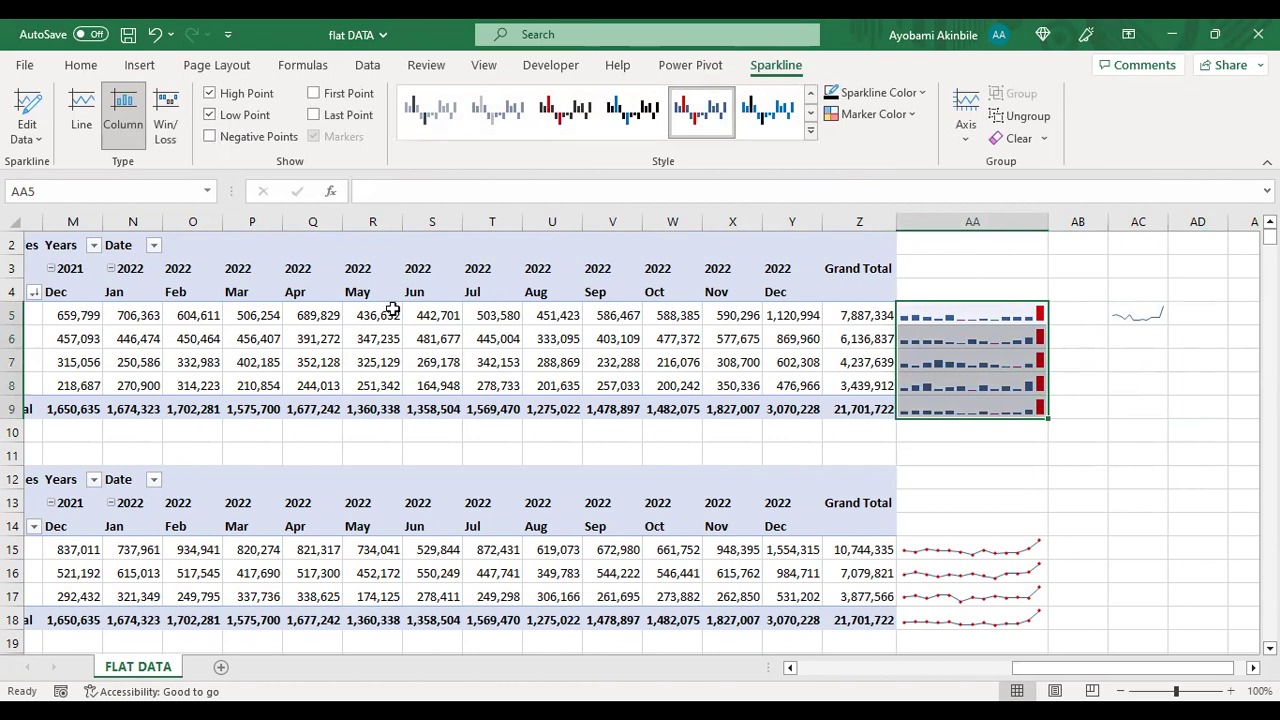
pyautogui.click(1127, 401)
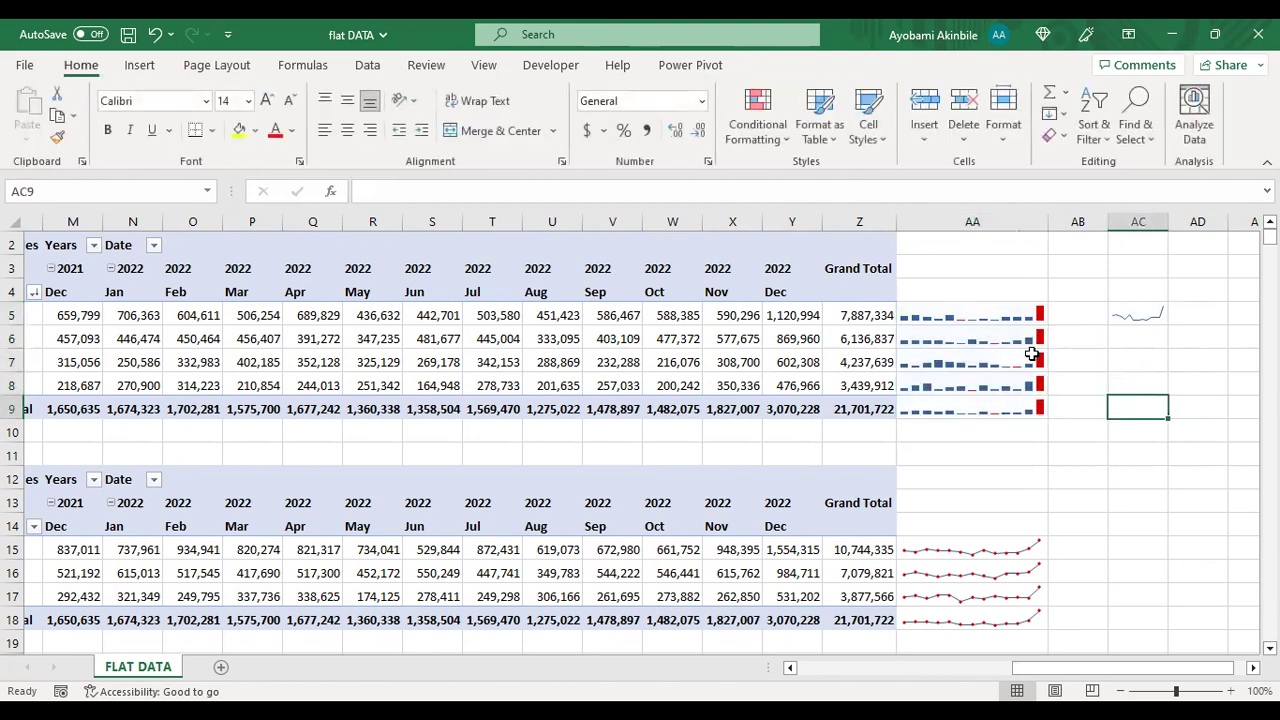
# Step: Widen column AA to enlarge the sparklines beside the Team and Category pivot tables
pyautogui.moveTo(1048, 223); pyautogui.dragTo(1112, 222)
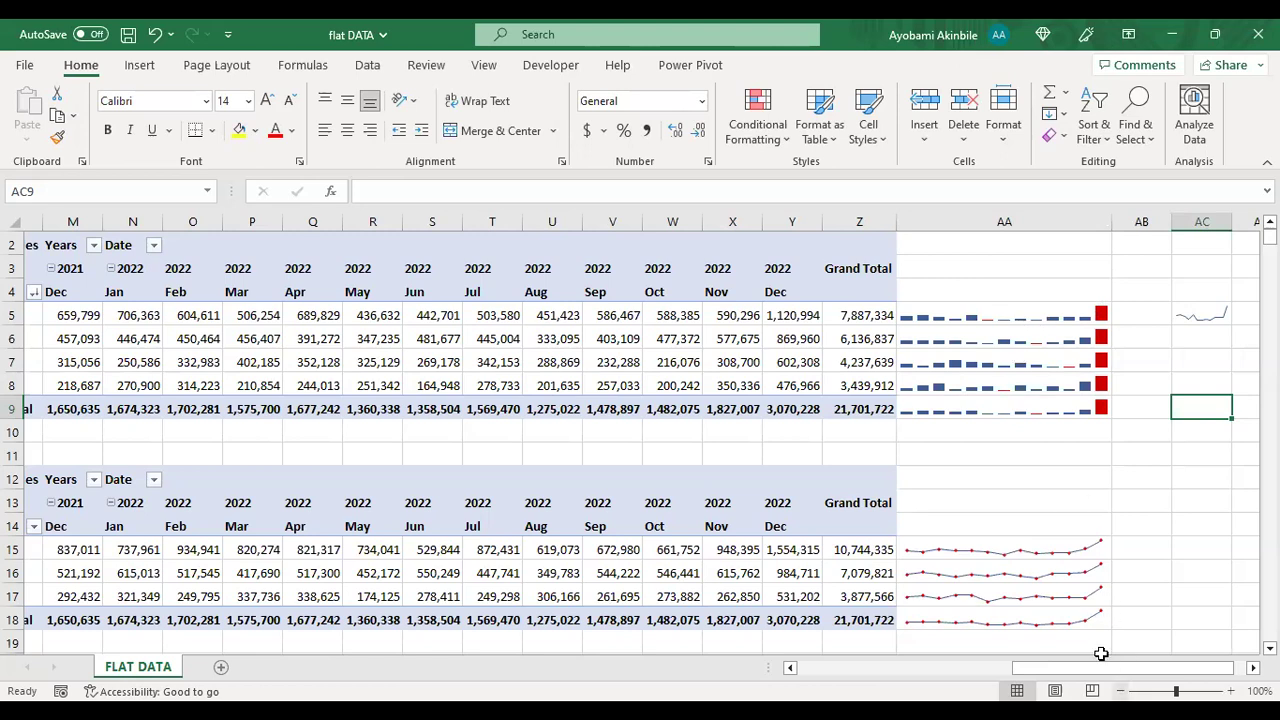
pyautogui.moveTo(1104, 668); pyautogui.dragTo(1090, 668)
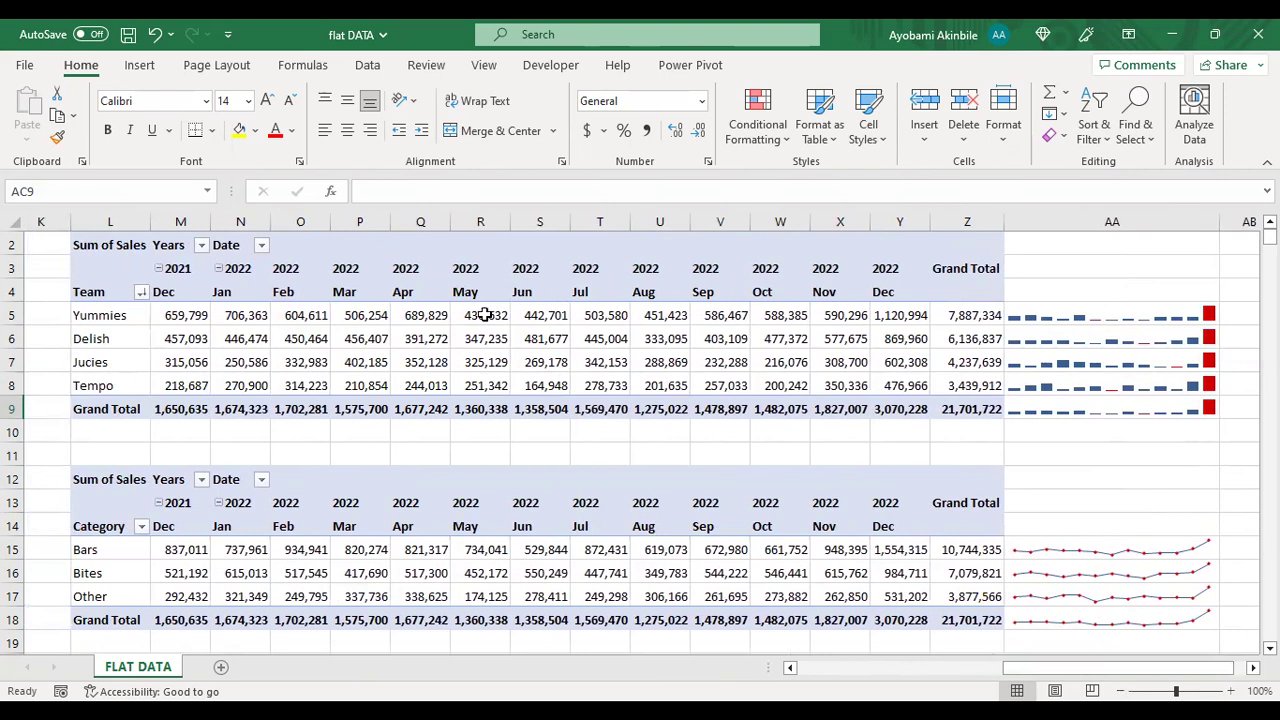
pyautogui.moveTo(489, 314)
pyautogui.moveTo(691, 343)
pyautogui.moveTo(669, 417)
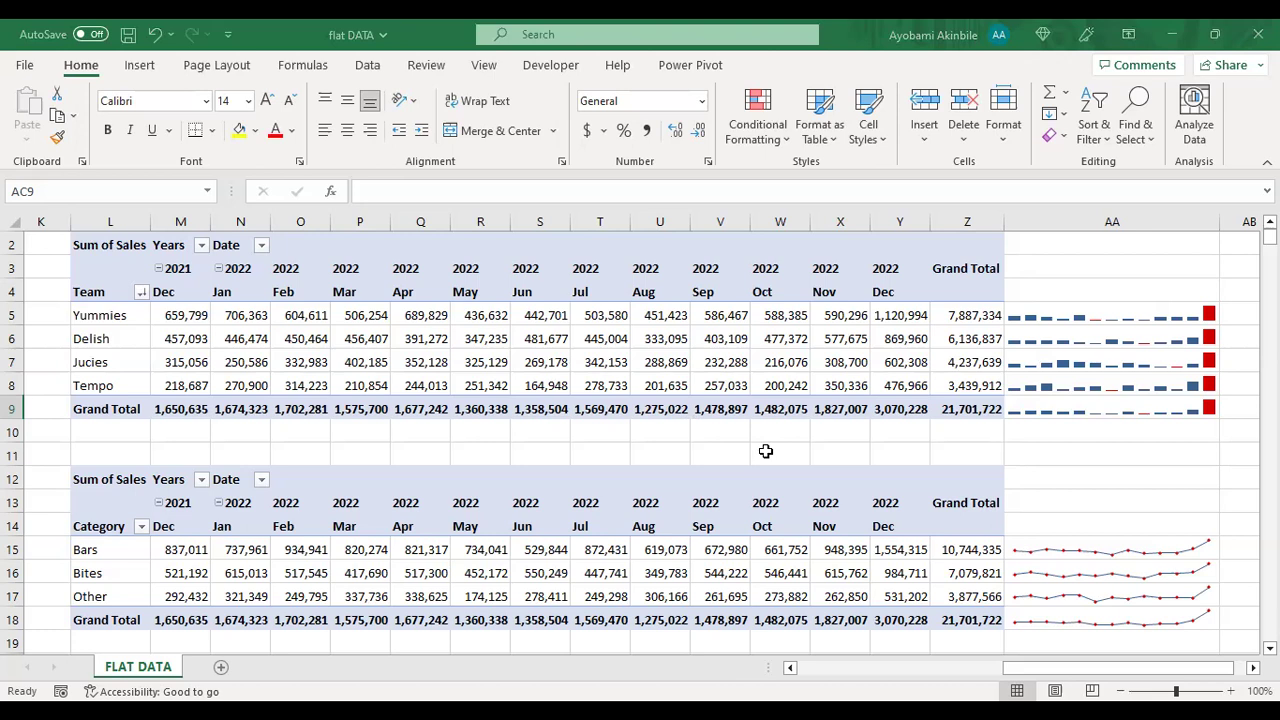
# Step: Copy columns L through Z containing both pivot tables and paste them starting at column AE
pyautogui.click(114, 219)
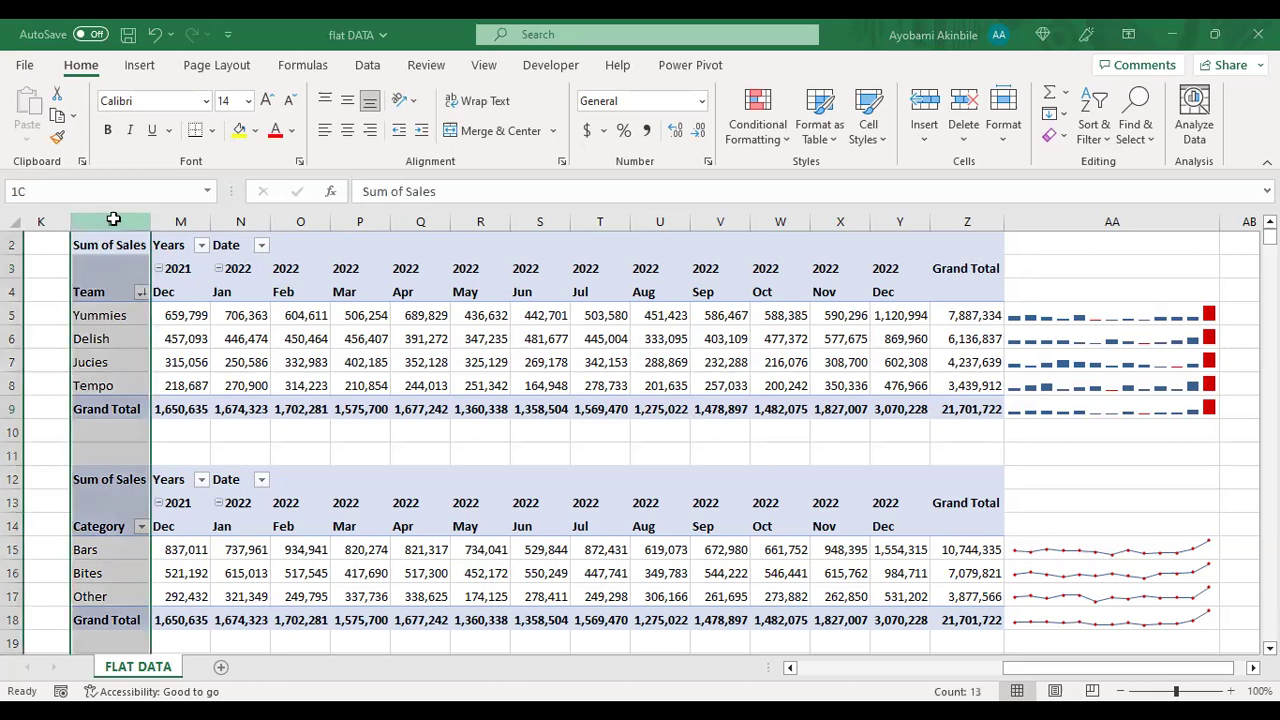
pyautogui.keyDown('shift'); pyautogui.click(966, 268); pyautogui.keyUp('shift')
pyautogui.hotkey('ctrl', 'c')
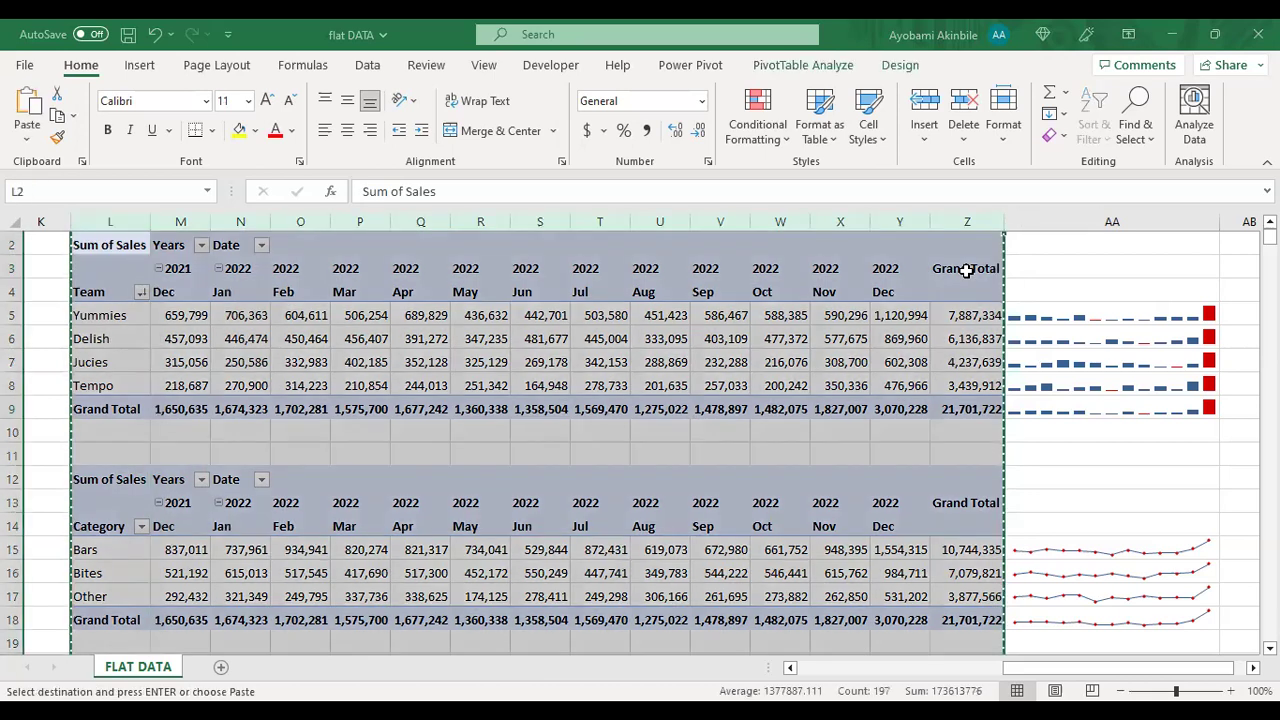
pyautogui.click(1253, 667)
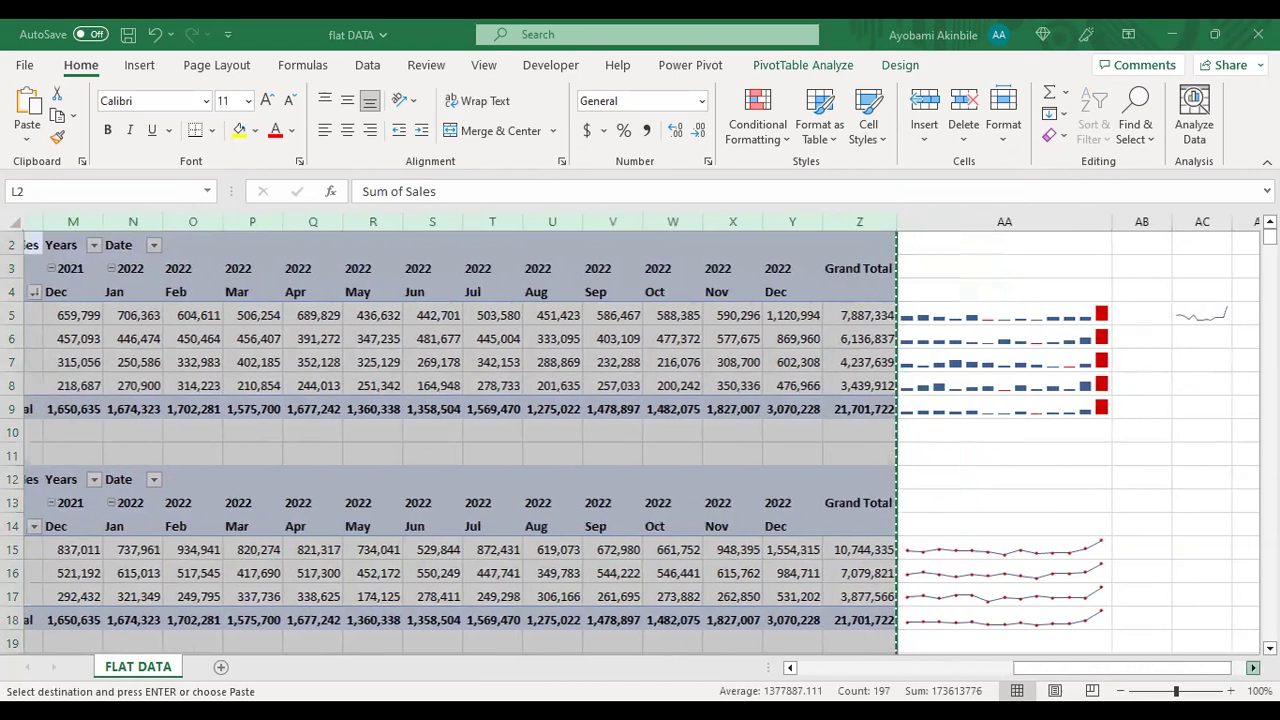
pyautogui.click(1253, 667)
pyautogui.click(1253, 667)
pyautogui.click(1253, 667)
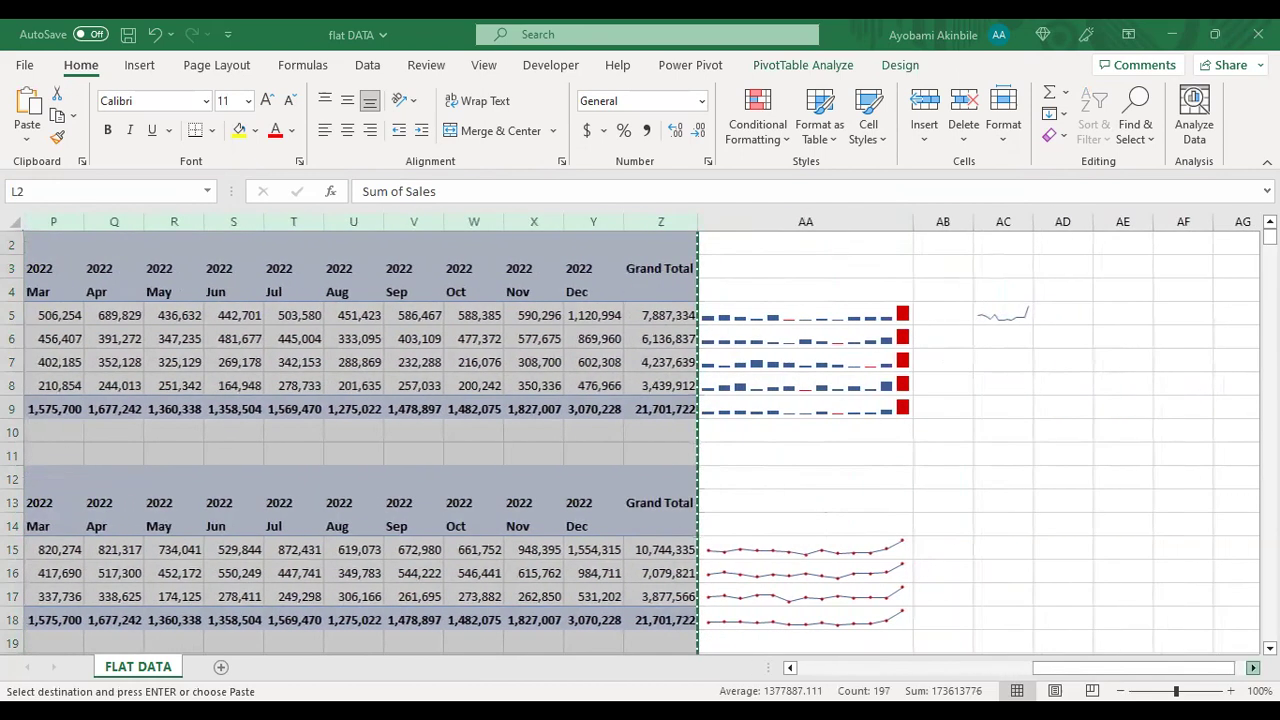
pyautogui.click(885, 240)
pyautogui.hotkey('ctrl', 'v')
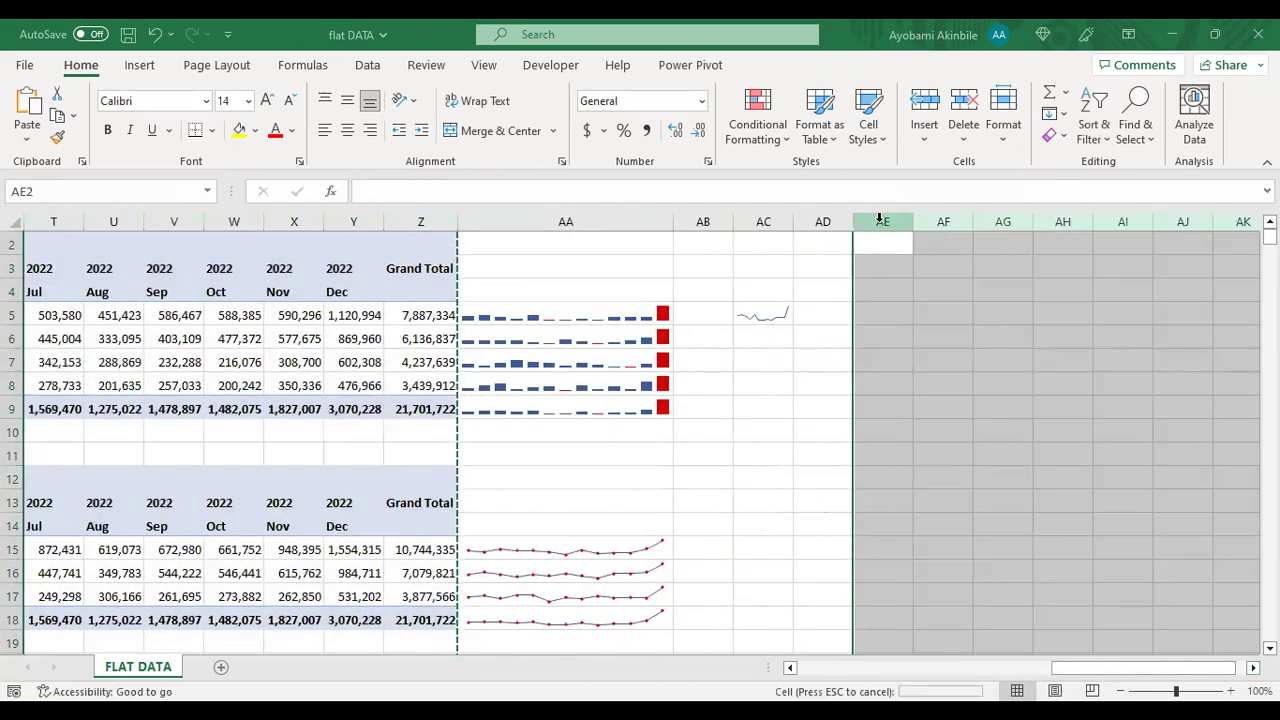
pyautogui.click(788, 598)
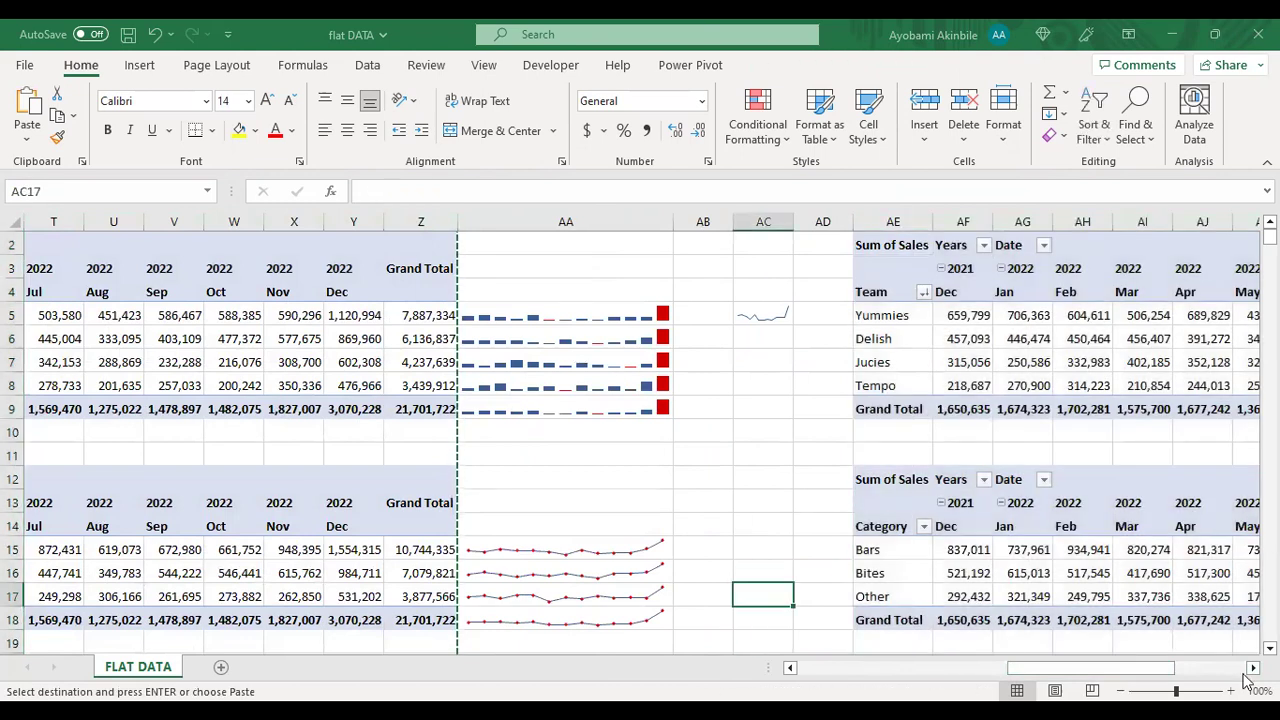
# Step: Show the field list for the copied Team pivot table and remove Years and Date from its columns
pyautogui.click(1250, 668)
pyautogui.click(1250, 668)
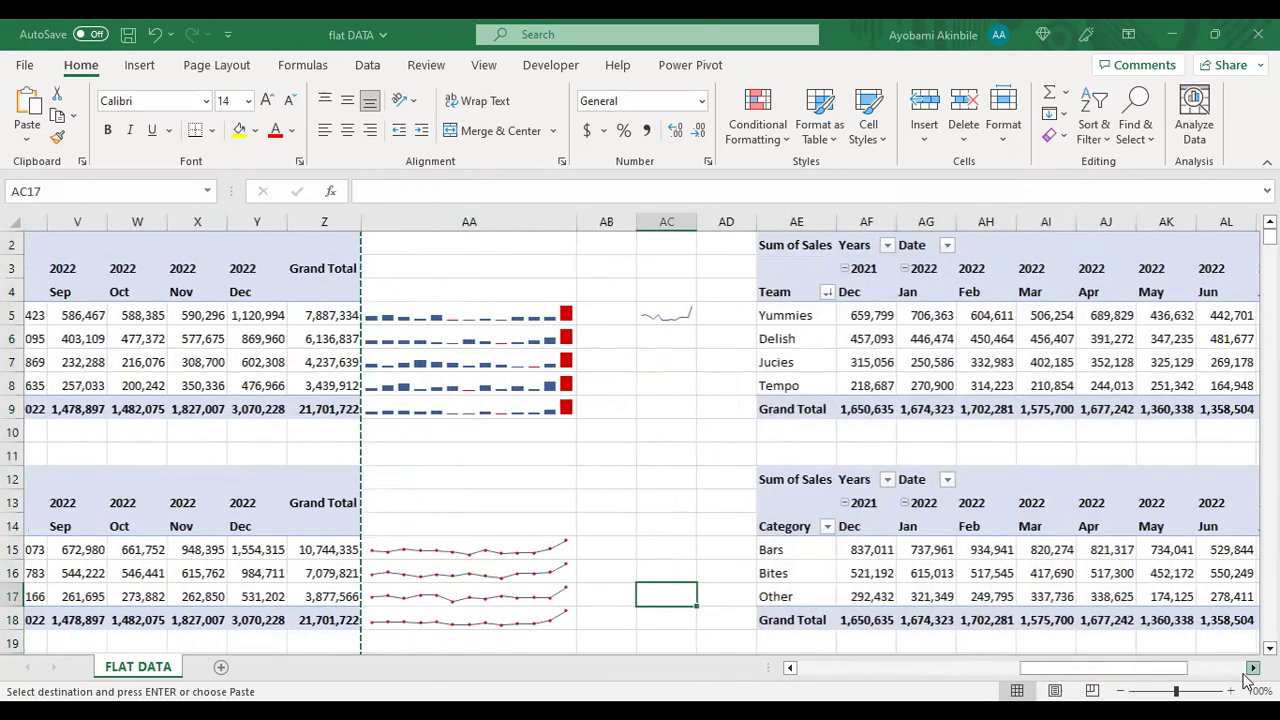
pyautogui.hscroll(5, 918, 352)
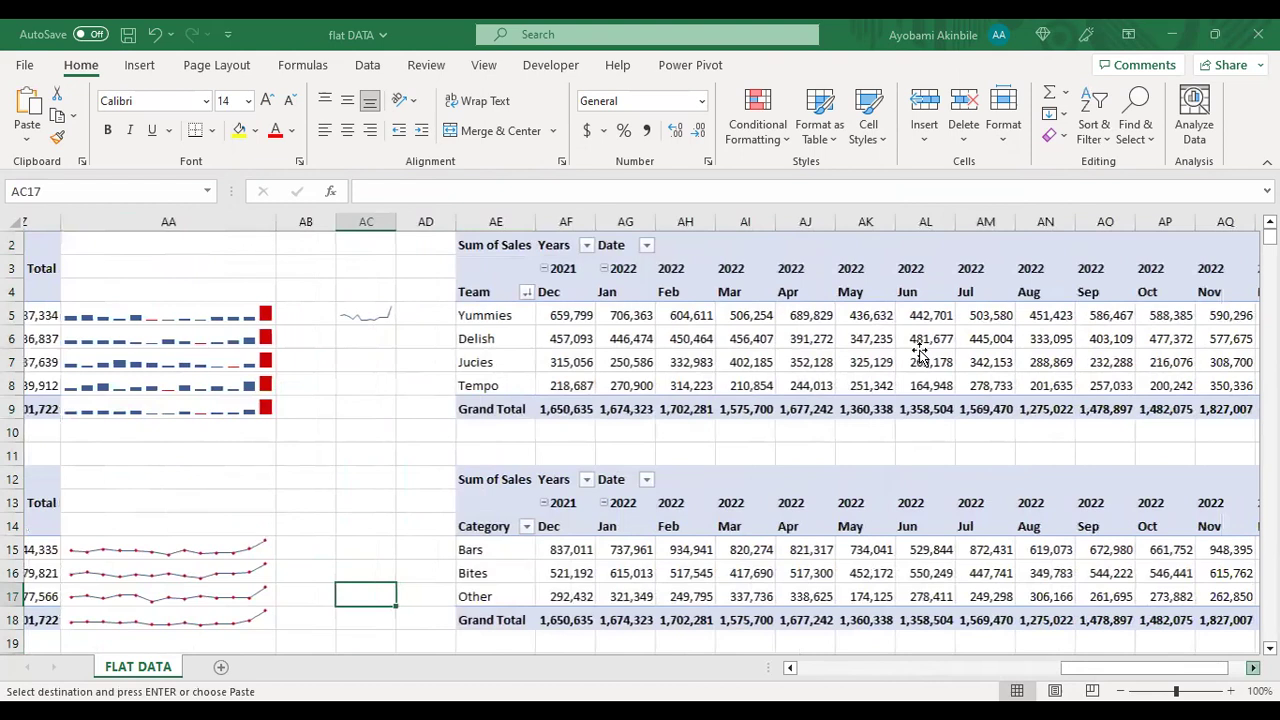
pyautogui.hscroll(5, 918, 352)
pyautogui.click(918, 358)
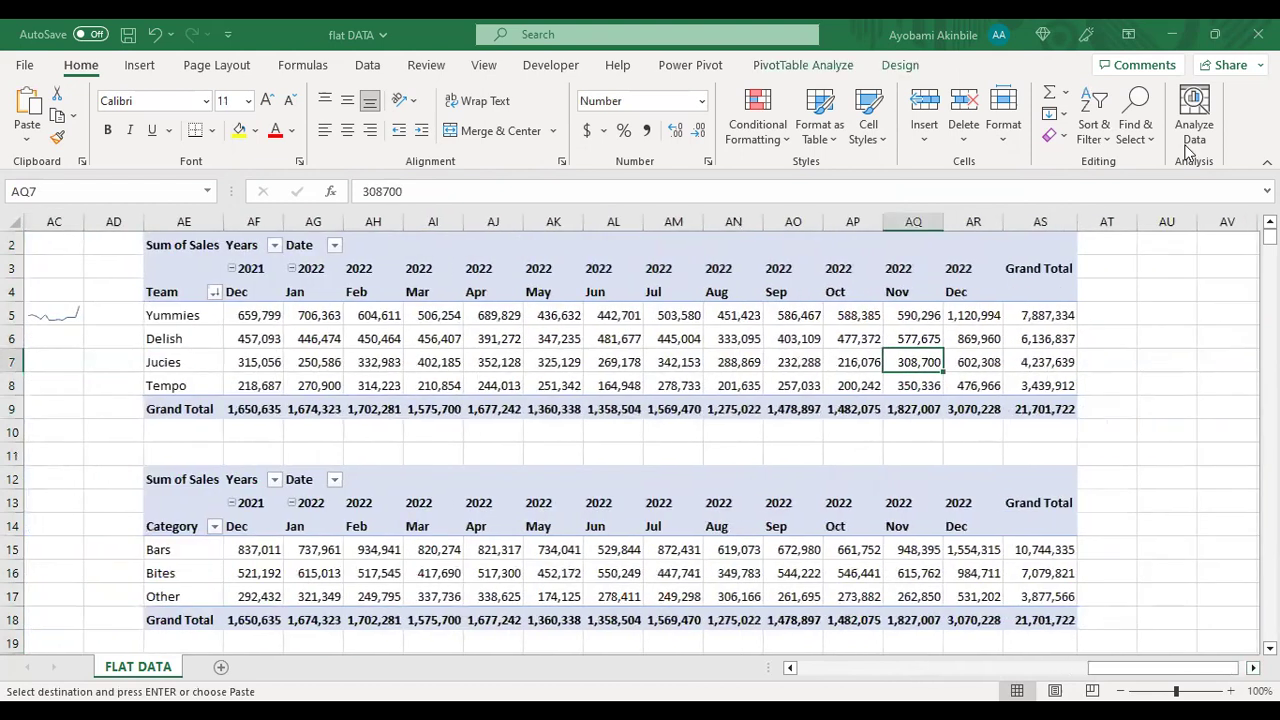
pyautogui.click(815, 64)
pyautogui.click(1130, 93)
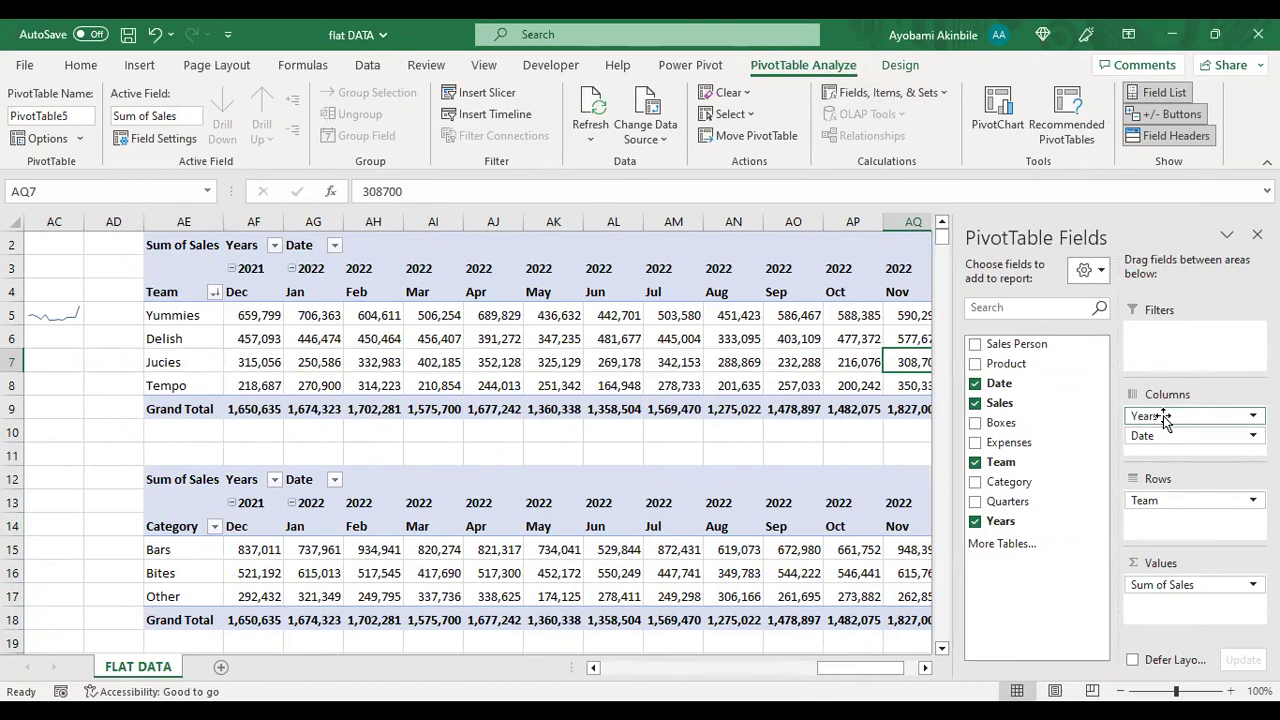
pyautogui.moveTo(1163, 418); pyautogui.dragTo(1037, 443)
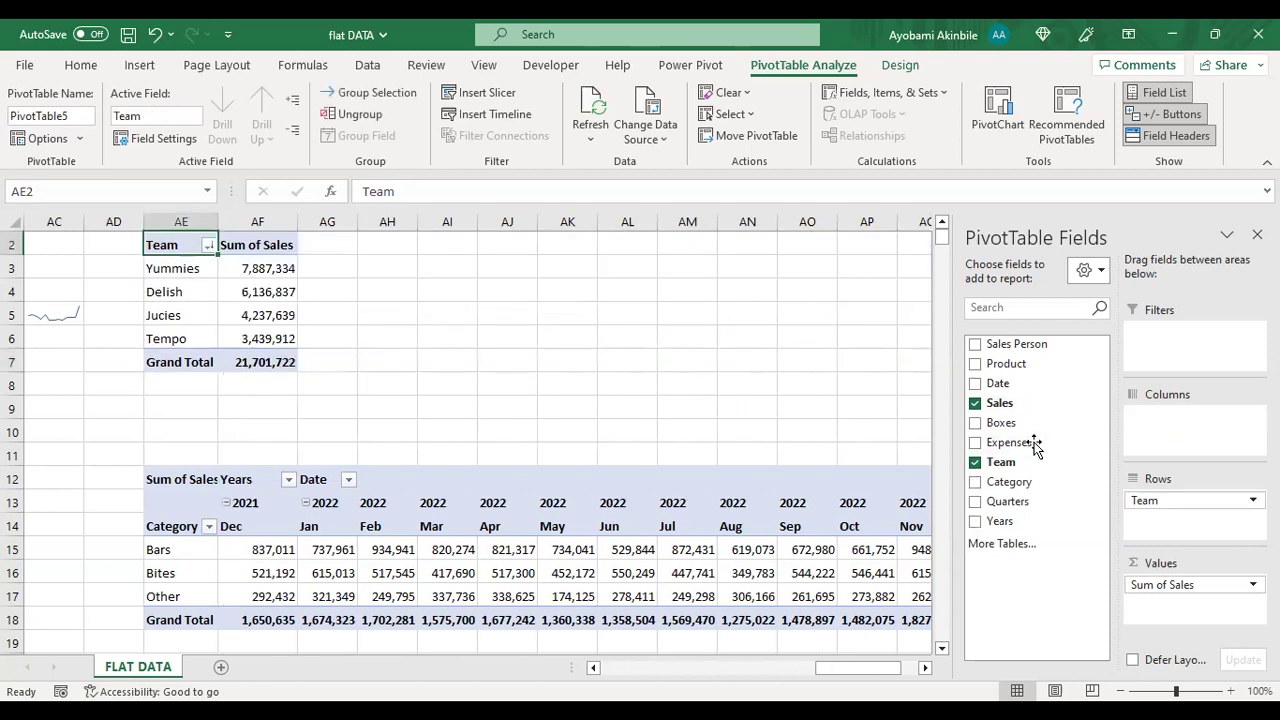
# Step: Remove the Years and Date fields from the columns of the copied Category pivot table
pyautogui.click(708, 570)
pyautogui.moveTo(1171, 417); pyautogui.dragTo(1058, 397)
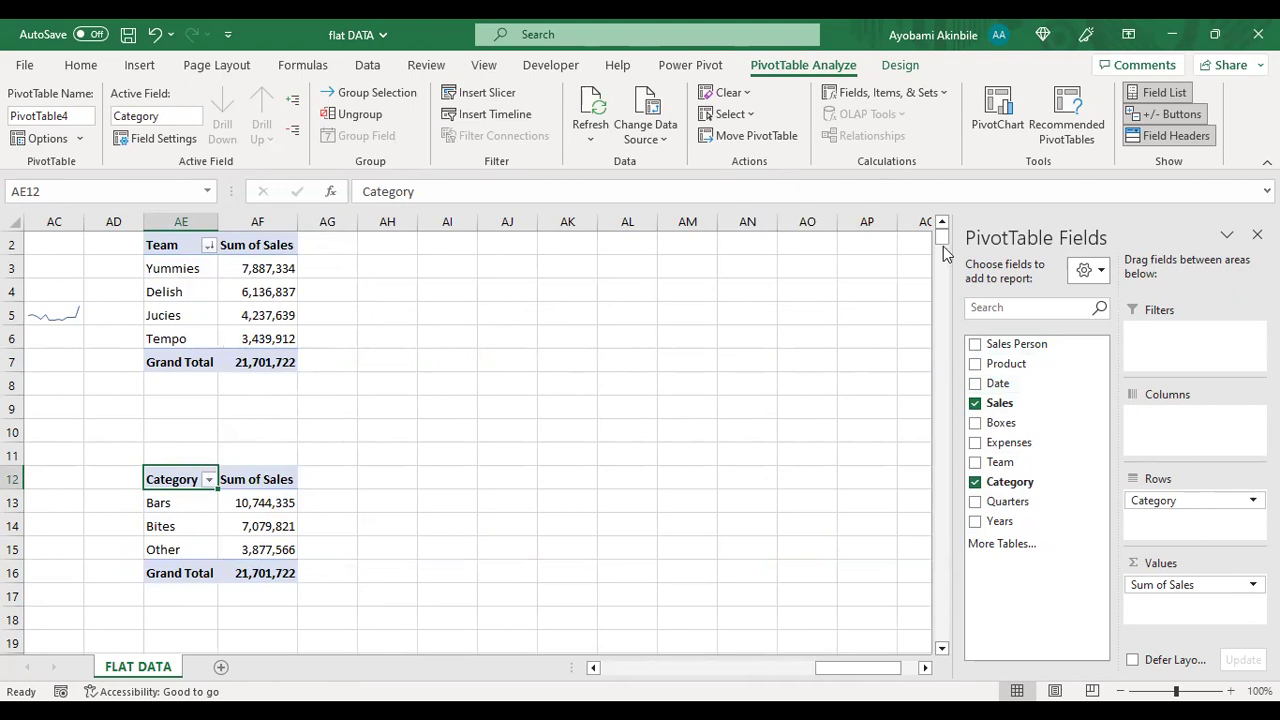
pyautogui.moveTo(942, 240); pyautogui.dragTo(942, 225)
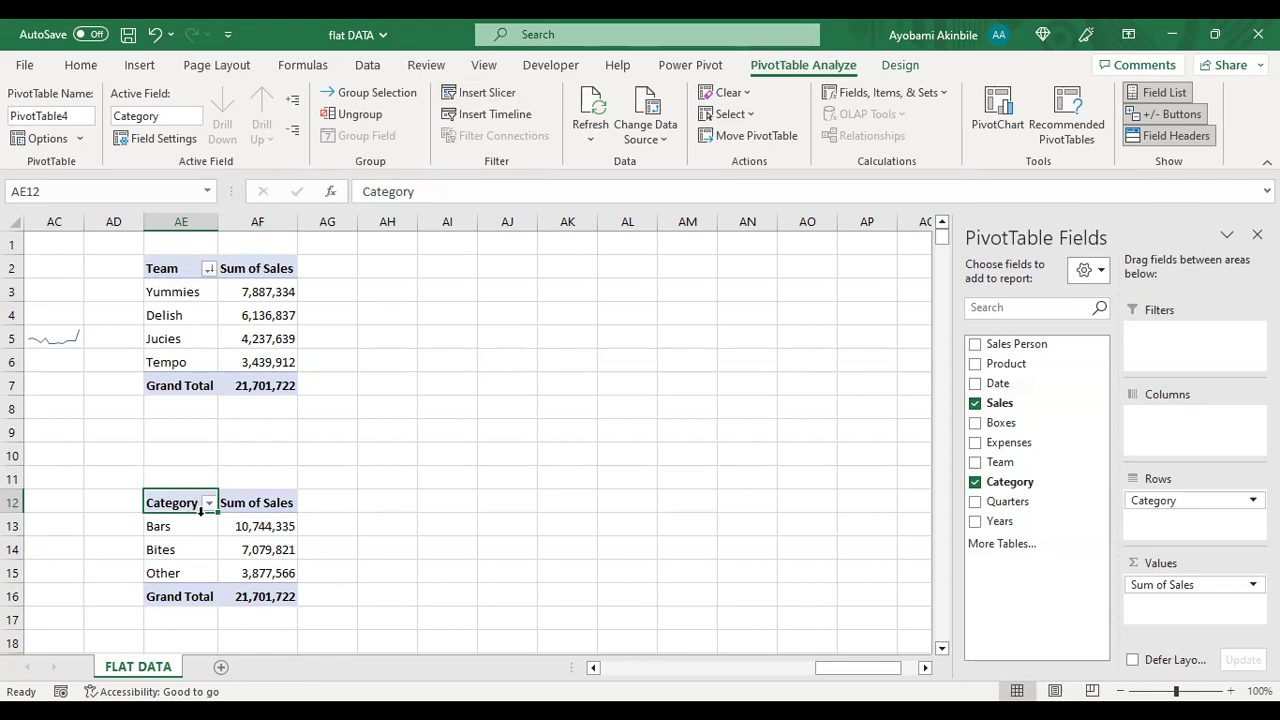
pyautogui.click(245, 543)
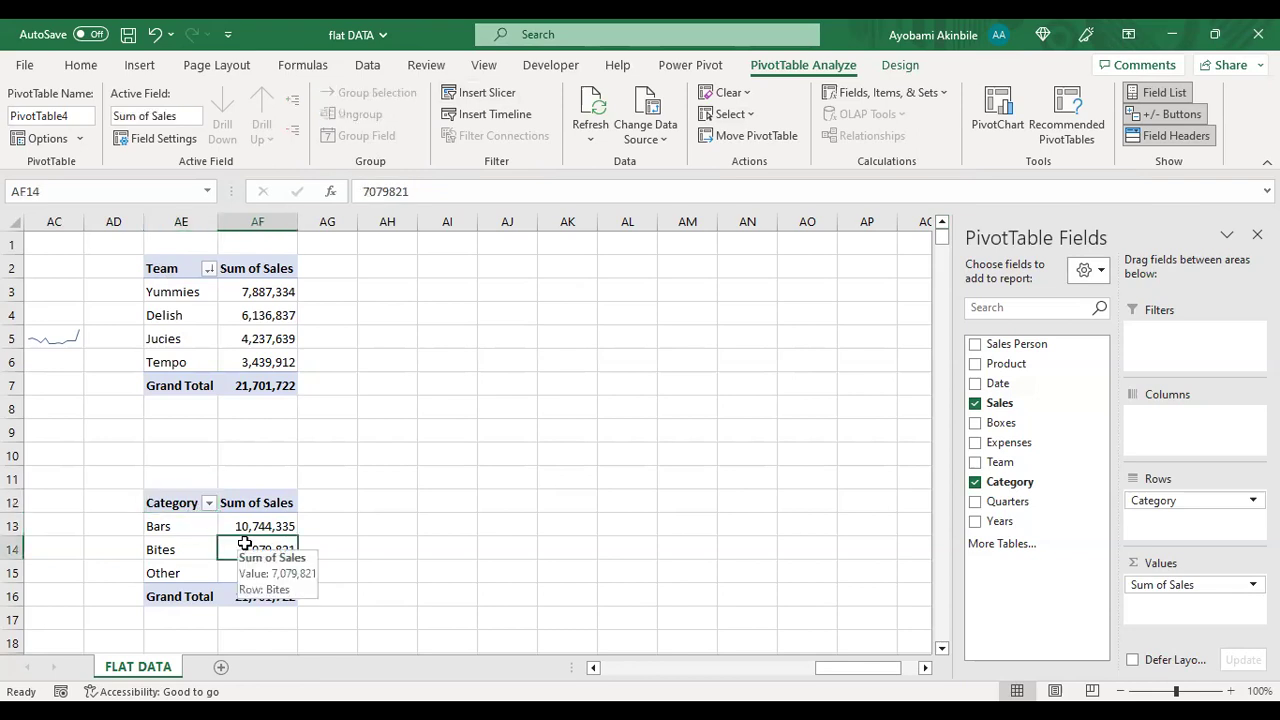
pyautogui.click(430, 541)
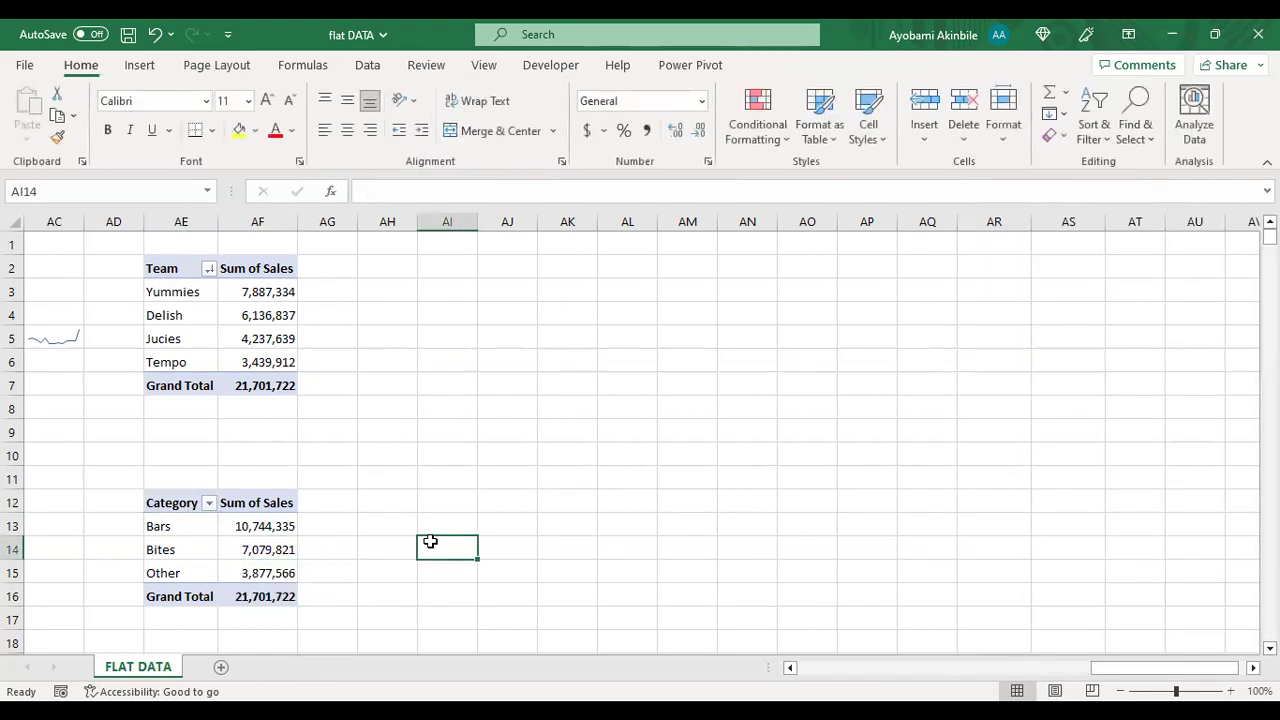
# Step: Add the Team field to the columns of the copied Category pivot table
pyautogui.click(255, 526)
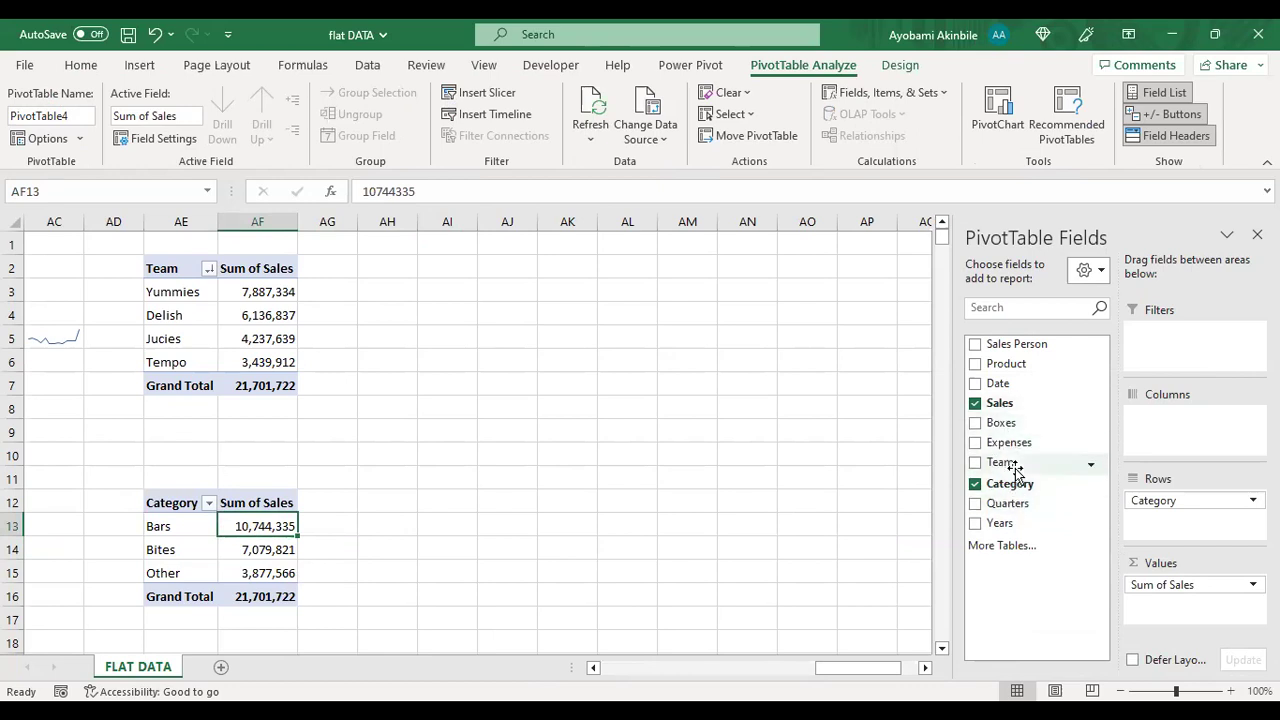
pyautogui.moveTo(1012, 465); pyautogui.dragTo(1202, 434)
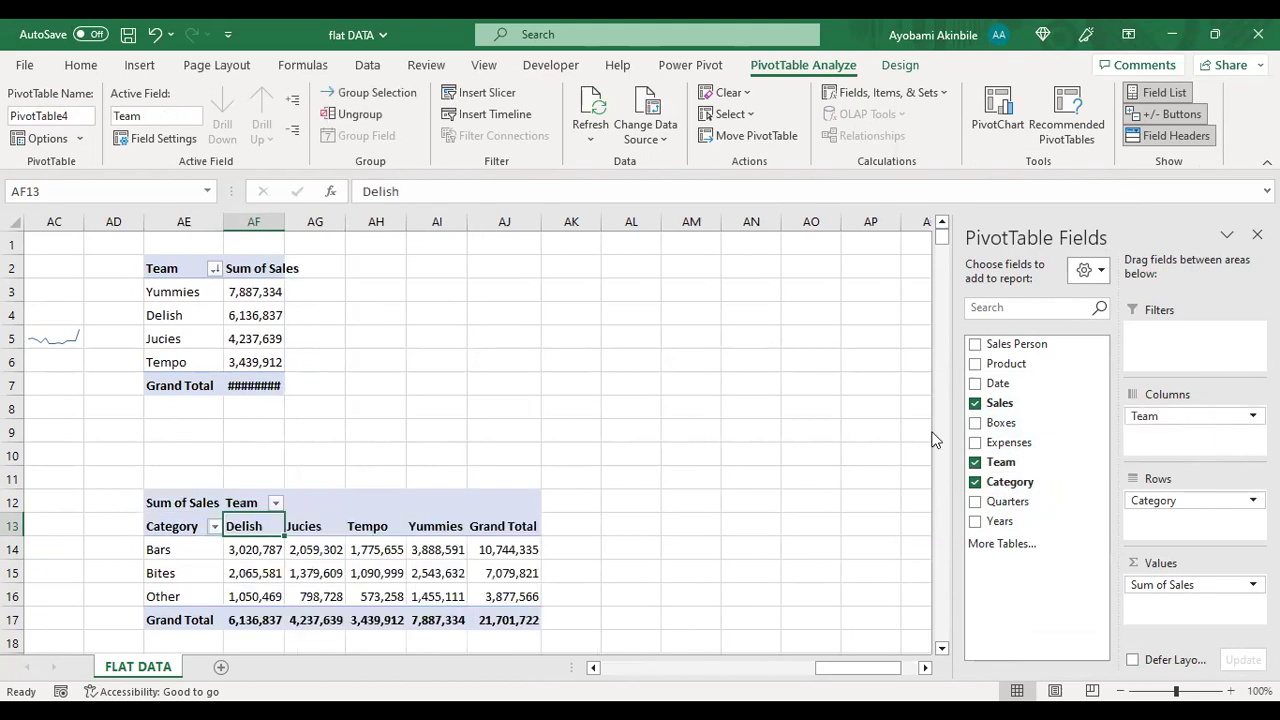
pyautogui.click(877, 429)
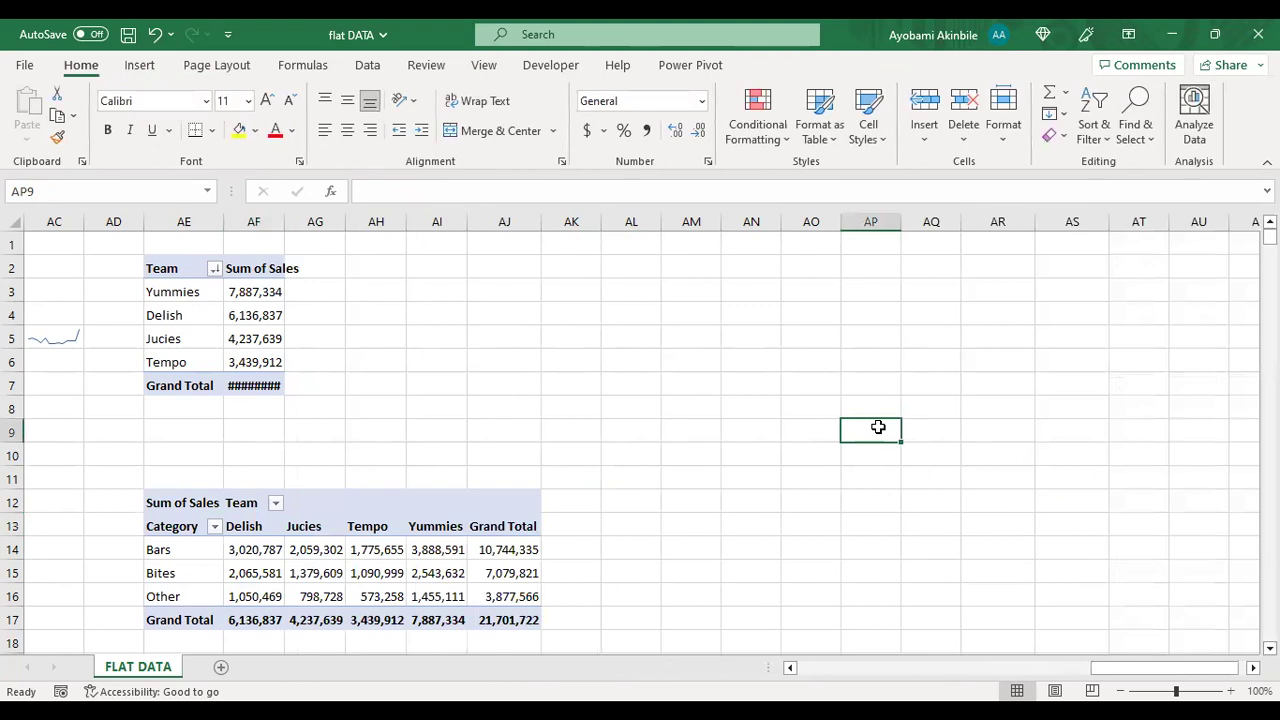
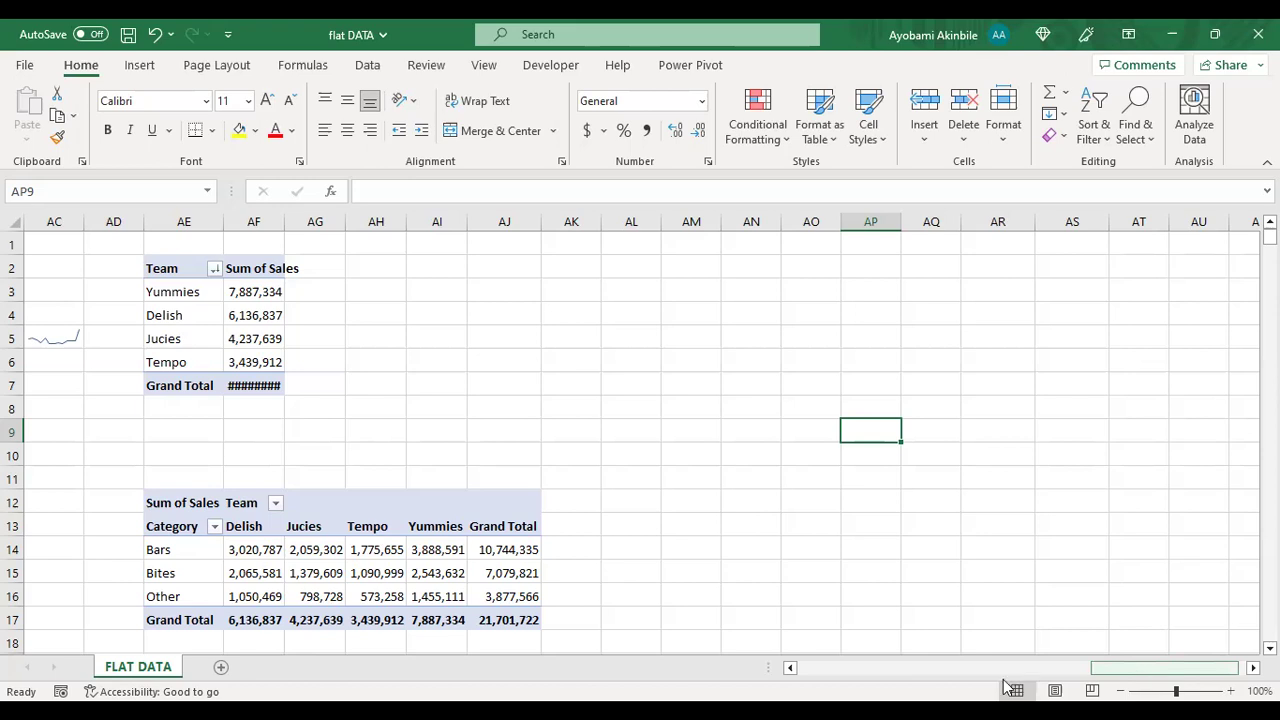
# Step: Examine the source table's columns from Sales Person through Expenses
pyautogui.moveTo(1143, 670); pyautogui.dragTo(859, 670)
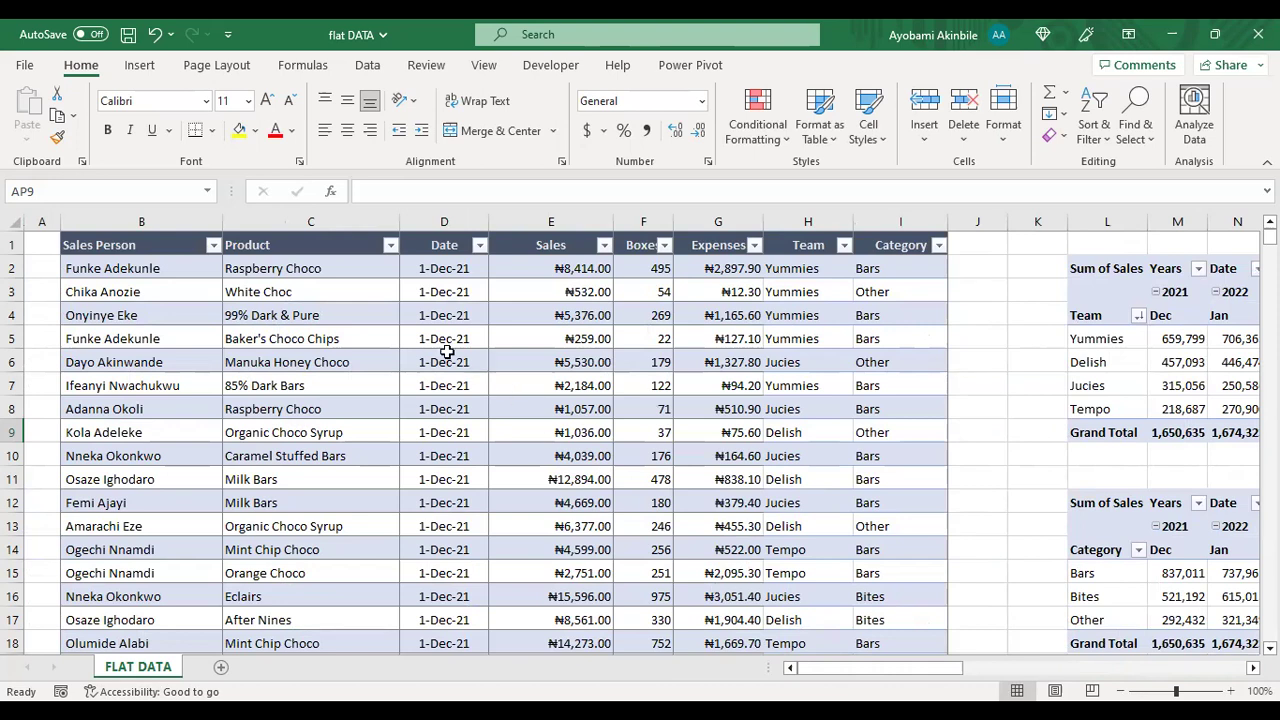
pyautogui.click(130, 222)
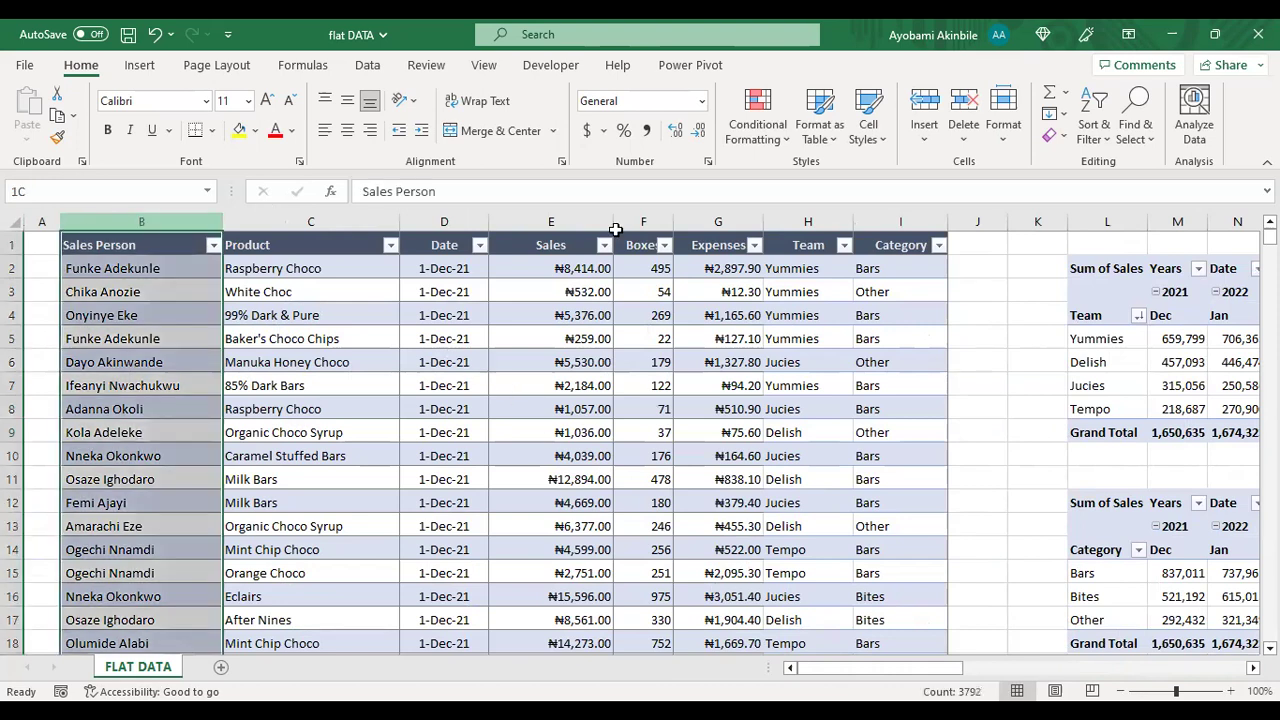
pyautogui.keyDown('shift'); pyautogui.click(739, 215); pyautogui.keyUp('shift')
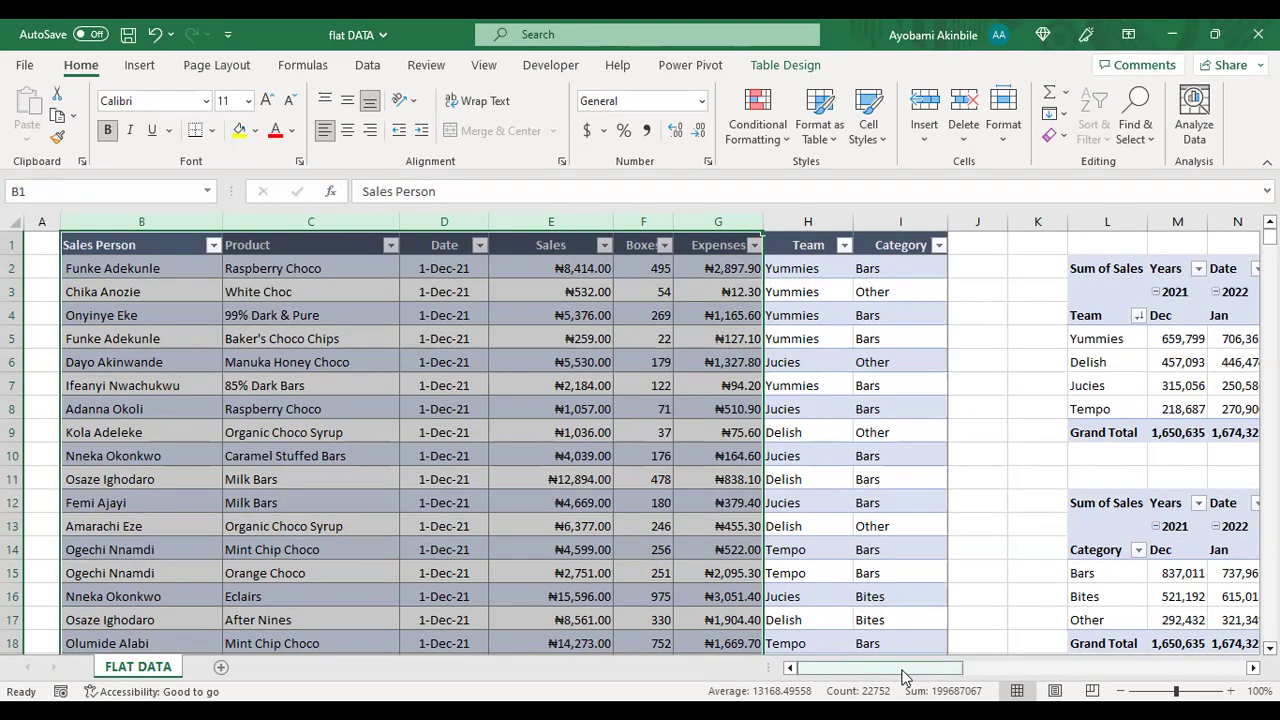
pyautogui.moveTo(900, 676); pyautogui.dragTo(1206, 638)
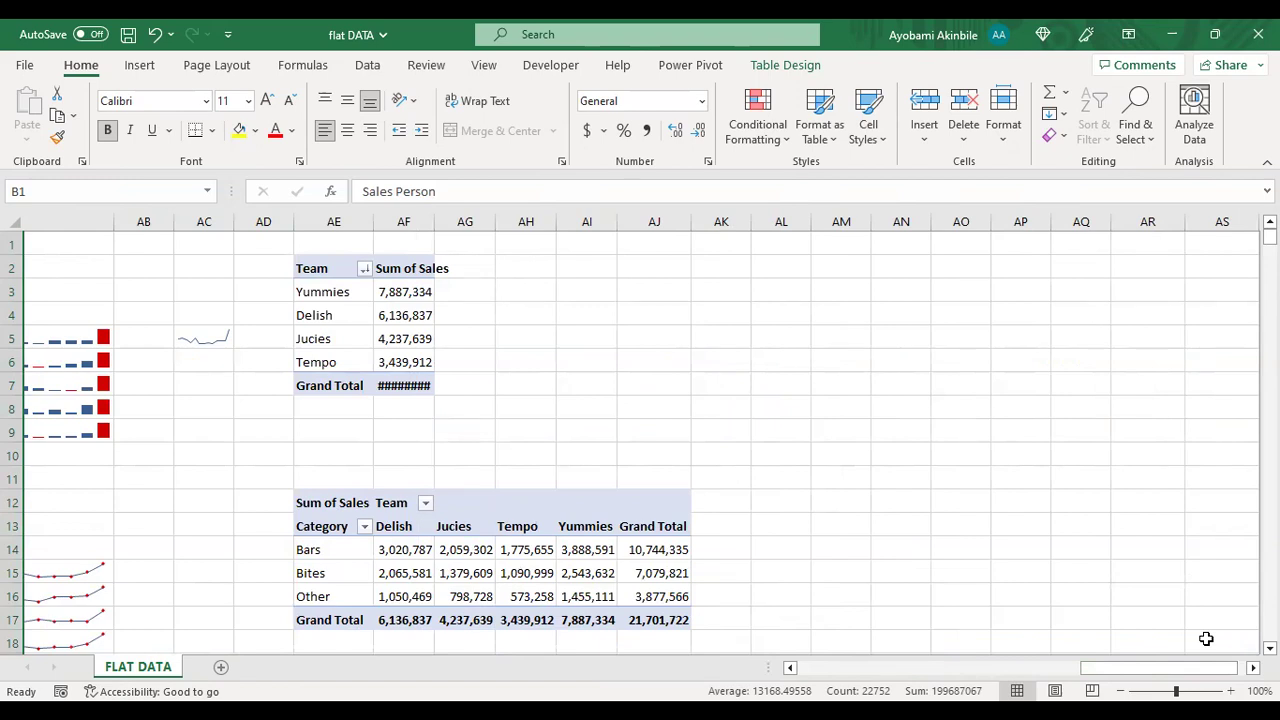
# Step: Add the Product field to the rows below Category in the Category-by-Team pivot table and look through its rows
pyautogui.click(625, 571)
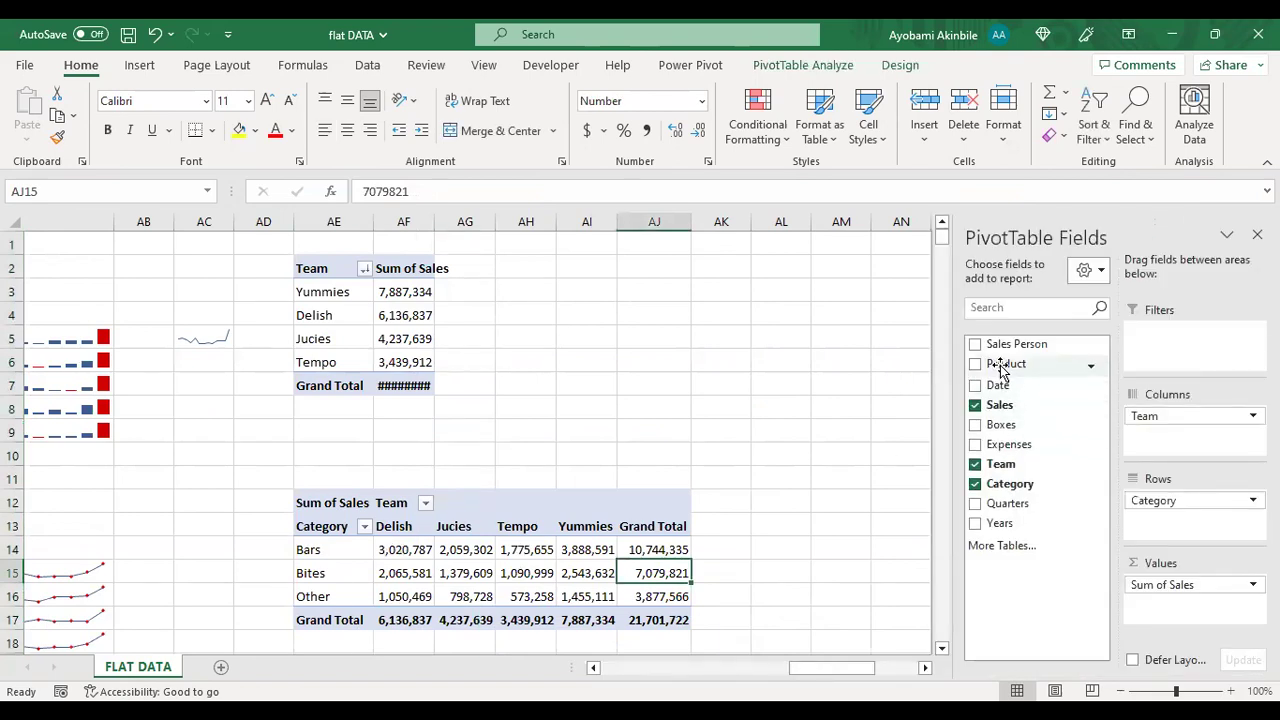
pyautogui.moveTo(1000, 365); pyautogui.dragTo(1179, 526)
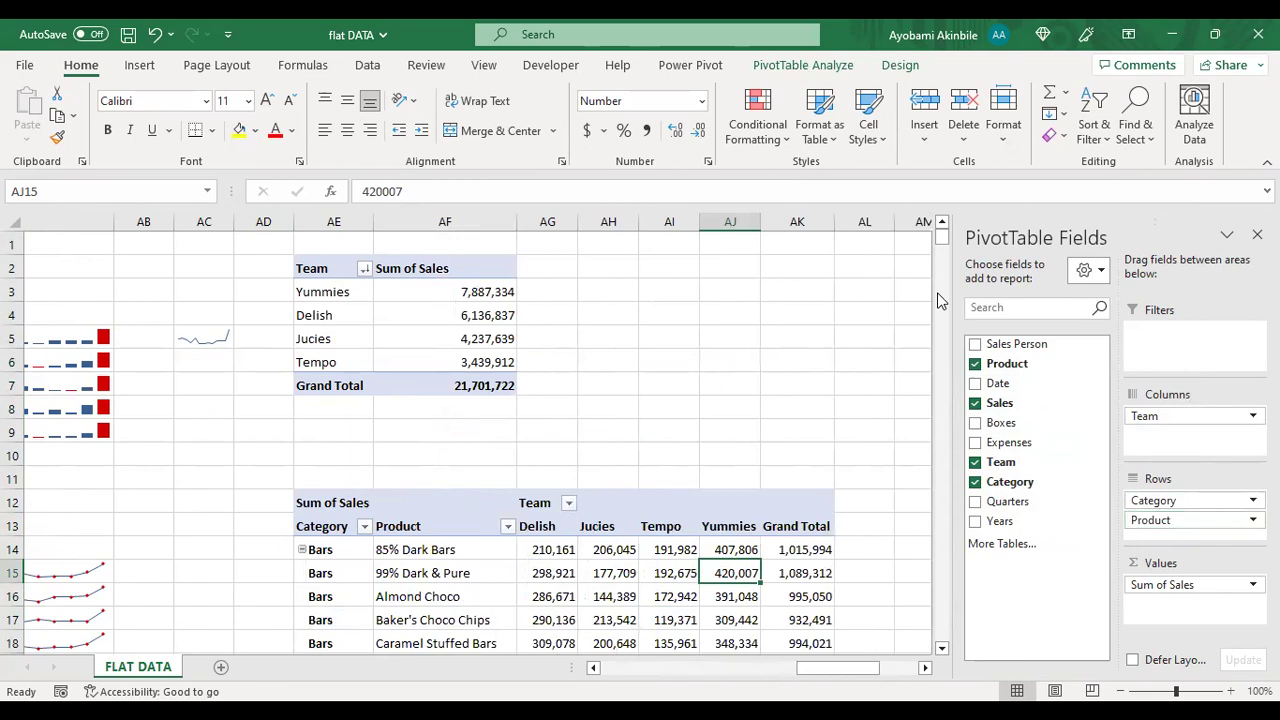
pyautogui.moveTo(945, 247)
pyautogui.mouseDown()
pyautogui.moveTo(944, 258)
pyautogui.moveTo(942, 238)
pyautogui.mouseUp()
pyautogui.moveTo(940, 650); pyautogui.dragTo(940, 650)
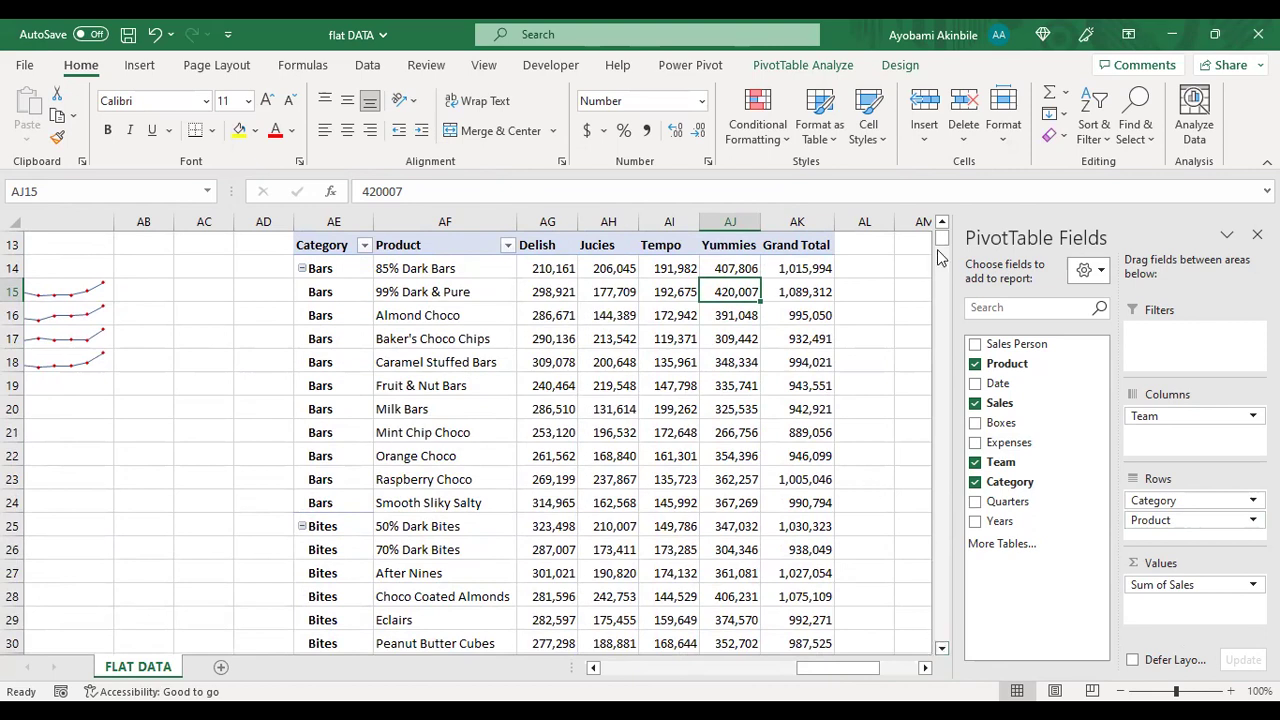
# Step: Move the Team pivot table with Sum of Sales from AE2:AF7 to cell AN3
pyautogui.scroll(4, 923, 170)
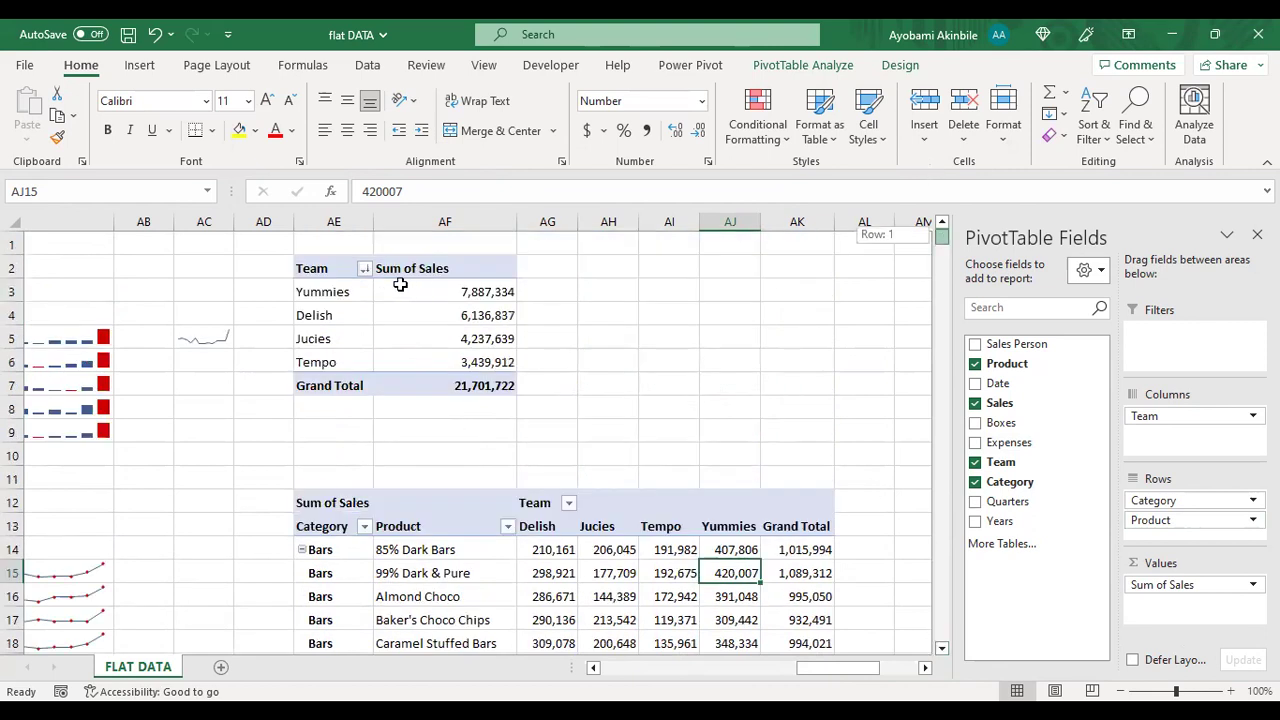
pyautogui.moveTo(311, 267); pyautogui.dragTo(491, 380)
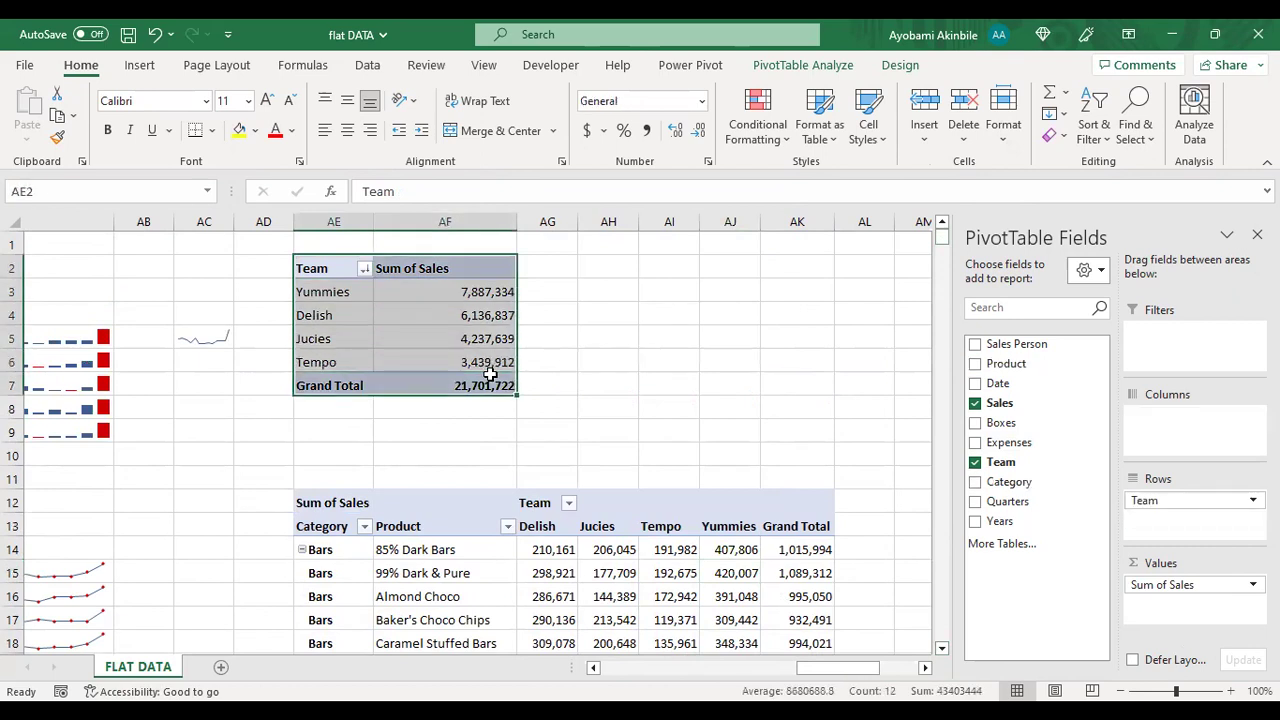
pyautogui.hotkey('ctrl', 'c')
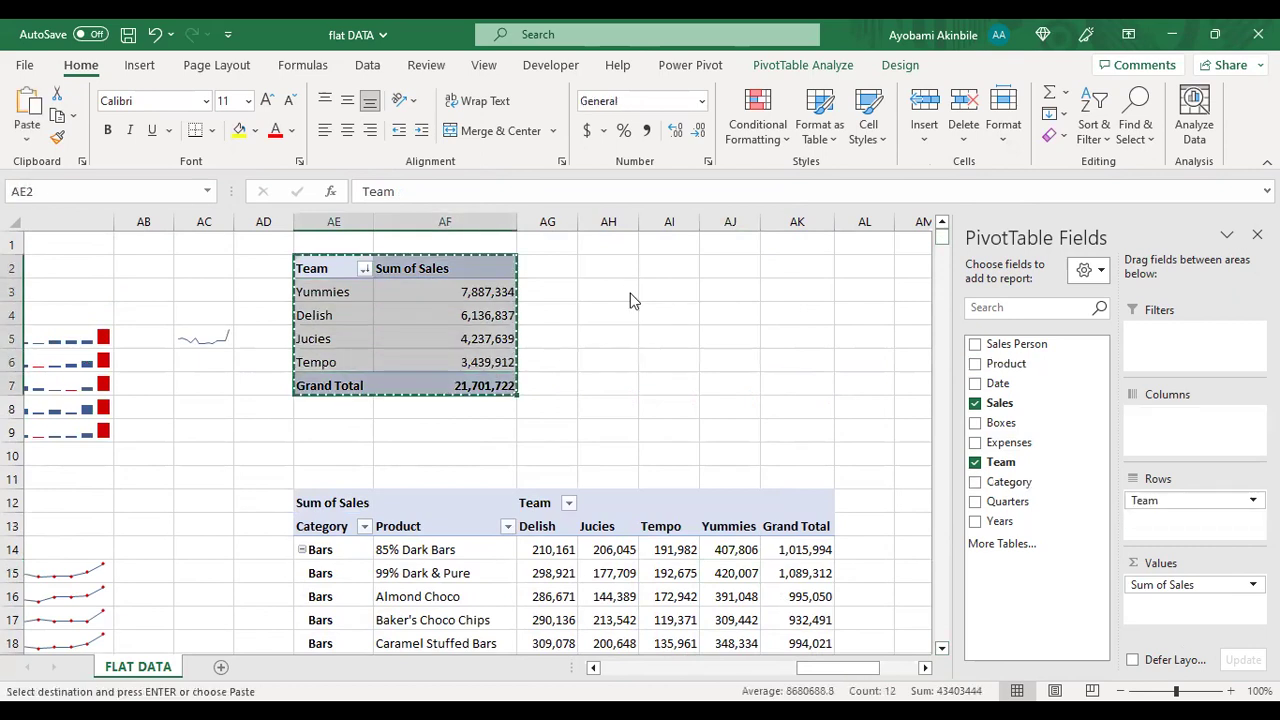
pyautogui.click(924, 668)
pyautogui.click(924, 668)
pyautogui.click(924, 668)
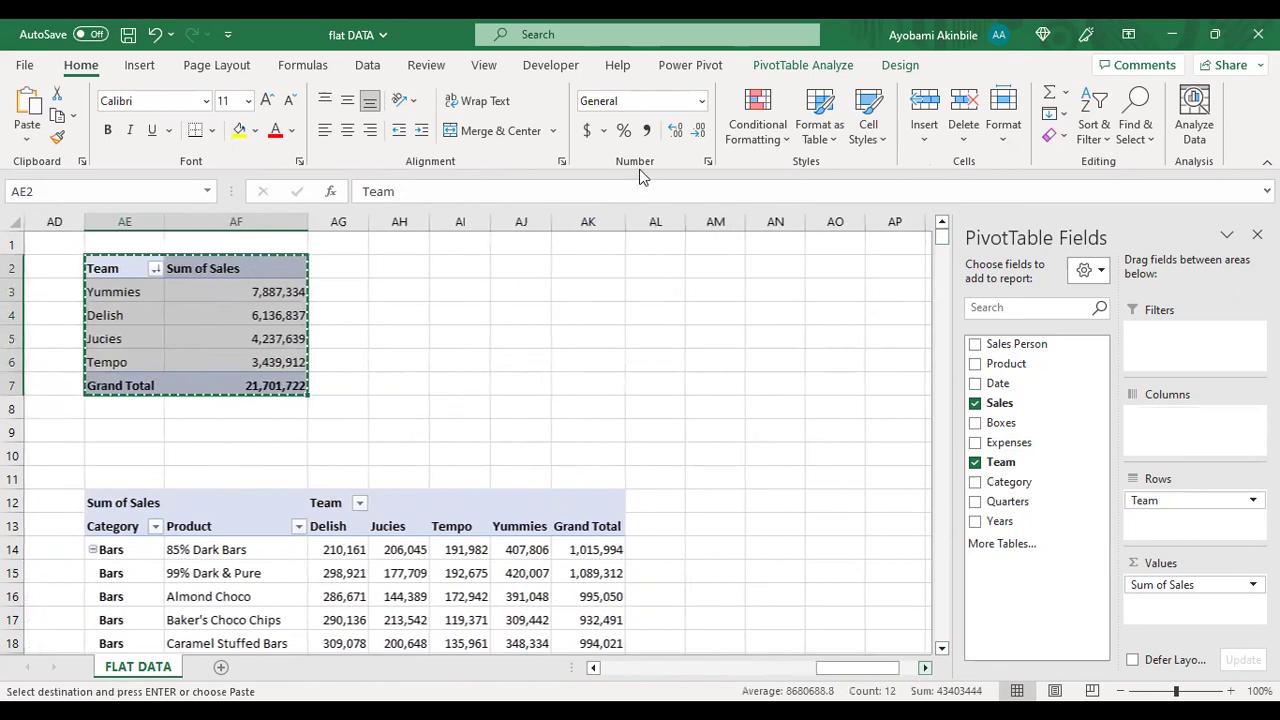
pyautogui.click(770, 295)
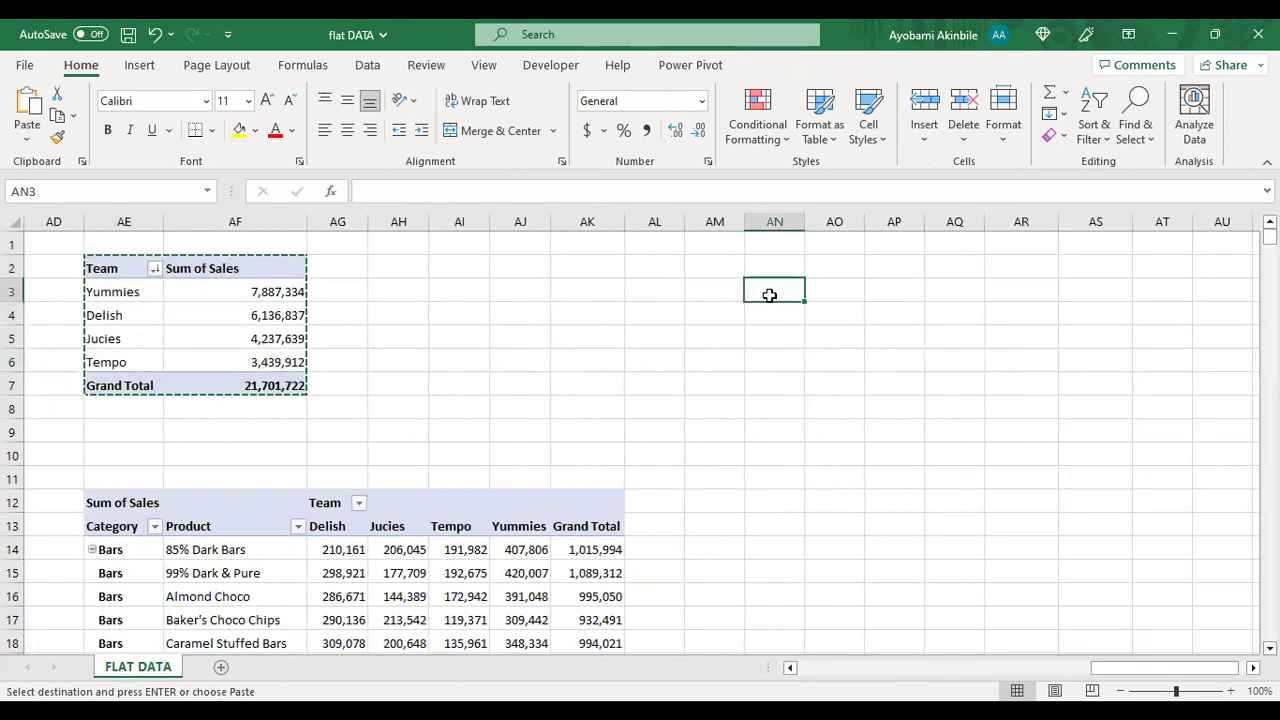
pyautogui.hotkey('ctrl', 'v')
# Step: Widen columns AN and AO so that the moved Team pivot table's headers and totals fit
pyautogui.moveTo(804, 221); pyautogui.dragTo(858, 222)
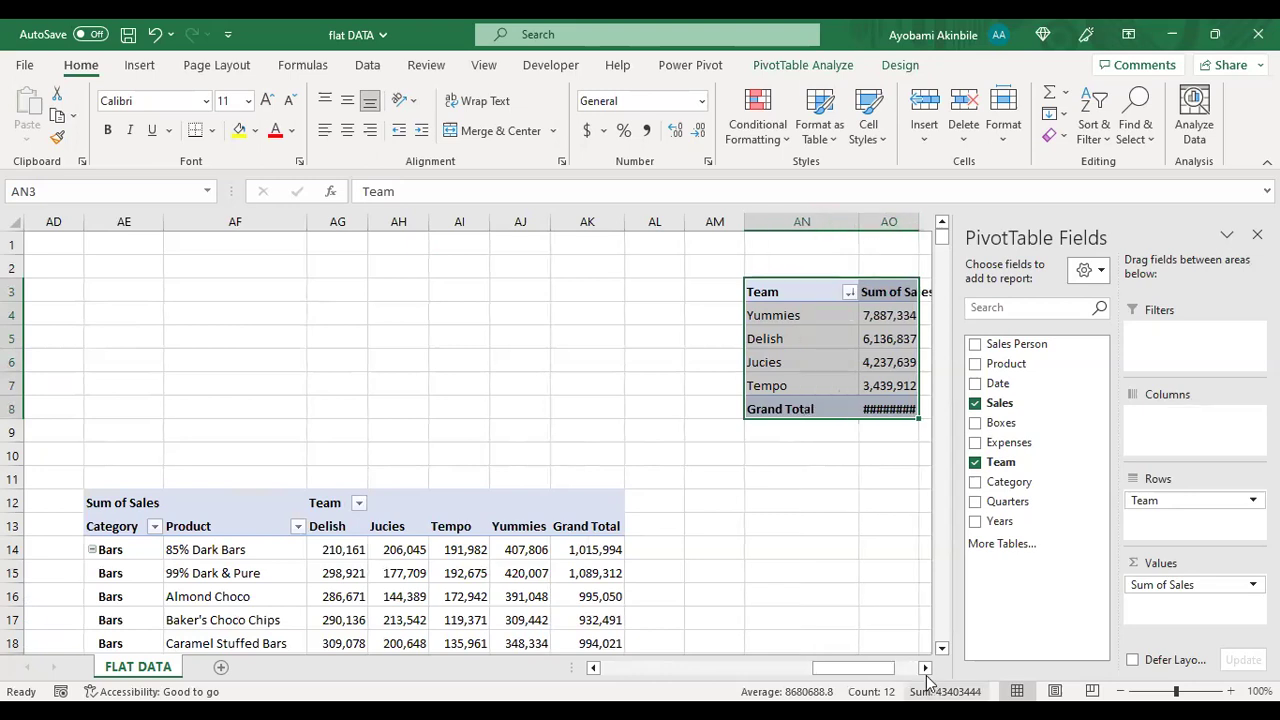
pyautogui.click(925, 667)
pyautogui.click(925, 667)
pyautogui.rightClick(925, 667)
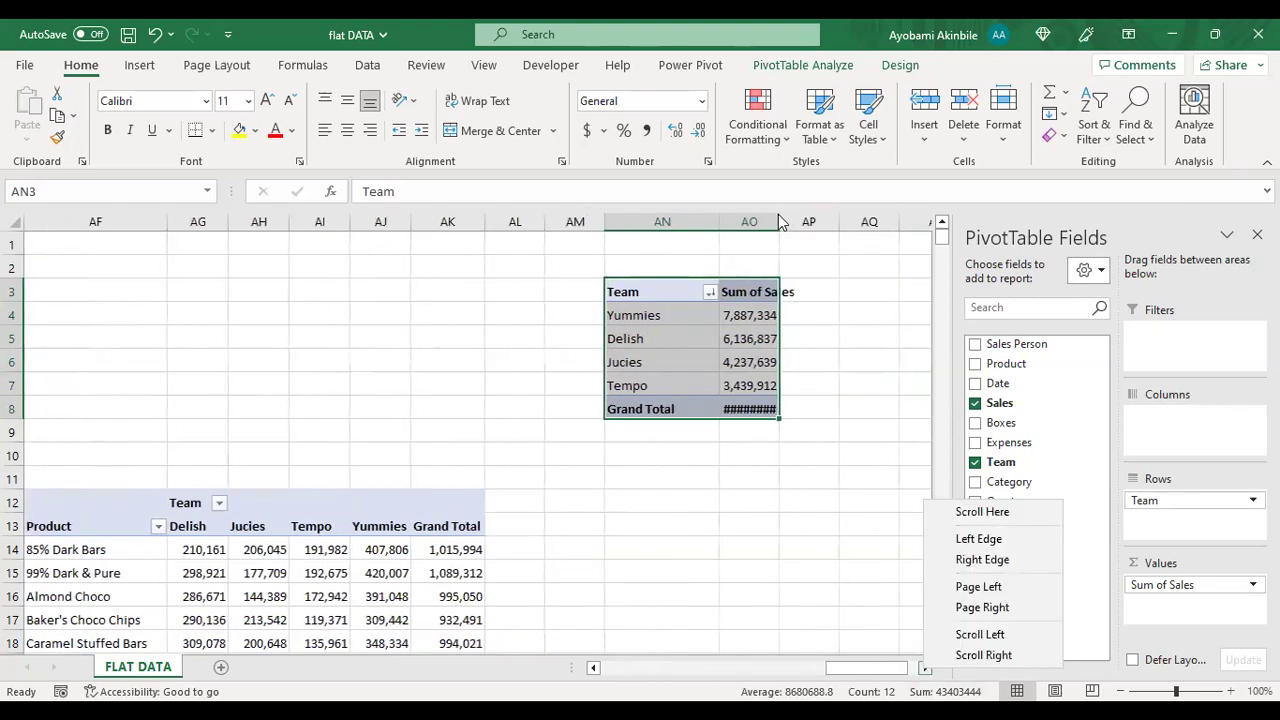
pyautogui.moveTo(898, 221); pyautogui.dragTo(900, 220)
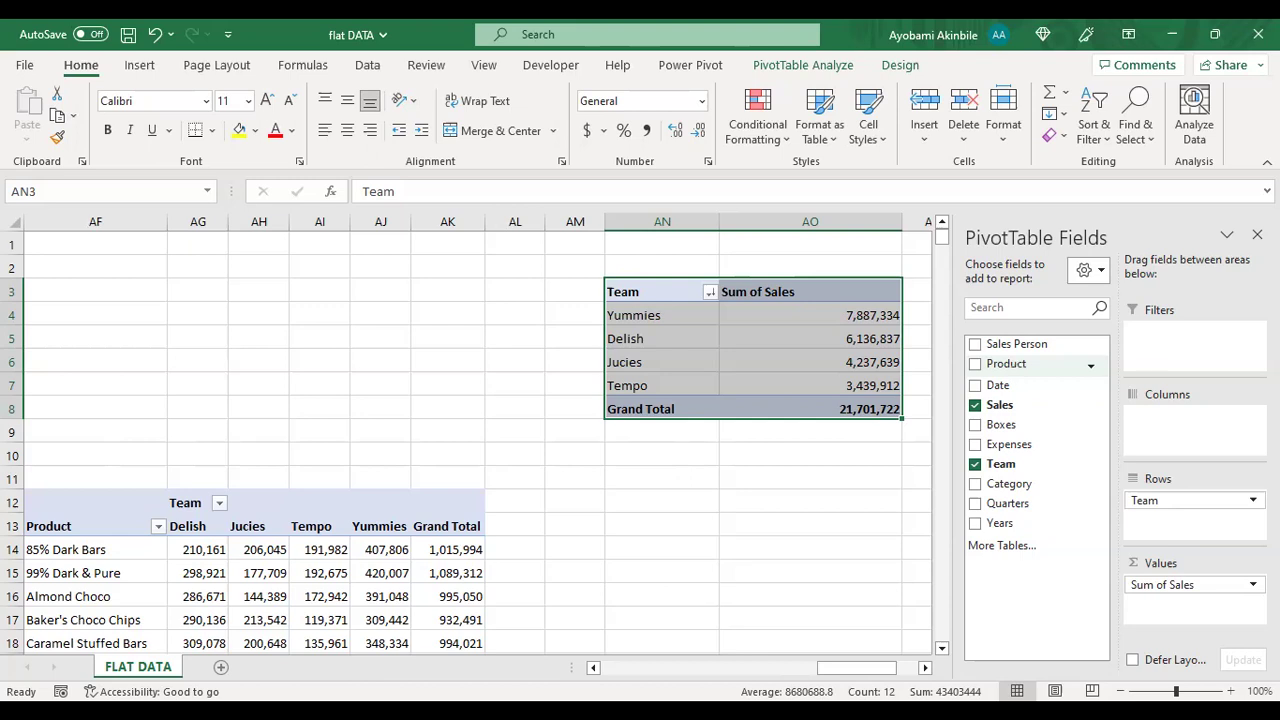
# Step: Add Category as a report filter to the Team pivot table and filter it to Bars
pyautogui.click(1164, 335)
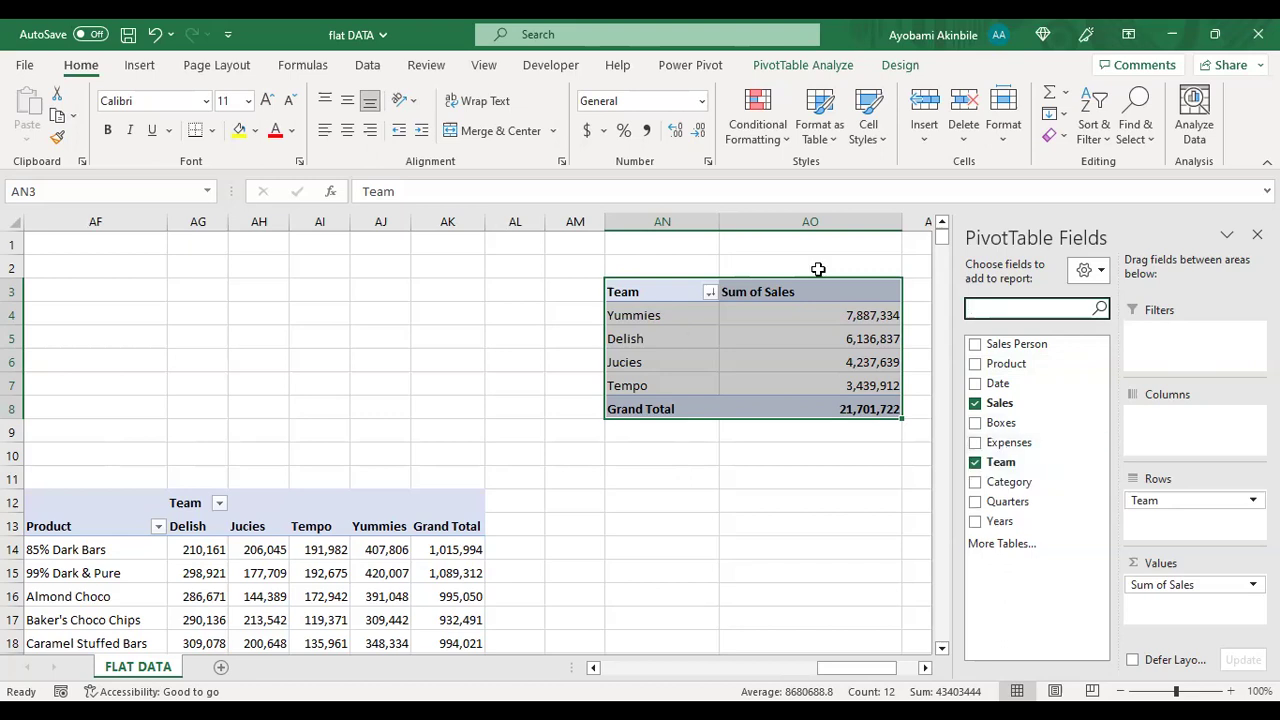
pyautogui.click(630, 338)
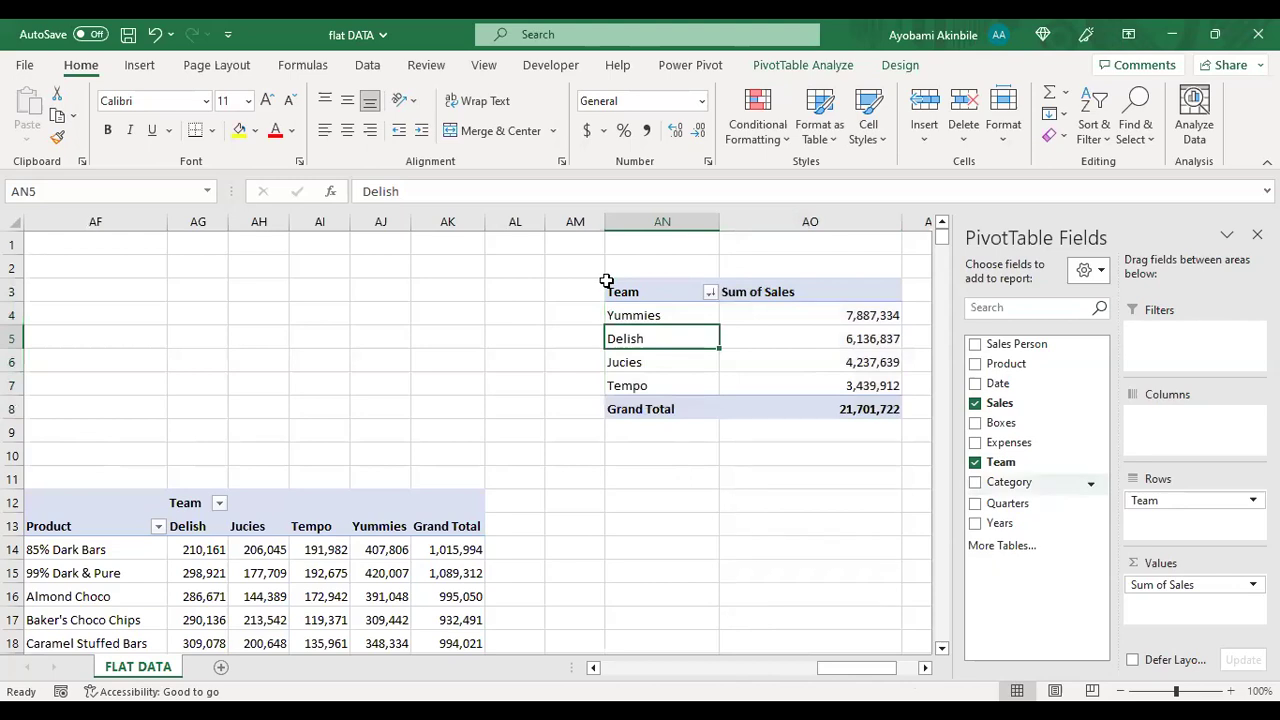
pyautogui.moveTo(1010, 481); pyautogui.dragTo(697, 477)
pyautogui.click(750, 245)
pyautogui.click(617, 305)
pyautogui.click(694, 481)
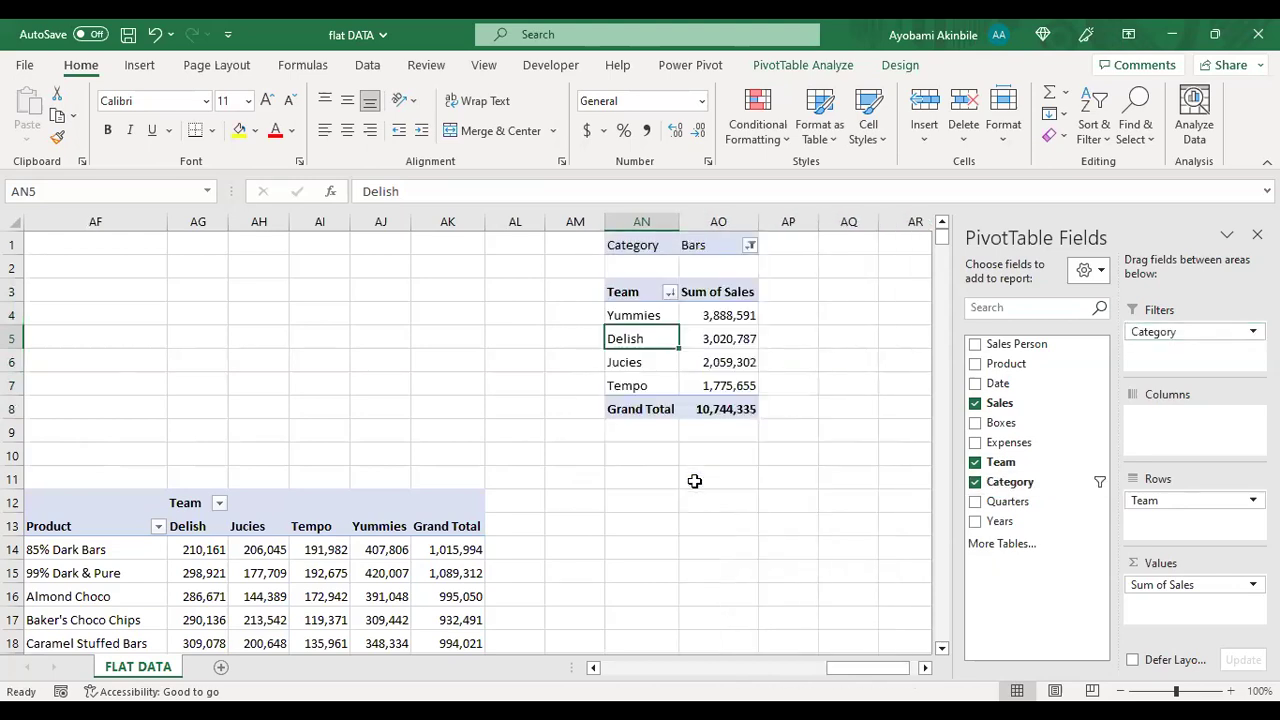
# Step: Change the Team pivot table's Category filter to show only Bites
pyautogui.click(750, 245)
pyautogui.click(563, 322)
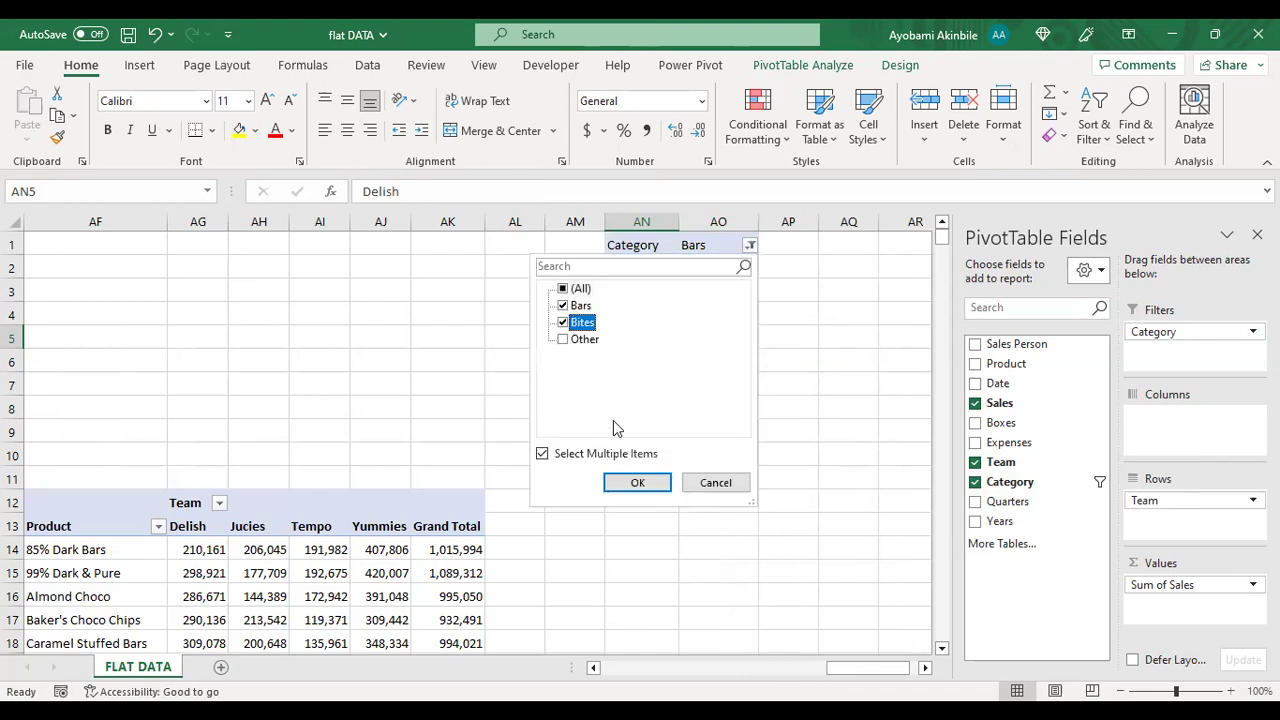
pyautogui.click(563, 306)
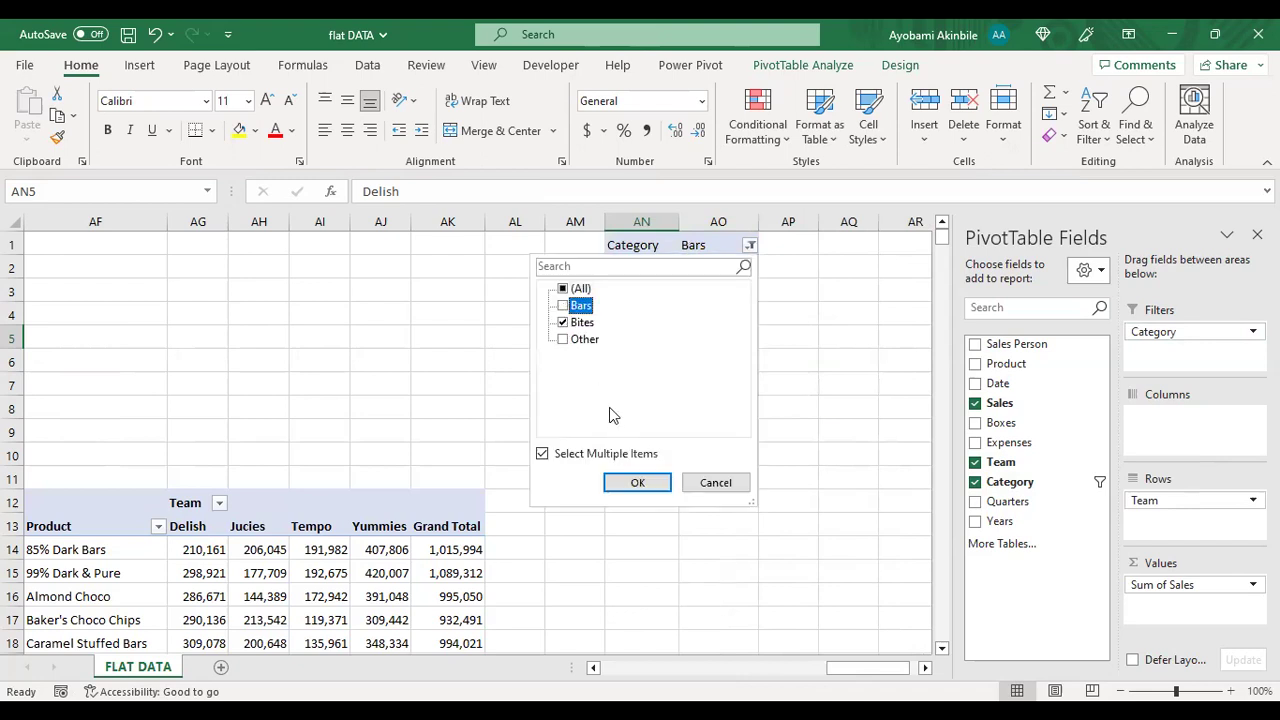
pyautogui.click(634, 481)
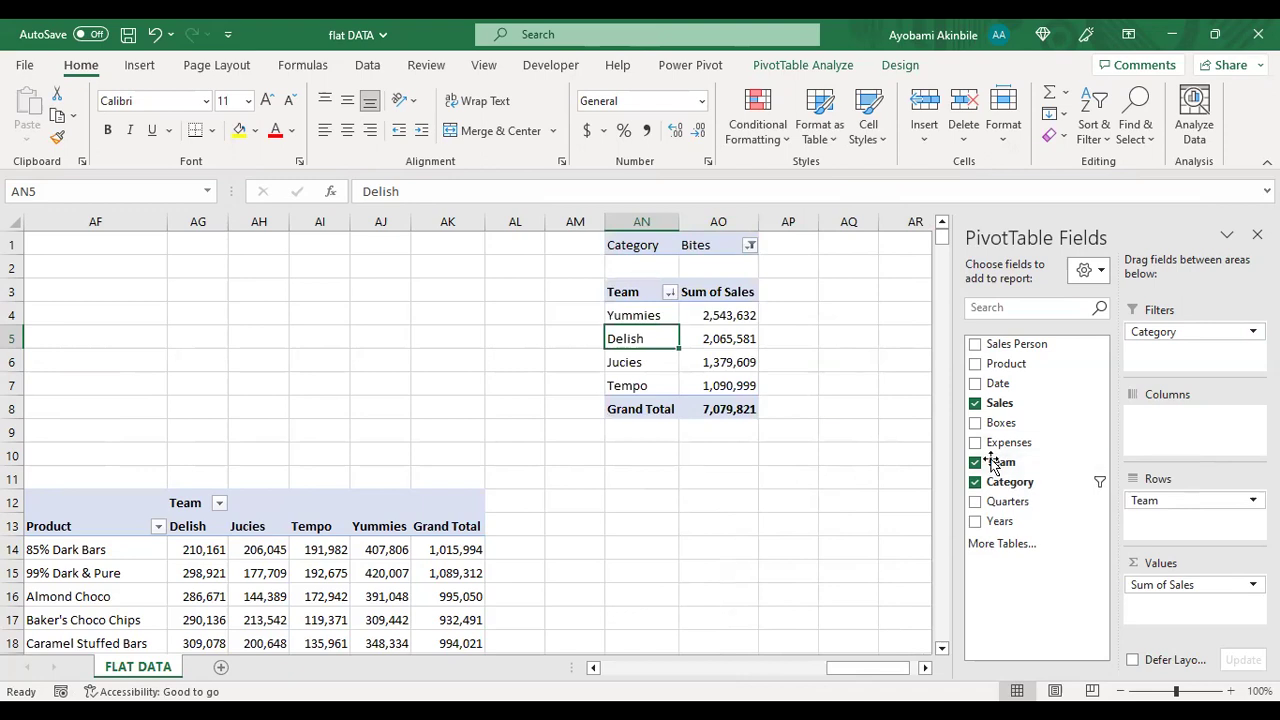
pyautogui.click(925, 668)
pyautogui.moveTo(890, 671); pyautogui.dragTo(510, 572)
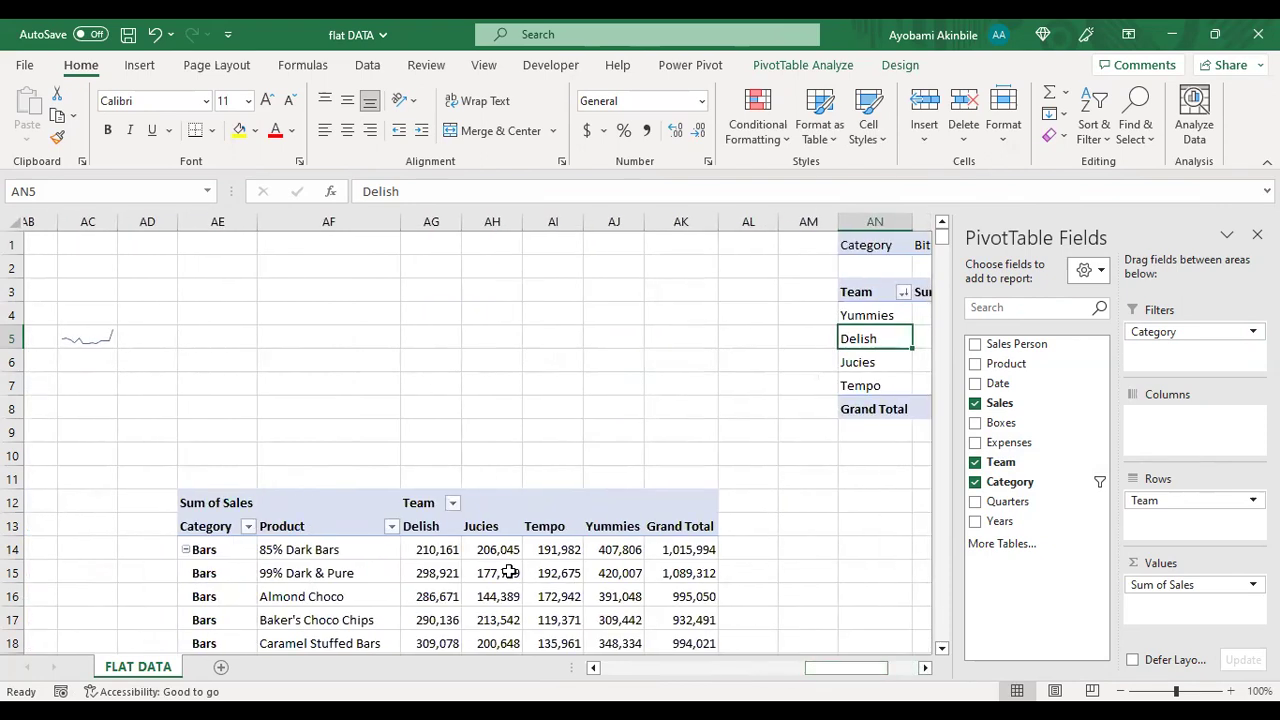
pyautogui.click(508, 569)
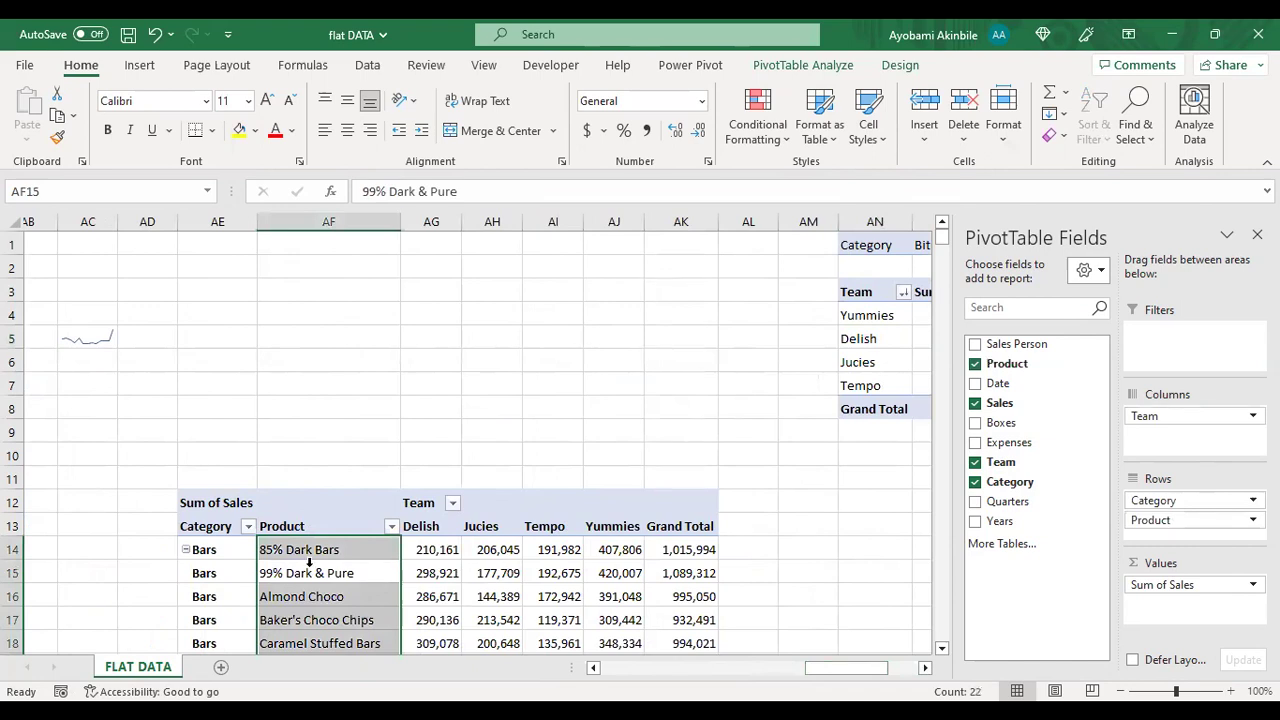
# Step: Replace the Team pivot table's Category report filter with a Category slicer
pyautogui.click(923, 668)
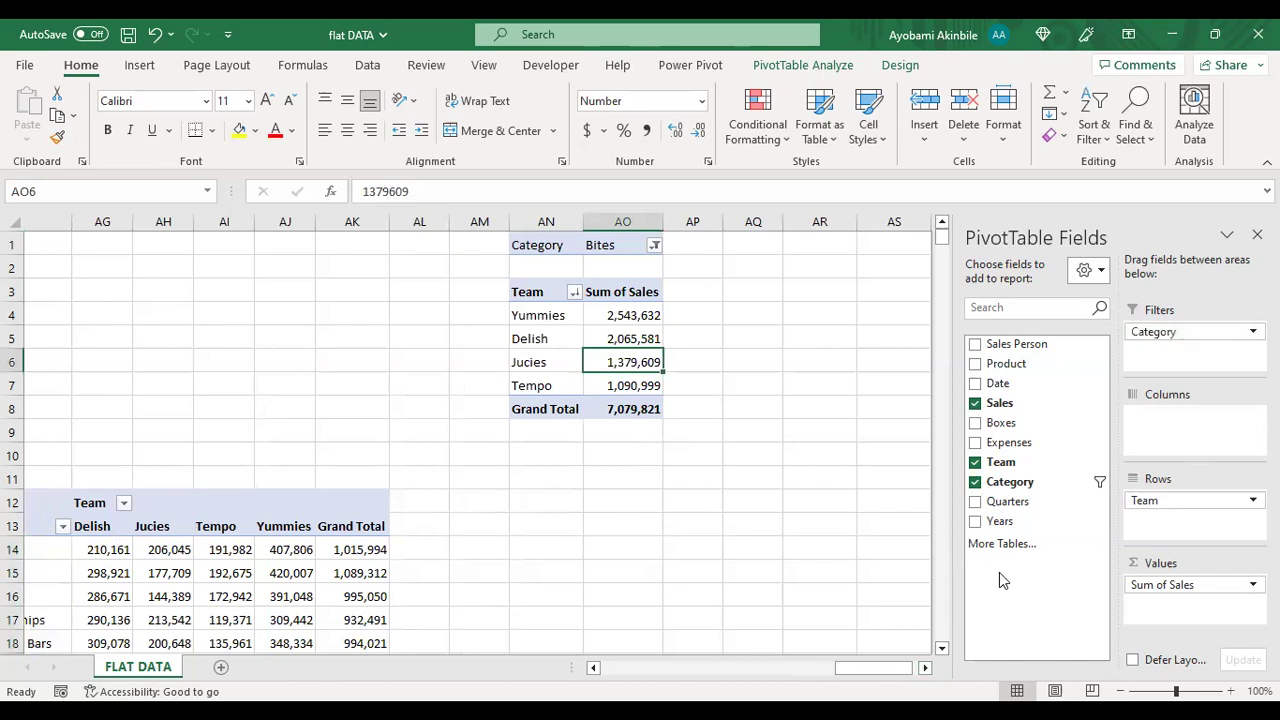
pyautogui.click(1031, 482)
pyautogui.rightClick(1035, 490)
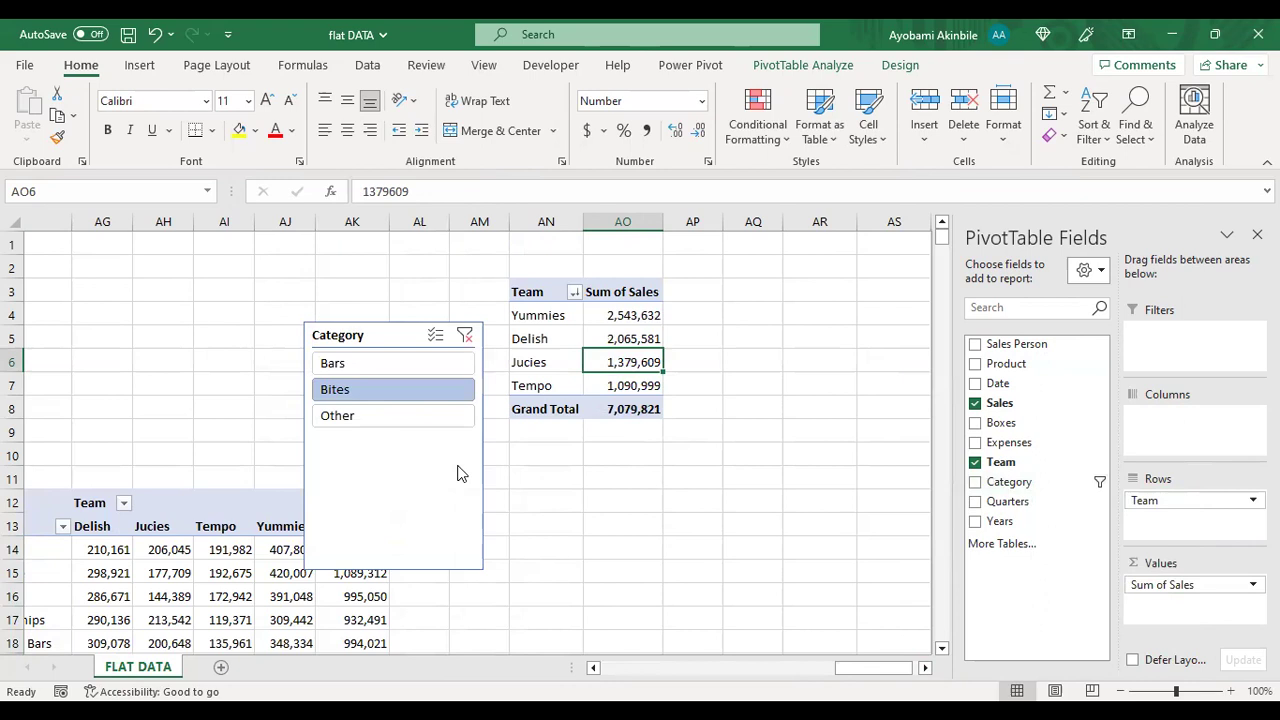
# Step: Shrink the Category slicer to fit its three items and place it directly beside the Team pivot table
pyautogui.click(478, 436)
pyautogui.moveTo(480, 437); pyautogui.dragTo(478, 430)
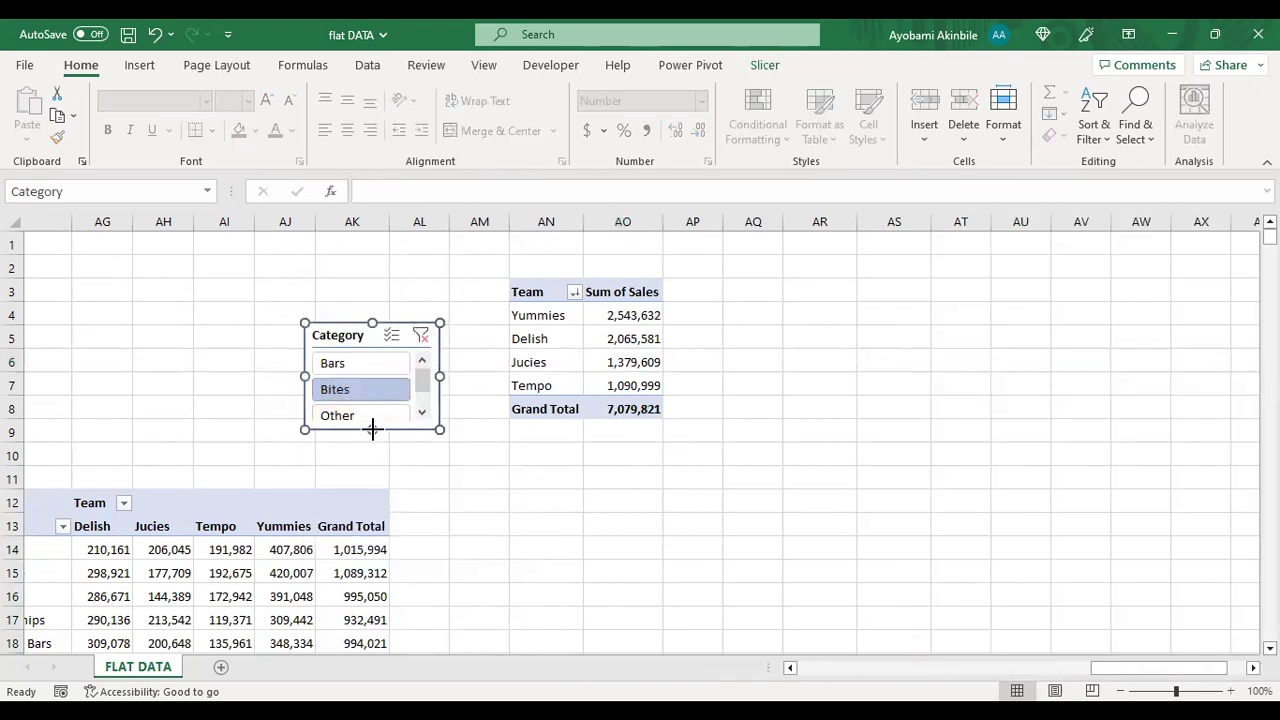
pyautogui.moveTo(371, 430); pyautogui.dragTo(369, 435)
pyautogui.moveTo(372, 347); pyautogui.dragTo(417, 300)
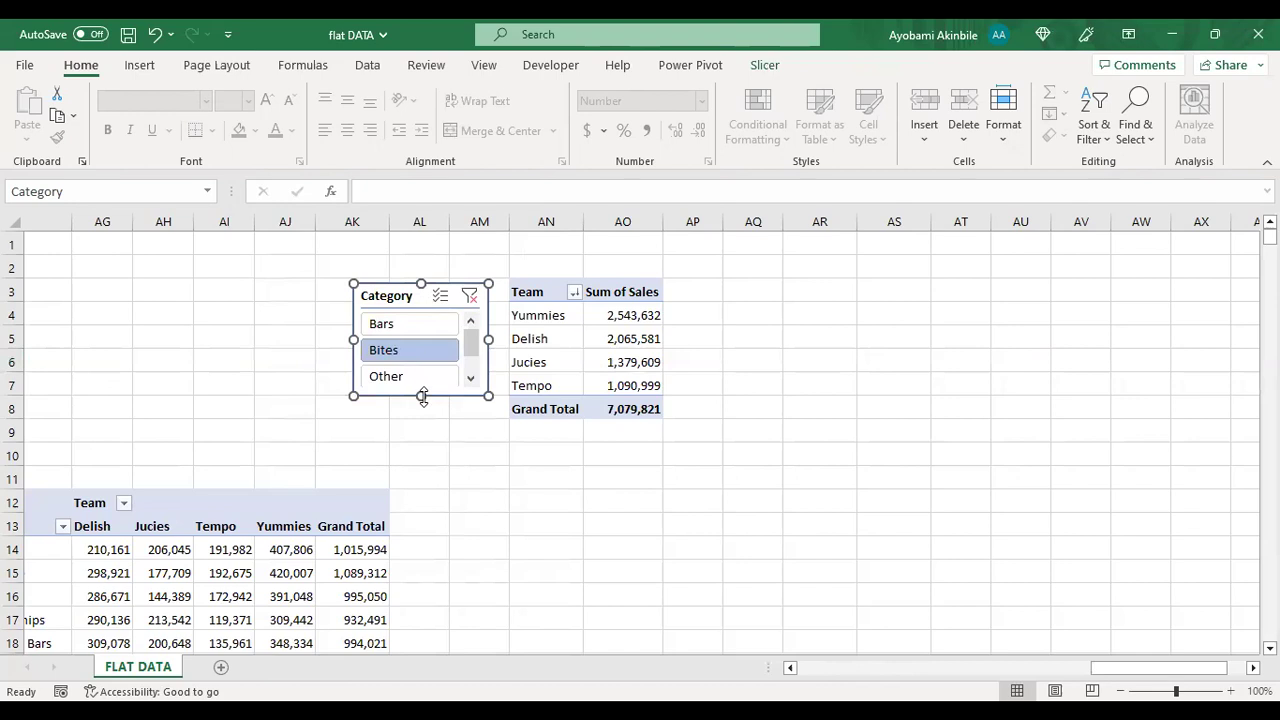
pyautogui.moveTo(421, 396); pyautogui.dragTo(424, 415)
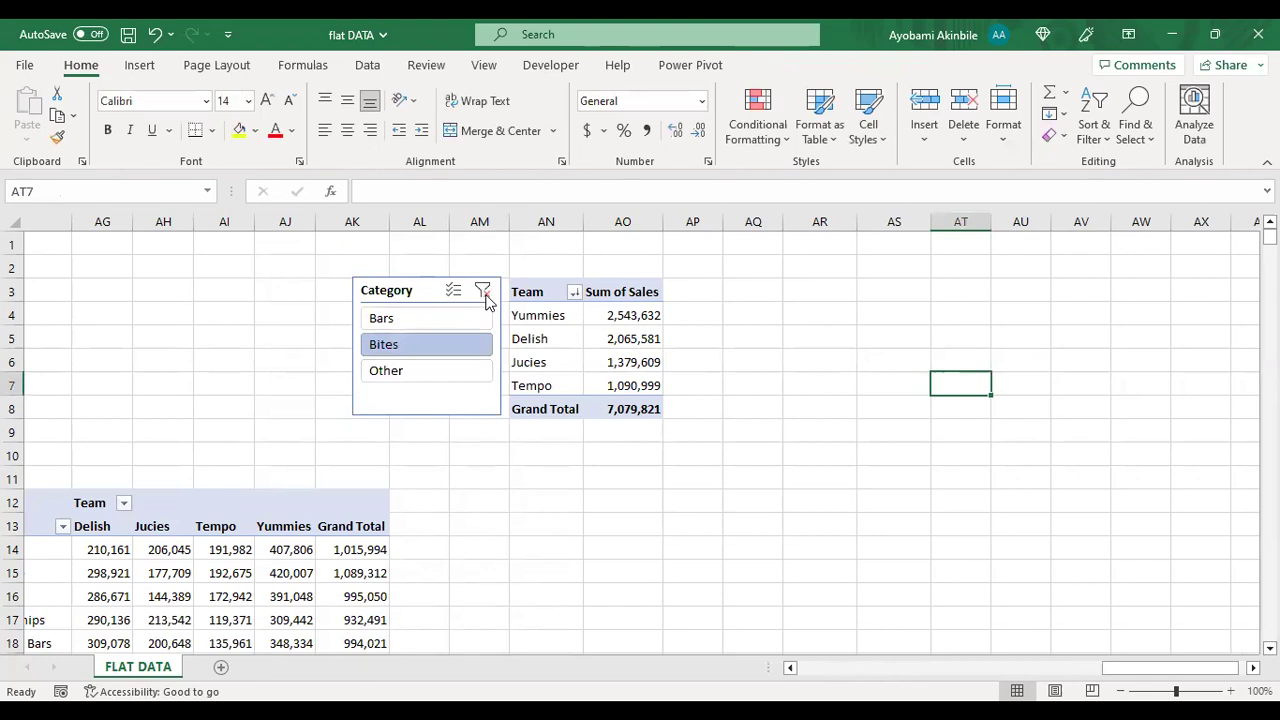
# Step: Clear the Category slicer's filter and filter the Team pivot table by Bites and by Other in turn
pyautogui.click(482, 292)
pyautogui.click(400, 350)
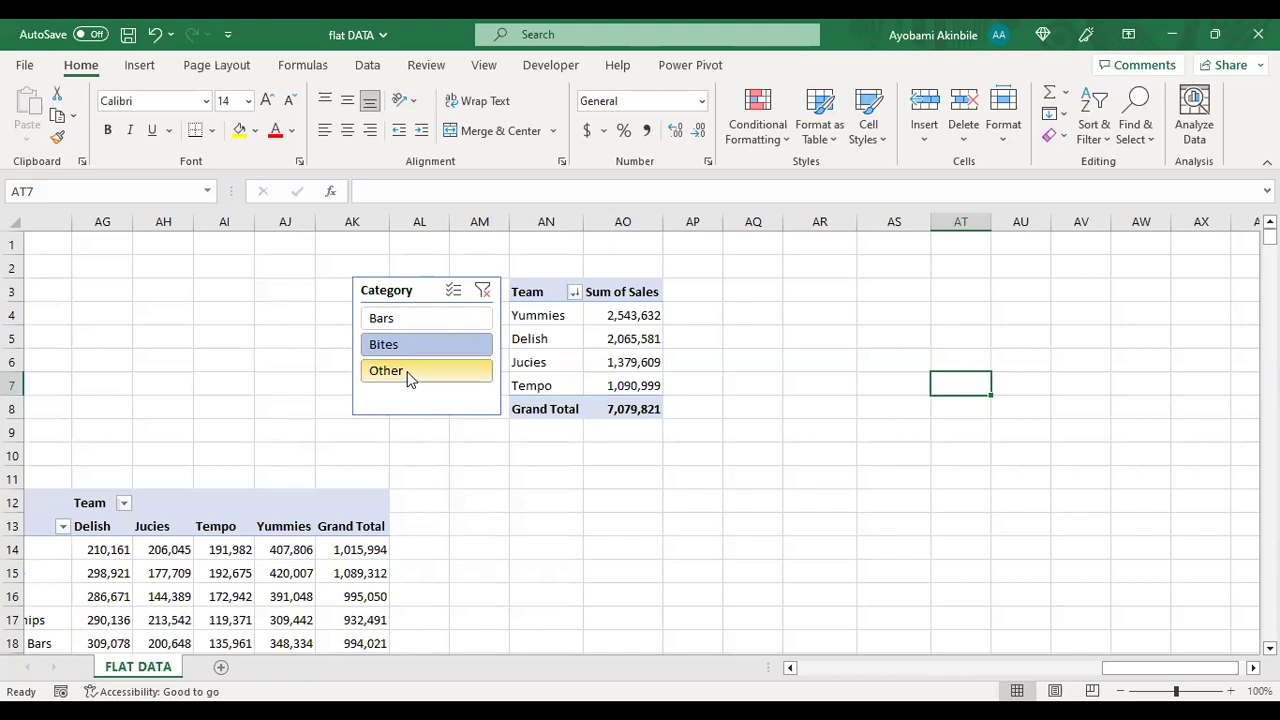
pyautogui.click(408, 377)
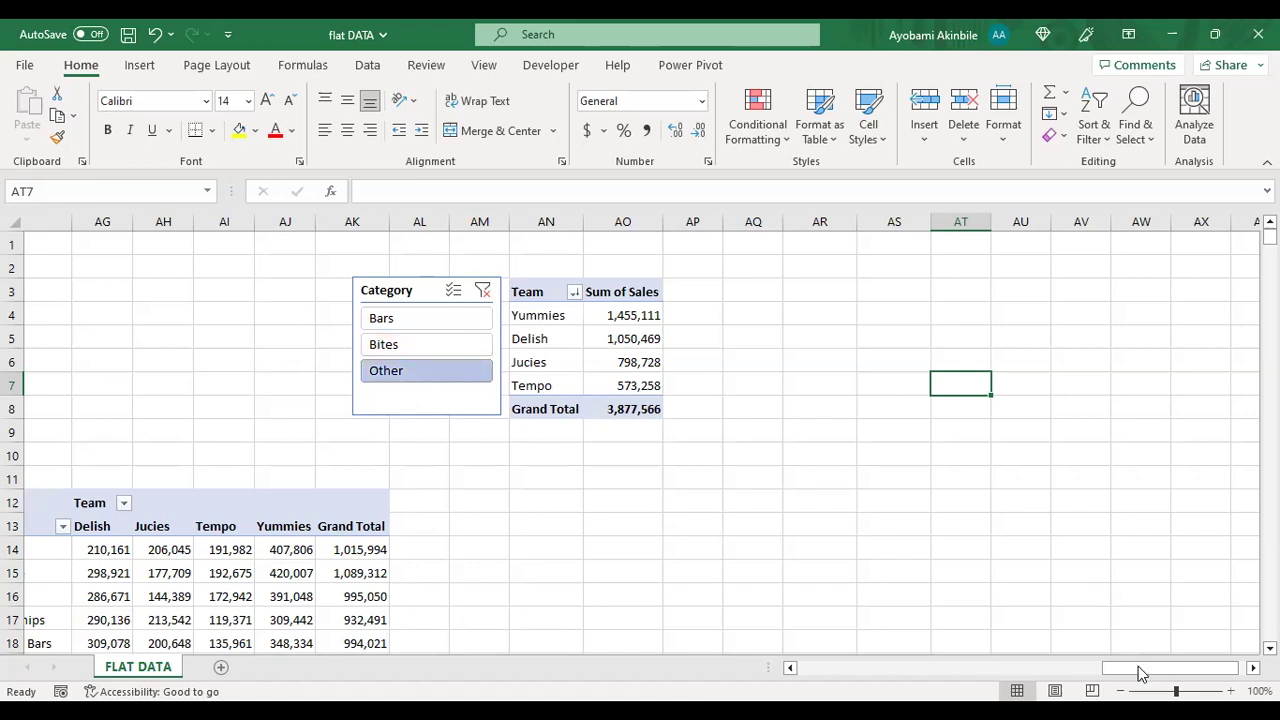
# Step: Delete the Category slicer beside the Team pivot table
pyautogui.moveTo(1142, 674); pyautogui.dragTo(1128, 672)
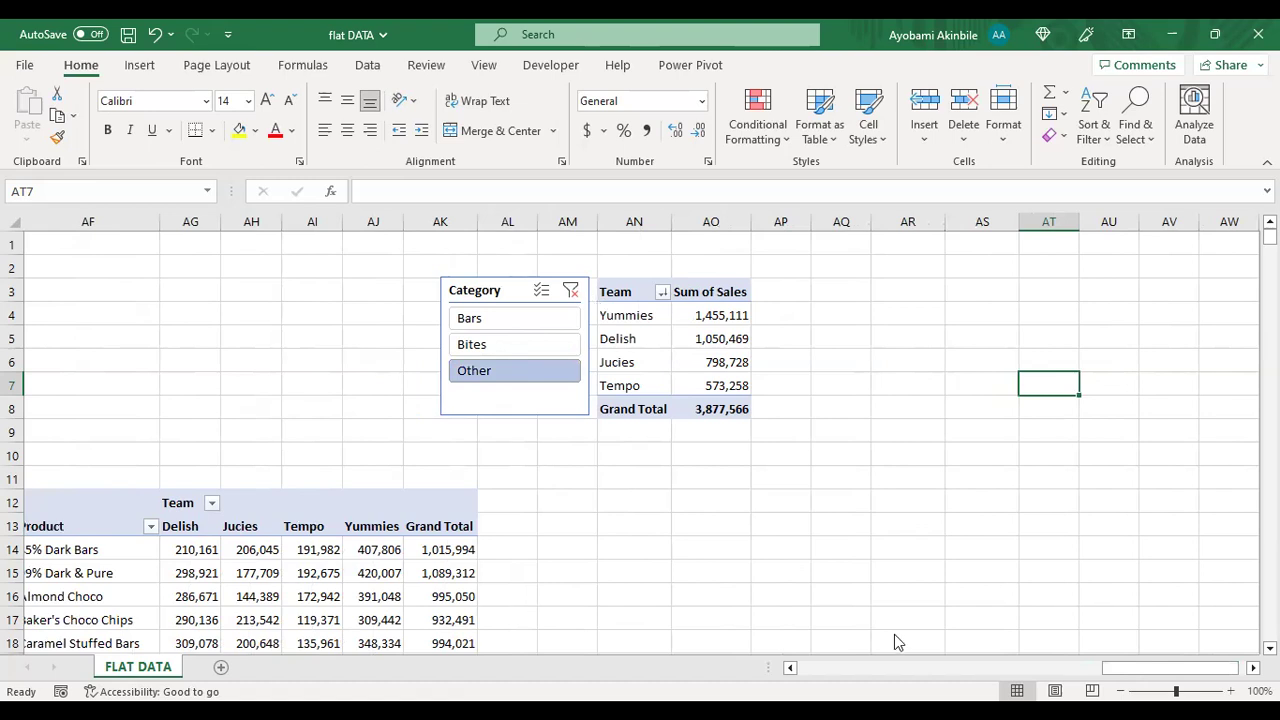
pyautogui.moveTo(1105, 668); pyautogui.dragTo(1110, 628)
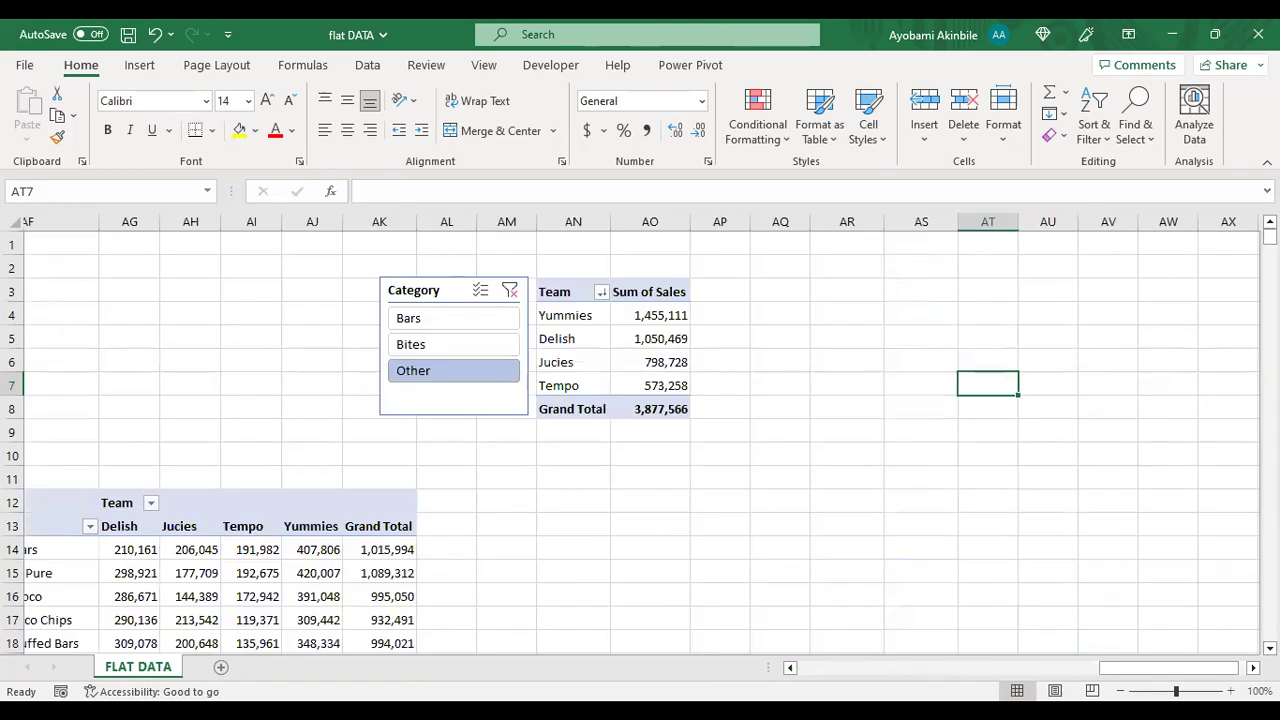
pyautogui.click(443, 295)
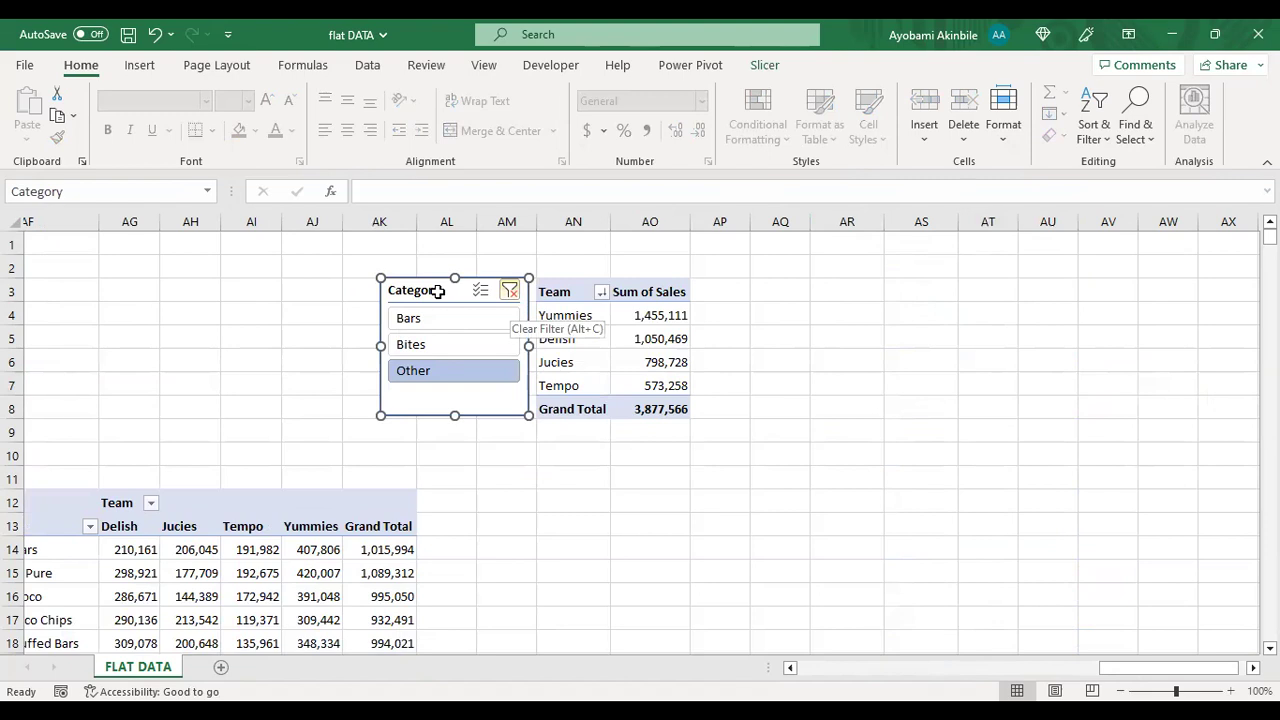
pyautogui.press('Delete')
pyautogui.click(800, 343)
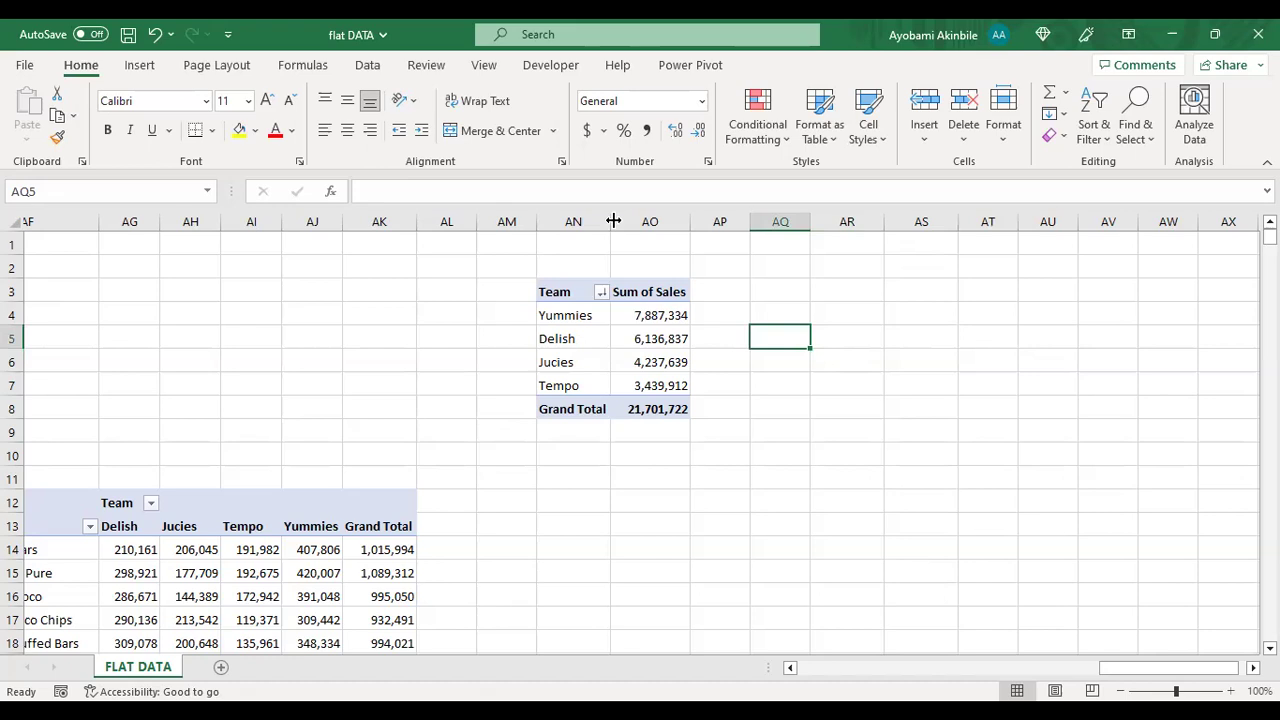
pyautogui.click(623, 406)
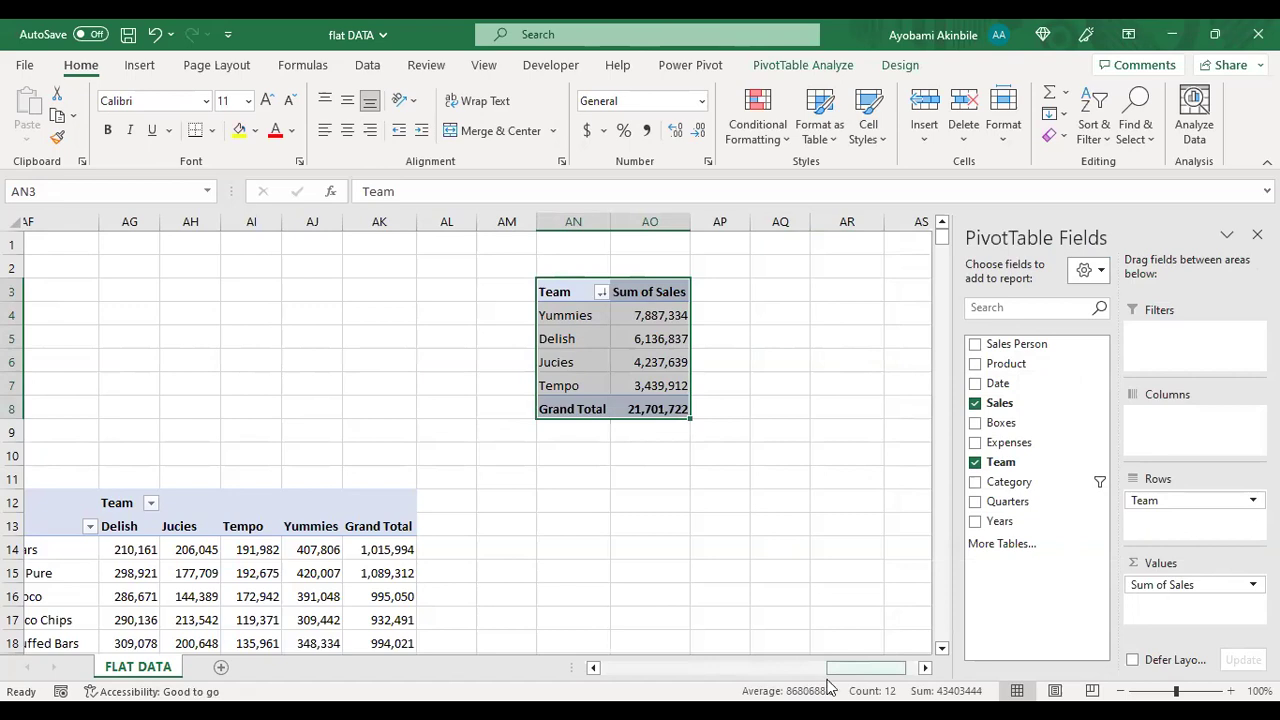
pyautogui.moveTo(828, 681); pyautogui.dragTo(839, 680)
pyautogui.scroll(-2, 492, 465)
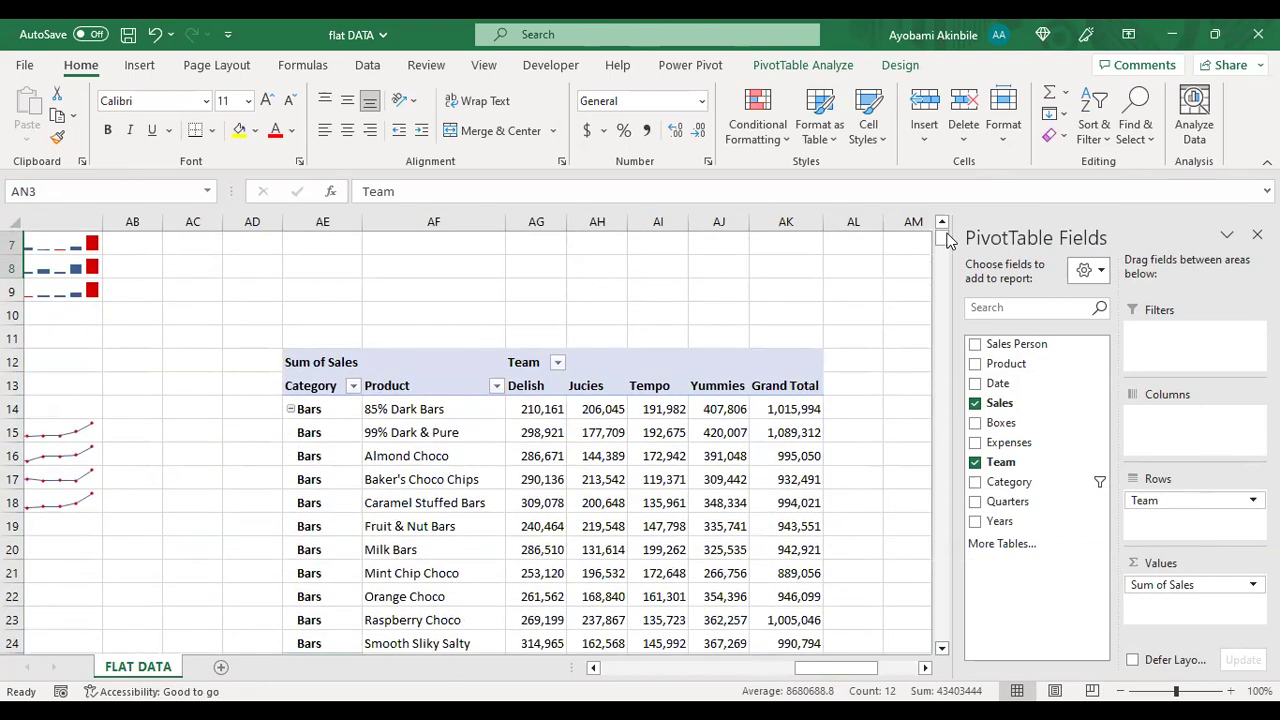
pyautogui.moveTo(943, 240); pyautogui.dragTo(943, 229)
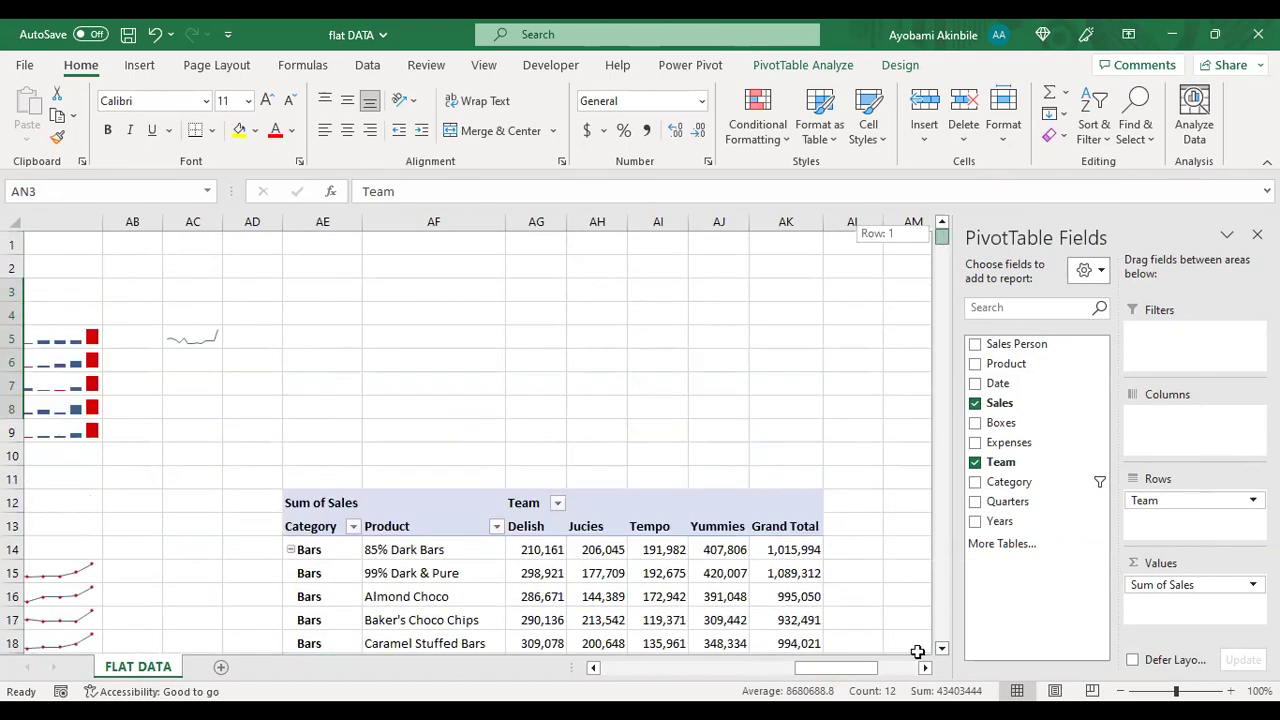
# Step: Move the Team field of the Category and Product pivot table from the columns to the report filter
pyautogui.click(571, 537)
pyautogui.moveTo(1231, 487); pyautogui.dragTo(1203, 421)
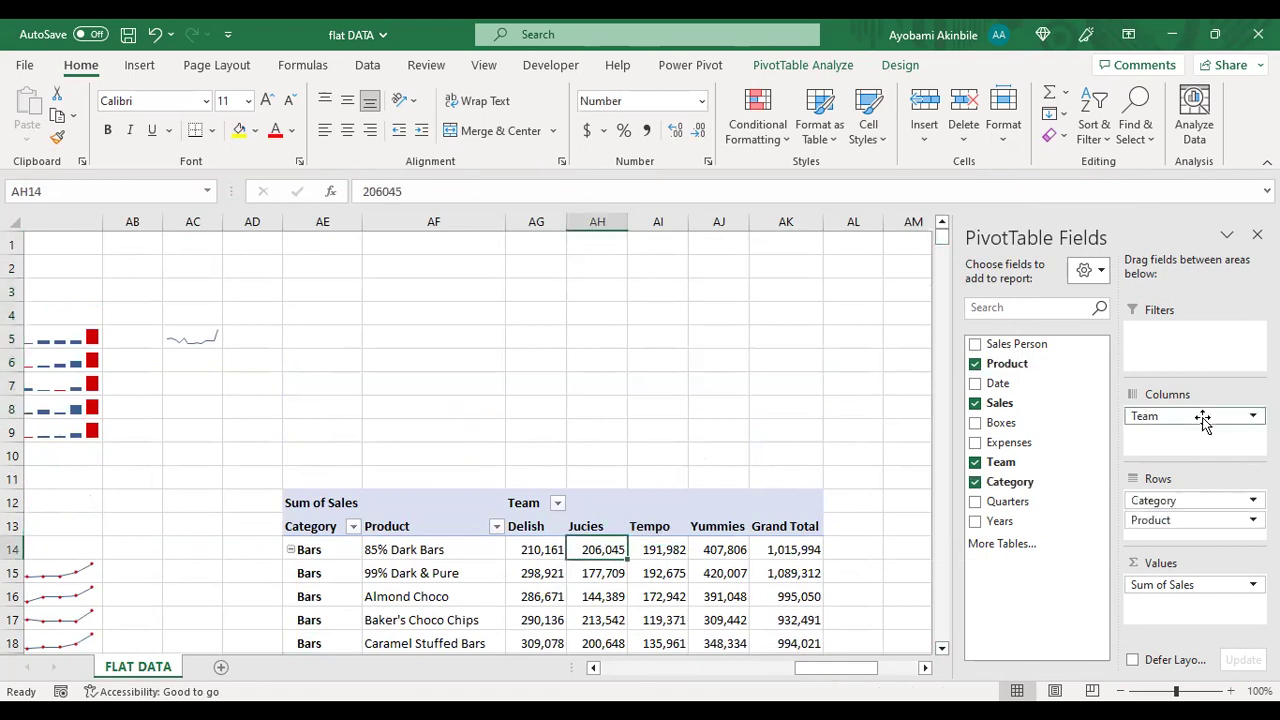
pyautogui.click(1203, 421)
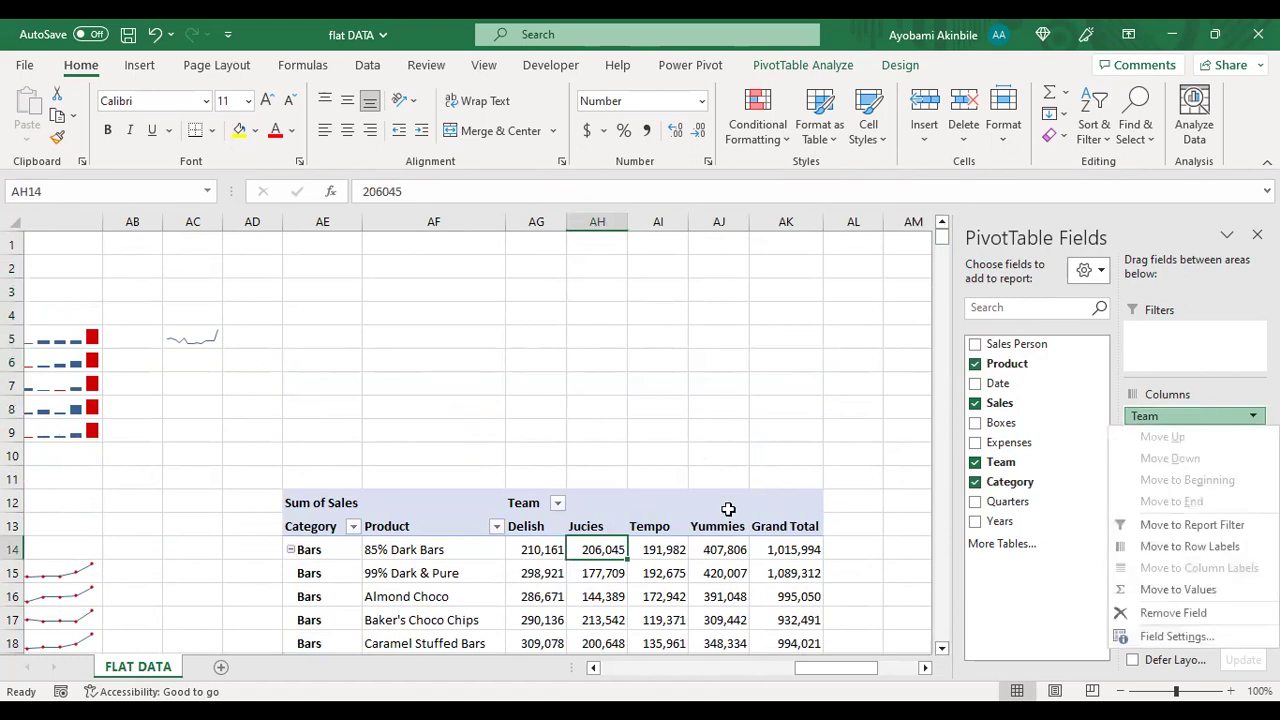
pyautogui.scroll(-2, 650, 460)
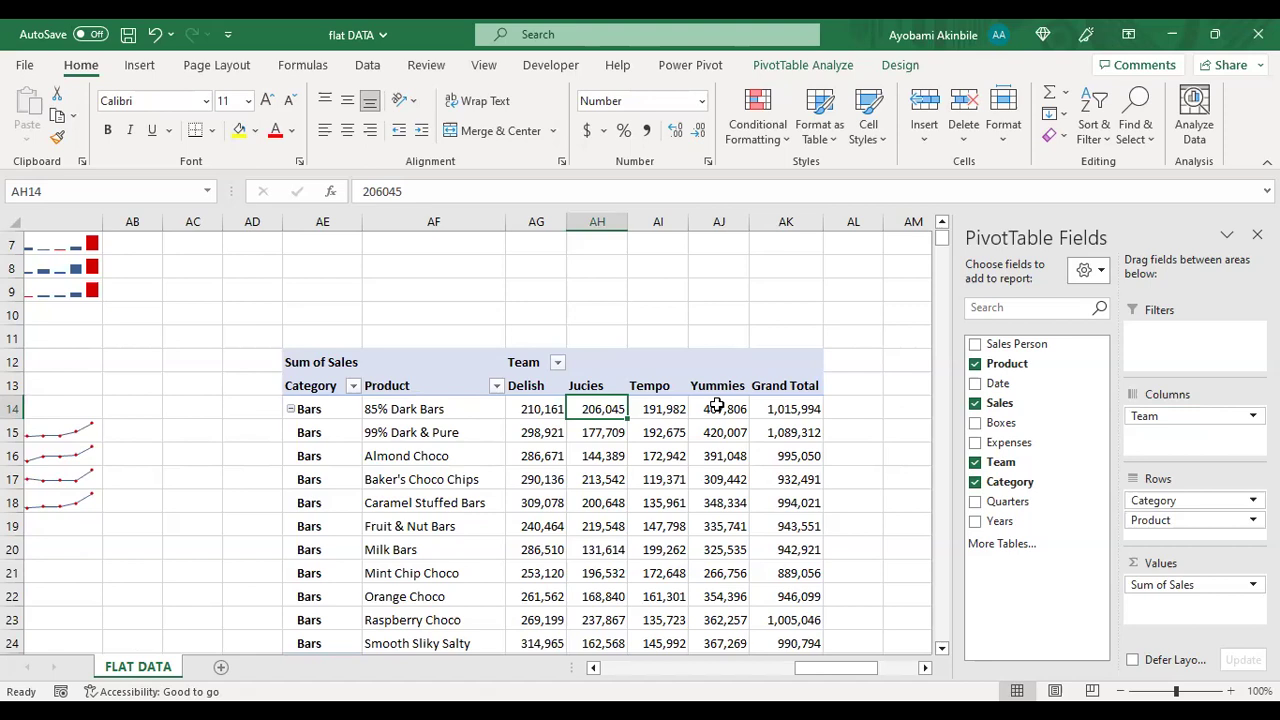
pyautogui.moveTo(1190, 416); pyautogui.dragTo(1172, 348)
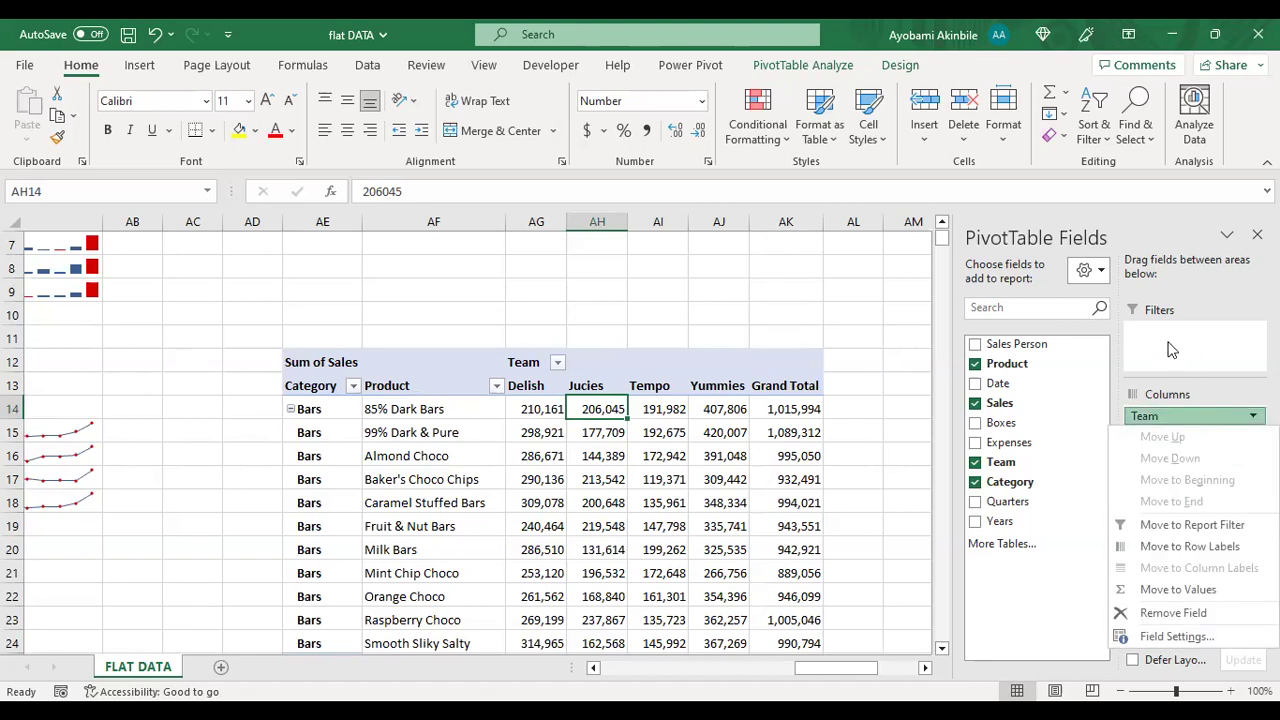
pyautogui.click(1172, 348)
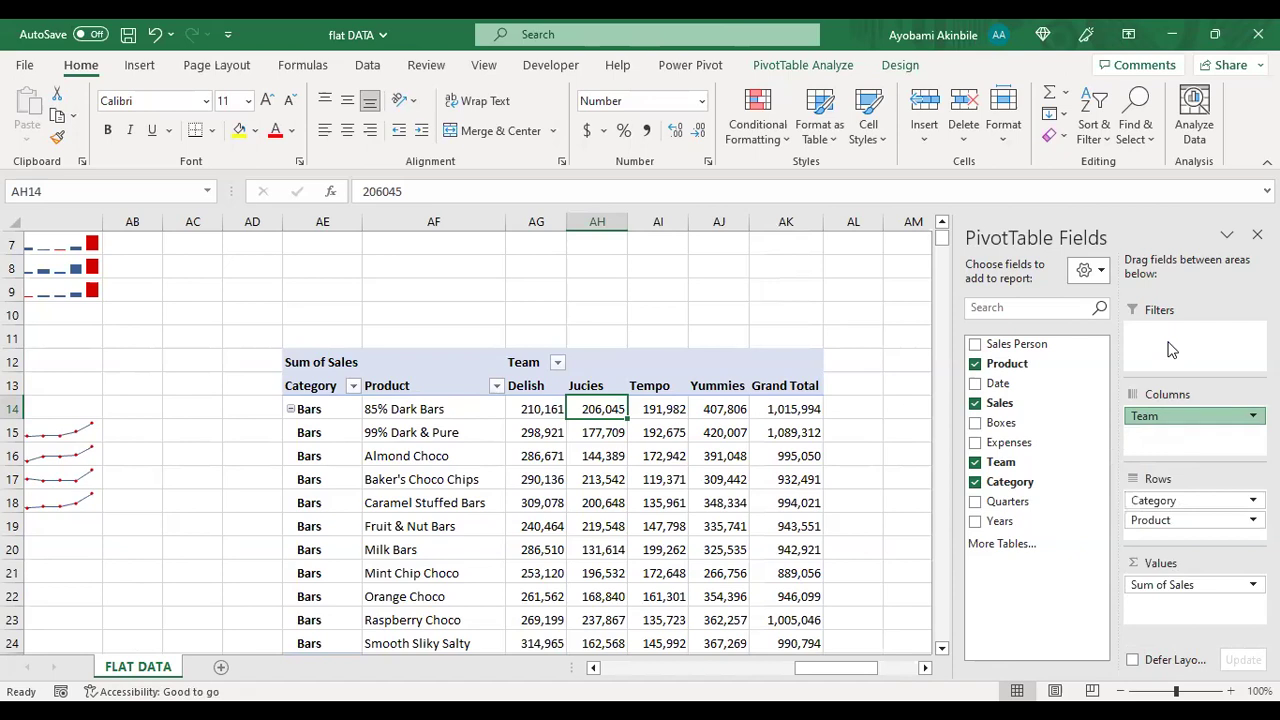
pyautogui.moveTo(1172, 349); pyautogui.dragTo(1172, 349)
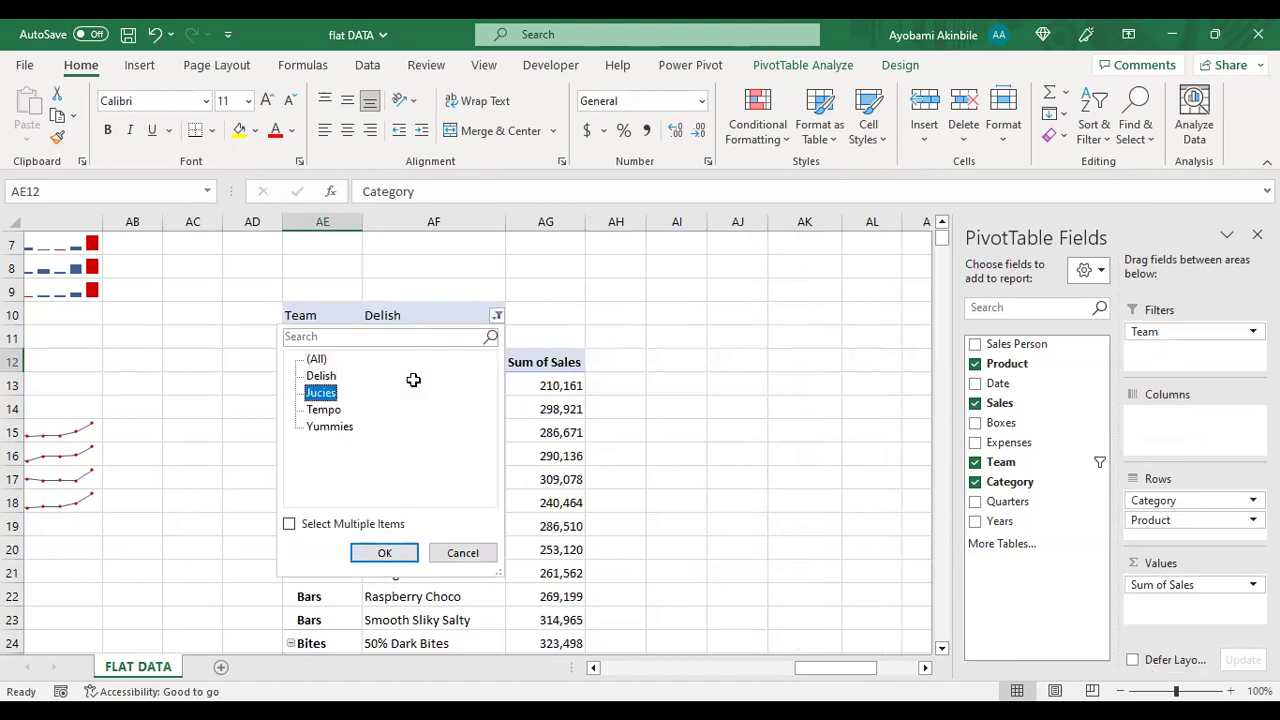
# Step: Filter the Category and Product pivot table by the Jucies team and by the Tempo team in turn
pyautogui.click(385, 553)
pyautogui.click(497, 316)
pyautogui.click(323, 409)
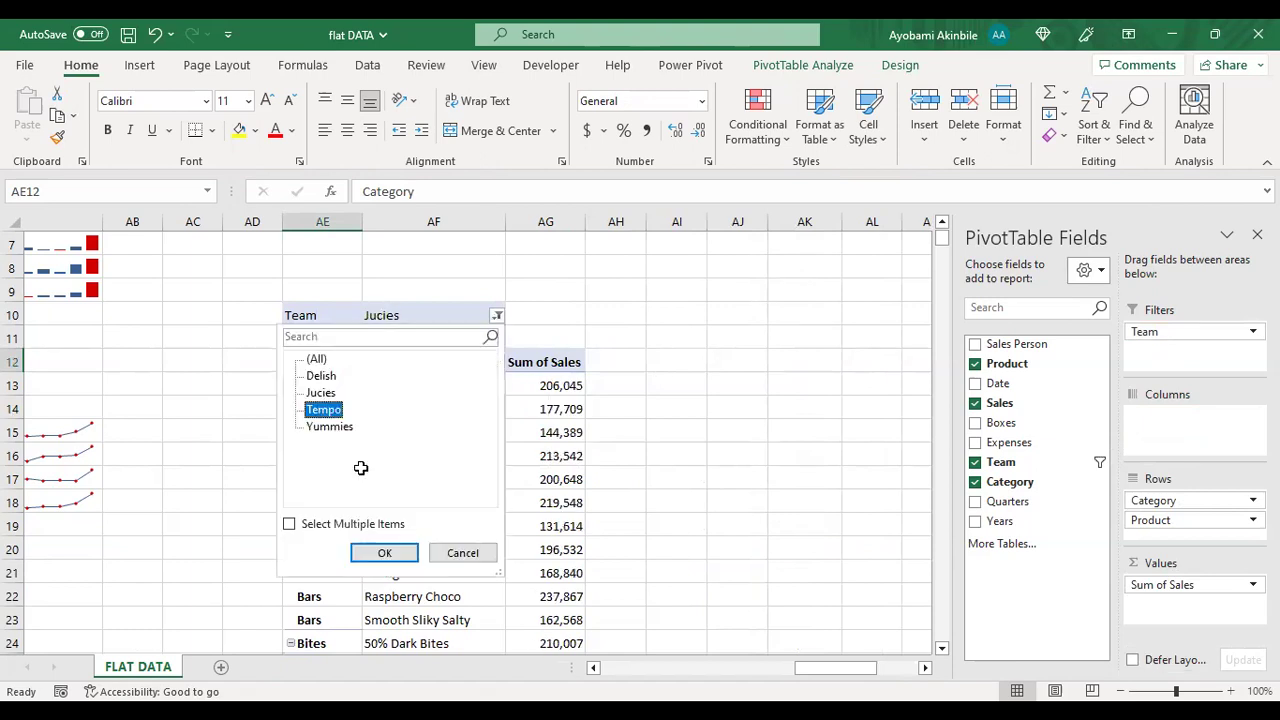
pyautogui.click(385, 553)
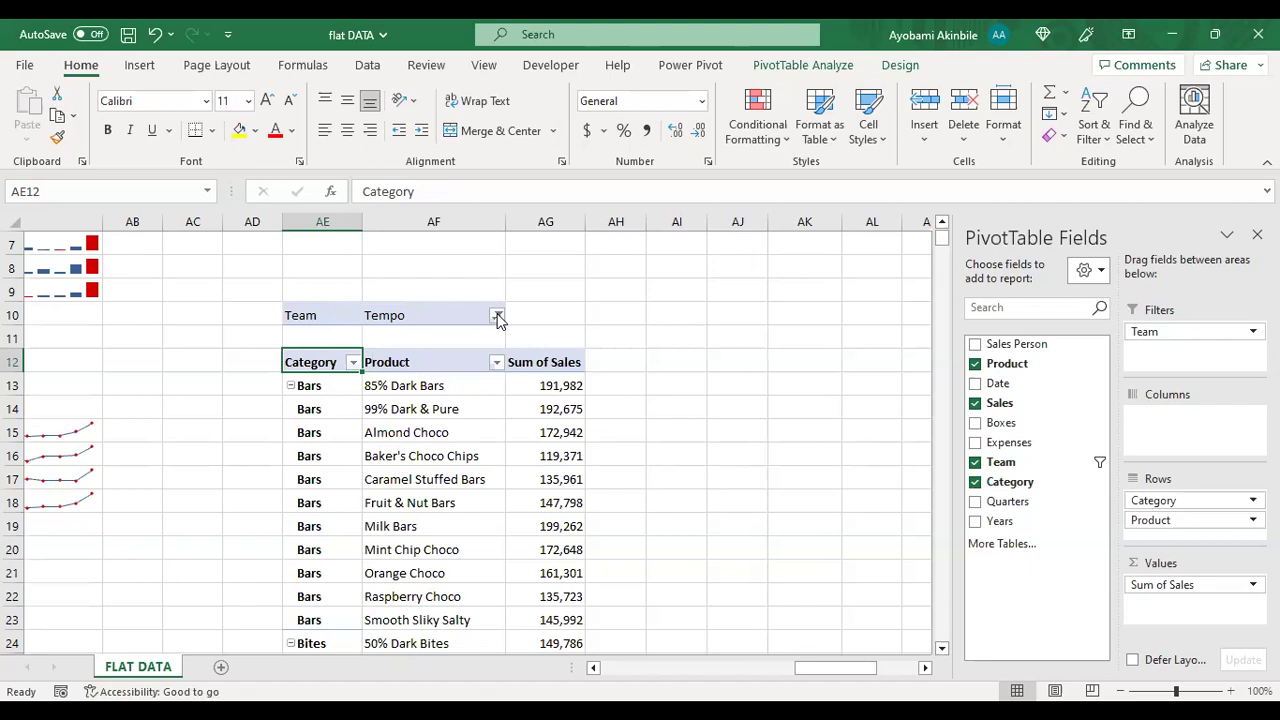
# Step: Reset the Team report filter to all teams and move the Team field back to the pivot table's columns
pyautogui.click(497, 316)
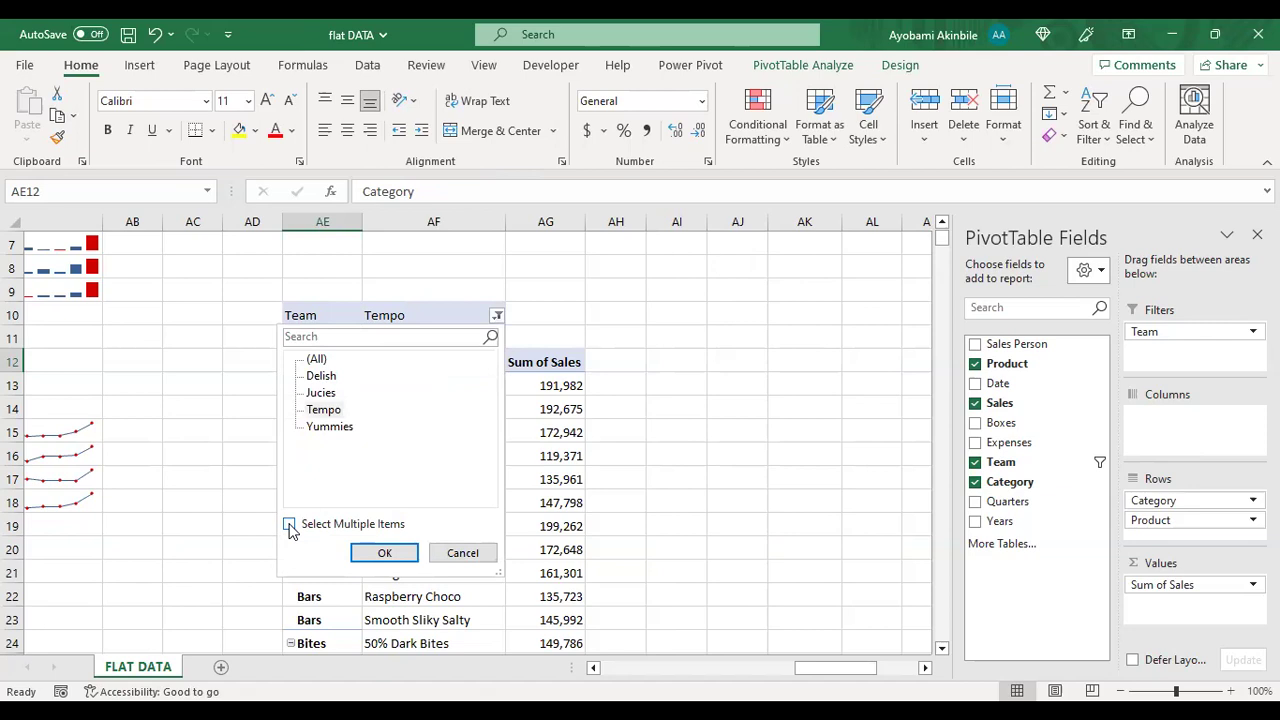
pyautogui.click(289, 524)
pyautogui.click(303, 359)
pyautogui.click(384, 553)
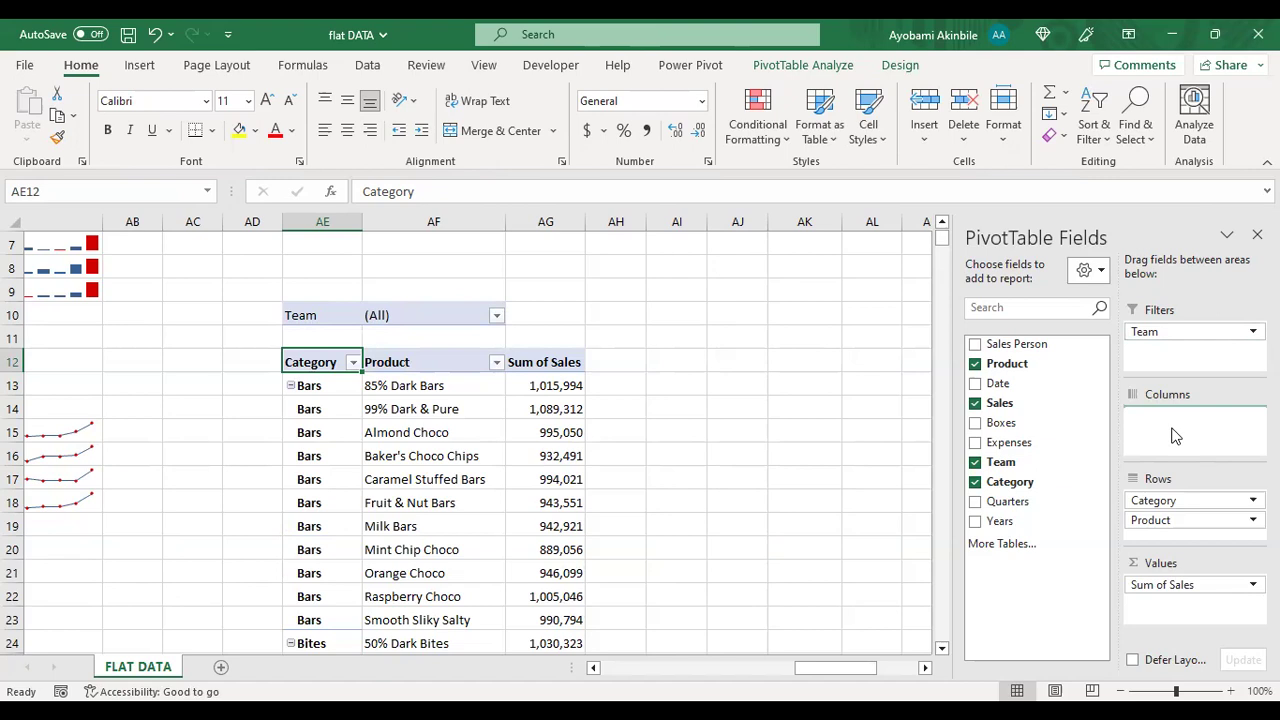
pyautogui.moveTo(1175, 435); pyautogui.dragTo(1175, 435)
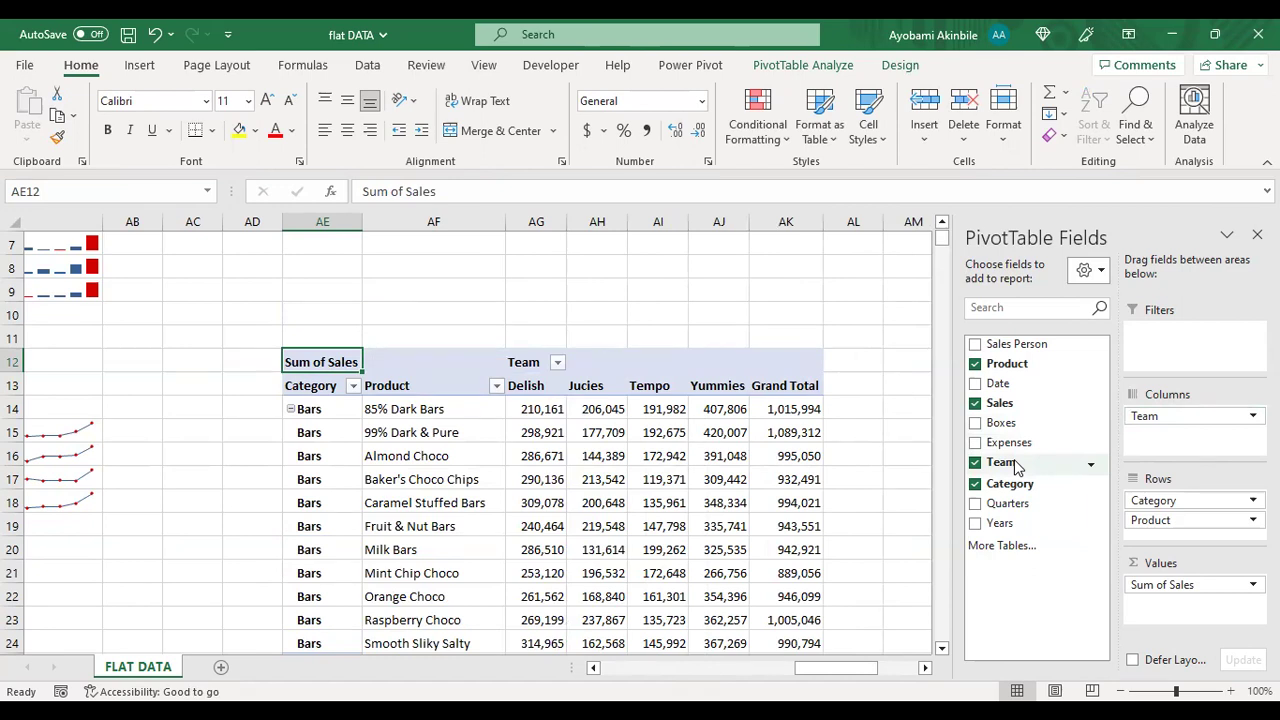
# Step: Add a Team slicer to the Category and Product pivot table and fit it into the space above the table
pyautogui.click(1090, 464)
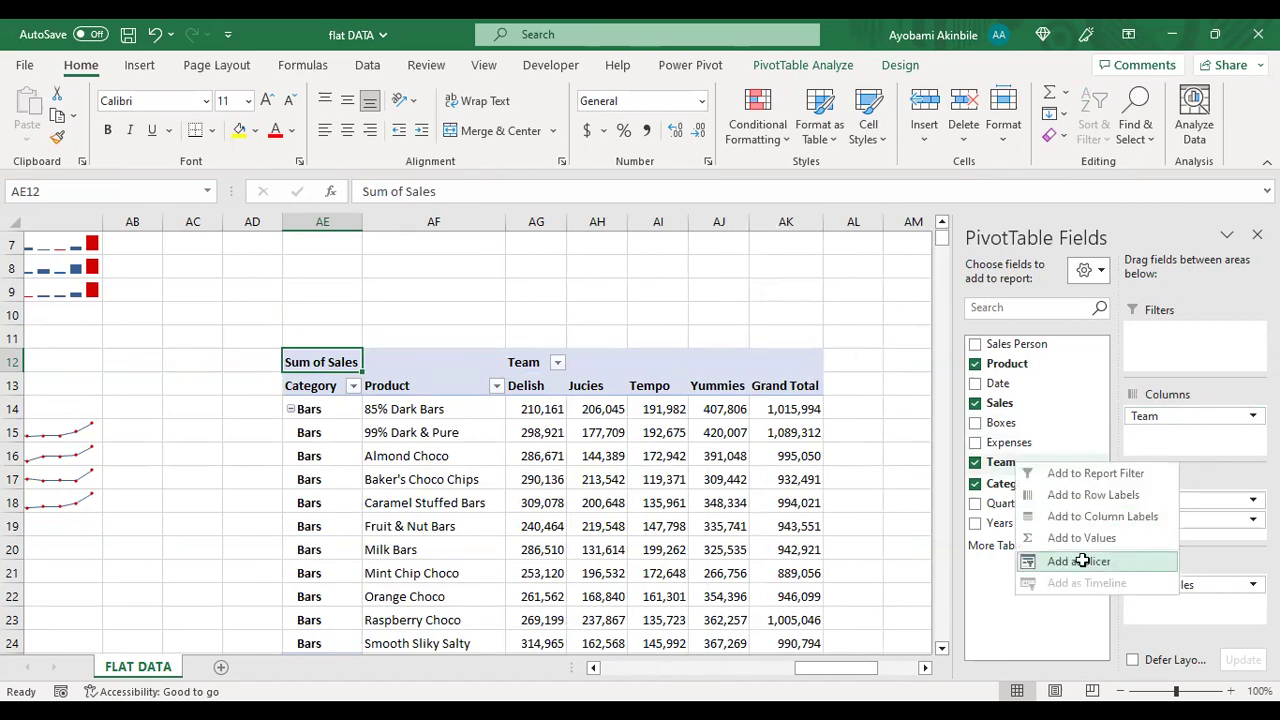
pyautogui.click(1075, 560)
pyautogui.moveTo(333, 330); pyautogui.dragTo(357, 248)
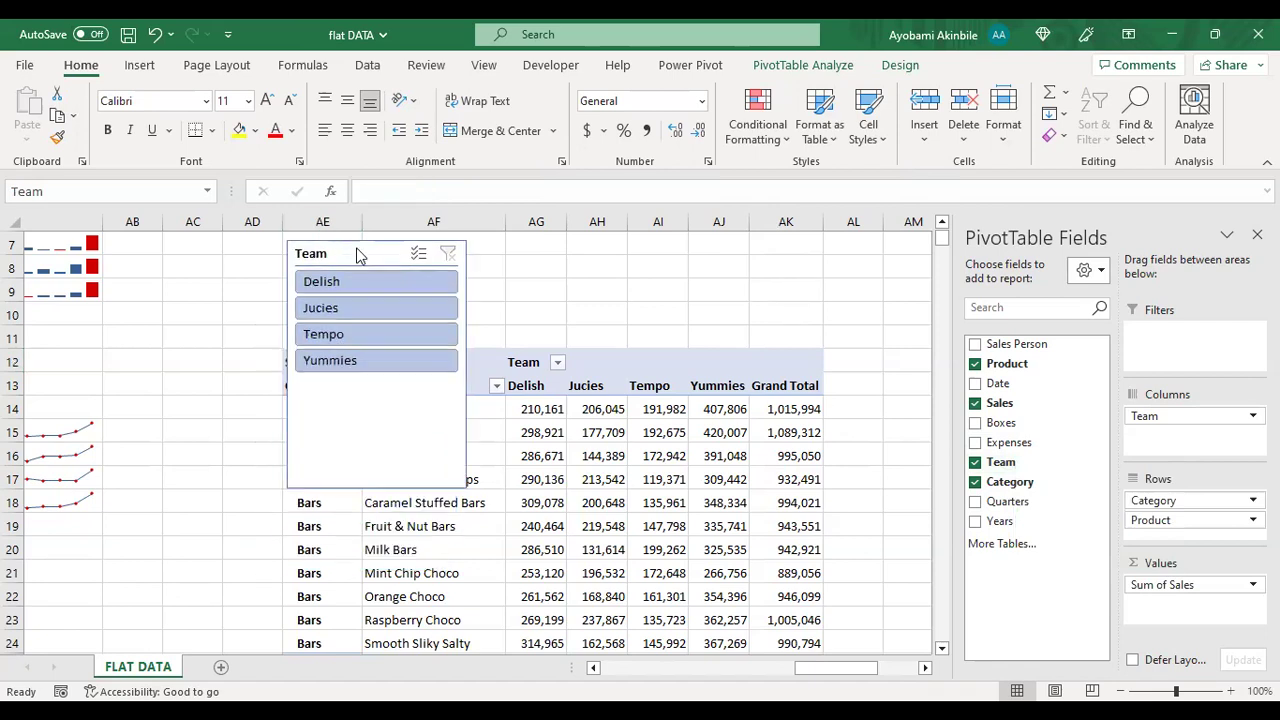
pyautogui.moveTo(390, 484); pyautogui.dragTo(380, 323)
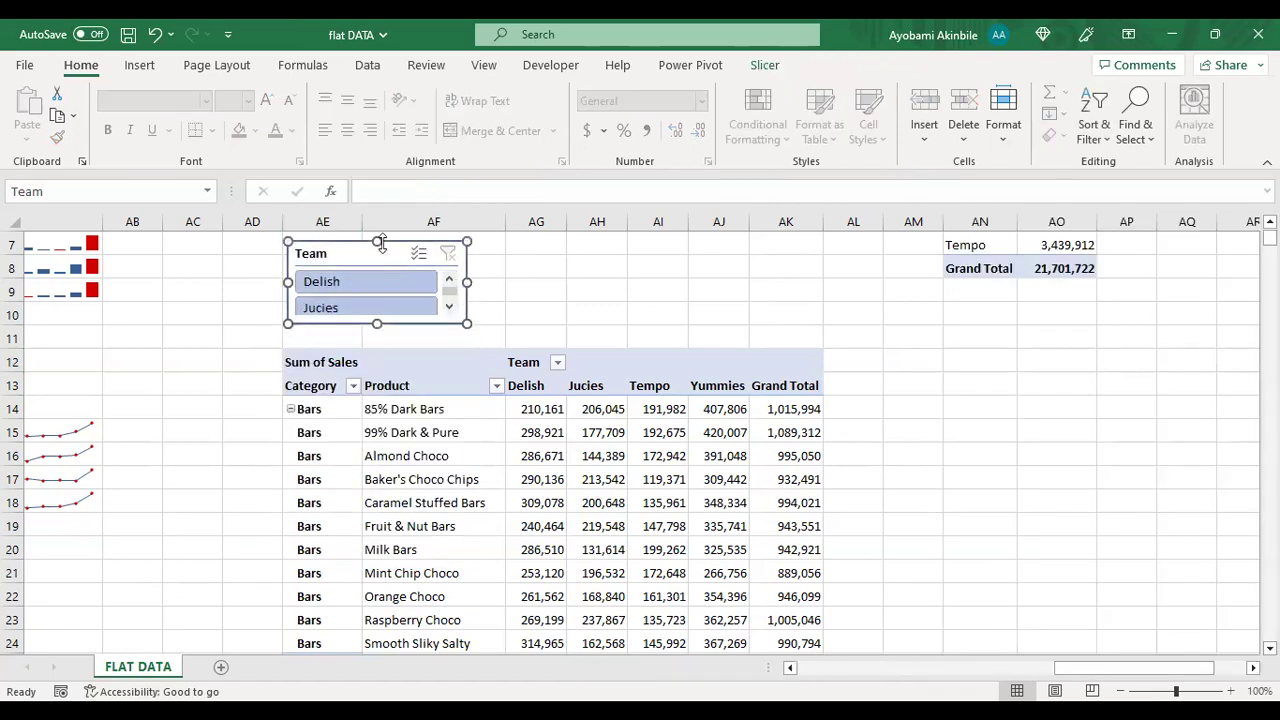
pyautogui.scroll(1, 378, 286)
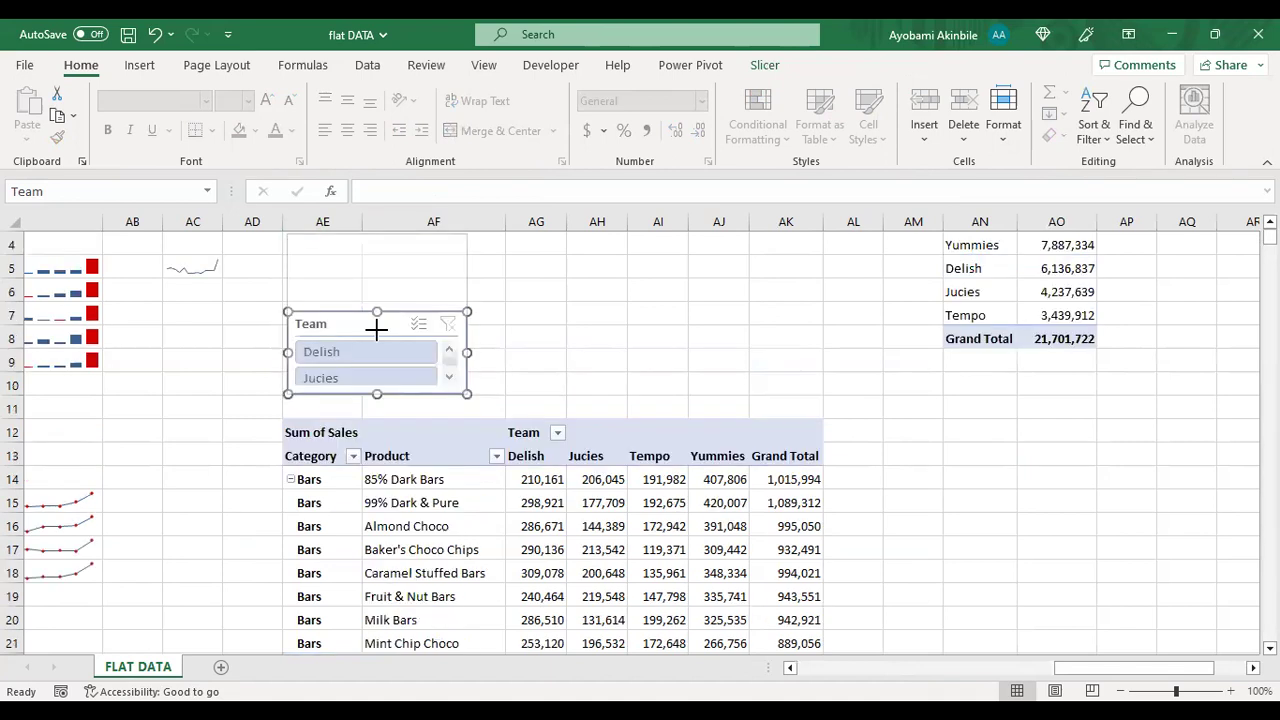
pyautogui.moveTo(376, 308); pyautogui.dragTo(375, 331)
pyautogui.scroll(1, 375, 331)
# Step: Use the Team slicer to filter the pivot table by Delish, Jucies, Tempo and Yummies in turn
pyautogui.click(361, 372)
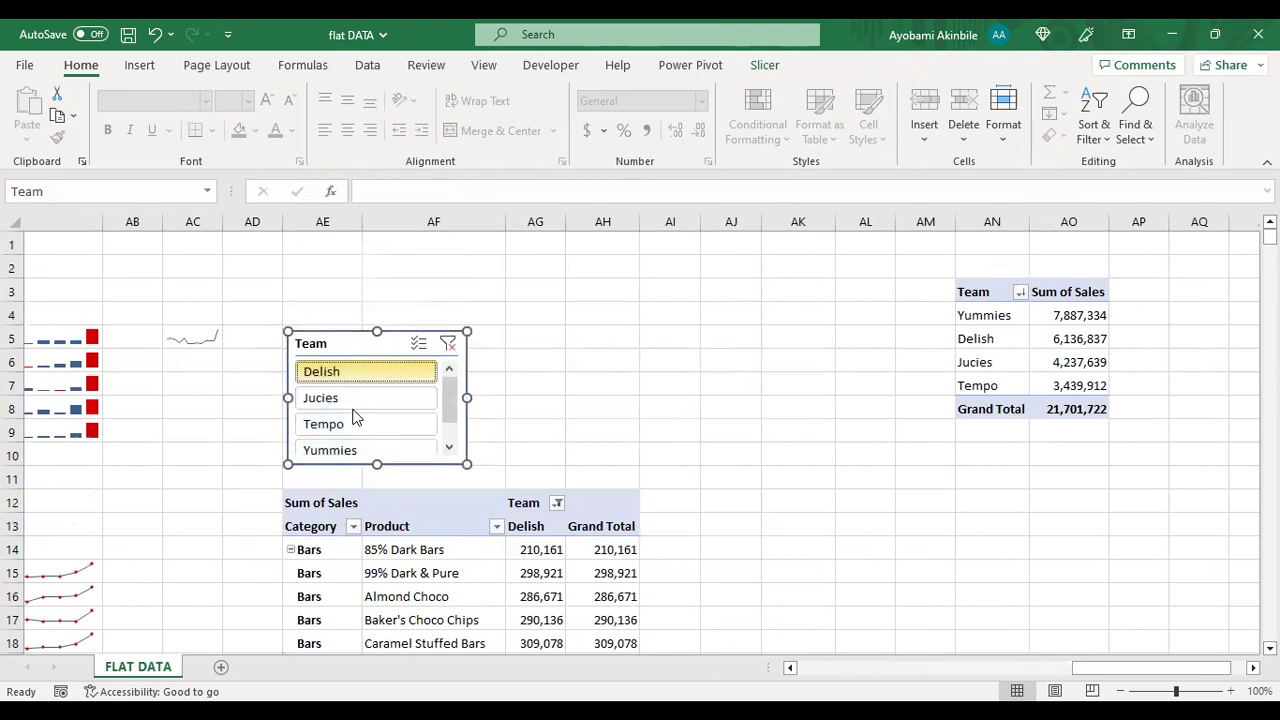
pyautogui.click(355, 409)
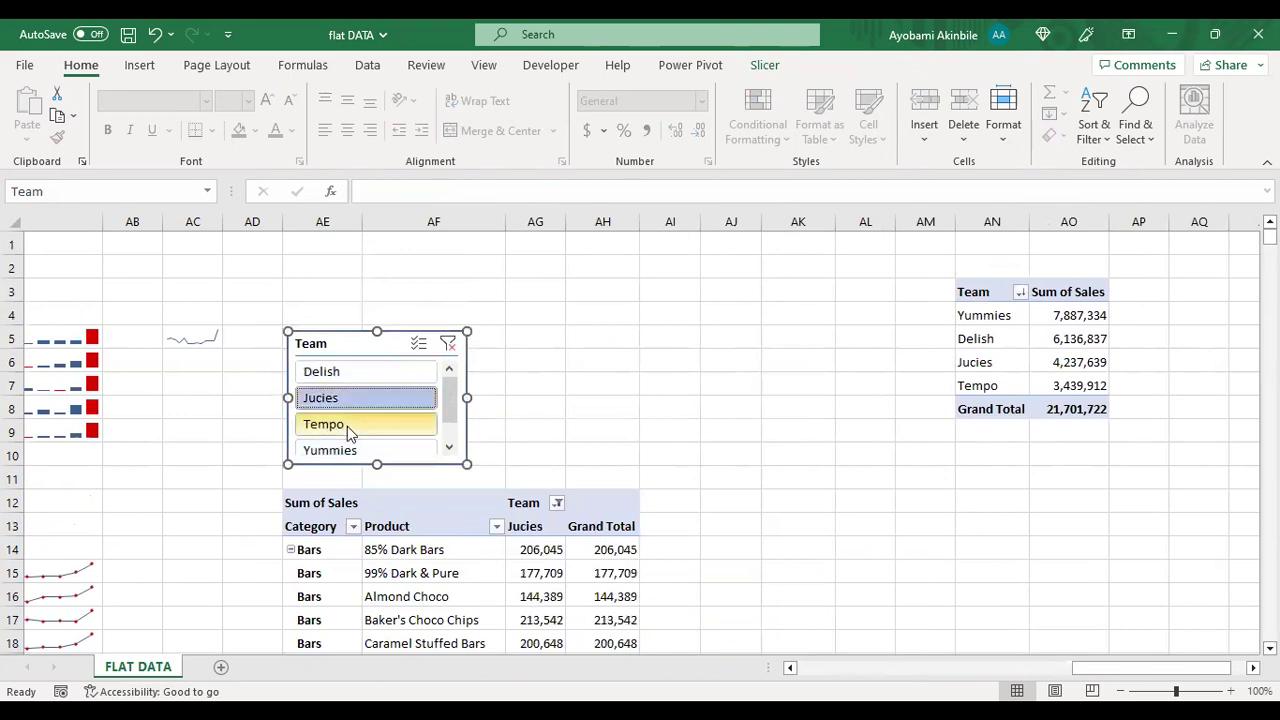
pyautogui.click(347, 426)
pyautogui.click(352, 452)
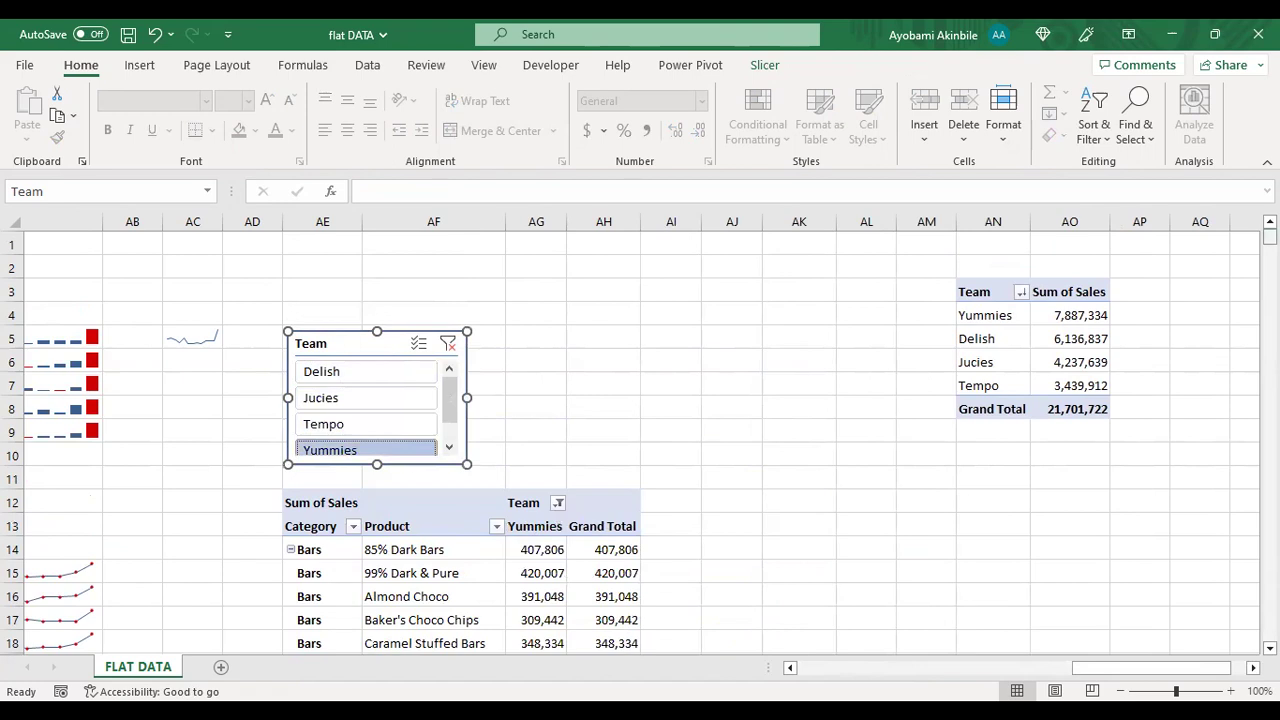
# Step: Lay out the Team slicer as one row of 4 columns, about 0.76" high and 3.73" wide, in a yellow slicer style
pyautogui.moveTo(1270, 237); pyautogui.dragTo(1270, 238)
pyautogui.scroll(-1, 559, 447)
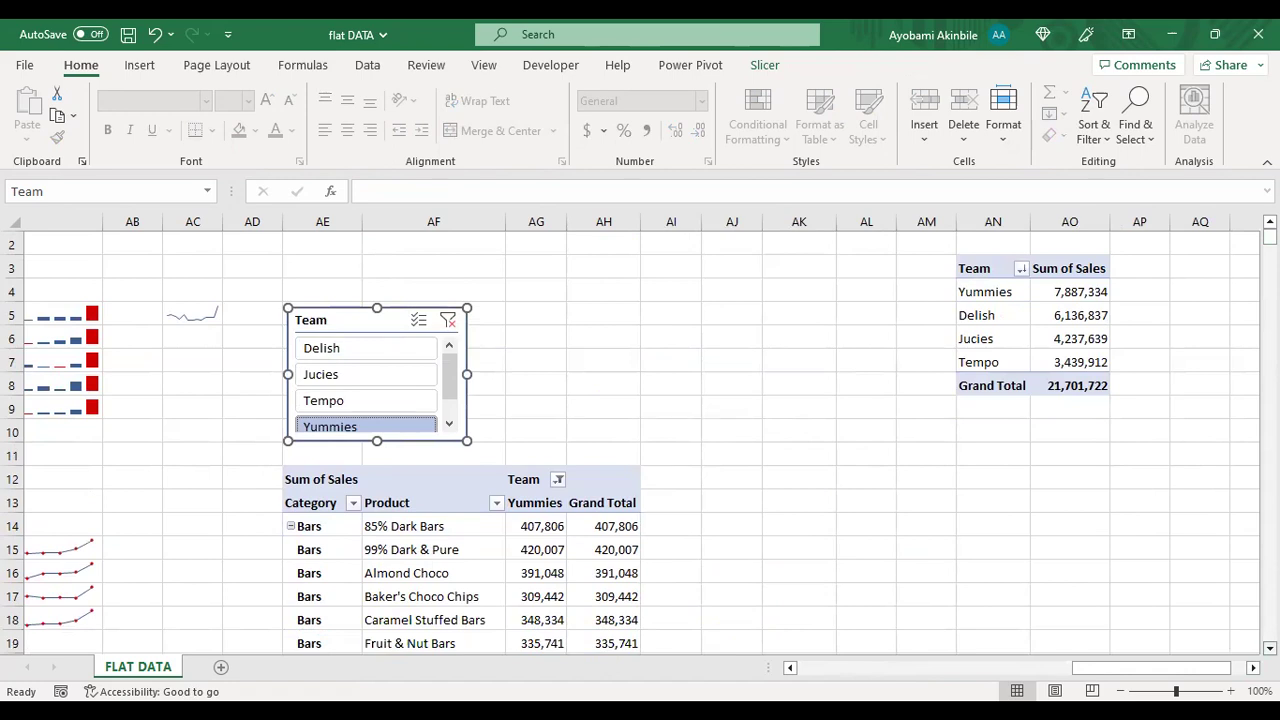
pyautogui.scroll(-1, 791, 529)
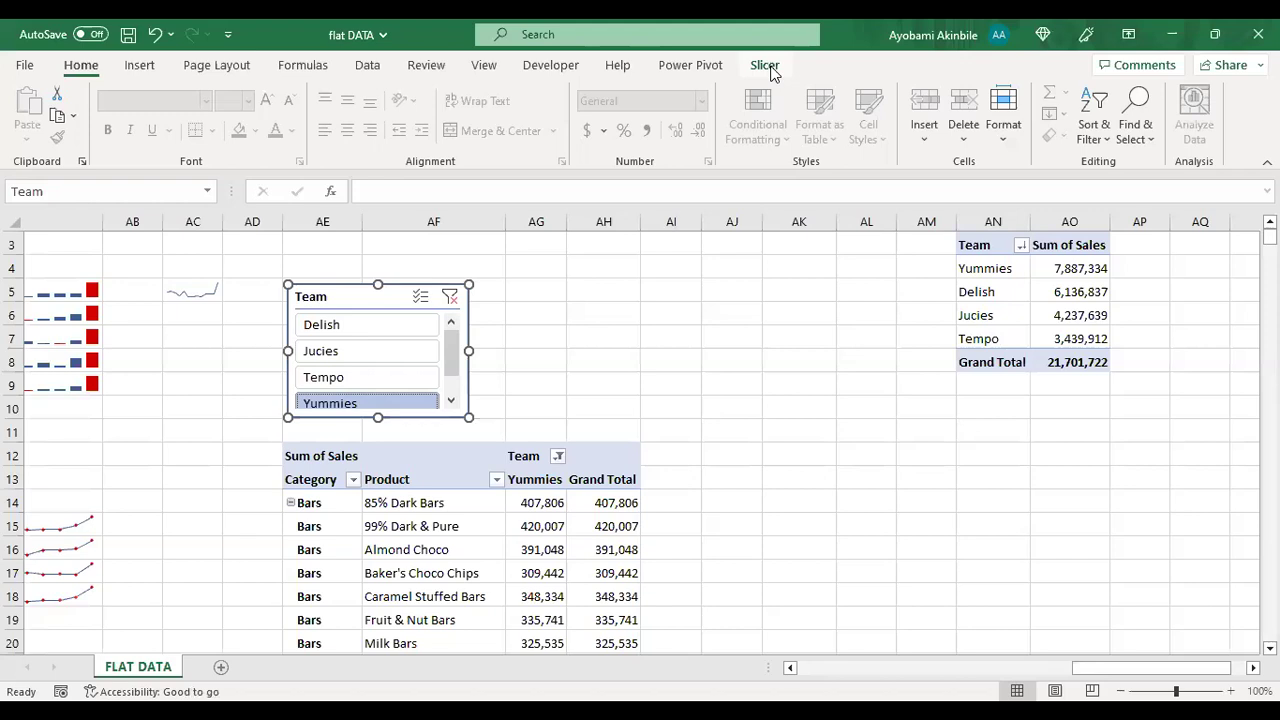
pyautogui.moveTo(383, 285); pyautogui.dragTo(383, 266)
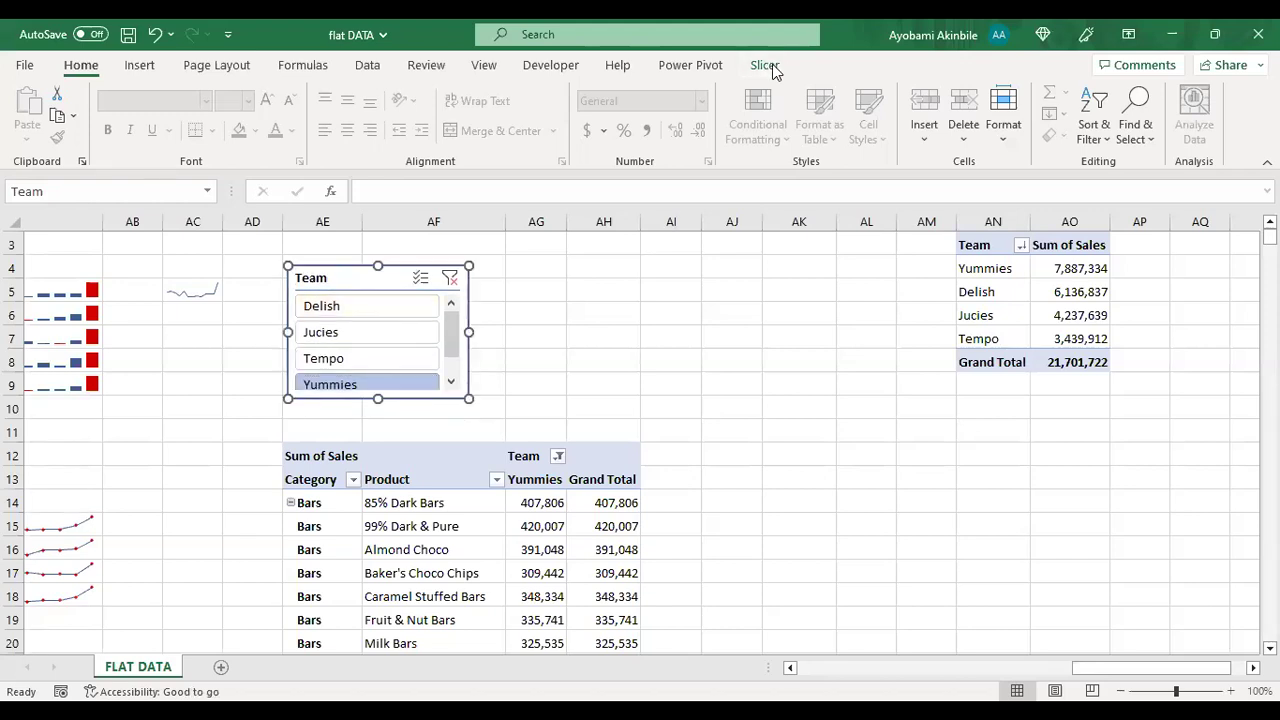
pyautogui.click(354, 286)
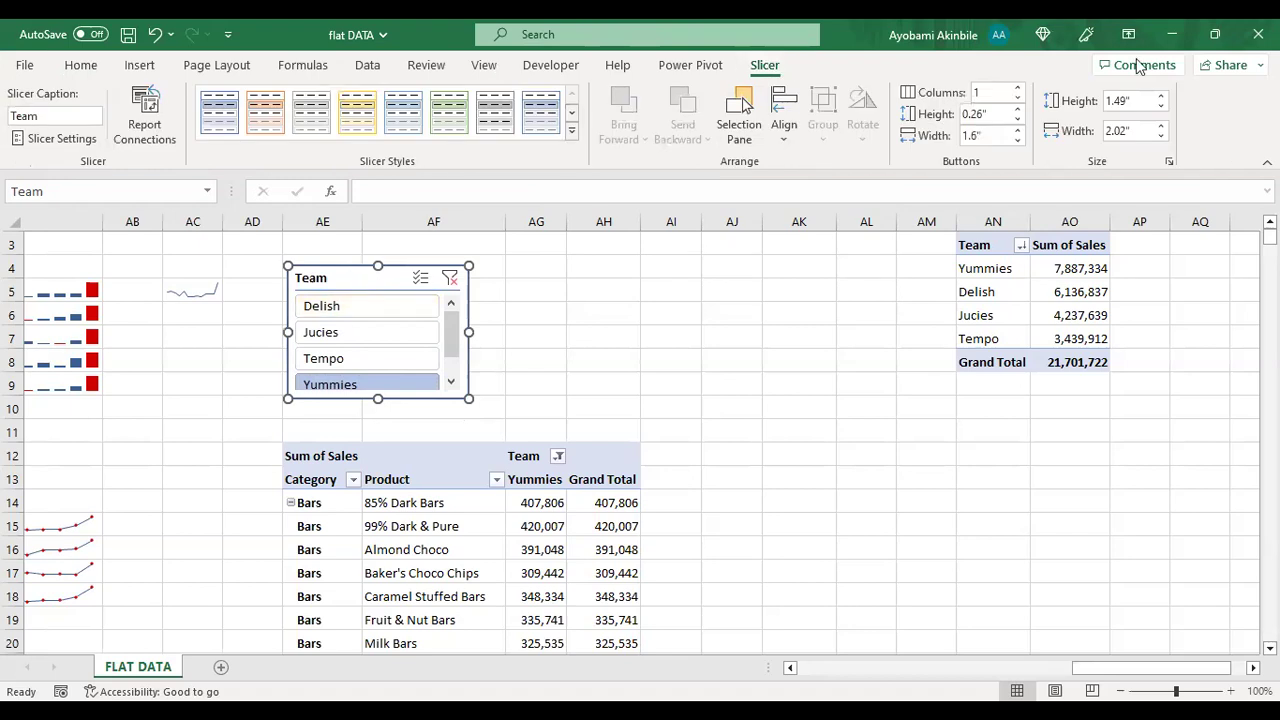
pyautogui.click(1018, 89)
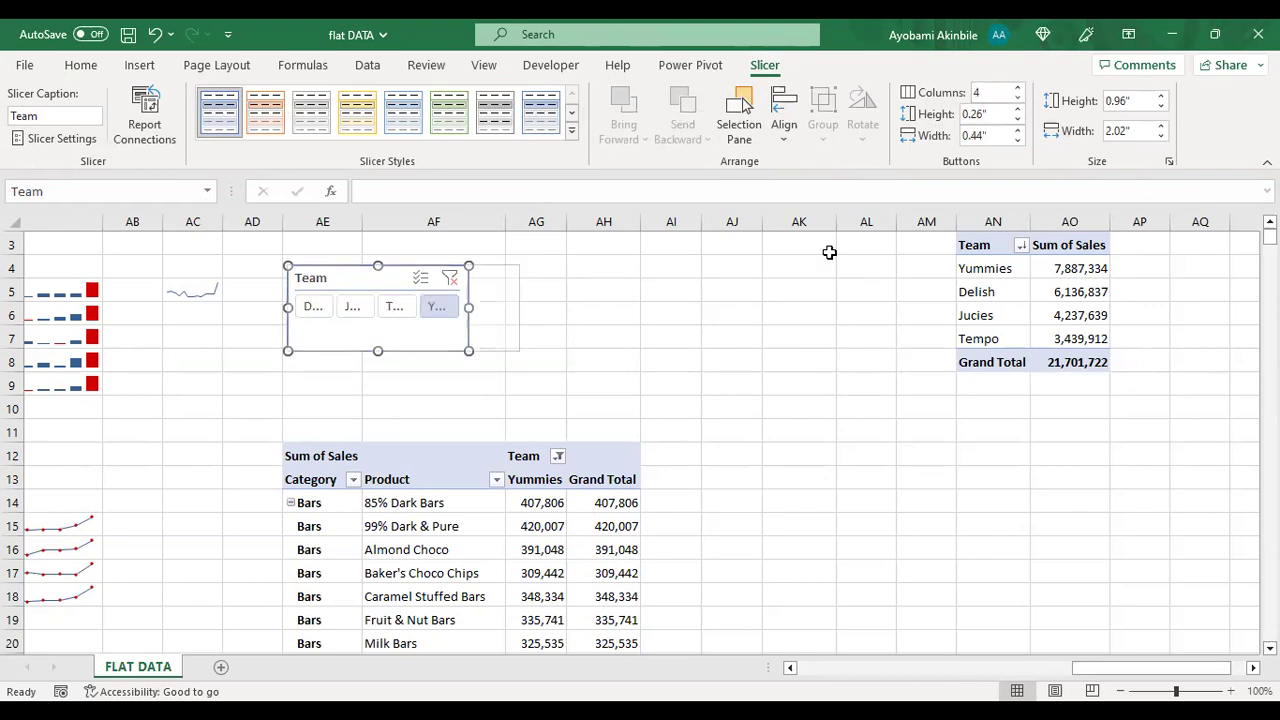
pyautogui.moveTo(468, 350); pyautogui.dragTo(622, 333)
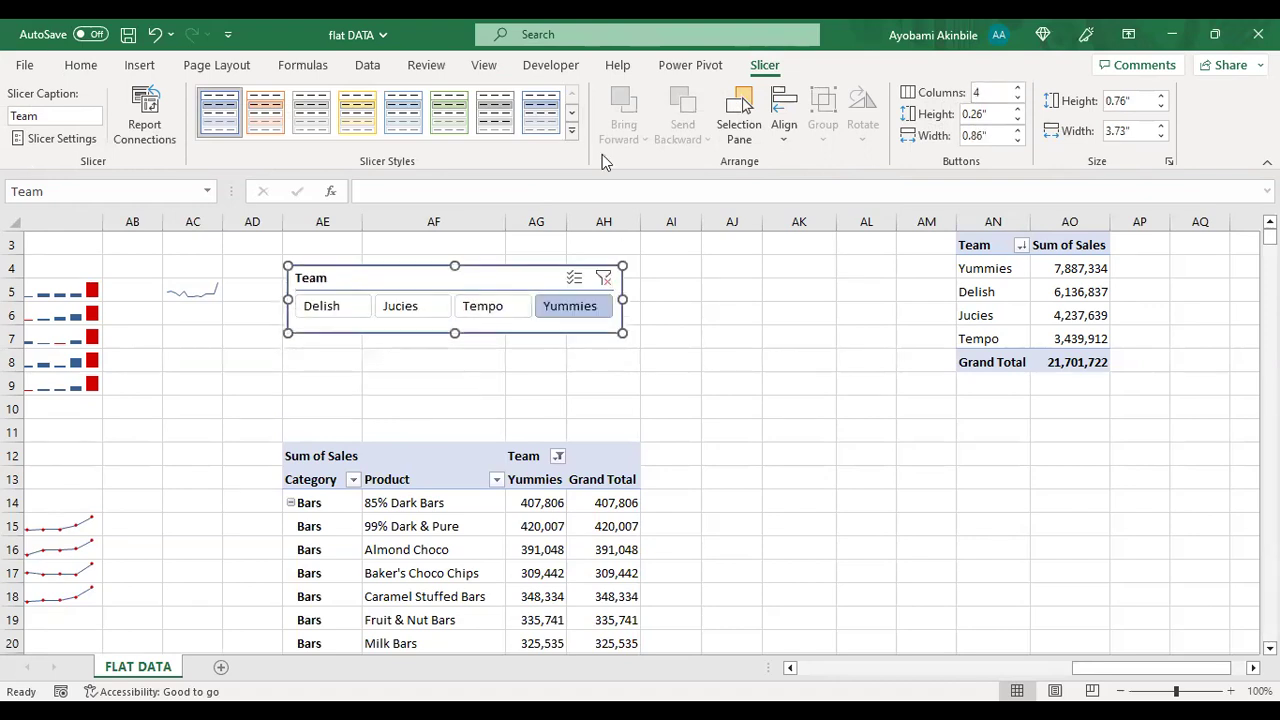
pyautogui.click(575, 137)
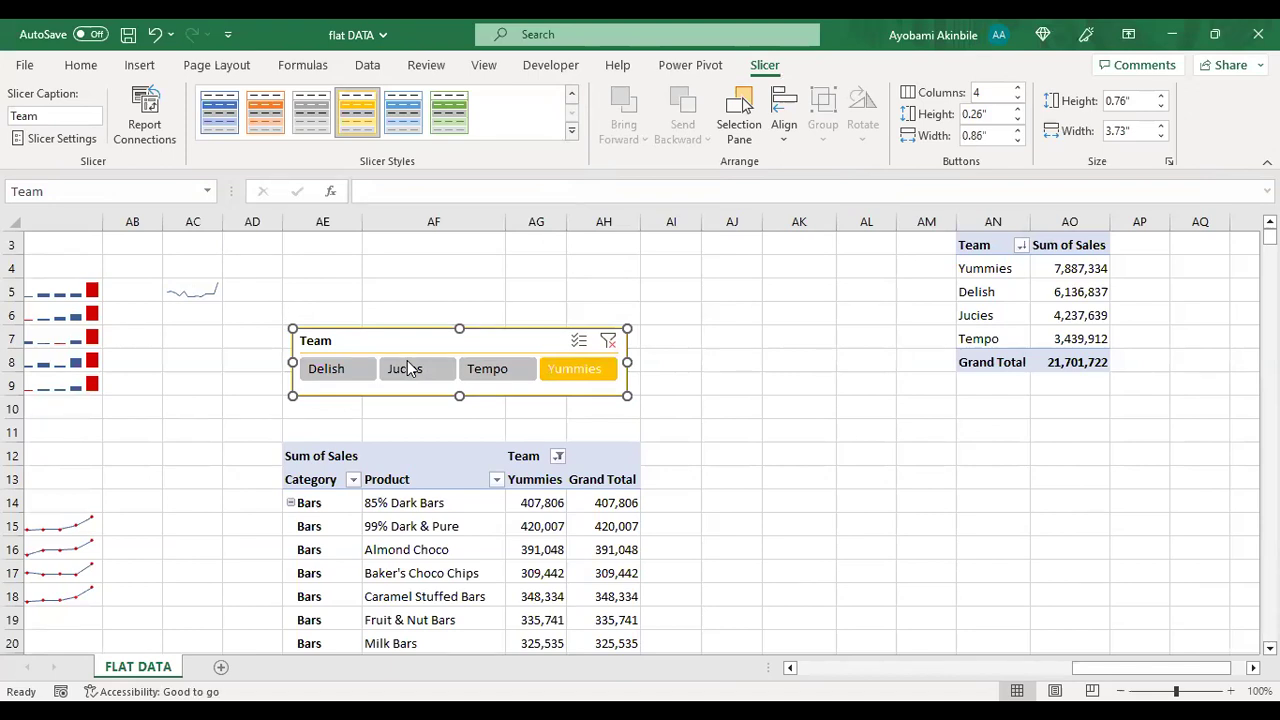
# Step: Filter the pivot table by Jucies, by Delish, by all four teams together and by Tempo, and clear the Team slicer's filter
pyautogui.click(408, 369)
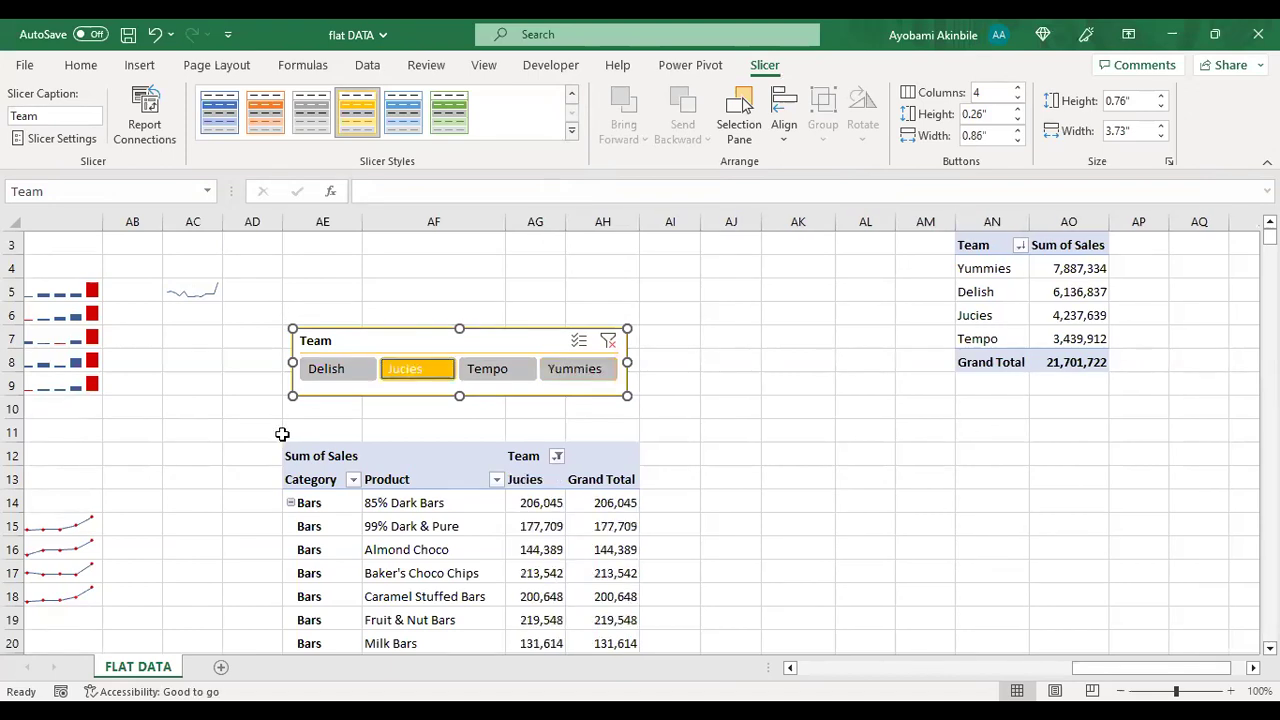
pyautogui.click(337, 376)
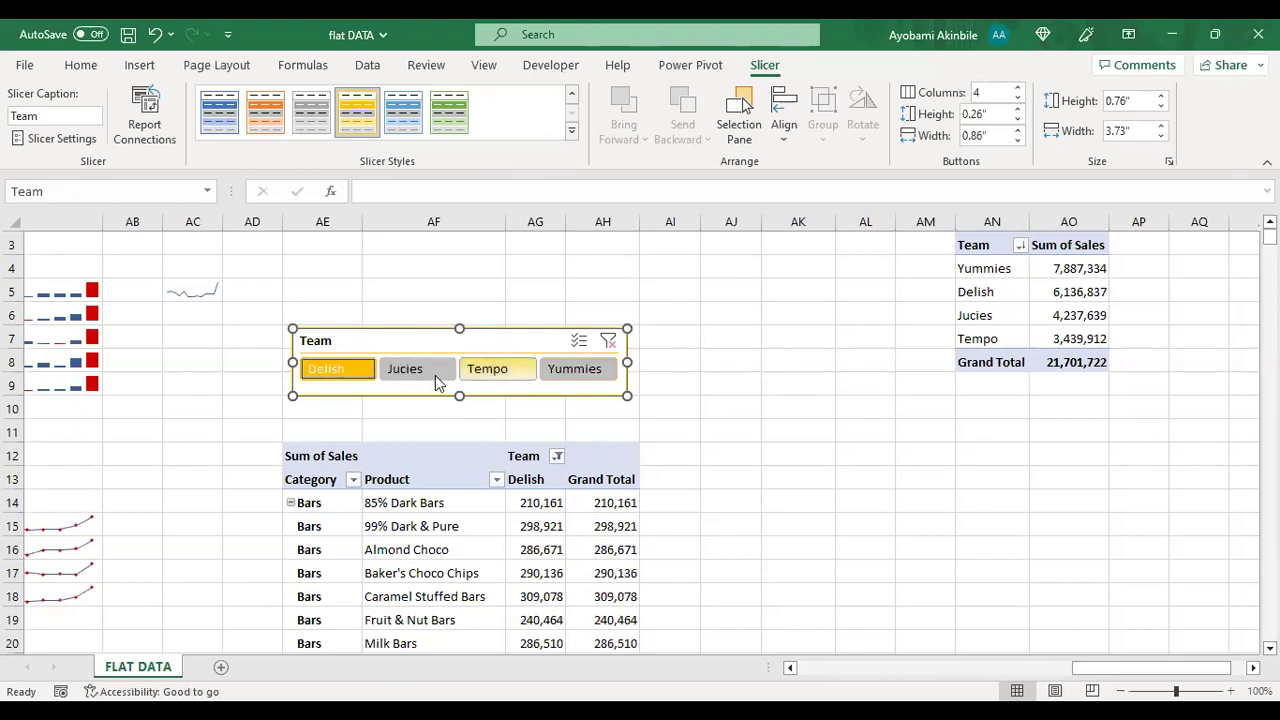
pyautogui.keyDown('ctrl'); pyautogui.click(435, 371); pyautogui.keyUp('ctrl')
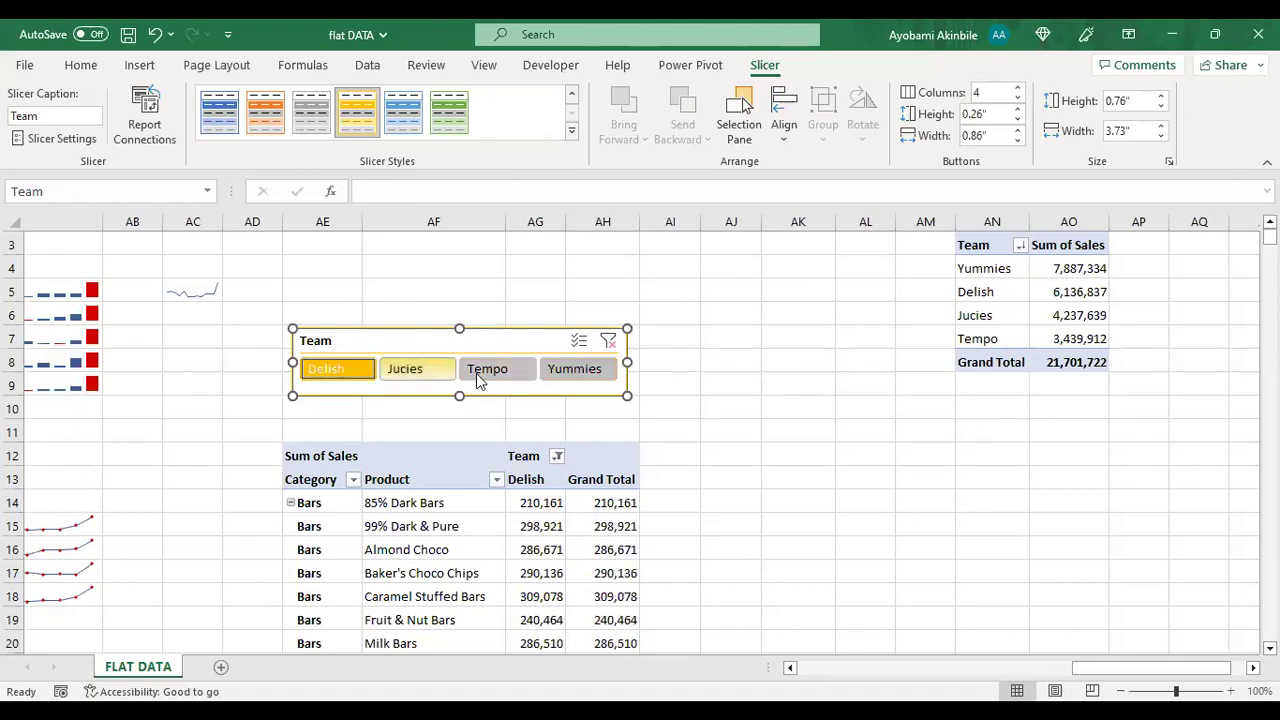
pyautogui.keyDown('ctrl'); pyautogui.click(590, 372); pyautogui.keyUp('ctrl')
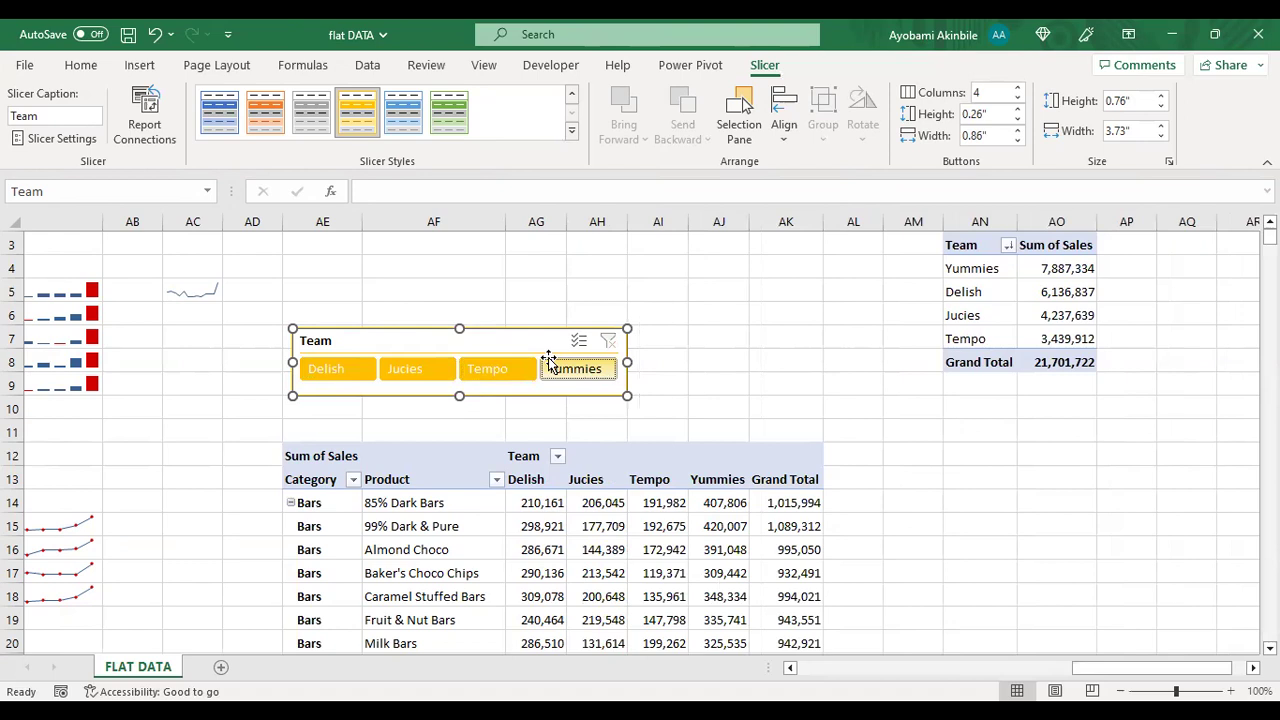
pyautogui.click(474, 379)
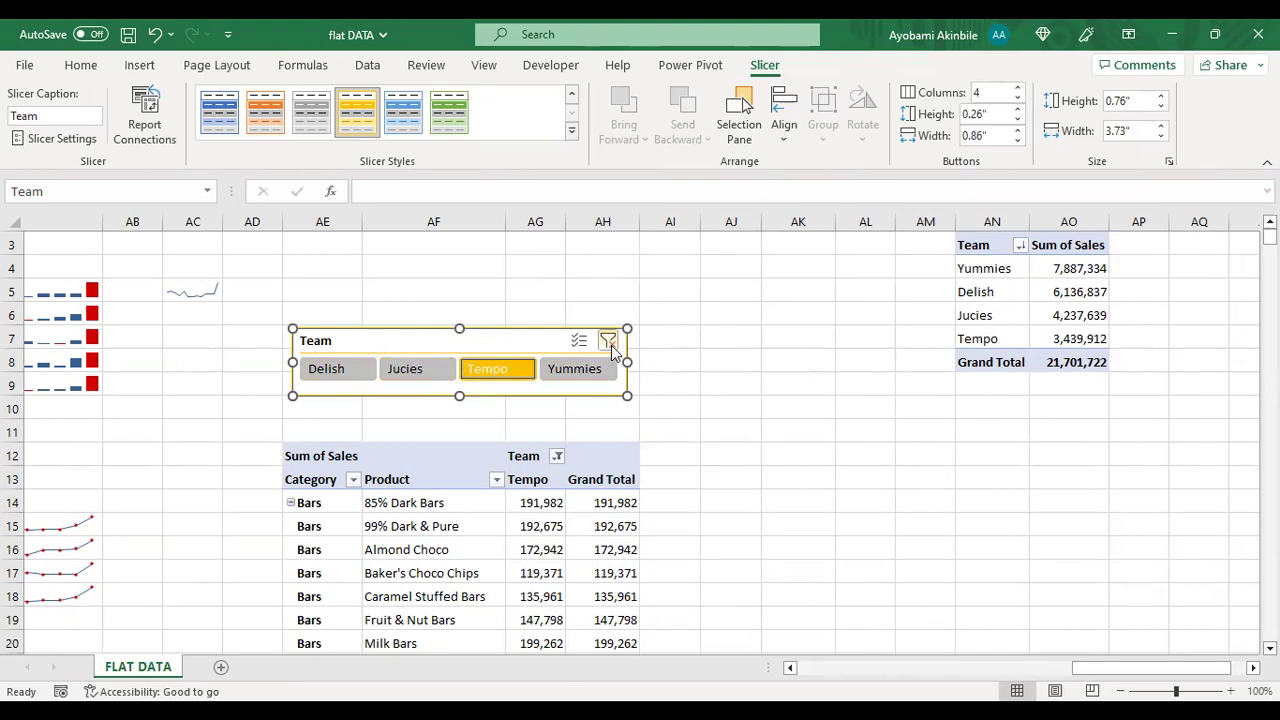
pyautogui.click(609, 341)
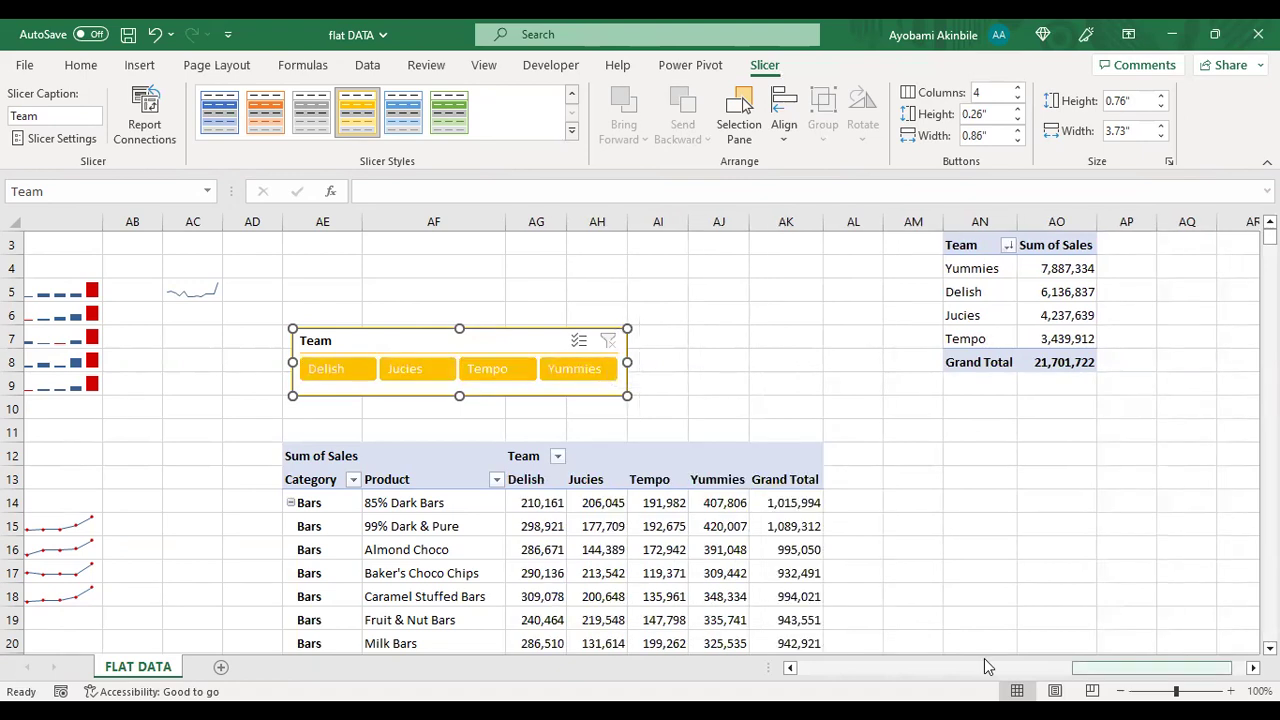
pyautogui.hscroll(-3, 984, 658)
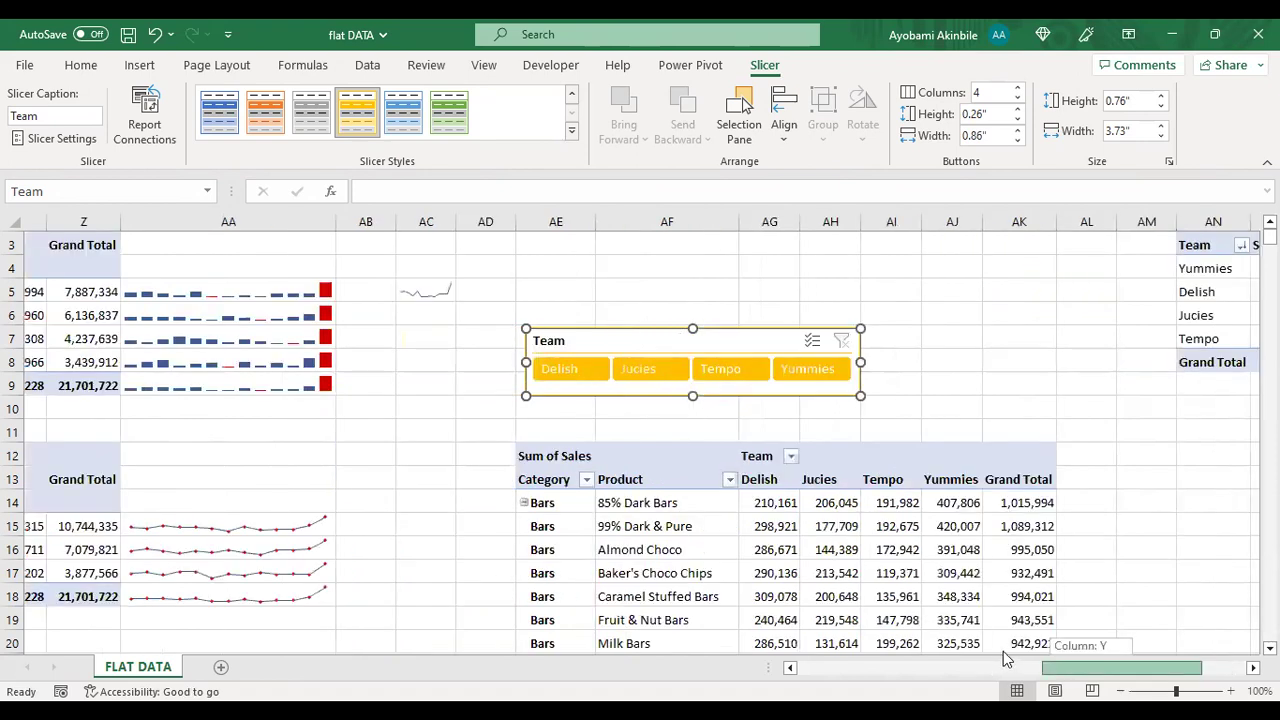
pyautogui.hscroll(-5, 1007, 657)
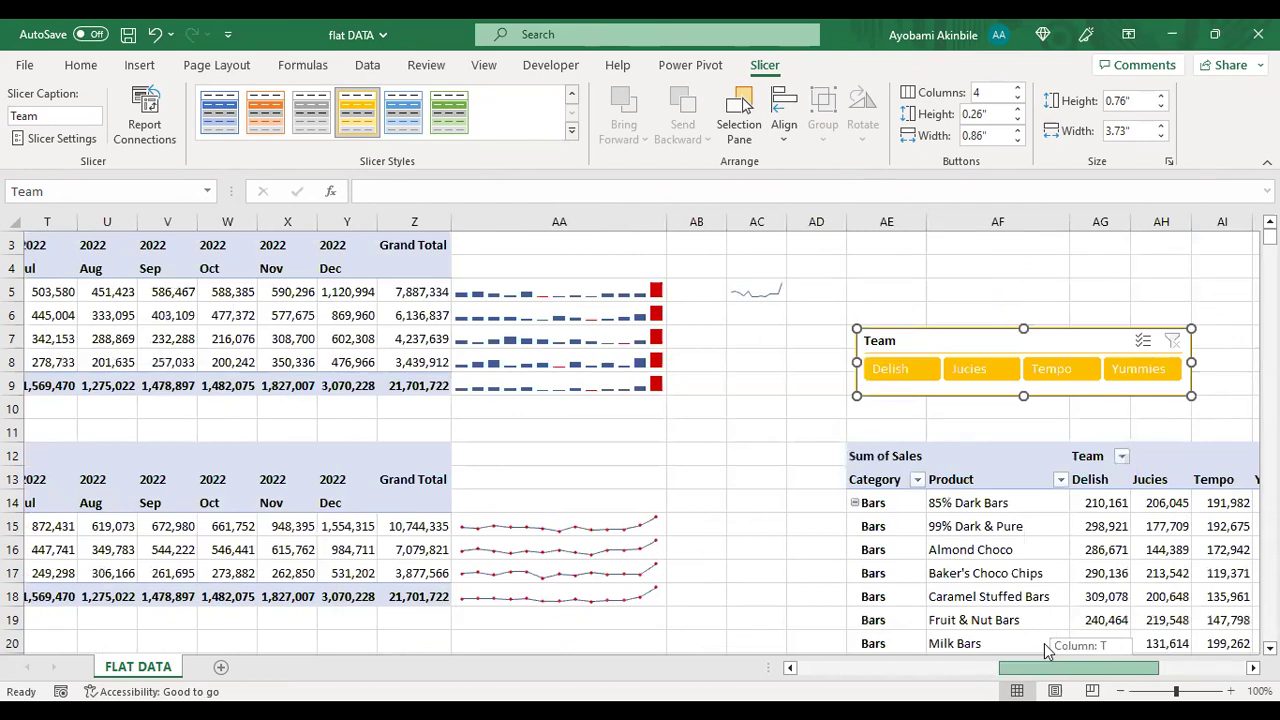
pyautogui.hscroll(-3, 1047, 650)
pyautogui.hscroll(6, 1047, 650)
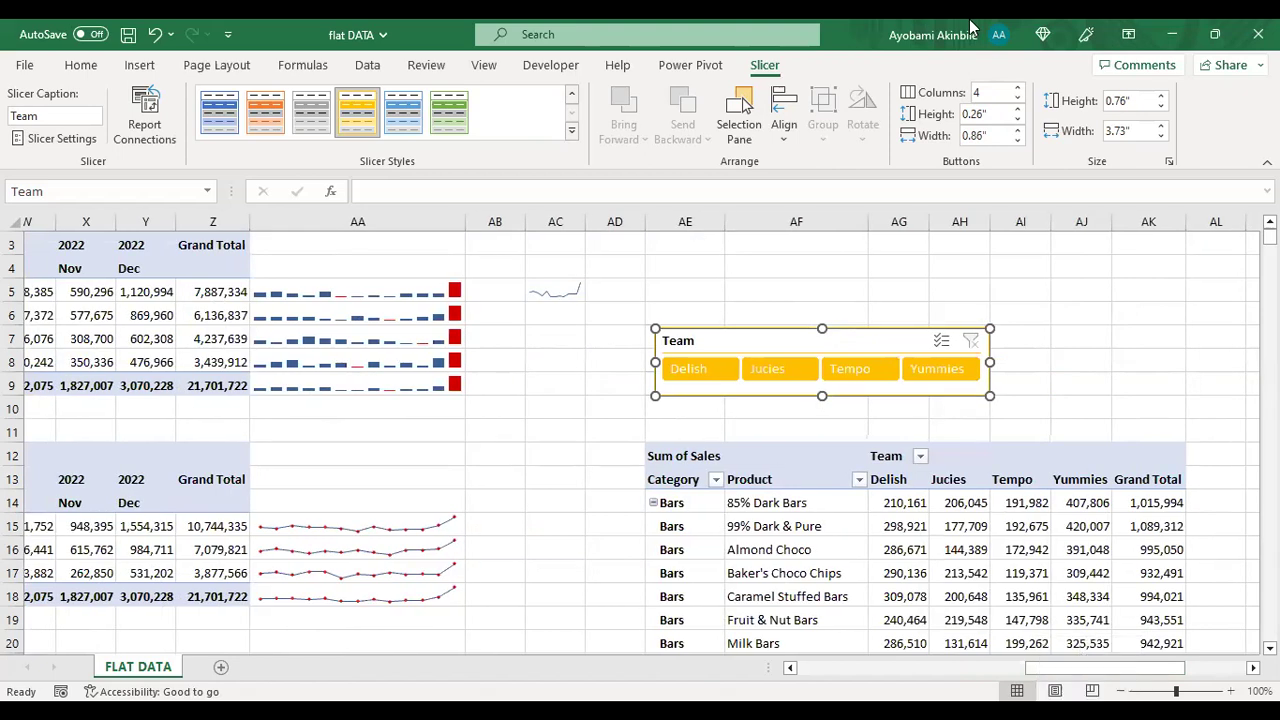
pyautogui.press('Escape')
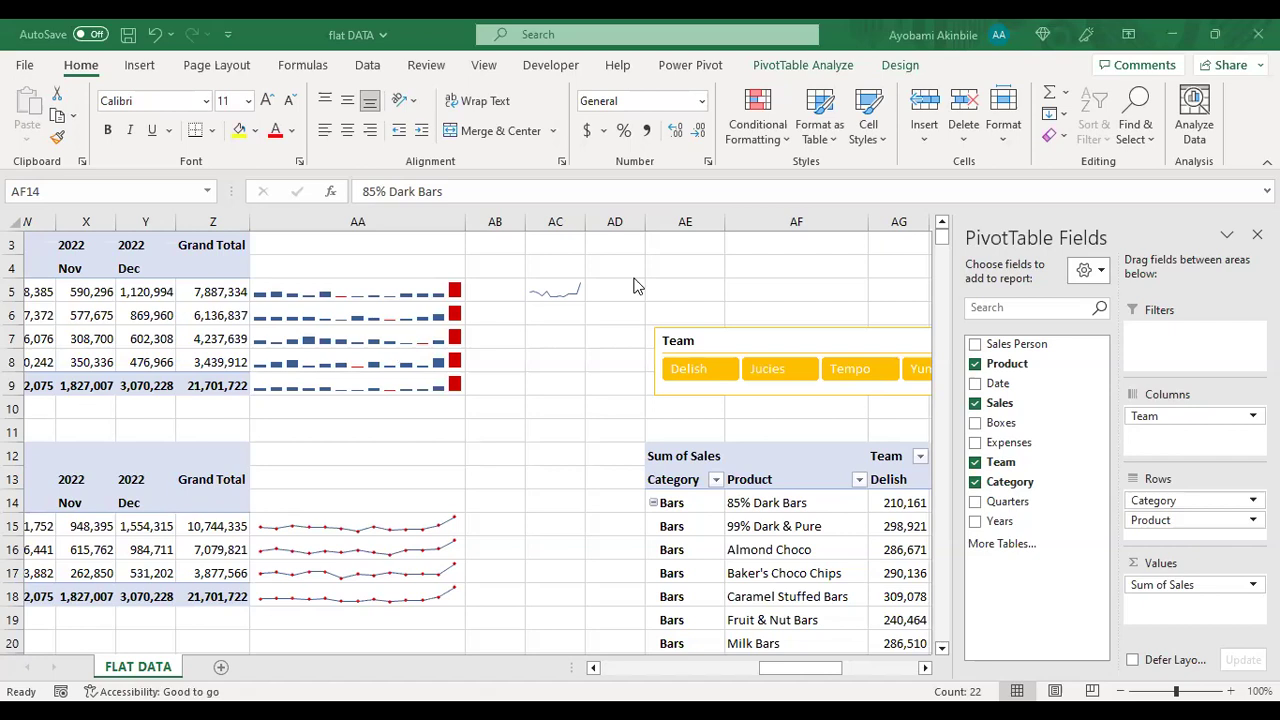
# Step: Move the Team slicer slightly so it lines up with the start of the Category and Product pivot table
pyautogui.click(604, 289)
pyautogui.press('Left')
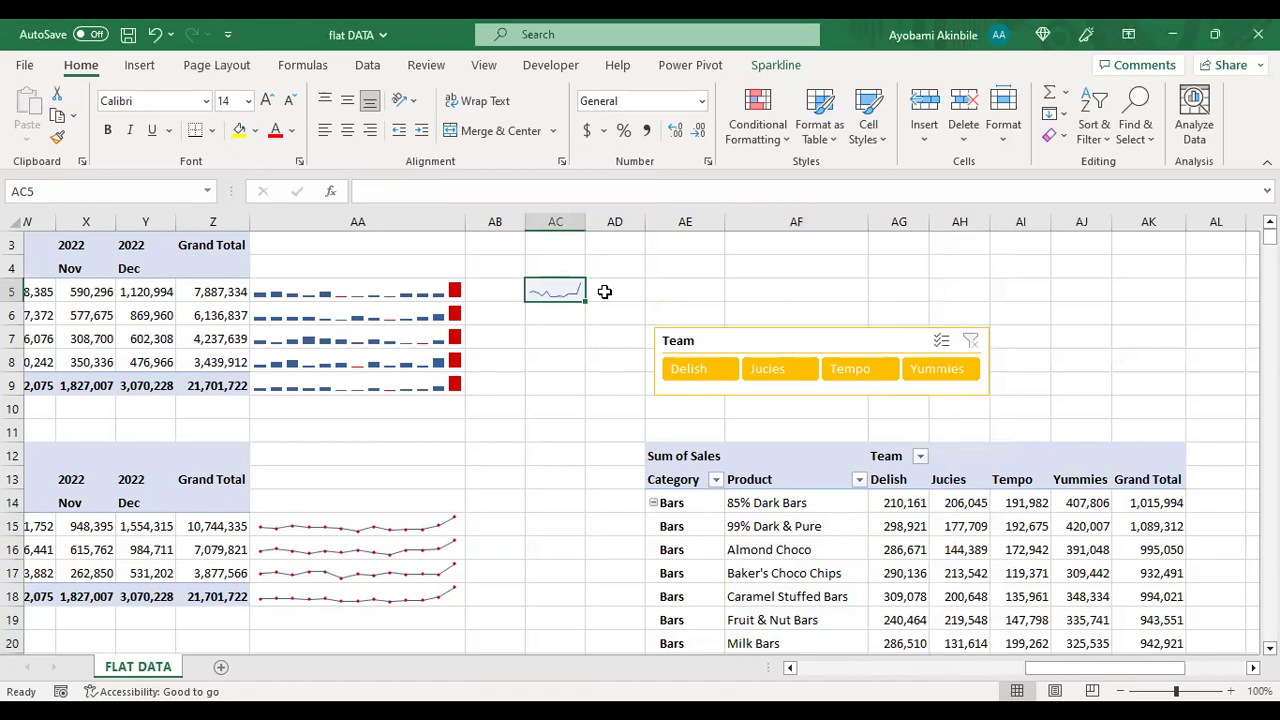
pyautogui.doubleClick(567, 293)
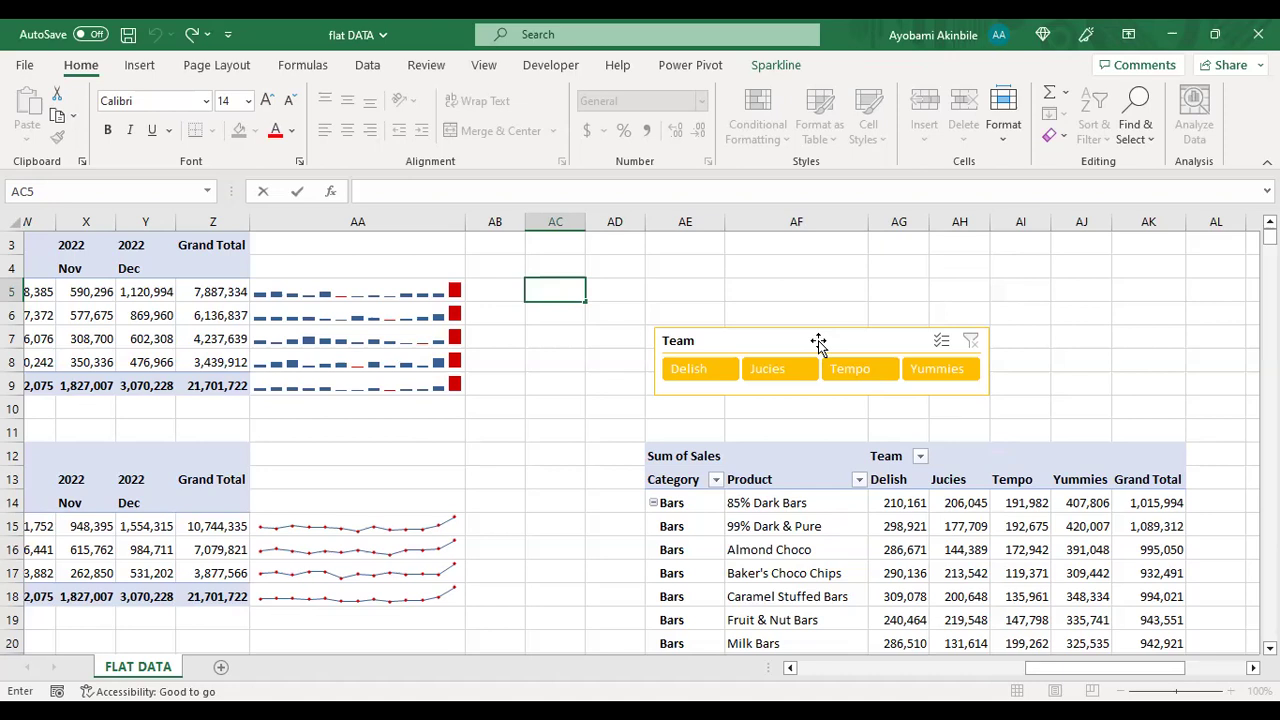
pyautogui.moveTo(818, 342); pyautogui.dragTo(811, 332)
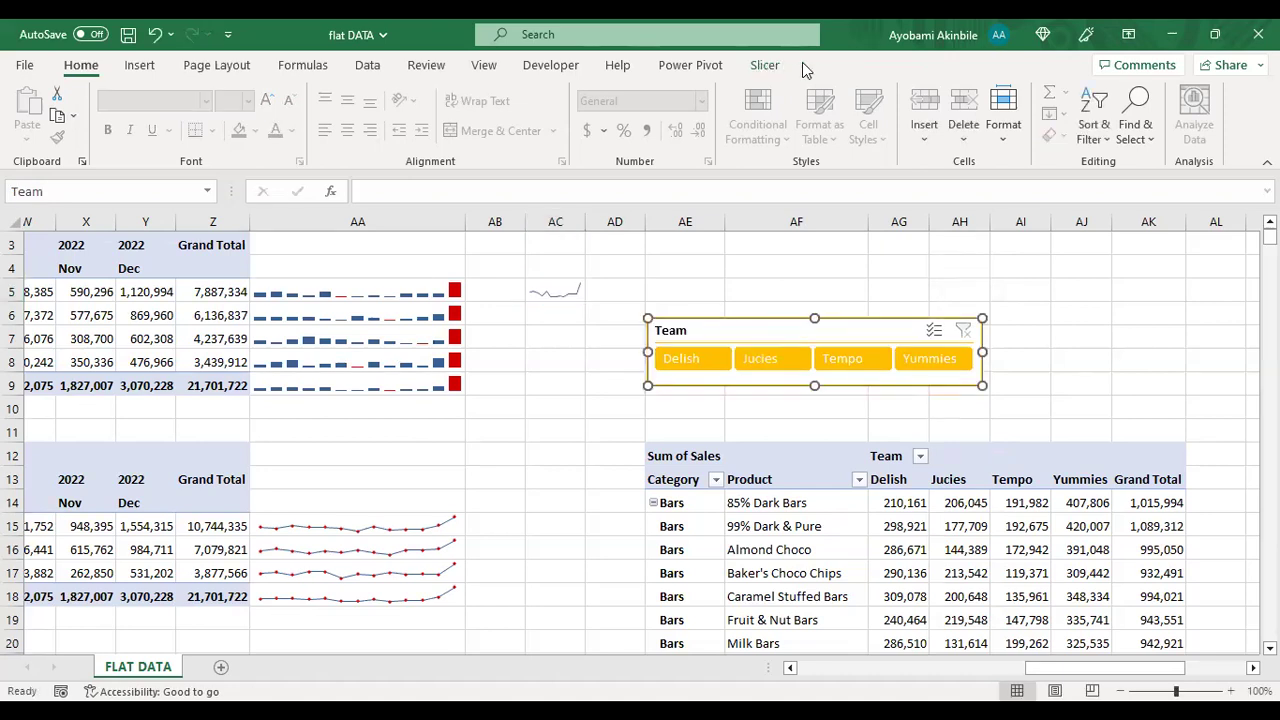
# Step: Look over the pivot tables on the FLAT DATA sheet, from the team totals to the monthly team and category tables
pyautogui.click(785, 485)
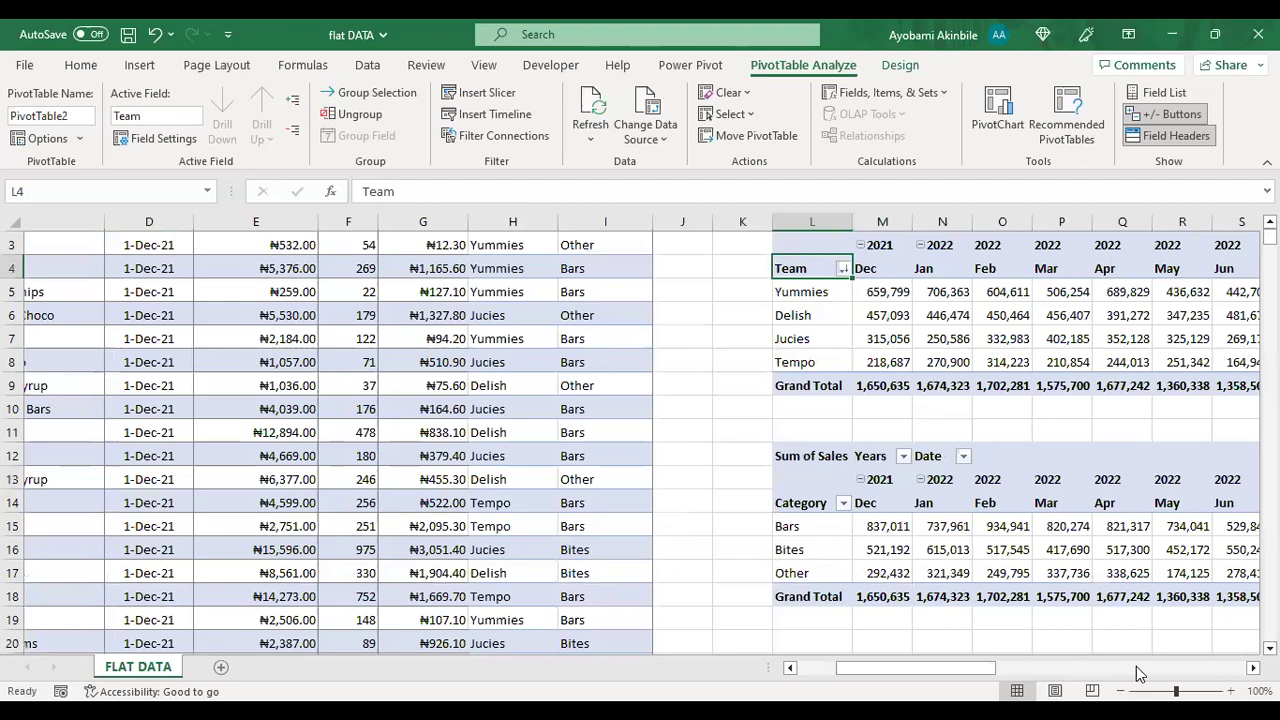
pyautogui.click(812, 479)
pyautogui.moveTo(900, 668); pyautogui.dragTo(1158, 668)
pyautogui.click(868, 245)
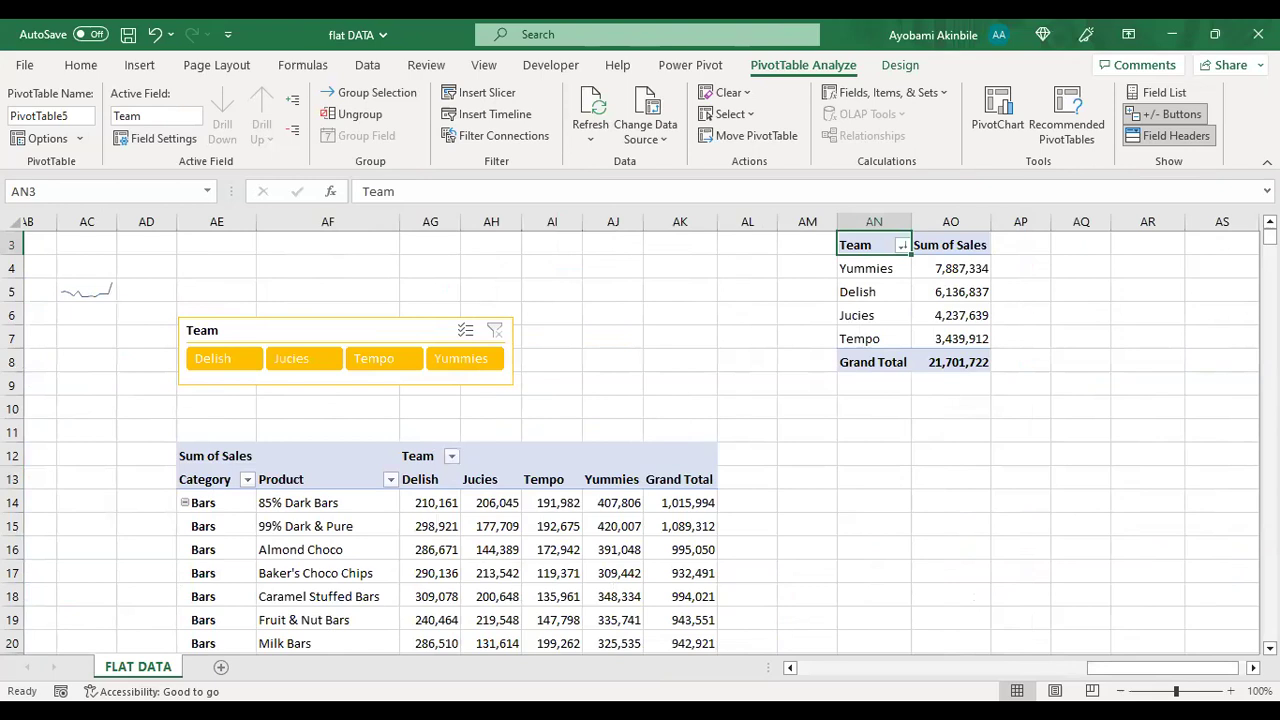
pyautogui.moveTo(1163, 668); pyautogui.dragTo(1110, 668)
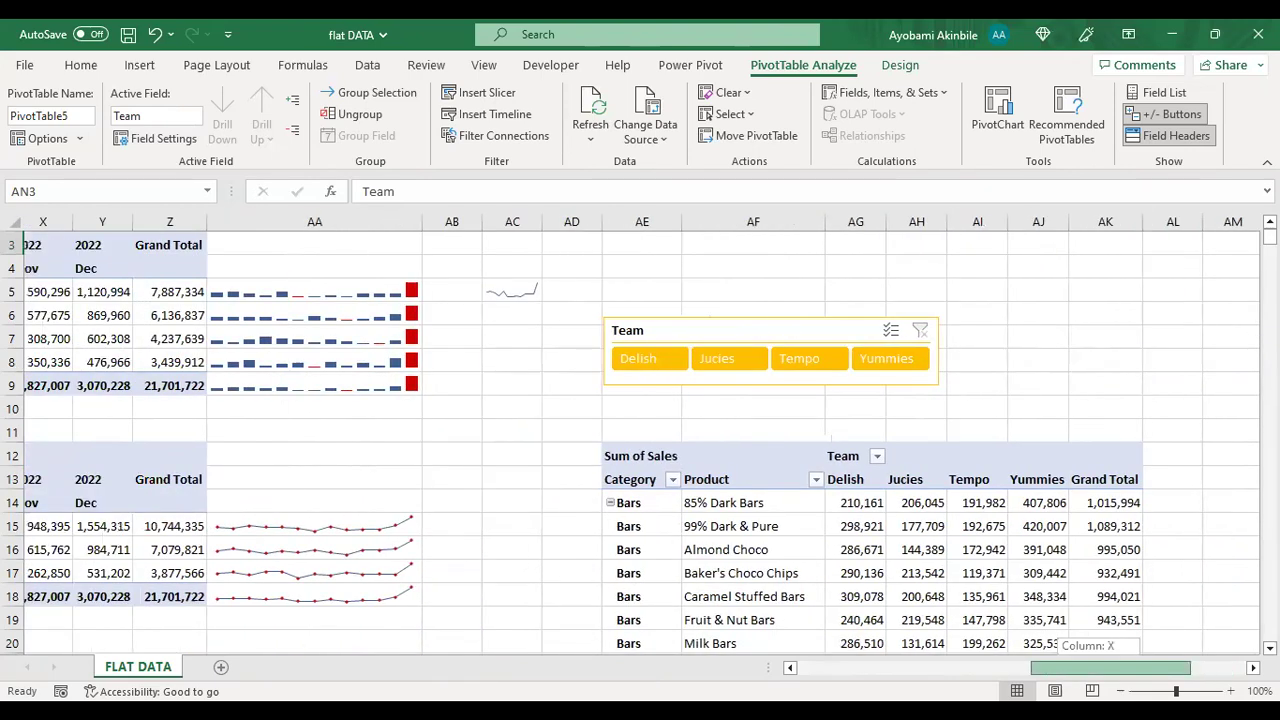
pyautogui.moveTo(1110, 668); pyautogui.dragTo(980, 668)
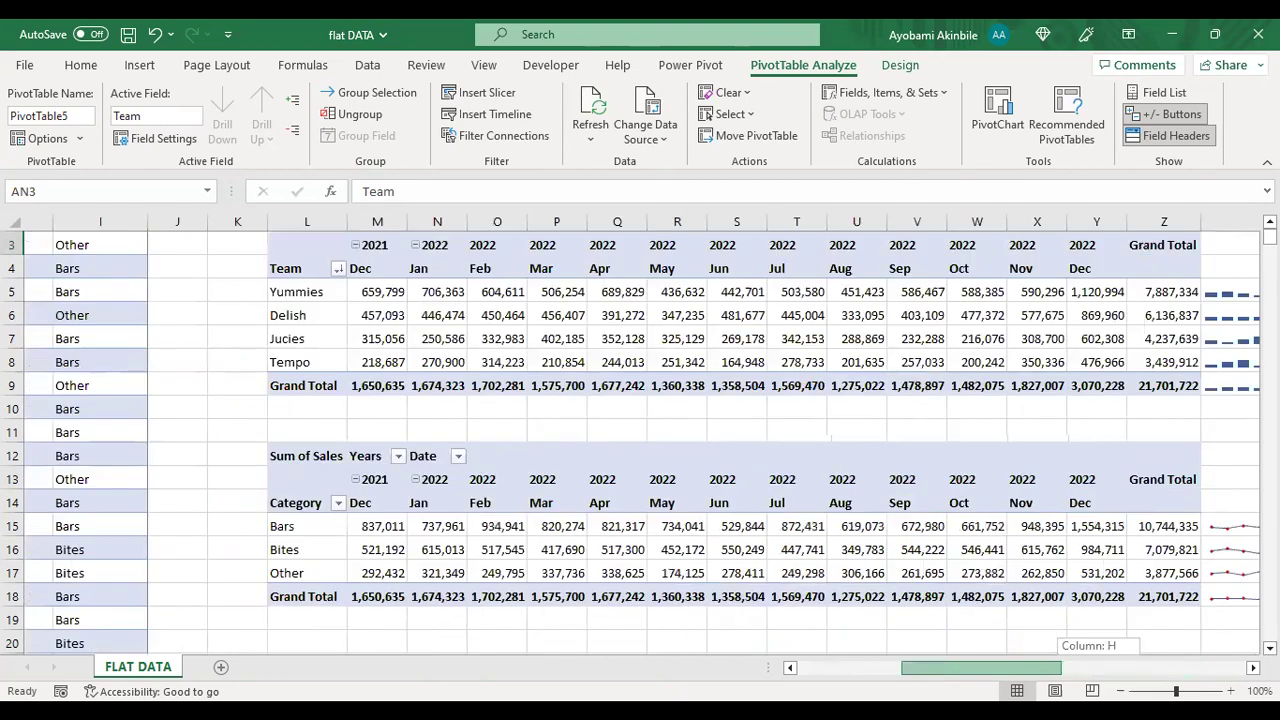
pyautogui.moveTo(980, 668); pyautogui.dragTo(992, 668)
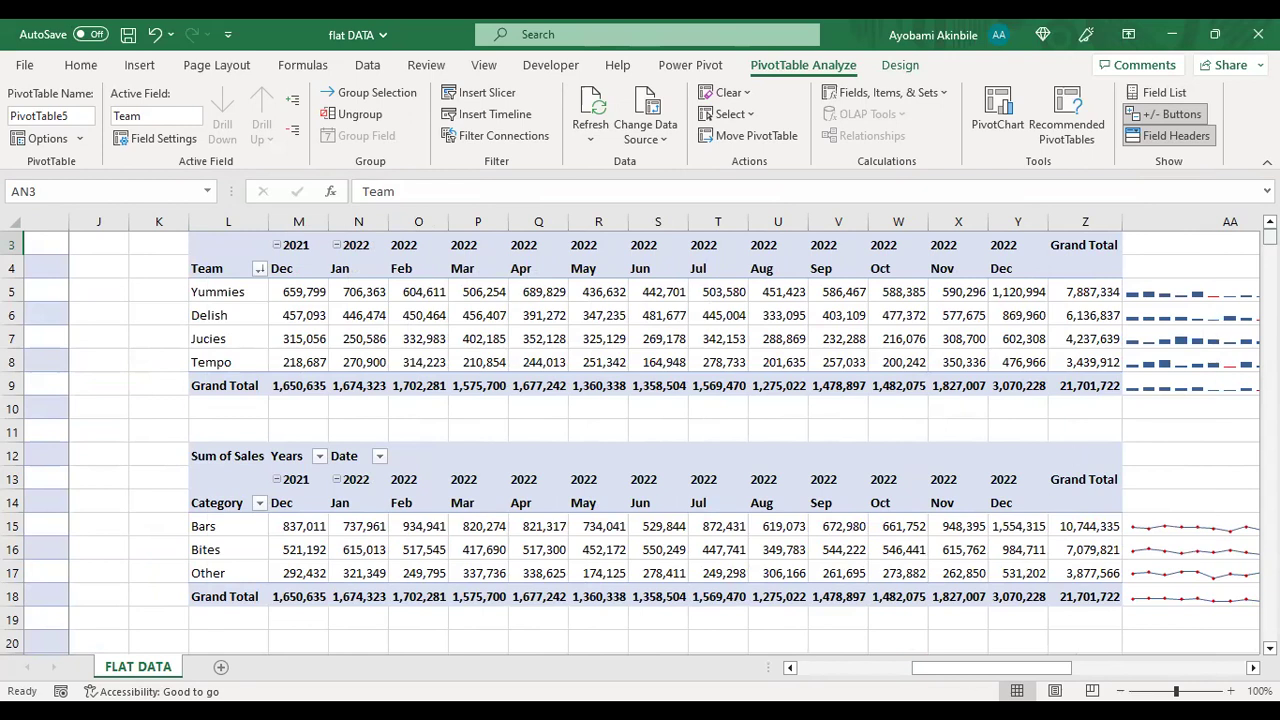
pyautogui.moveTo(1269, 238); pyautogui.dragTo(1269, 232)
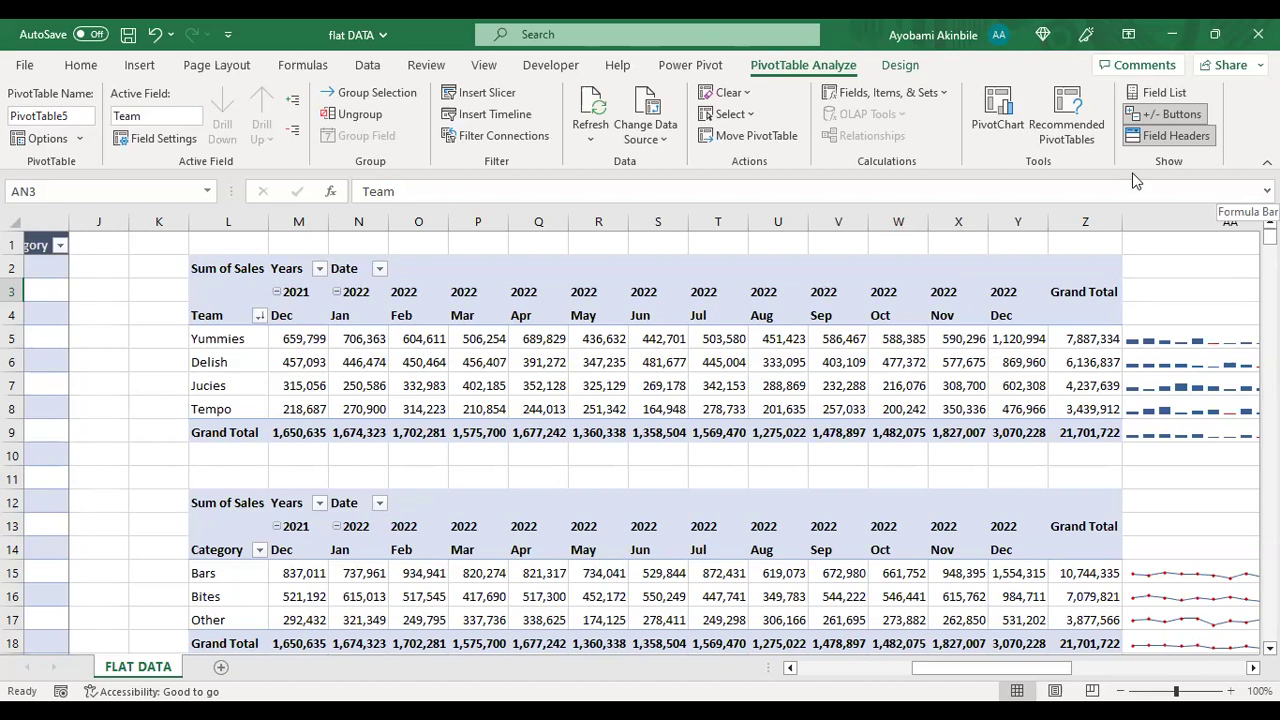
# Step: Rename the pivot table of monthly sales by team as Pivot_Team_Period
pyautogui.click(435, 266)
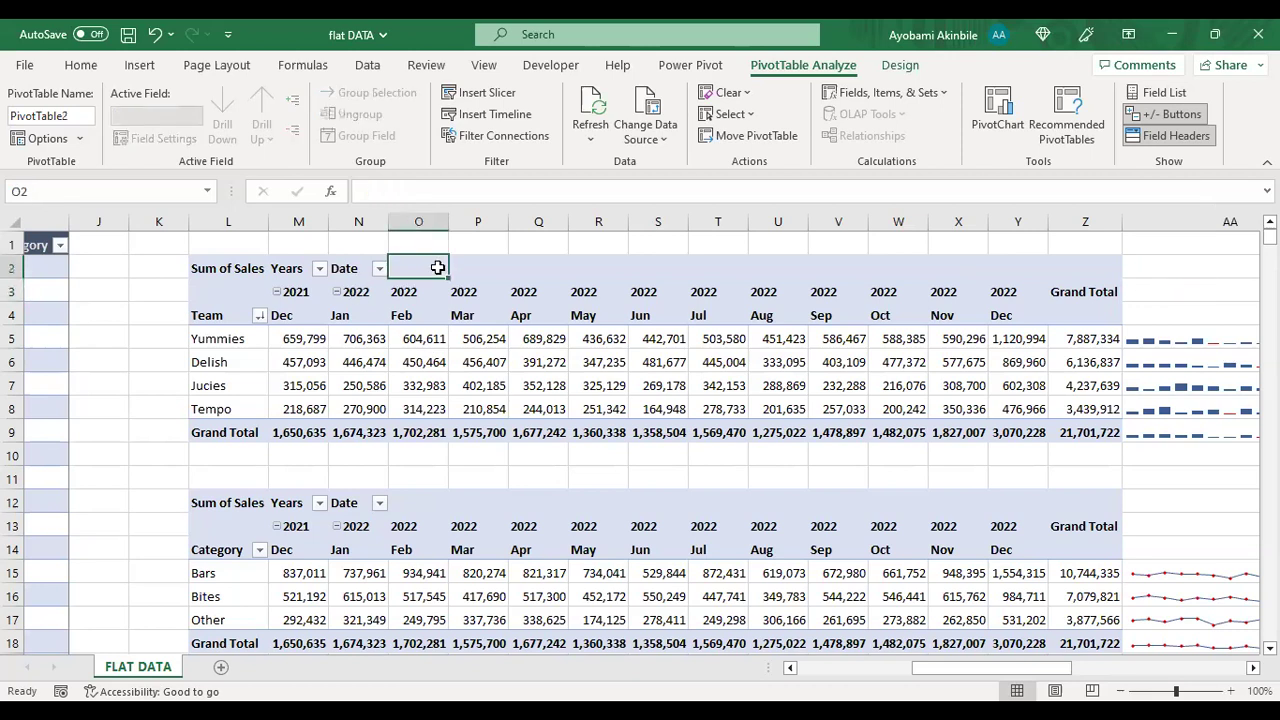
pyautogui.click(12, 116)
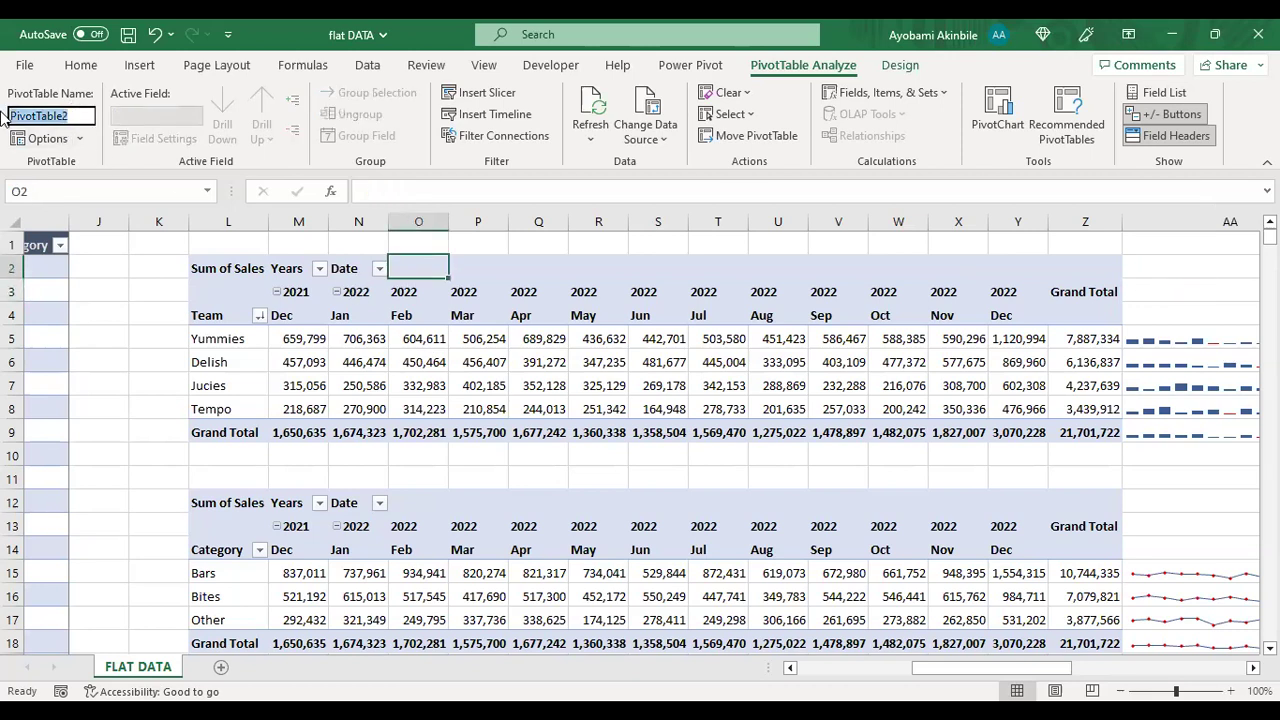
pyautogui.click(117, 120)
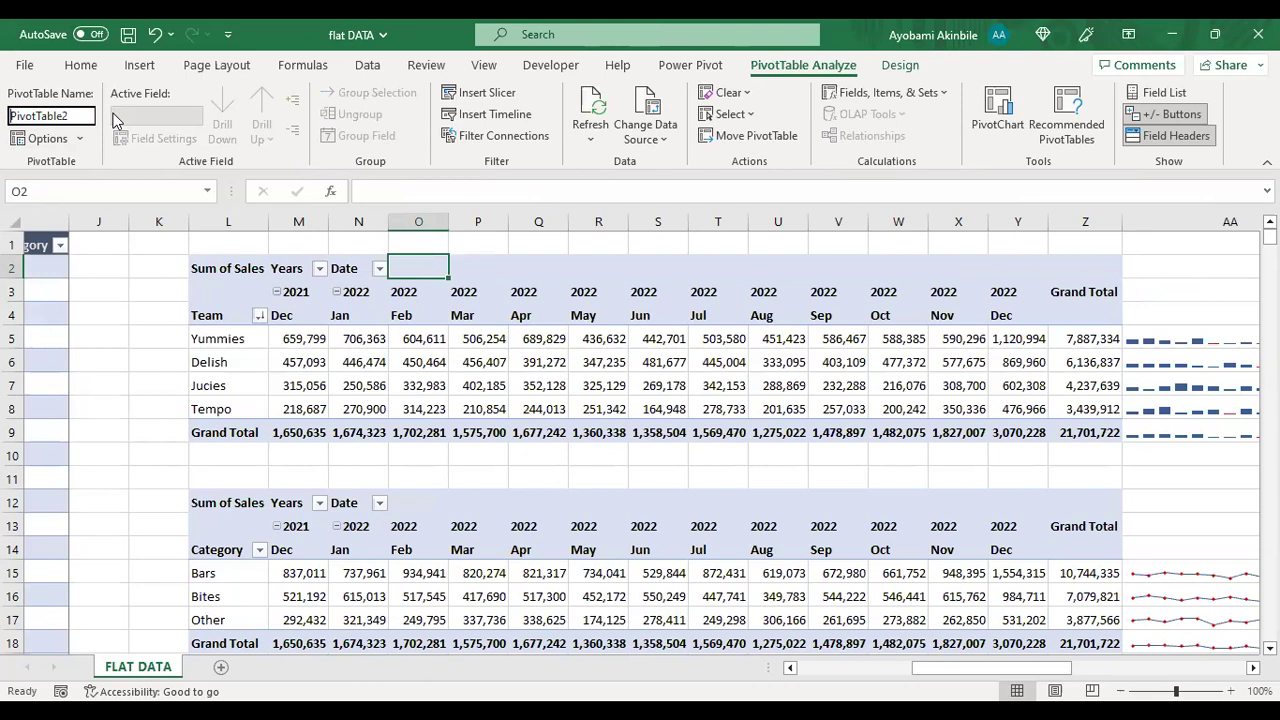
pyautogui.hotkey('ctrl', 'a')
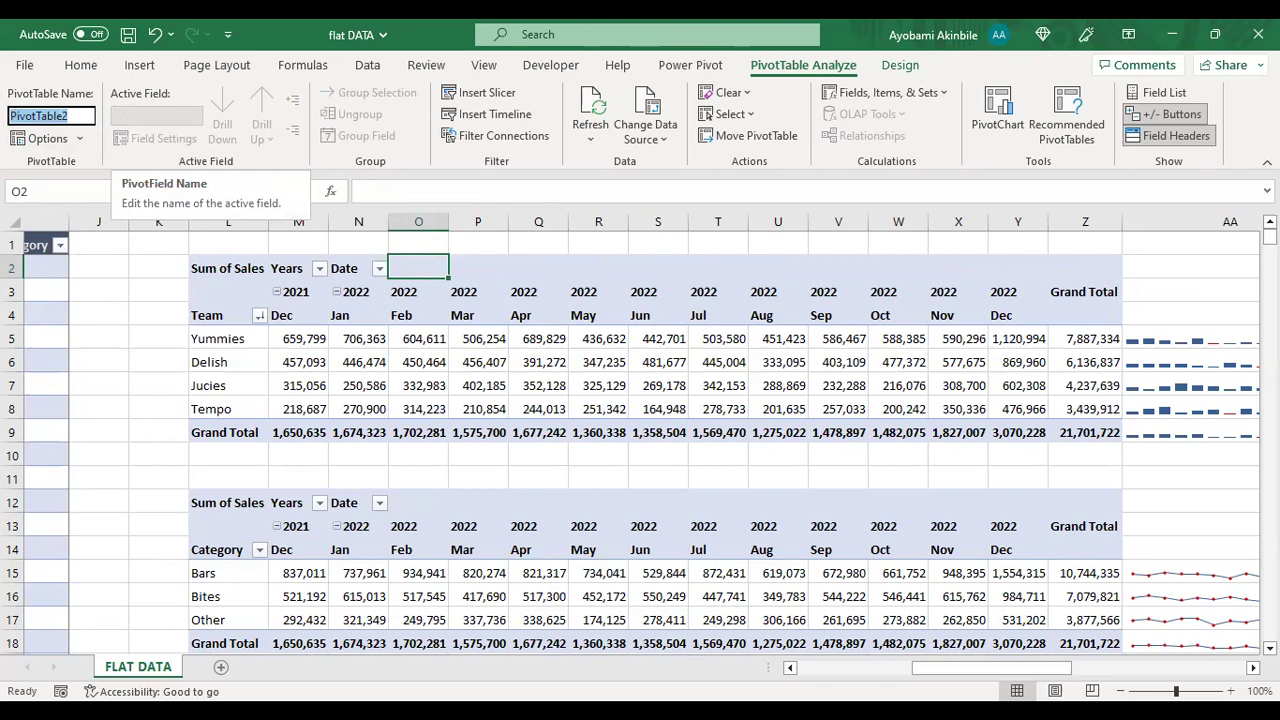
pyautogui.write('Pivot')
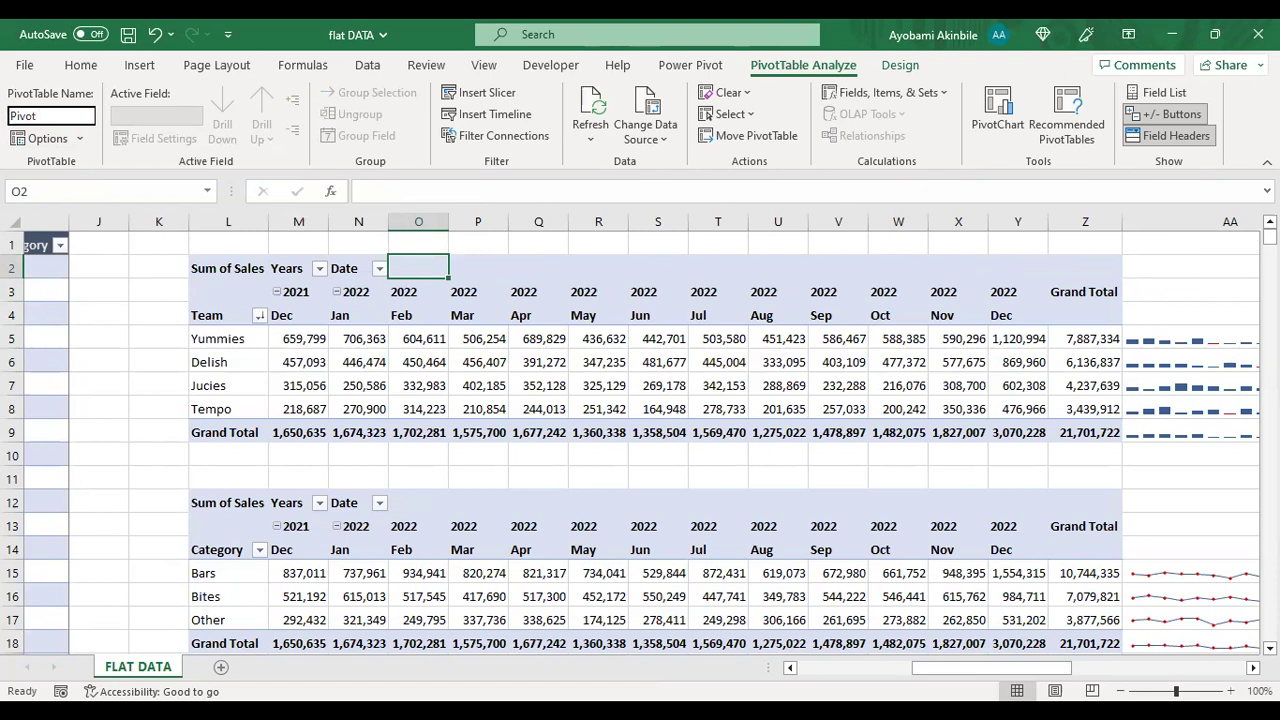
pyautogui.write('_Team_Period')
pyautogui.press('Return')
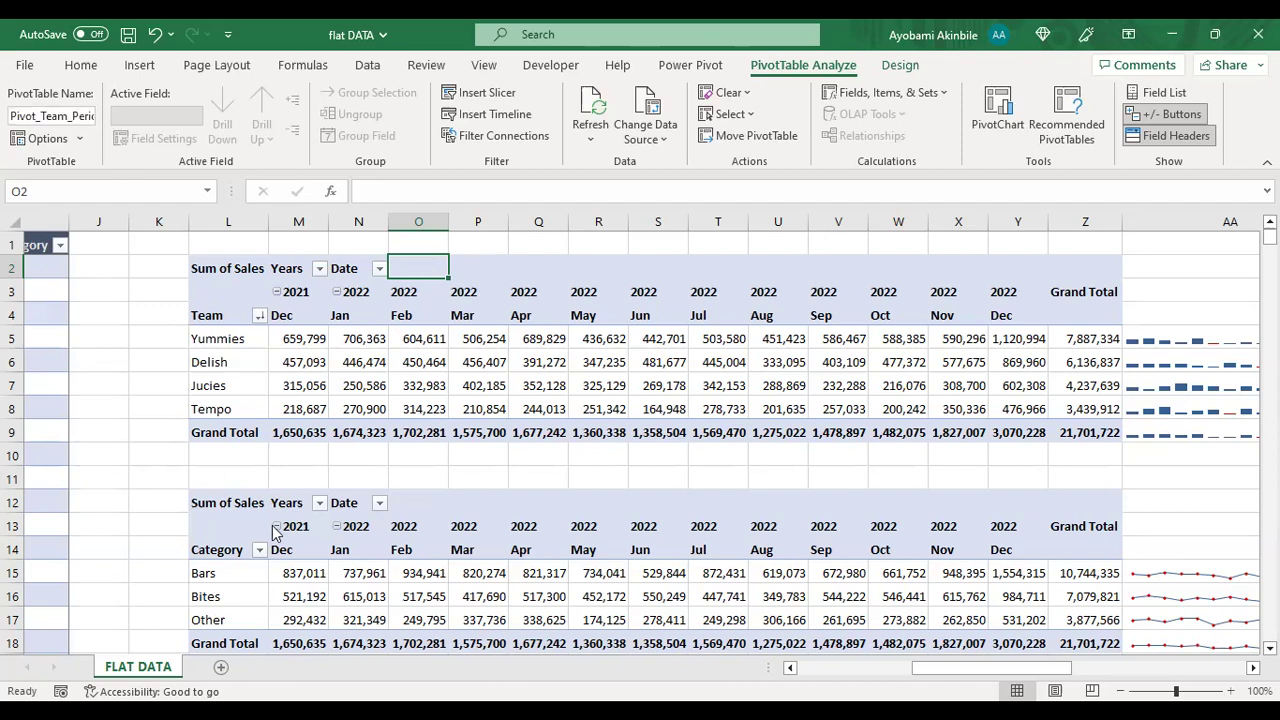
# Step: Rename the pivot table of monthly sales by category as Pivot_Category_Period
pyautogui.click(244, 525)
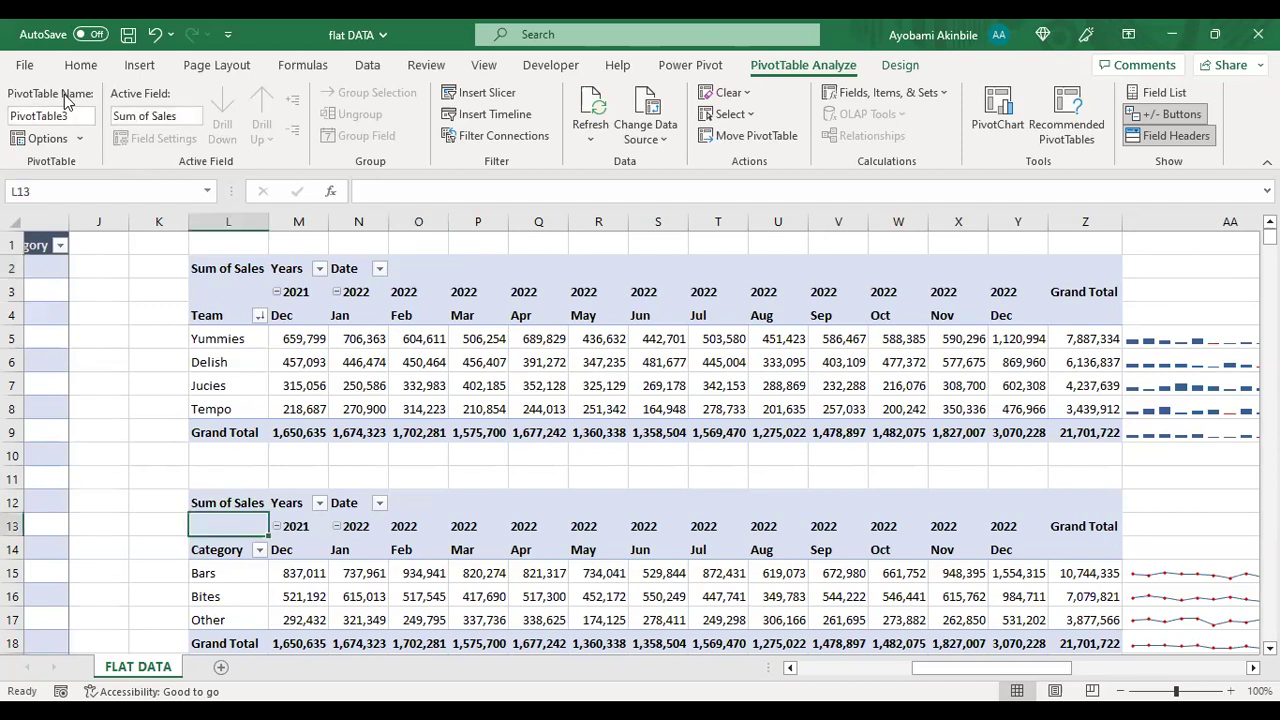
pyautogui.click(75, 111)
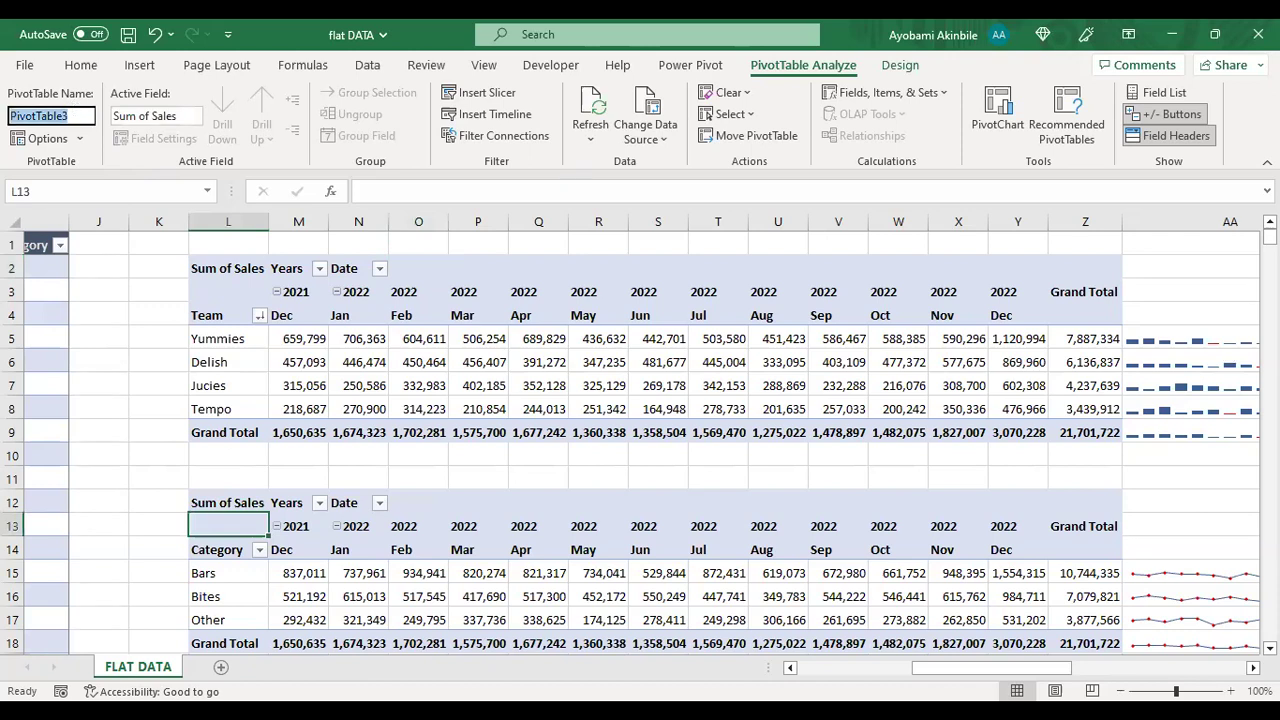
pyautogui.write('Pivot-Category')
pyautogui.press('BackSpace')
pyautogui.press('BackSpace')
pyautogui.press('BackSpace')
pyautogui.press('BackSpace')
pyautogui.press('BackSpace')
pyautogui.press('BackSpace')
pyautogui.press('BackSpace')
pyautogui.press('BackSpace')
pyautogui.press('BackSpace')
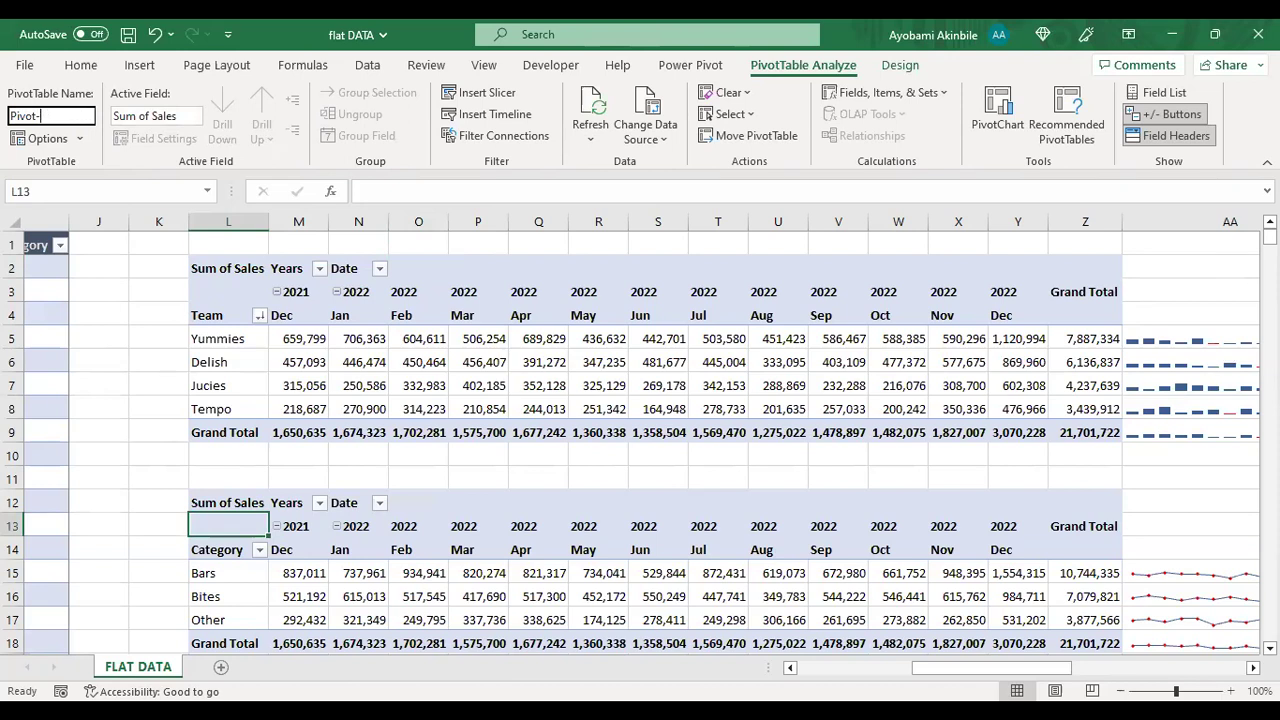
pyautogui.write('_Category_Pr')
pyautogui.write('riod')
pyautogui.press('Return')
pyautogui.press('Down')
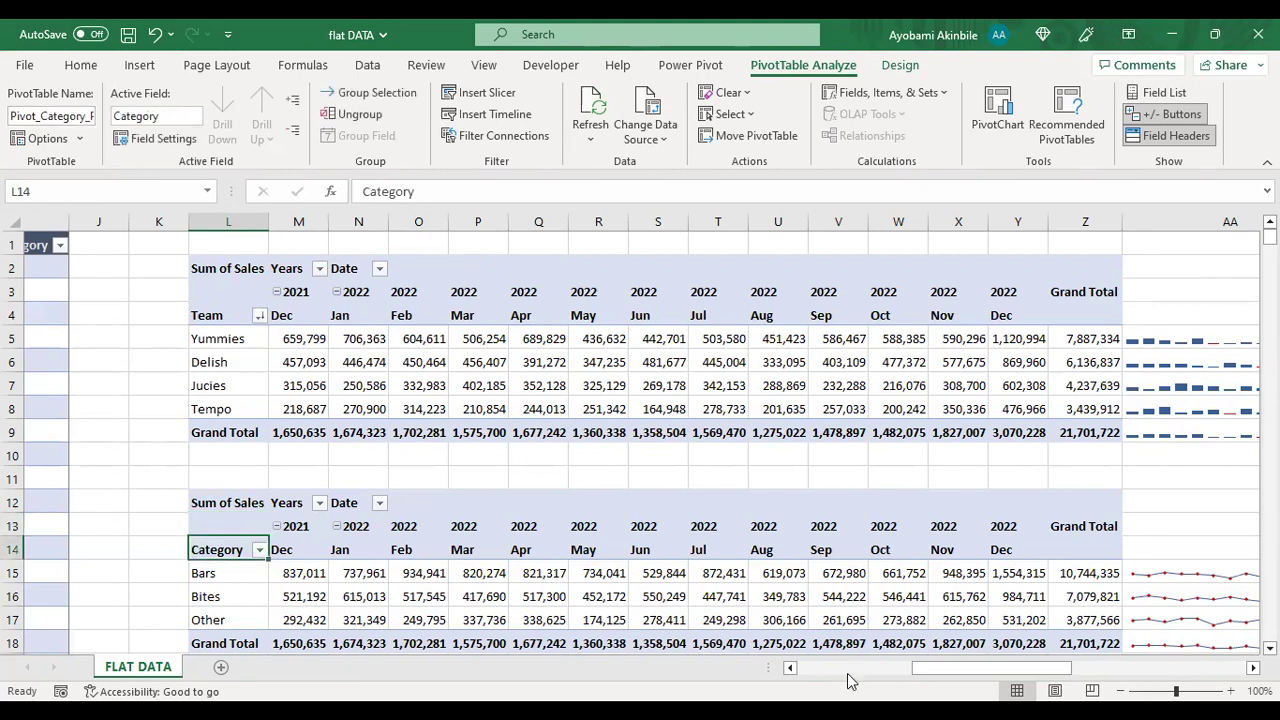
# Step: Rename the pivot table of total sales per team as Pivot_Team
pyautogui.moveTo(970, 672); pyautogui.dragTo(1121, 671)
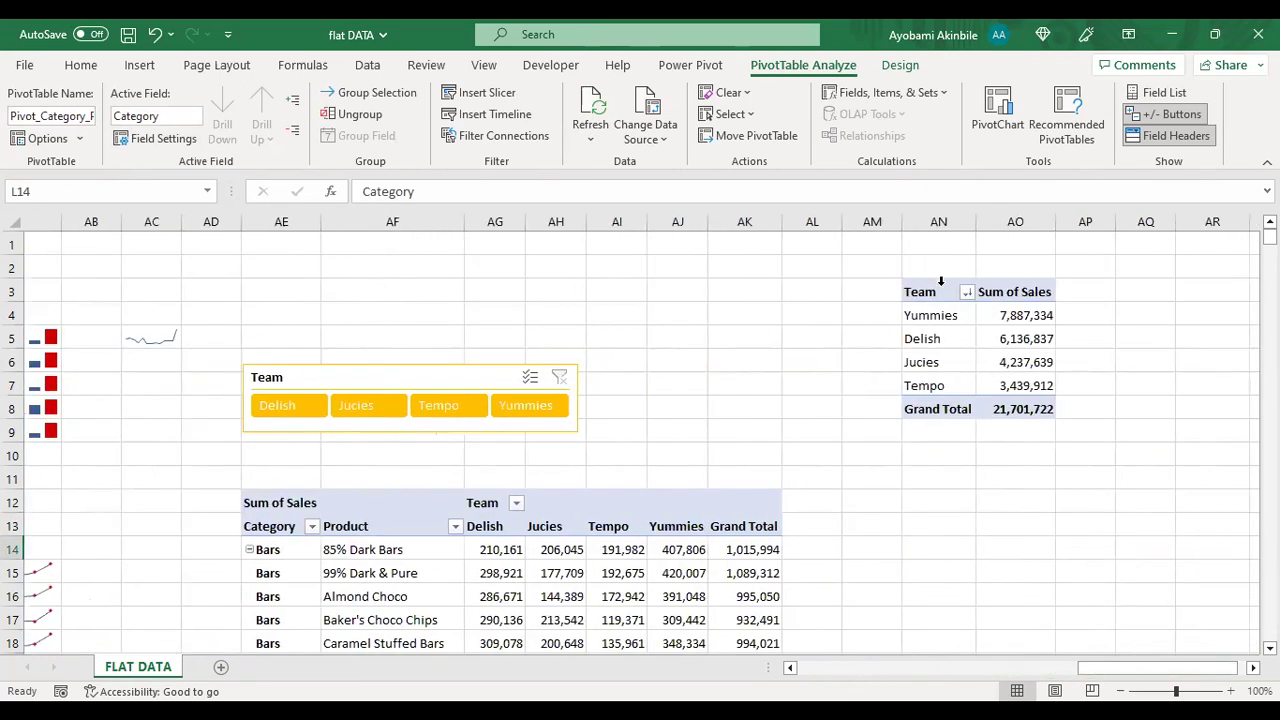
pyautogui.click(940, 292)
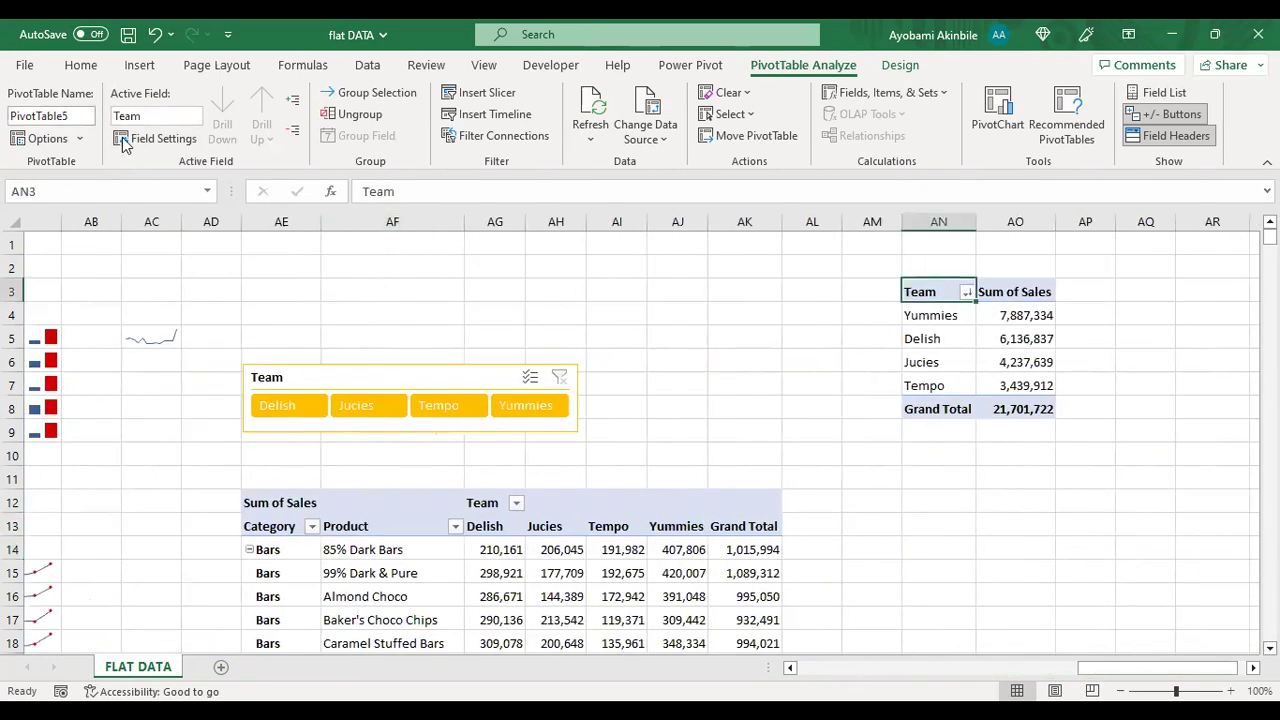
pyautogui.click(68, 117)
pyautogui.write('P')
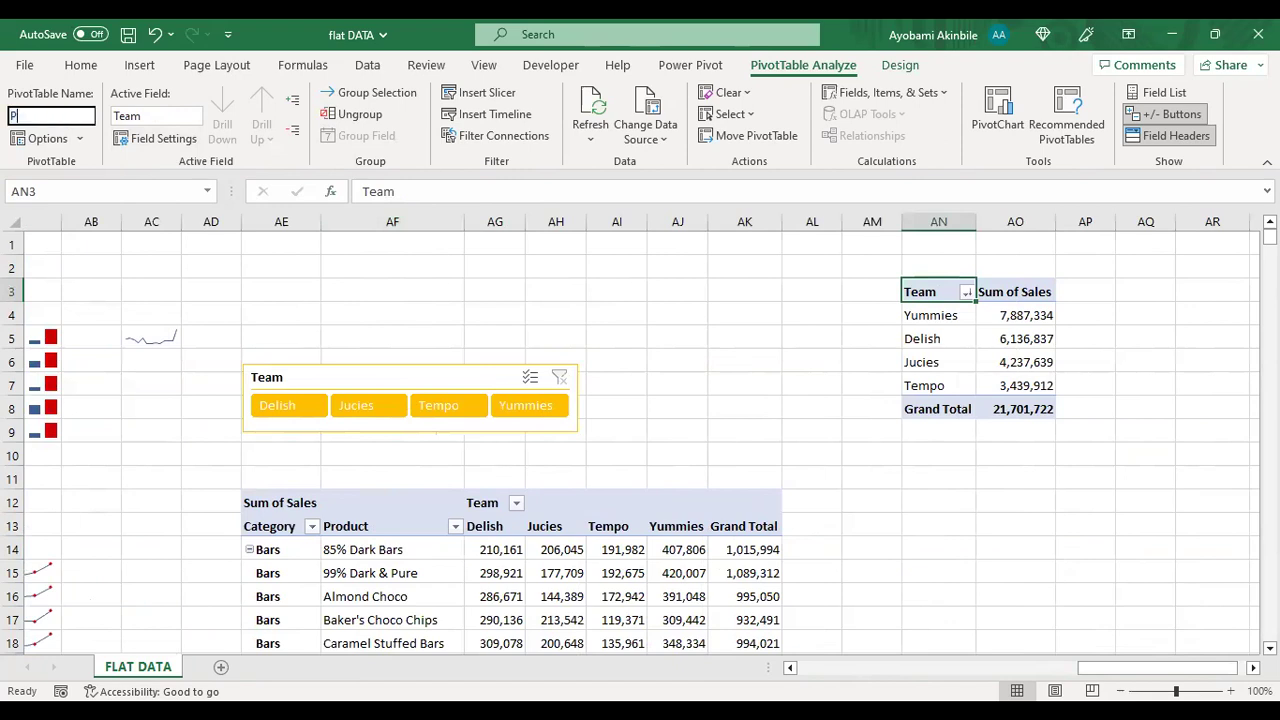
pyautogui.write('ivot_Team')
# Step: Rename the Category and Product pivot table as Pivot_Detailed_Category
pyautogui.click(379, 516)
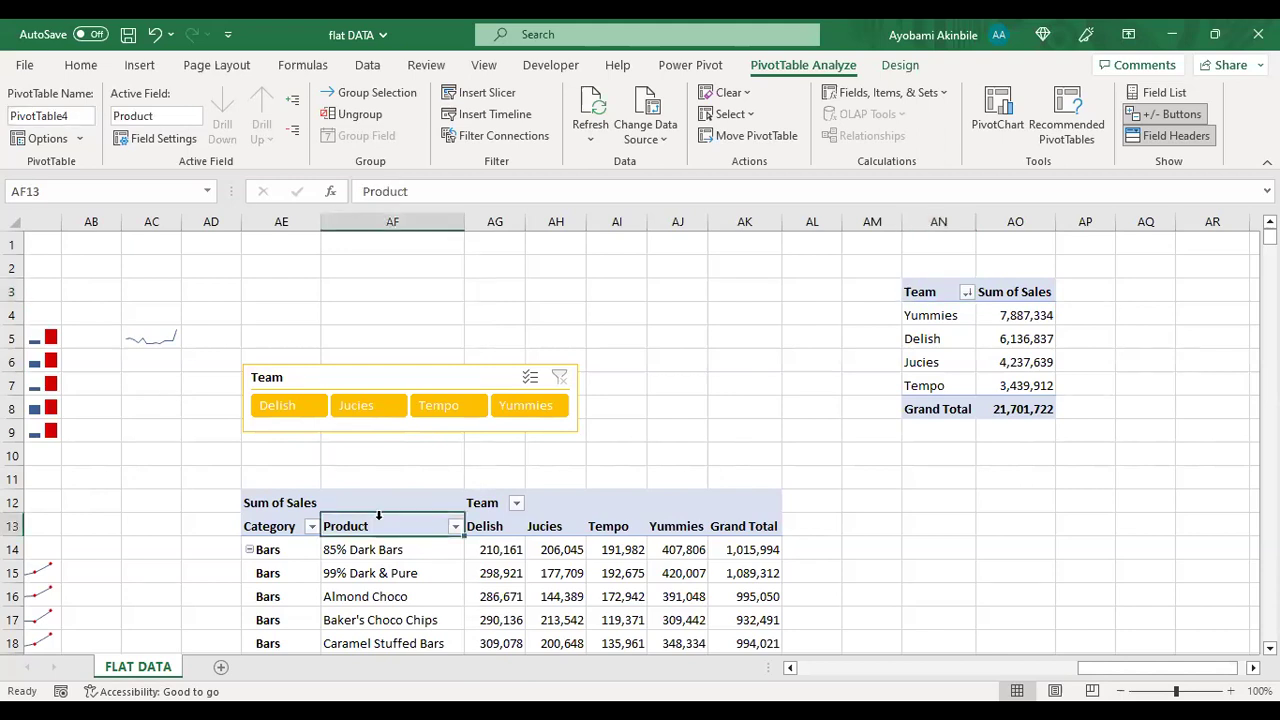
pyautogui.click(80, 116)
pyautogui.write('Pivot_Detailed')
pyautogui.press('Return')
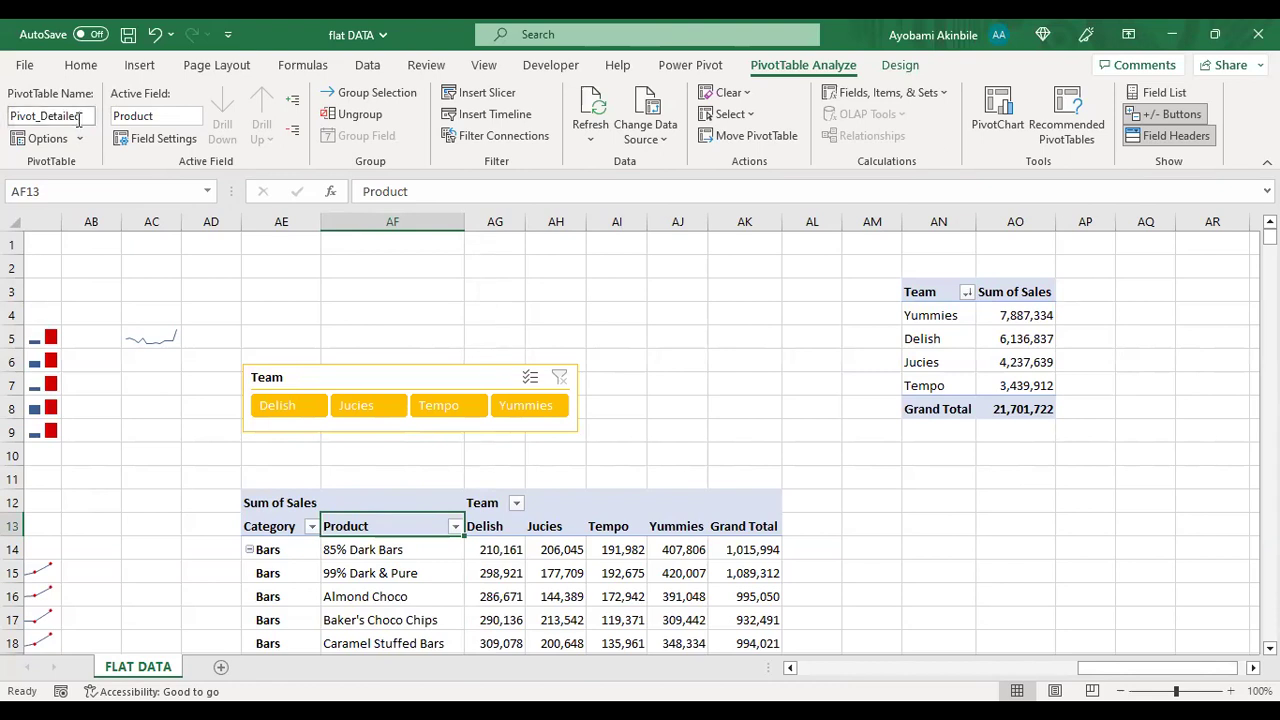
pyautogui.click(80, 116)
pyautogui.click(82, 115)
pyautogui.write('_Category')
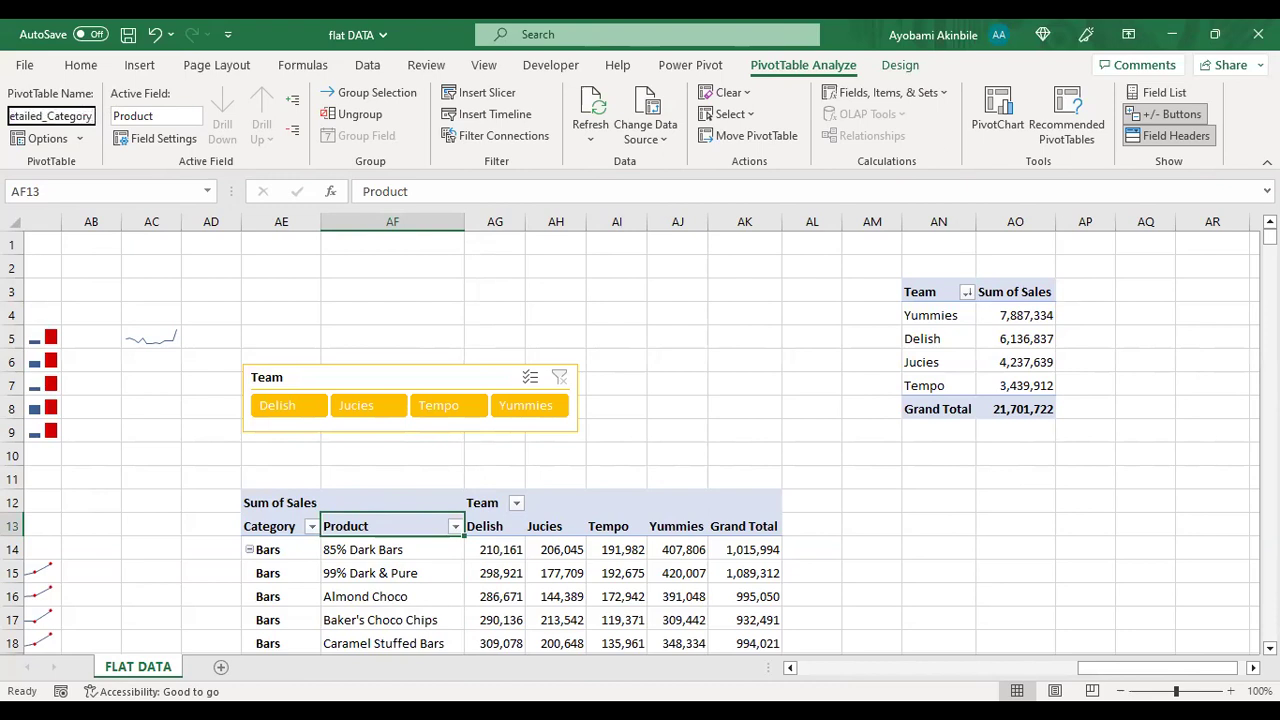
pyautogui.press('Return')
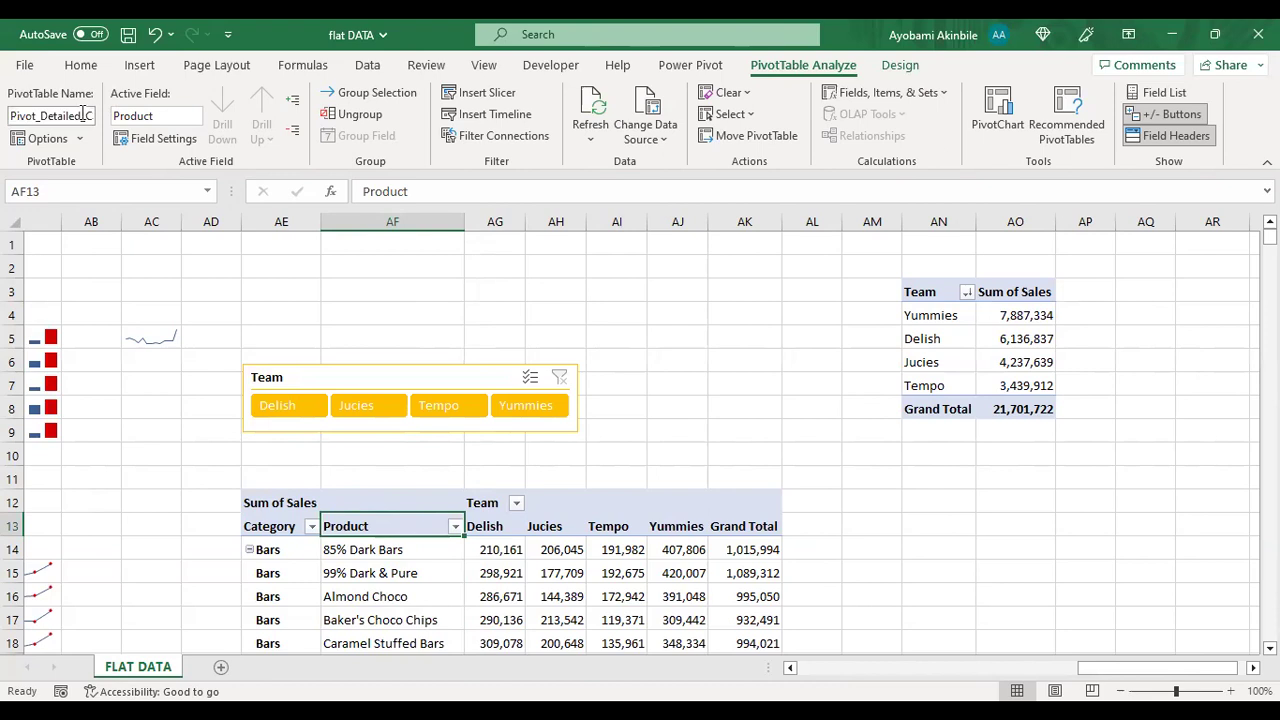
# Step: Connect the Team slicer to Pivot_Category_Period, Pivot_Team and Pivot_Team_Period as well through its report connections
pyautogui.click(367, 378)
pyautogui.rightClick(367, 378)
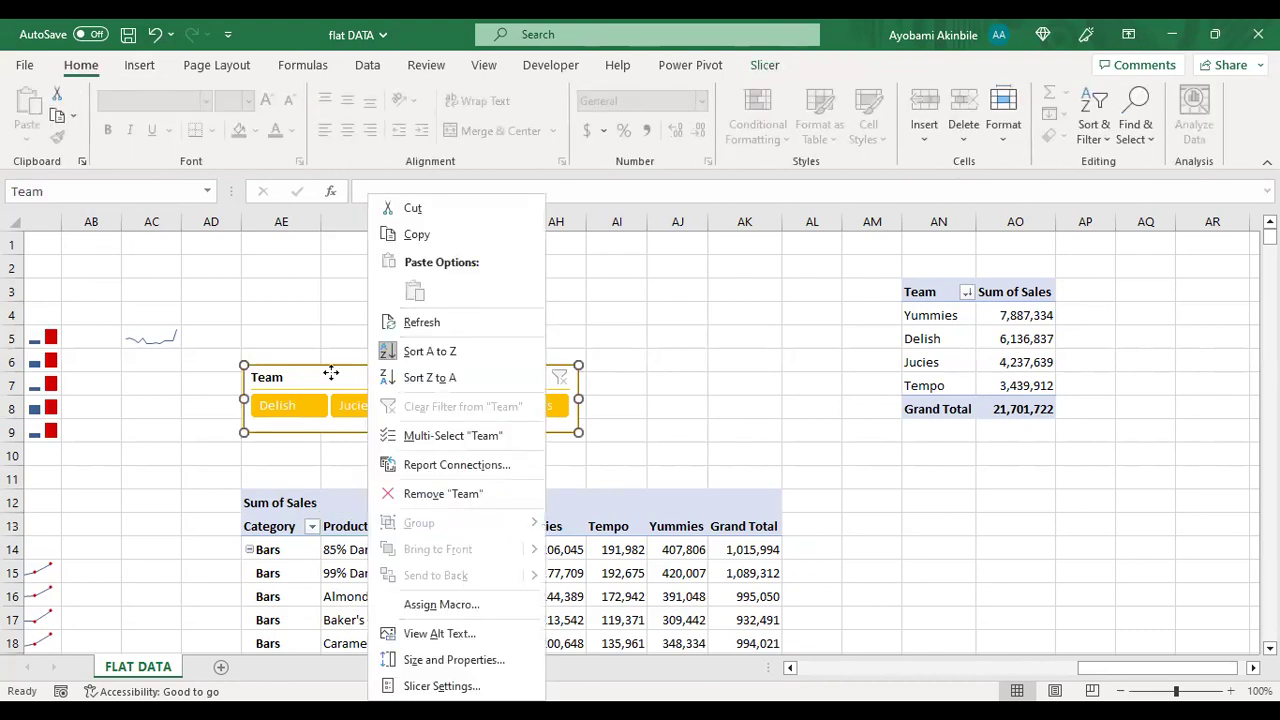
pyautogui.click(419, 464)
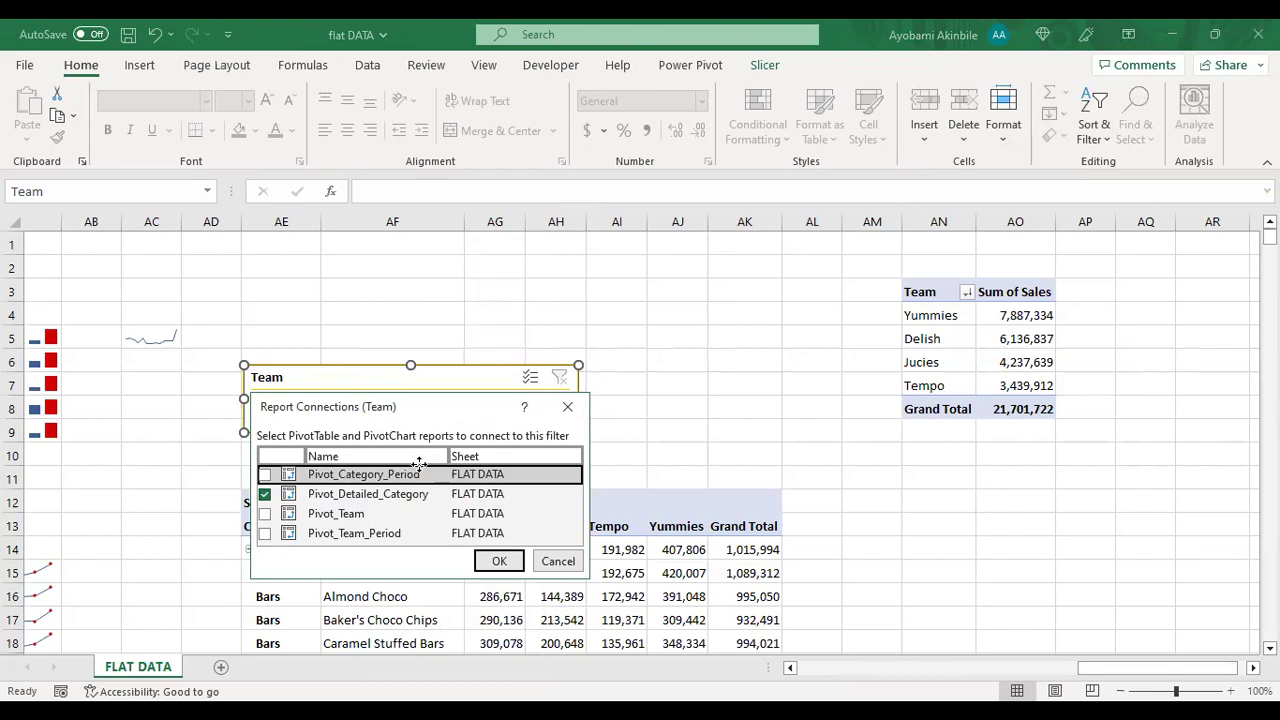
pyautogui.click(265, 513)
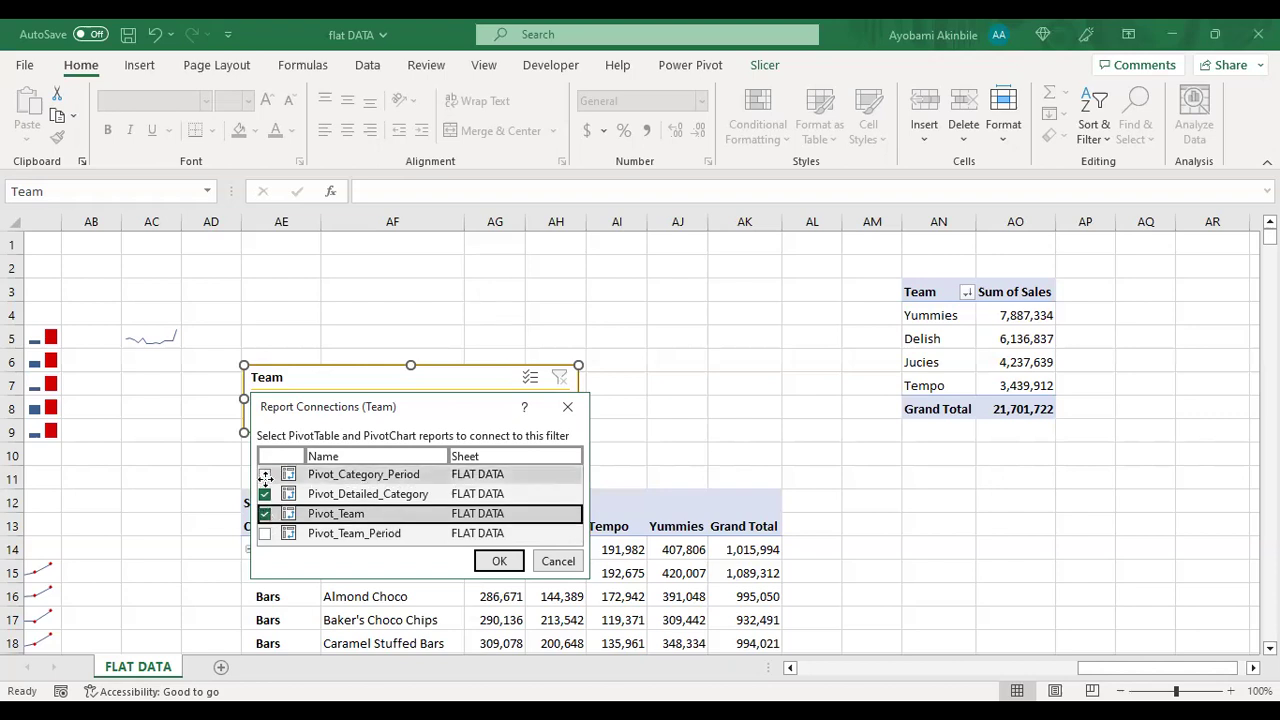
pyautogui.click(265, 474)
pyautogui.click(265, 533)
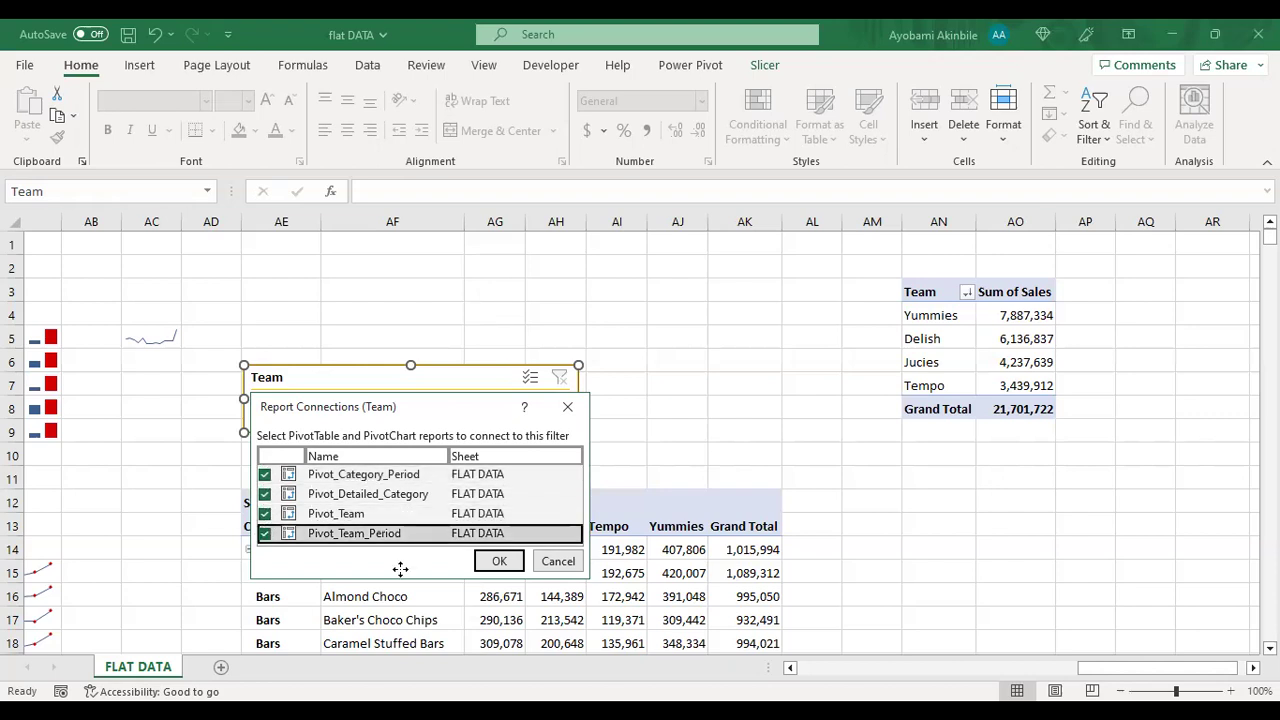
pyautogui.click(494, 561)
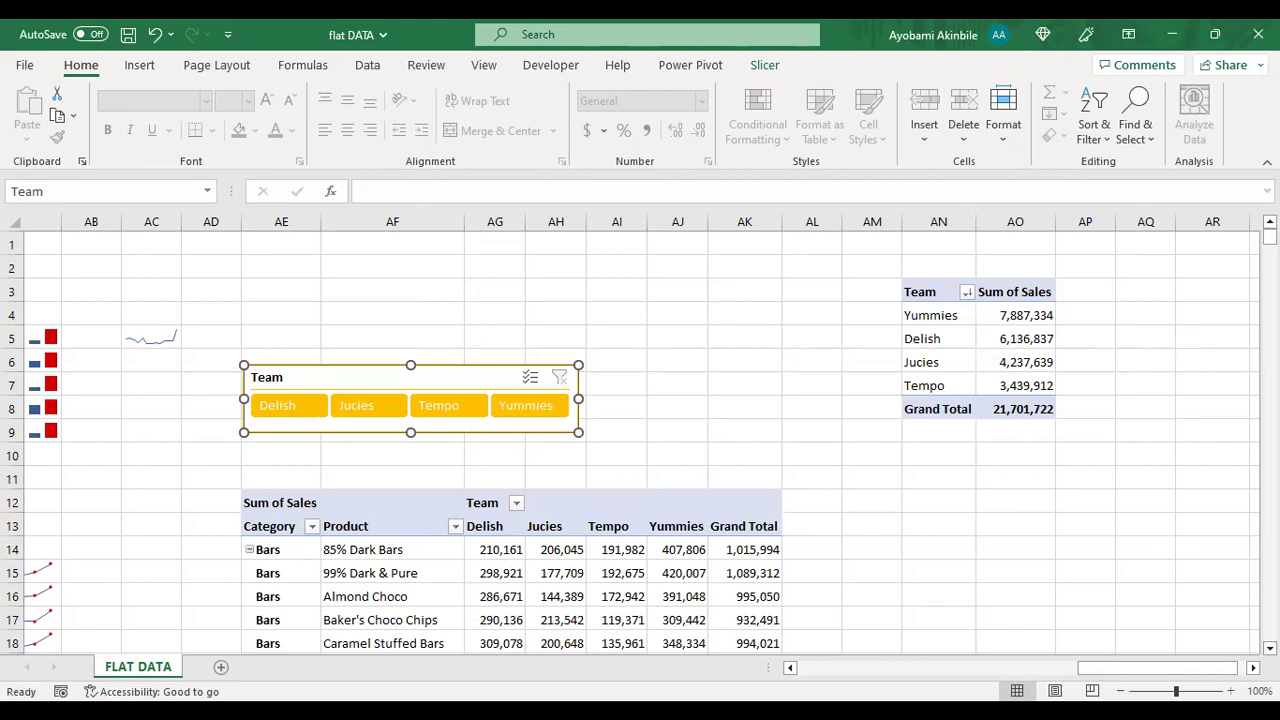
# Step: Filter the connected pivot tables with the Team slicer by Jucies, by Delish and Jucies, and by Jucies, Tempo and Yummies
pyautogui.click(1269, 648)
pyautogui.click(376, 386)
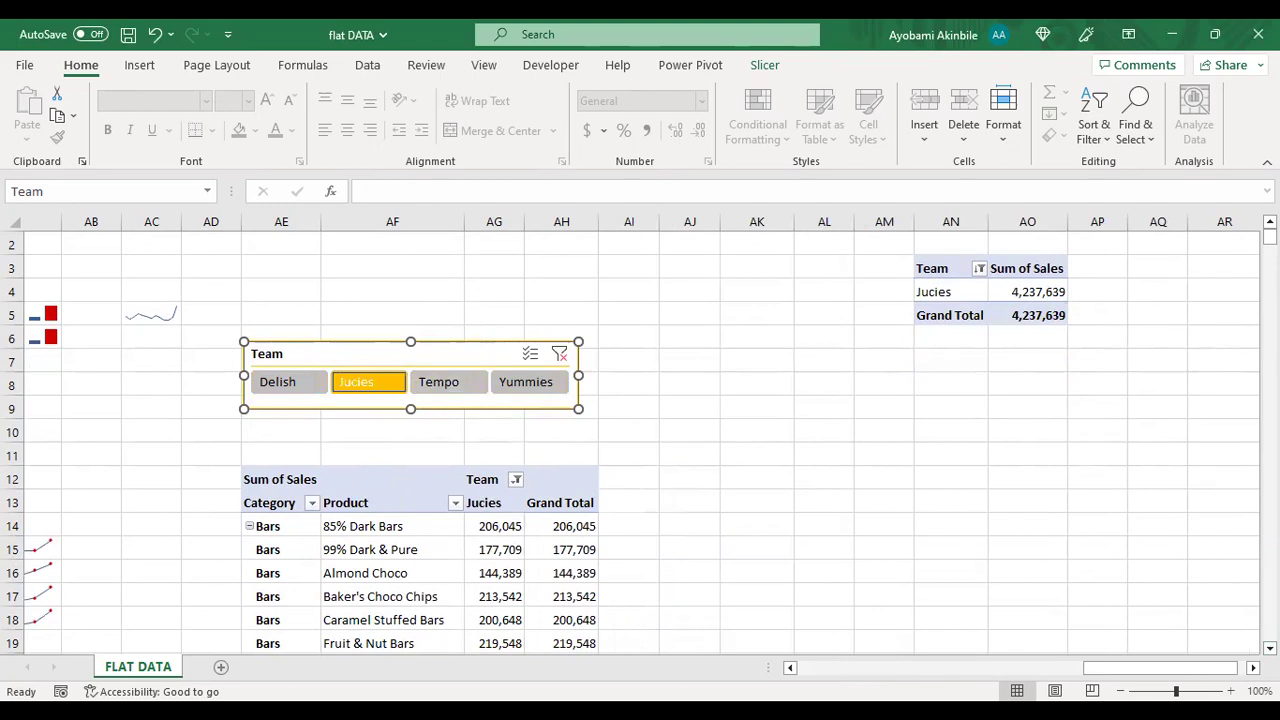
pyautogui.moveTo(1269, 236)
pyautogui.mouseDown()
pyautogui.moveTo(1269, 252)
pyautogui.moveTo(1269, 236)
pyautogui.mouseUp()
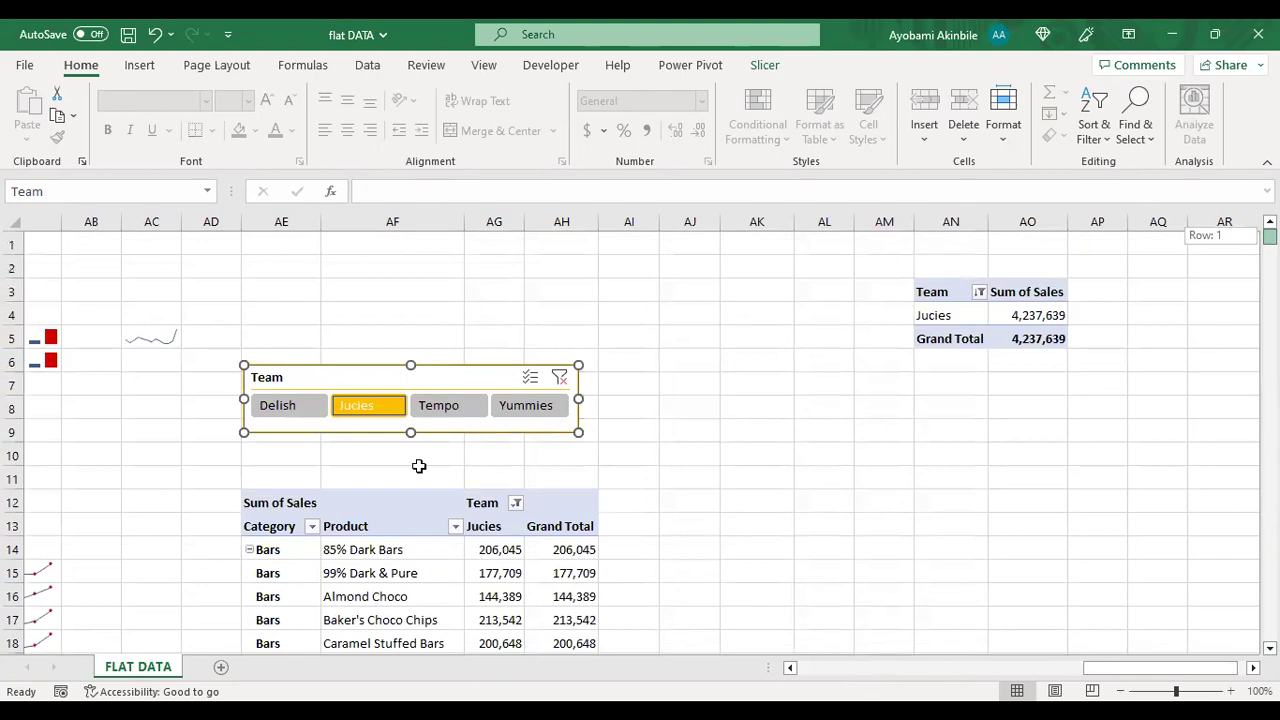
pyautogui.click(302, 411)
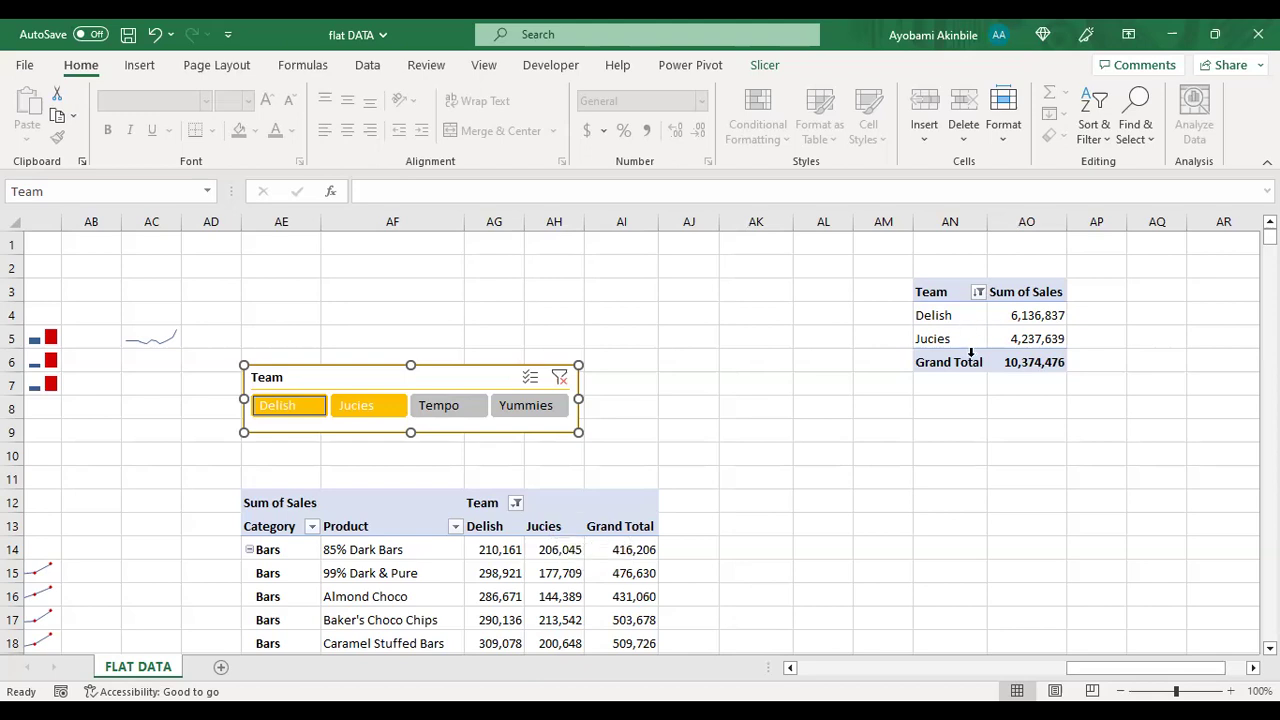
pyautogui.keyDown('shift'); pyautogui.click(527, 407); pyautogui.keyUp('shift')
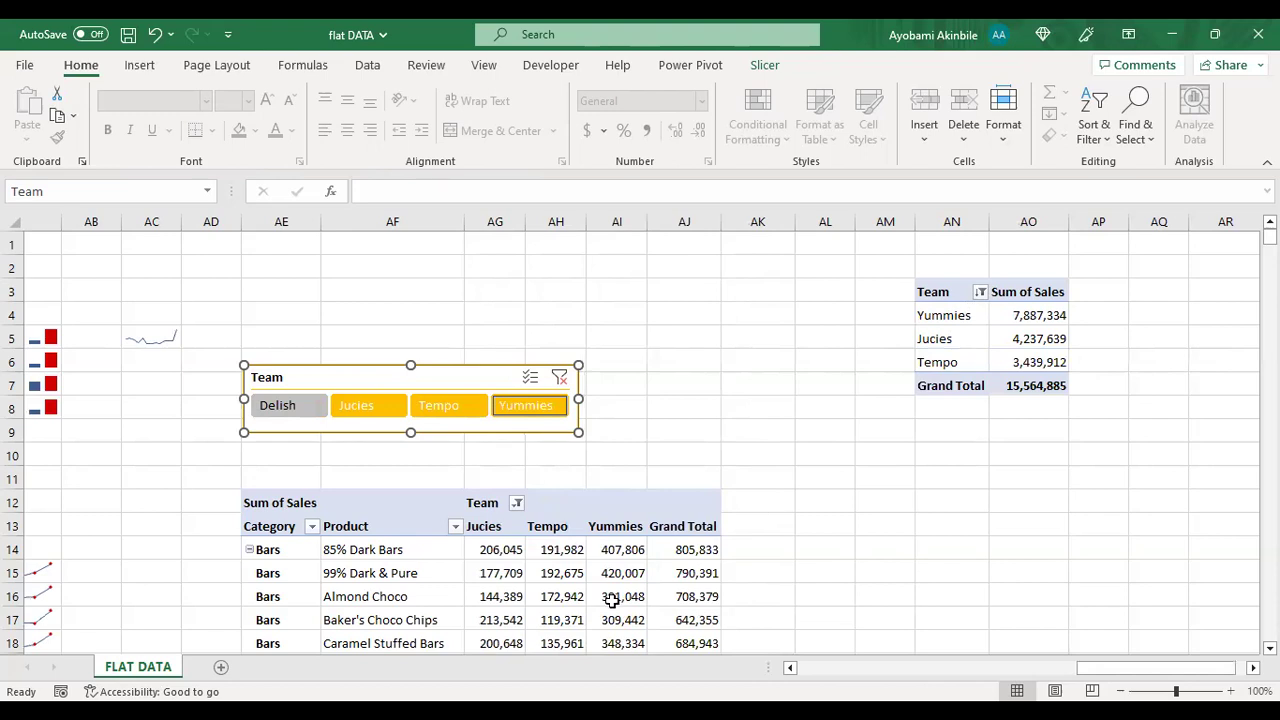
pyautogui.moveTo(612, 601)
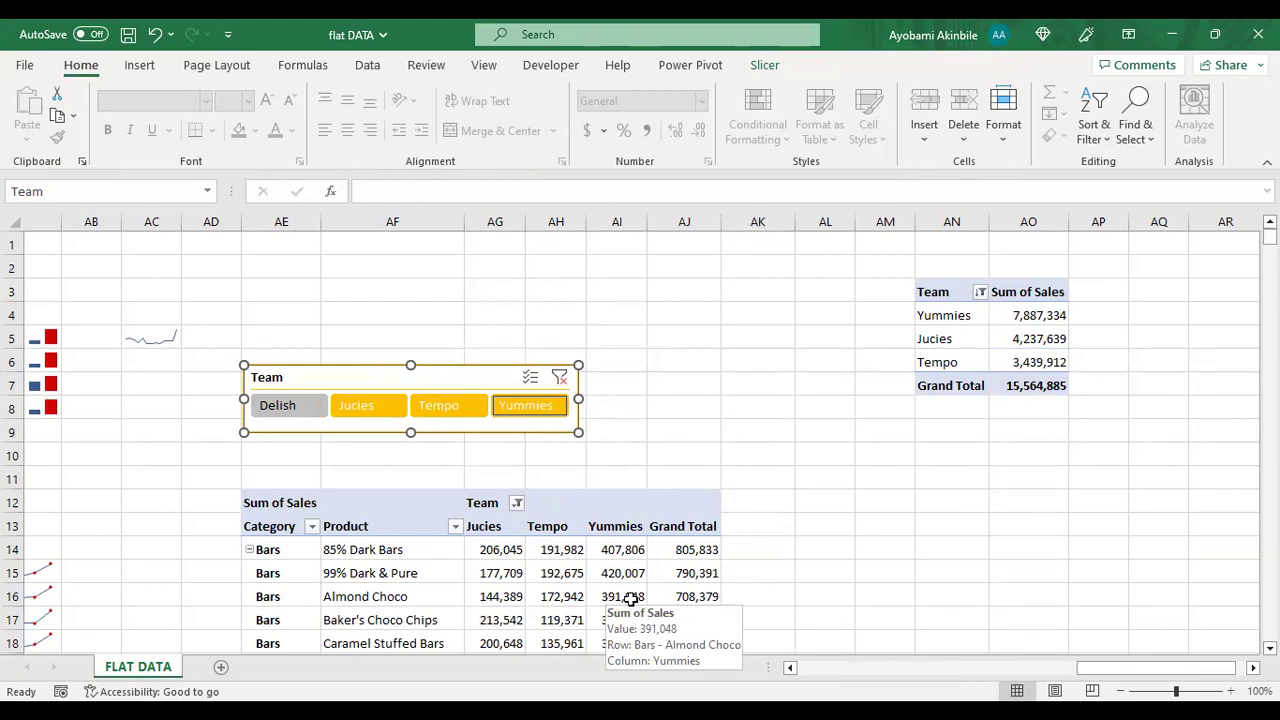
pyautogui.click(831, 545)
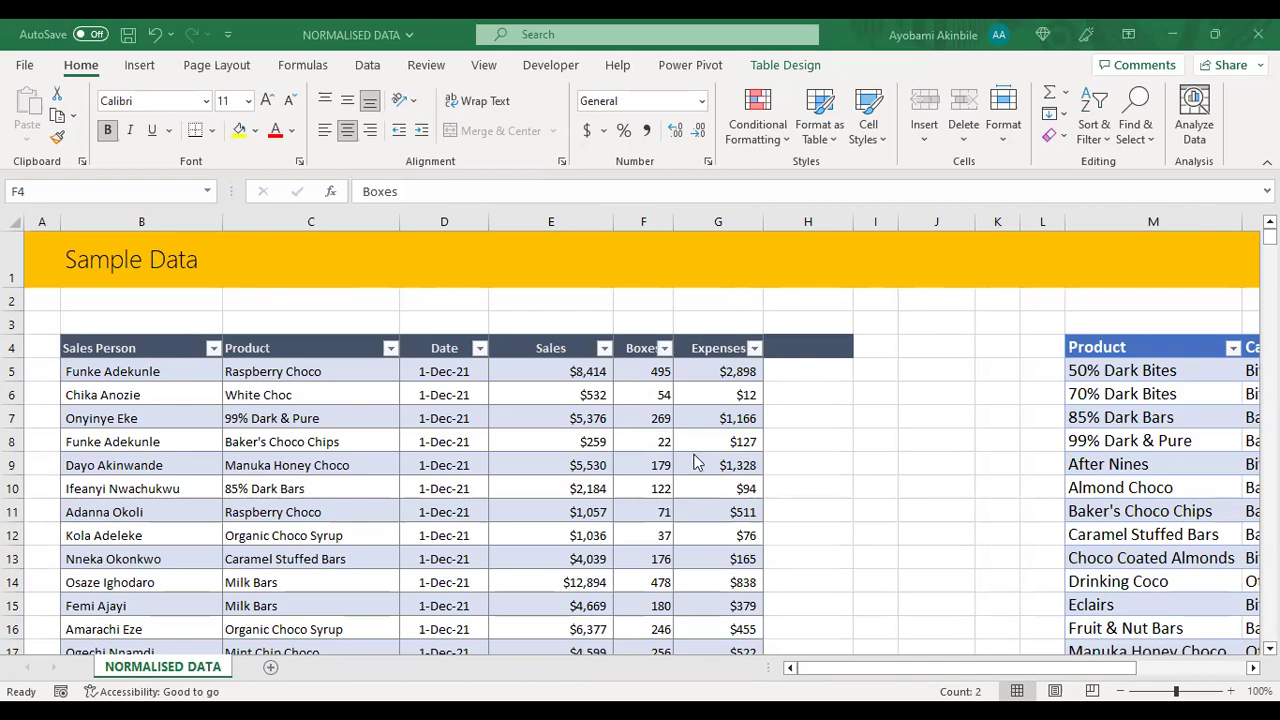
# Step: Examine the columns of the sales table in the NORMALISED DATA workbook and the empty columns H and I beside it
pyautogui.click(800, 221)
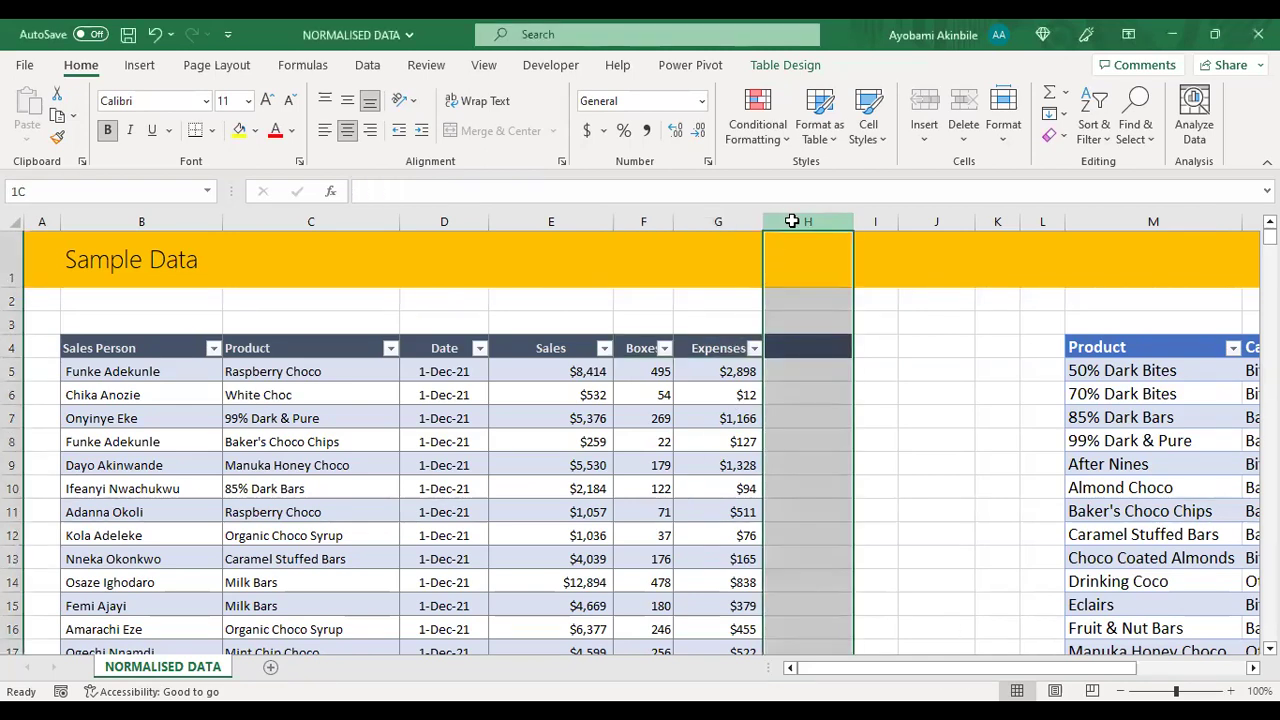
pyautogui.keyDown('shift'); pyautogui.click(877, 212); pyautogui.keyUp('shift')
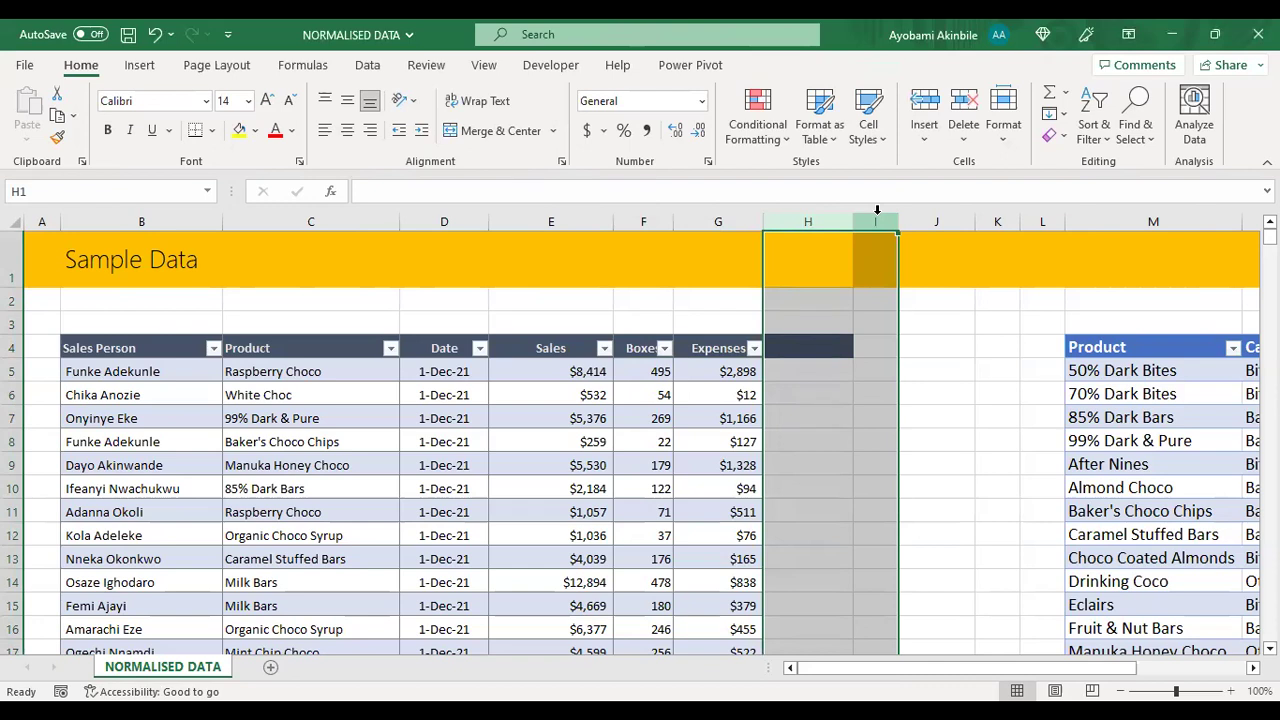
pyautogui.click(158, 371)
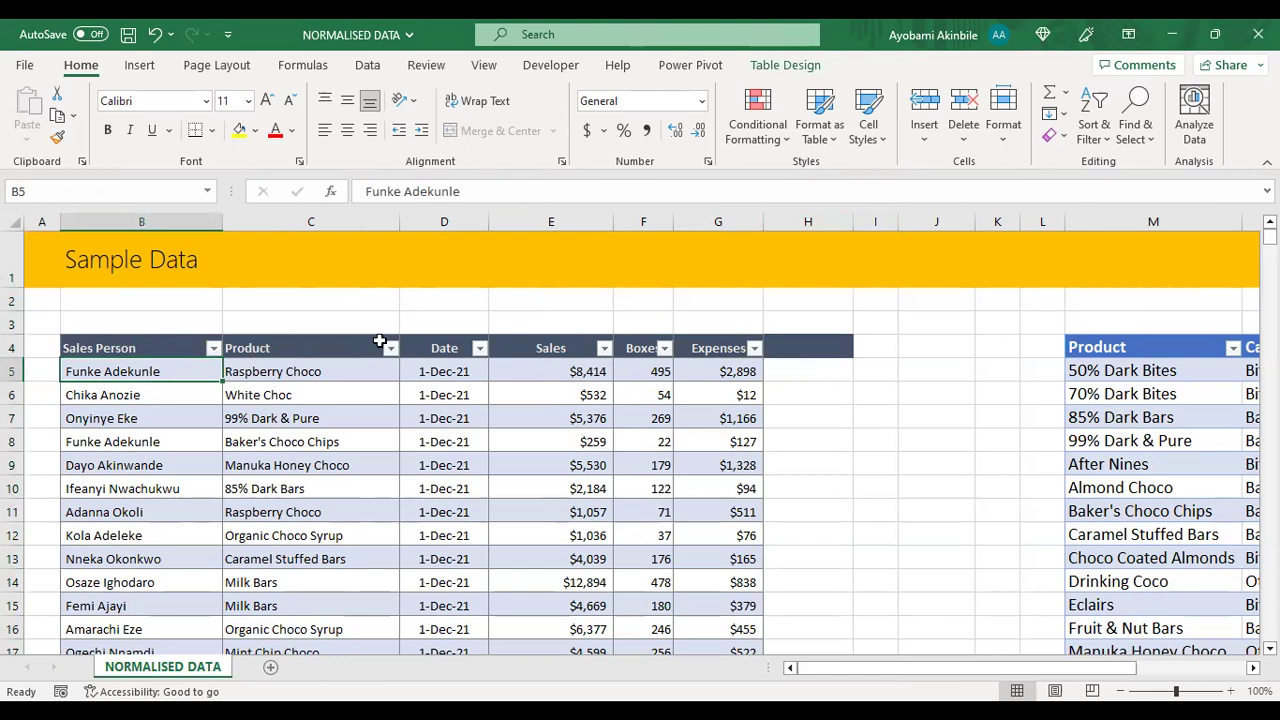
pyautogui.click(316, 372)
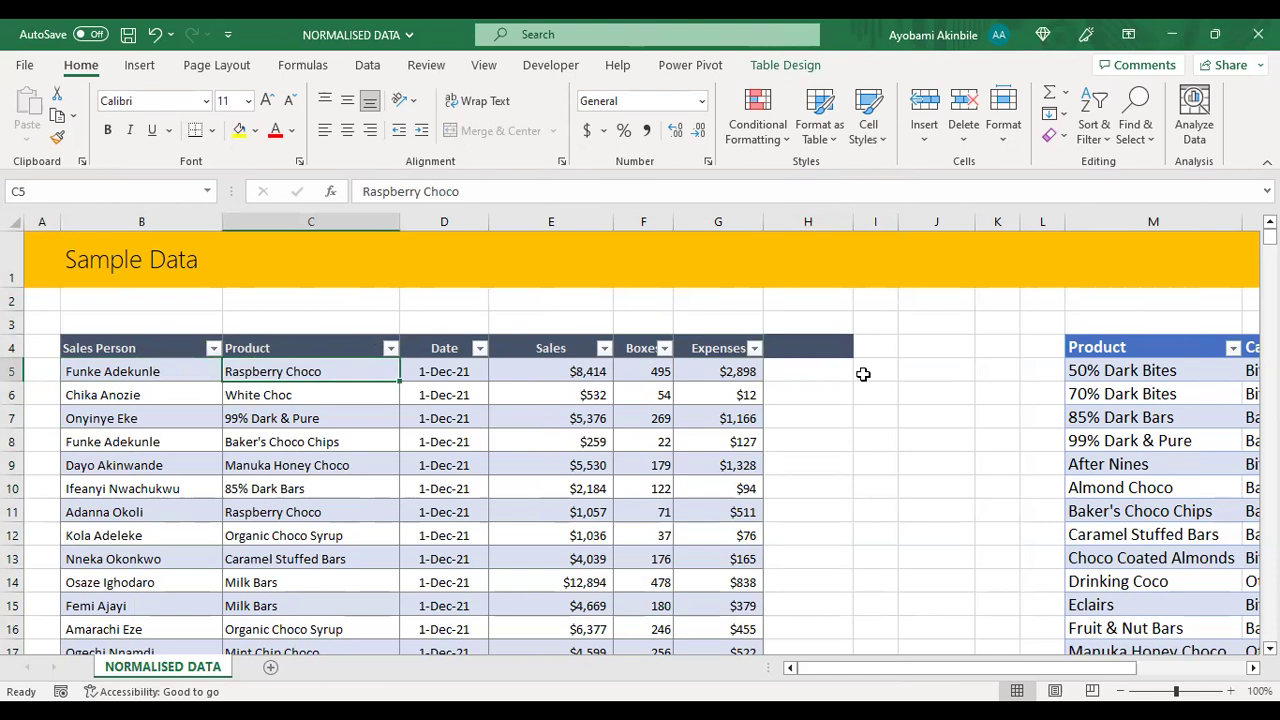
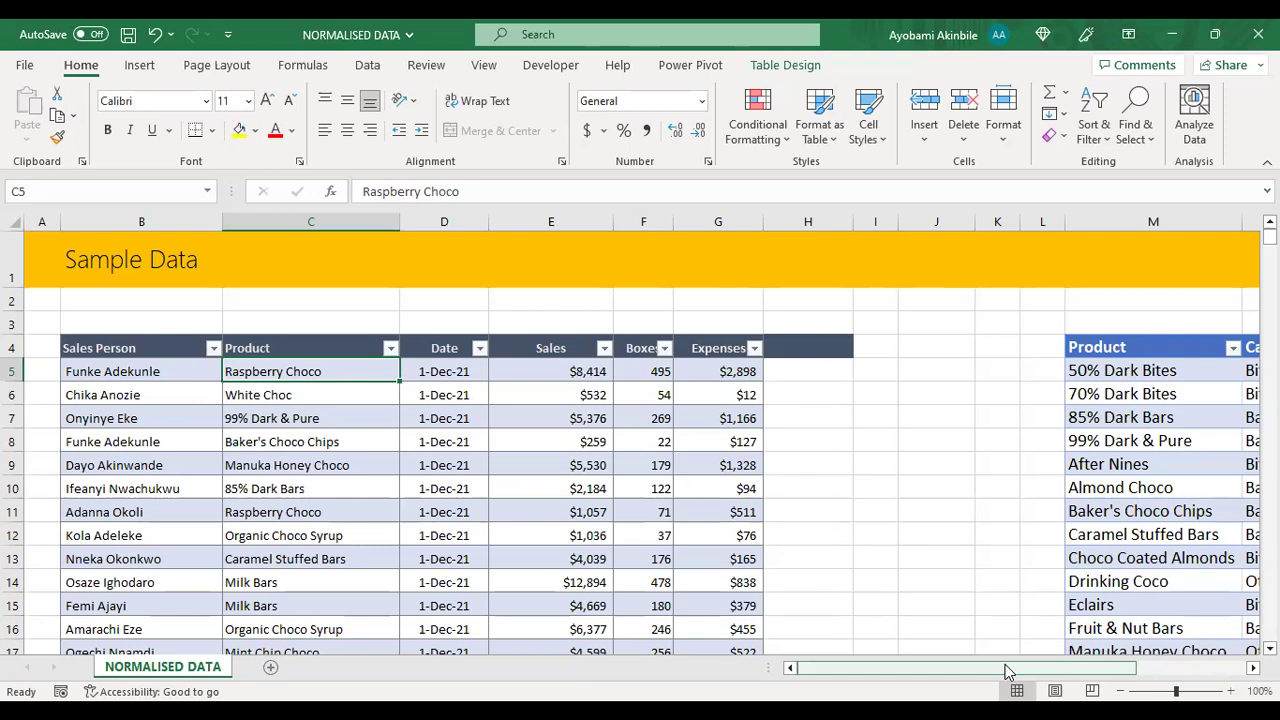
pyautogui.moveTo(1007, 671); pyautogui.dragTo(873, 663)
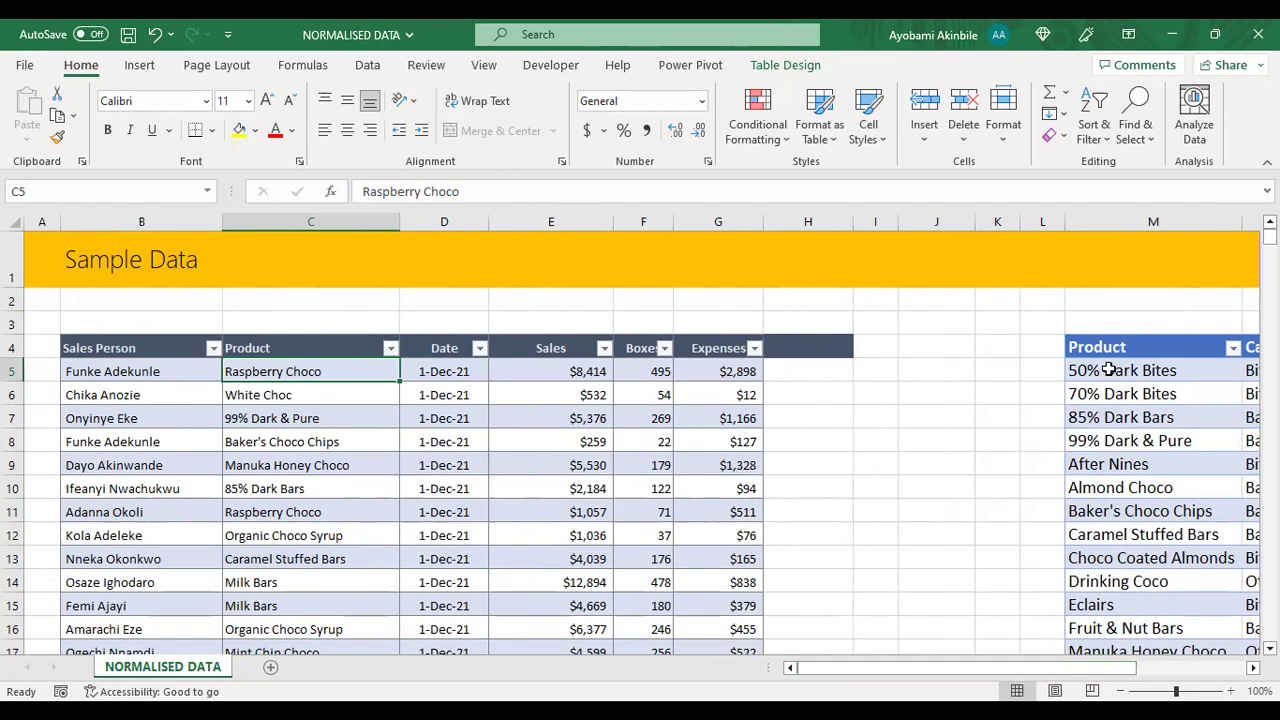
pyautogui.moveTo(117, 347); pyautogui.dragTo(720, 478)
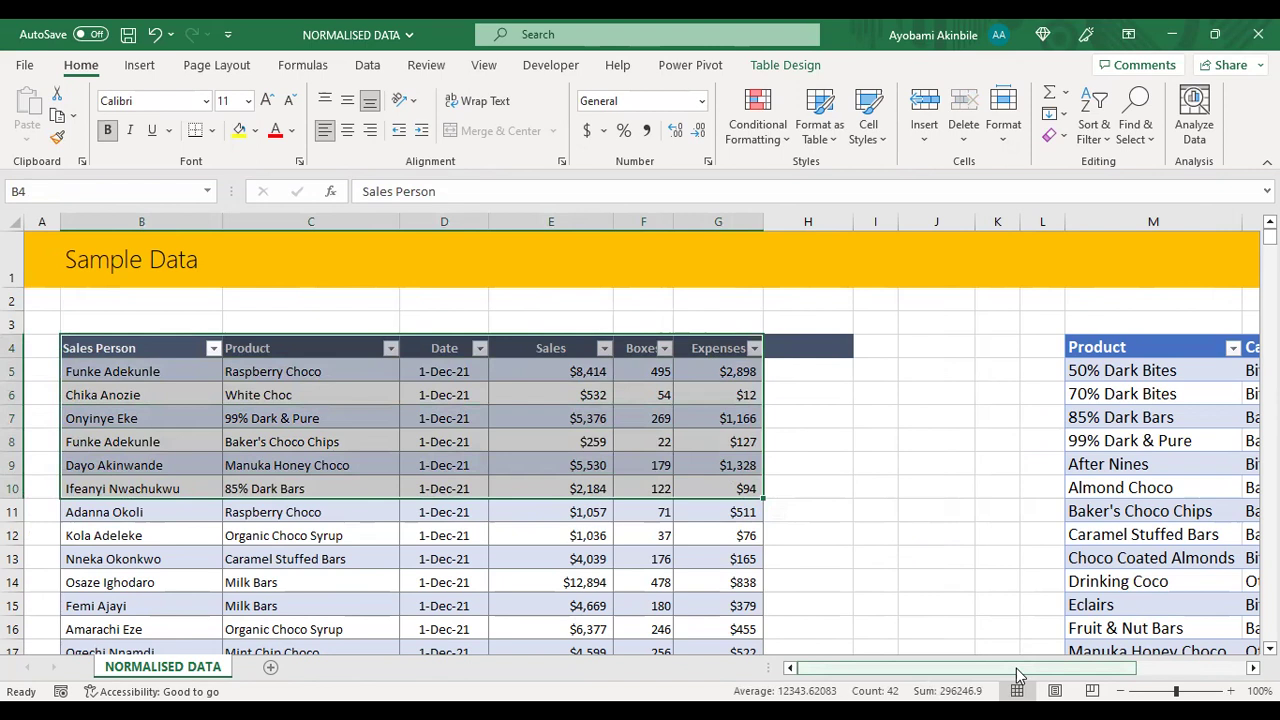
# Step: Examine the table that assigns each Product to a Category, including the Raspberry Choco row, and the Person and Team table
pyautogui.moveTo(1018, 676); pyautogui.dragTo(1103, 667)
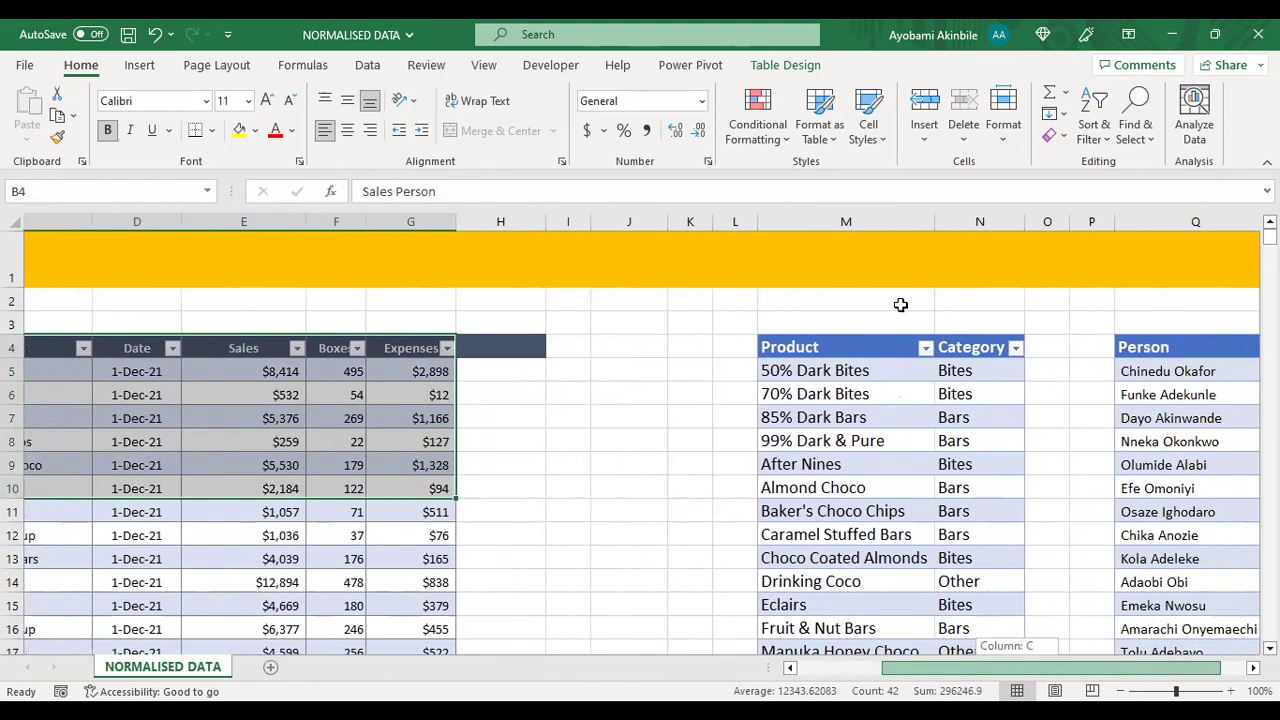
pyautogui.click(803, 221)
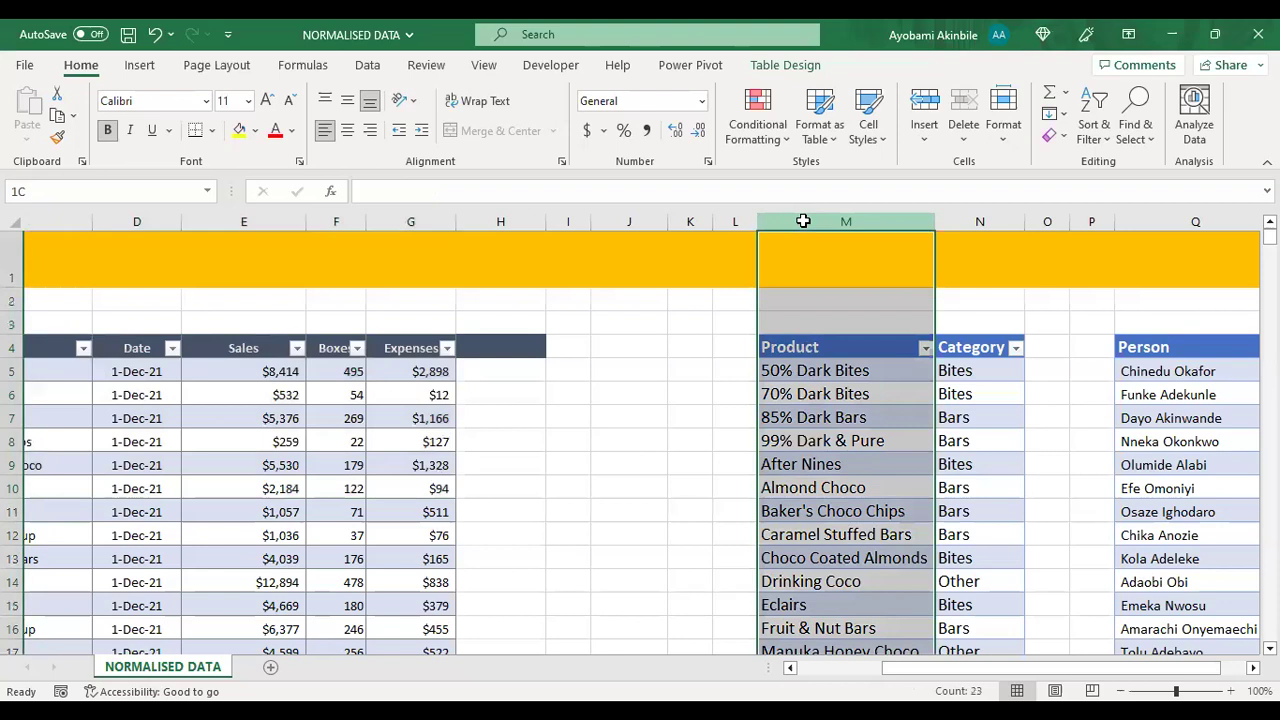
pyautogui.click(840, 373)
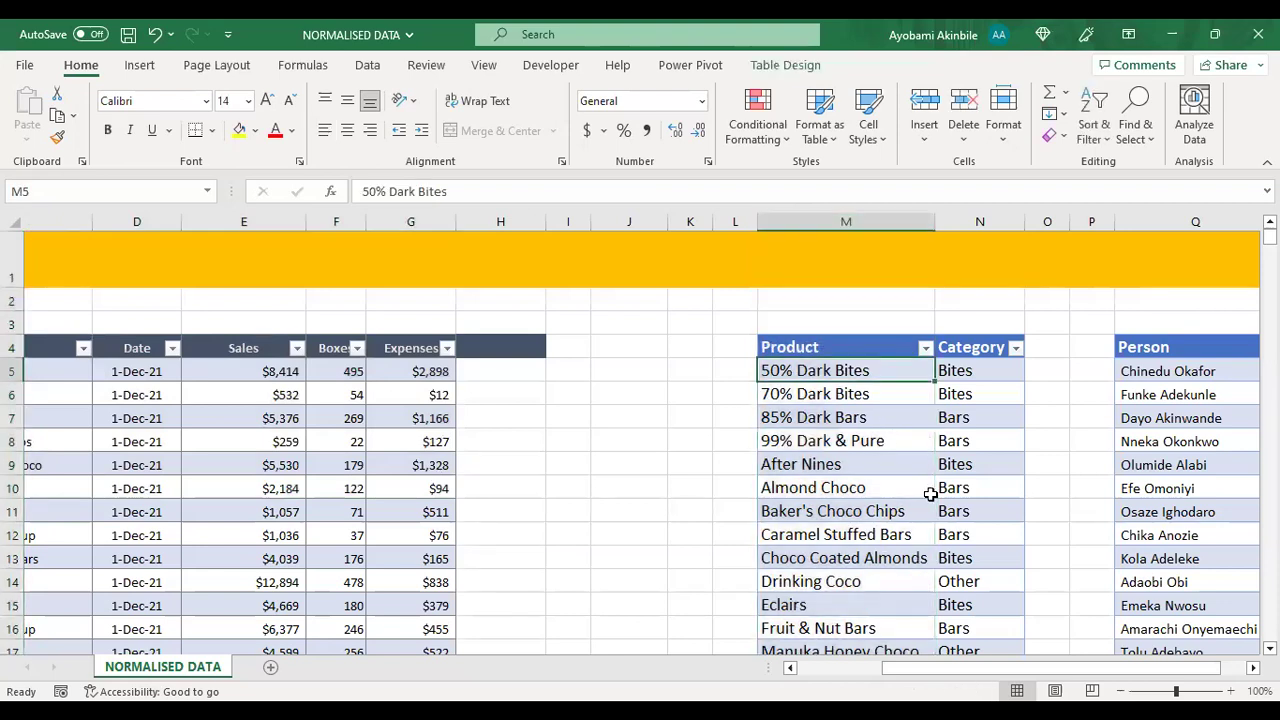
pyautogui.moveTo(888, 345); pyautogui.dragTo(962, 342)
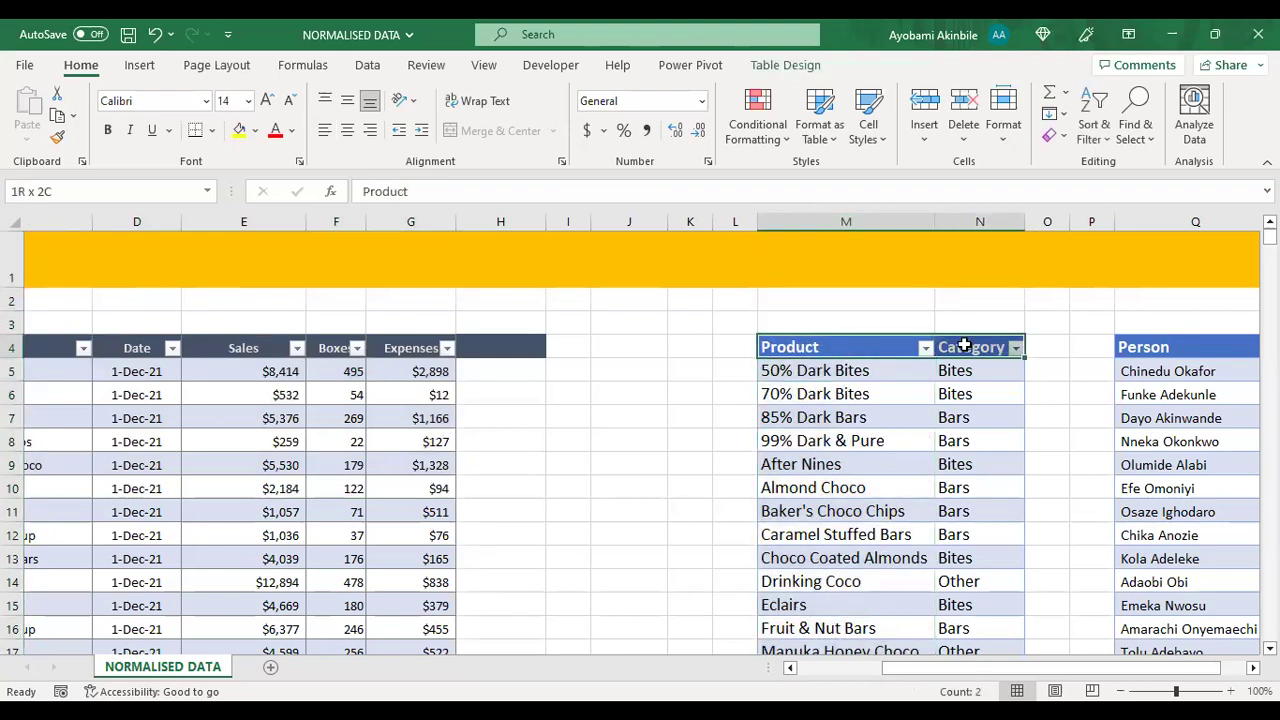
pyautogui.moveTo(1027, 669); pyautogui.dragTo(322, 428)
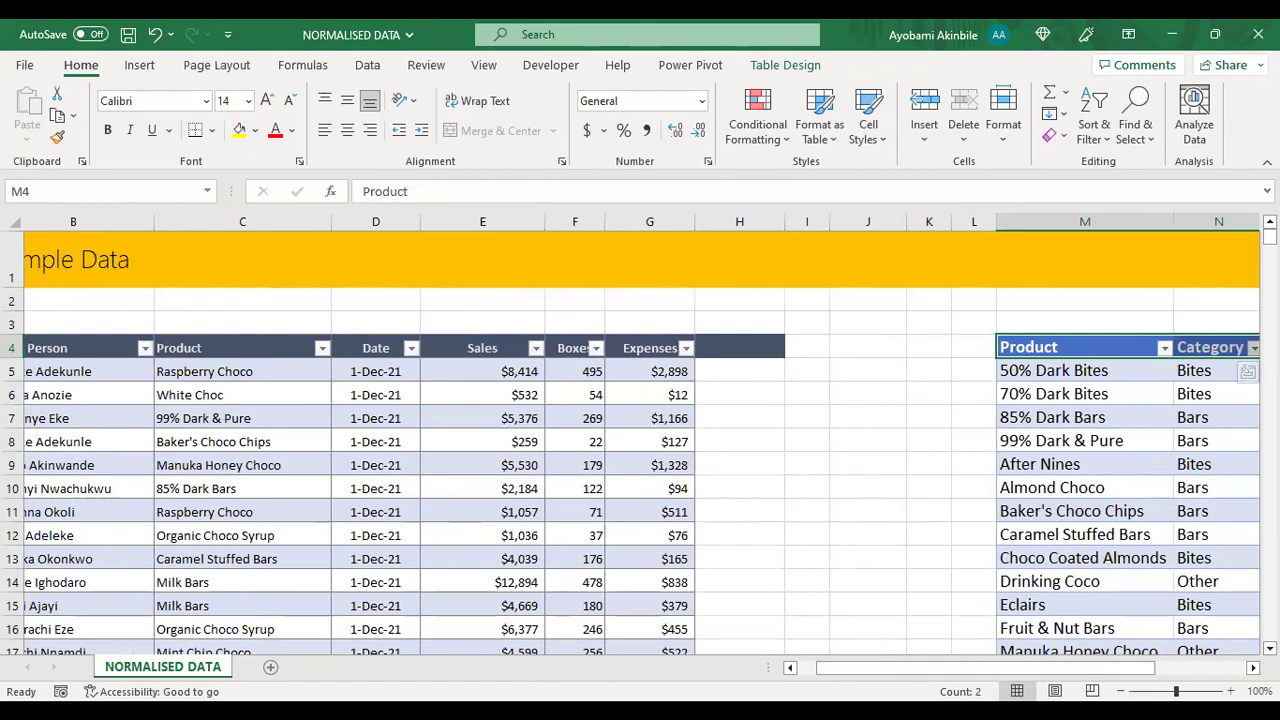
pyautogui.scroll(-3, 640, 440)
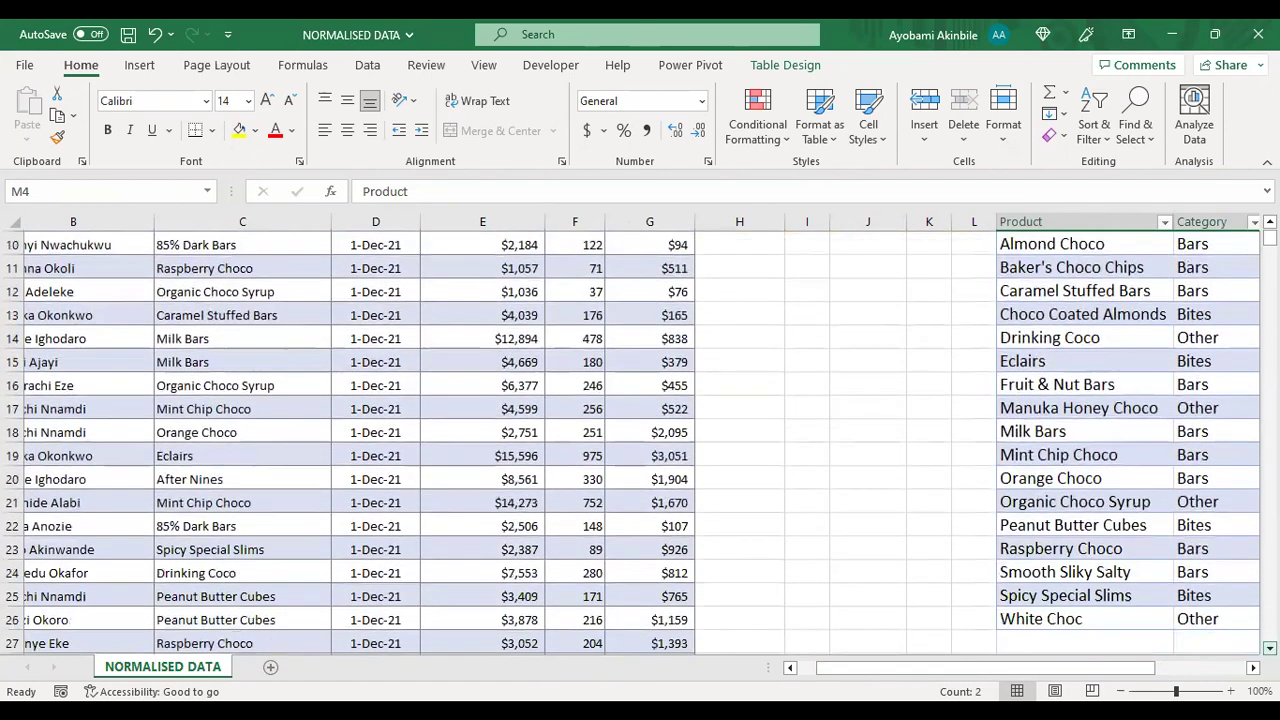
pyautogui.click(1108, 549)
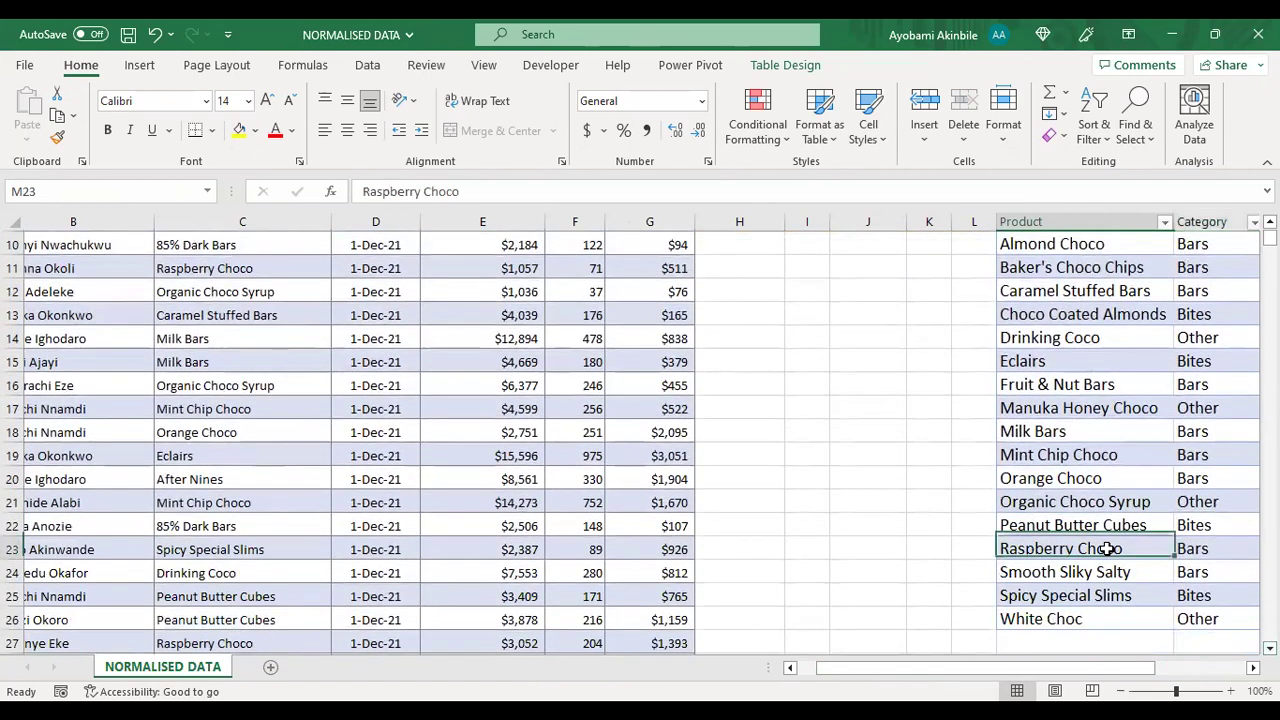
pyautogui.click(1219, 545)
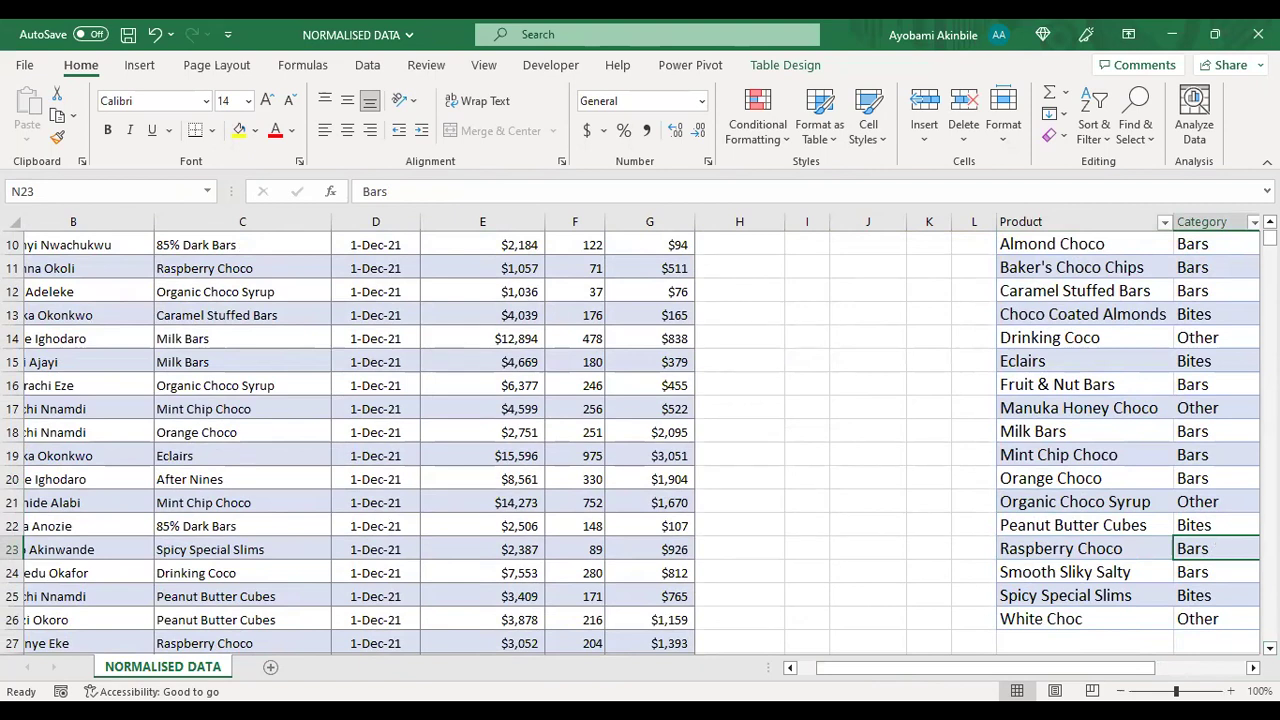
pyautogui.click(1252, 667)
pyautogui.click(1252, 667)
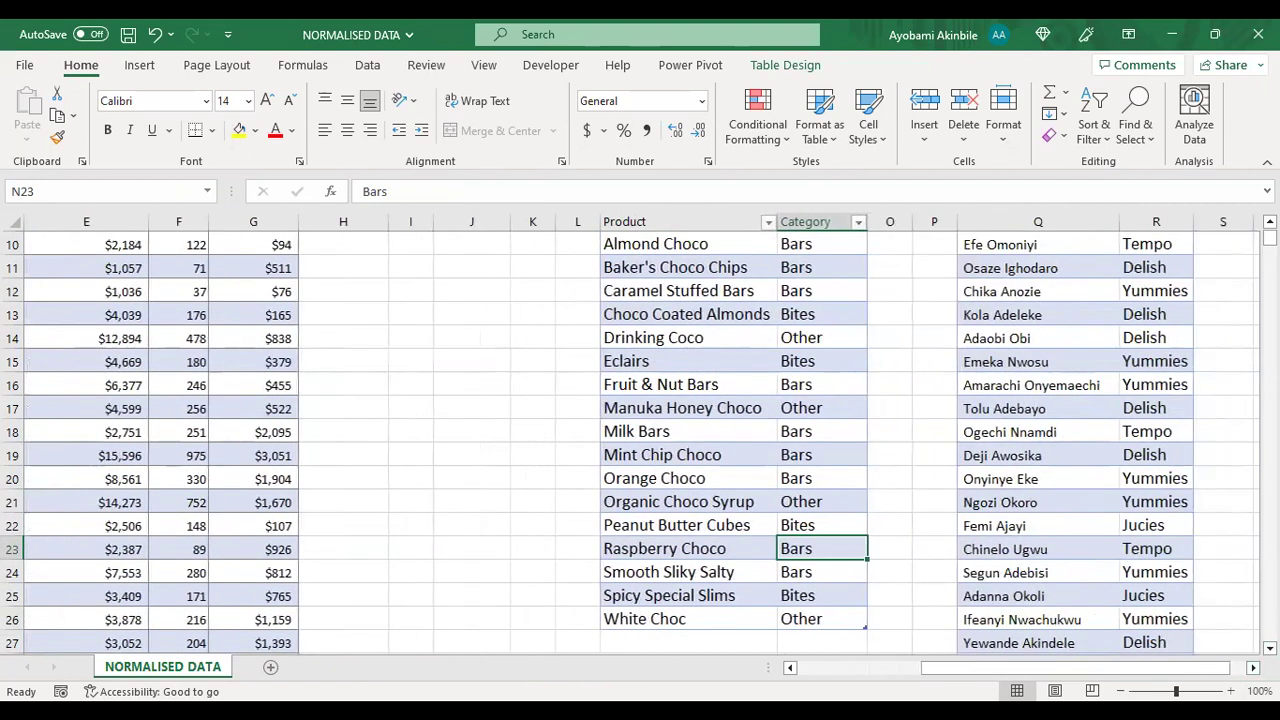
pyautogui.moveTo(1270, 238); pyautogui.dragTo(1270, 228)
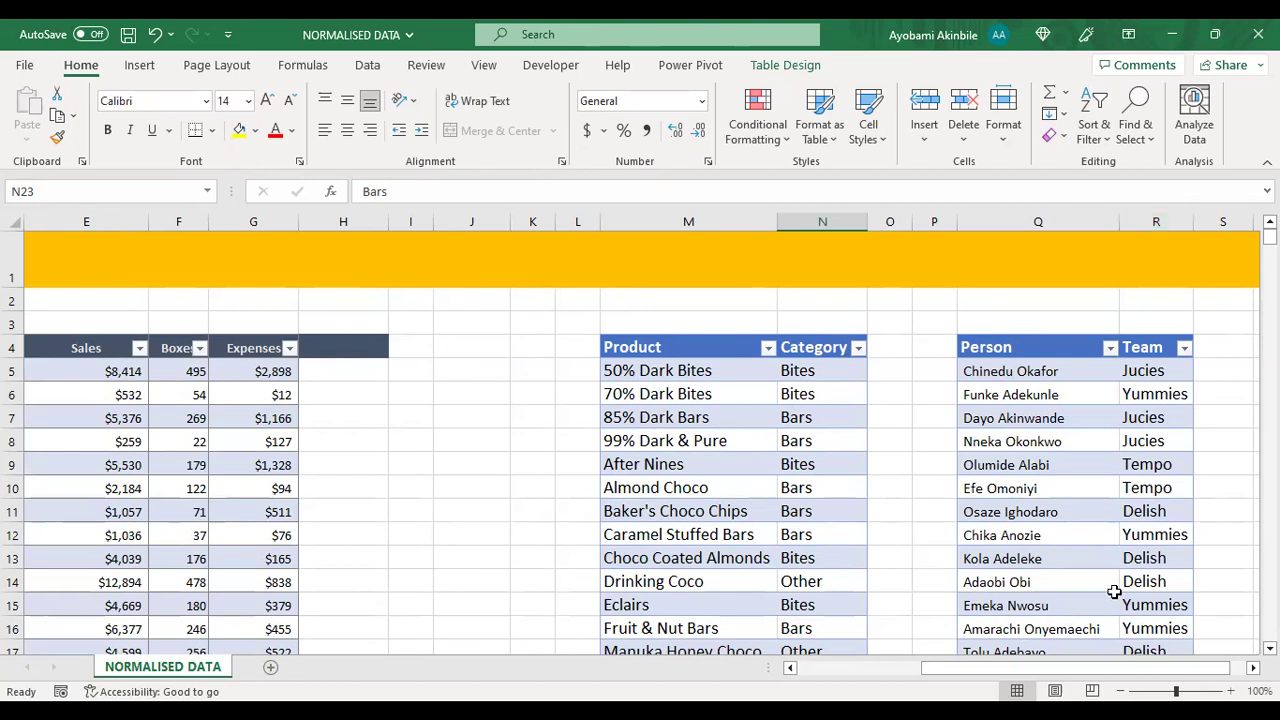
# Step: Compare the Product column of the sales table with the Product column of the Product and Category table
pyautogui.moveTo(1097, 676); pyautogui.dragTo(1090, 675)
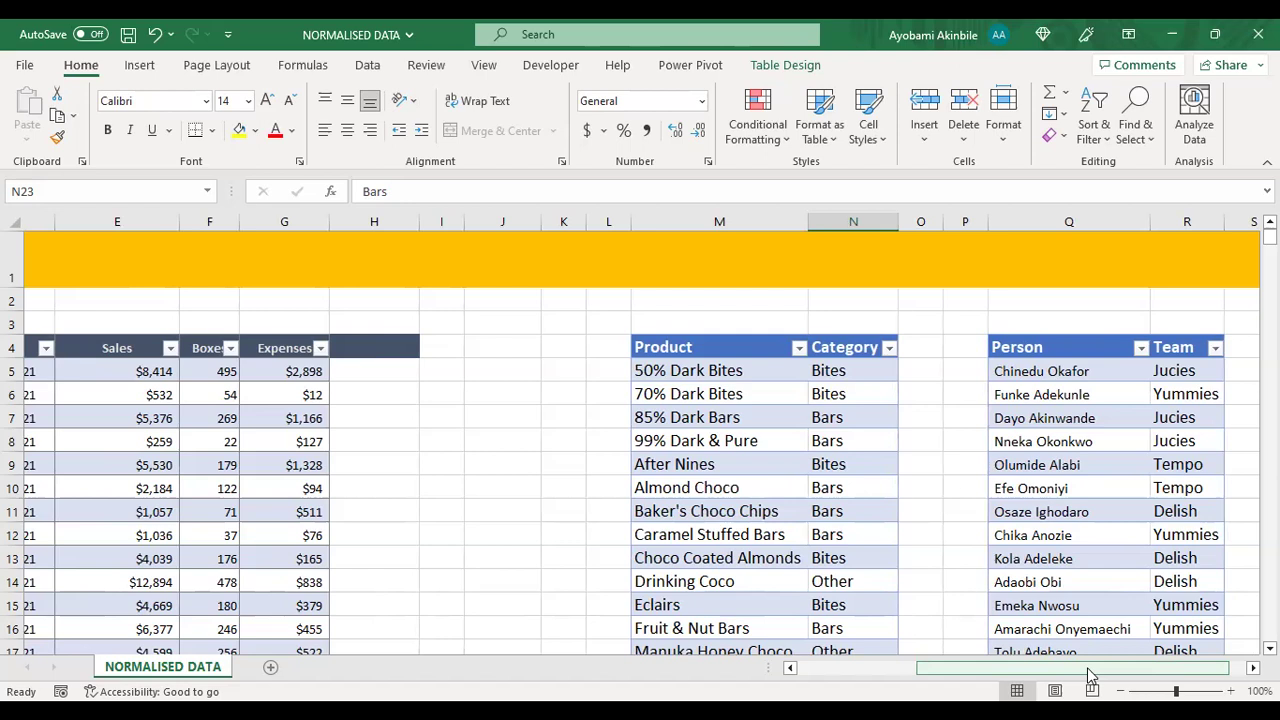
pyautogui.moveTo(1090, 676); pyautogui.dragTo(985, 687)
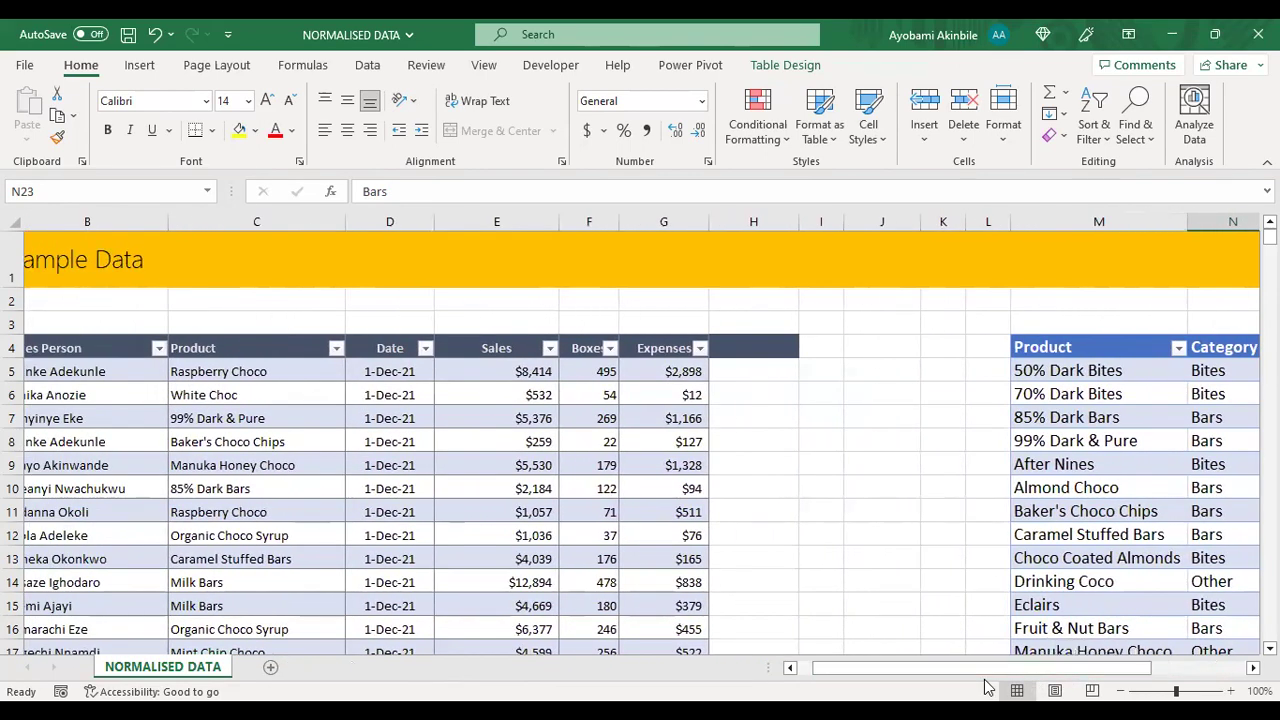
pyautogui.click(211, 222)
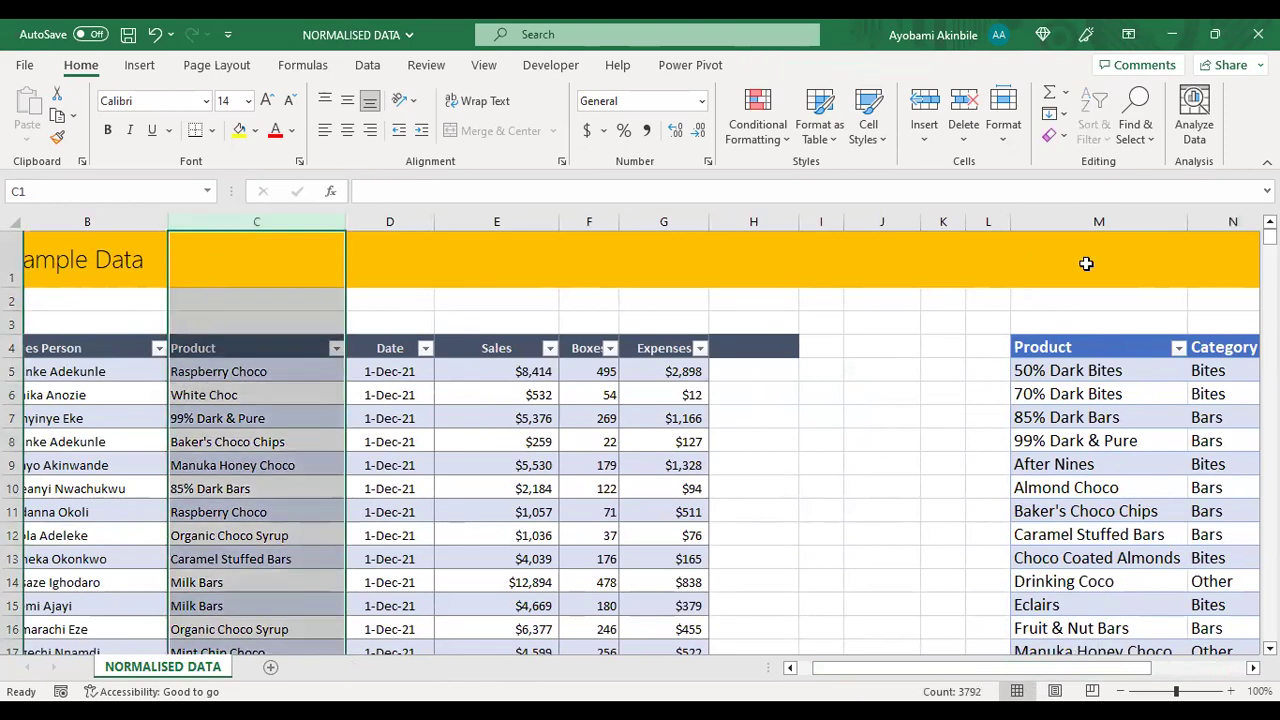
pyautogui.click(1126, 220)
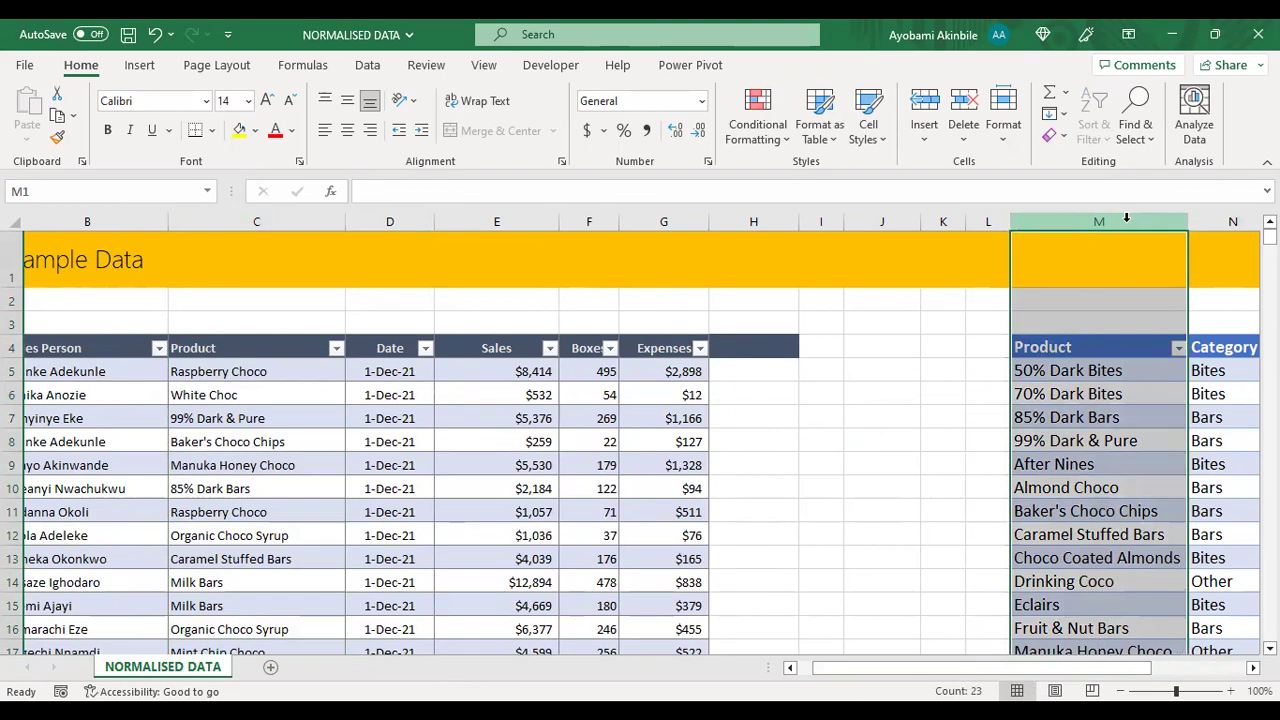
pyautogui.click(1093, 369)
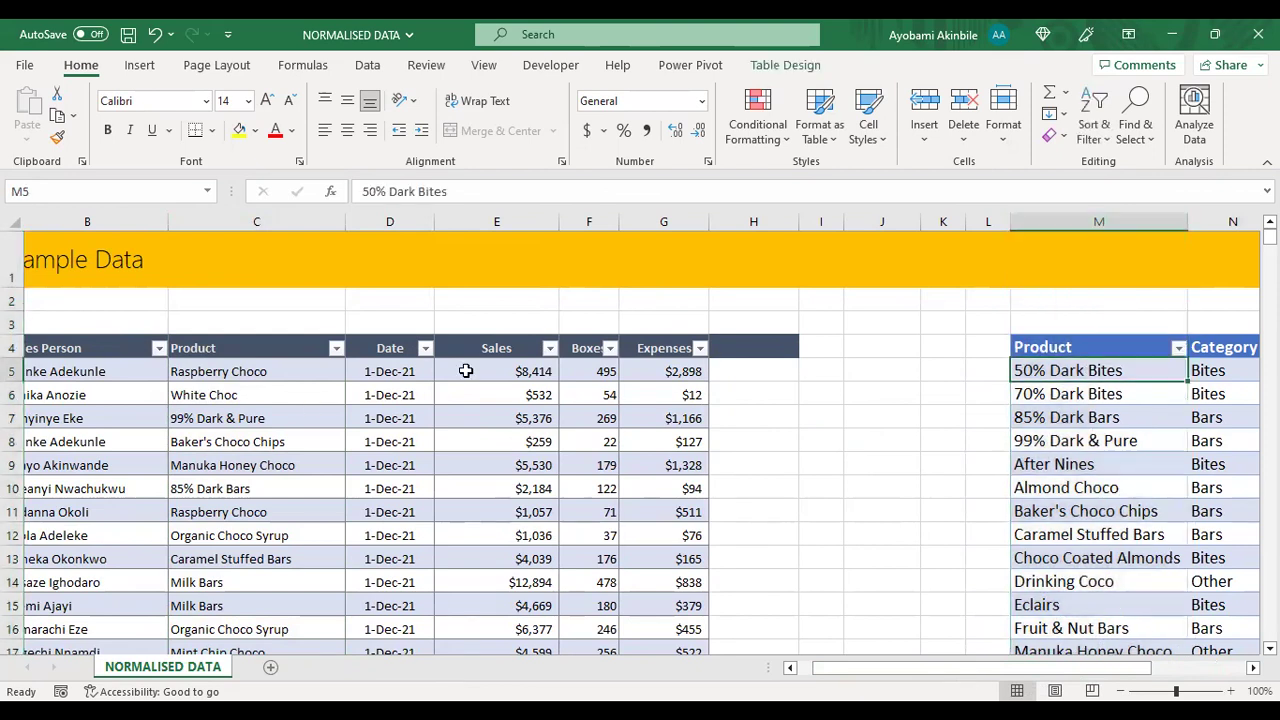
pyautogui.click(234, 369)
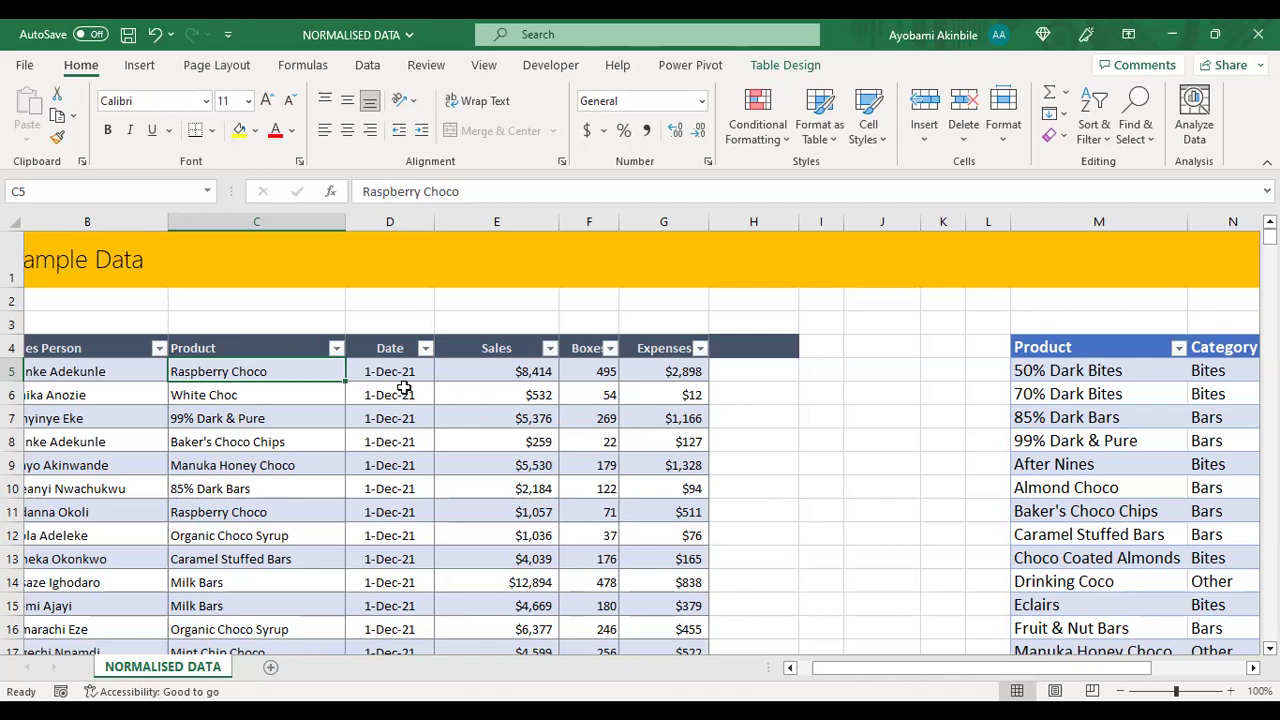
pyautogui.moveTo(898, 664); pyautogui.dragTo(1012, 654)
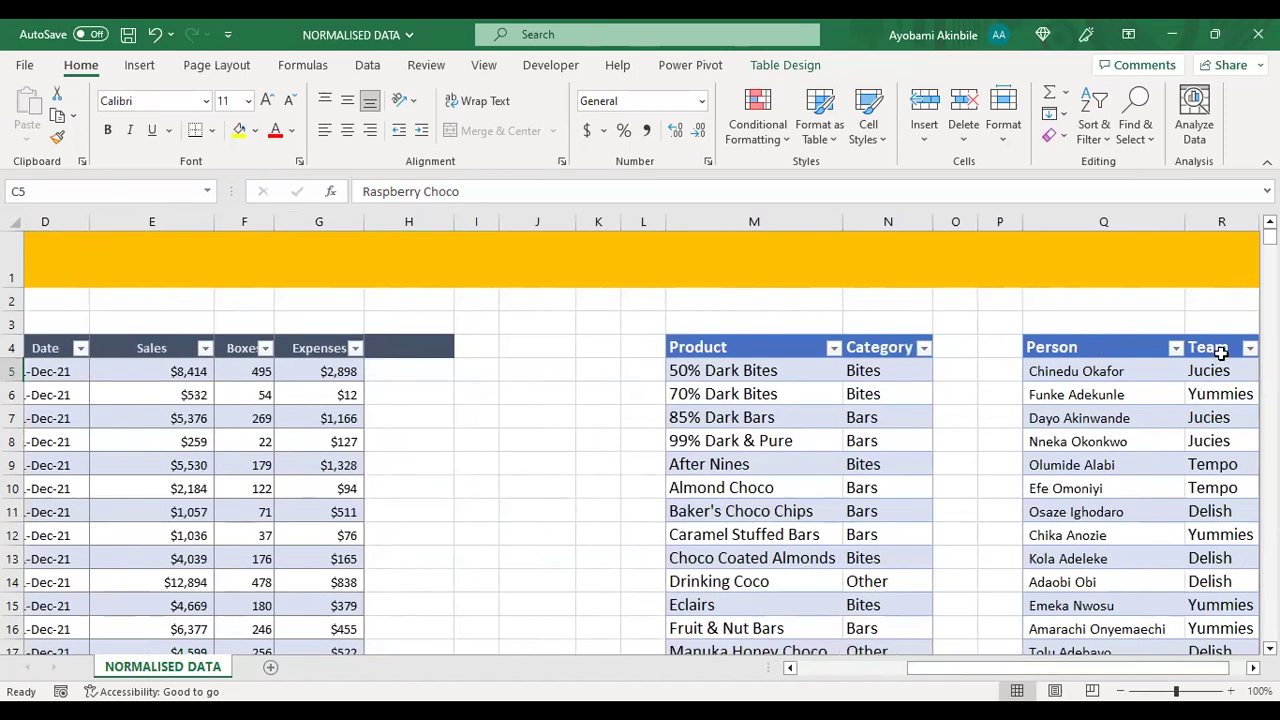
# Step: Rename the table holding the Date, Sales, Boxes and Expenses columns as sales
pyautogui.click(244, 378)
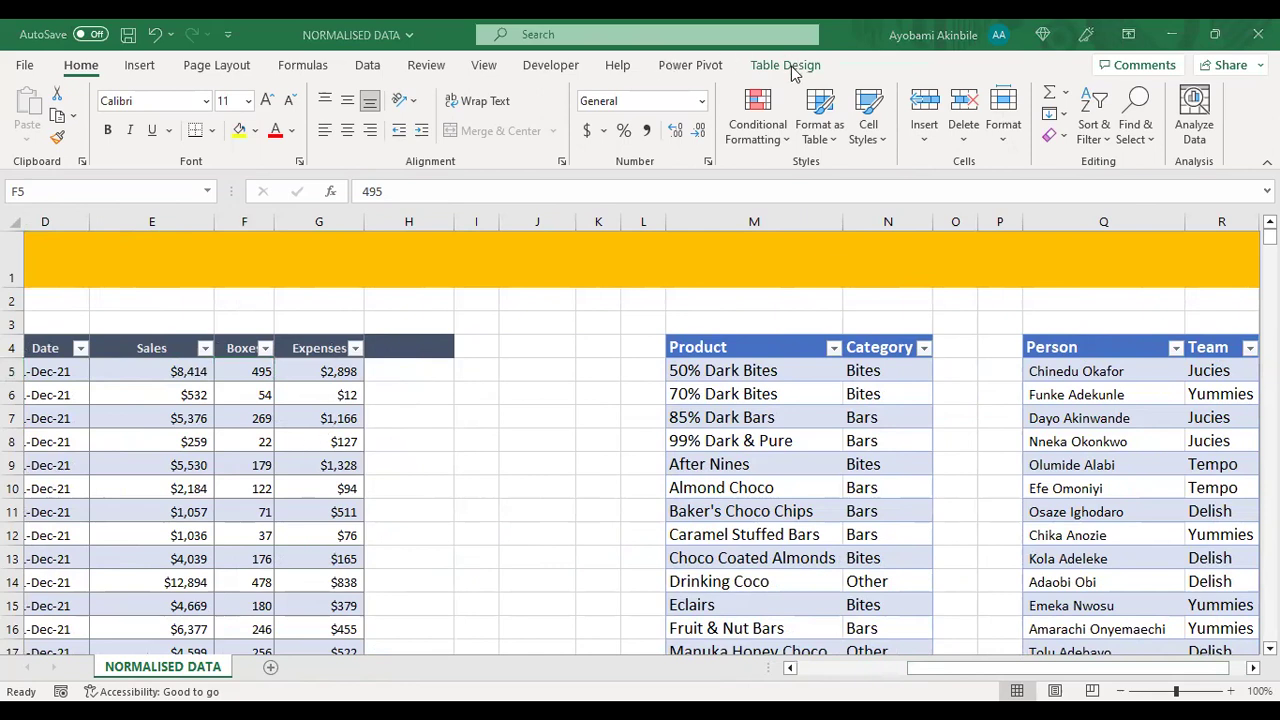
pyautogui.click(140, 392)
pyautogui.click(770, 64)
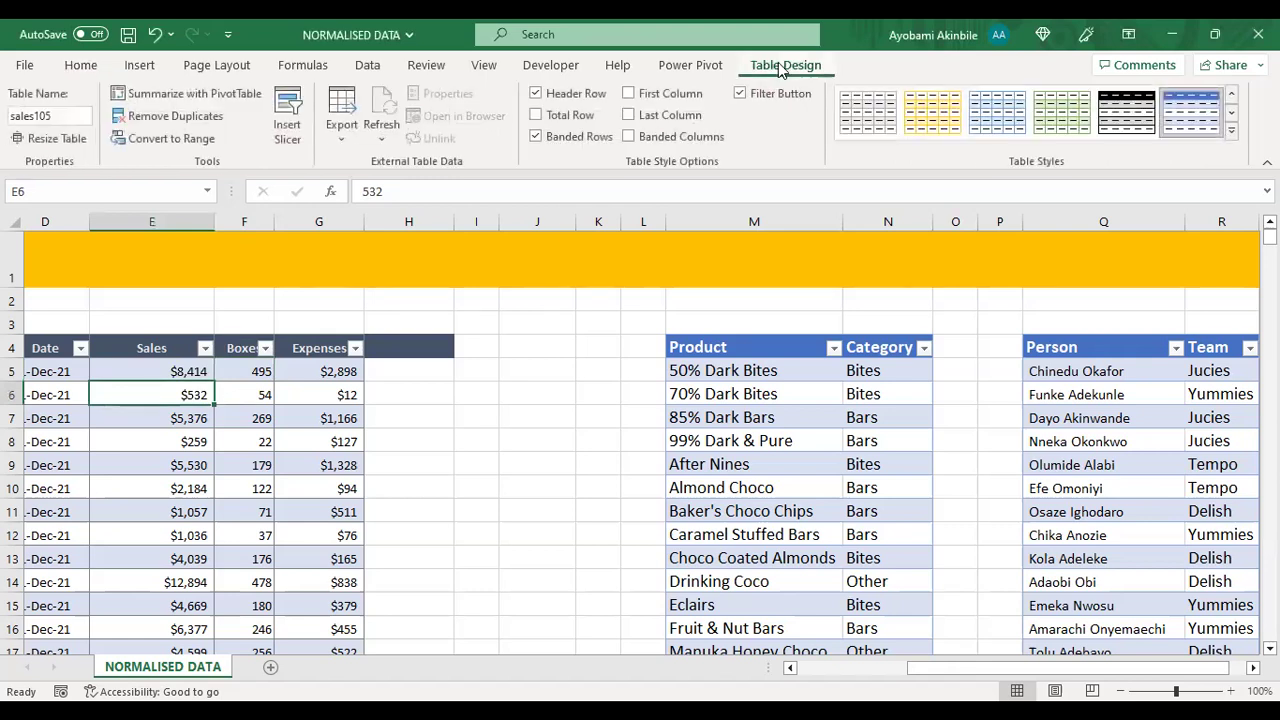
pyautogui.click(106, 347)
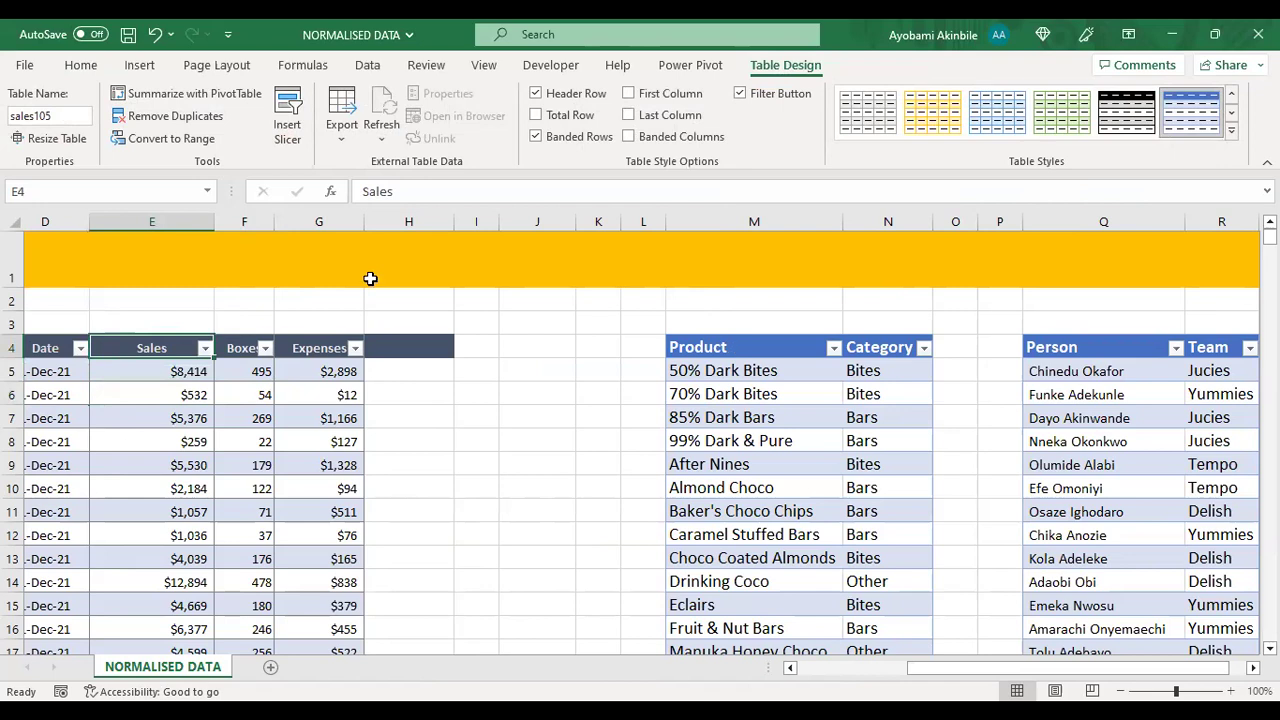
pyautogui.click(58, 116)
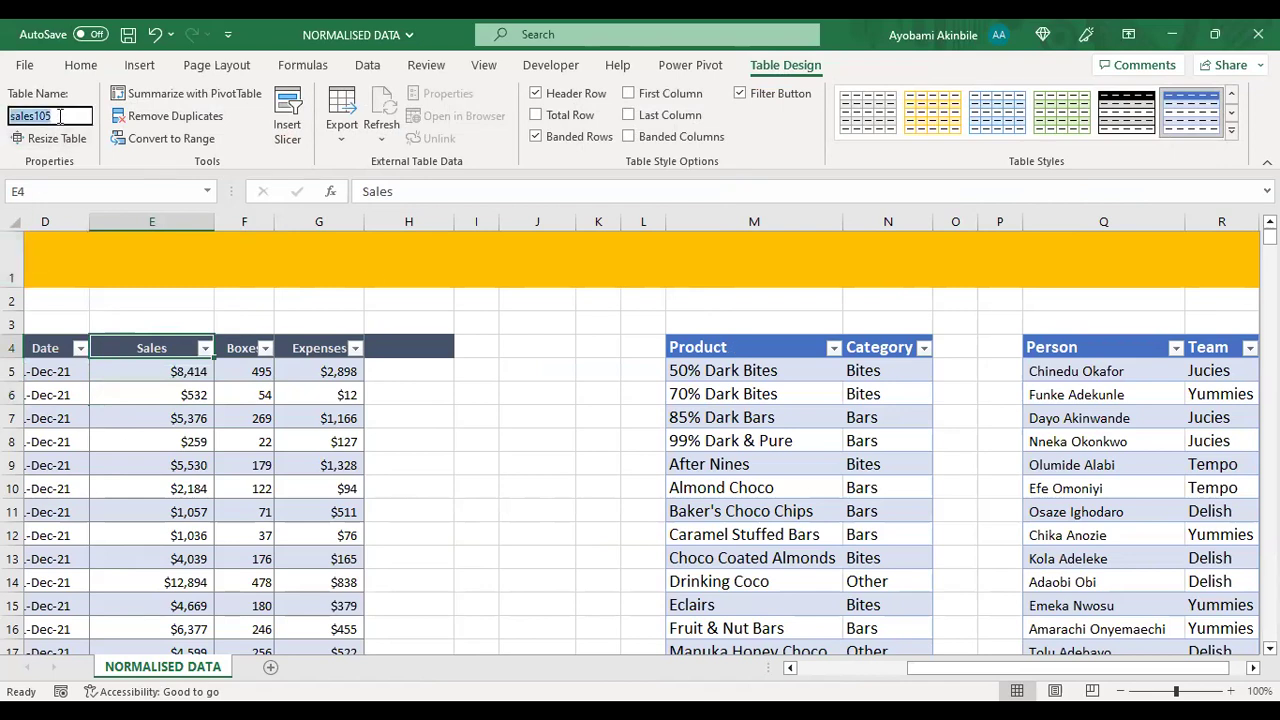
pyautogui.click(60, 116)
pyautogui.press('BackSpace')
pyautogui.press('BackSpace')
pyautogui.press('BackSpace')
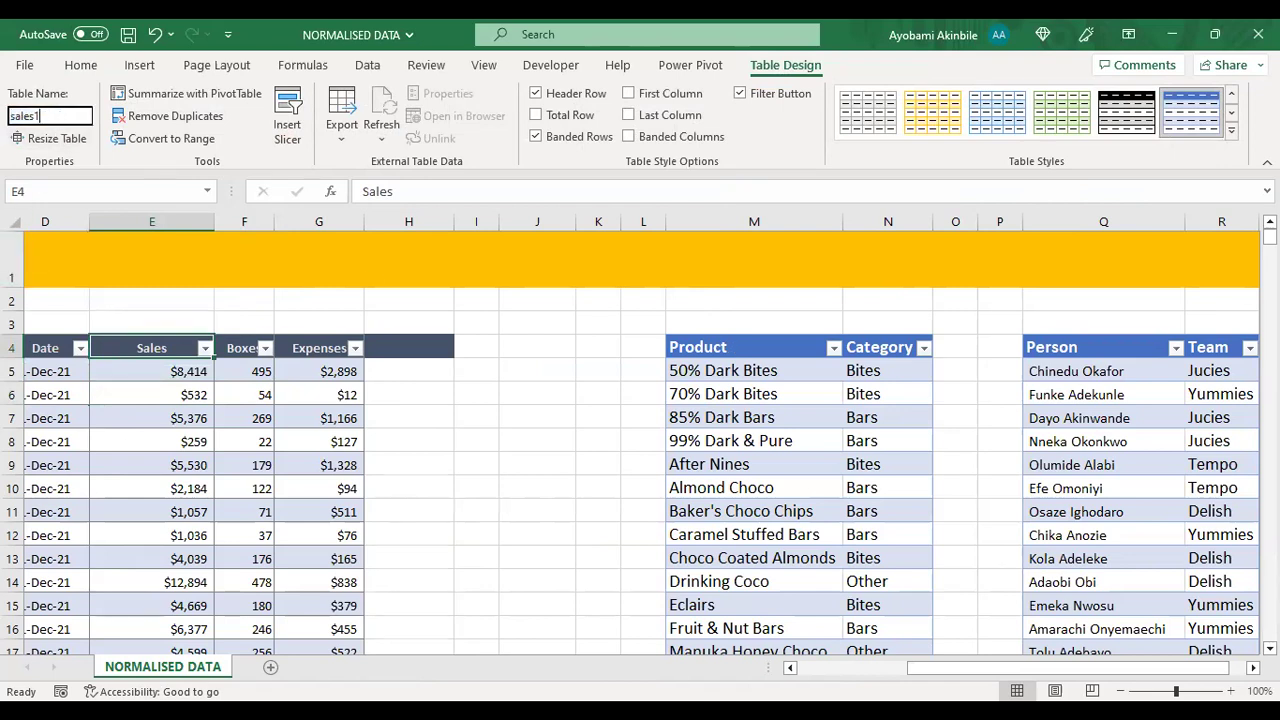
pyautogui.press('Return')
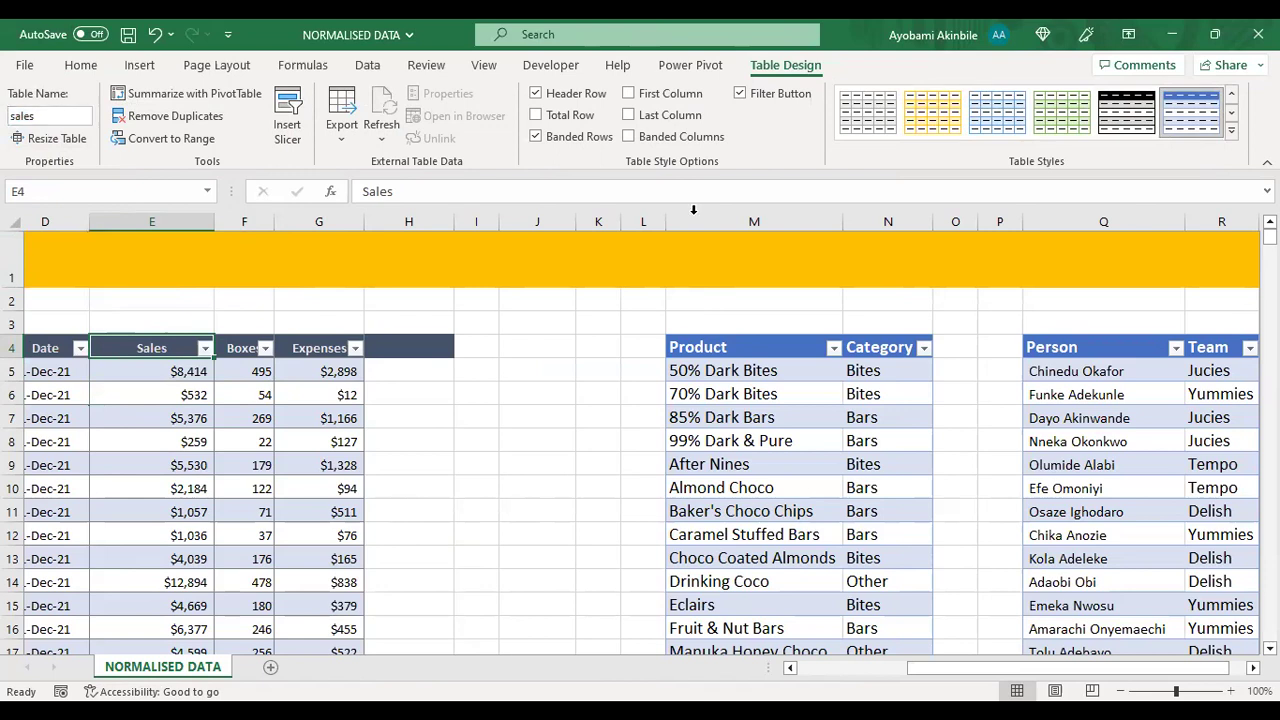
# Step: Rename the Product and Category table as products
pyautogui.click(752, 366)
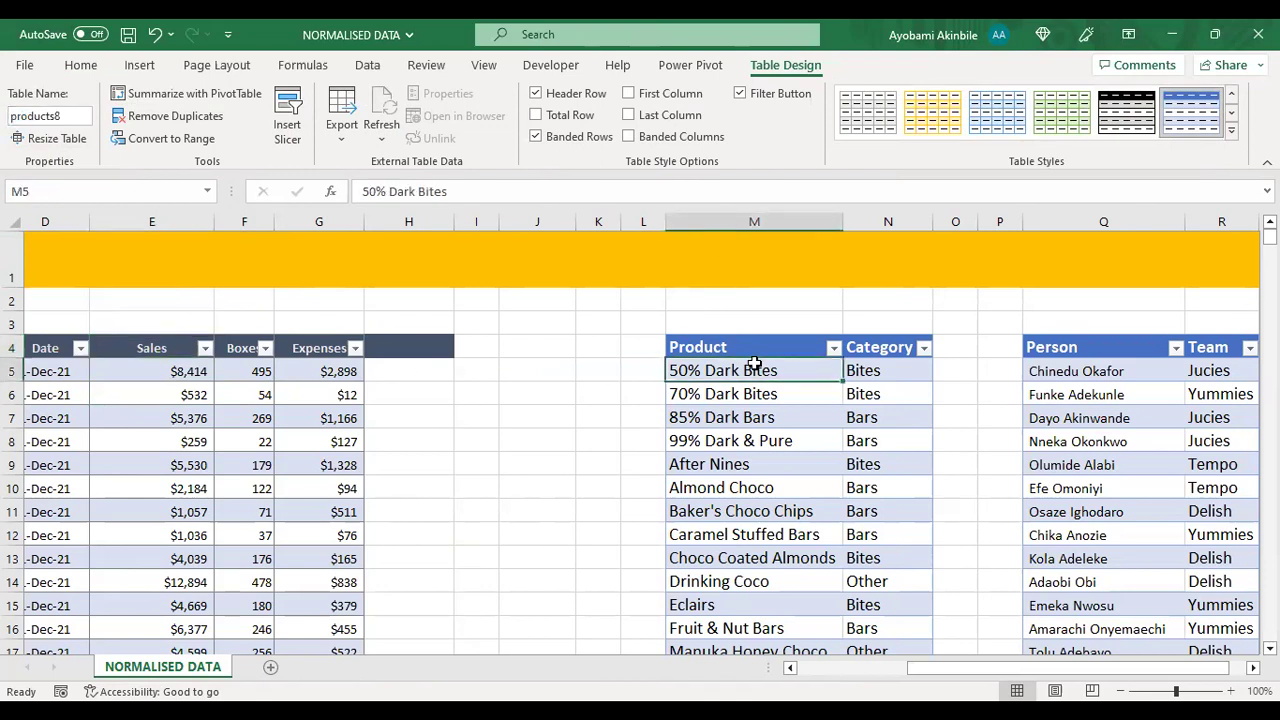
pyautogui.click(75, 115)
pyautogui.click(75, 115)
pyautogui.press('BackSpace')
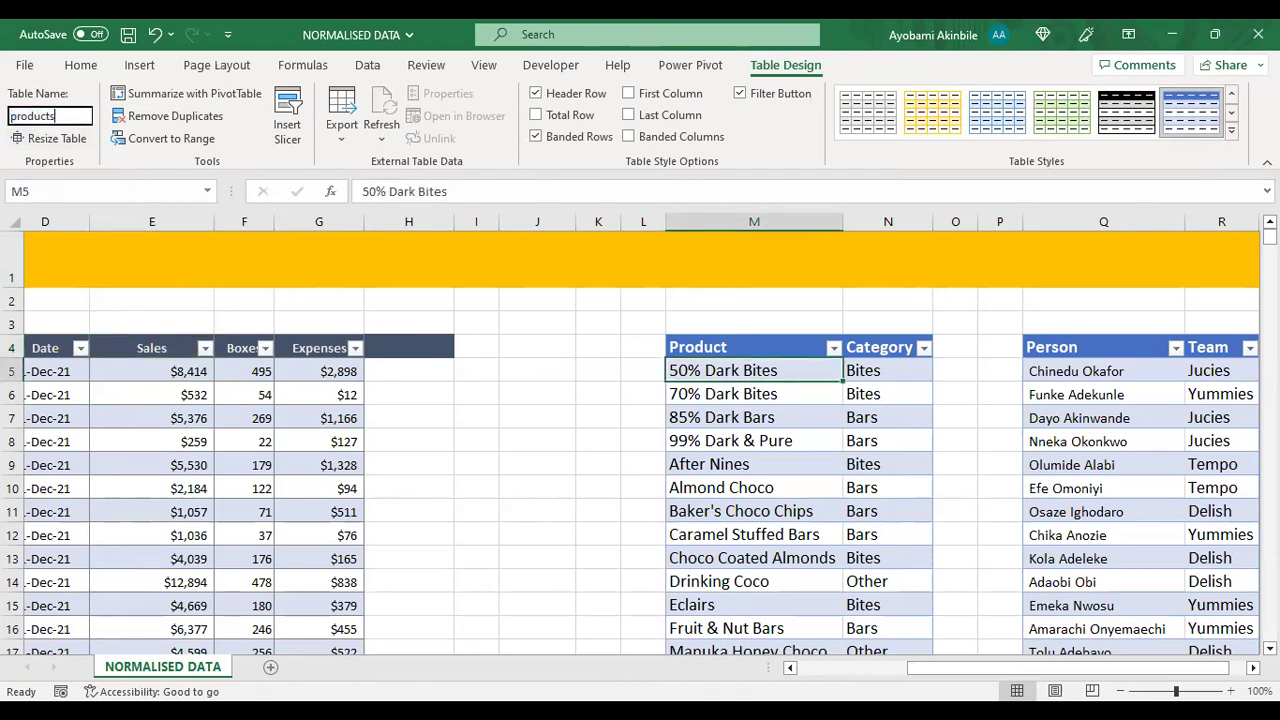
pyautogui.press('Return')
# Step: Rename the Person and Team table as people
pyautogui.click(1087, 400)
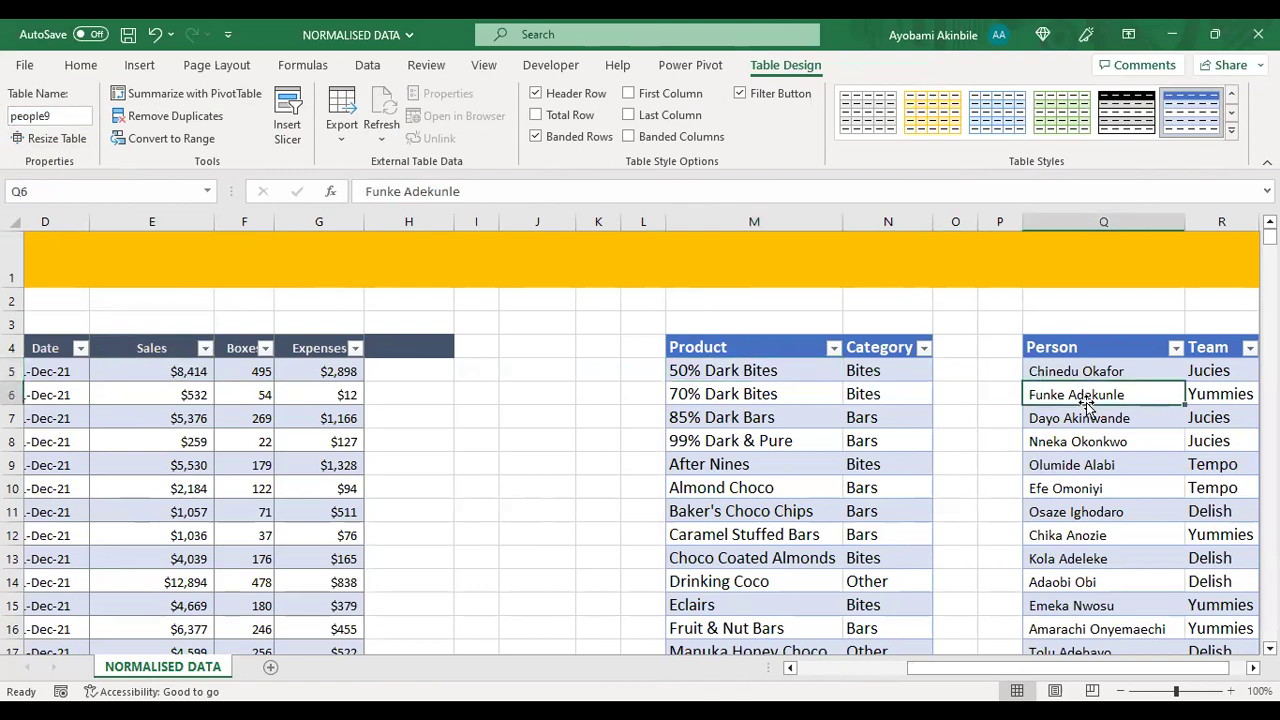
pyautogui.click(65, 118)
pyautogui.click(65, 118)
pyautogui.press('BackSpace')
pyautogui.press('Return')
pyautogui.click(368, 66)
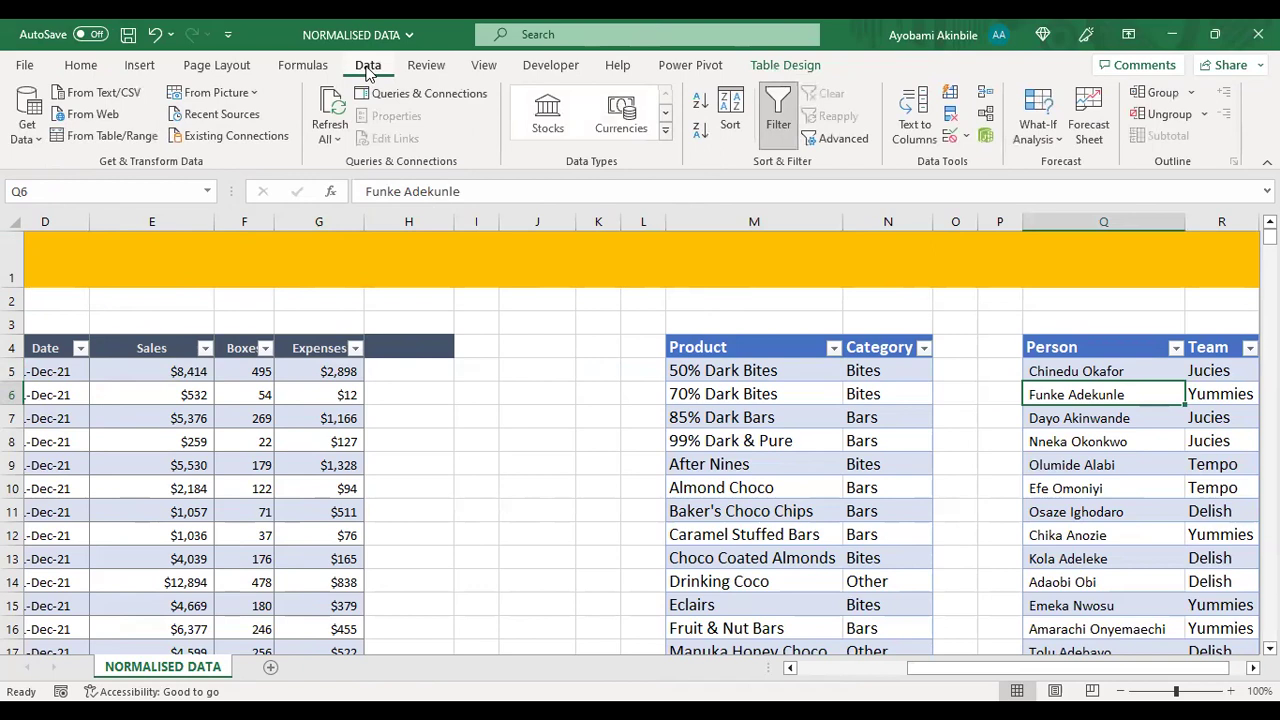
pyautogui.click(986, 117)
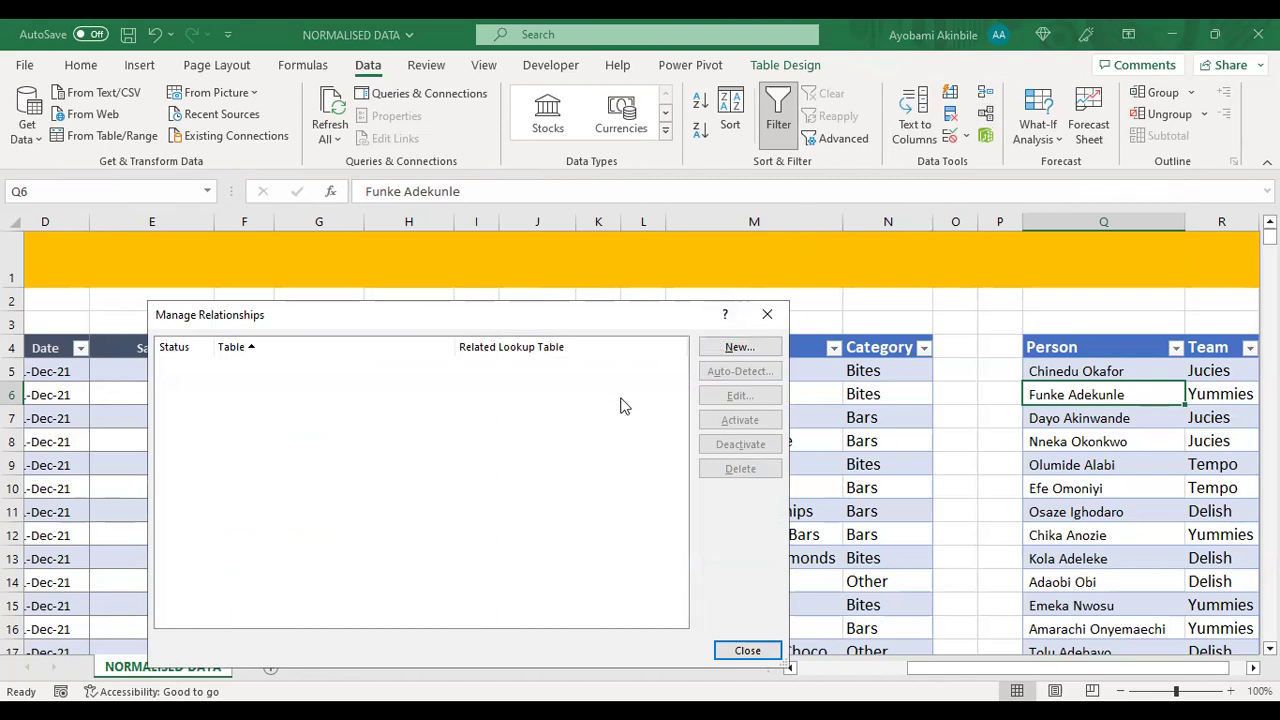
pyautogui.click(740, 347)
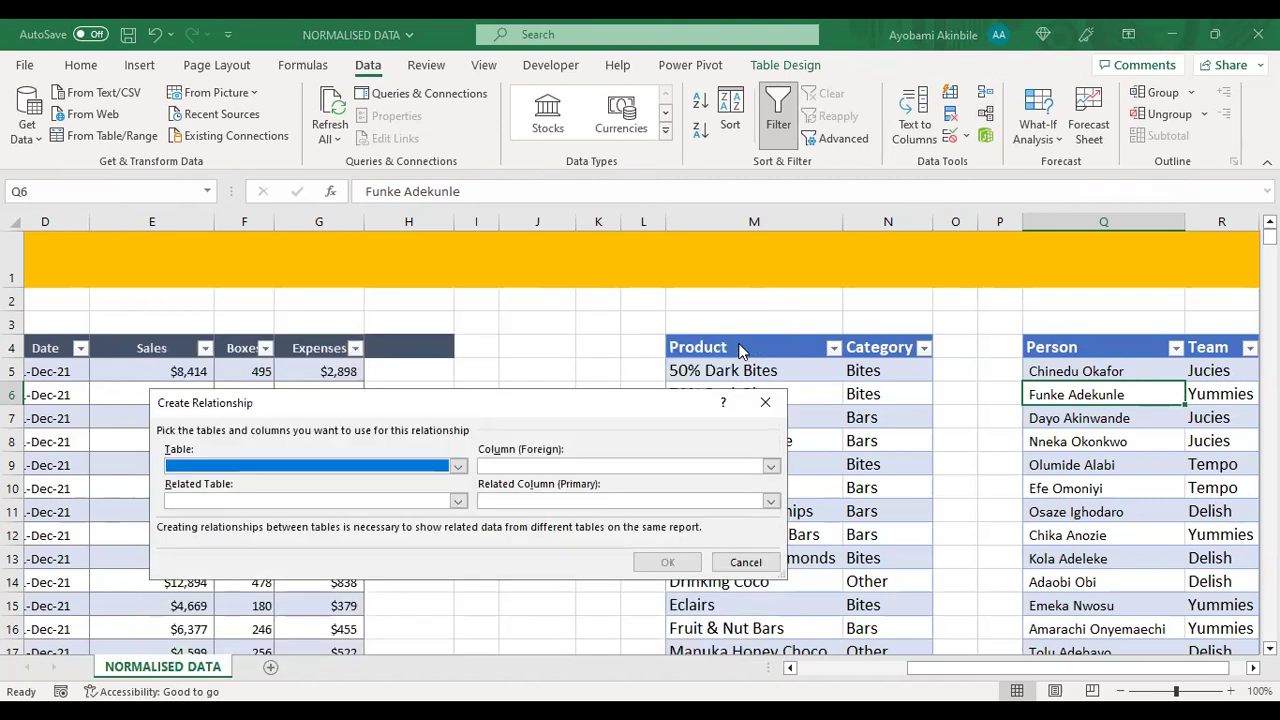
pyautogui.moveTo(598, 409); pyautogui.dragTo(634, 270)
pyautogui.click(494, 330)
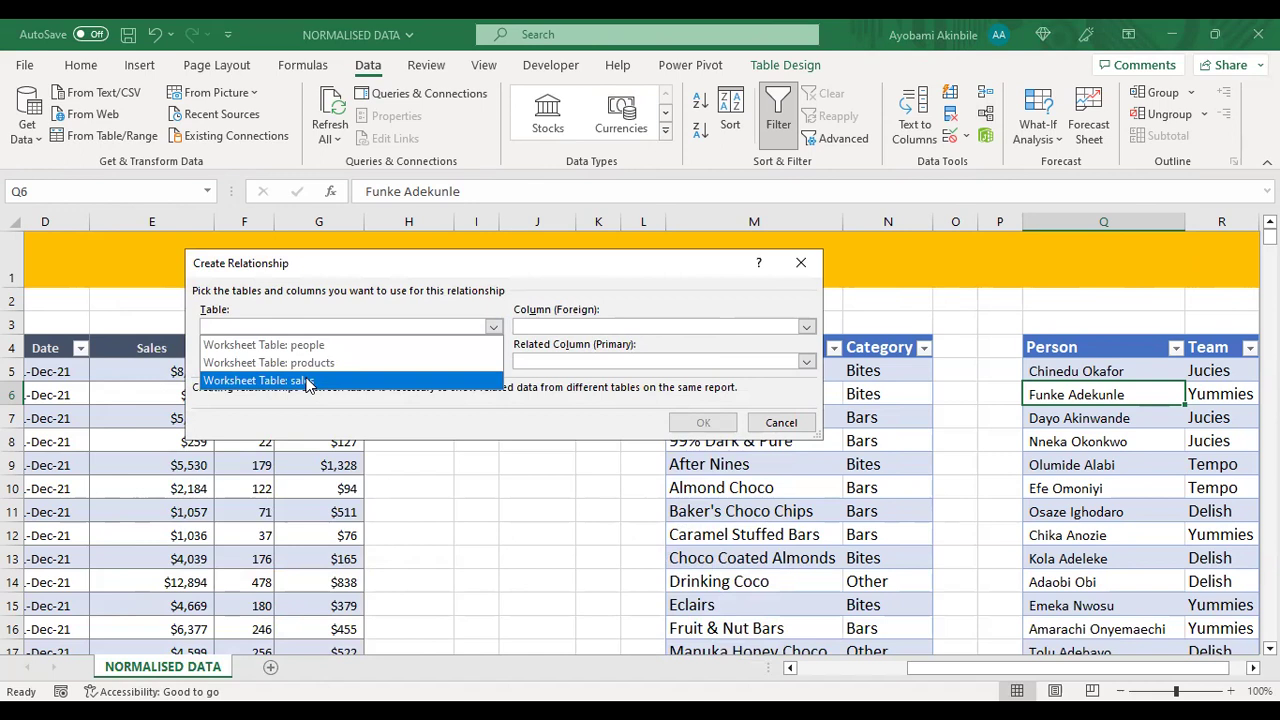
pyautogui.click(774, 424)
pyautogui.click(766, 314)
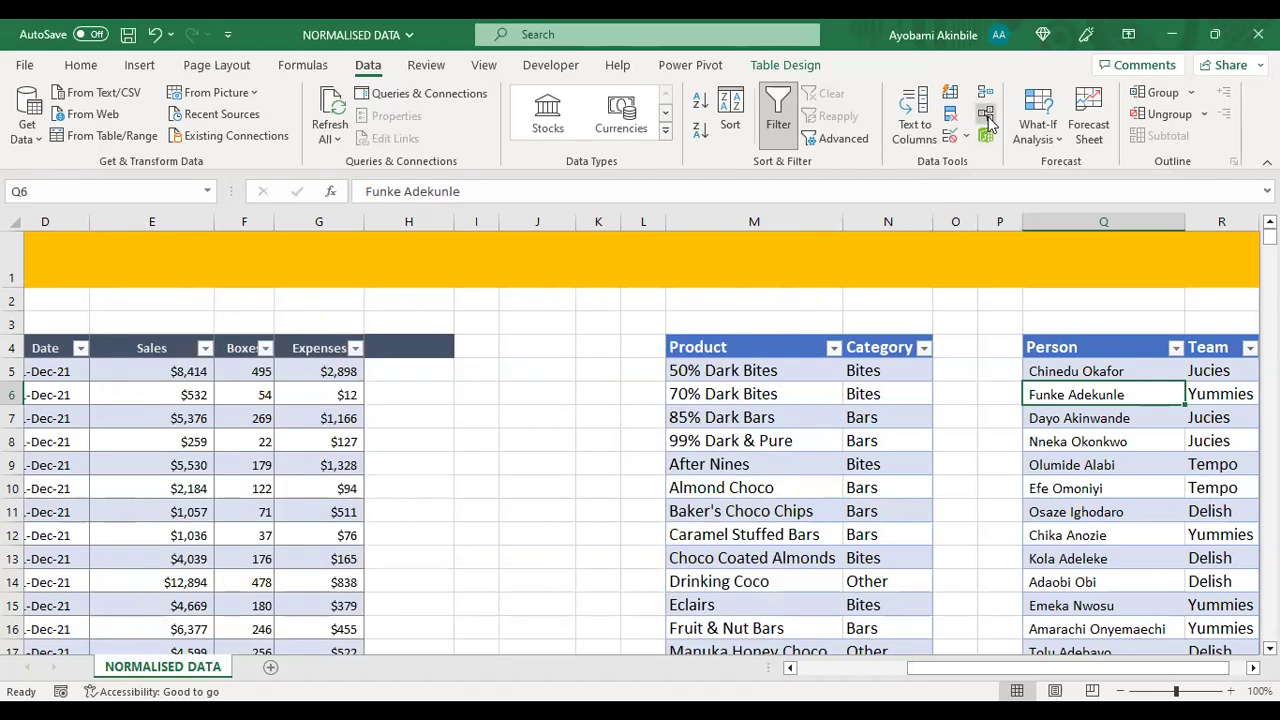
pyautogui.click(987, 116)
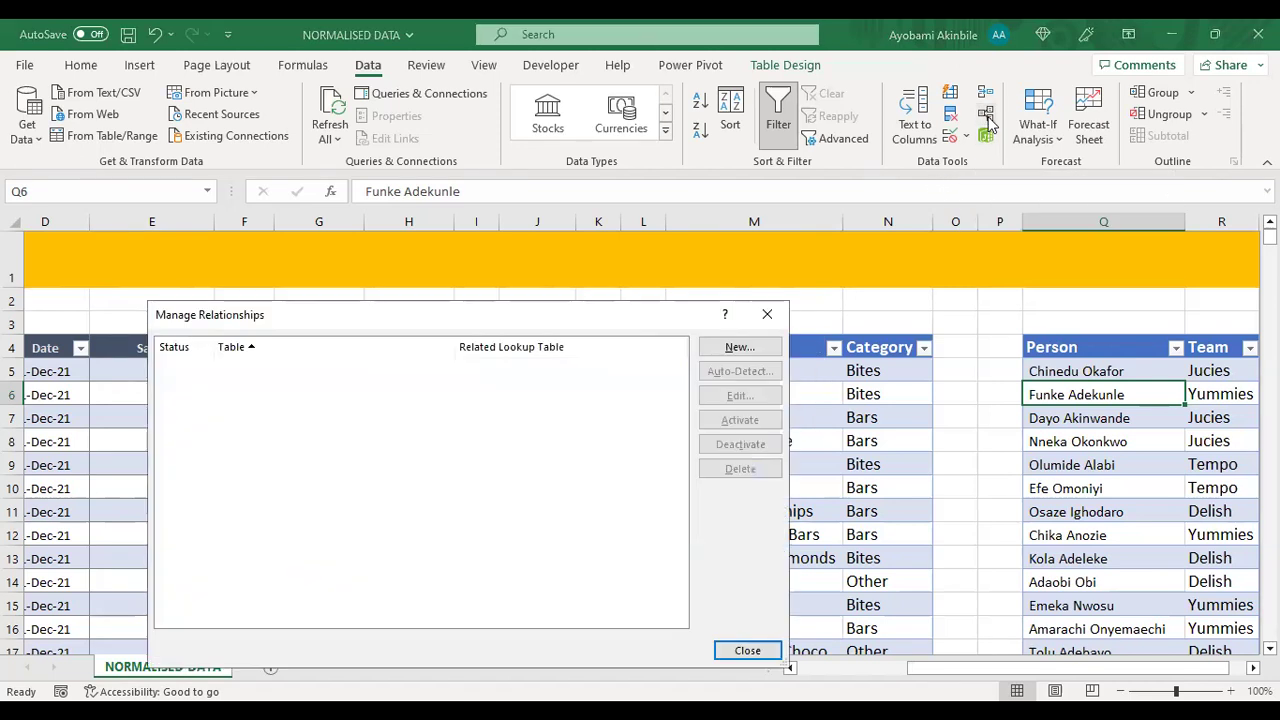
pyautogui.click(769, 317)
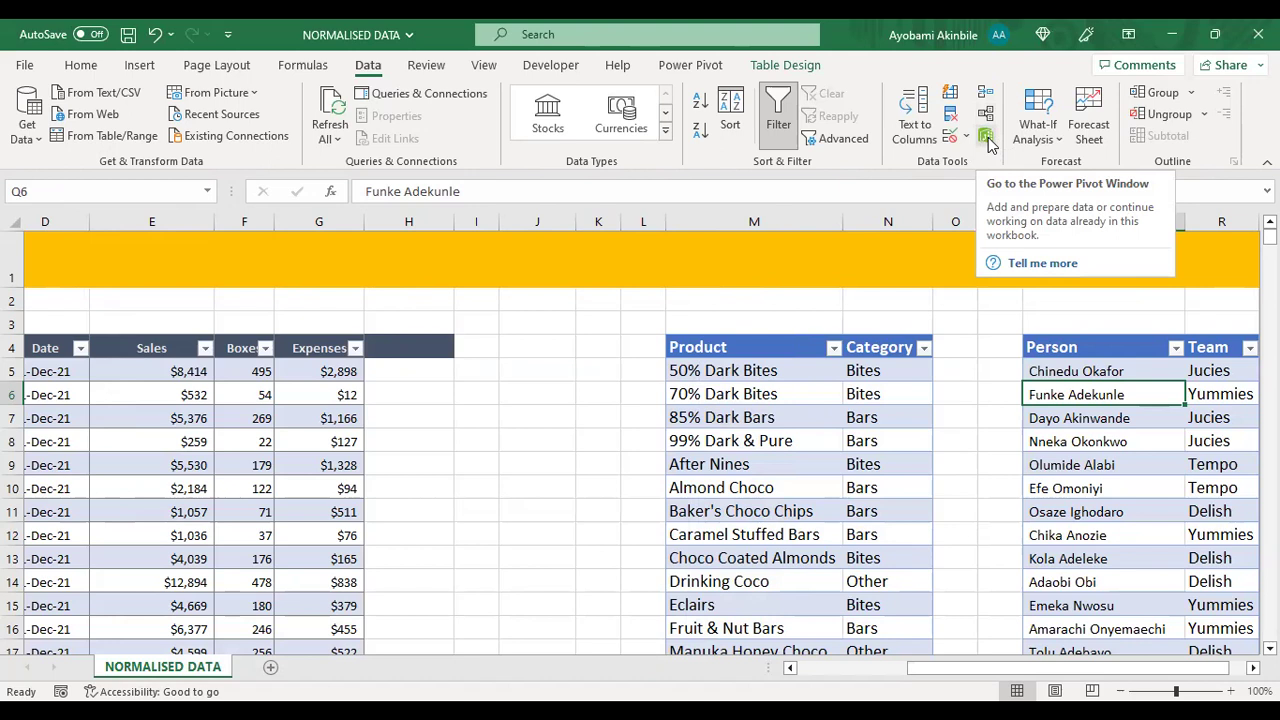
pyautogui.click(987, 141)
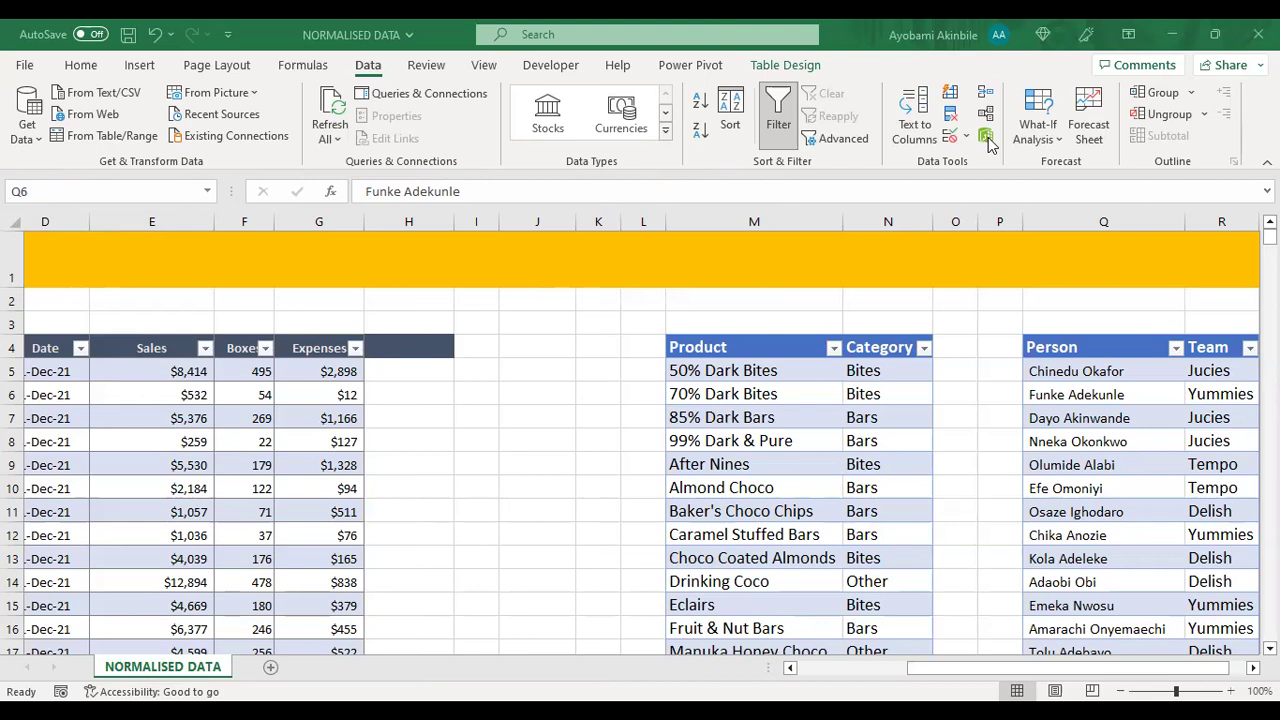
pyautogui.click(320, 420)
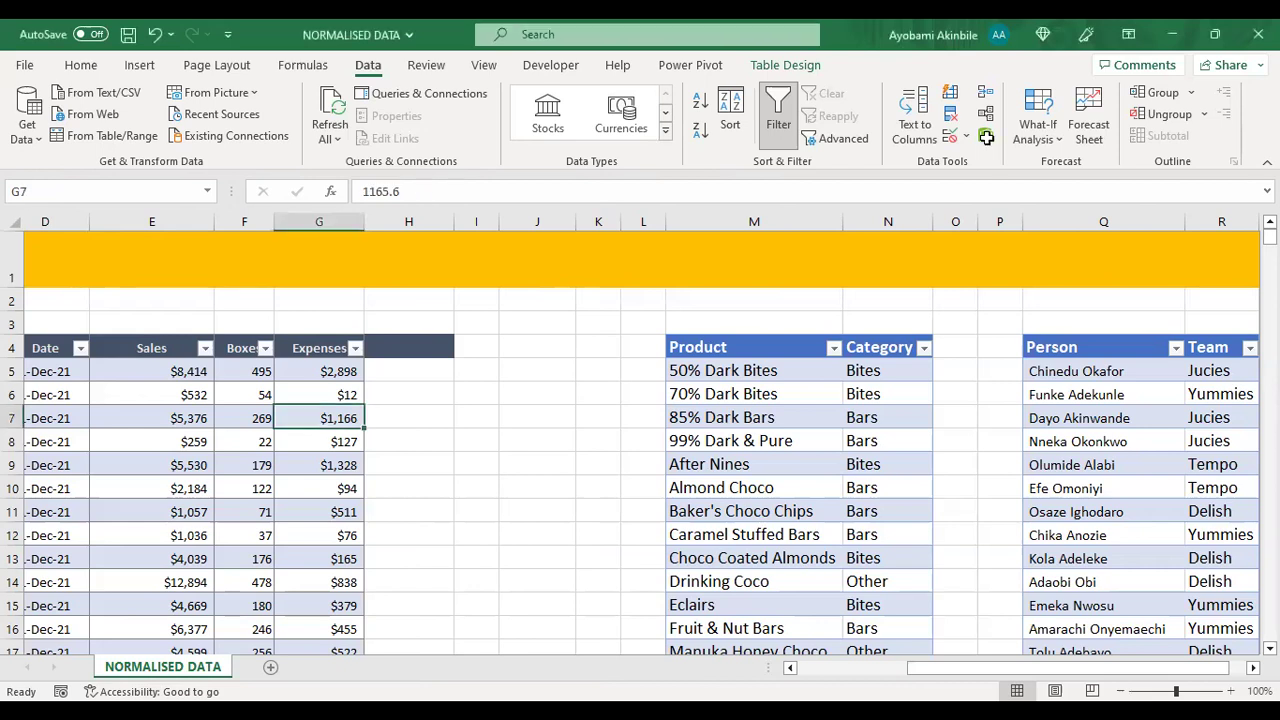
pyautogui.rightClick(318, 425)
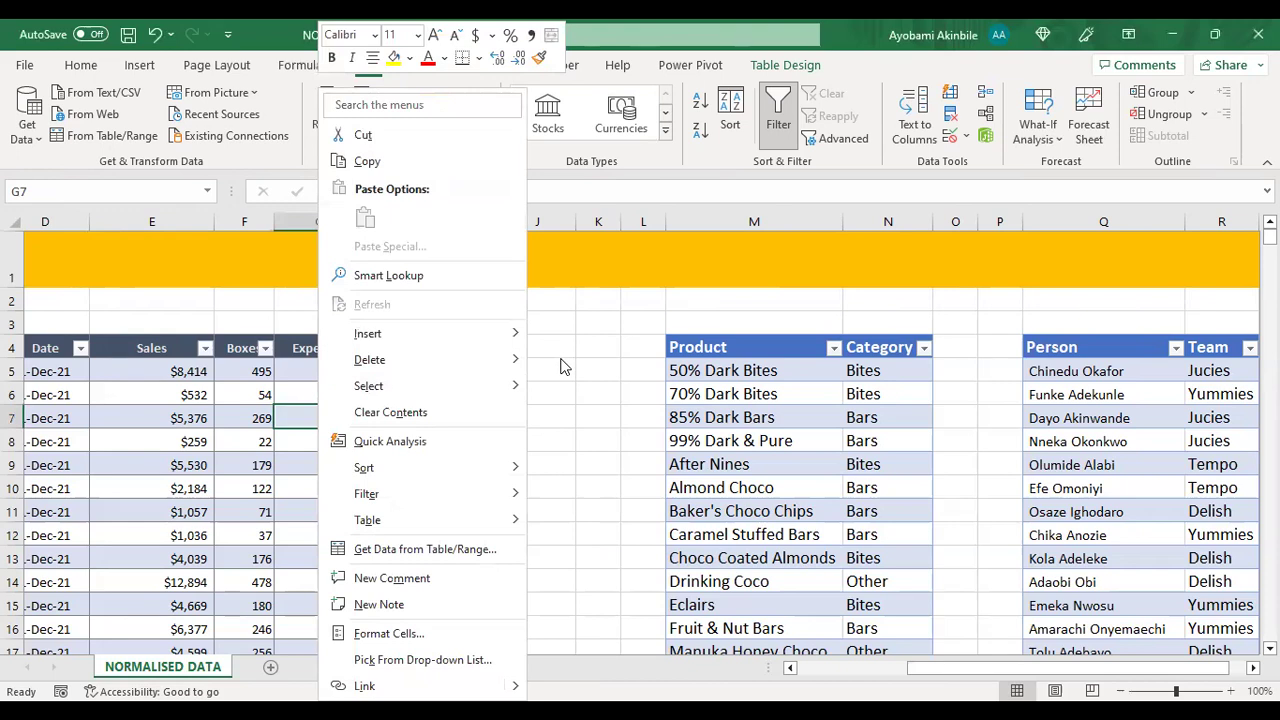
pyautogui.click(141, 384)
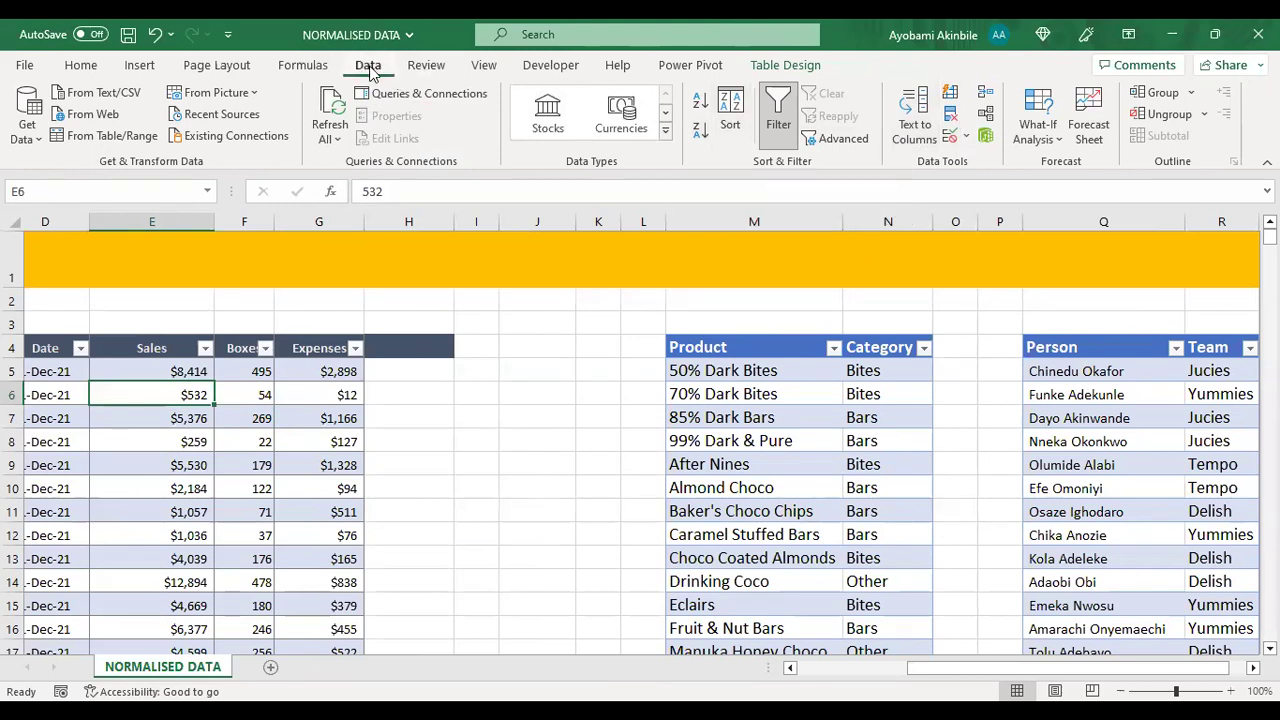
pyautogui.click(302, 65)
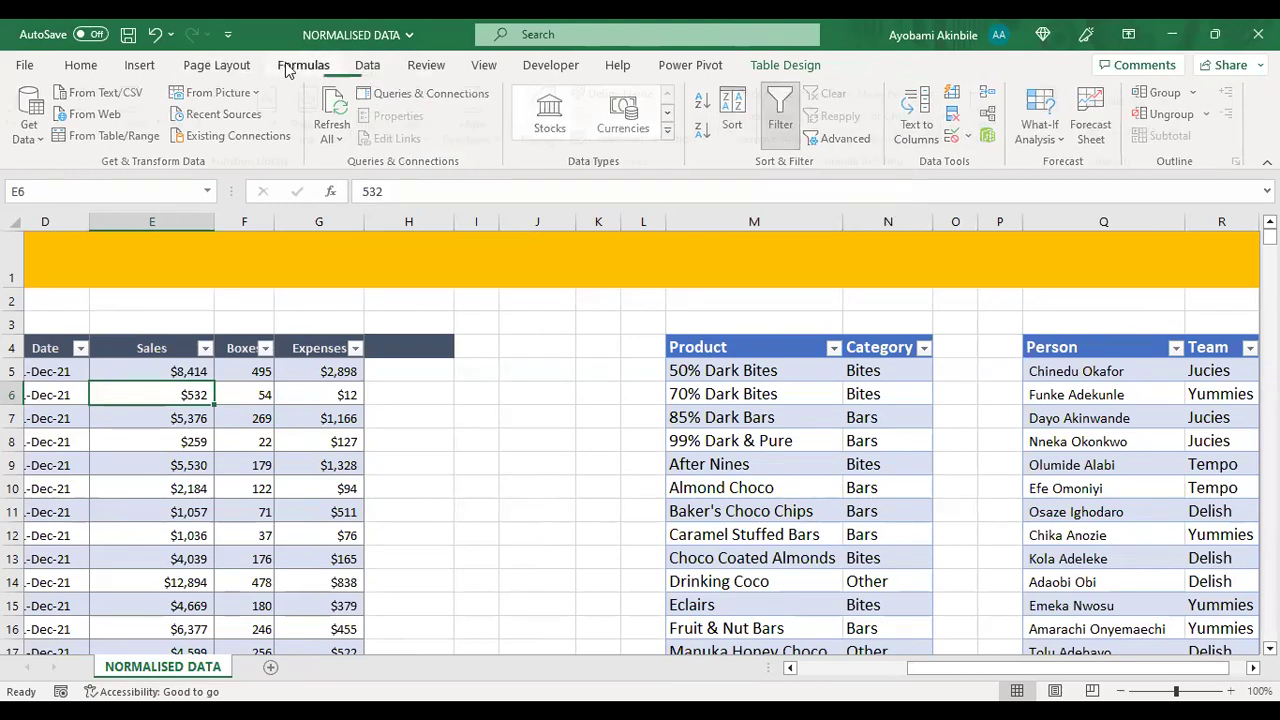
pyautogui.click(235, 70)
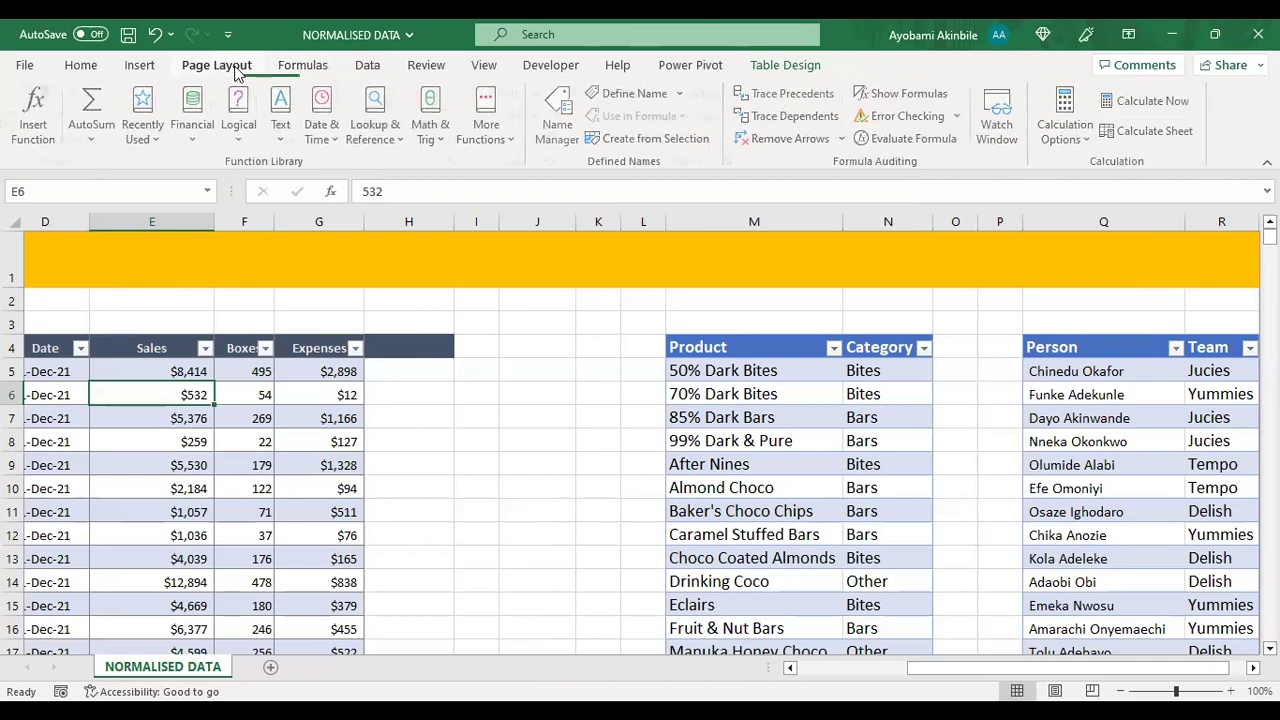
pyautogui.click(124, 66)
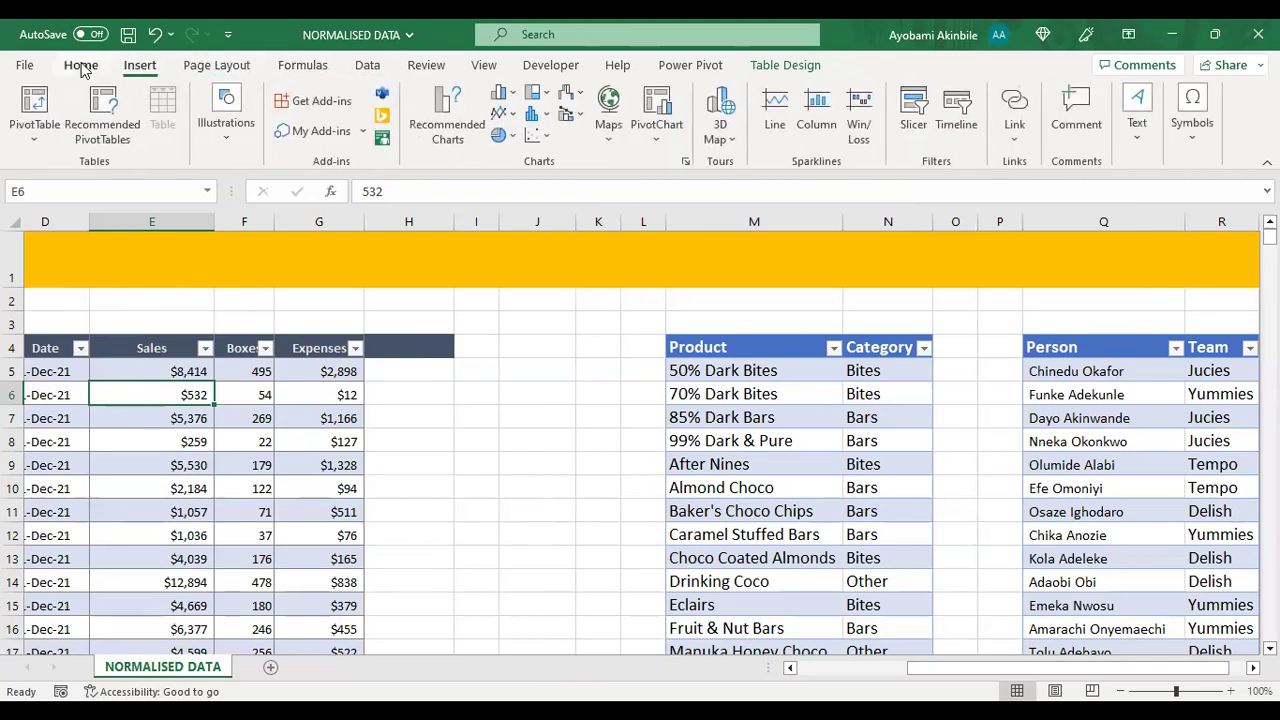
pyautogui.click(82, 66)
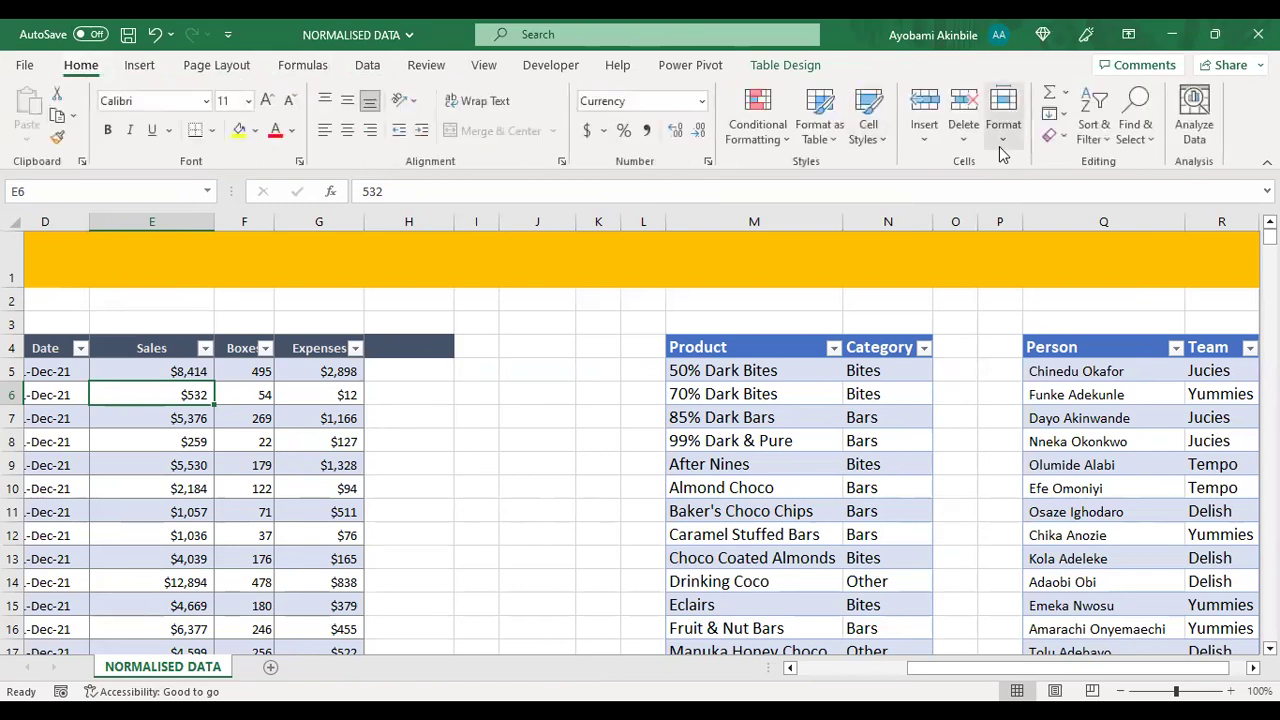
pyautogui.click(315, 394)
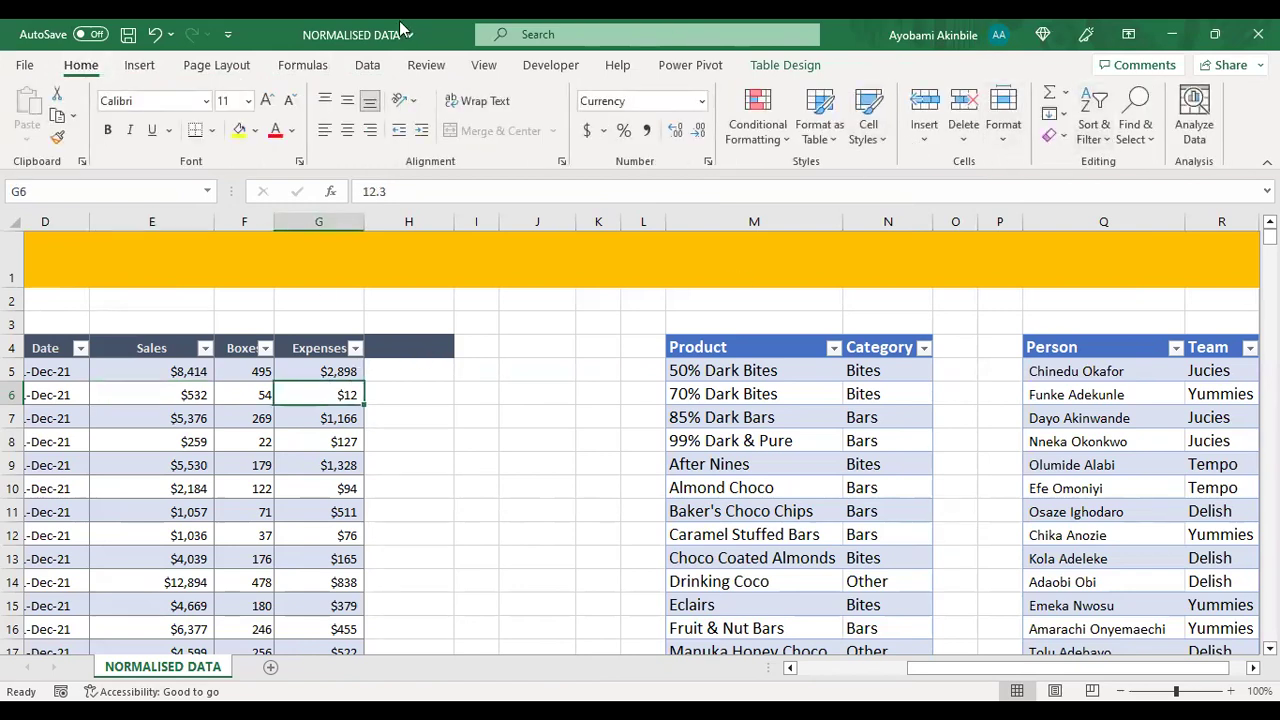
pyautogui.click(367, 64)
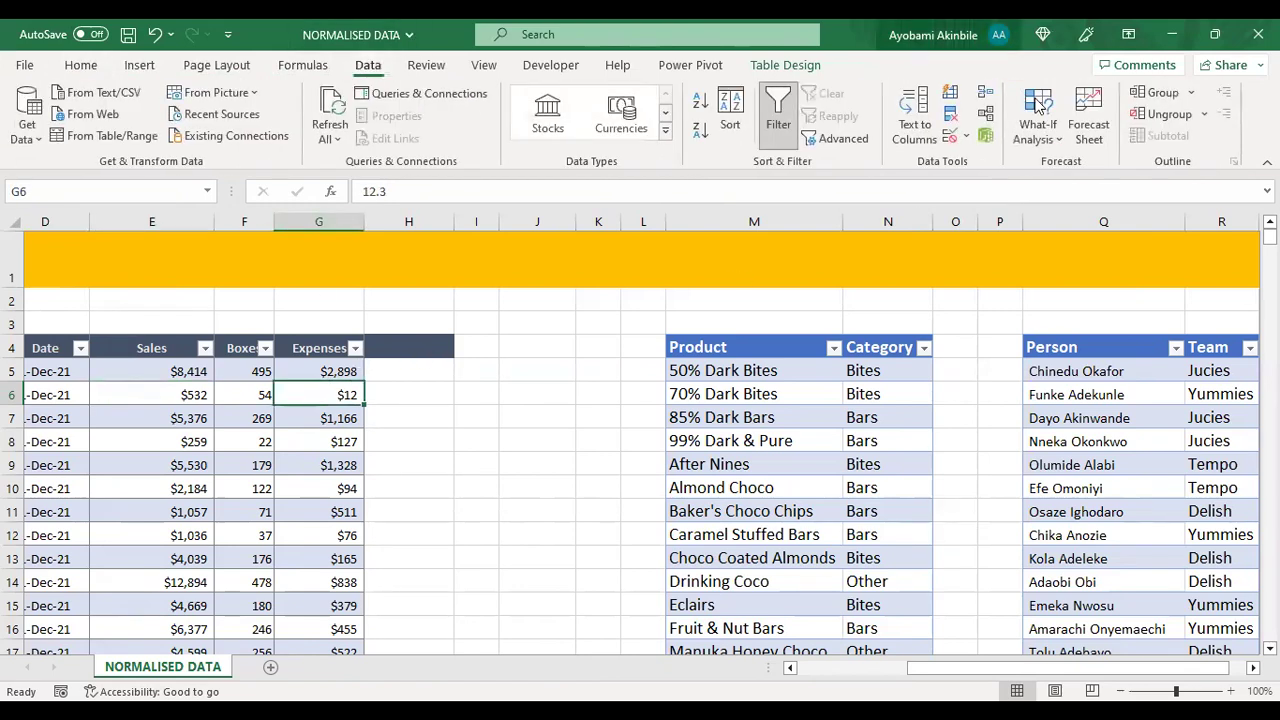
pyautogui.click(985, 118)
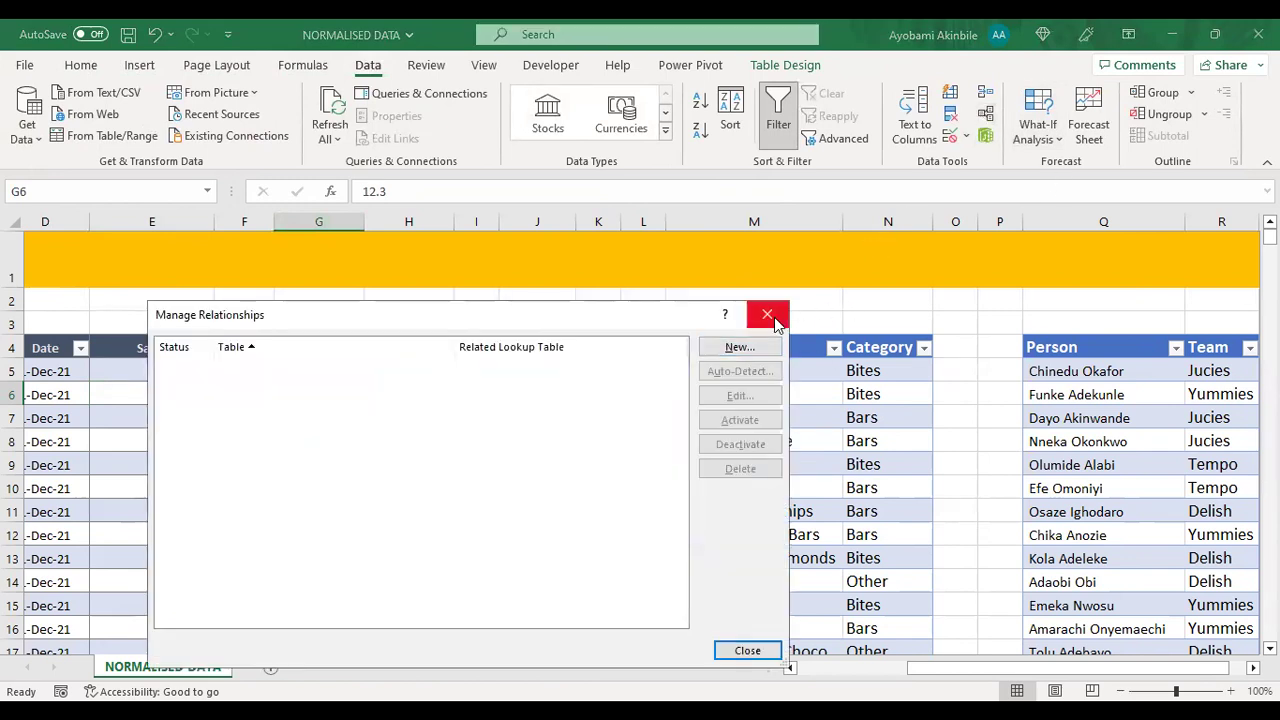
pyautogui.press('Escape')
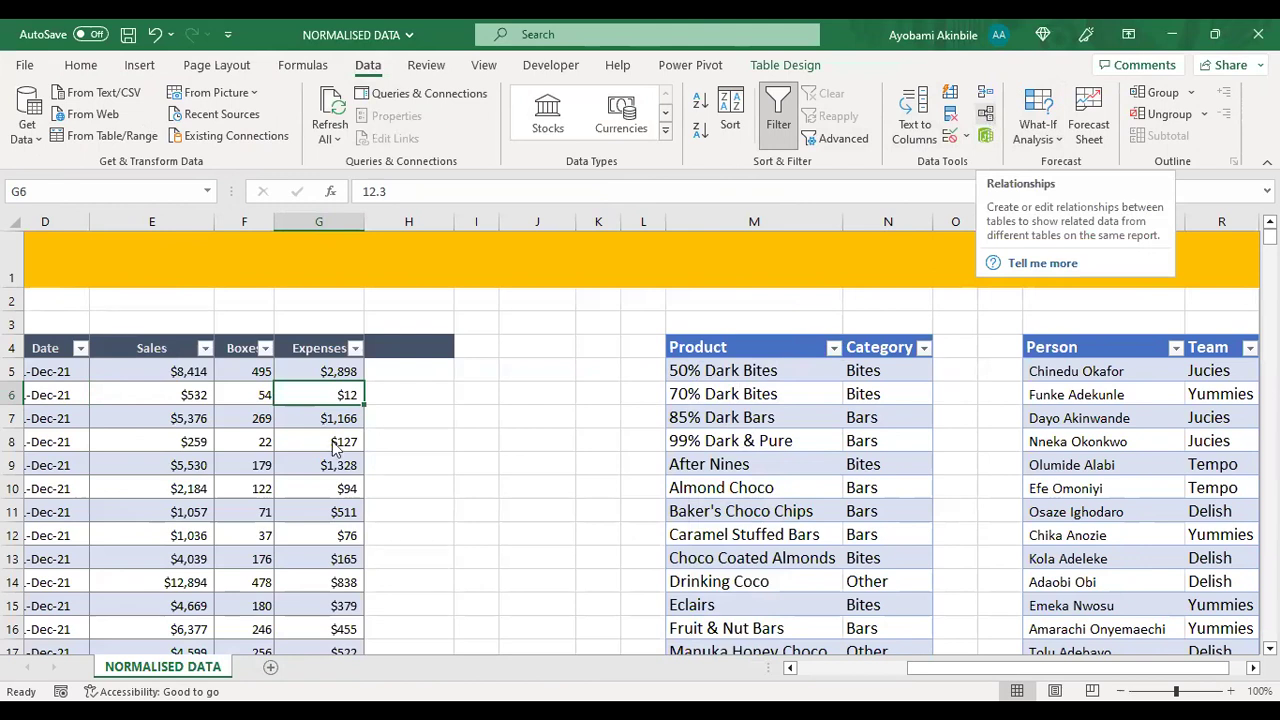
# Step: Start a new table relationship with people as the table and Person as its foreign column
pyautogui.click(986, 117)
pyautogui.click(736, 350)
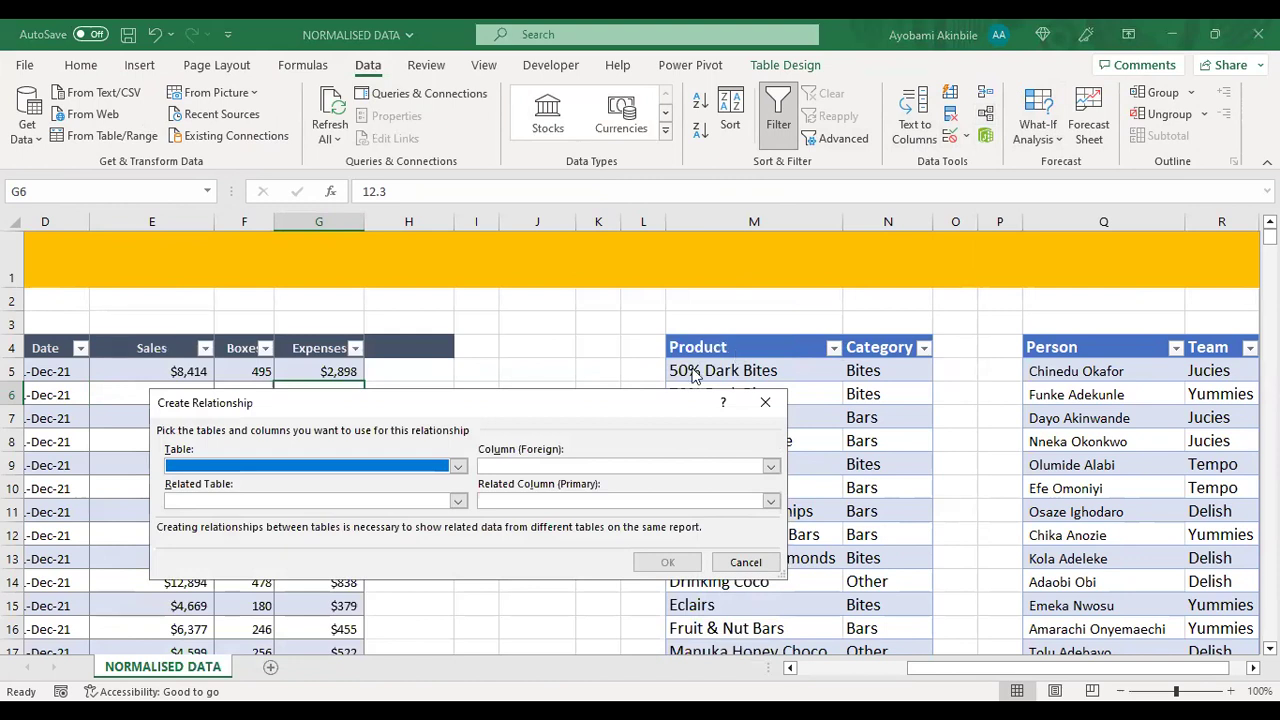
pyautogui.click(459, 468)
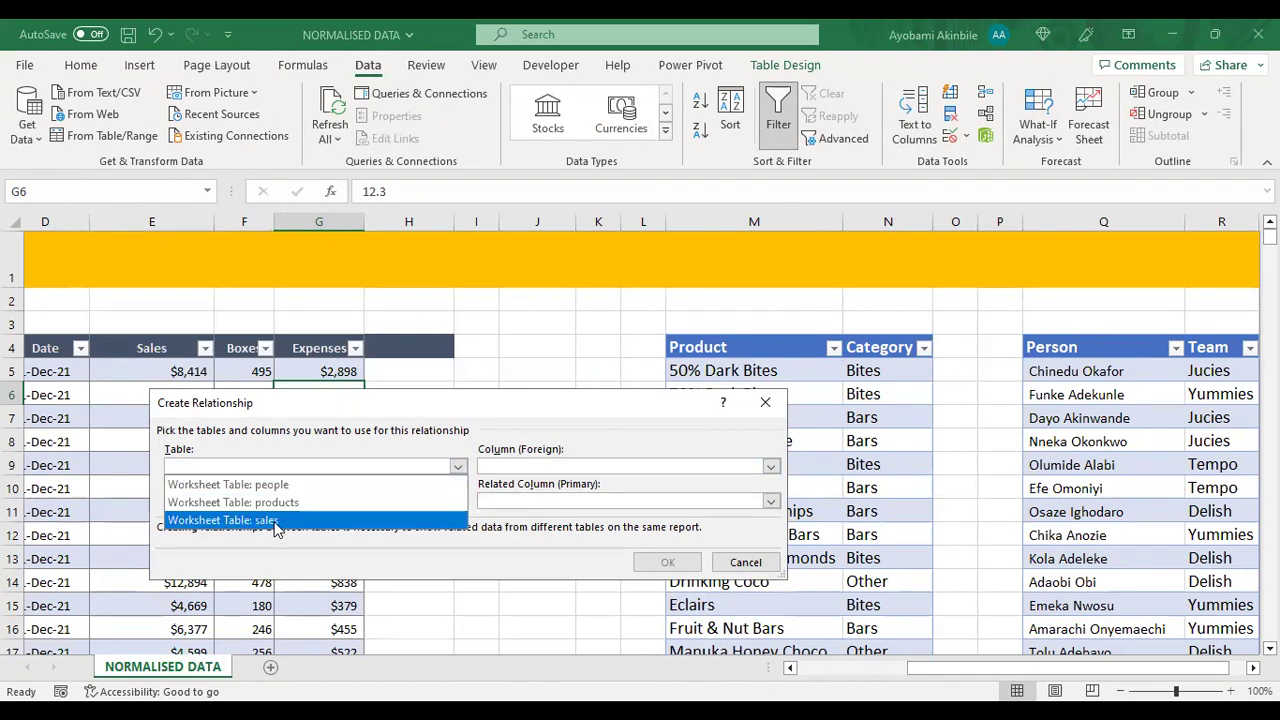
pyautogui.click(275, 521)
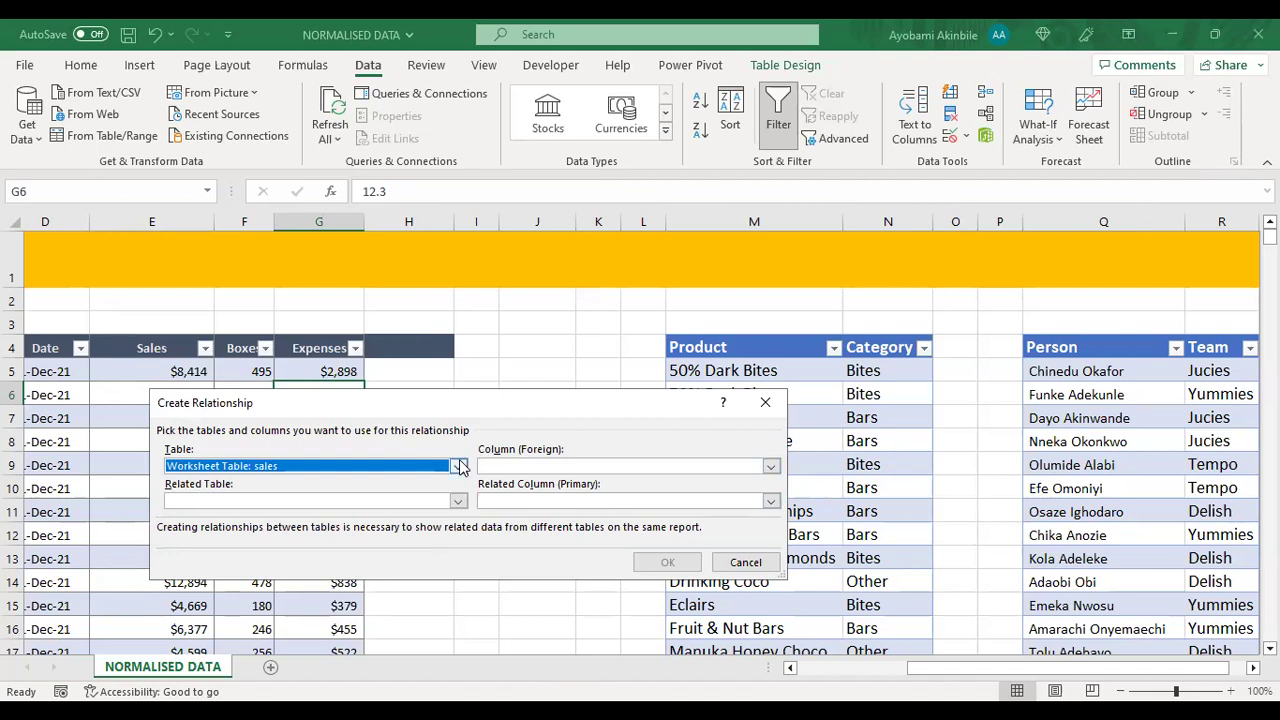
pyautogui.hotkey('alt', 'Down')
pyautogui.click(305, 486)
pyautogui.click(771, 468)
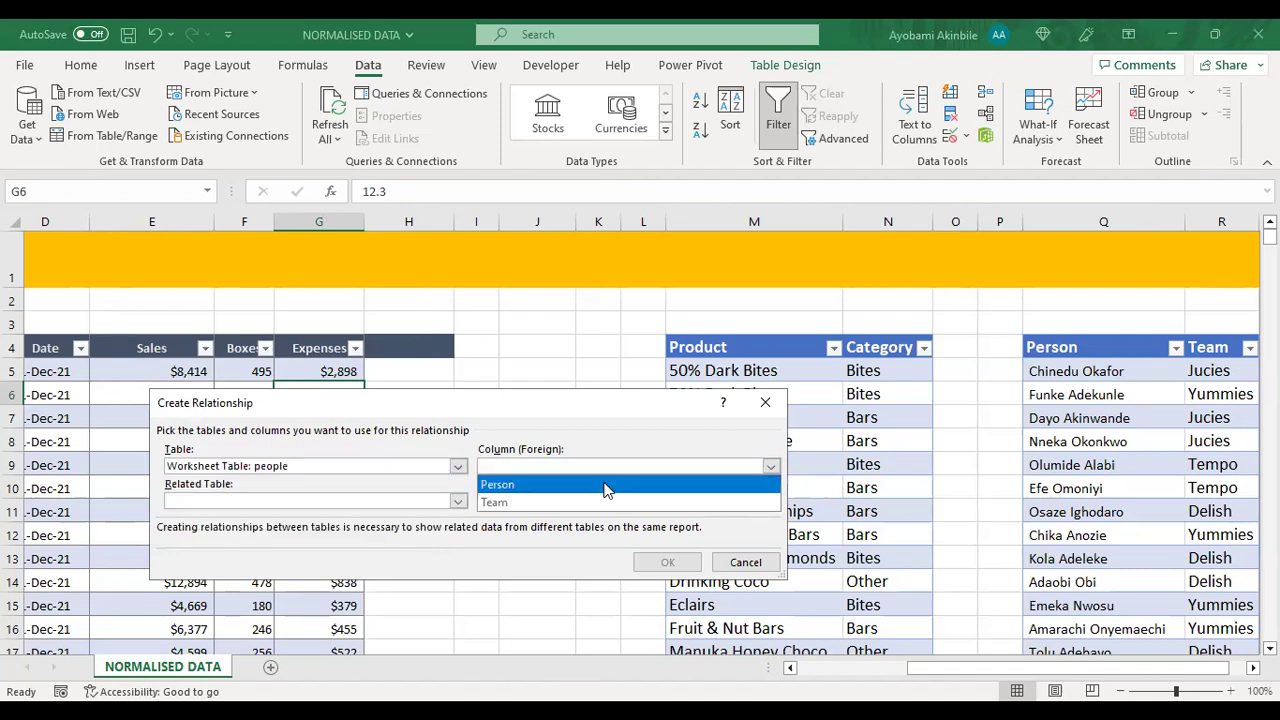
pyautogui.click(604, 486)
# Step: Set sales as the related table with Sales Person as its primary column, and create the relationship
pyautogui.click(458, 501)
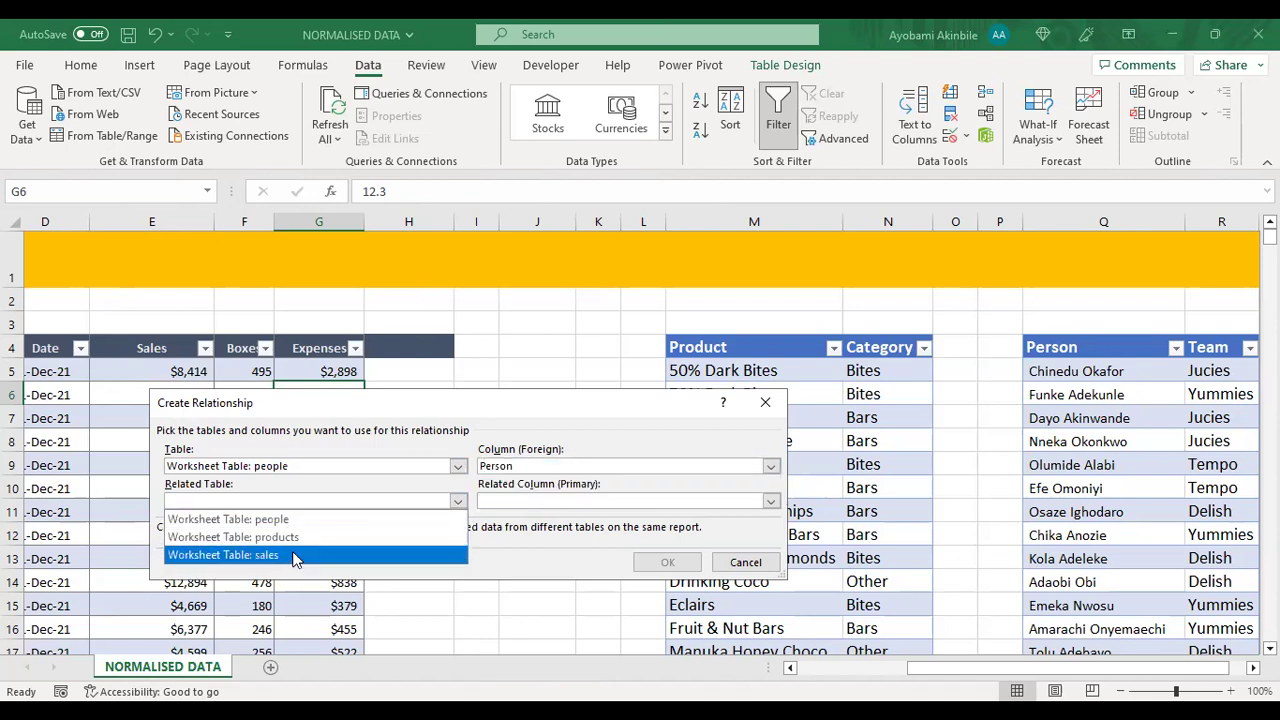
pyautogui.click(295, 558)
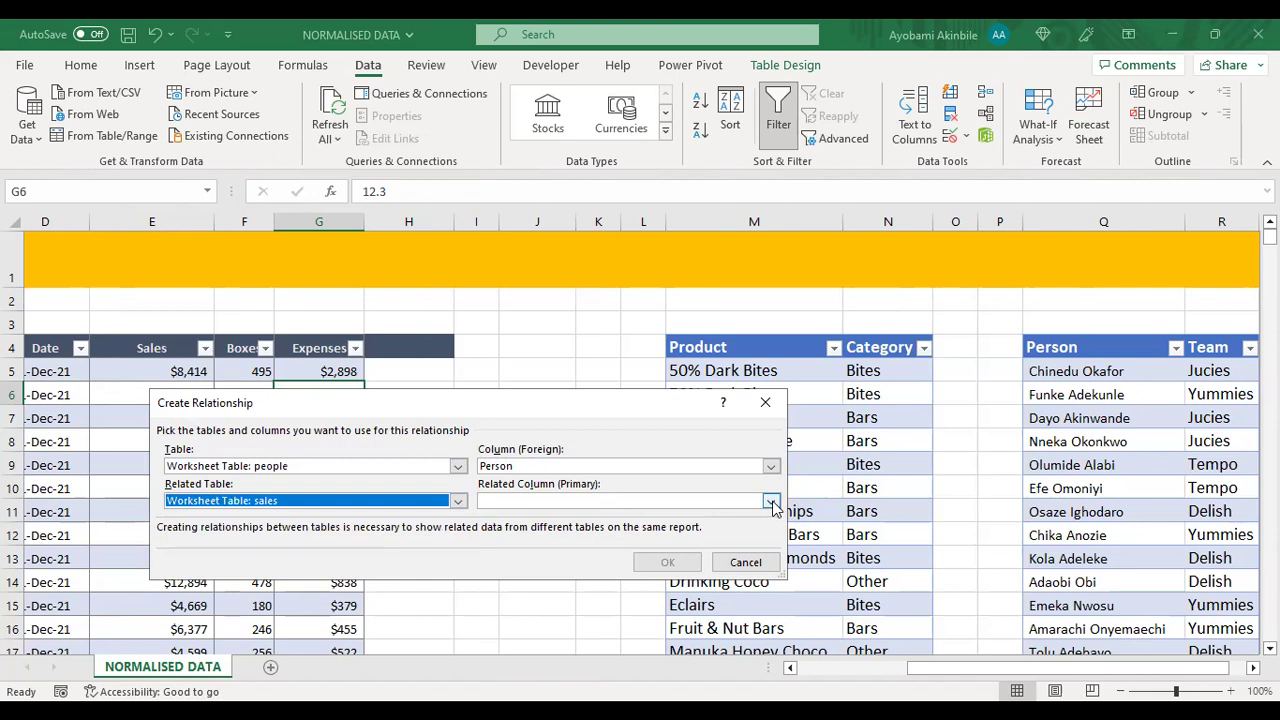
pyautogui.click(770, 501)
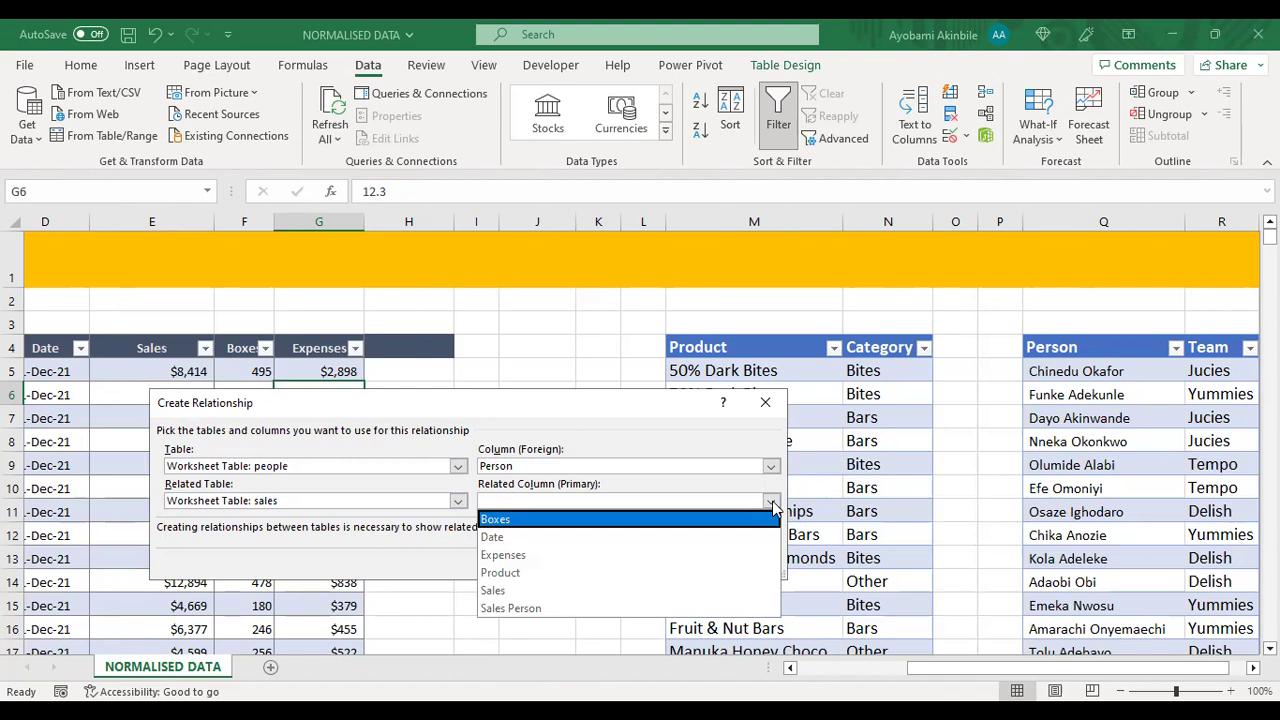
pyautogui.click(576, 612)
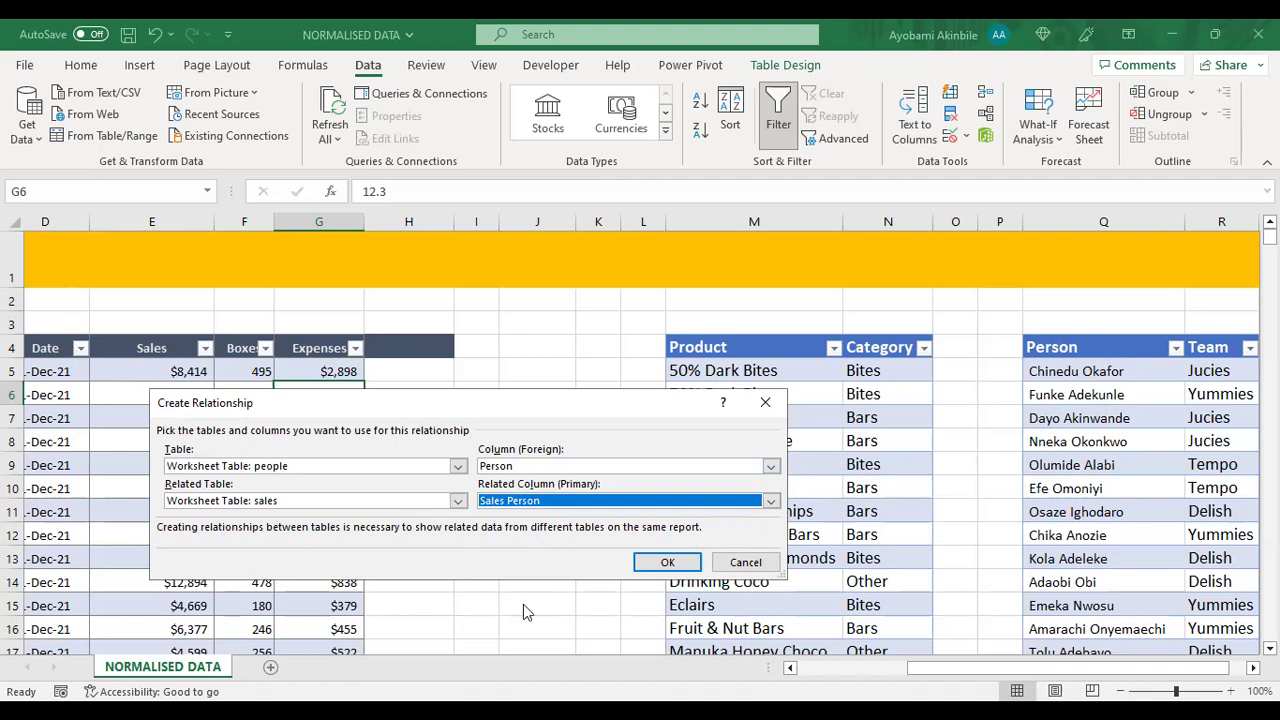
pyautogui.click(666, 561)
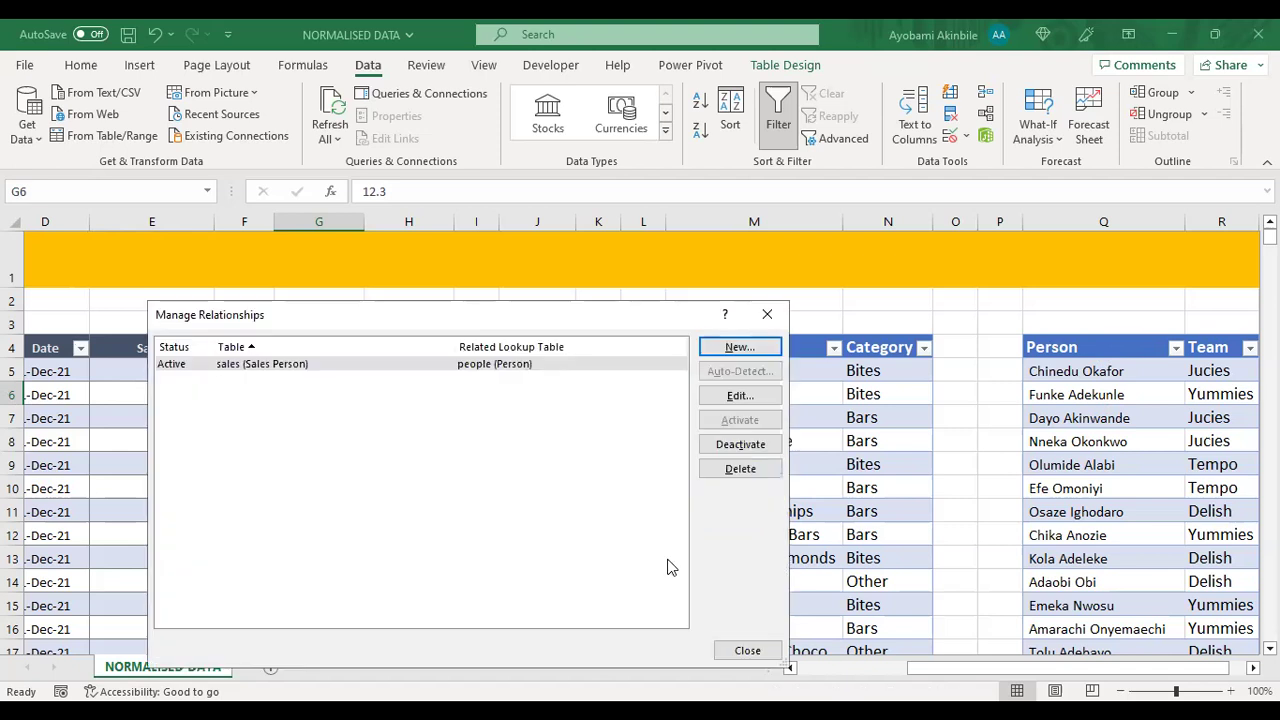
# Step: Start another table relationship with products as the table and Product as its foreign column
pyautogui.click(739, 352)
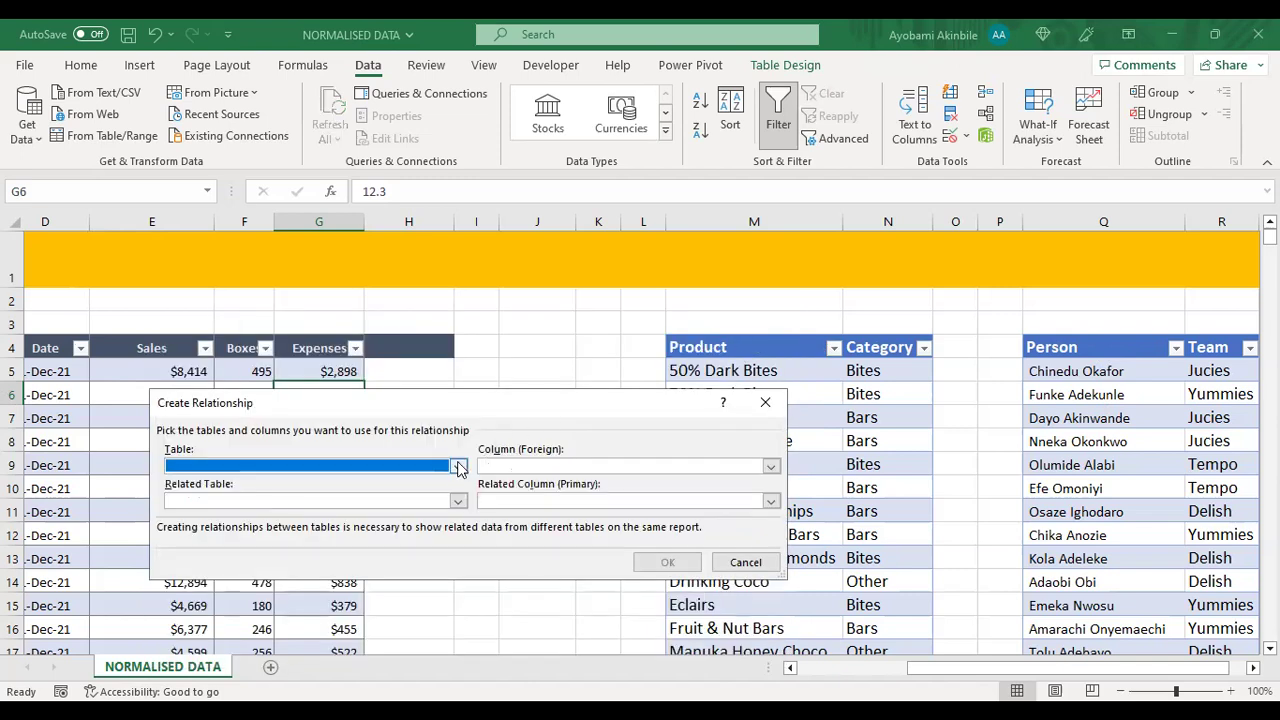
pyautogui.click(458, 467)
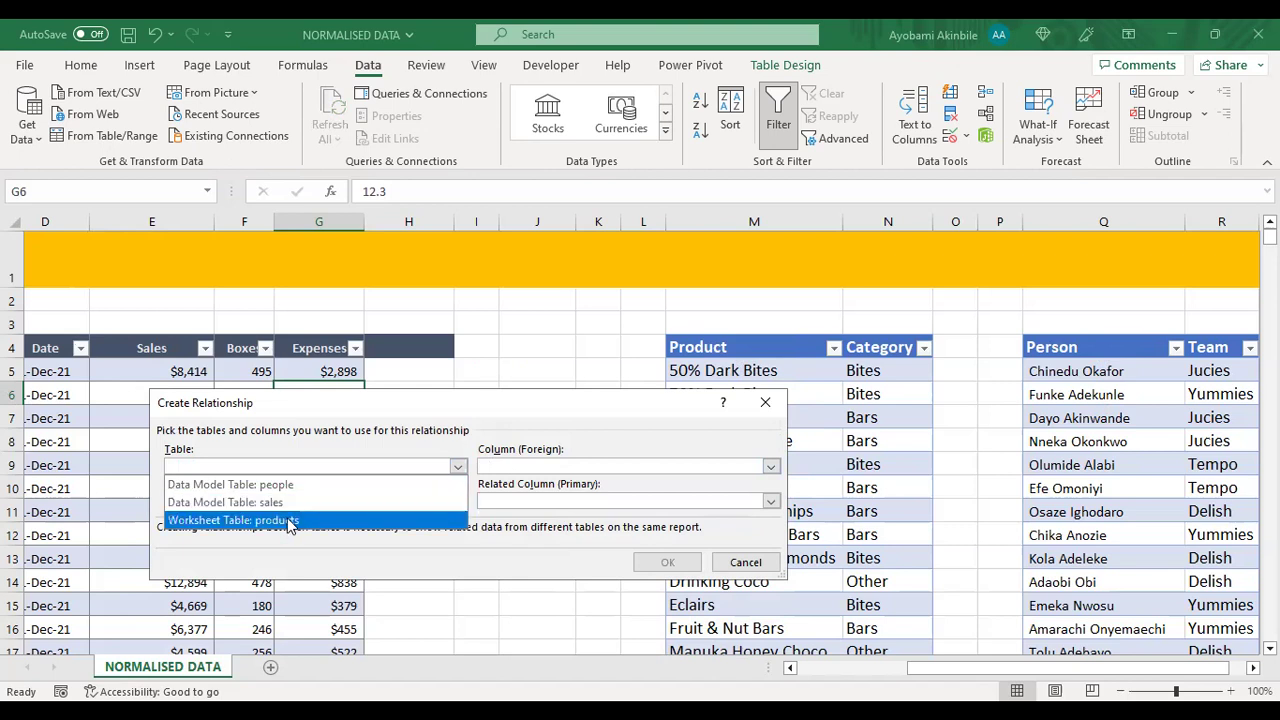
pyautogui.click(289, 524)
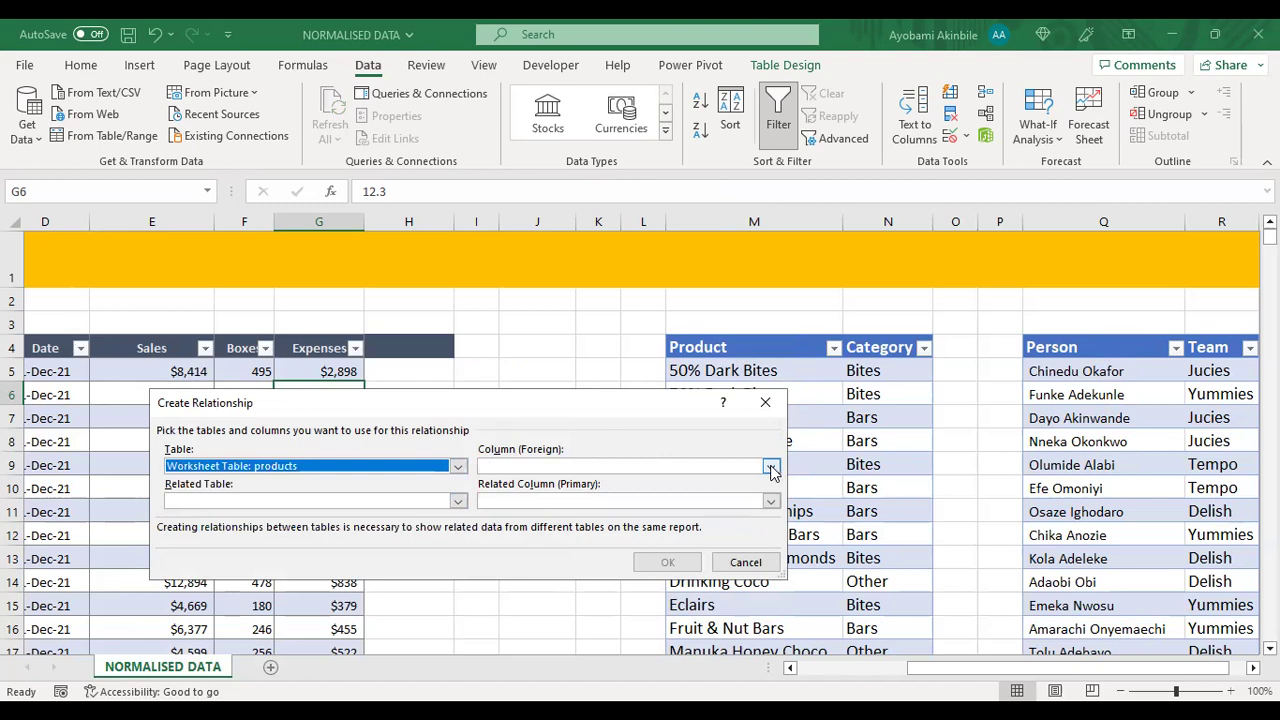
pyautogui.click(771, 467)
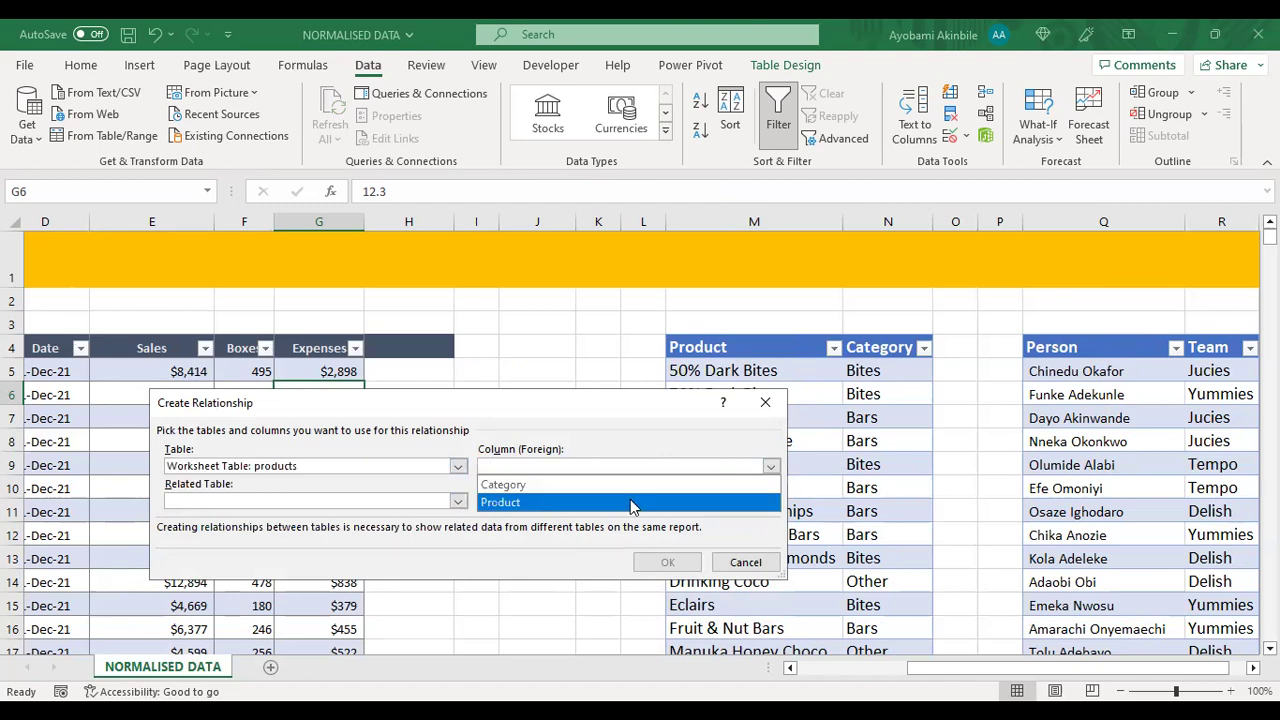
pyautogui.click(630, 503)
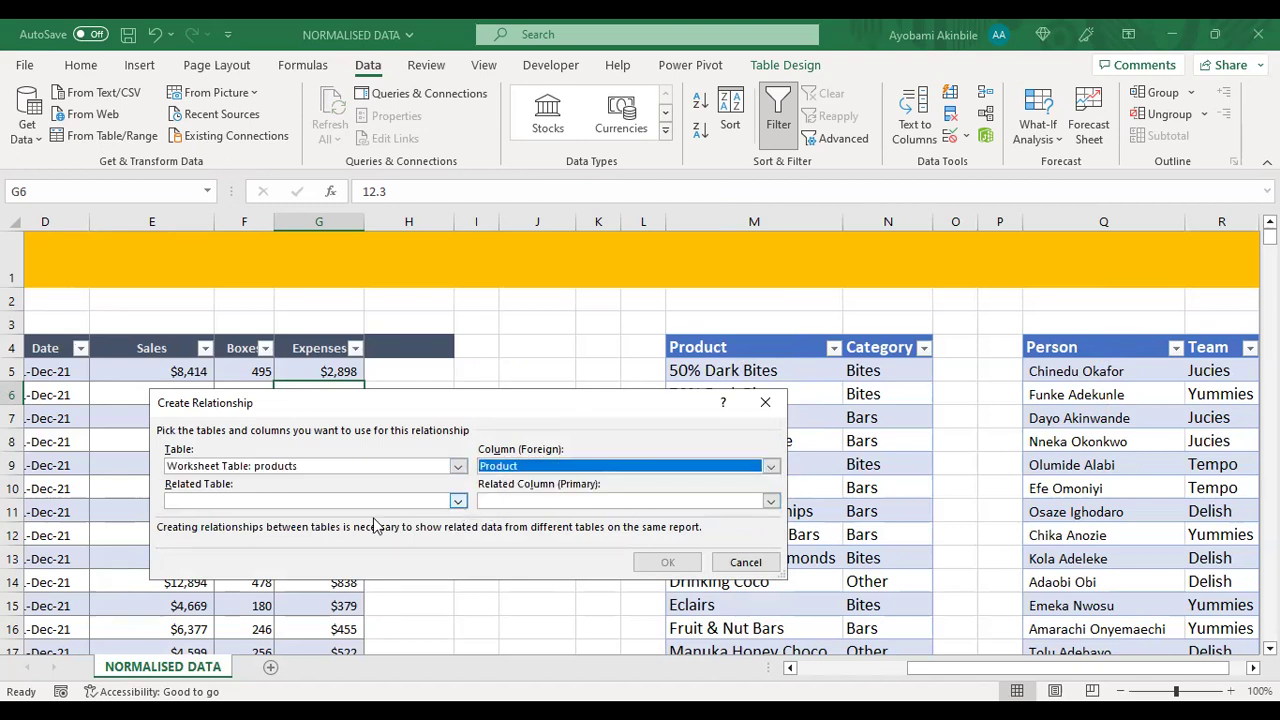
# Step: Set sales as the related table with Product as its primary column, create the relationship, and close the relationship manager
pyautogui.click(300, 500)
pyautogui.click(295, 534)
pyautogui.click(771, 503)
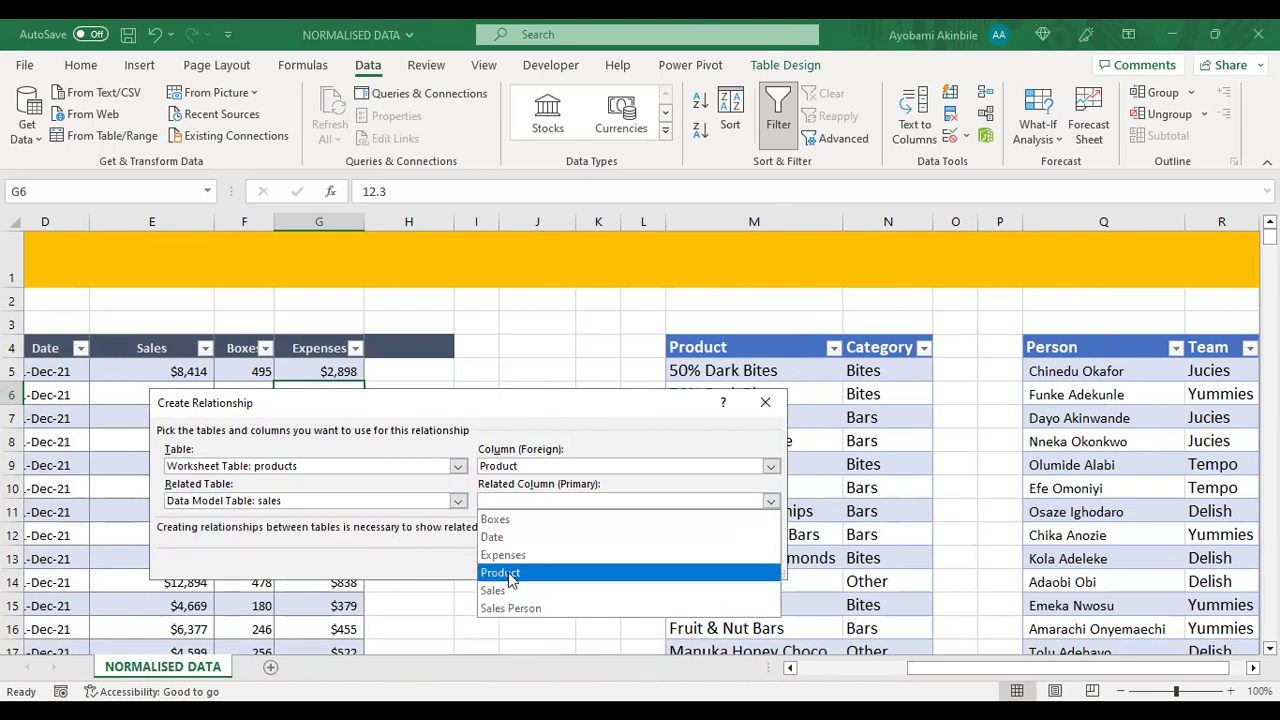
pyautogui.click(666, 572)
pyautogui.click(668, 563)
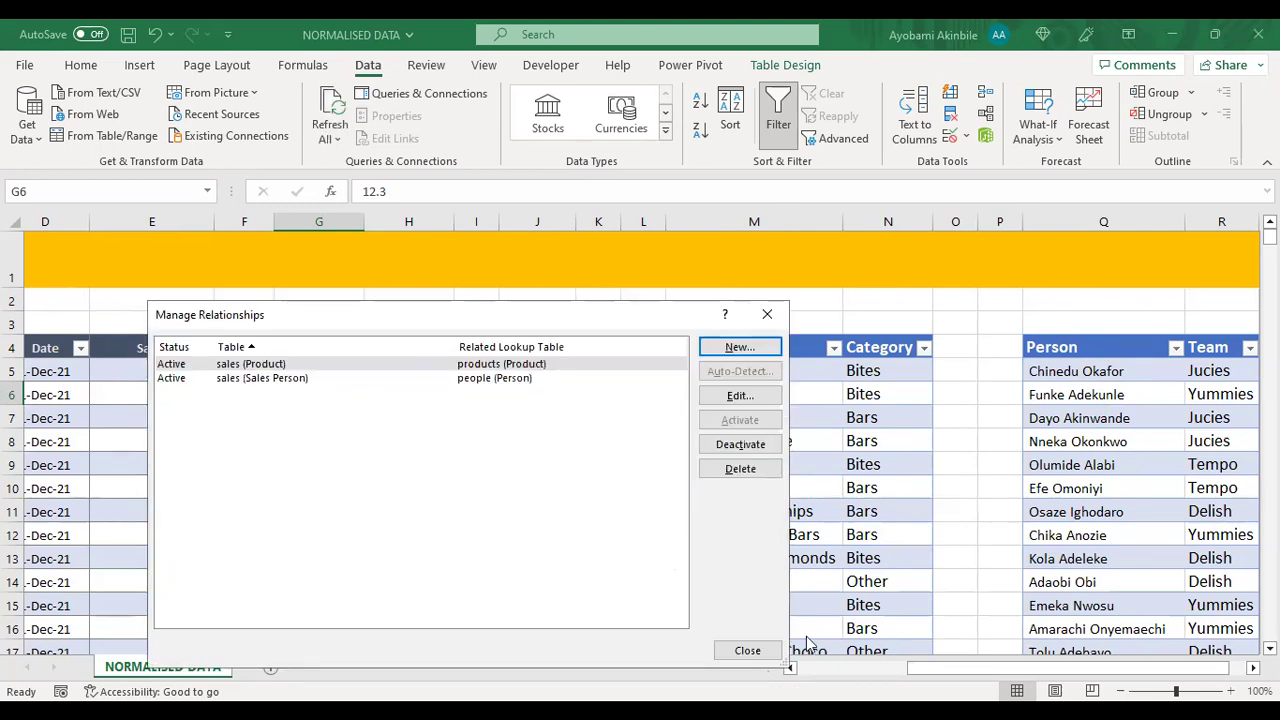
pyautogui.click(749, 651)
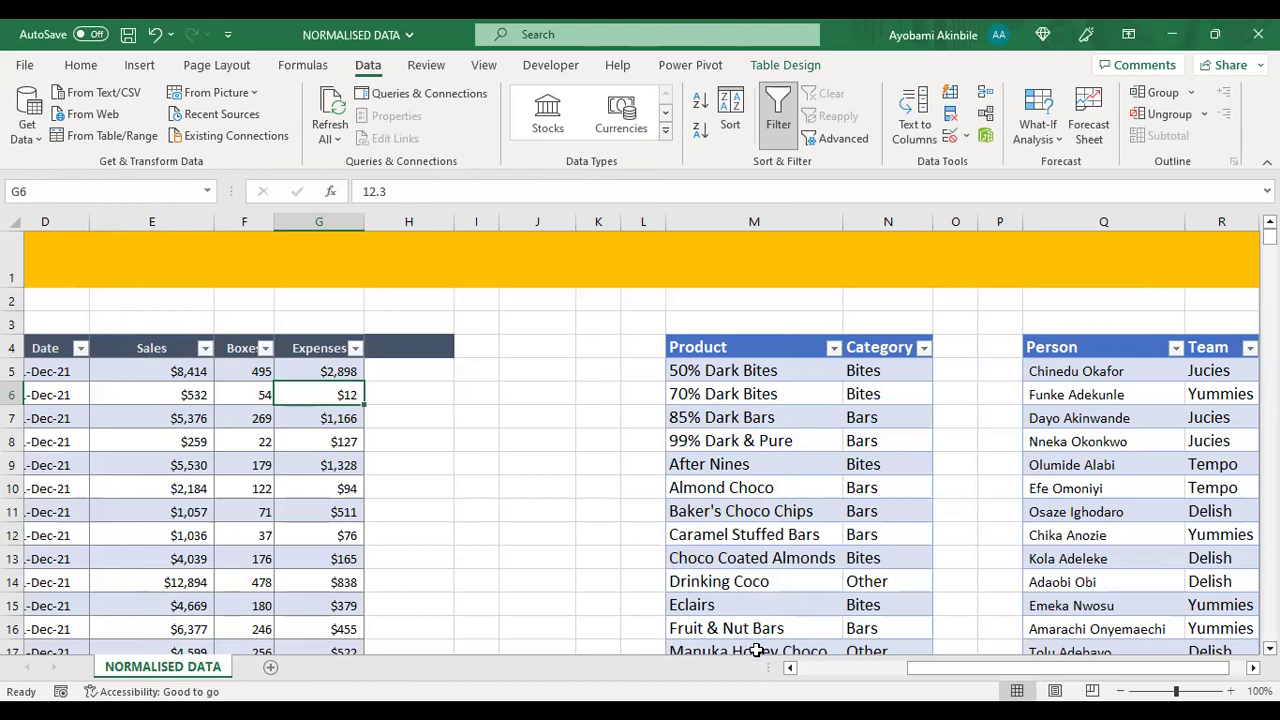
# Step: Open the workbook's data model in Power Pivot to view the table diagram
pyautogui.click(983, 141)
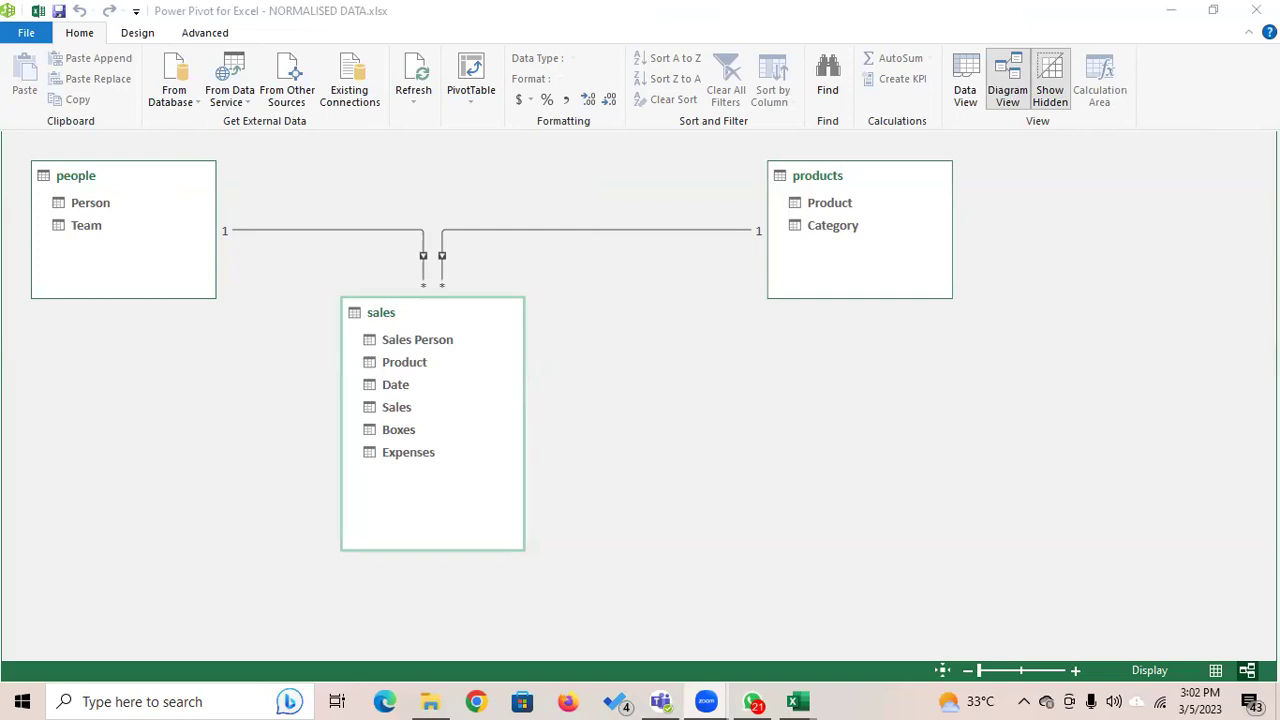
pyautogui.click(1173, 8)
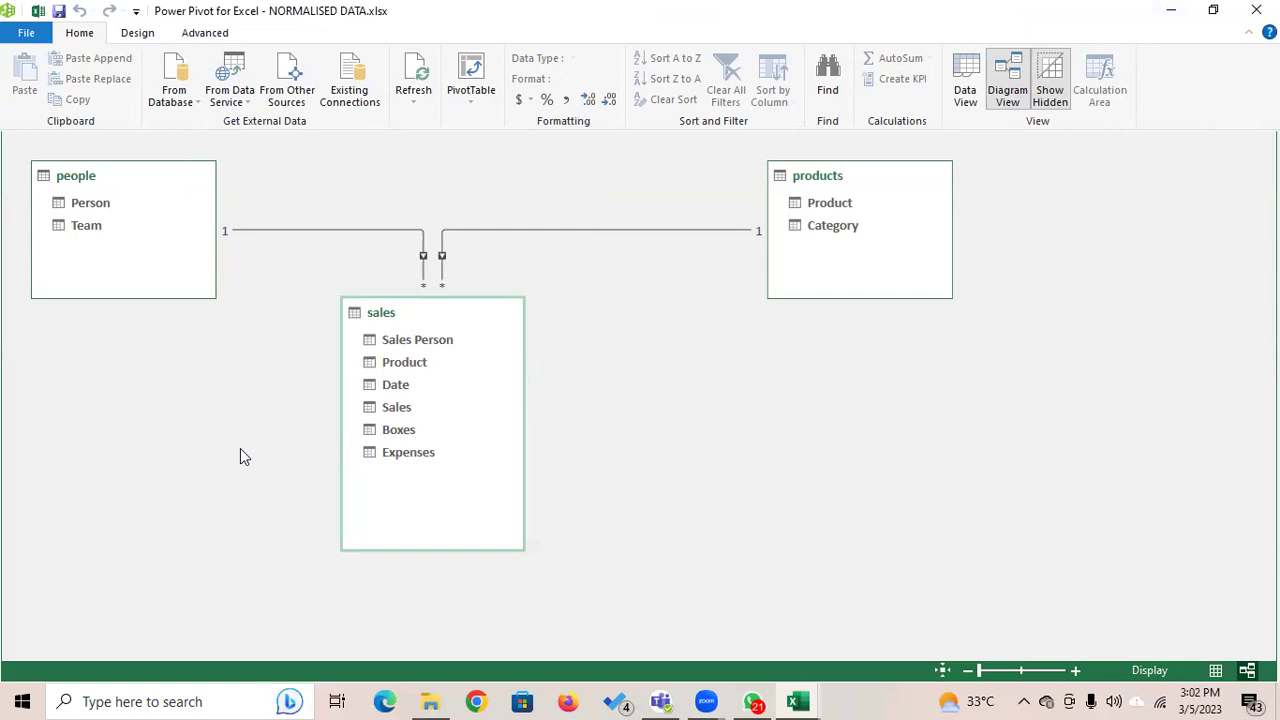
pyautogui.click(116, 223)
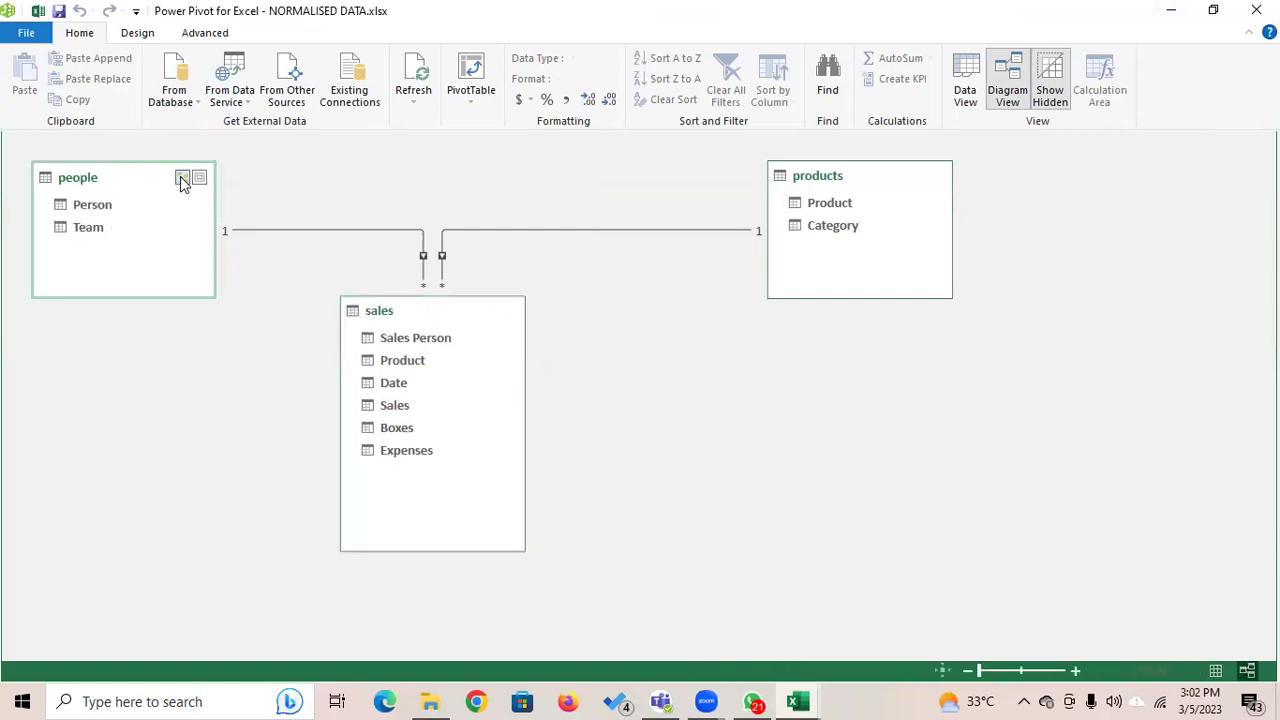
pyautogui.click(182, 178)
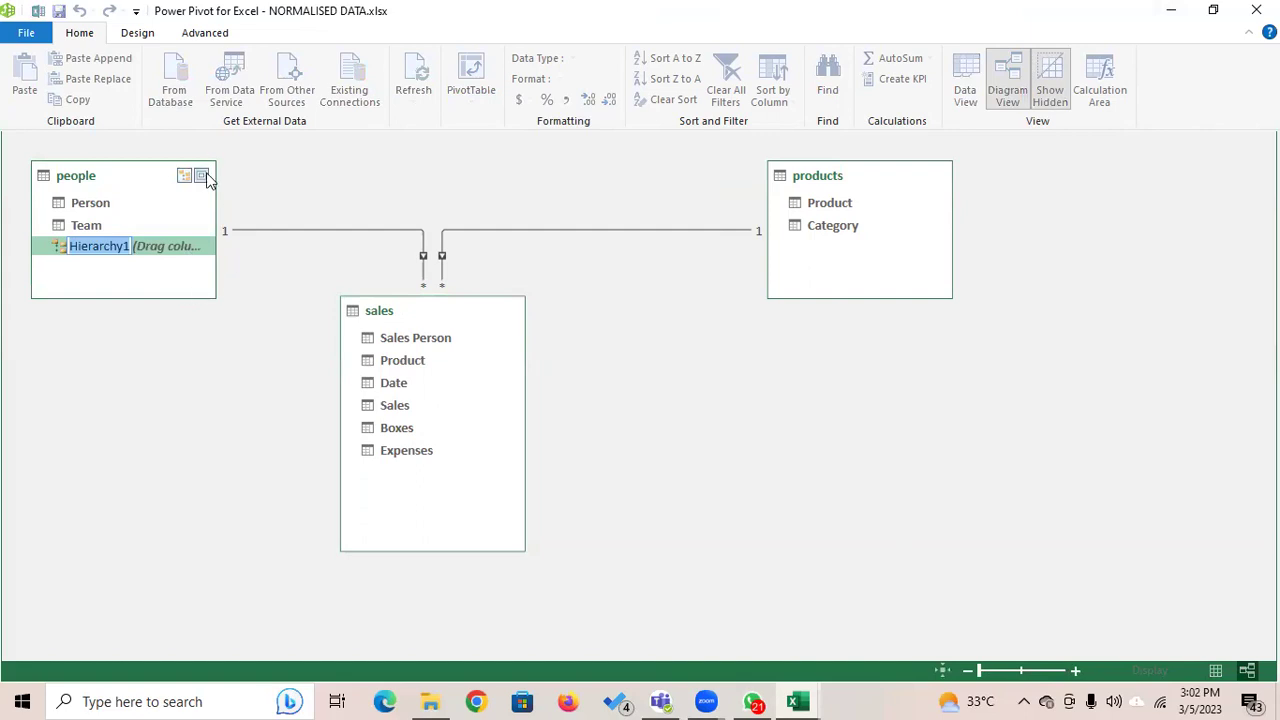
pyautogui.click(203, 177)
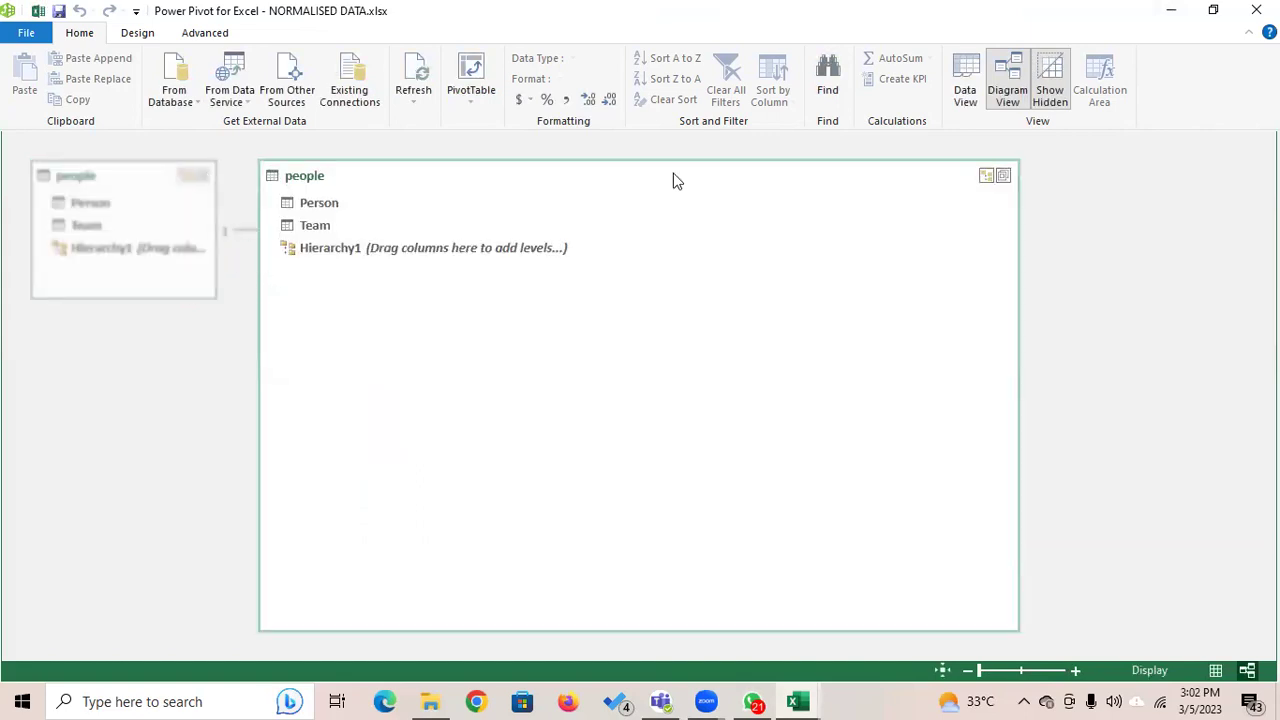
pyautogui.click(1004, 177)
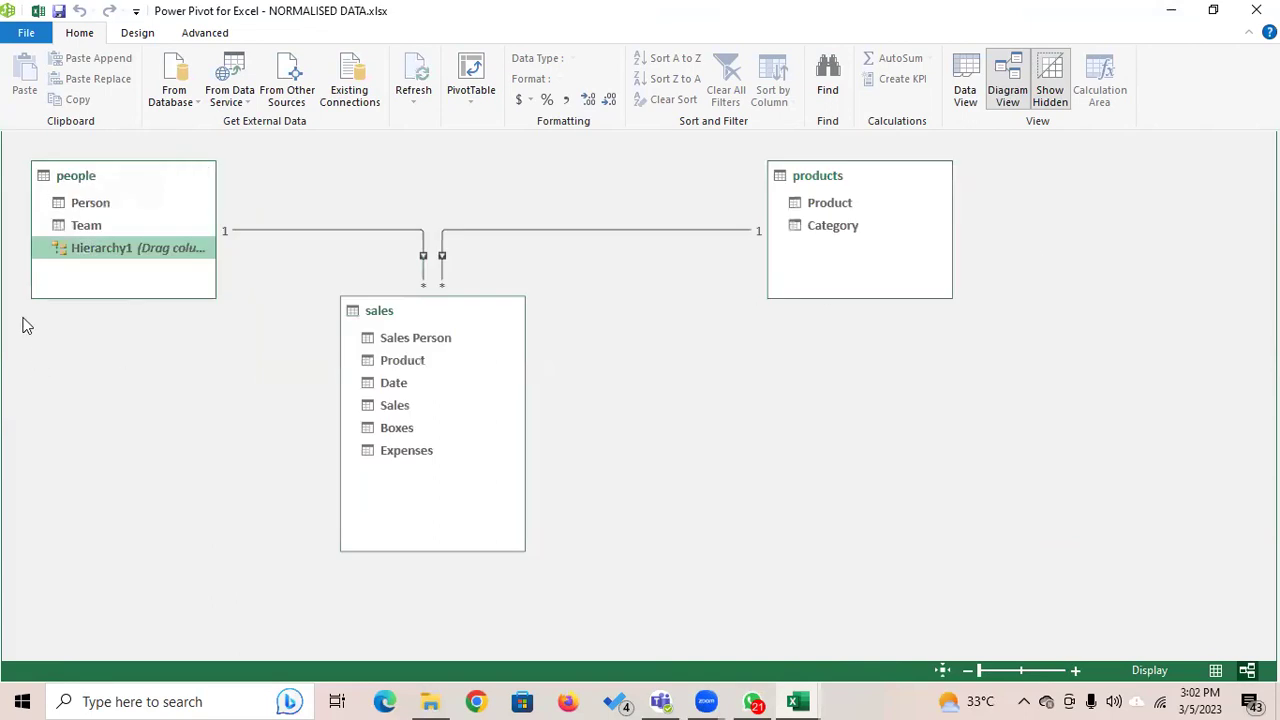
pyautogui.rightClick(85, 258)
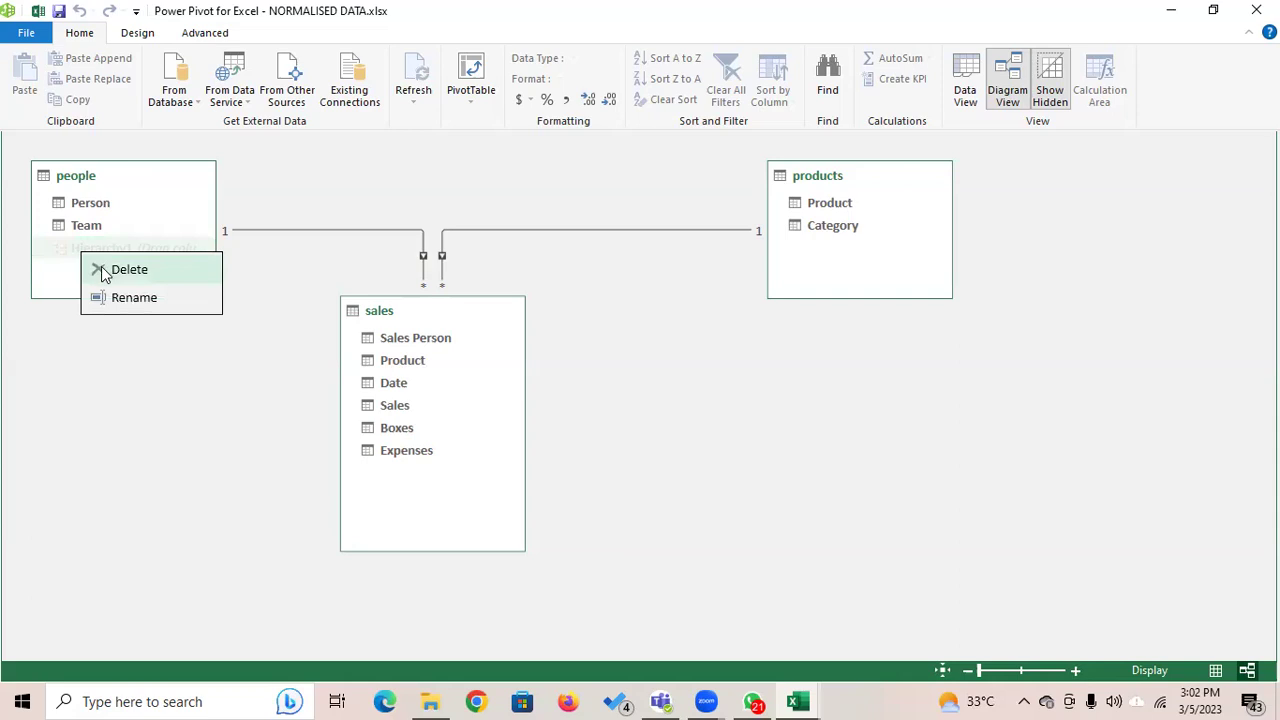
pyautogui.click(106, 270)
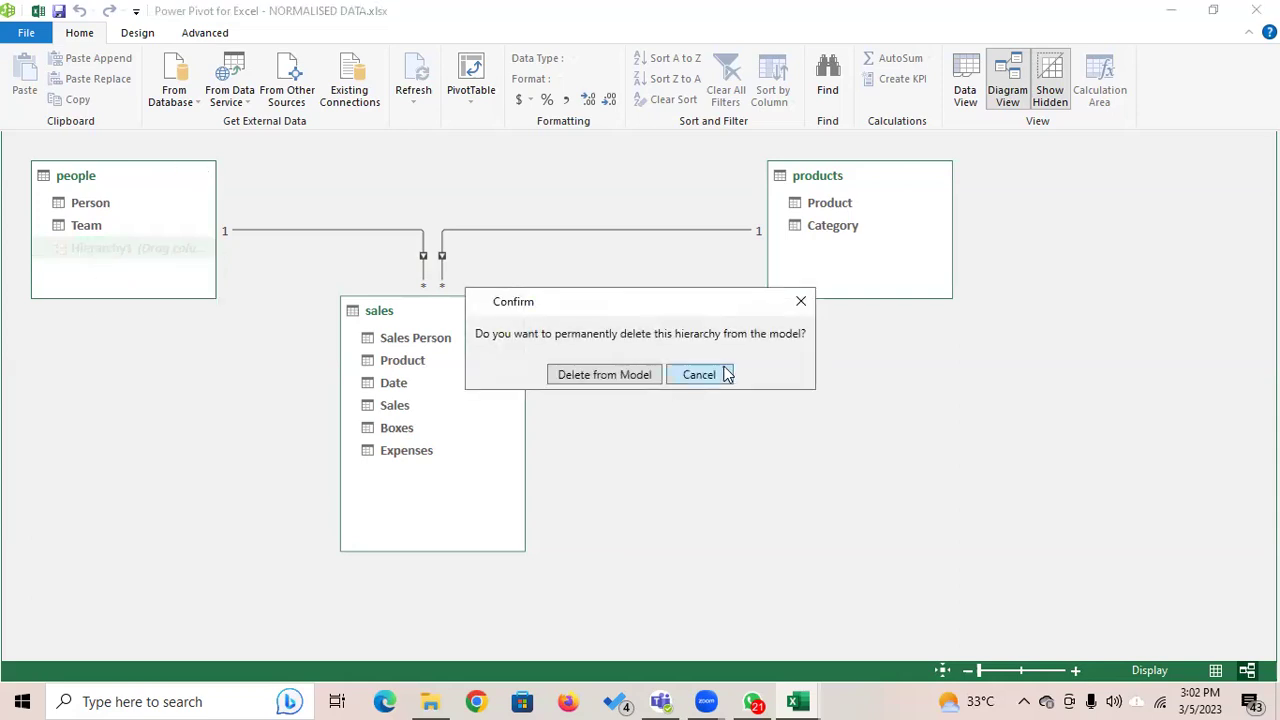
pyautogui.click(634, 378)
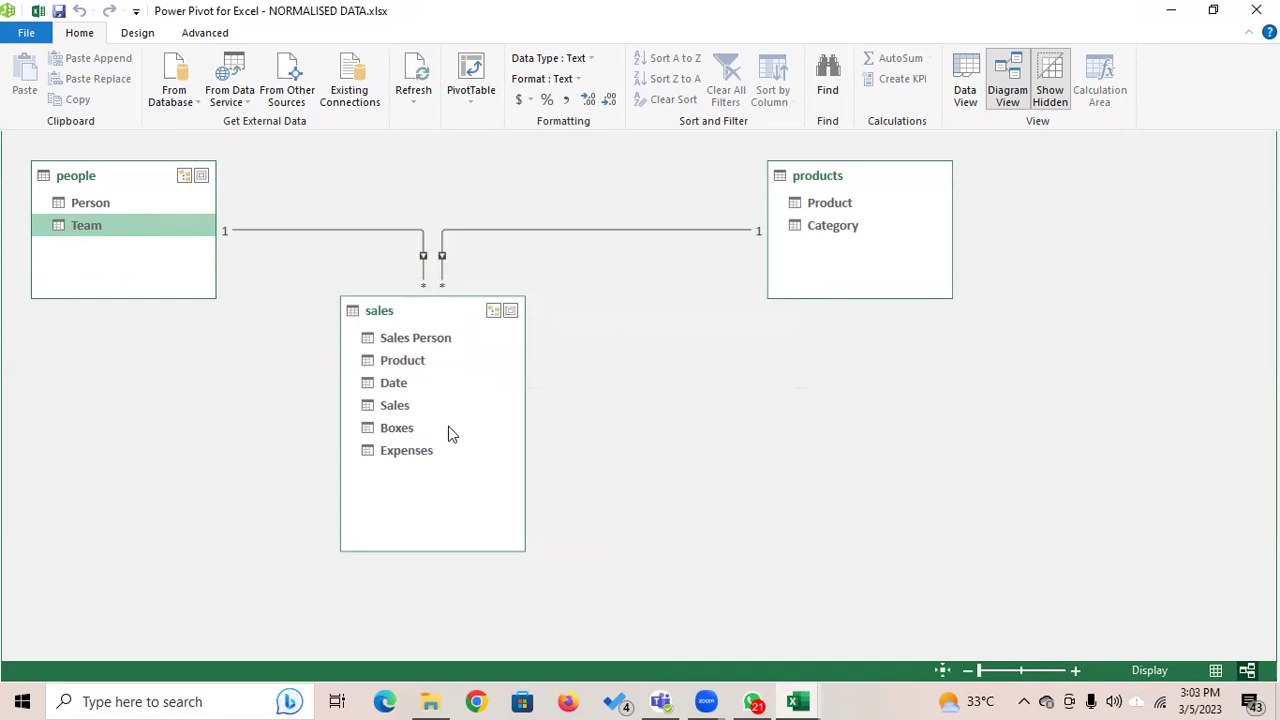
# Step: Check the Person, Sales Person and Product columns that link the sales table to people and products in the diagram
pyautogui.click(412, 340)
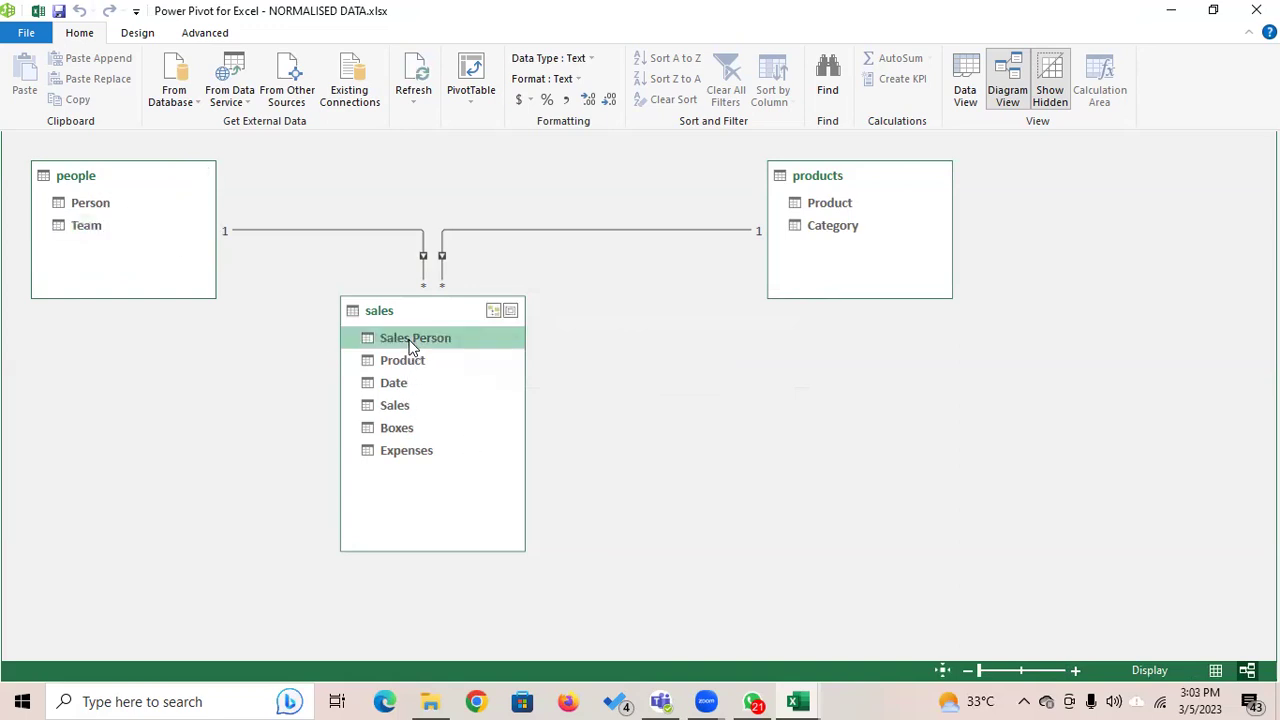
pyautogui.click(86, 208)
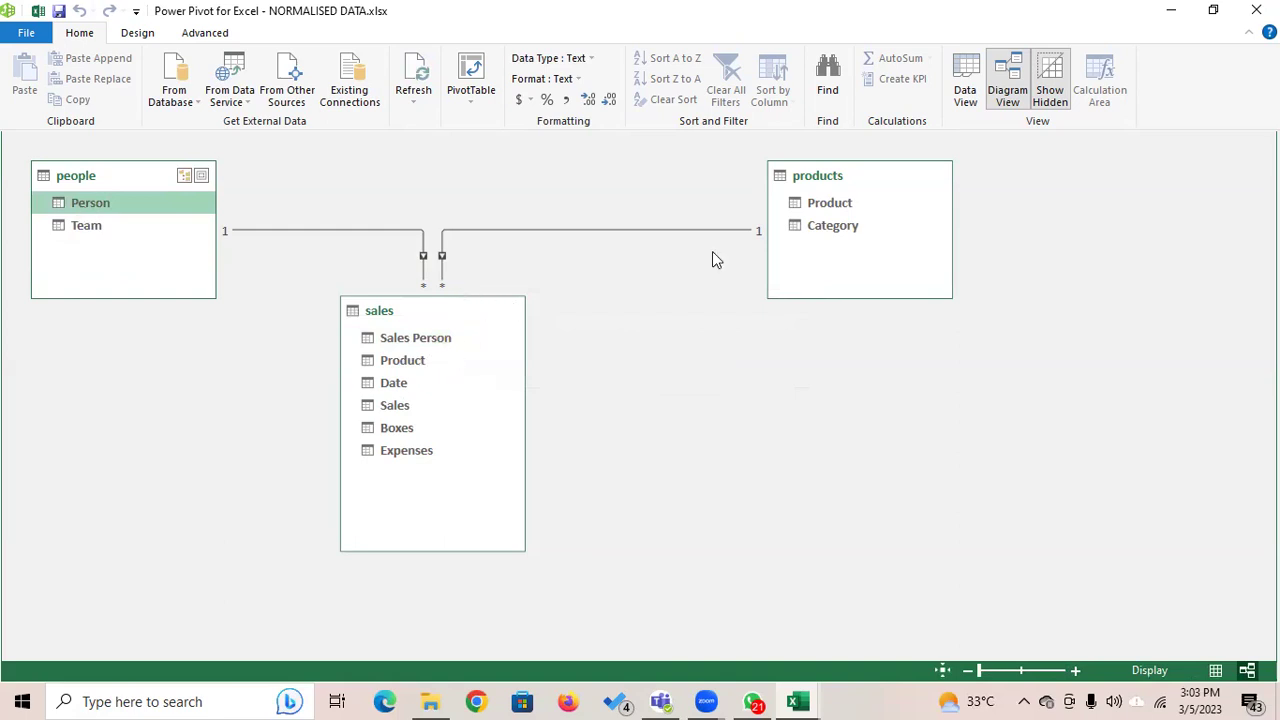
pyautogui.click(830, 270)
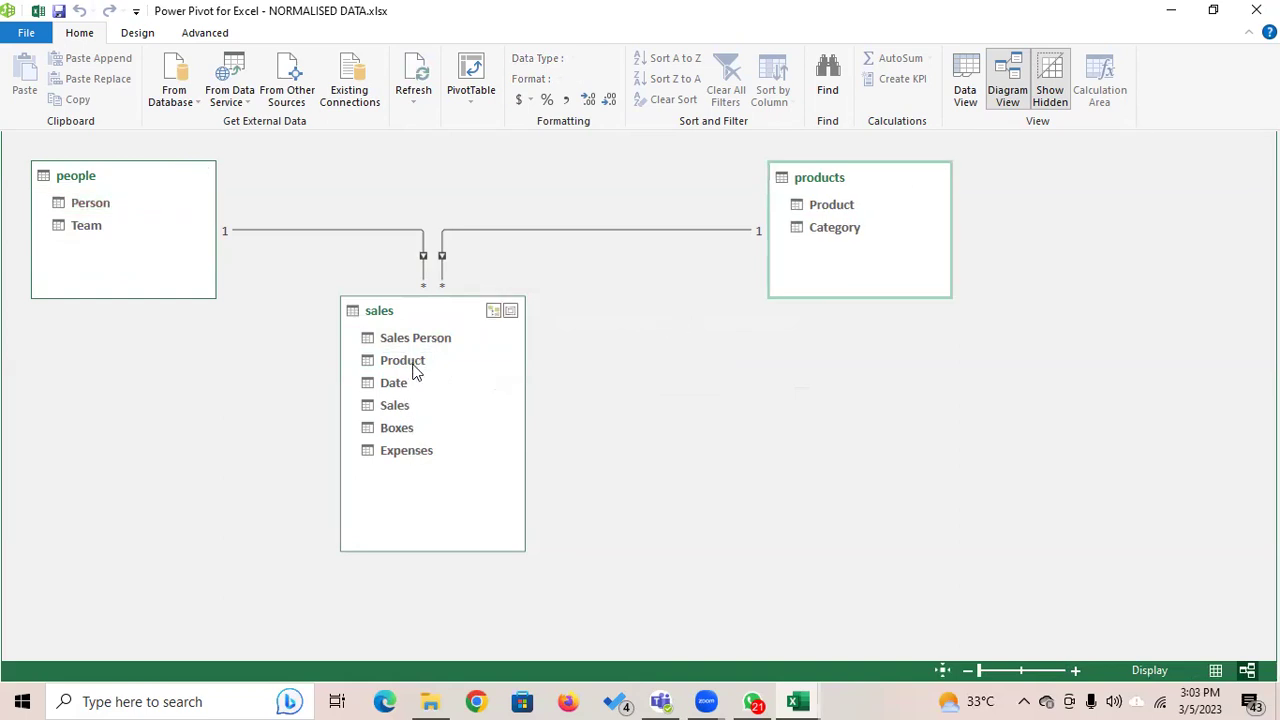
pyautogui.click(416, 365)
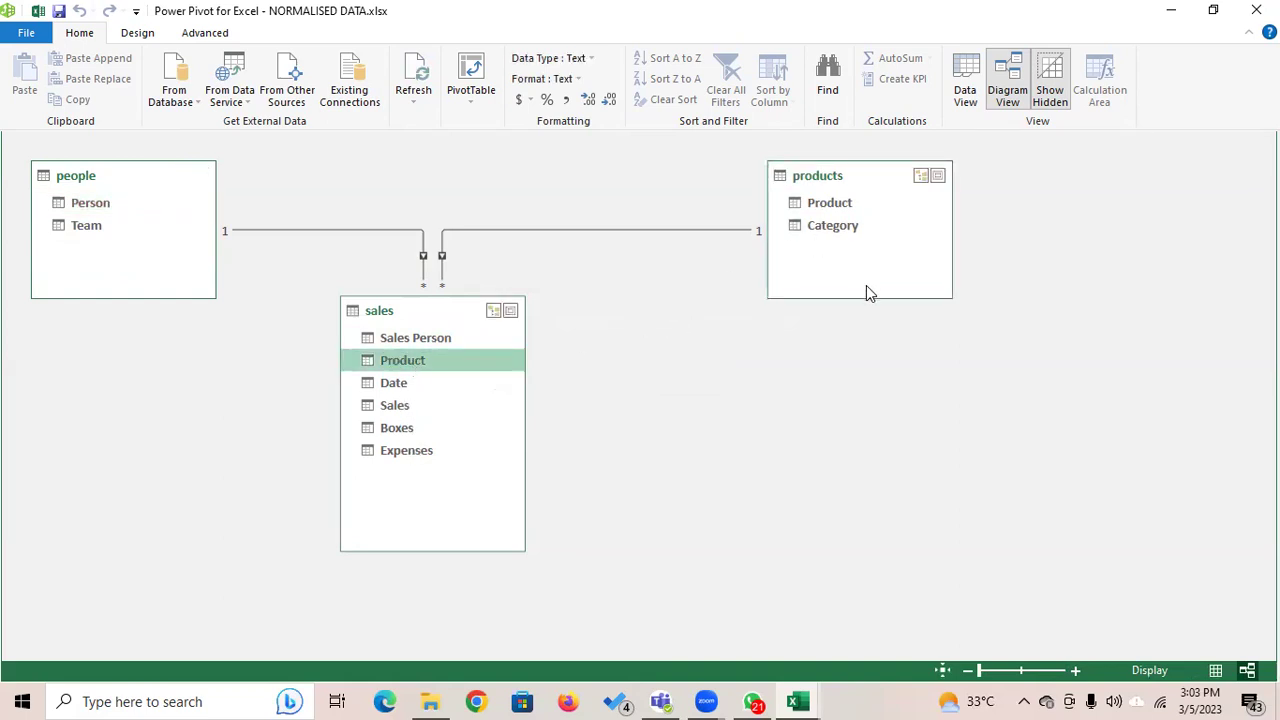
# Step: Widen the sales and products table boxes in the diagram, and close the Power Pivot window
pyautogui.moveTo(528, 383); pyautogui.dragTo(674, 361)
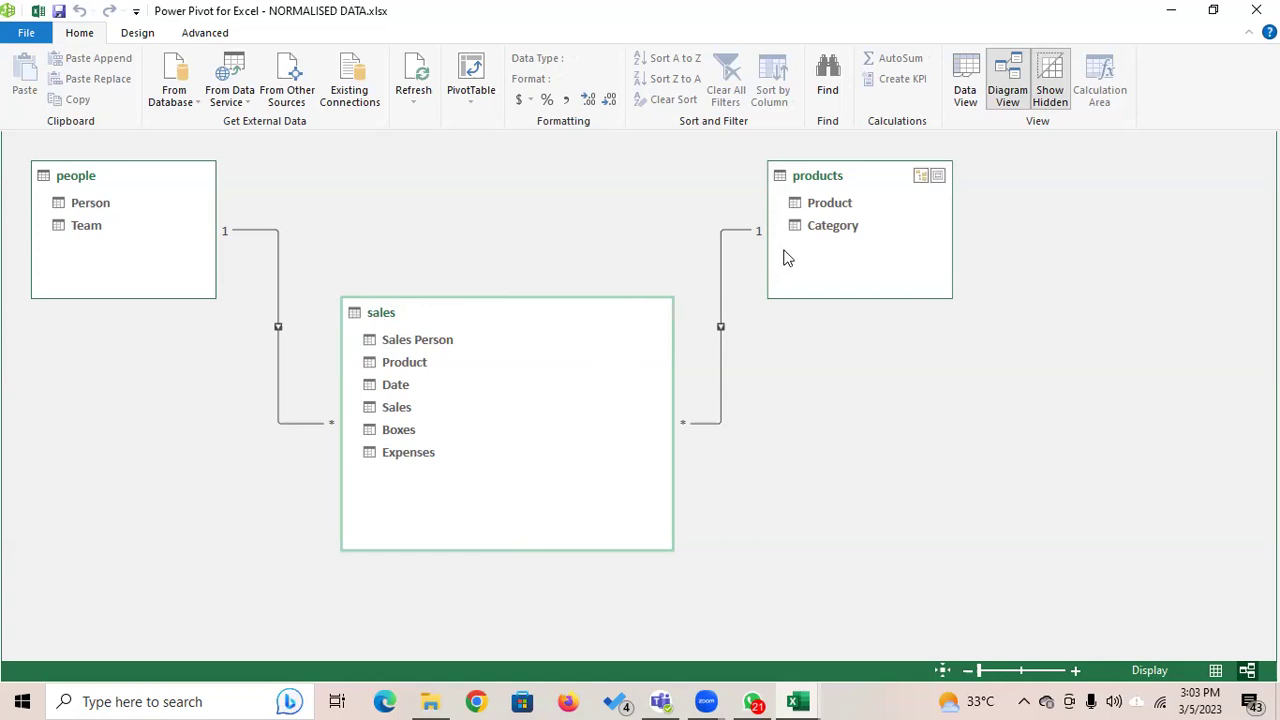
pyautogui.moveTo(952, 234); pyautogui.dragTo(1129, 292)
pyautogui.moveTo(937, 297); pyautogui.dragTo(963, 294)
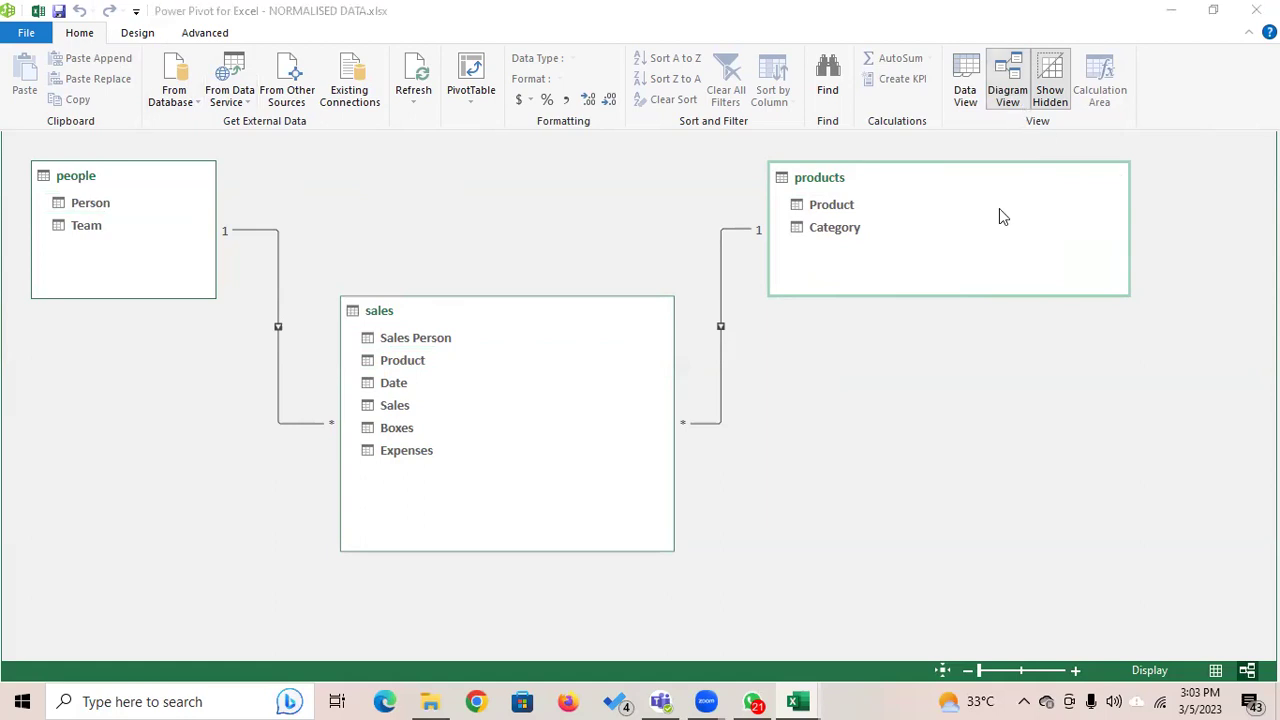
pyautogui.click(26, 36)
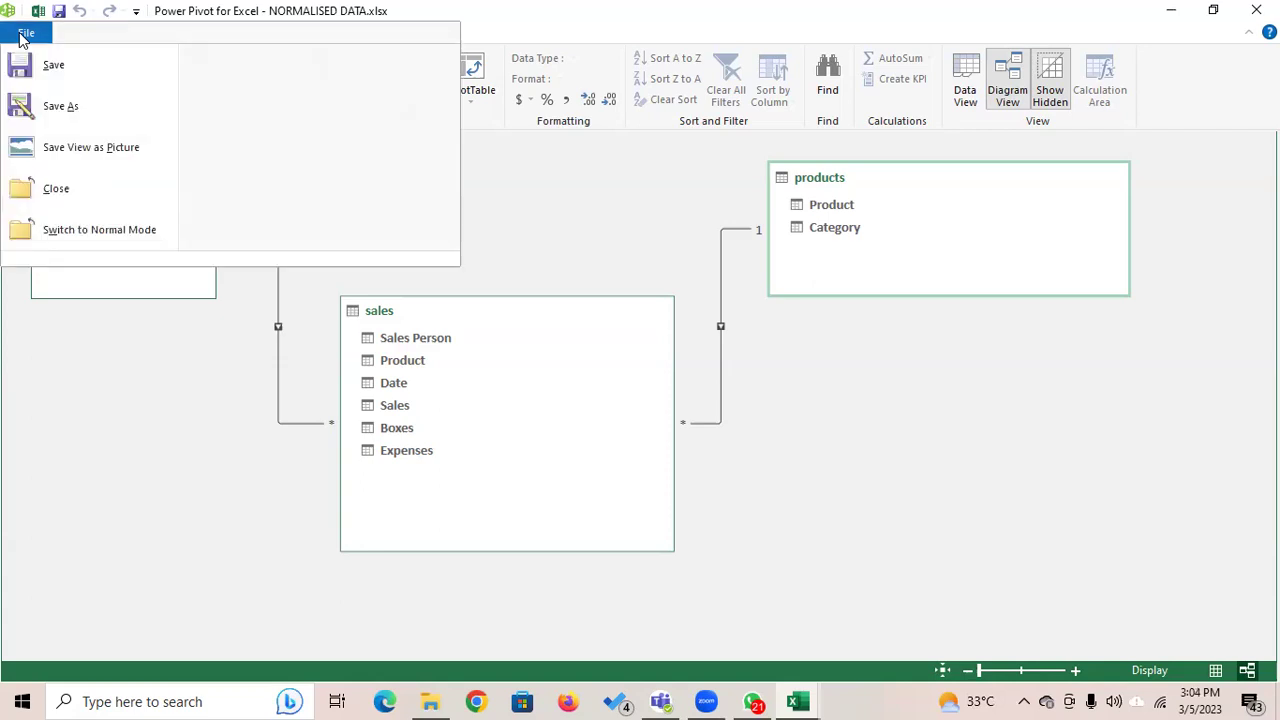
pyautogui.click(63, 193)
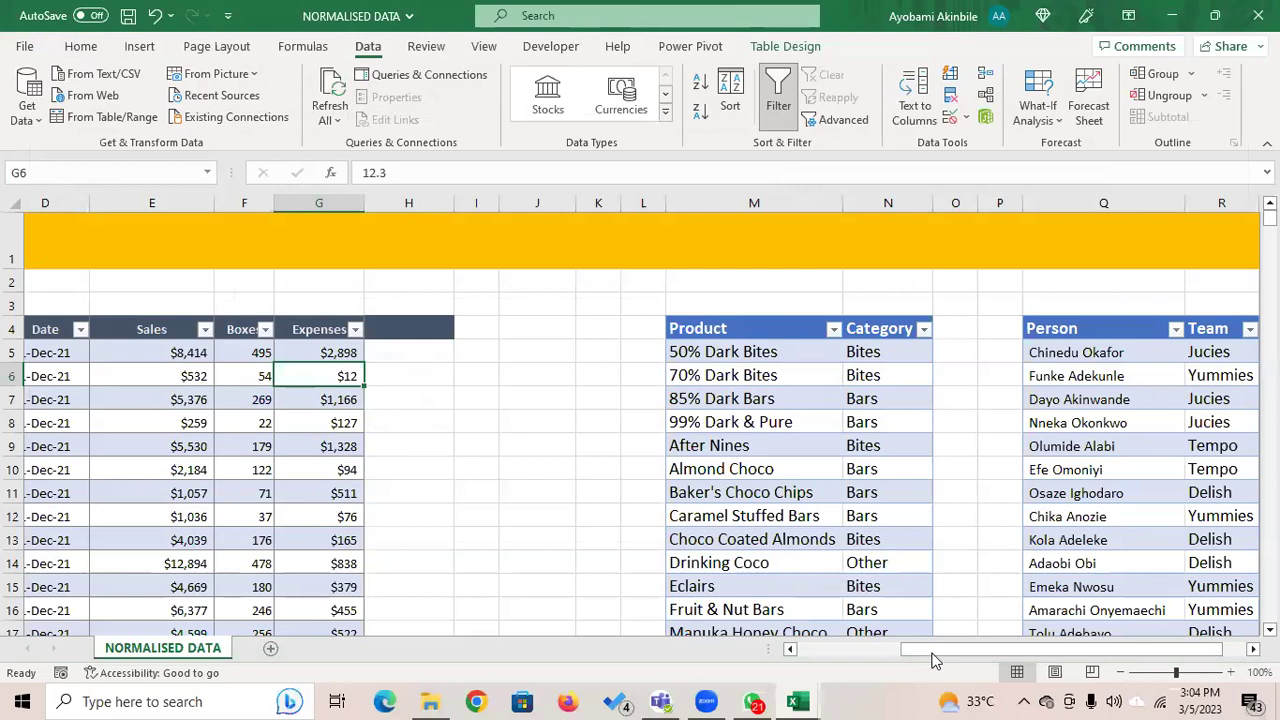
# Step: Insert a PivotTable from the data model on a new worksheet
pyautogui.hscroll(-5, 700, 450)
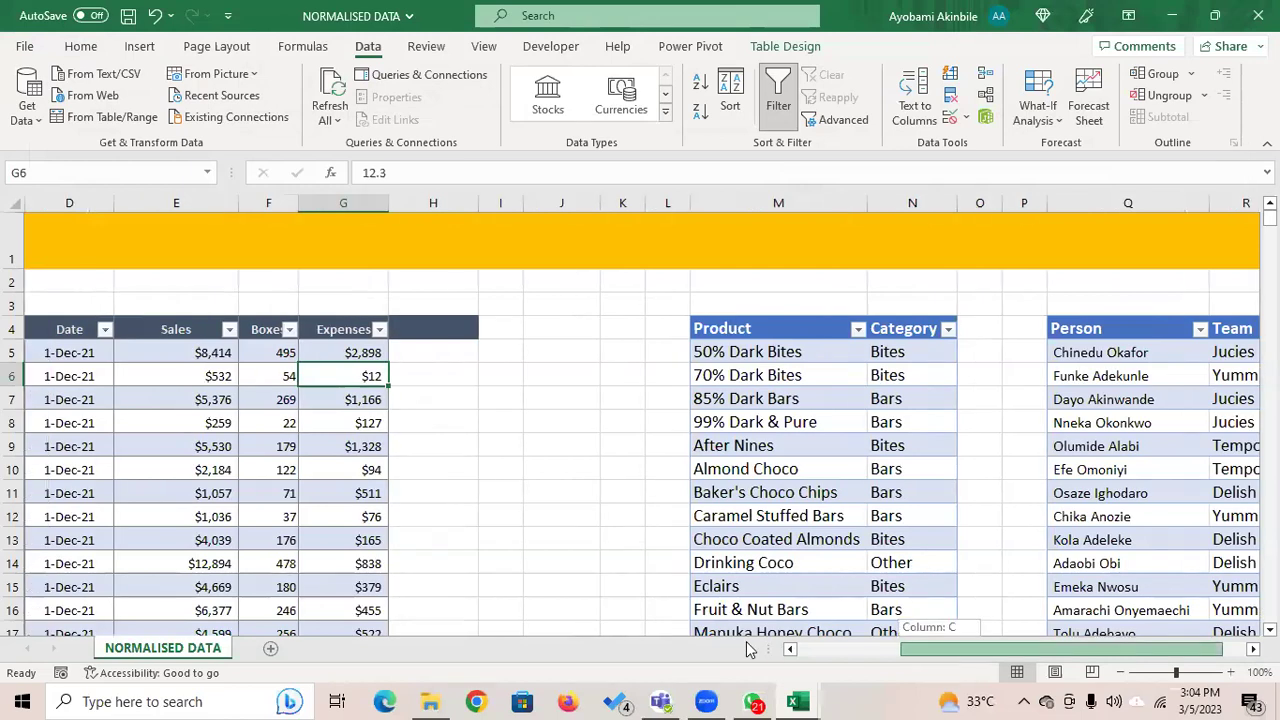
pyautogui.click(873, 421)
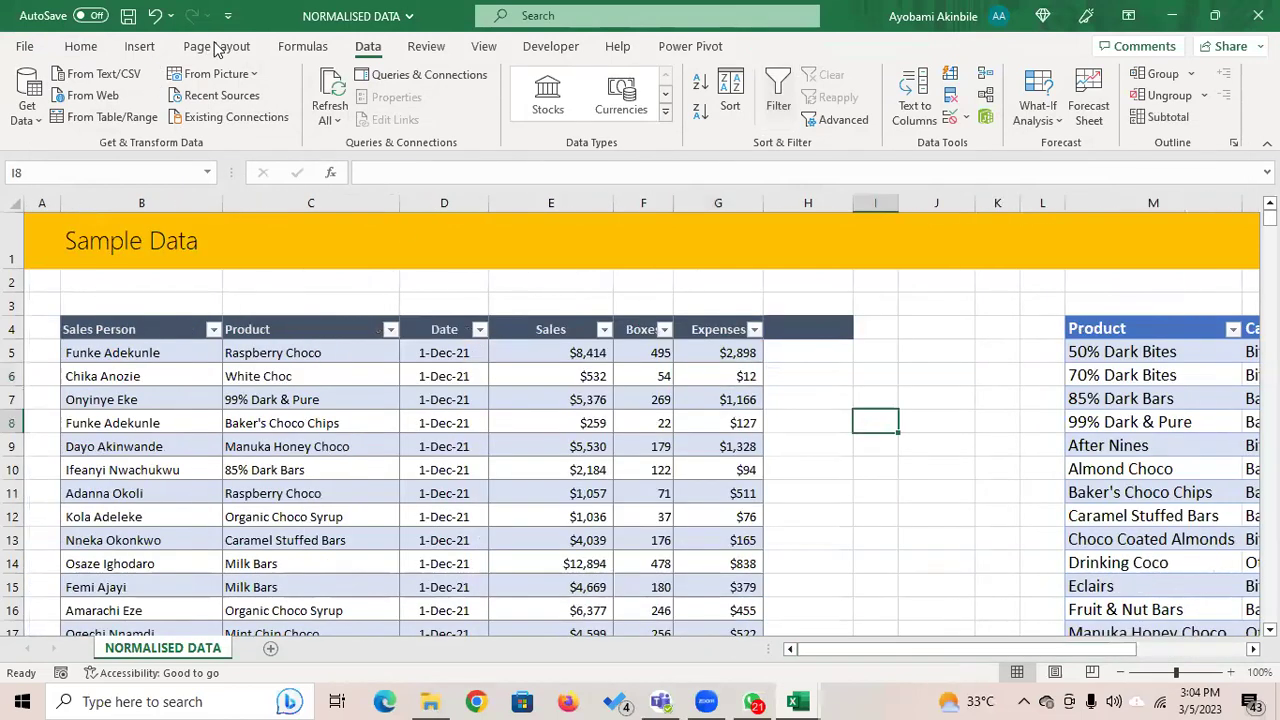
pyautogui.click(139, 46)
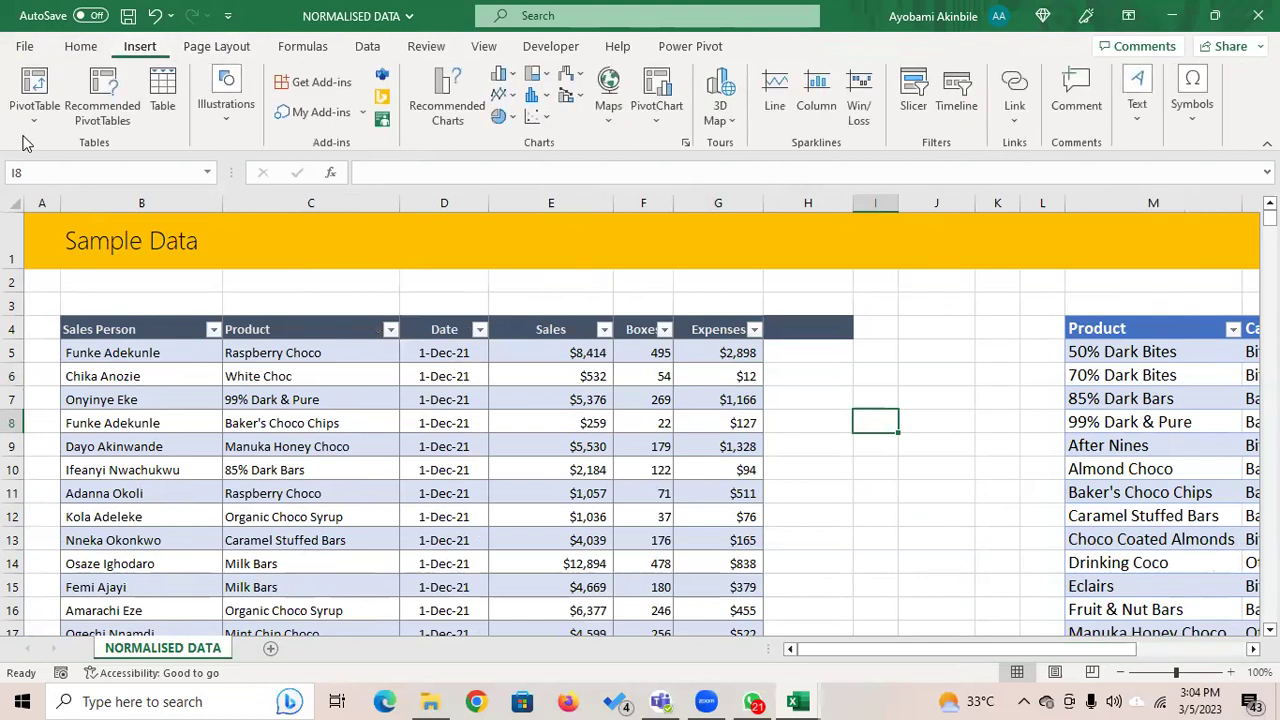
pyautogui.click(31, 121)
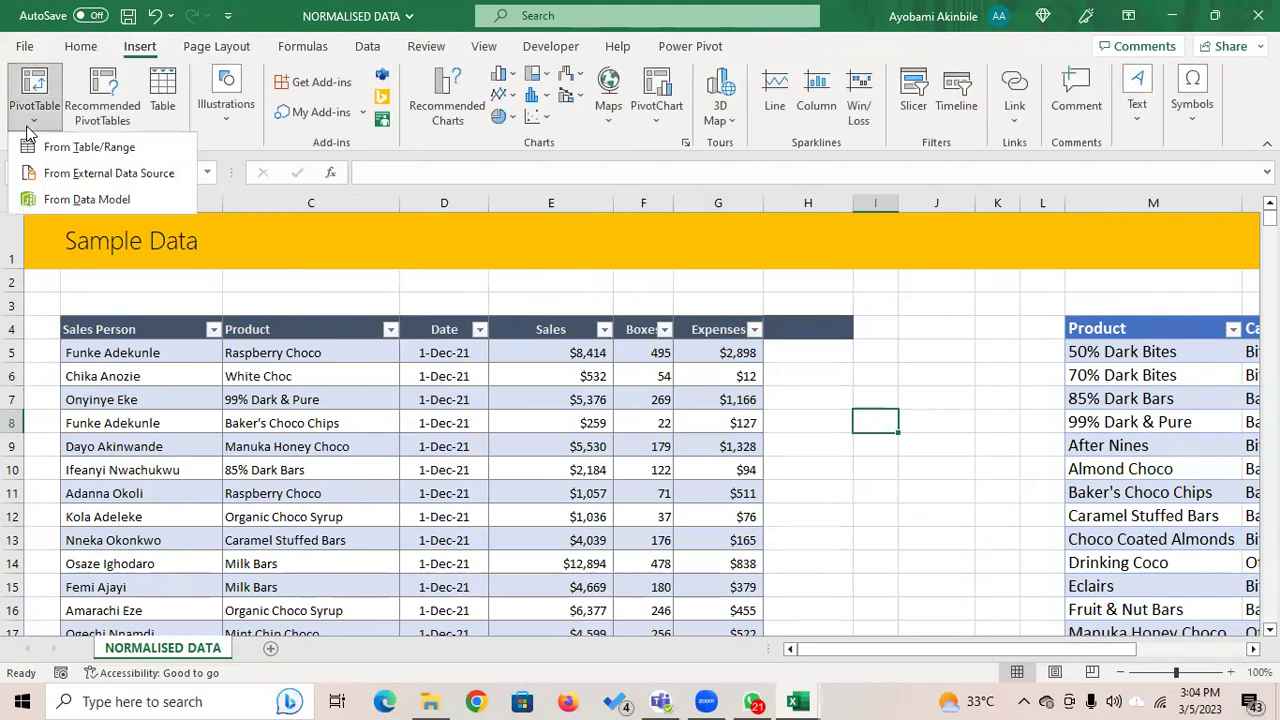
pyautogui.click(122, 201)
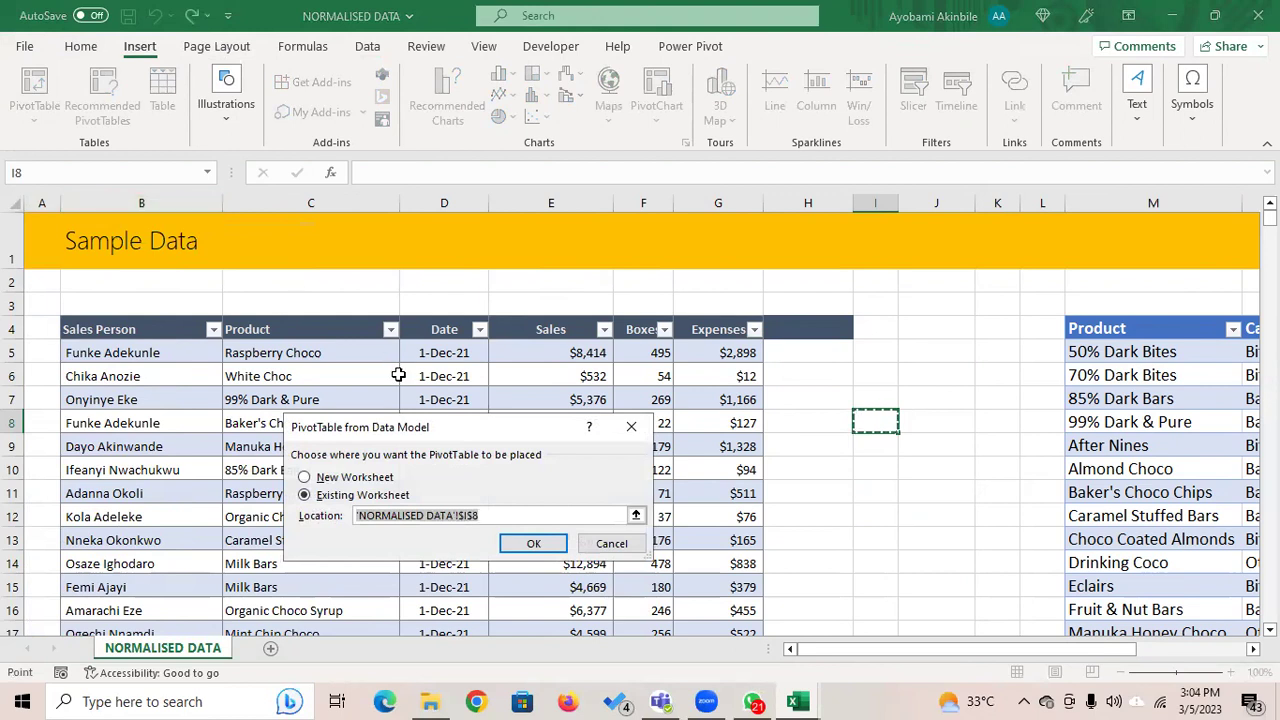
pyautogui.click(352, 478)
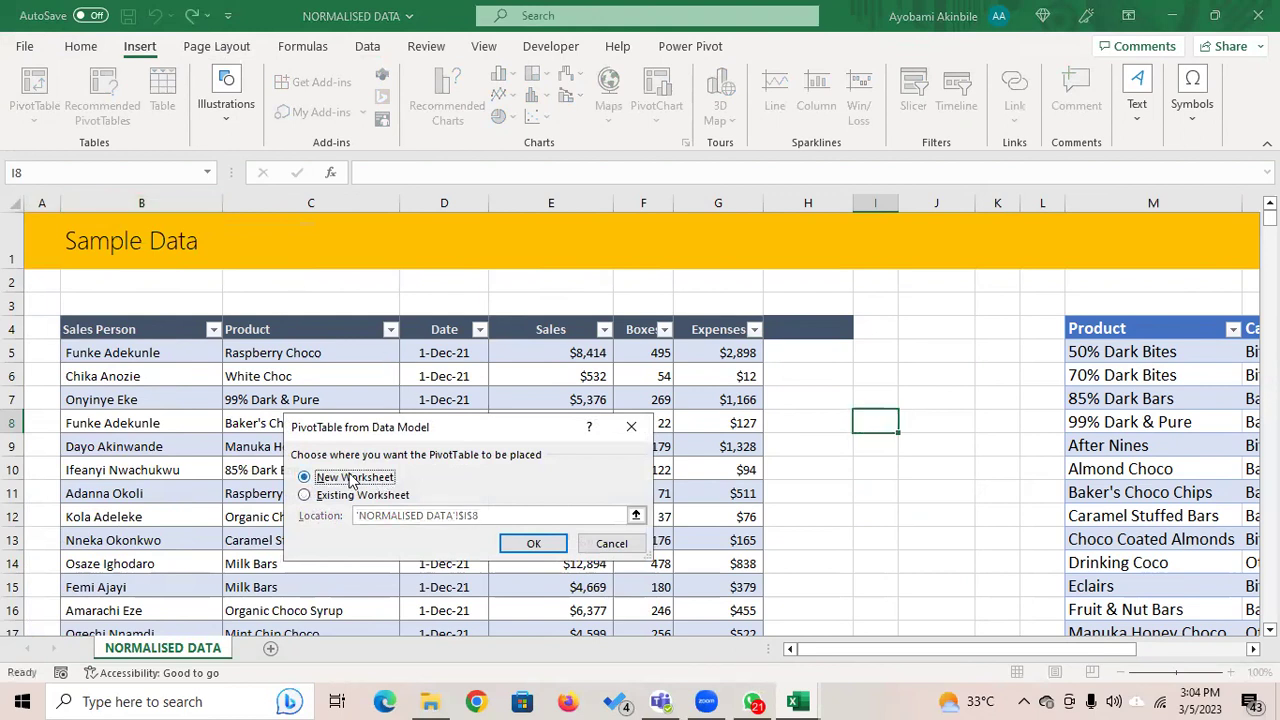
pyautogui.click(519, 545)
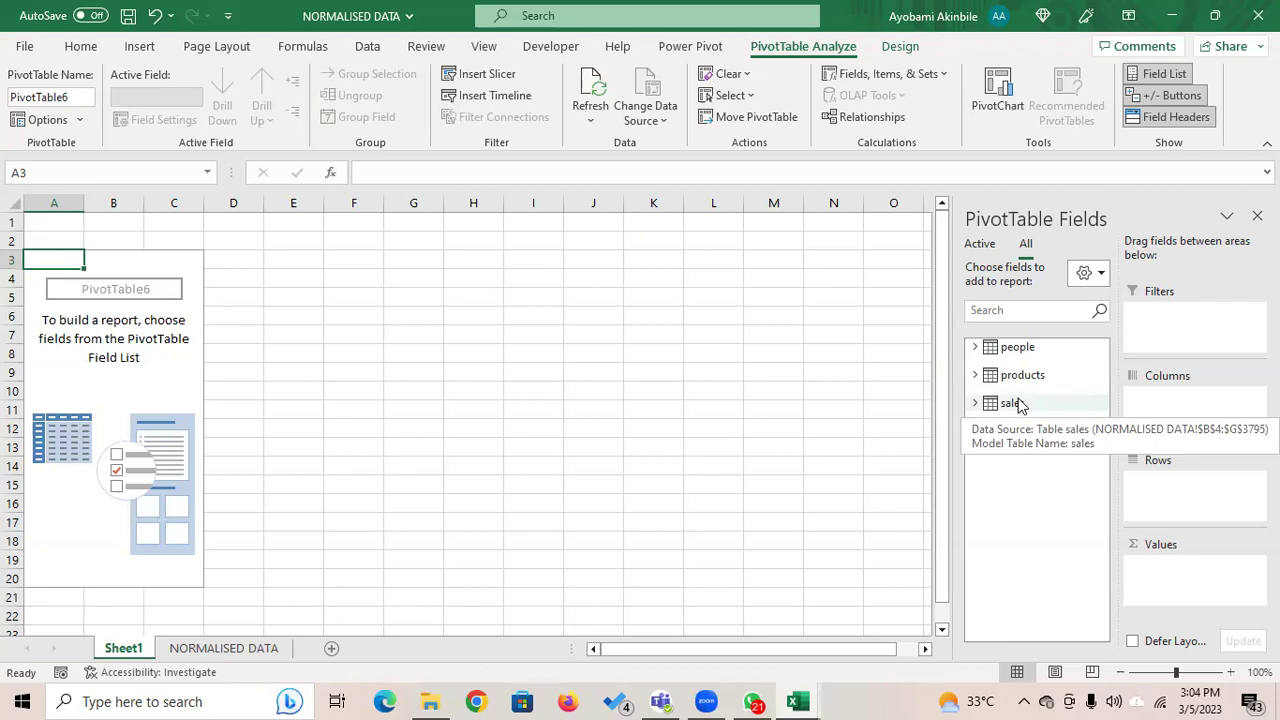
# Step: Expand the people and sales tables in the field list and add the Sales field as a summed PivotTable value
pyautogui.click(1013, 350)
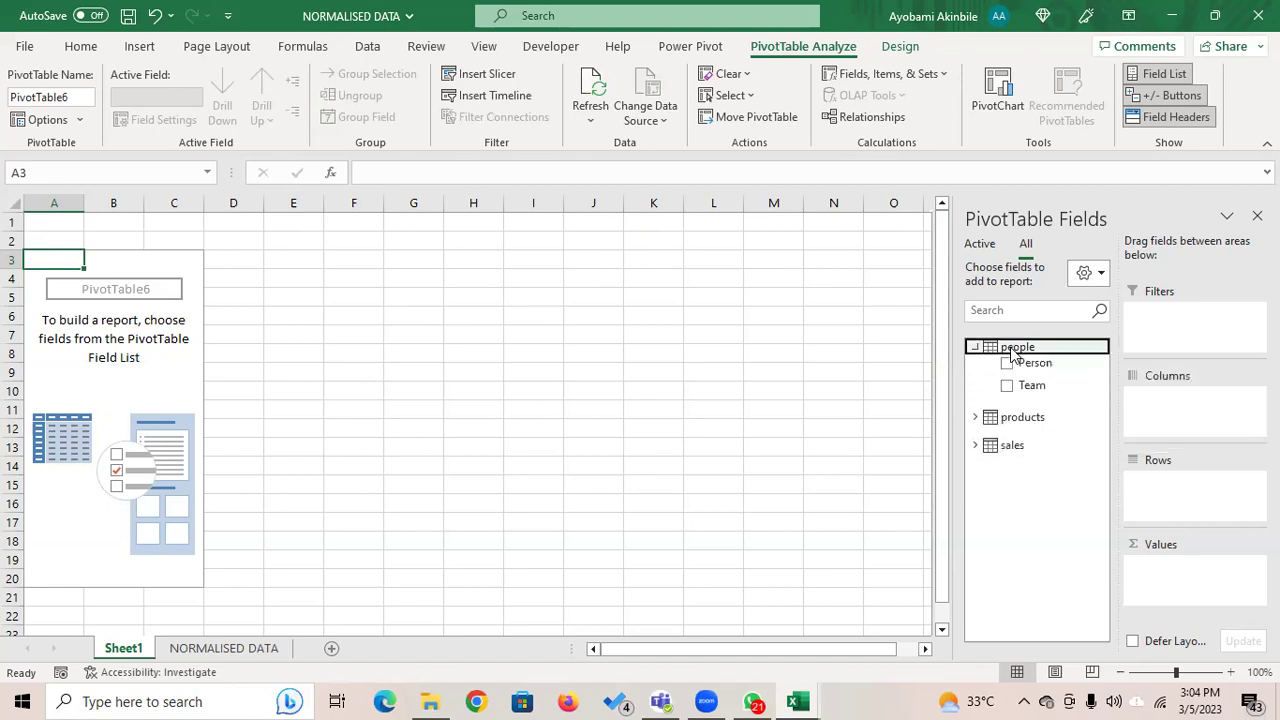
pyautogui.click(986, 445)
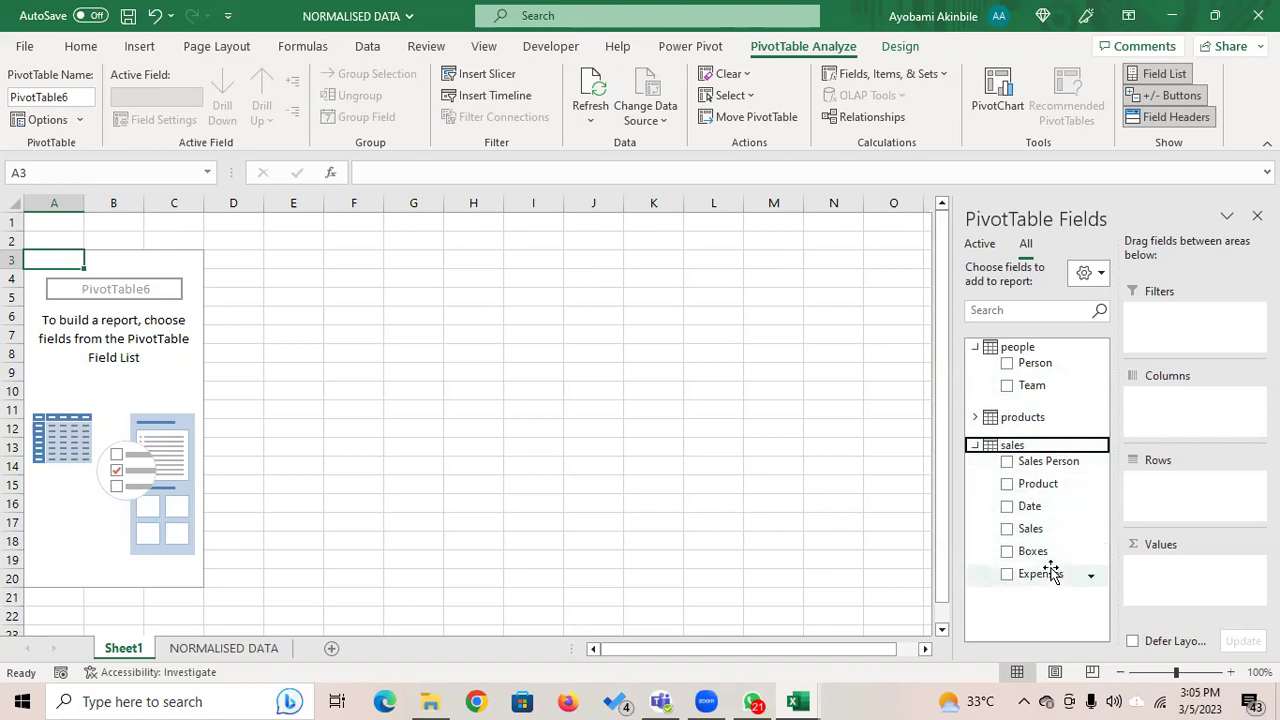
pyautogui.moveTo(1031, 537); pyautogui.dragTo(1190, 596)
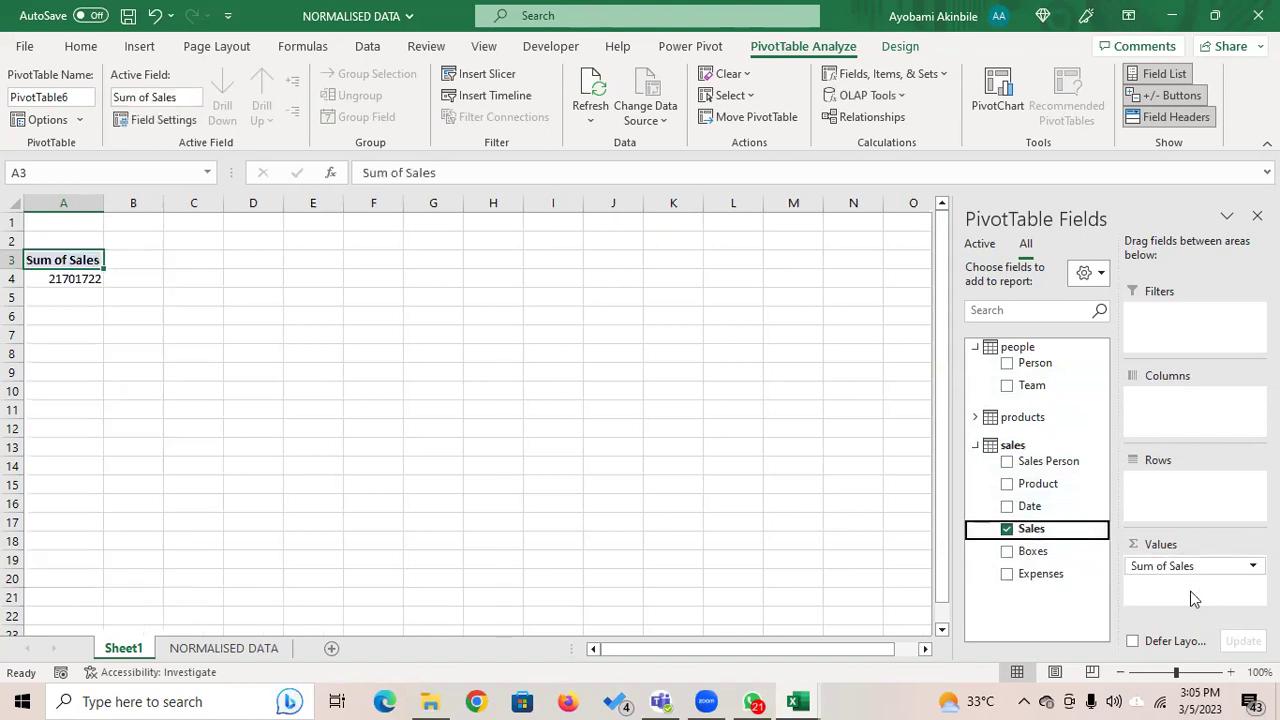
# Step: Break the PivotTable's sales down by Sales Person in rows, and format the sums as numbers with no decimals and a thousands separator
pyautogui.moveTo(1034, 465); pyautogui.dragTo(1172, 555)
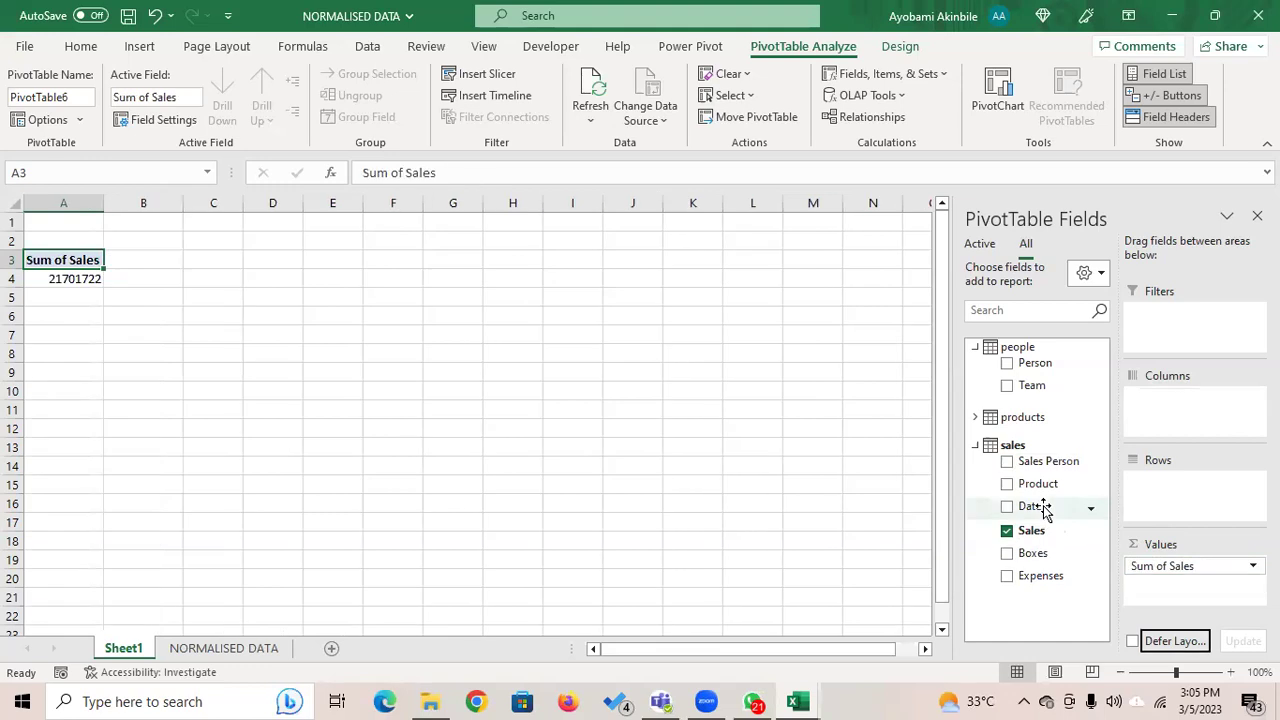
pyautogui.moveTo(1036, 466); pyautogui.dragTo(1177, 484)
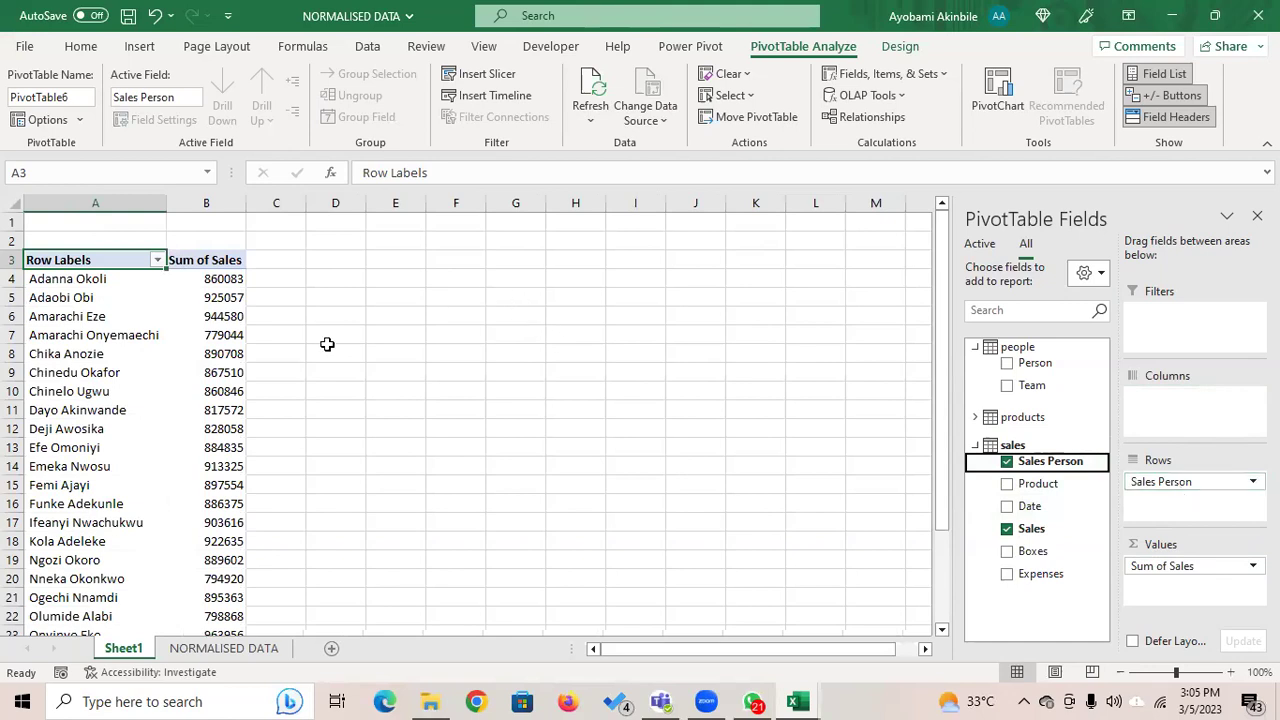
pyautogui.click(224, 317)
pyautogui.rightClick(224, 317)
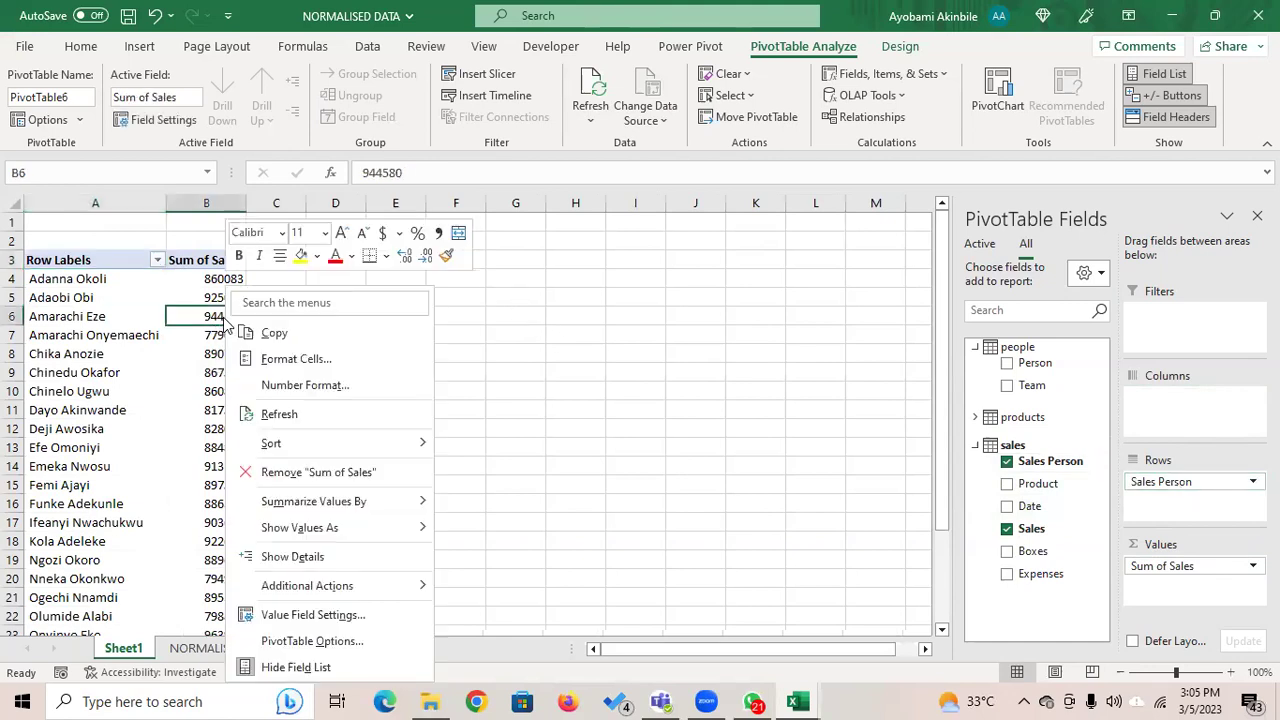
pyautogui.click(289, 387)
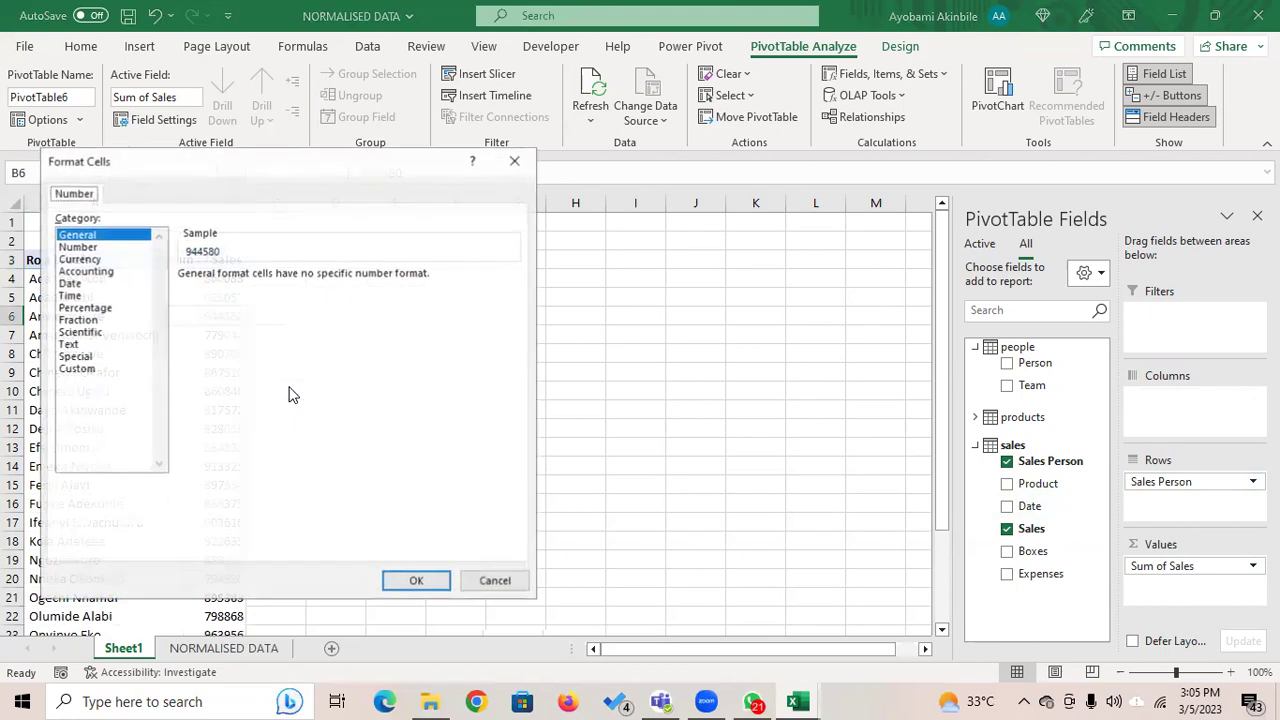
pyautogui.click(72, 247)
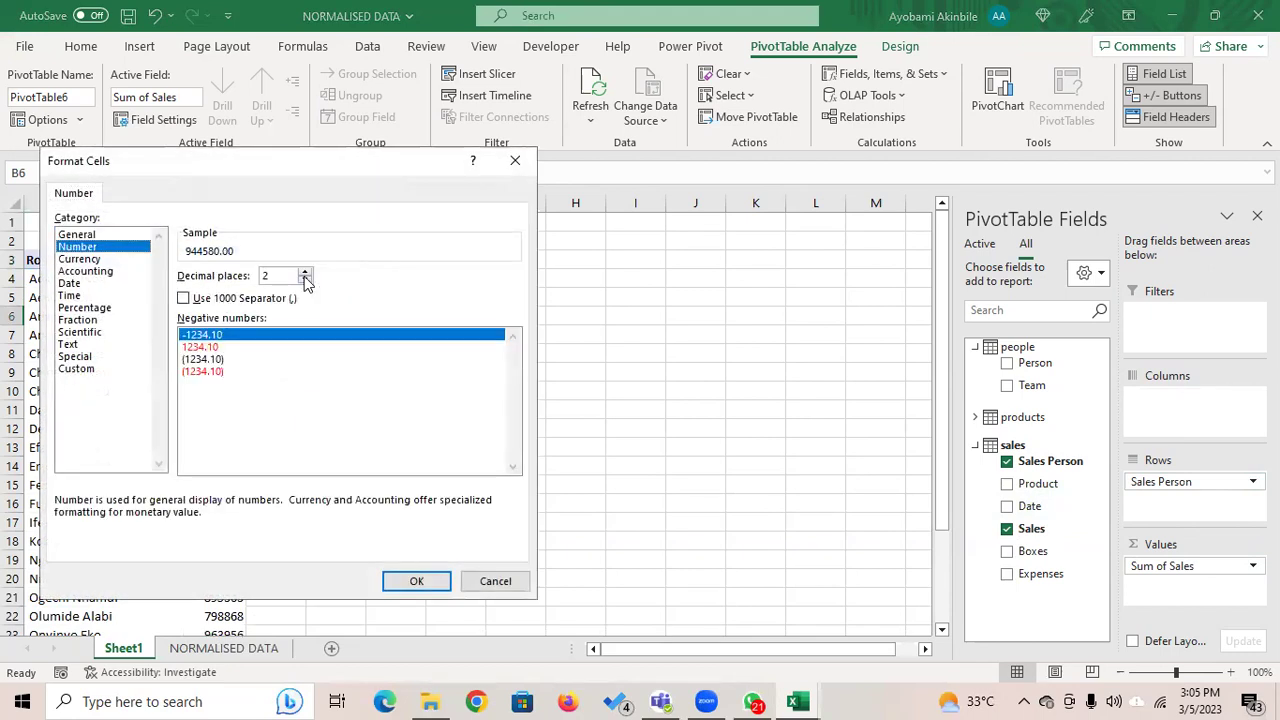
pyautogui.click(305, 280)
pyautogui.click(305, 280)
pyautogui.click(184, 298)
pyautogui.click(416, 581)
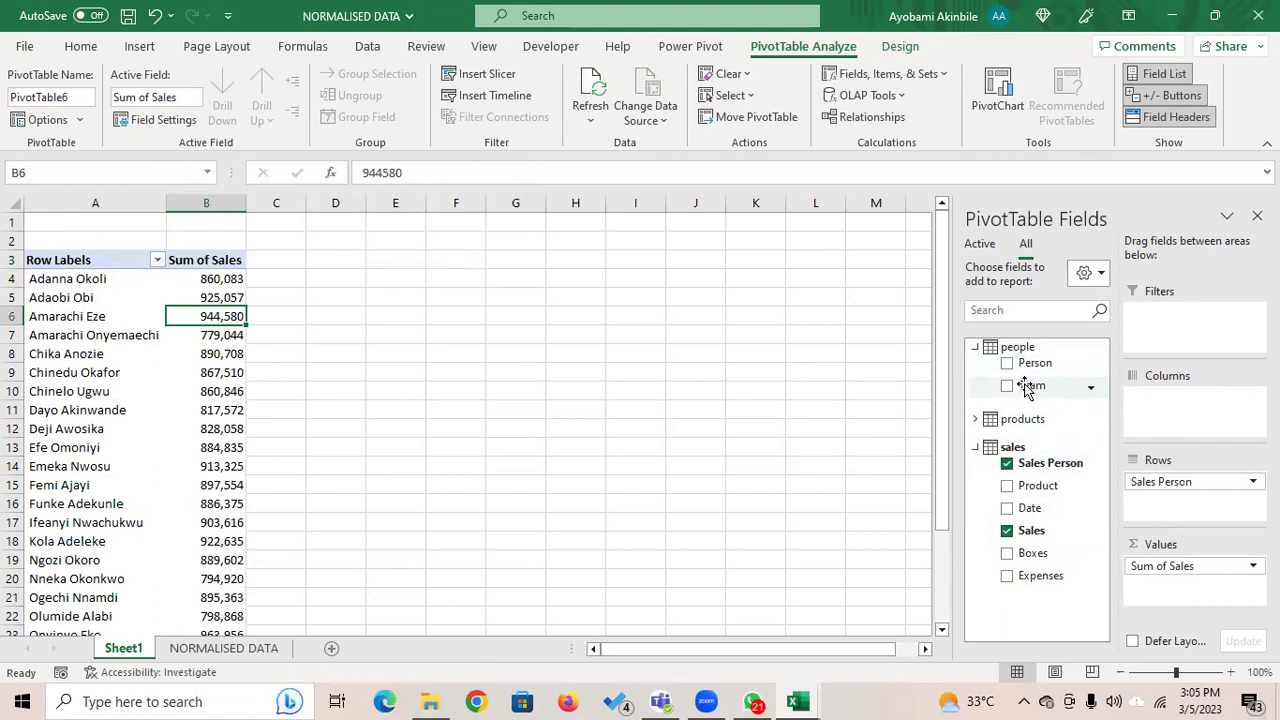
# Step: Add the people table's Team field above Sales Person in the PivotTable rows, and widen columns A and B
pyautogui.moveTo(1027, 388); pyautogui.dragTo(1190, 482)
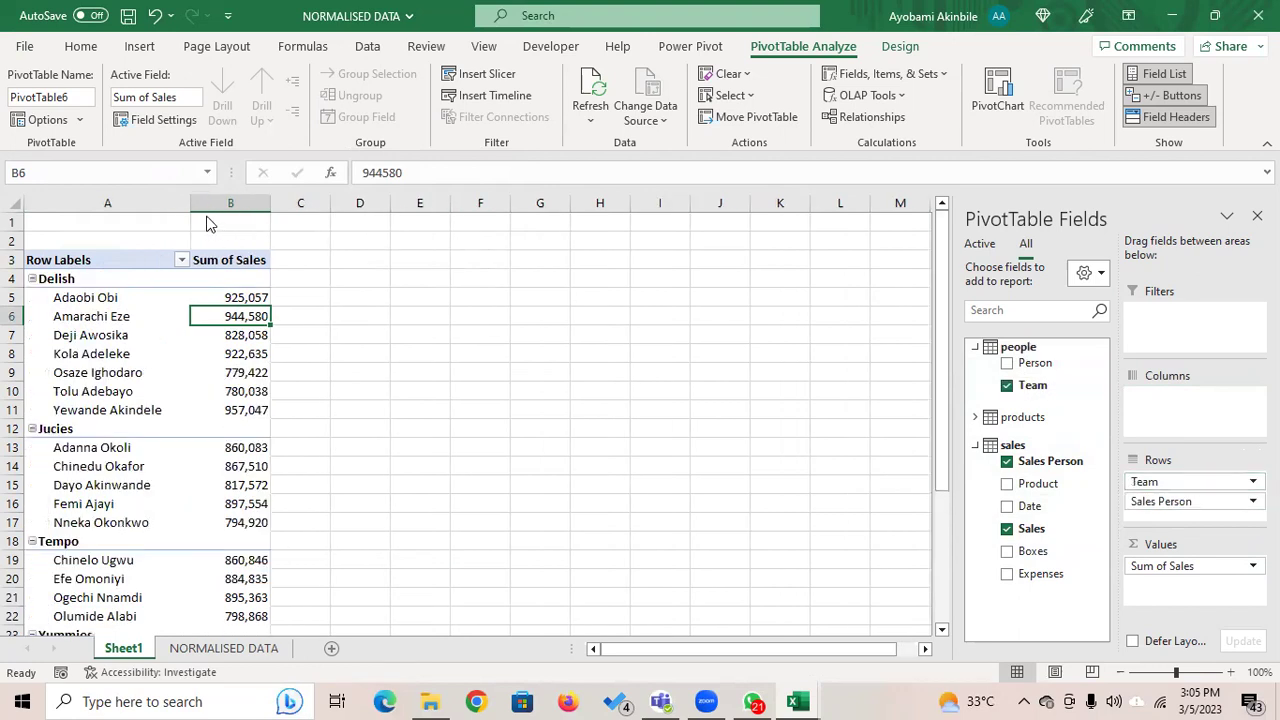
pyautogui.moveTo(191, 203); pyautogui.dragTo(299, 192)
pyautogui.moveTo(379, 197); pyautogui.dragTo(414, 196)
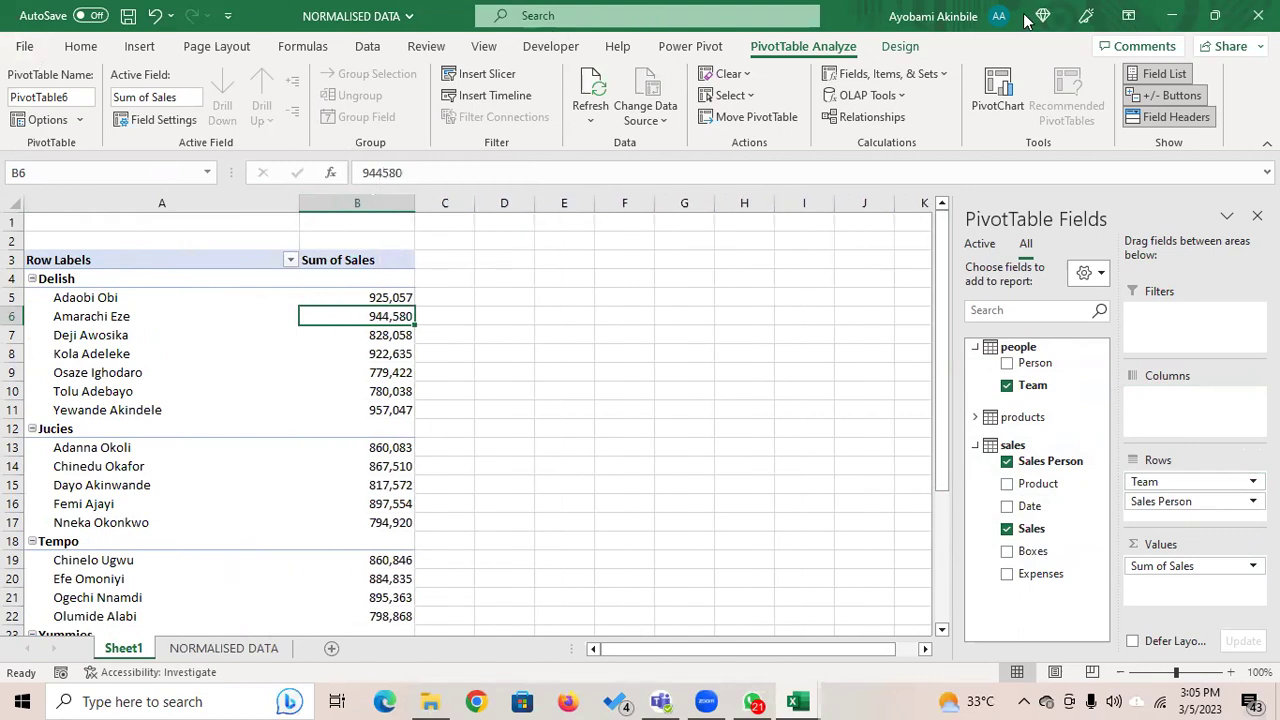
# Step: Show the PivotTable report in outline form
pyautogui.click(902, 48)
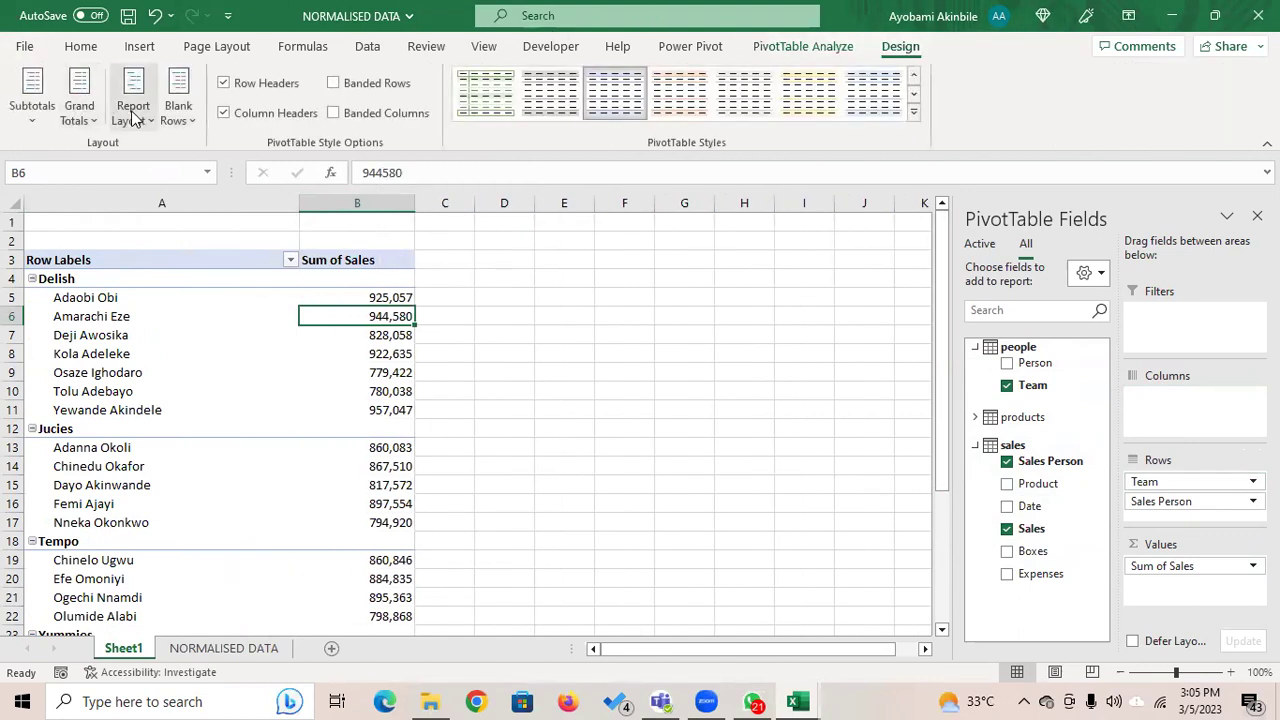
pyautogui.click(133, 105)
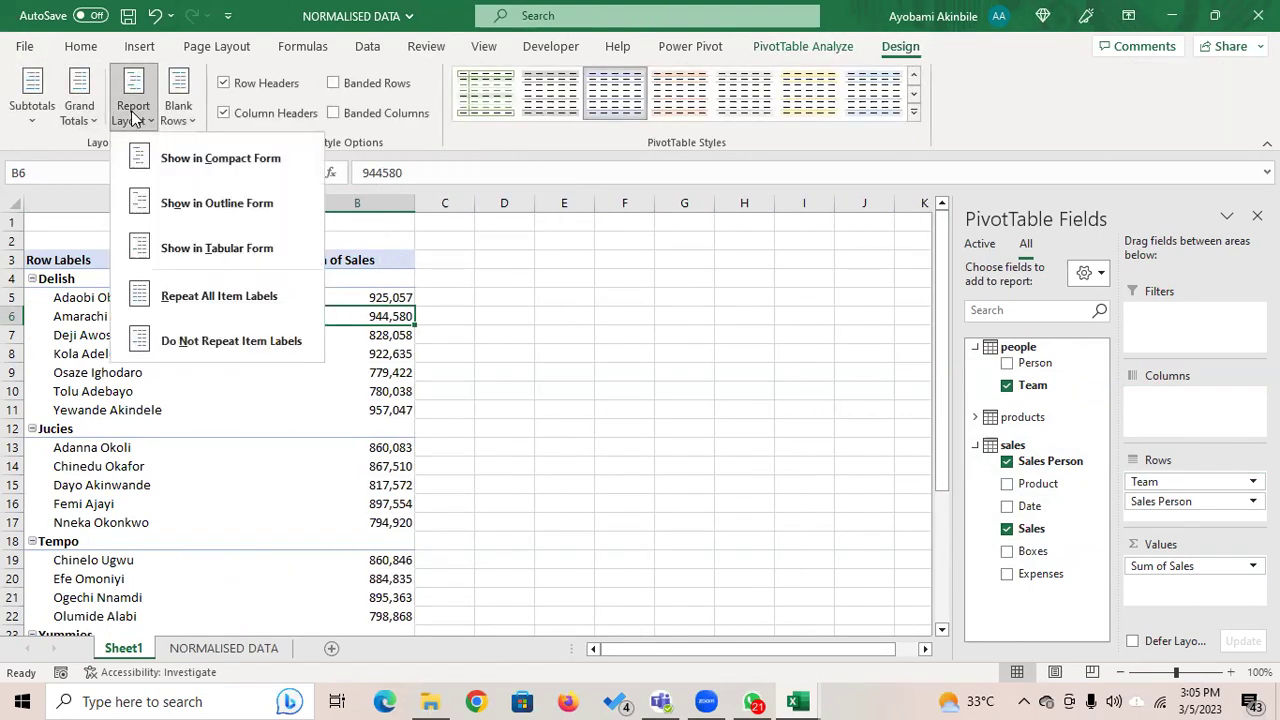
pyautogui.click(199, 214)
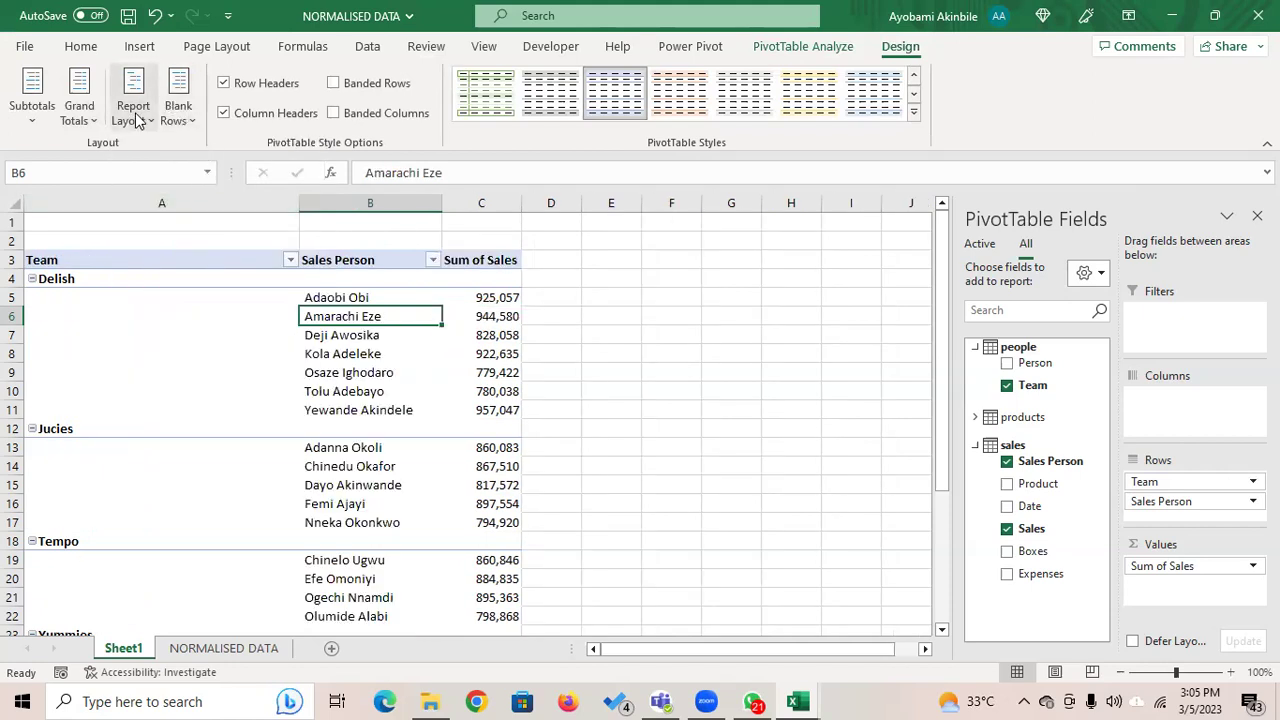
pyautogui.moveTo(943, 310); pyautogui.dragTo(938, 265)
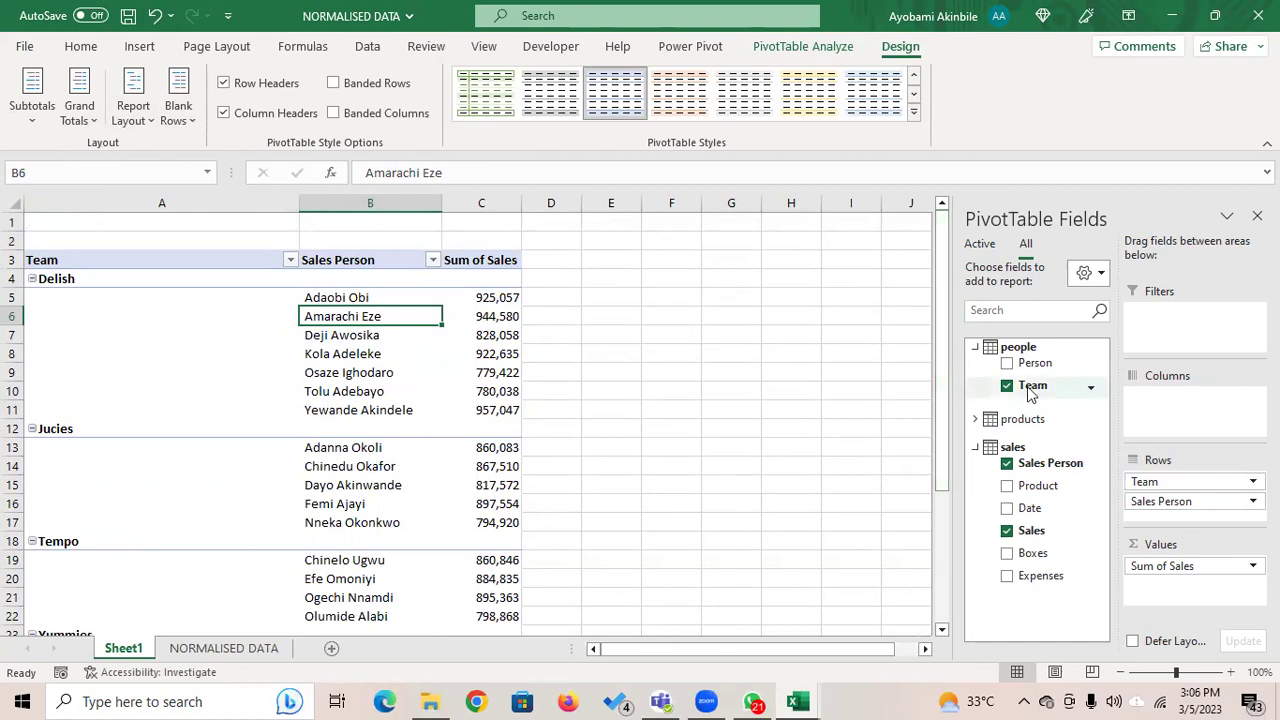
# Step: Replace the Team row field with a Team slicer, move it up beside the PivotTable, shorten it to fit its buttons, and widen column B
pyautogui.moveTo(1186, 484); pyautogui.dragTo(1032, 395)
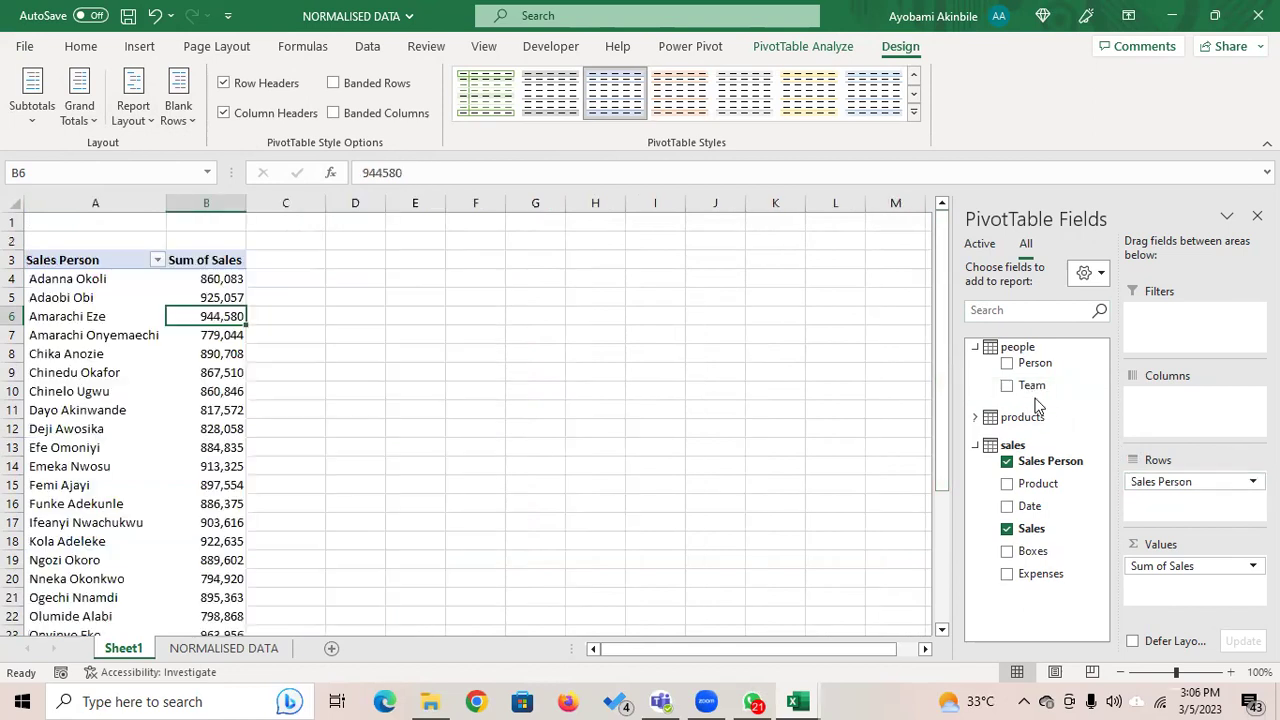
pyautogui.rightClick(1030, 392)
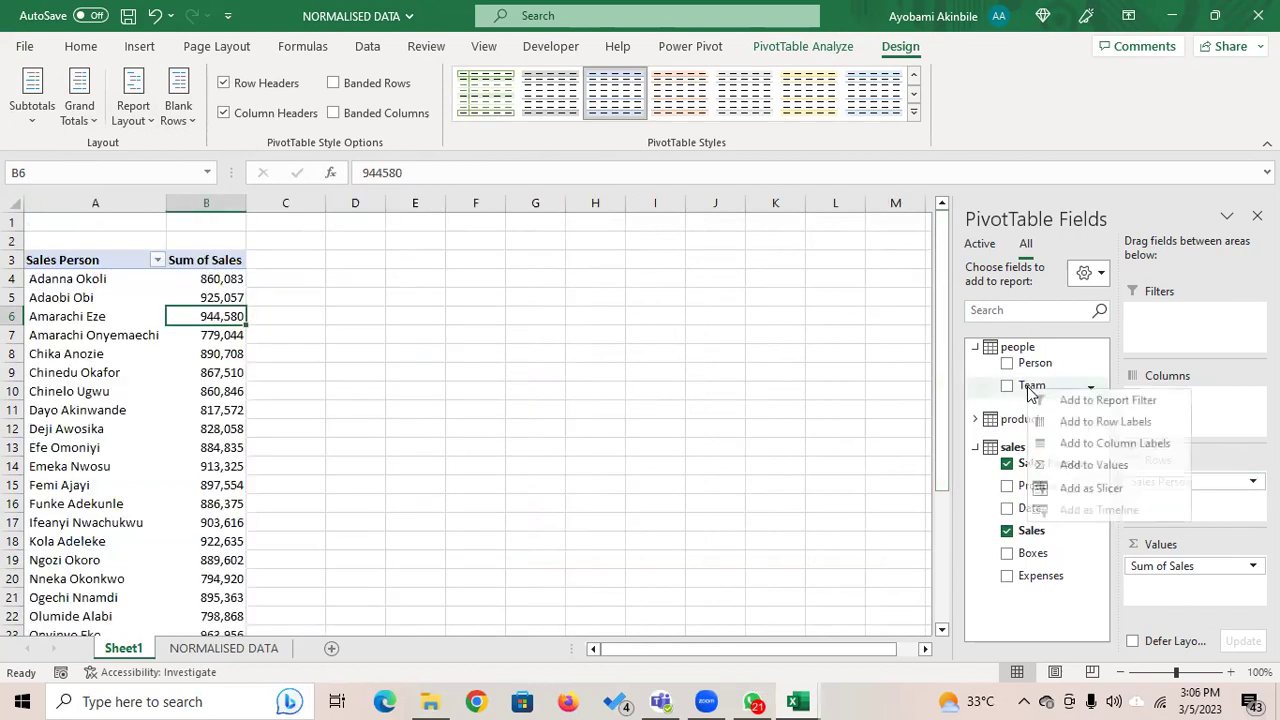
pyautogui.click(1124, 490)
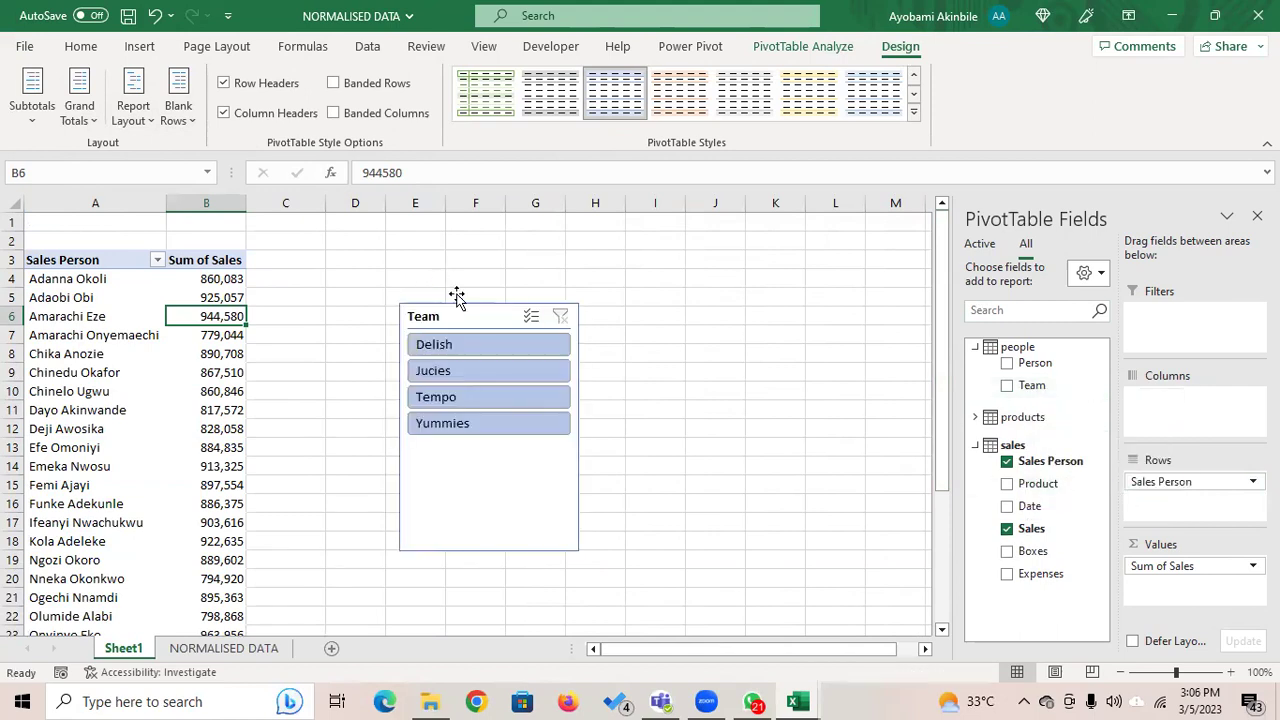
pyautogui.moveTo(477, 316); pyautogui.dragTo(474, 231)
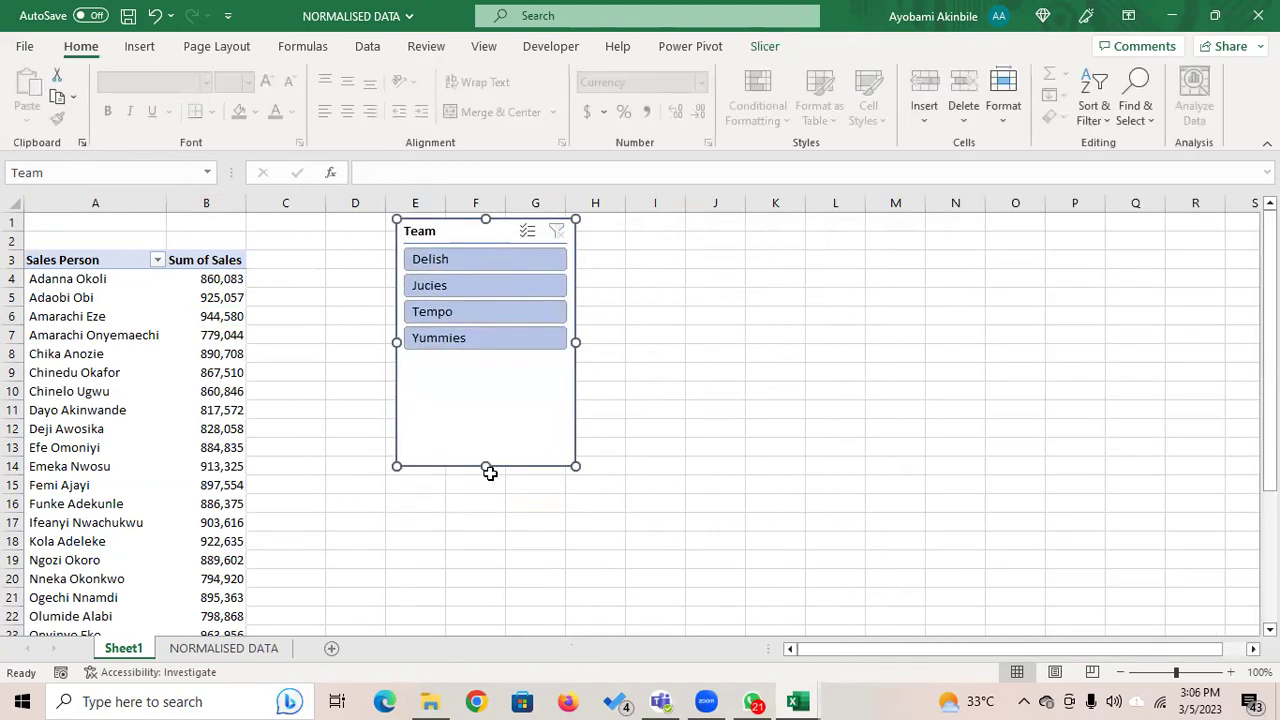
pyautogui.moveTo(486, 467); pyautogui.dragTo(485, 361)
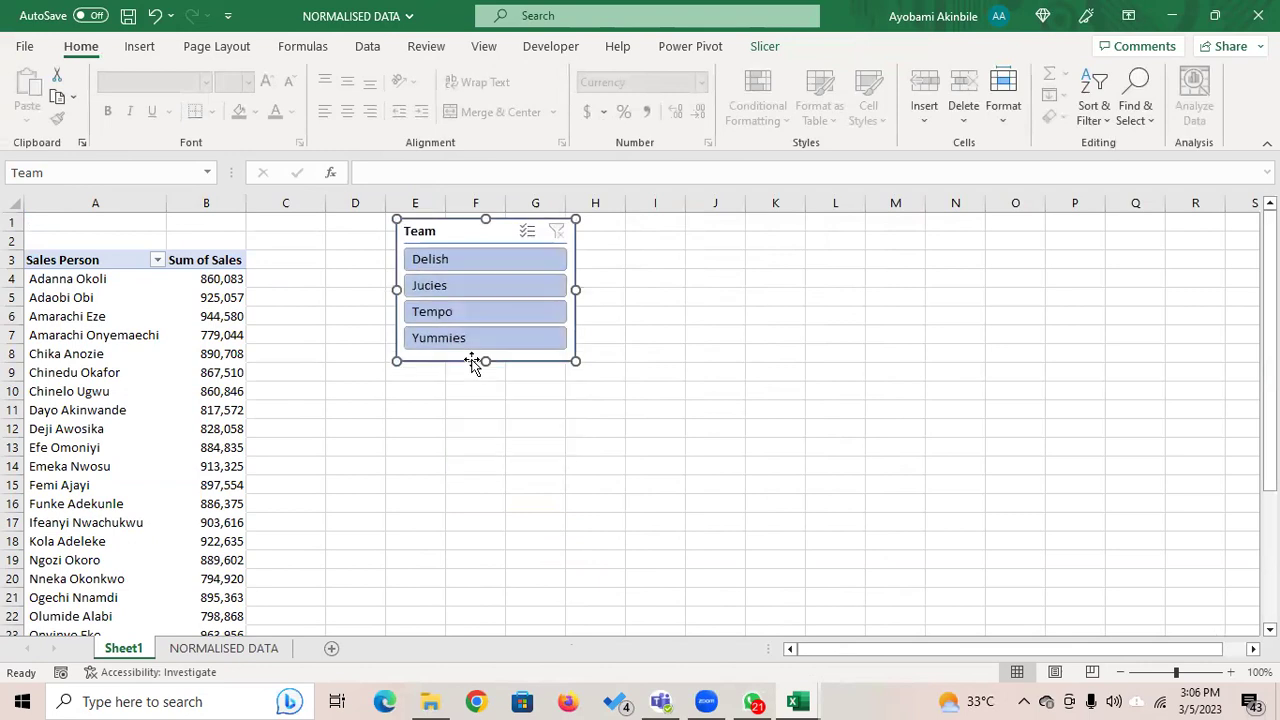
pyautogui.moveTo(250, 203); pyautogui.dragTo(286, 203)
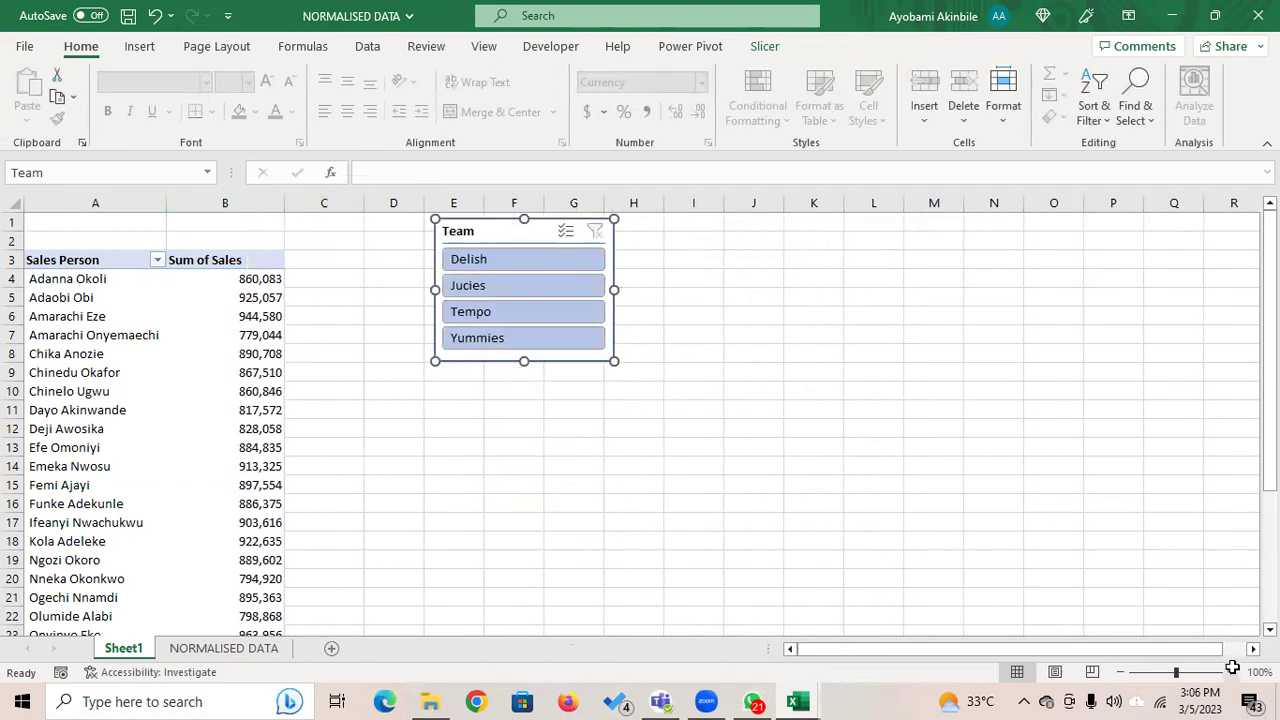
# Step: Collapse the ribbon and filter the PivotTable to the Delish team with the slicer
pyautogui.click(1267, 143)
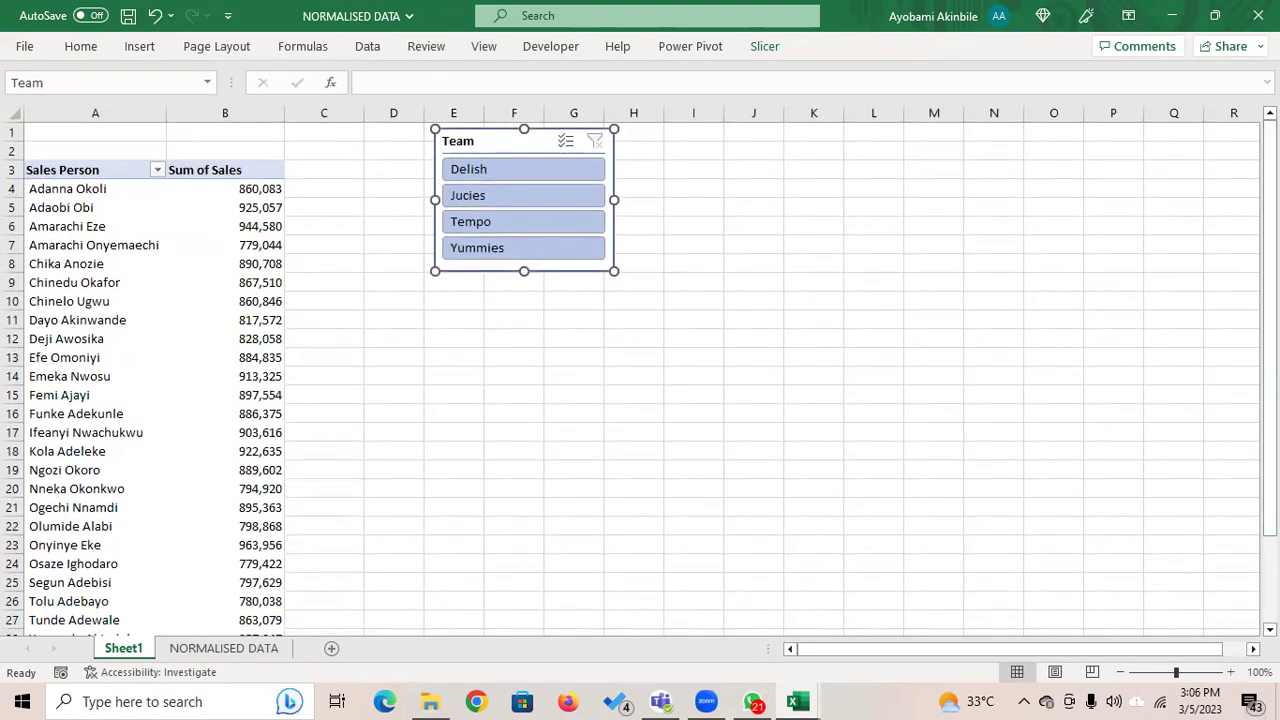
pyautogui.click(1268, 629)
pyautogui.click(1268, 629)
pyautogui.click(1268, 629)
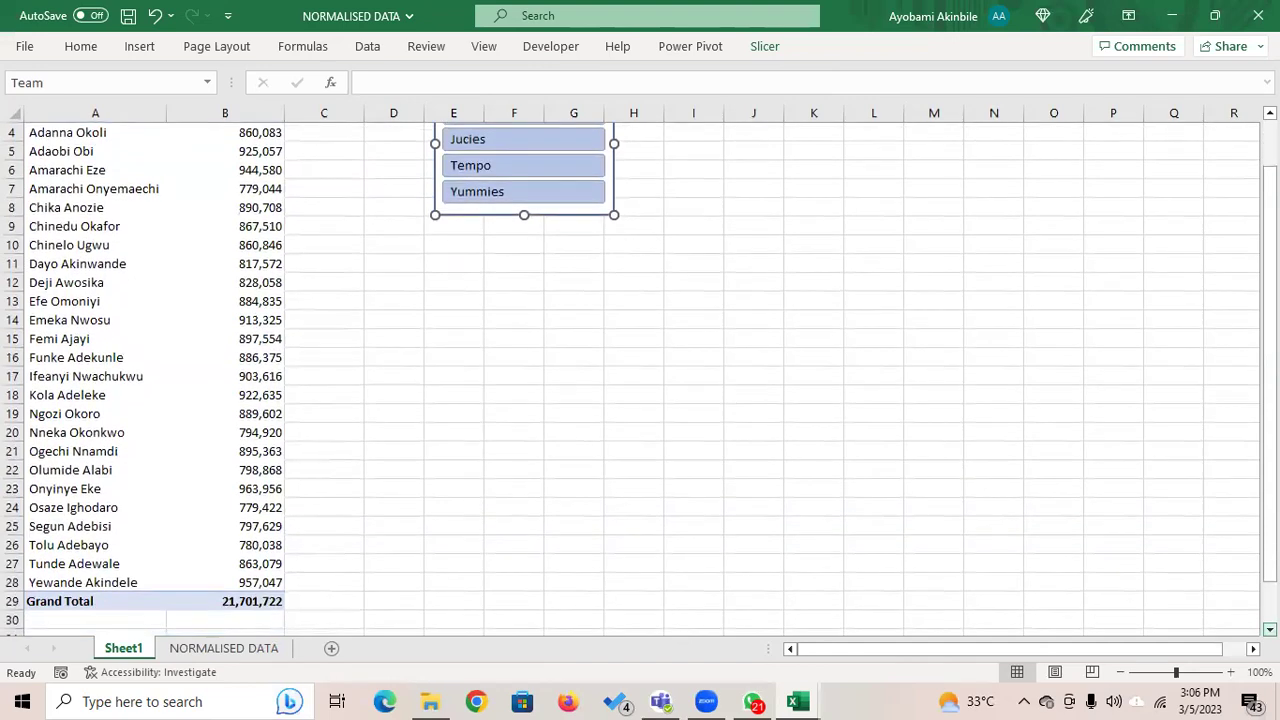
pyautogui.moveTo(1270, 527)
pyautogui.mouseDown()
pyautogui.moveTo(1270, 497)
pyautogui.moveTo(1270, 519)
pyautogui.mouseUp()
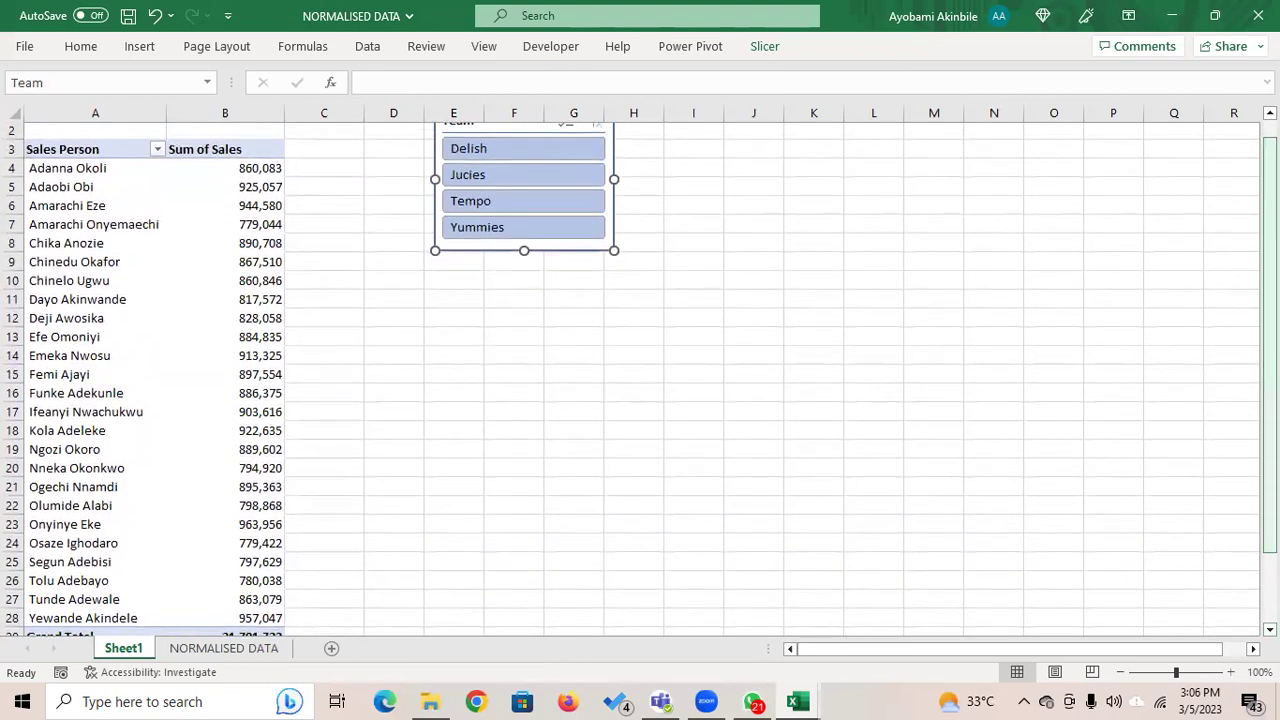
pyautogui.click(1119, 672)
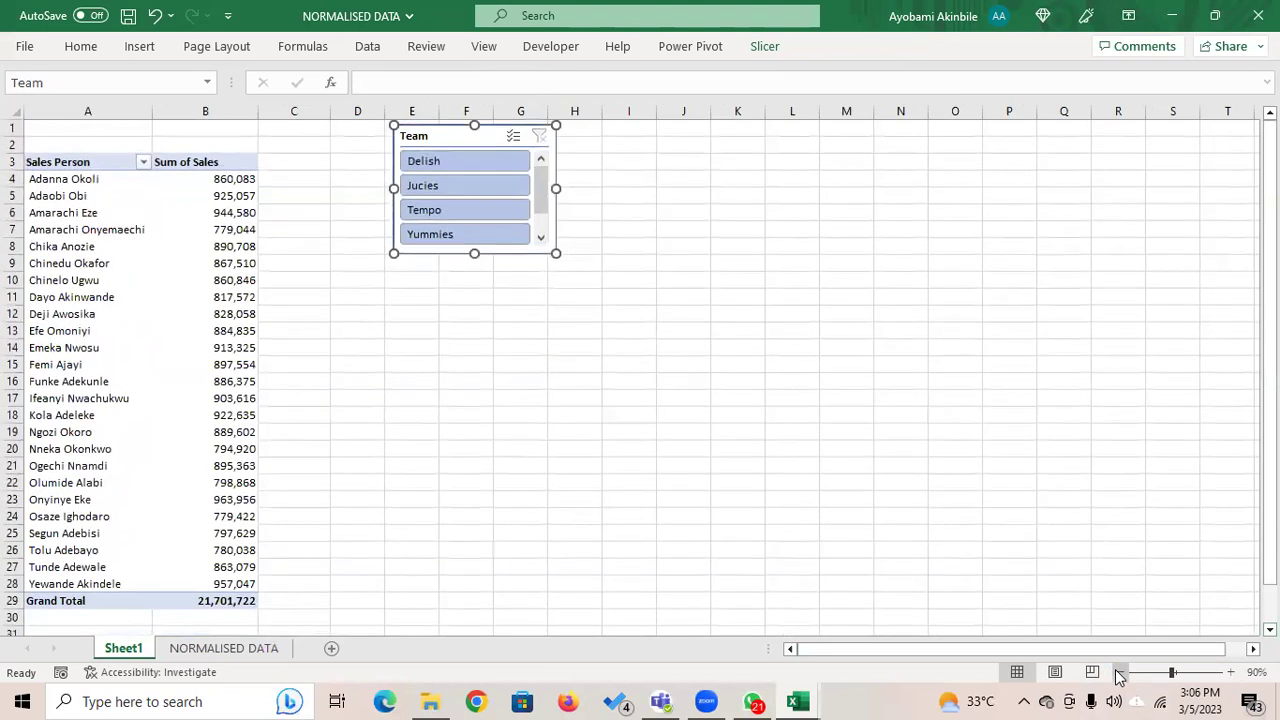
pyautogui.click(452, 160)
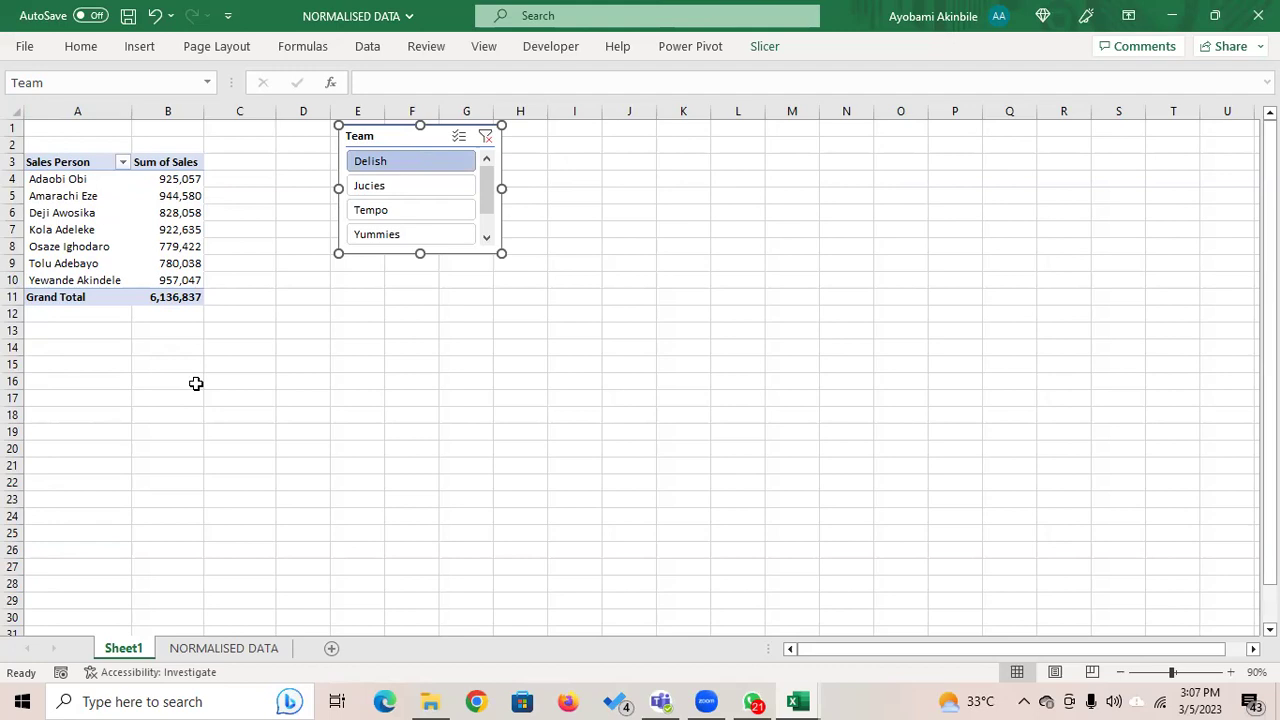
# Step: Examine the extent of the sales table on the NORMALISED DATA sheet, from its column headers down to its last row
pyautogui.click(224, 648)
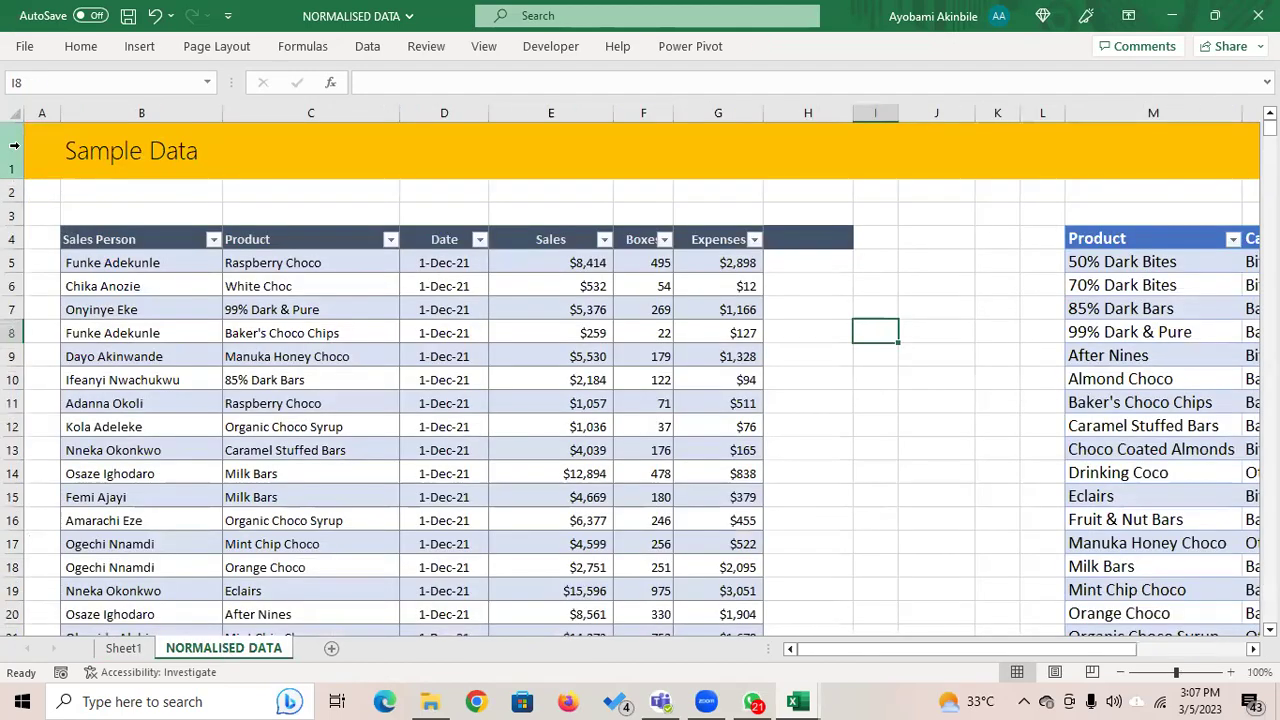
pyautogui.click(14, 157)
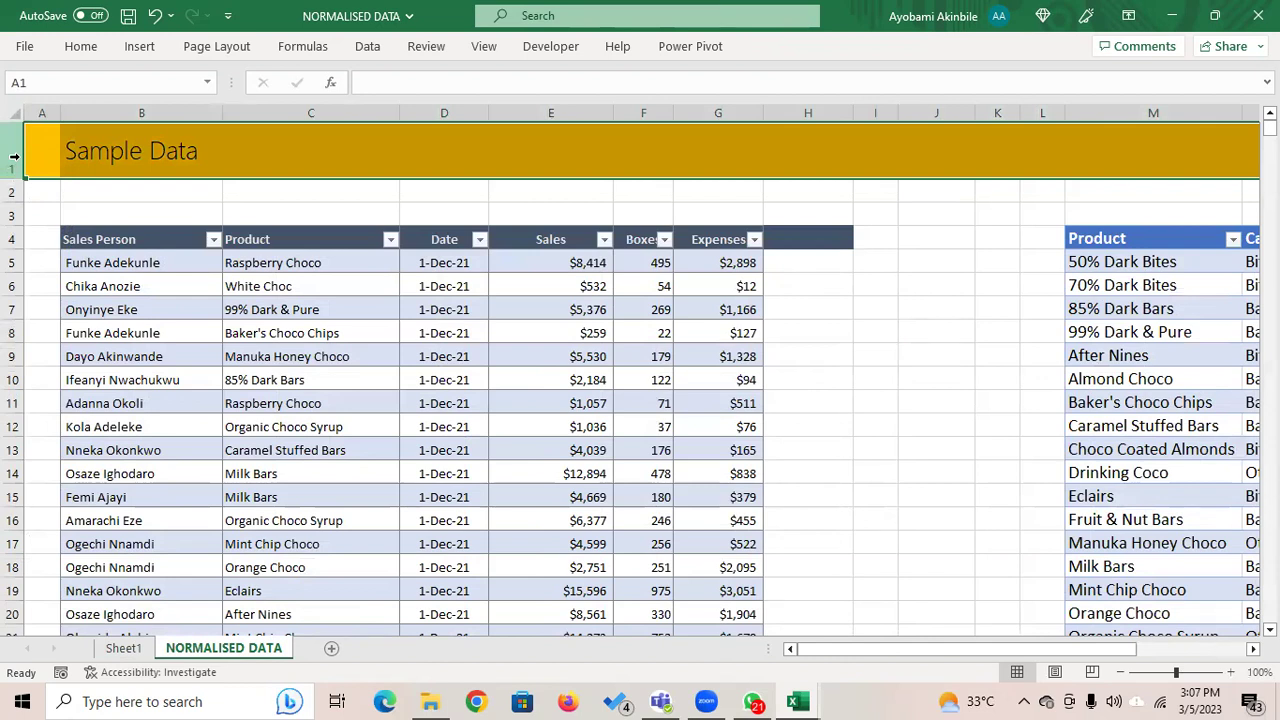
pyautogui.moveTo(120, 239); pyautogui.dragTo(700, 403)
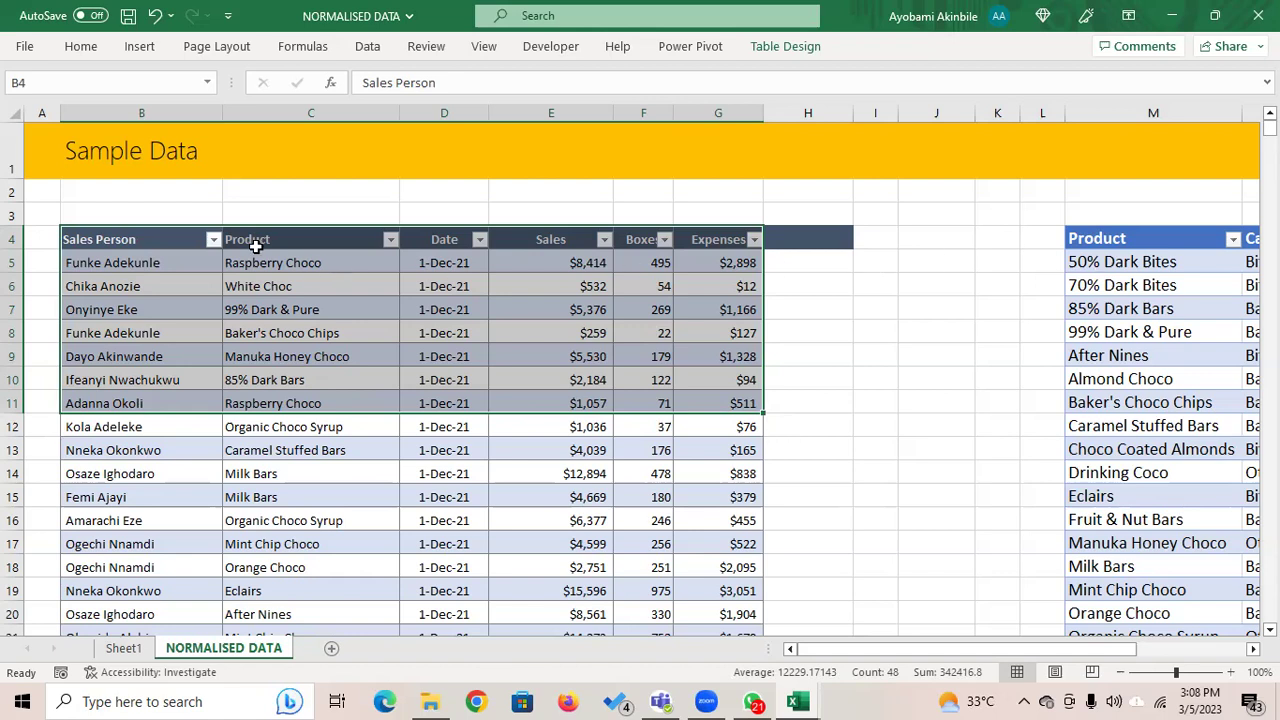
pyautogui.moveTo(140, 240); pyautogui.dragTo(691, 517)
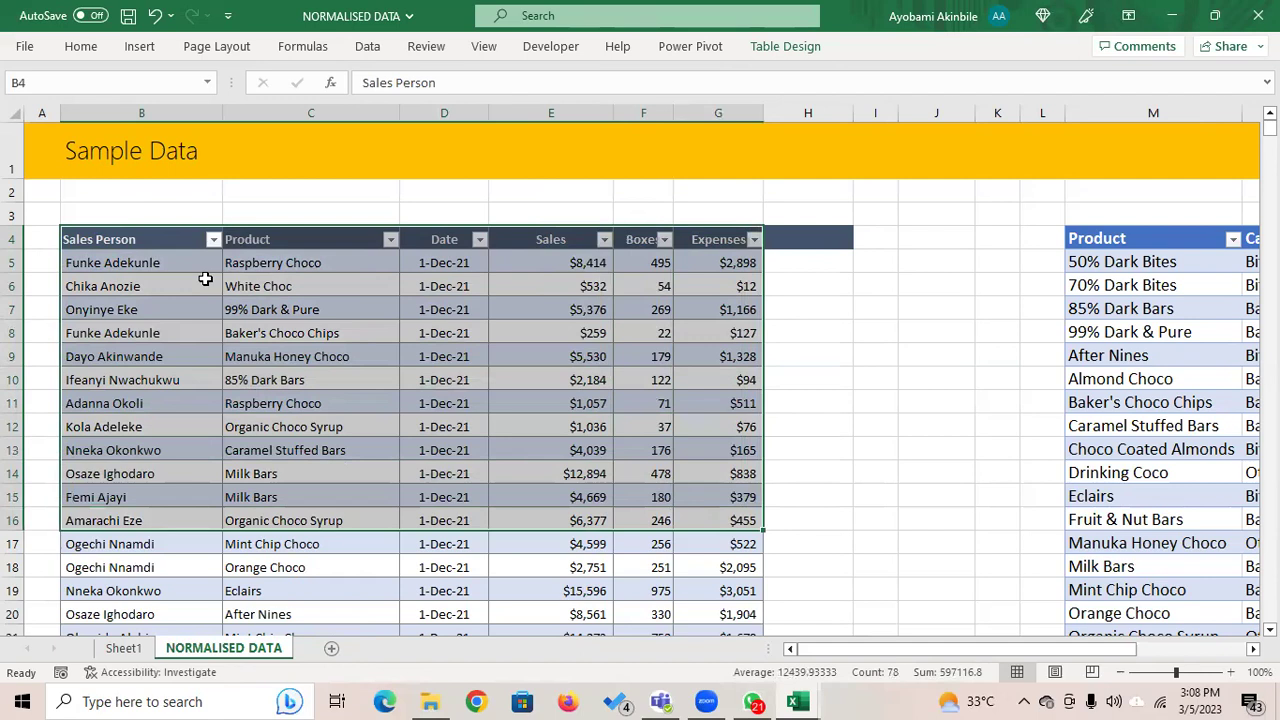
pyautogui.click(147, 239)
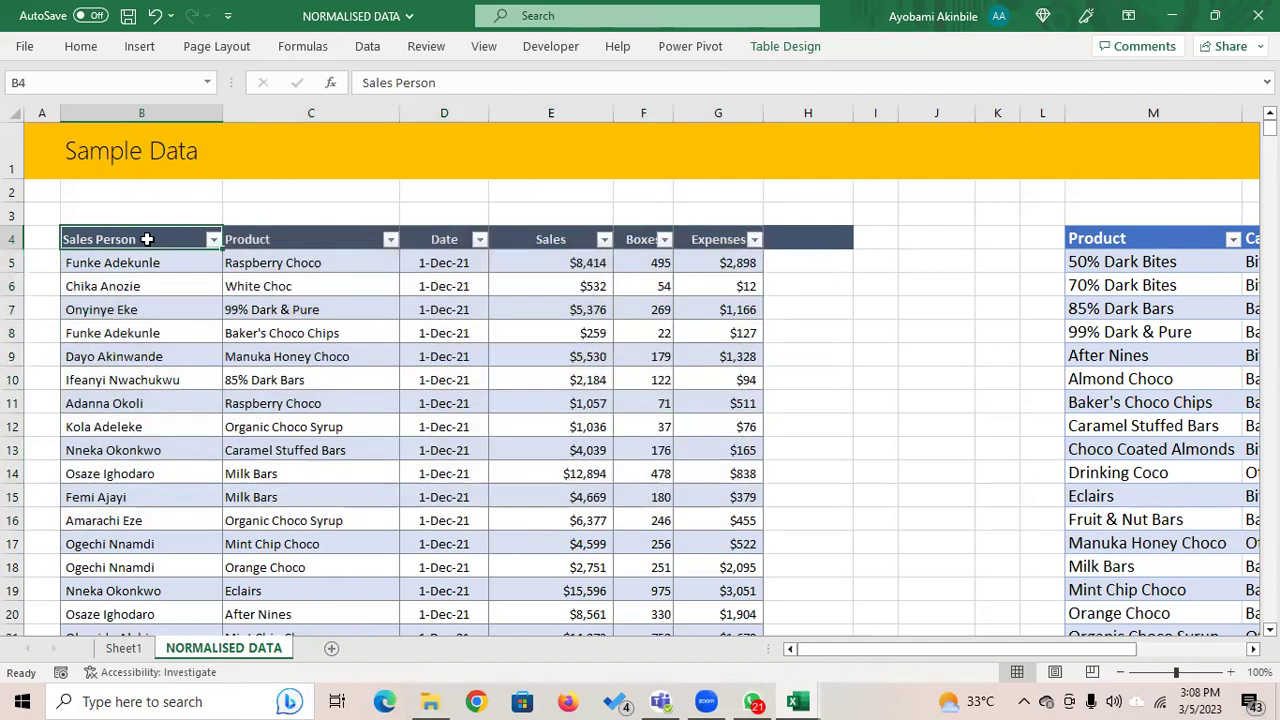
pyautogui.hotkey('ctrl', 'shift', 'Down')
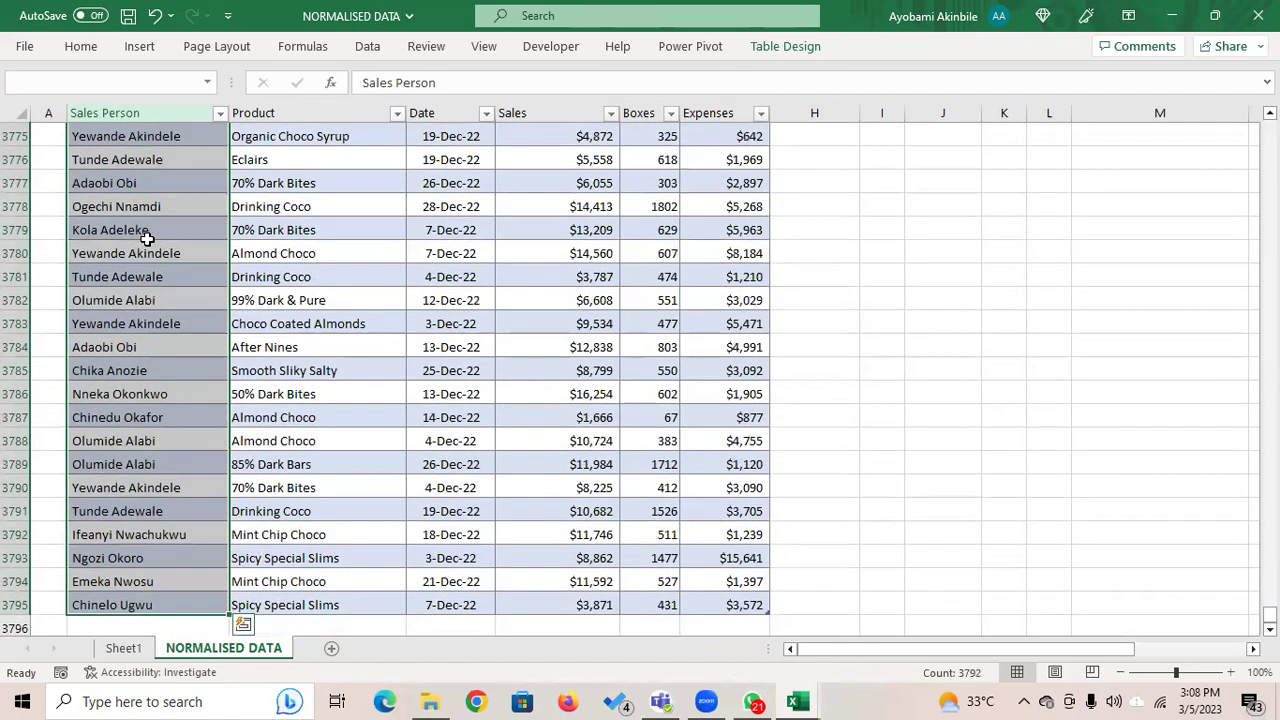
pyautogui.hotkey('ctrl', 'shift', 'Up')
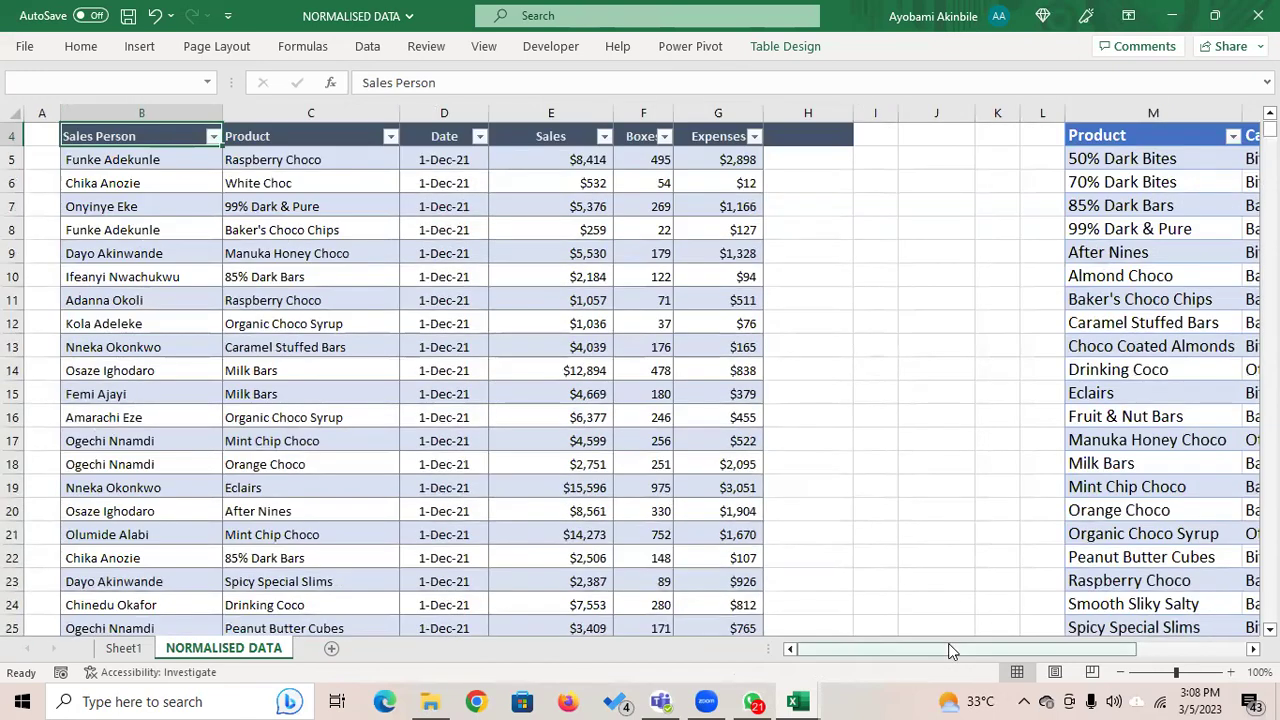
pyautogui.moveTo(948, 655); pyautogui.dragTo(951, 652)
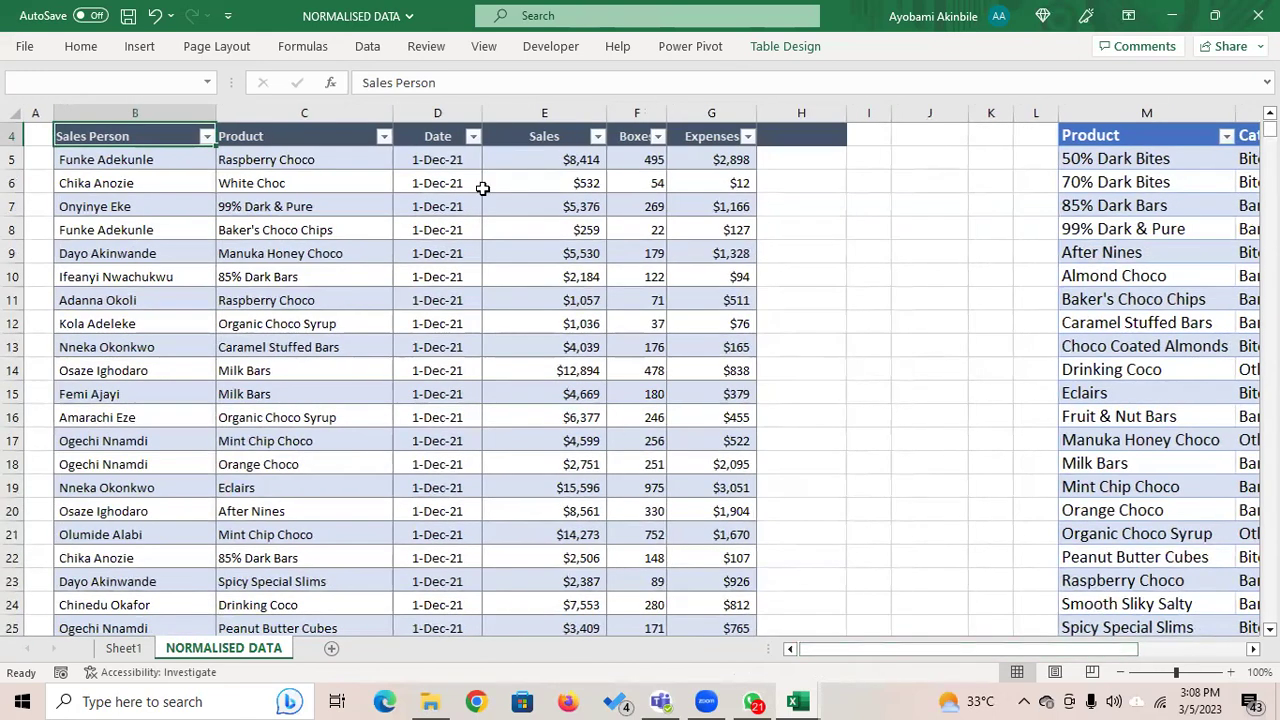
pyautogui.click(304, 132)
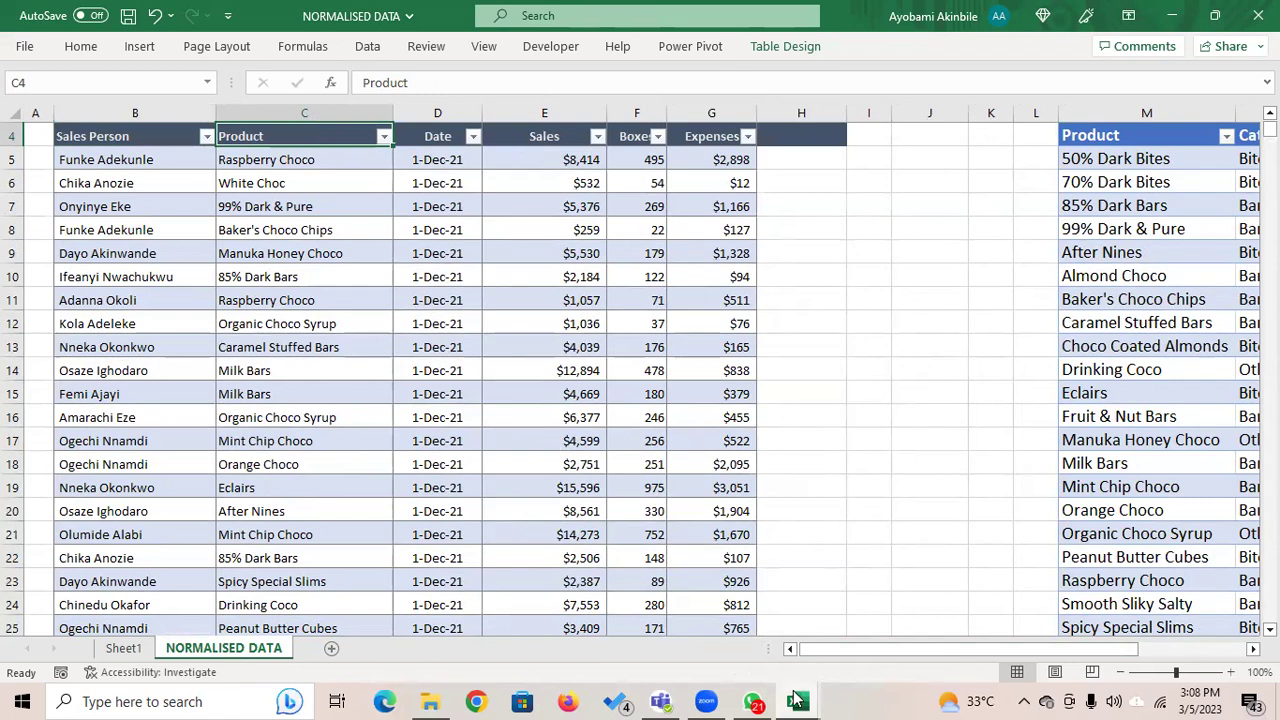
# Step: Switch to the flat DATA workbook and check the Team and Category columns of its sales table
pyautogui.click(797, 700)
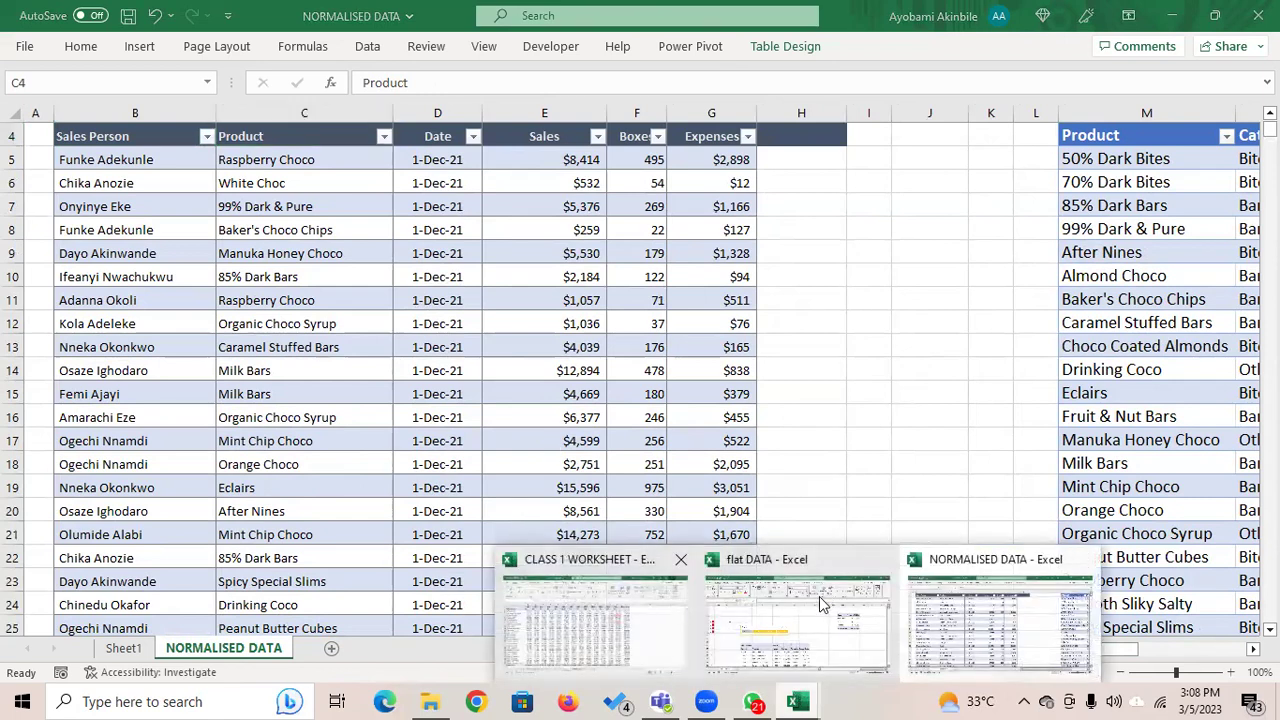
pyautogui.click(800, 562)
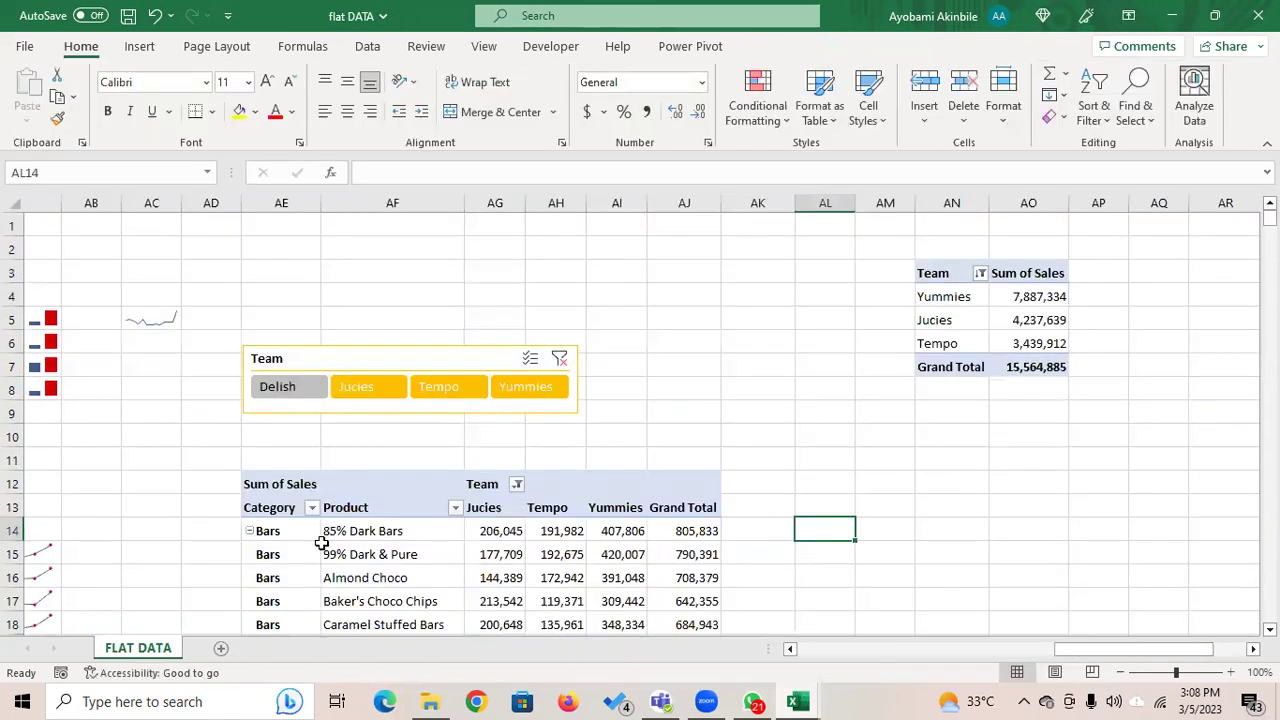
pyautogui.moveTo(1122, 657); pyautogui.dragTo(740, 660)
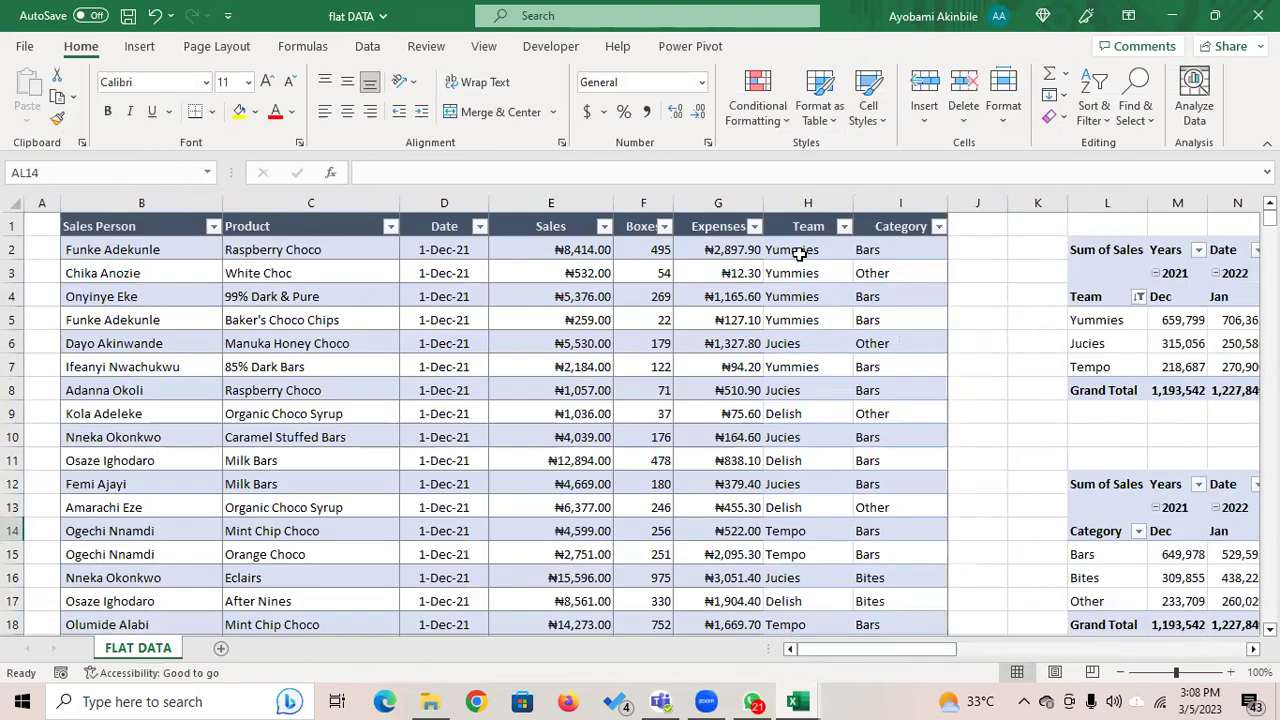
# Step: Compare the Sales Person and Product entries with the Team and Category columns of the flat sales table
pyautogui.click(800, 255)
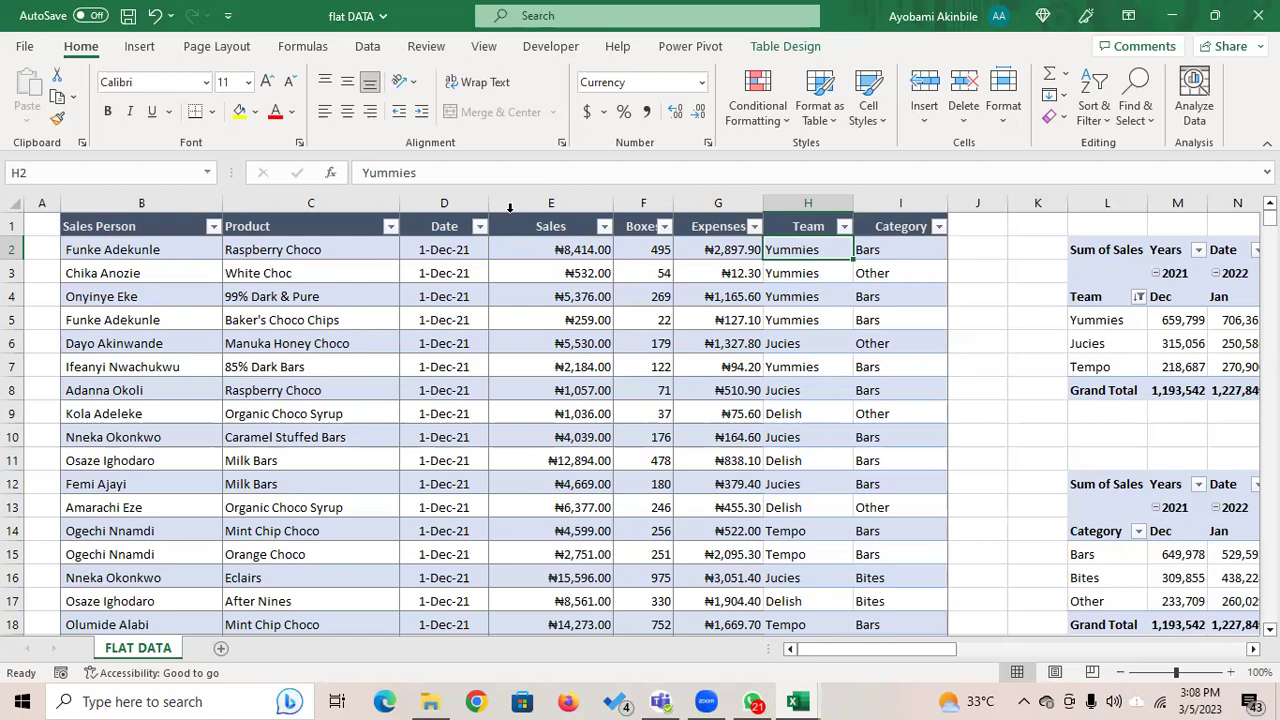
pyautogui.click(106, 251)
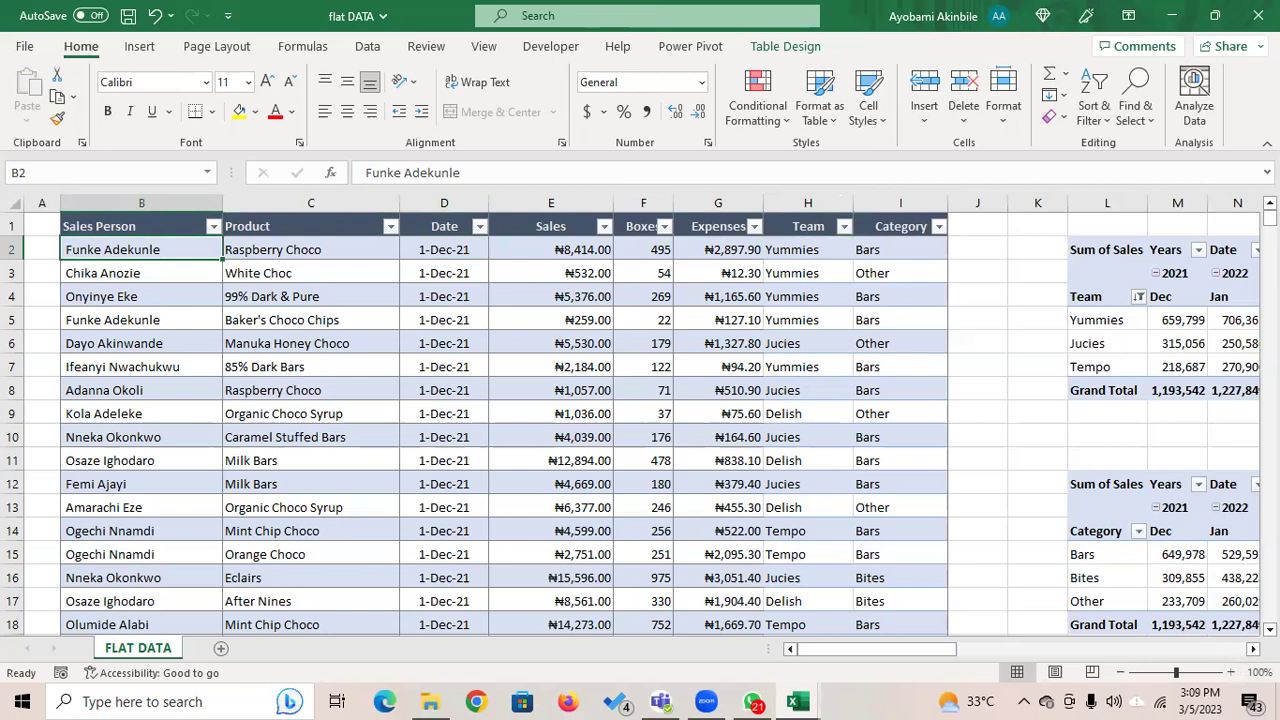
pyautogui.click(814, 250)
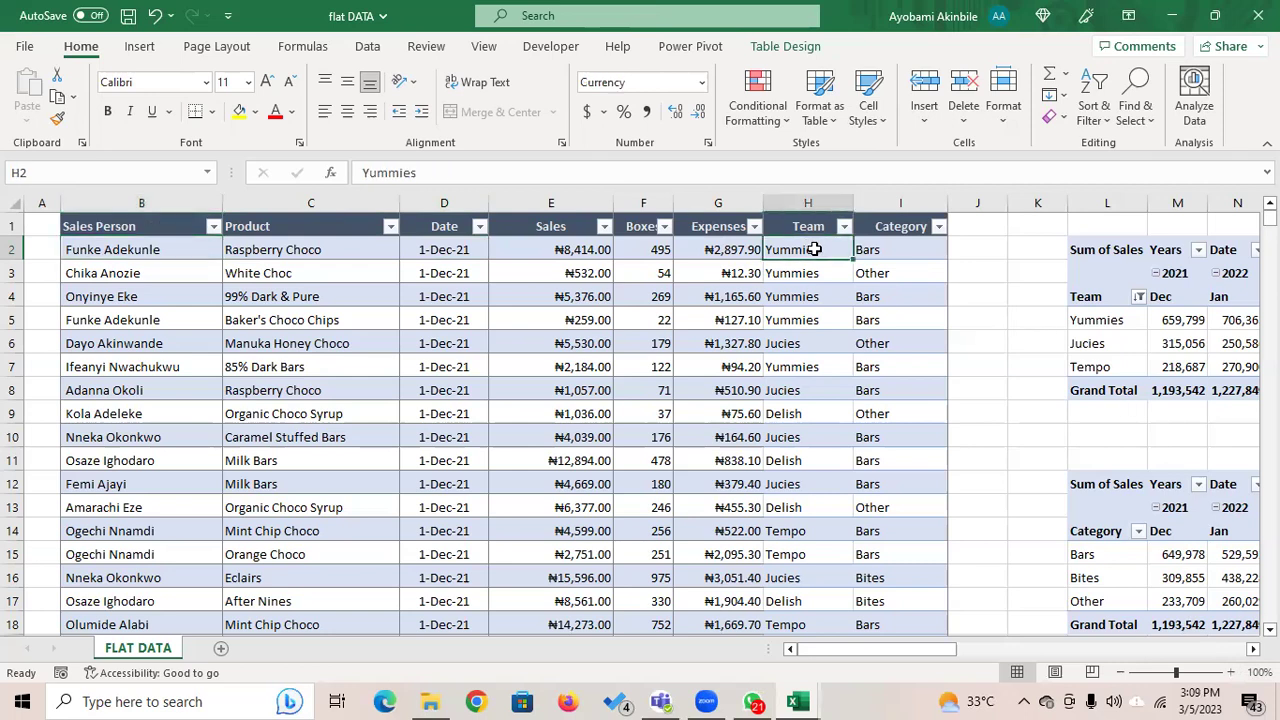
pyautogui.click(808, 204)
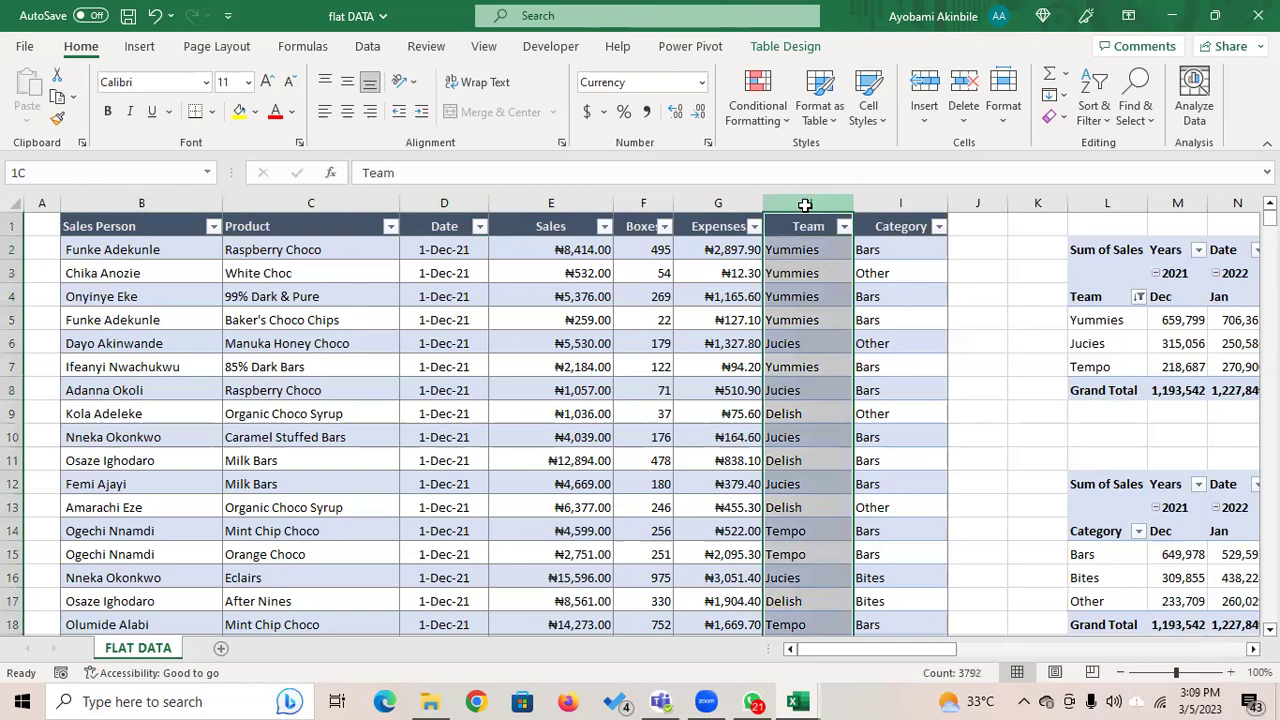
pyautogui.click(912, 200)
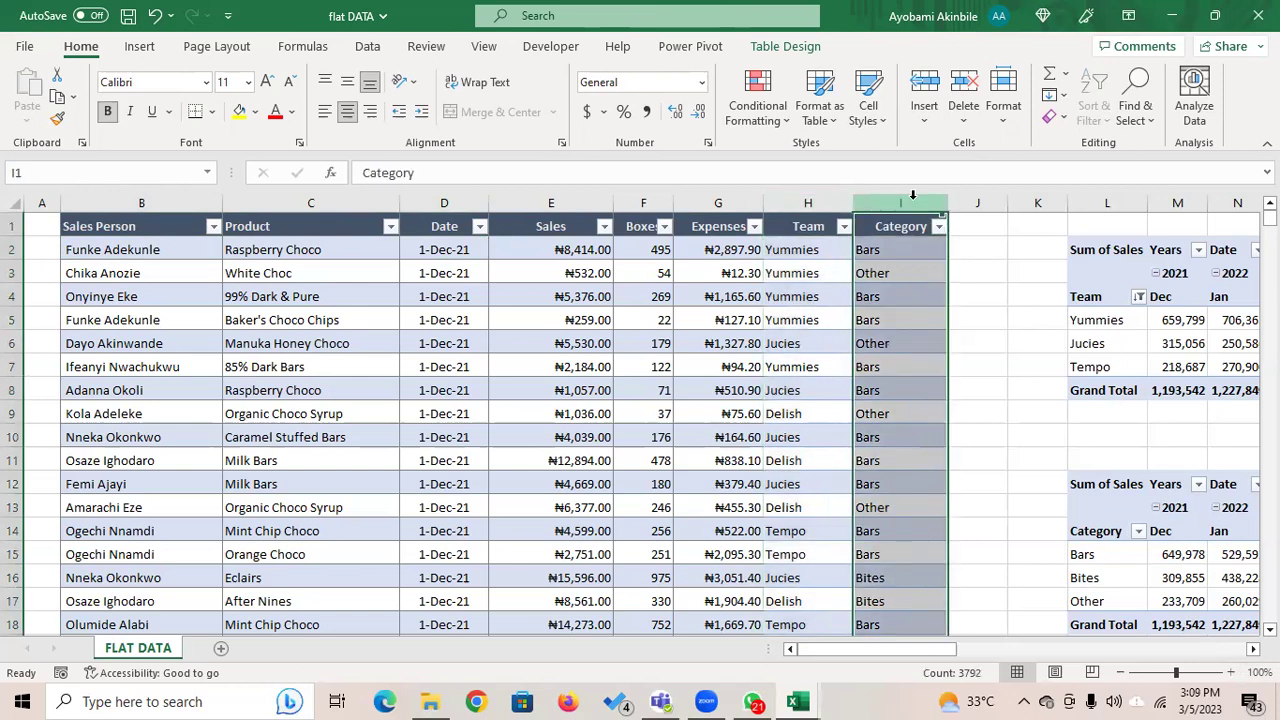
pyautogui.click(327, 251)
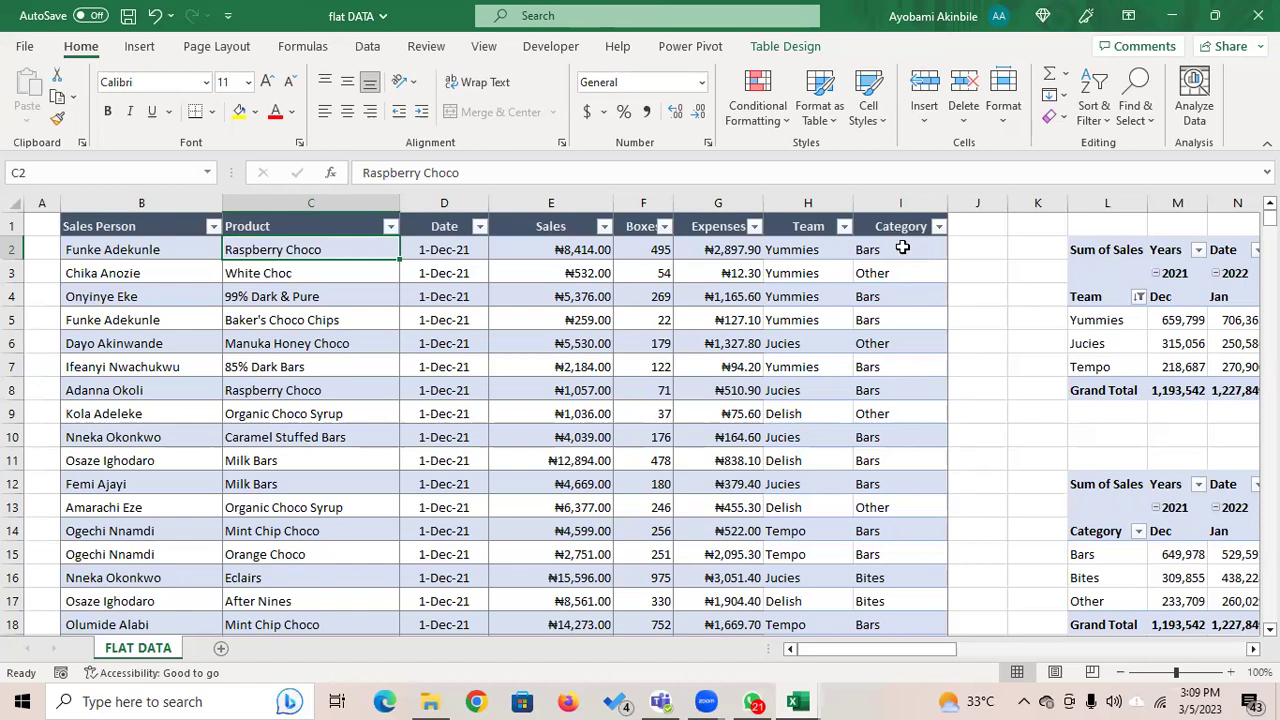
# Step: Colour the text of the Team and Category columns red in the flat sales table
pyautogui.click(808, 203)
pyautogui.moveTo(859, 199); pyautogui.dragTo(880, 200)
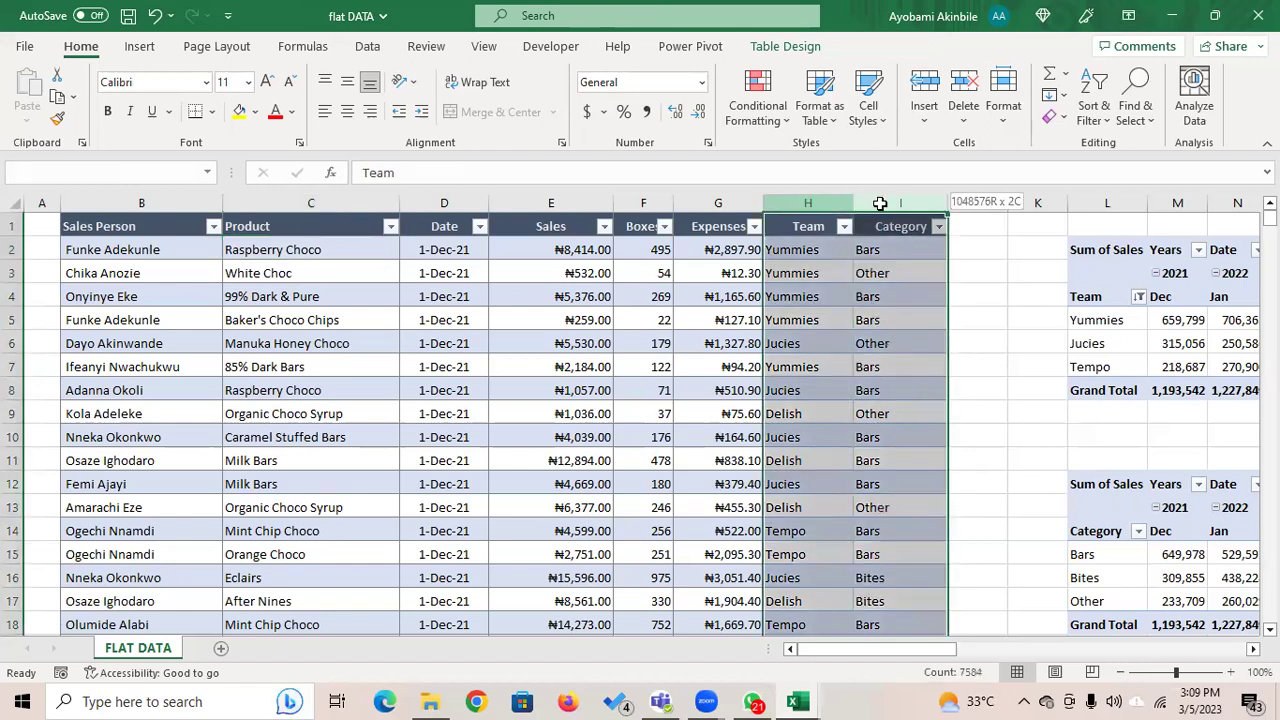
pyautogui.click(274, 111)
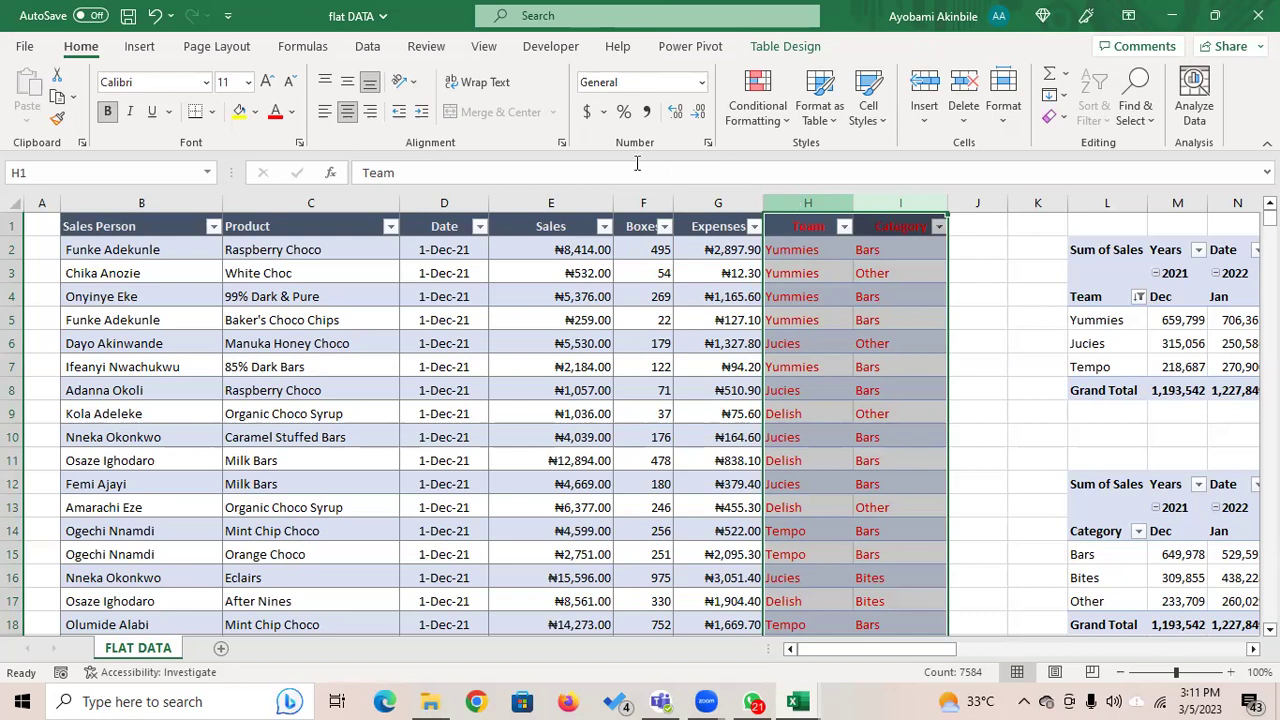
# Step: Switch to the NORMALISED DATA workbook, keep the ribbon expanded, and open the table relationships manager
pyautogui.moveTo(797, 700)
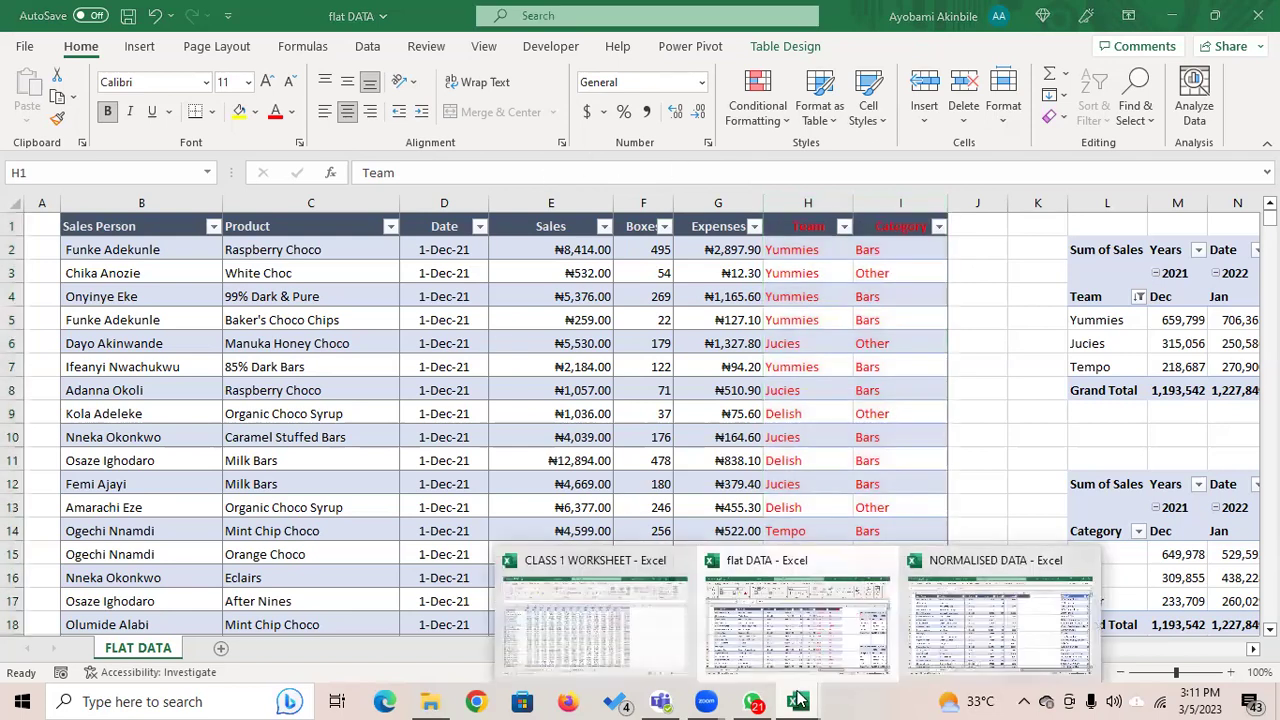
pyautogui.click(971, 603)
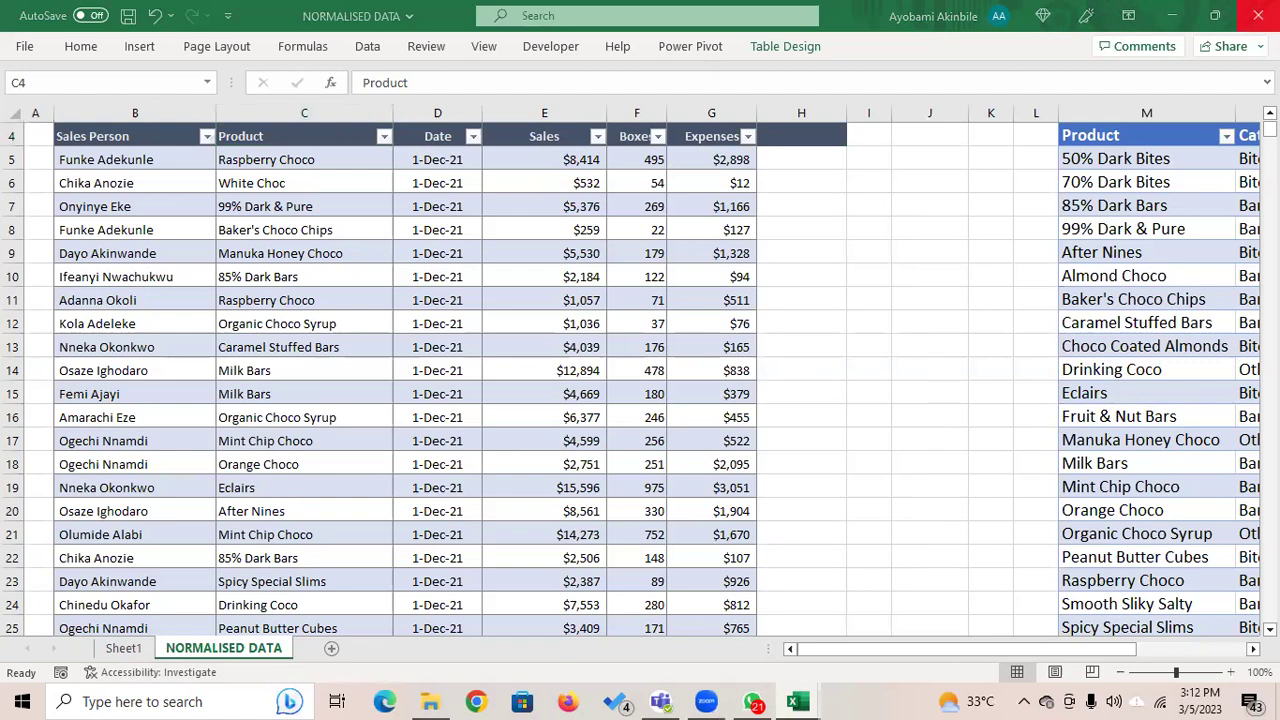
pyautogui.click(878, 55)
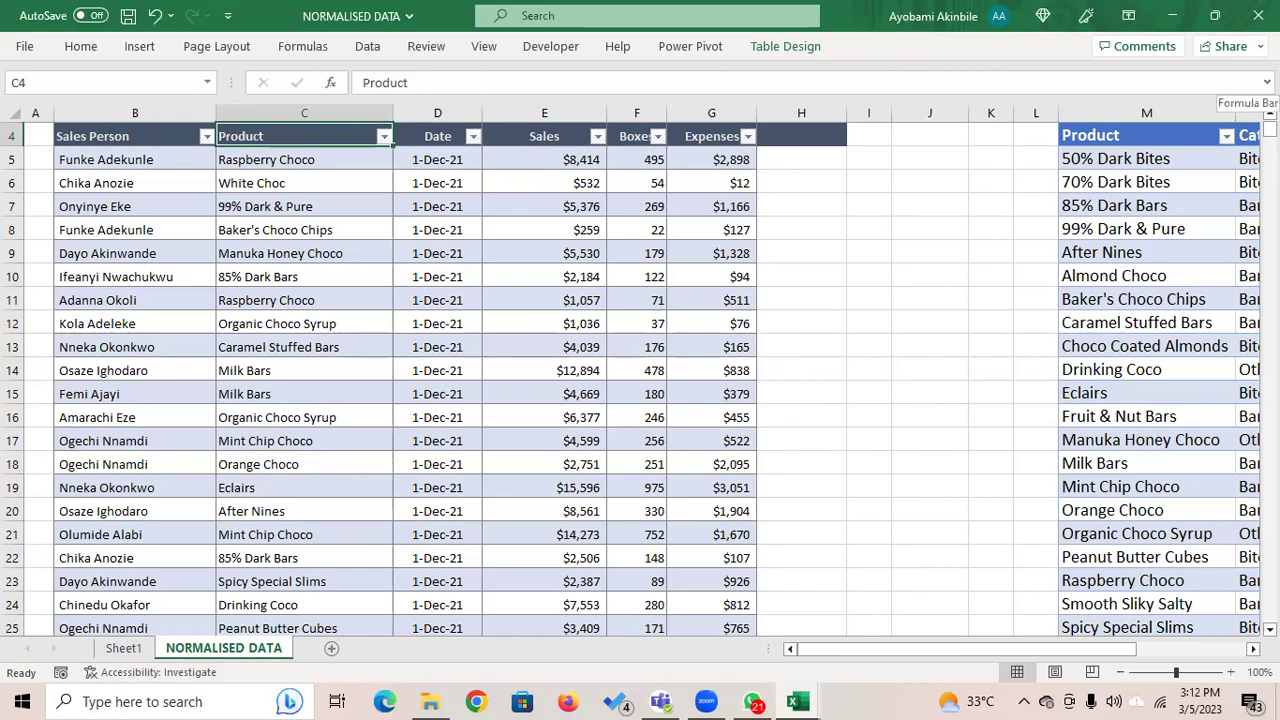
pyautogui.click(551, 47)
pyautogui.click(1266, 142)
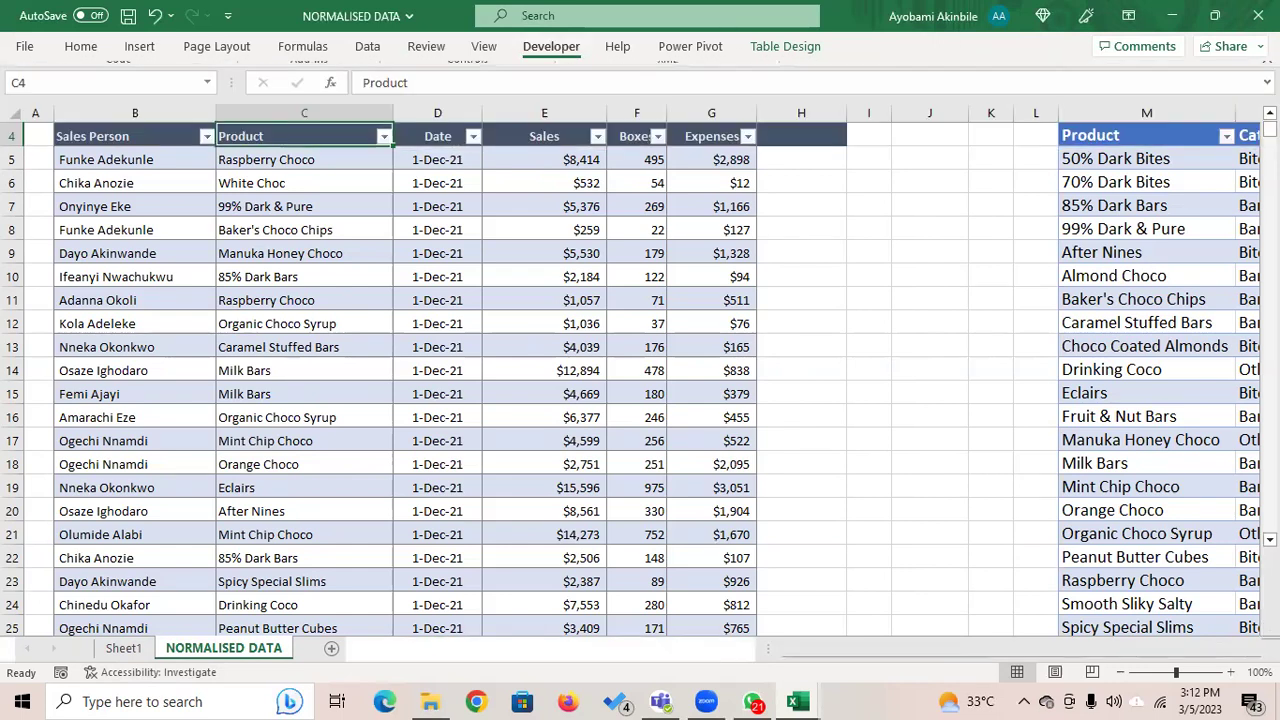
pyautogui.click(368, 47)
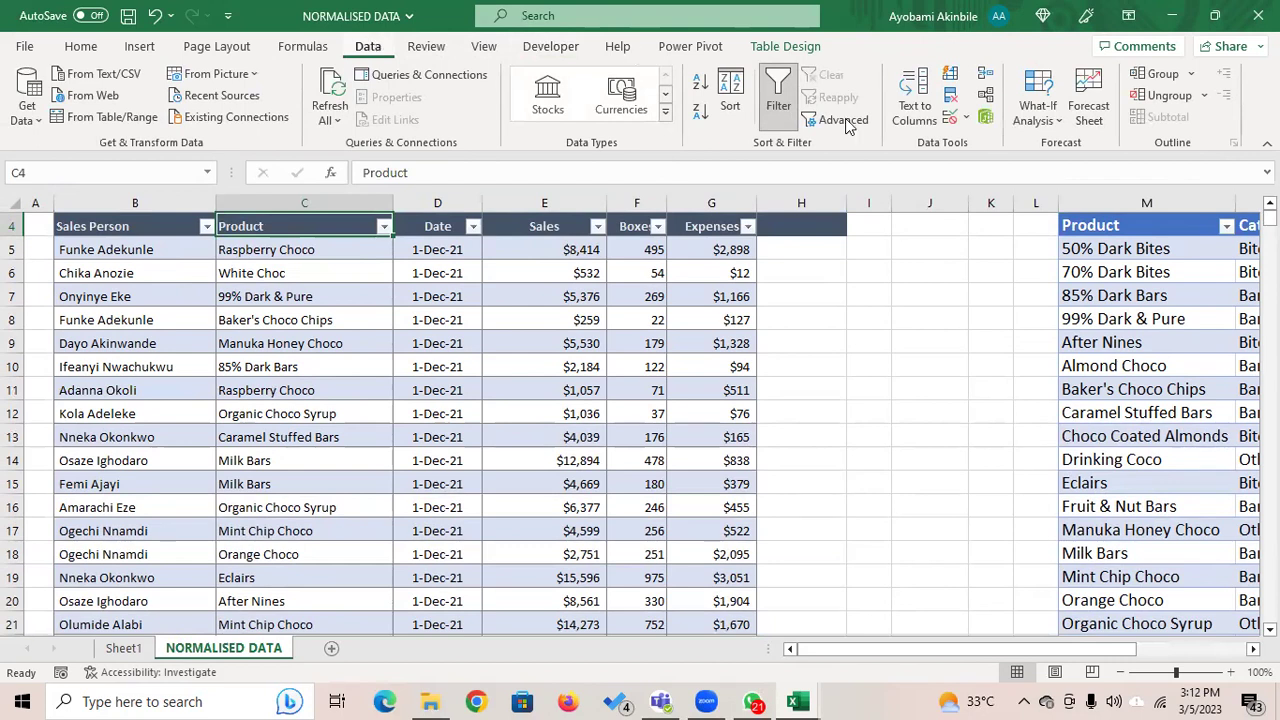
pyautogui.click(987, 98)
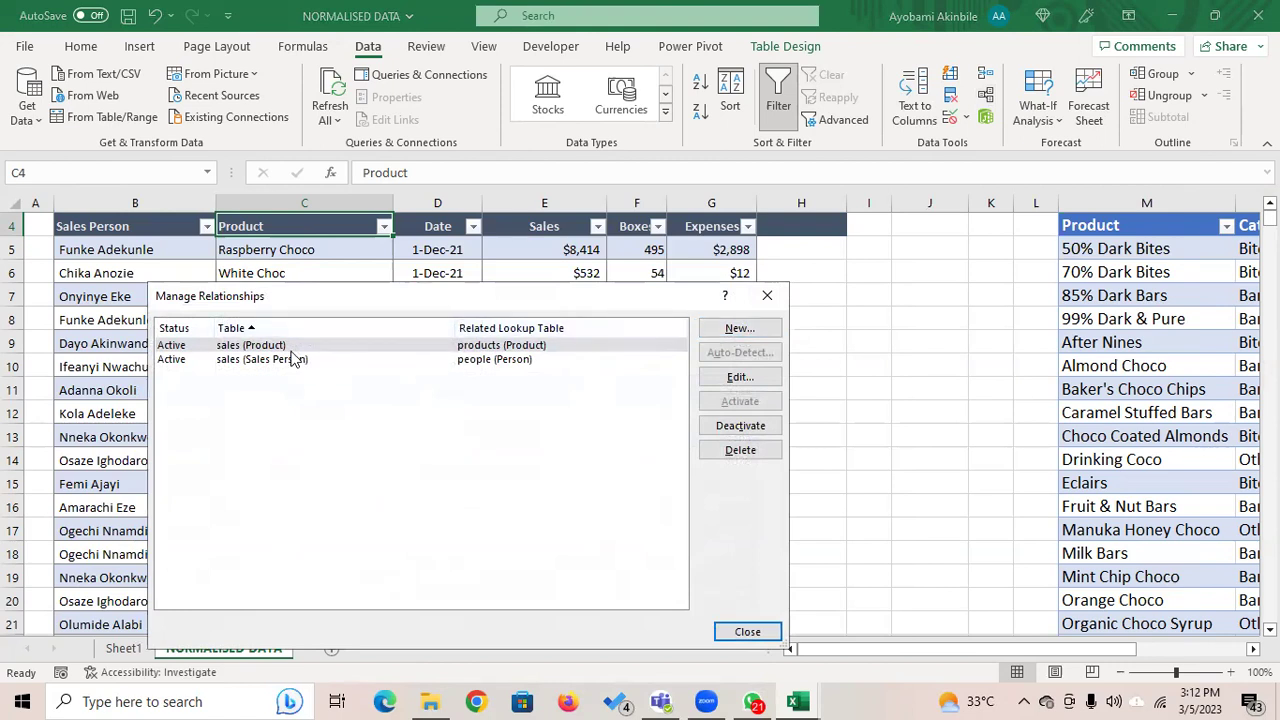
# Step: Review the relationship between the sales and products tables on the Product column, keeping its table and column choices
pyautogui.click(740, 377)
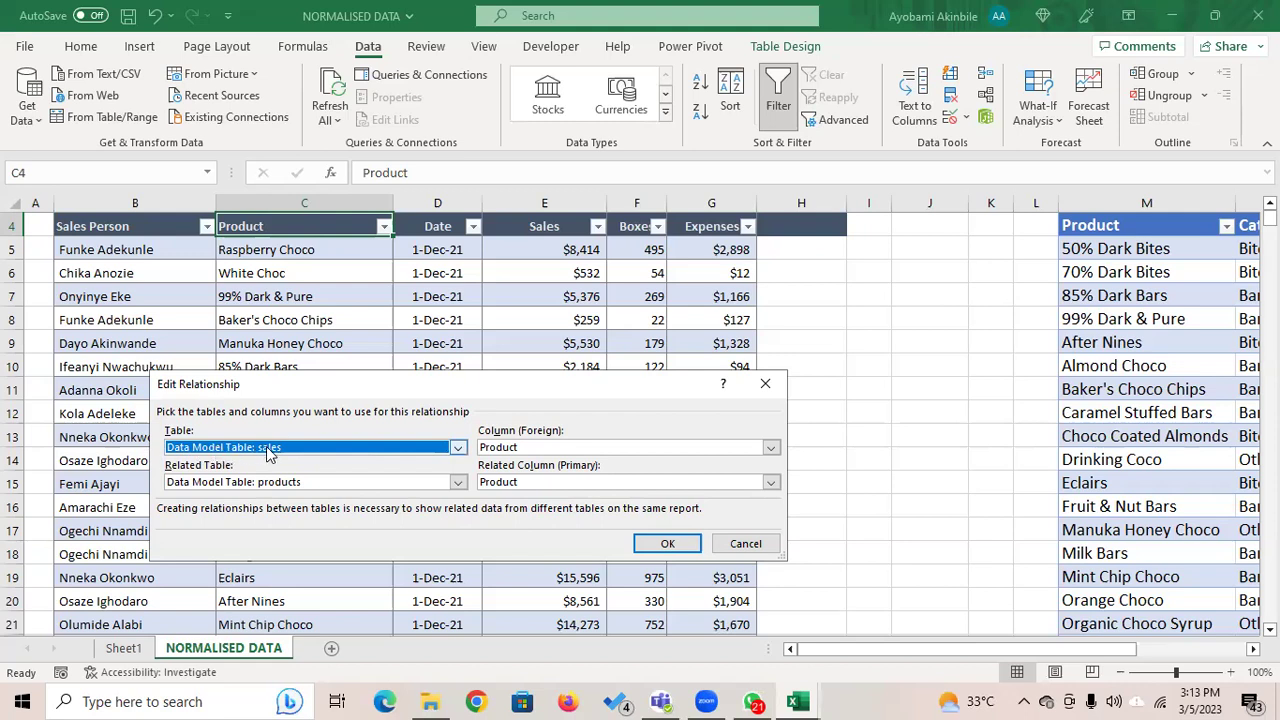
pyautogui.click(457, 447)
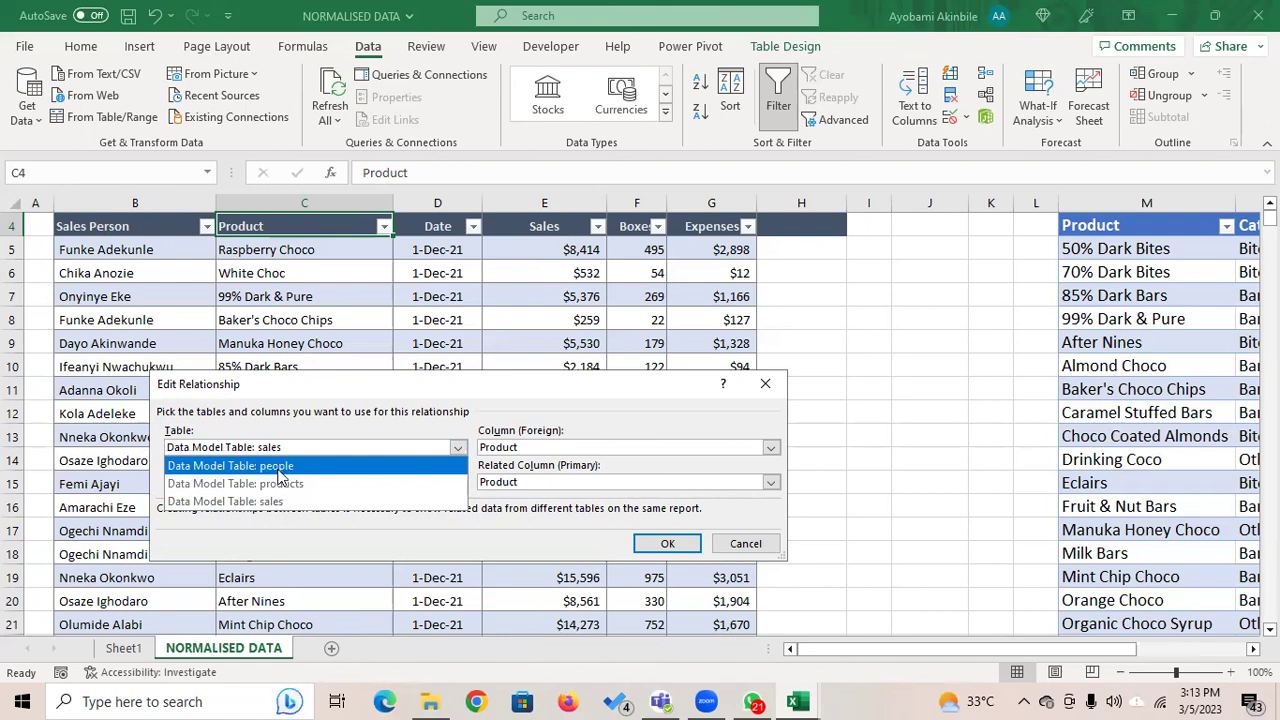
pyautogui.click(343, 446)
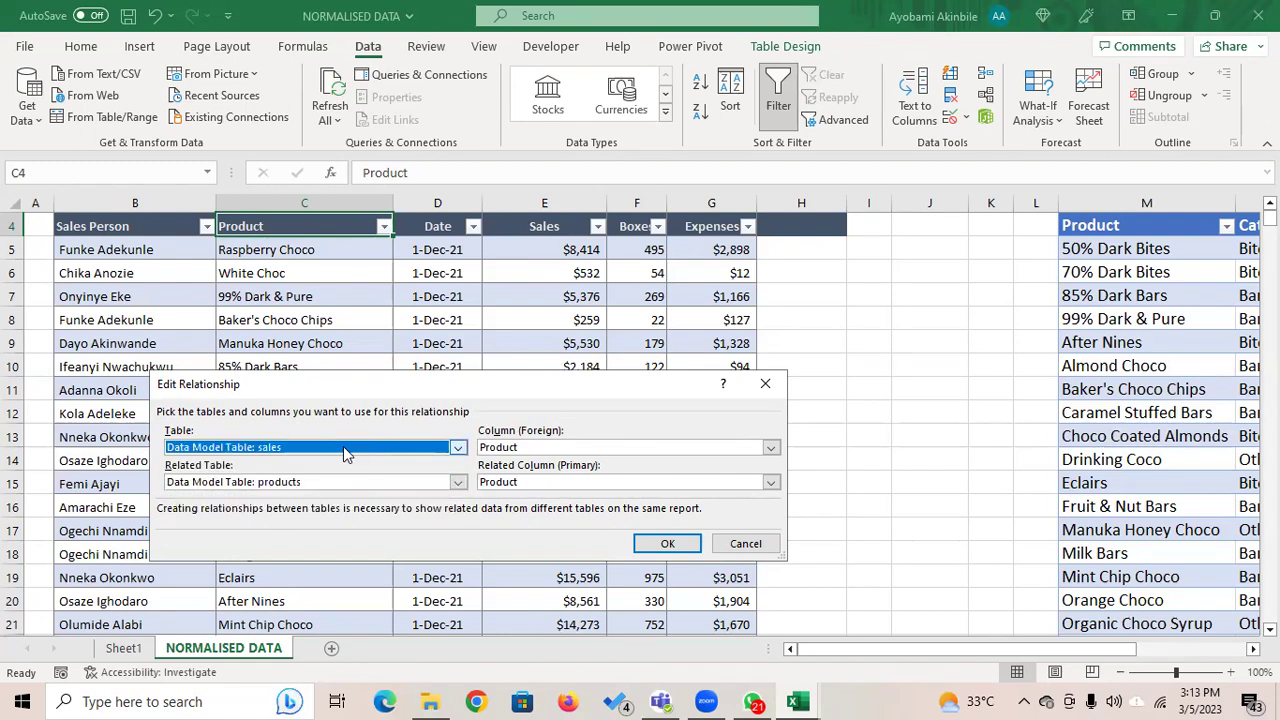
pyautogui.click(771, 448)
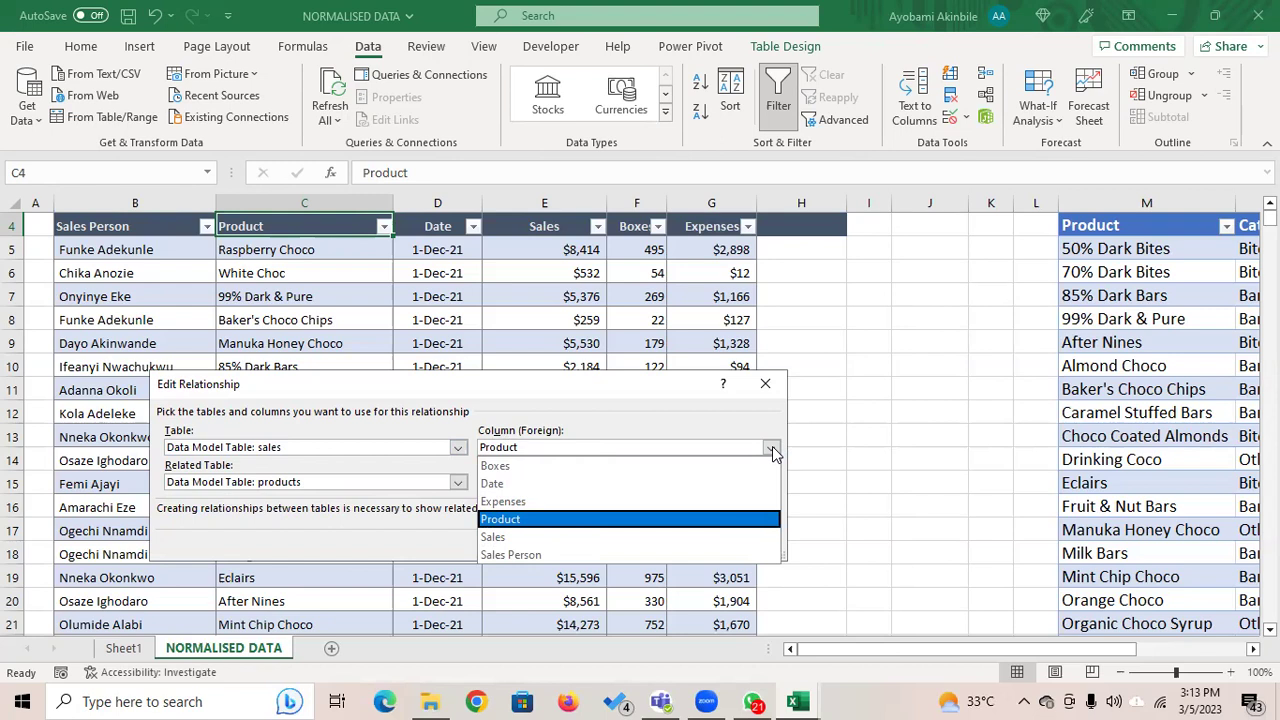
pyautogui.click(656, 521)
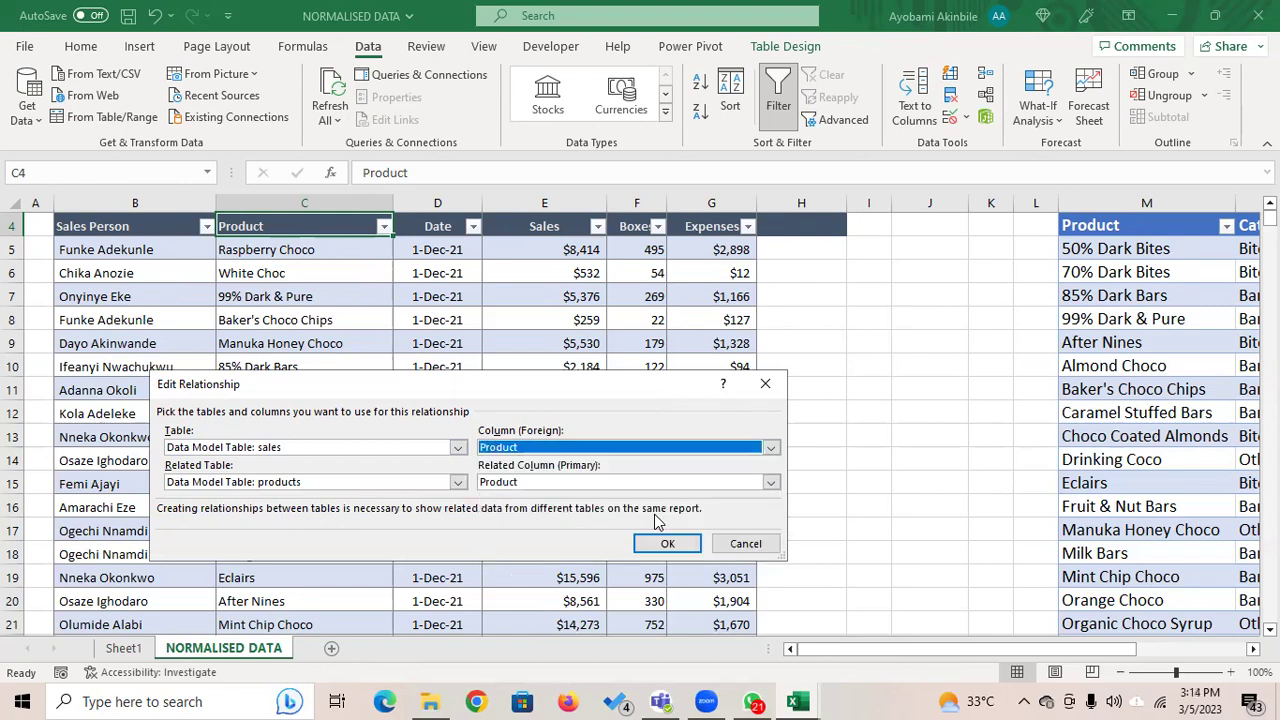
pyautogui.click(457, 482)
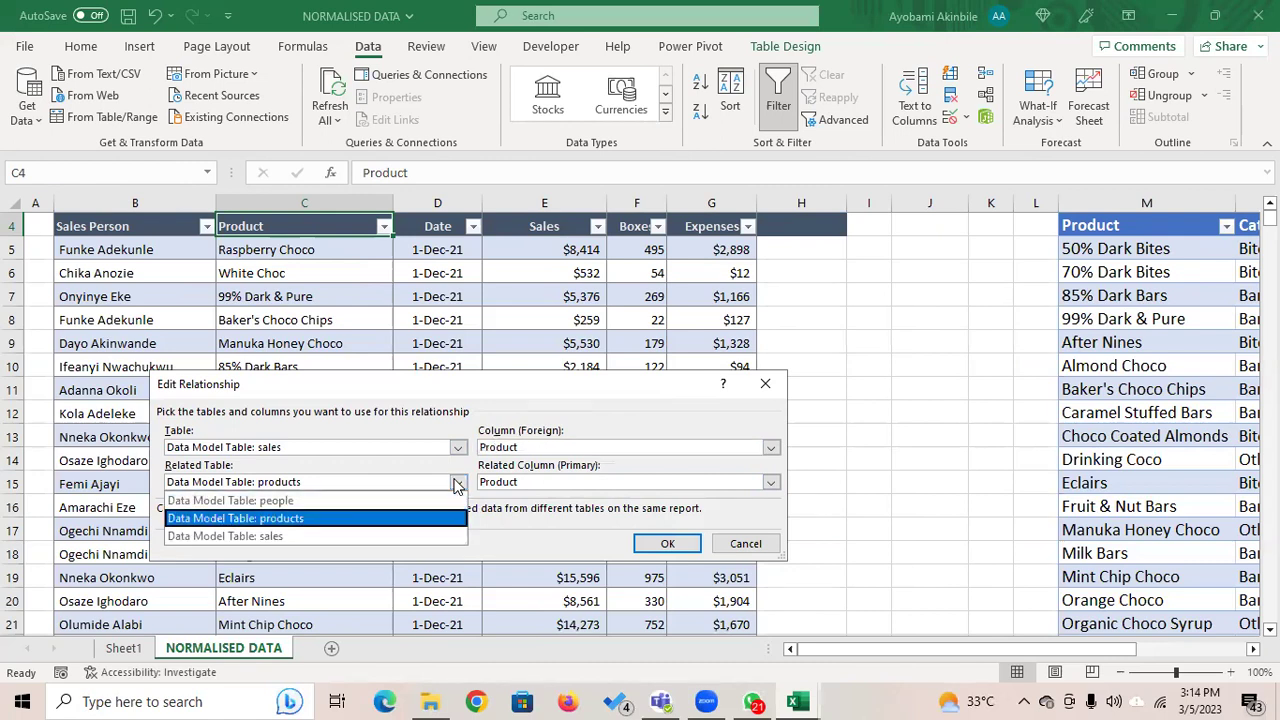
pyautogui.click(306, 520)
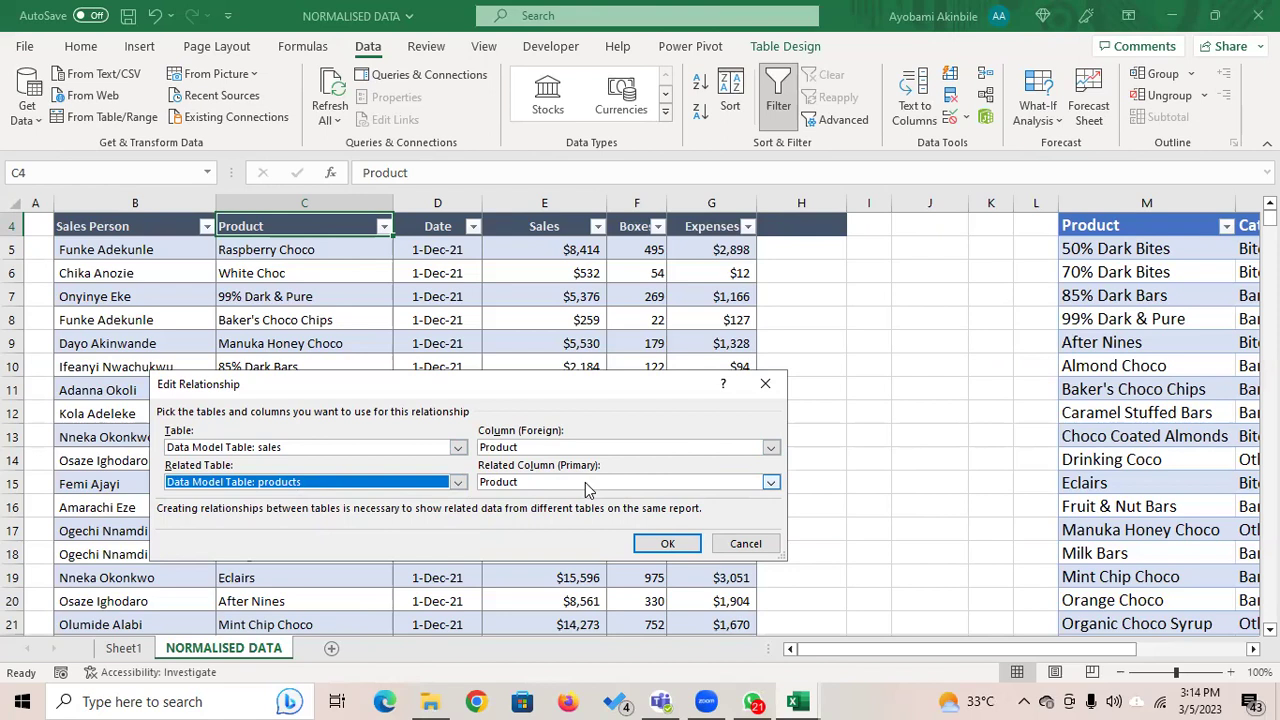
pyautogui.click(667, 544)
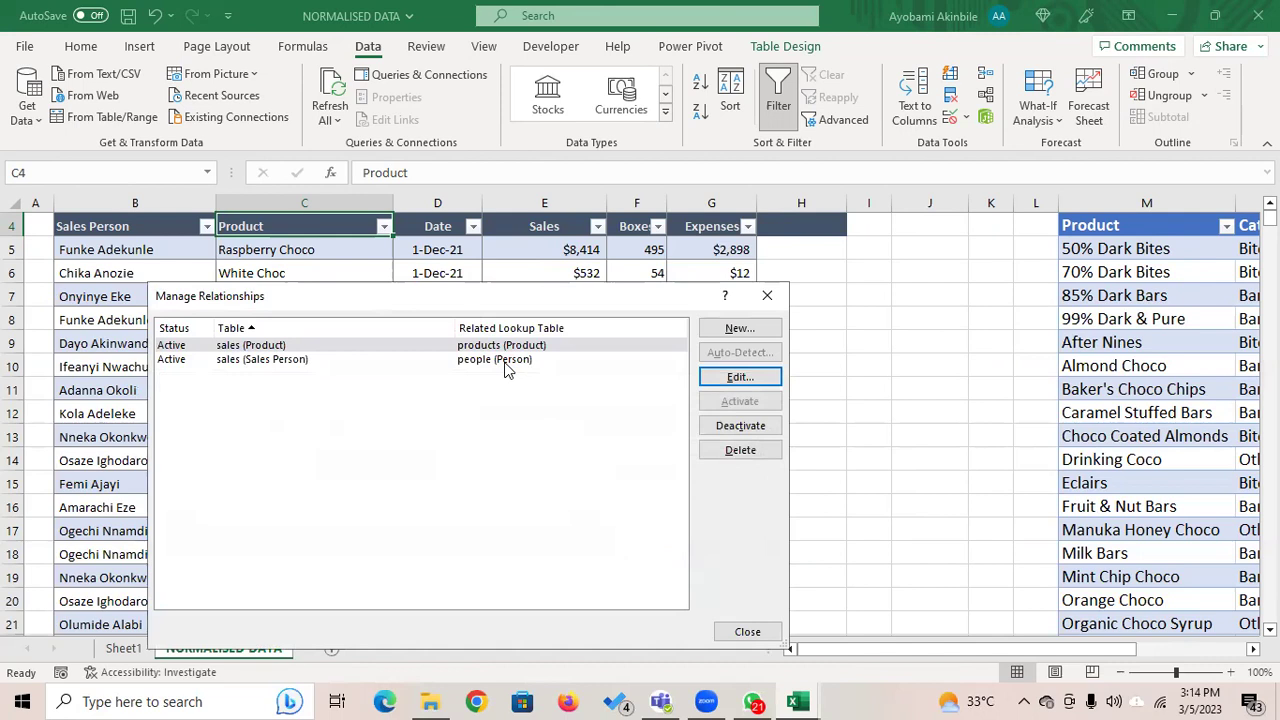
# Step: Review the relationship linking Sales Person in sales to Person in people, keep its settings, and close the relationships manager
pyautogui.click(505, 366)
pyautogui.click(740, 377)
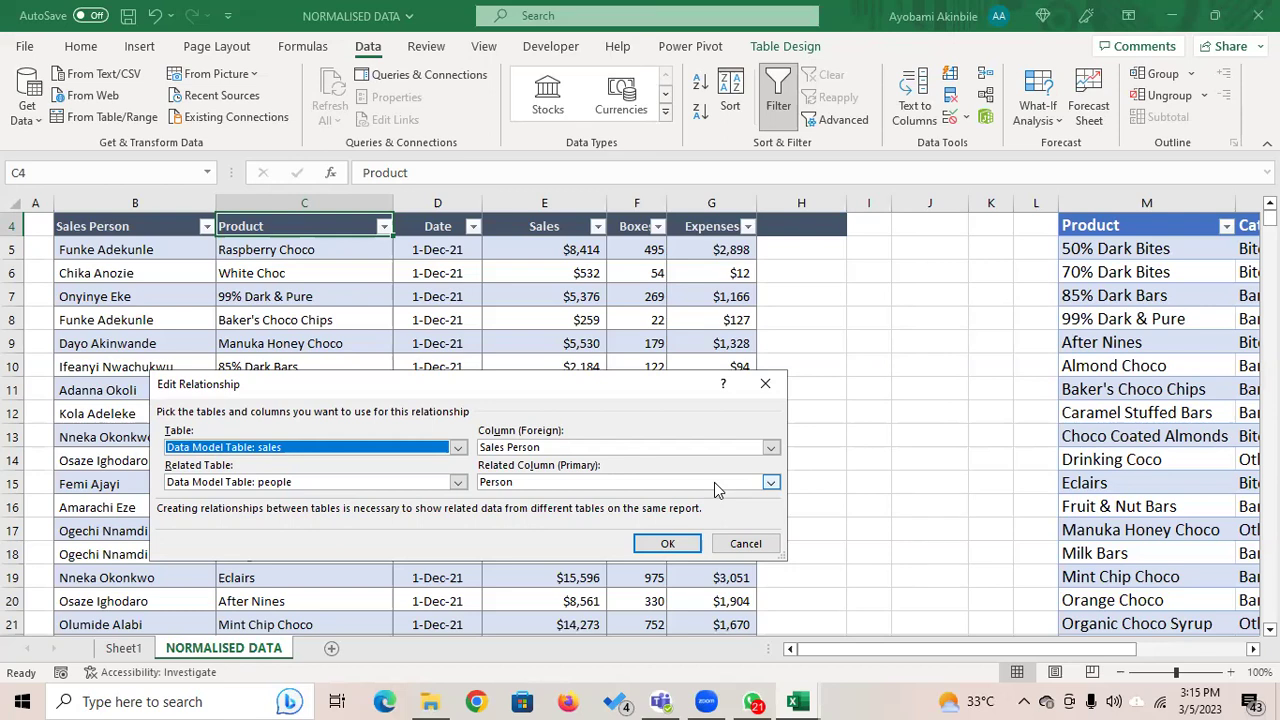
pyautogui.click(458, 450)
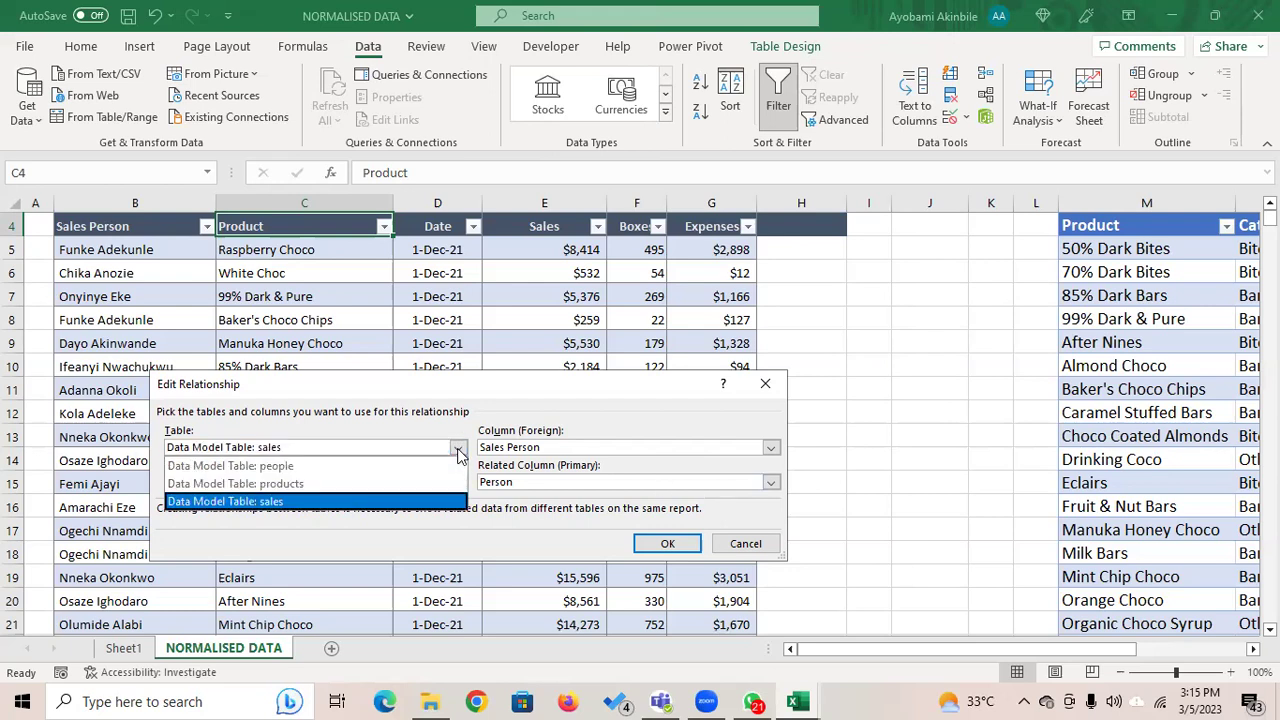
pyautogui.click(320, 502)
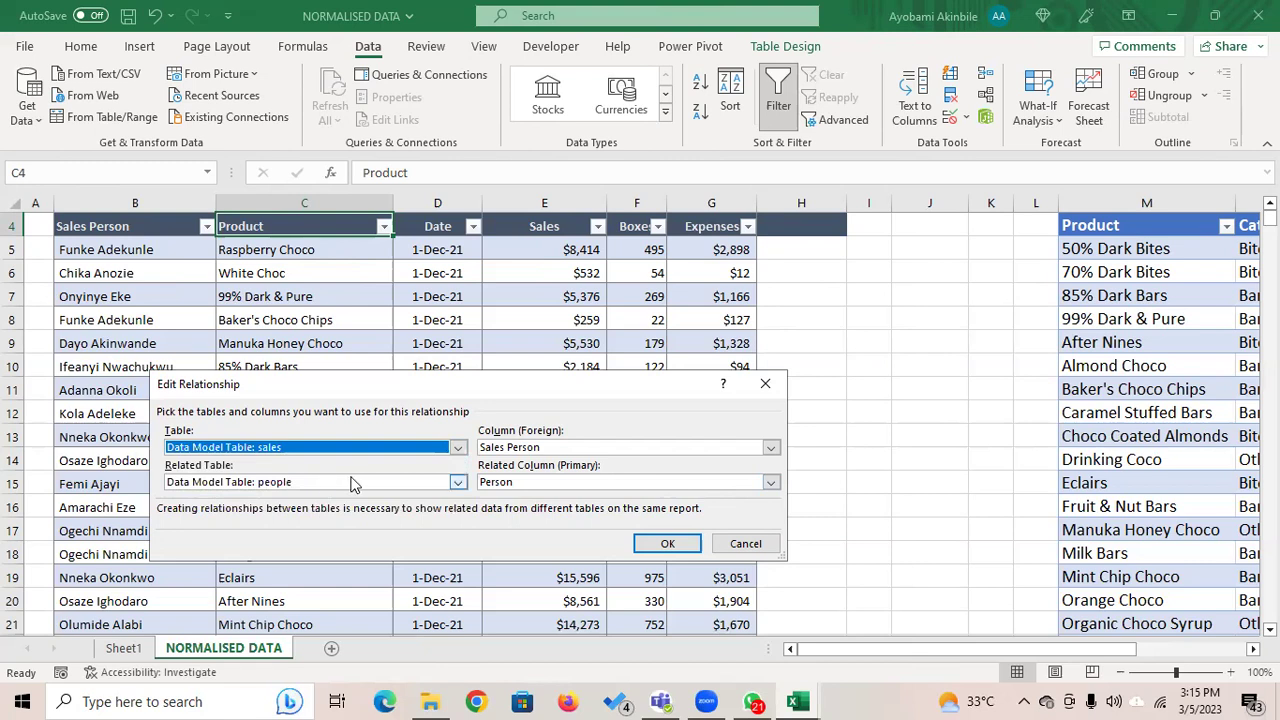
pyautogui.click(458, 483)
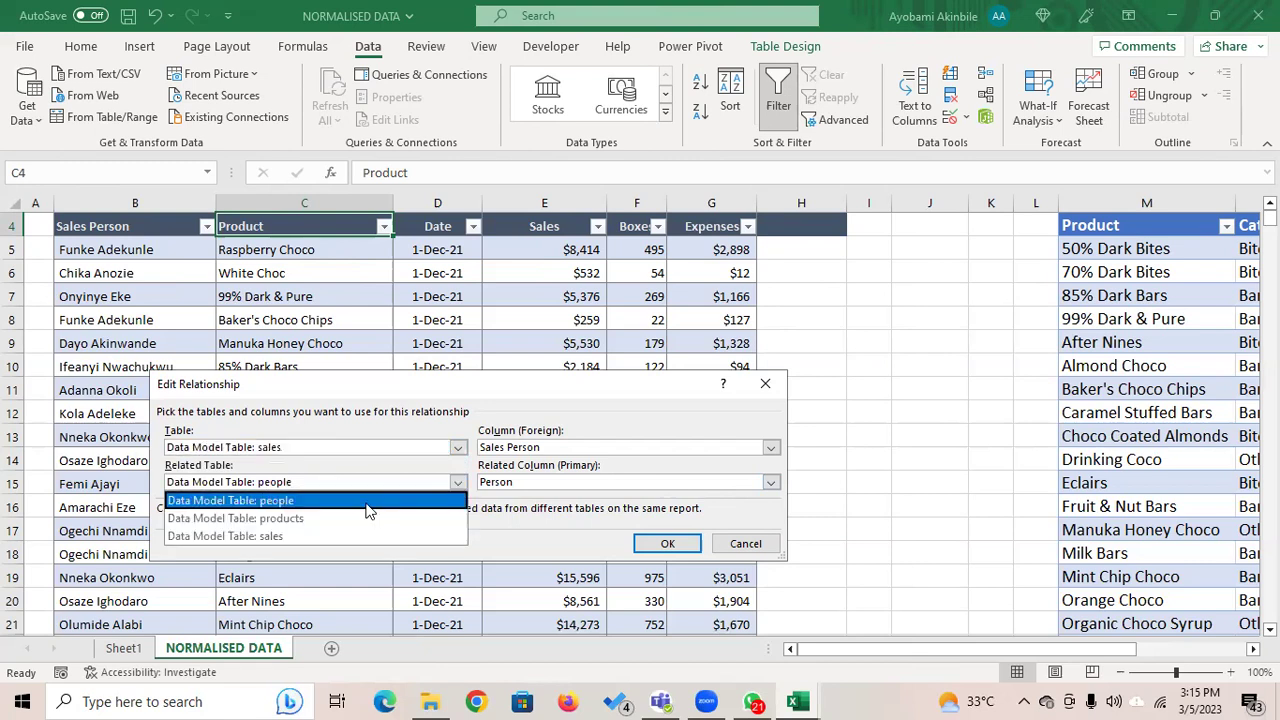
pyautogui.click(366, 503)
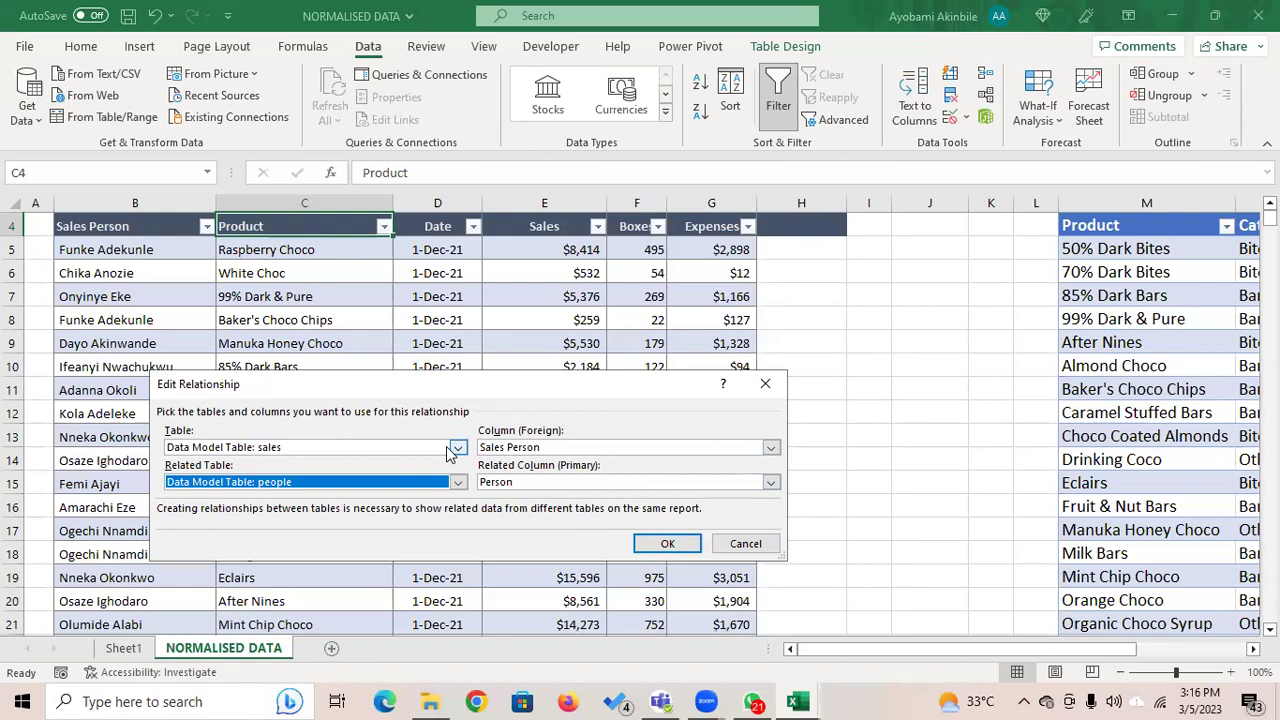
pyautogui.click(674, 548)
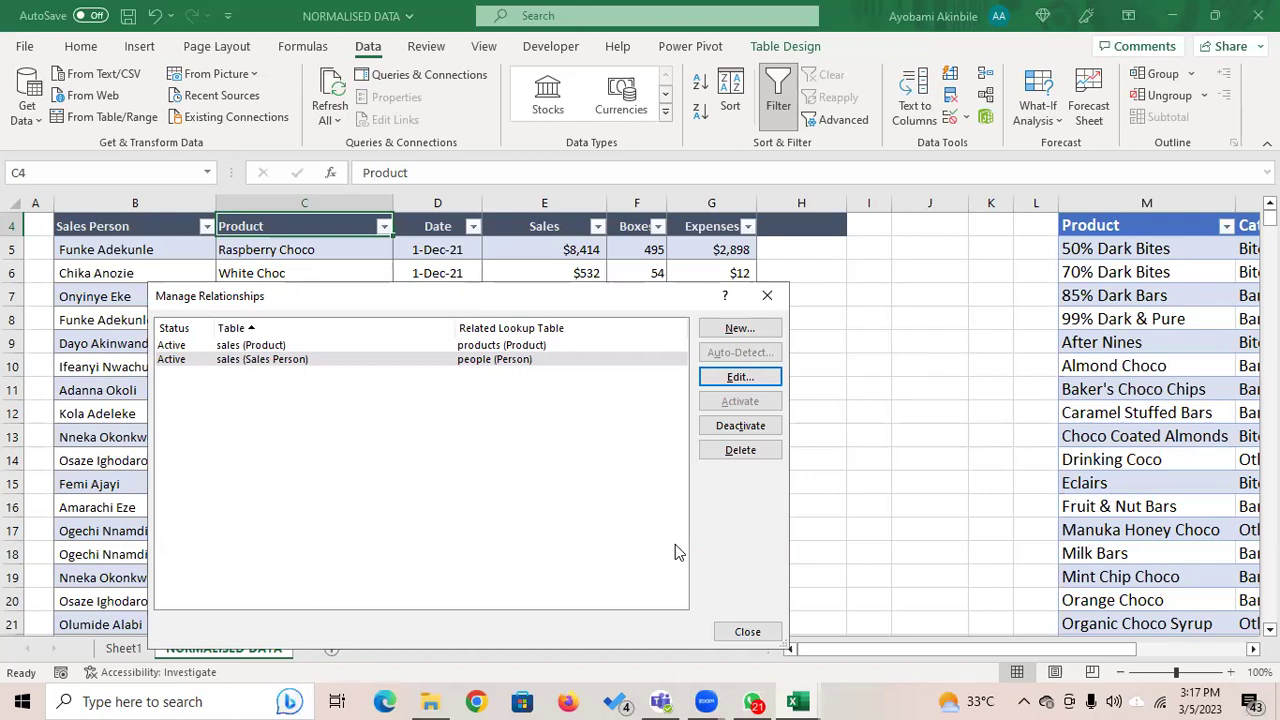
pyautogui.click(771, 298)
# Step: Copy the Sales Person PivotTable on Sheet1 and paste the duplicate below it at cell A18
pyautogui.moveTo(135, 203); pyautogui.dragTo(749, 169)
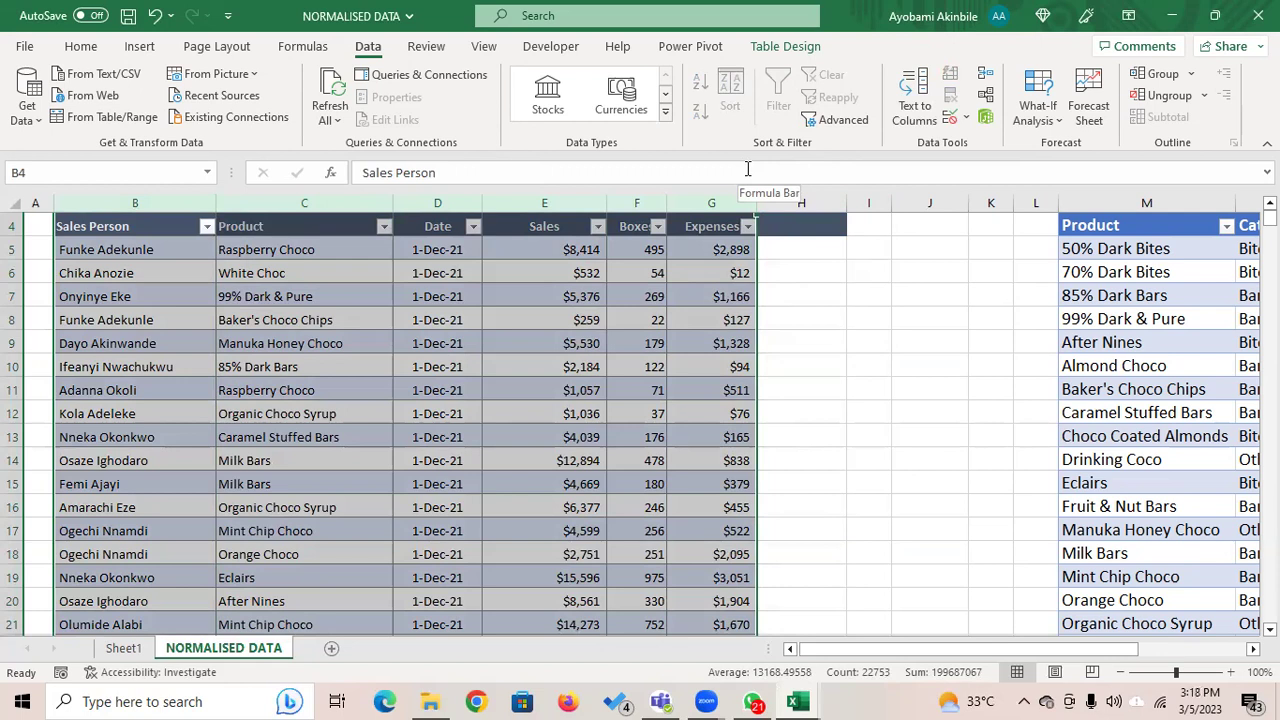
pyautogui.click(123, 648)
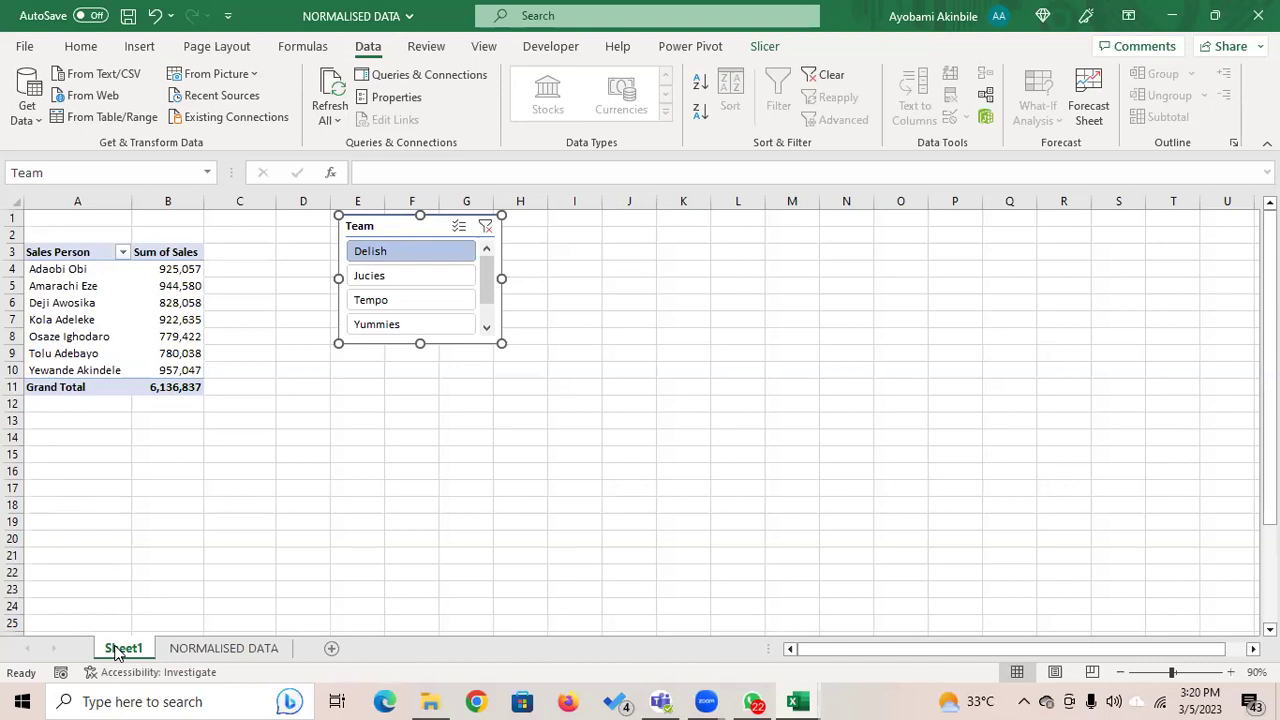
pyautogui.click(44, 262)
pyautogui.moveTo(49, 252); pyautogui.dragTo(173, 378)
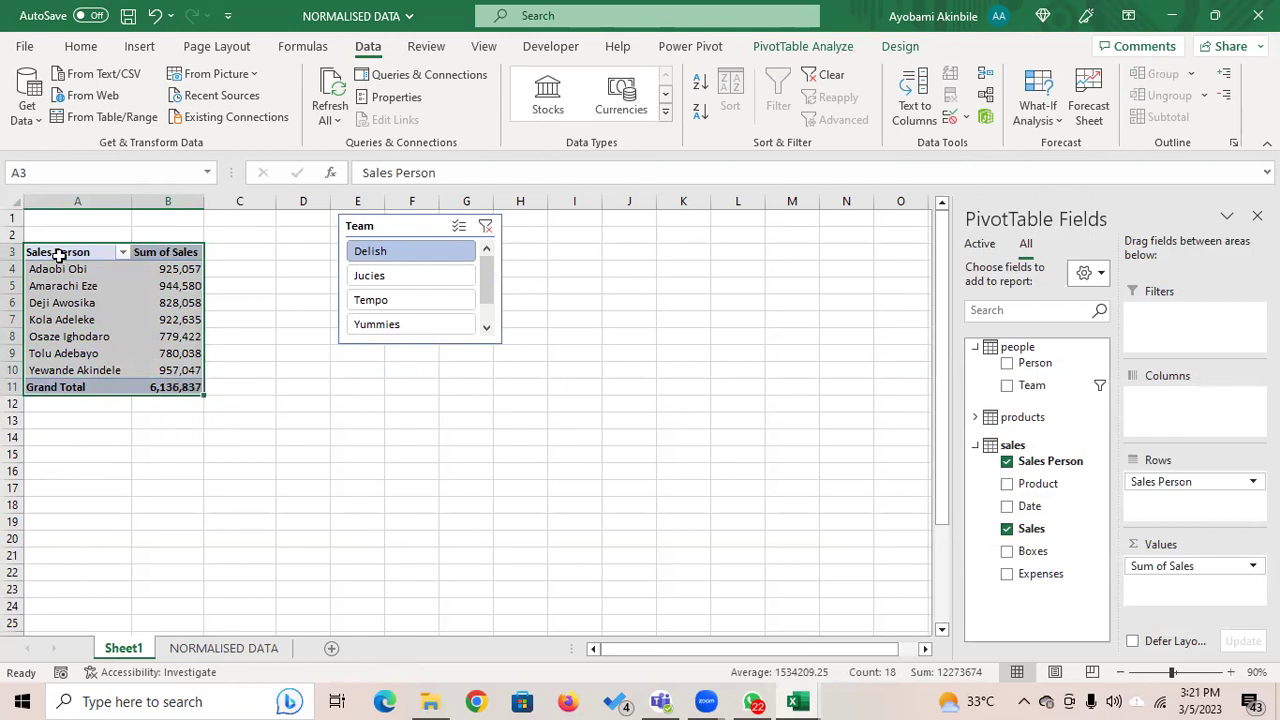
pyautogui.click(50, 455)
pyautogui.moveTo(33, 252); pyautogui.dragTo(186, 380)
pyautogui.hotkey('ctrl', 'c')
pyautogui.click(72, 502)
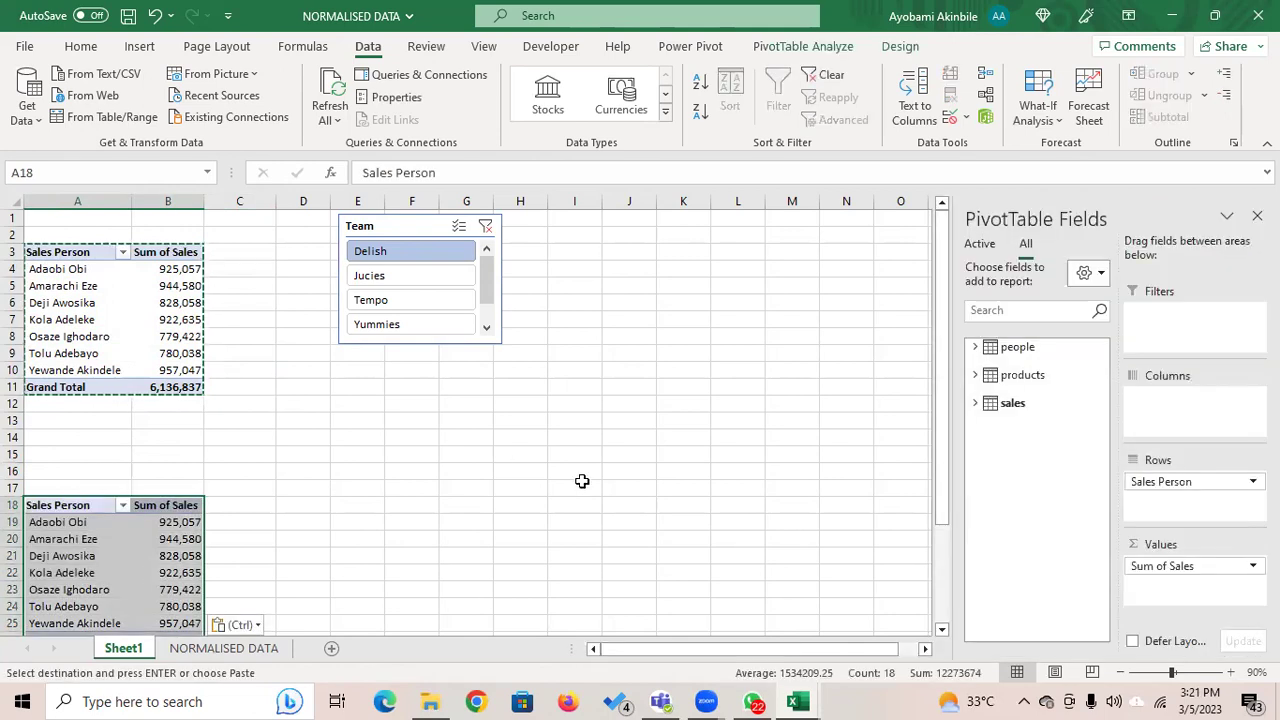
# Step: In the duplicated PivotTable at A18, replace the Sales Person row field with Product from the sales table
pyautogui.moveTo(945, 407); pyautogui.dragTo(950, 470)
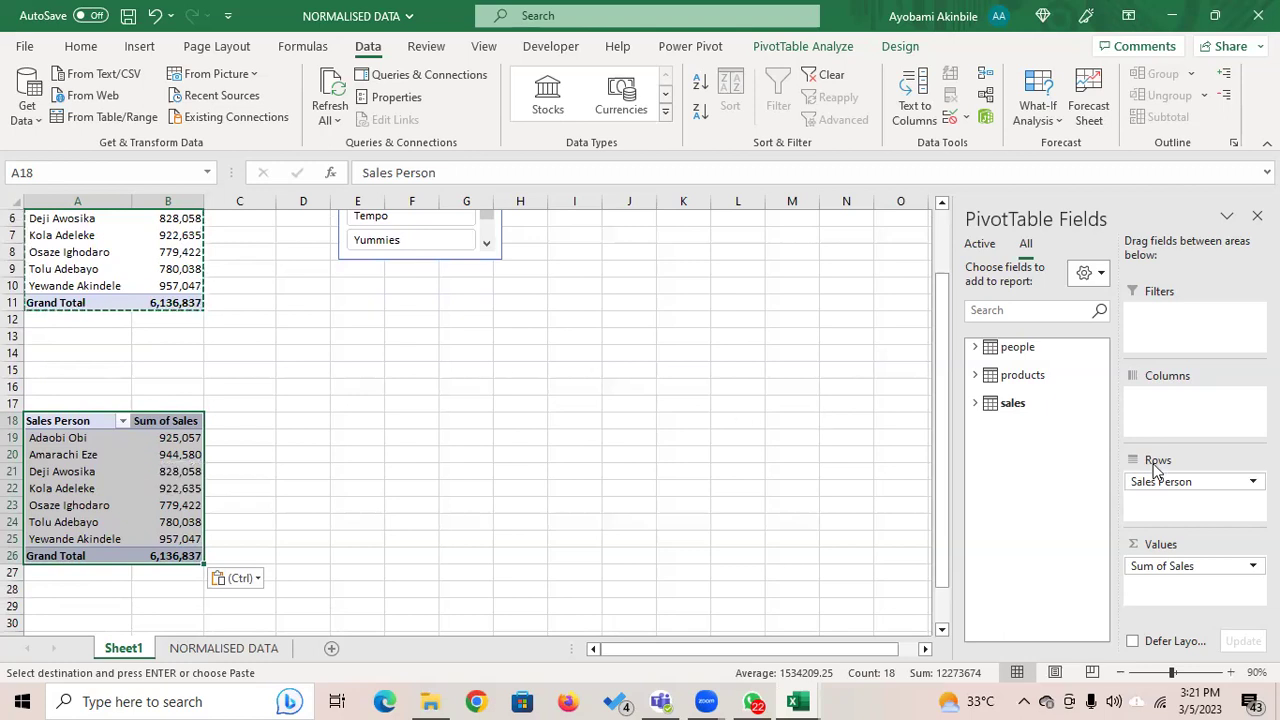
pyautogui.moveTo(1190, 487); pyautogui.dragTo(1049, 486)
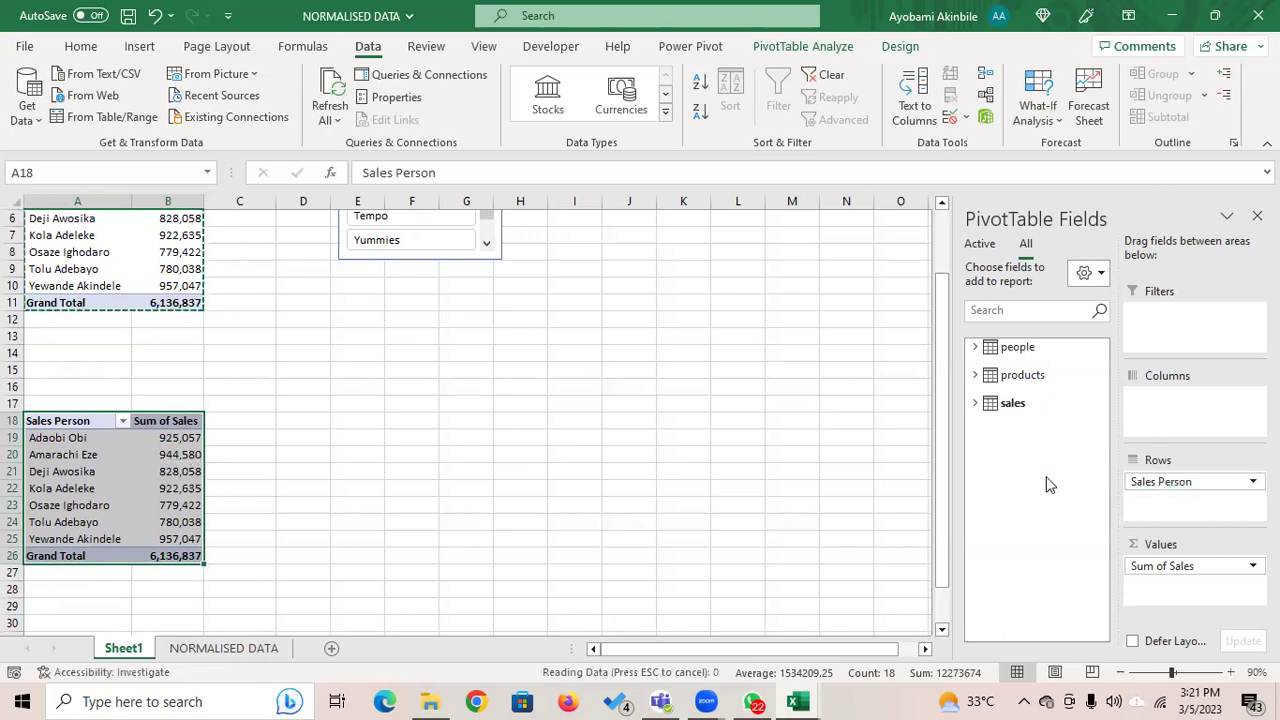
pyautogui.click(975, 403)
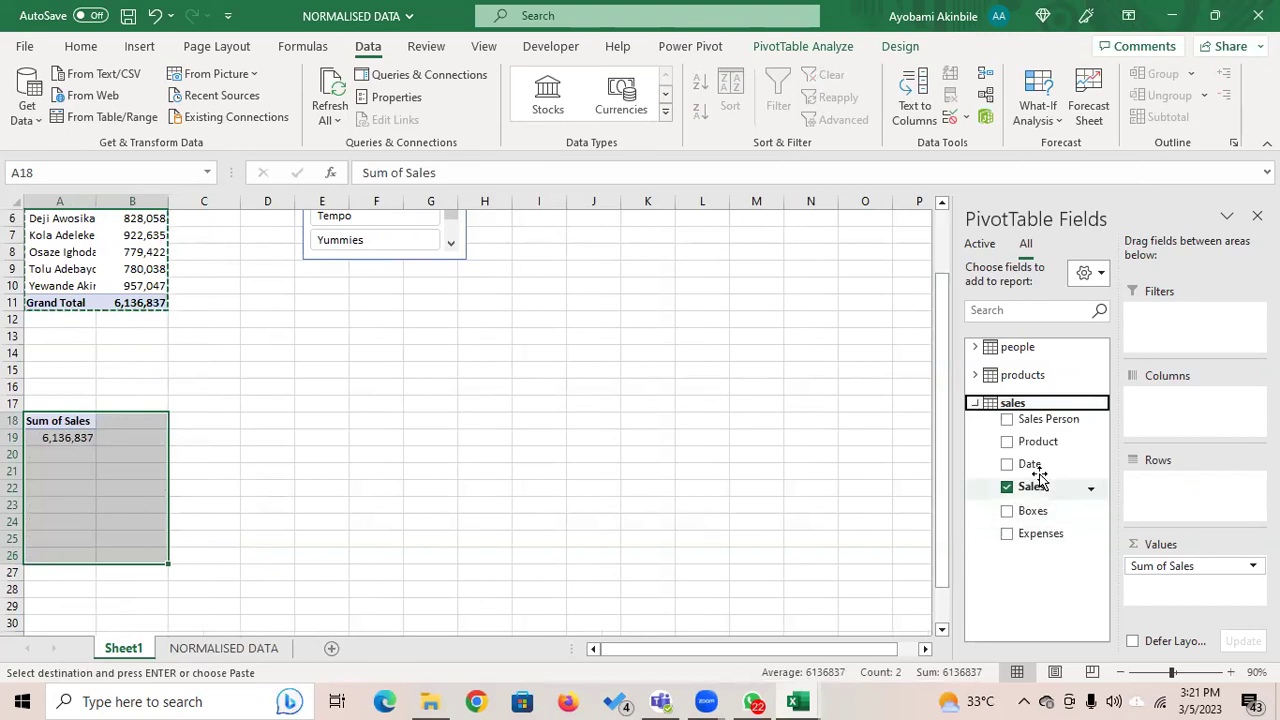
pyautogui.moveTo(1038, 446); pyautogui.dragTo(1177, 497)
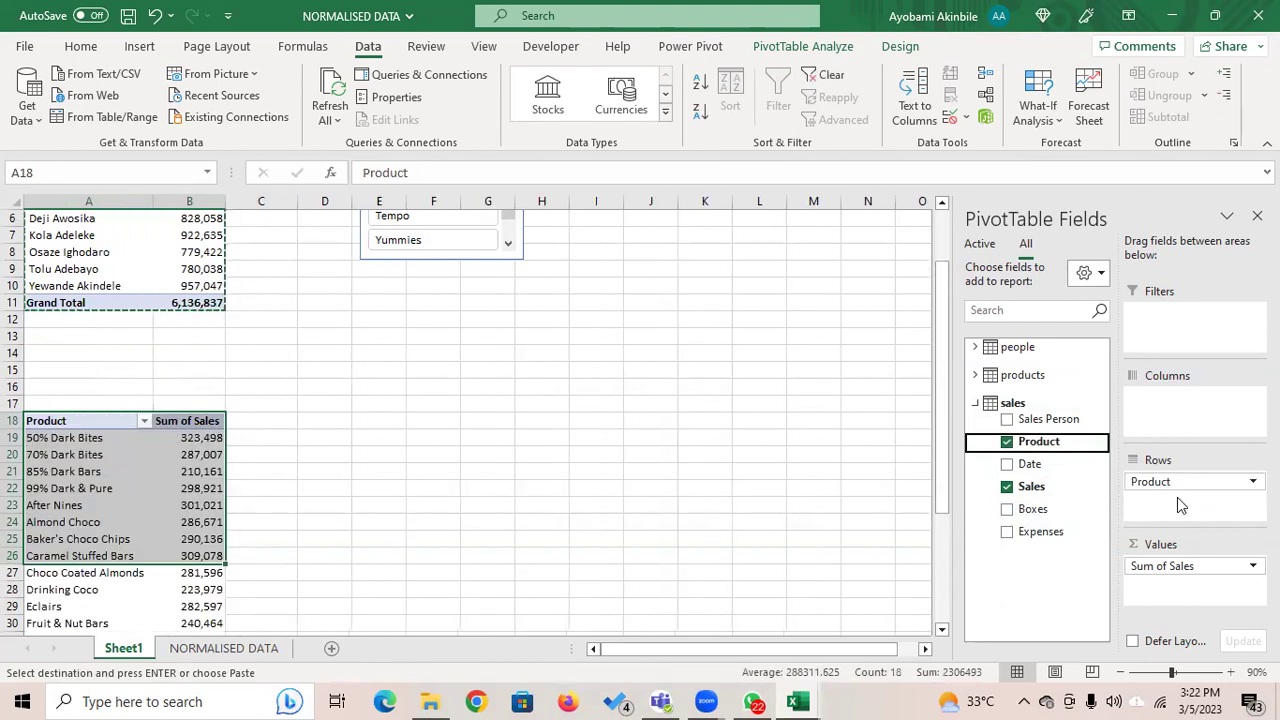
pyautogui.click(166, 505)
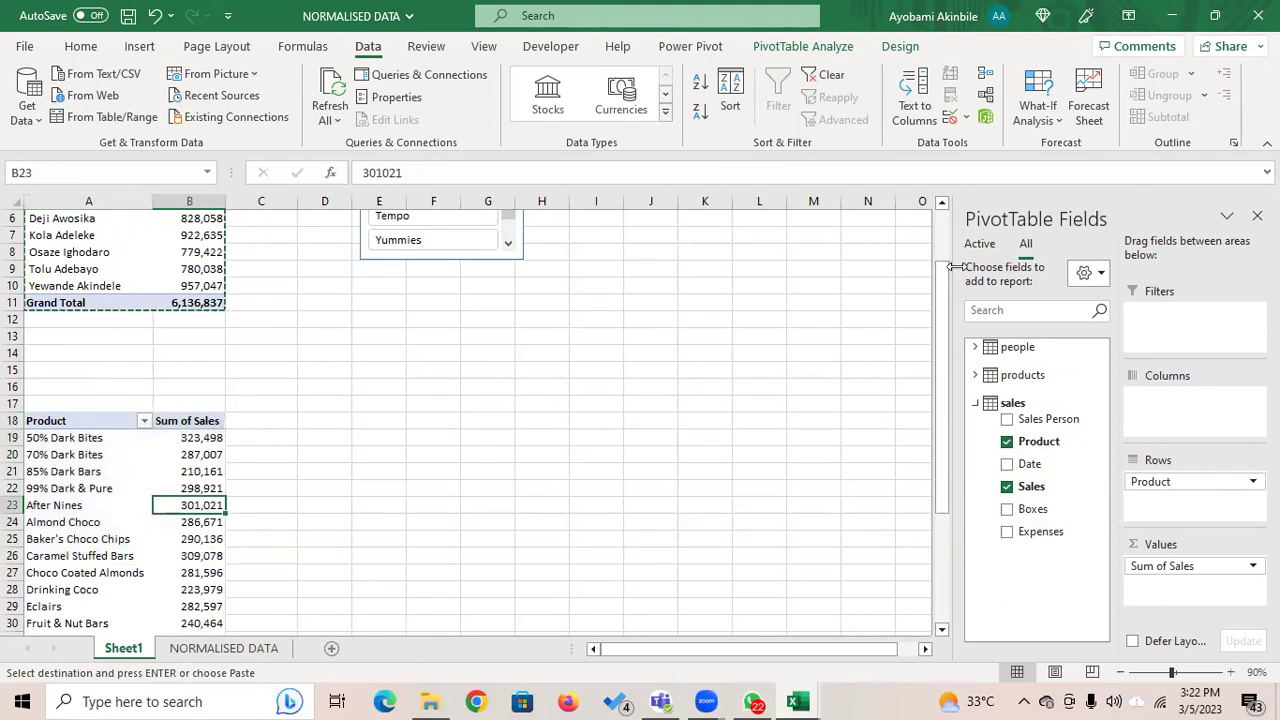
# Step: Try to clear the Team slicer's filter with the Product PivotTable still below the Sales Person PivotTable
pyautogui.moveTo(948, 277); pyautogui.dragTo(948, 255)
pyautogui.click(507, 226)
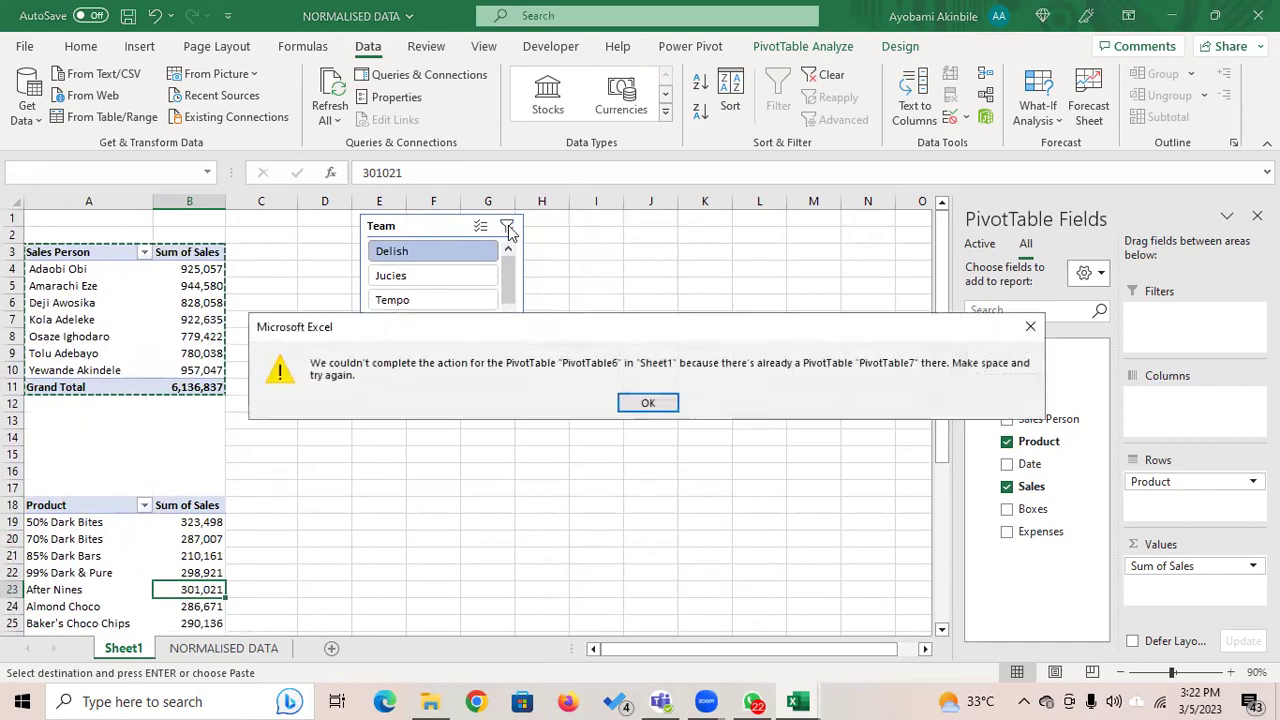
pyautogui.click(648, 403)
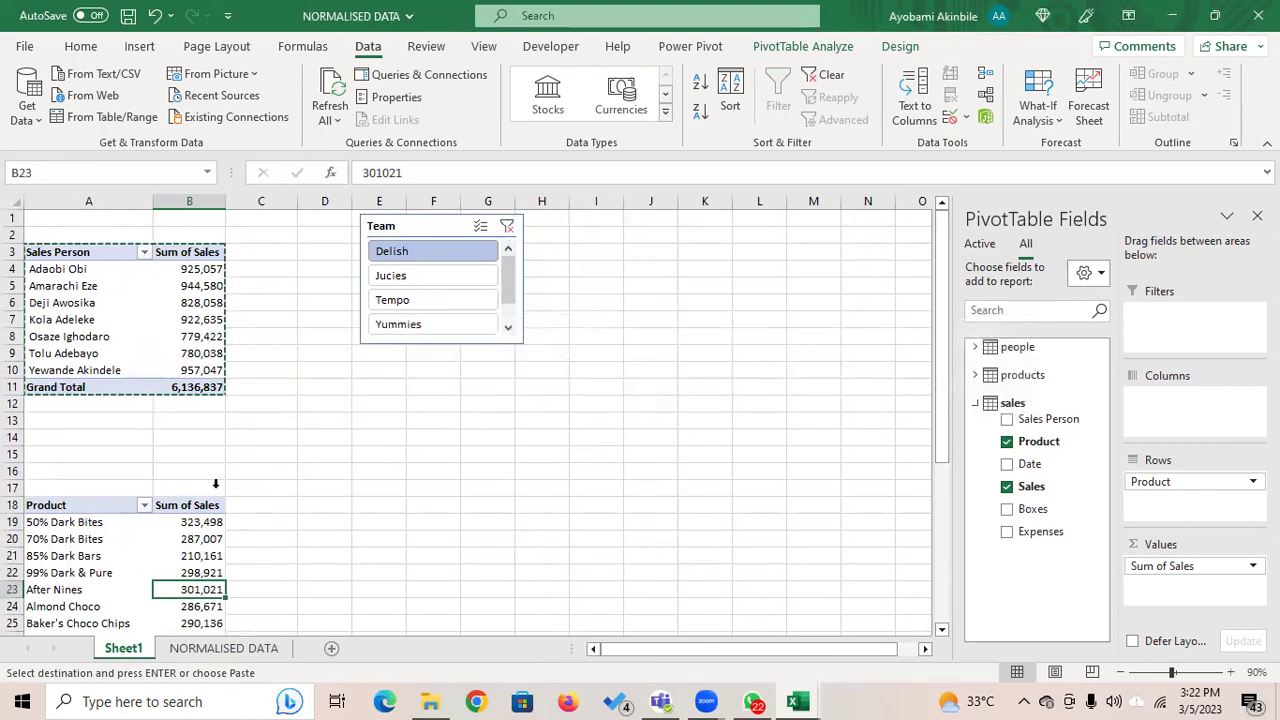
pyautogui.click(115, 513)
pyautogui.click(512, 437)
pyautogui.click(508, 225)
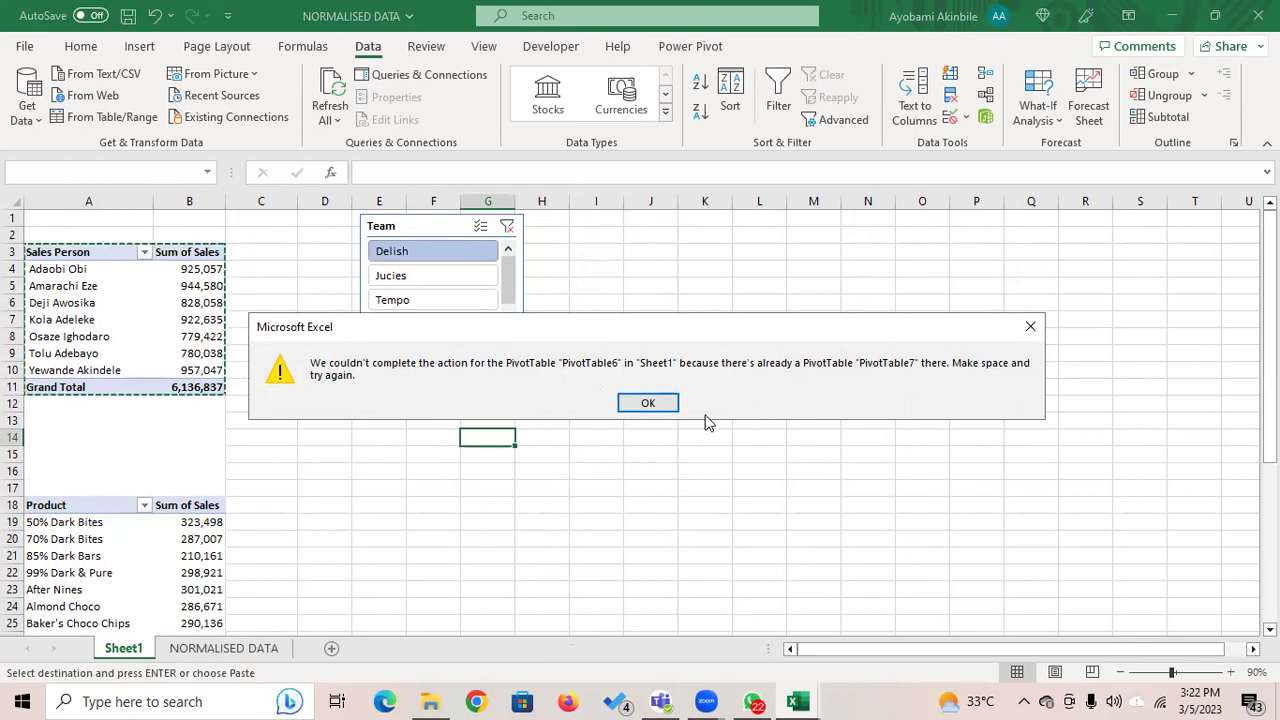
pyautogui.click(648, 403)
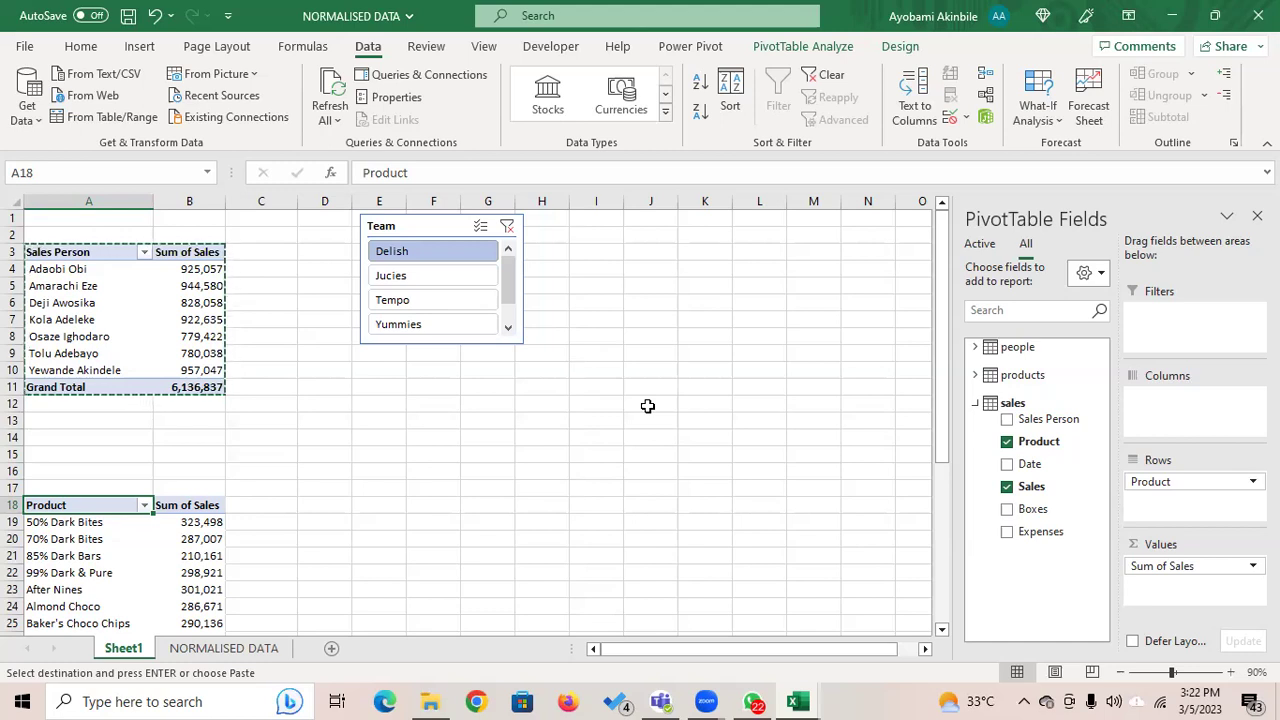
# Step: Move the entire Product PivotTable from A18 to cell J3 and widen column J
pyautogui.click(92, 457)
pyautogui.moveTo(54, 504); pyautogui.dragTo(183, 603)
pyautogui.click(300, 510)
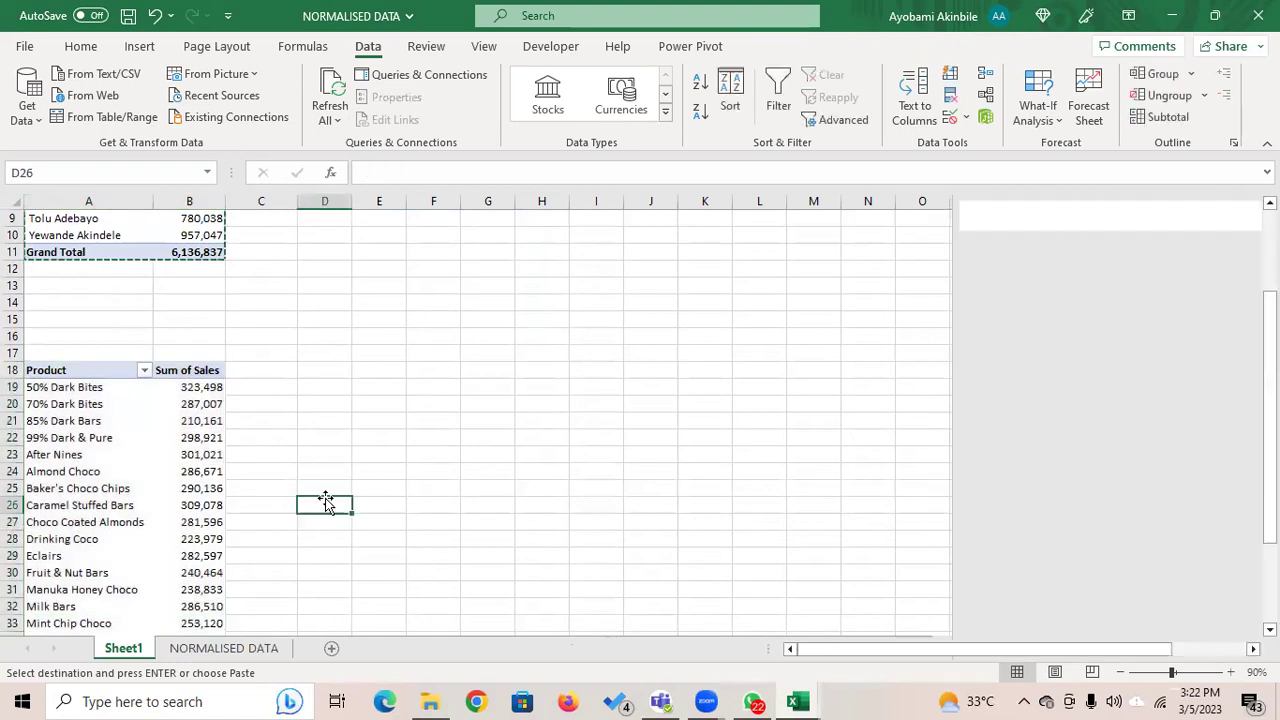
pyautogui.moveTo(1270, 528); pyautogui.dragTo(1270, 448)
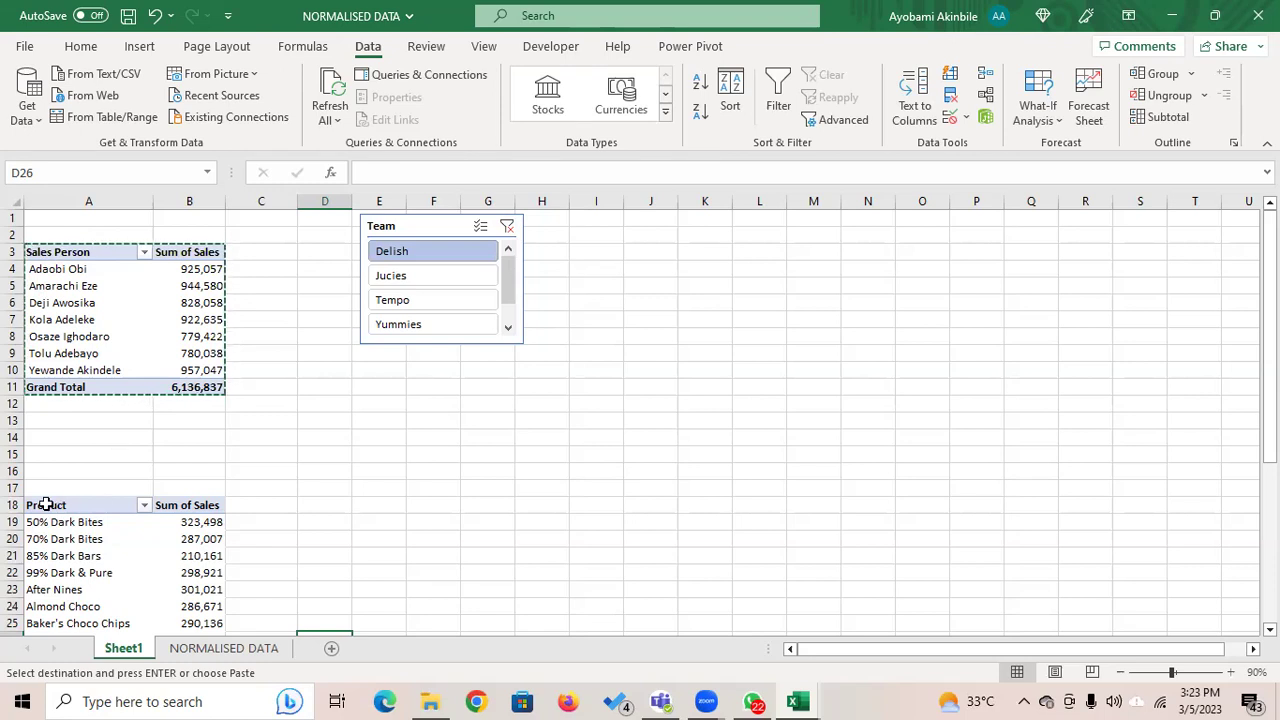
pyautogui.moveTo(46, 505); pyautogui.dragTo(180, 623)
pyautogui.hotkey('ctrl', 'c')
pyautogui.moveTo(941, 456); pyautogui.dragTo(945, 235)
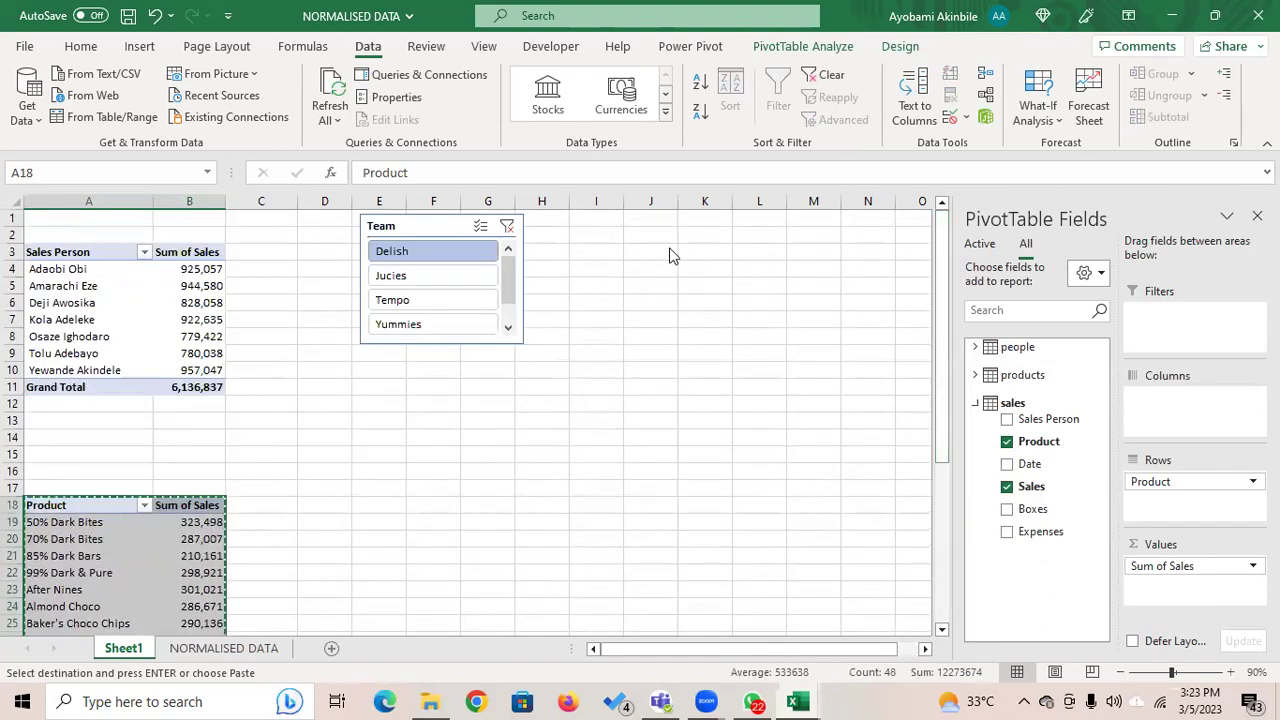
pyautogui.click(658, 253)
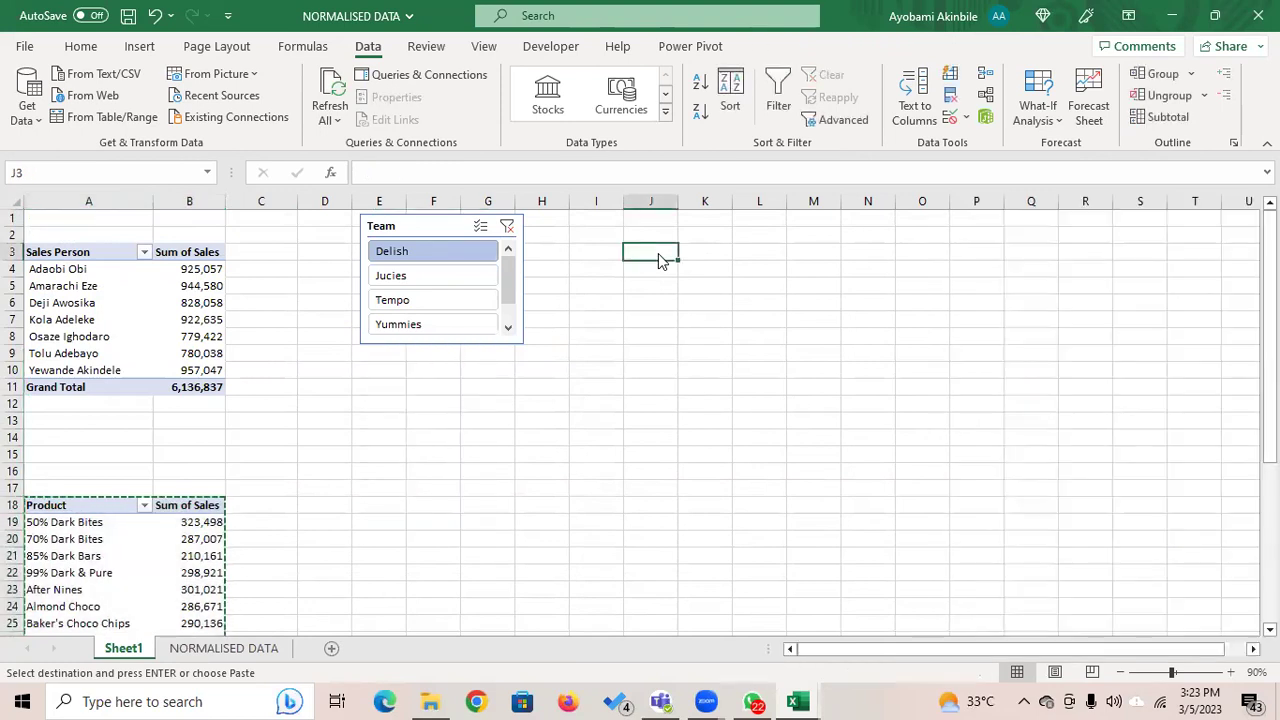
pyautogui.press('Return')
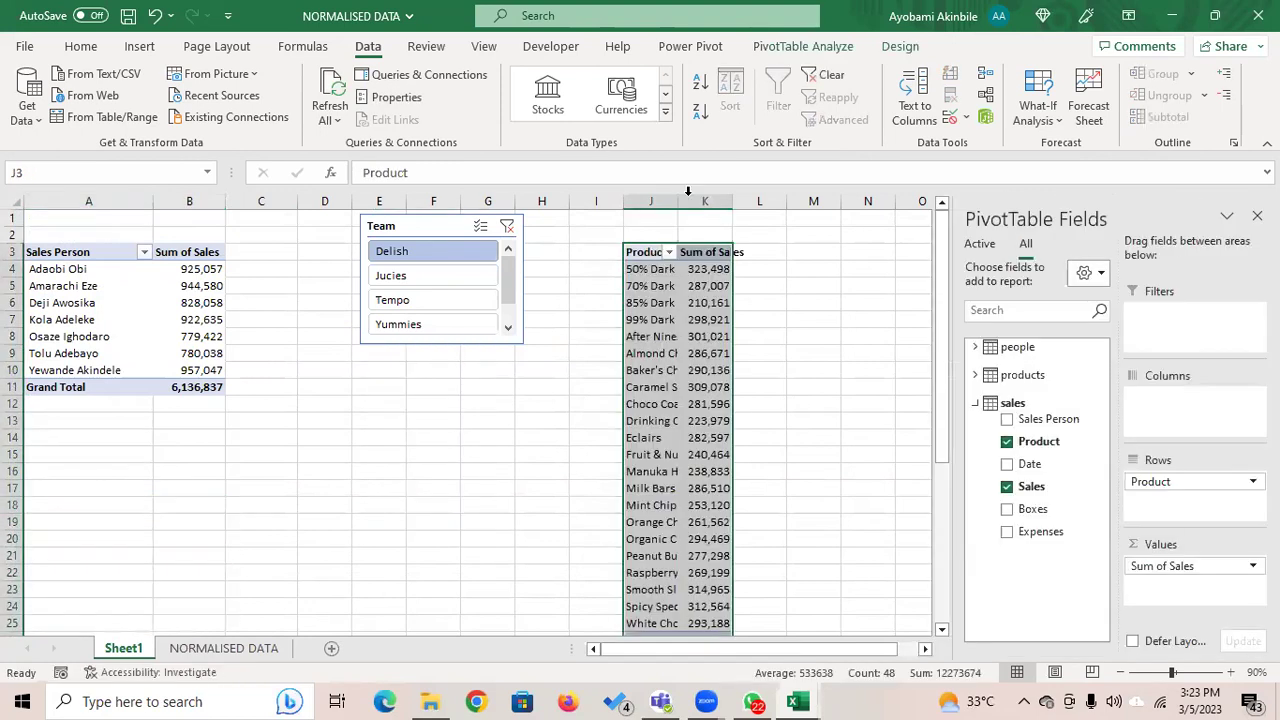
pyautogui.moveTo(676, 201); pyautogui.dragTo(806, 201)
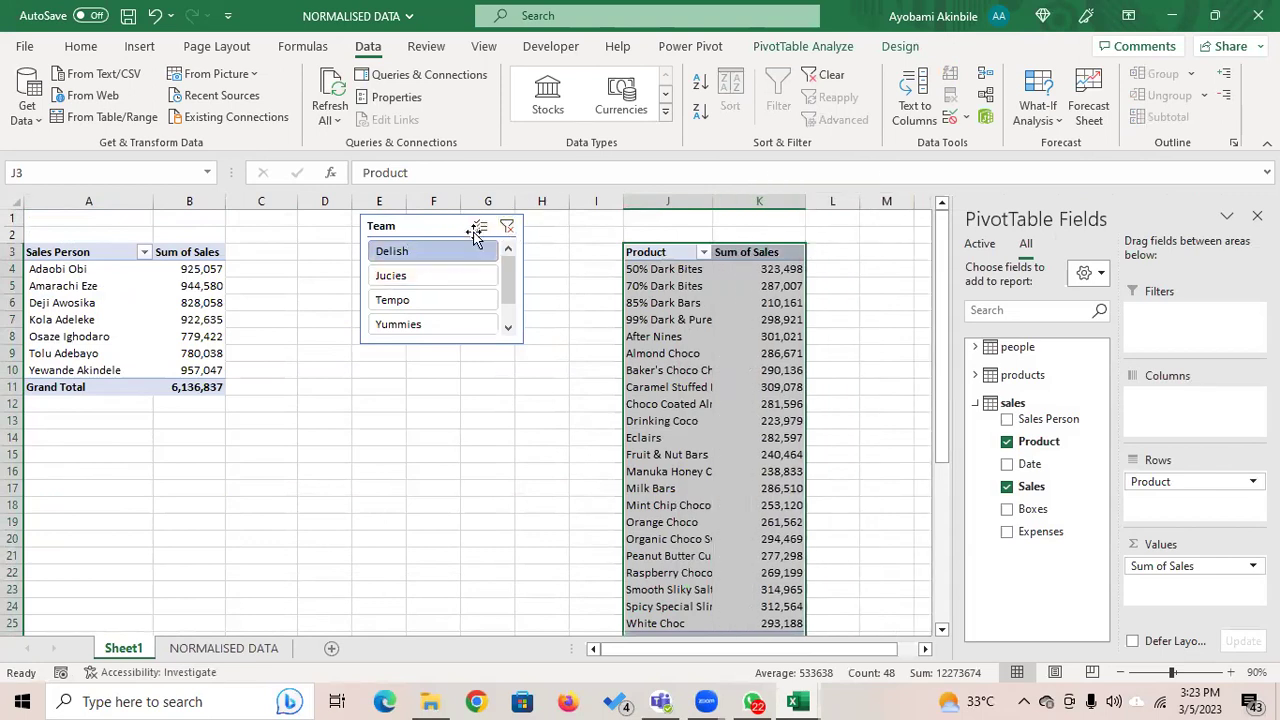
# Step: Clear the Team slicer's filter to include all teams in both PivotTables
pyautogui.click(508, 228)
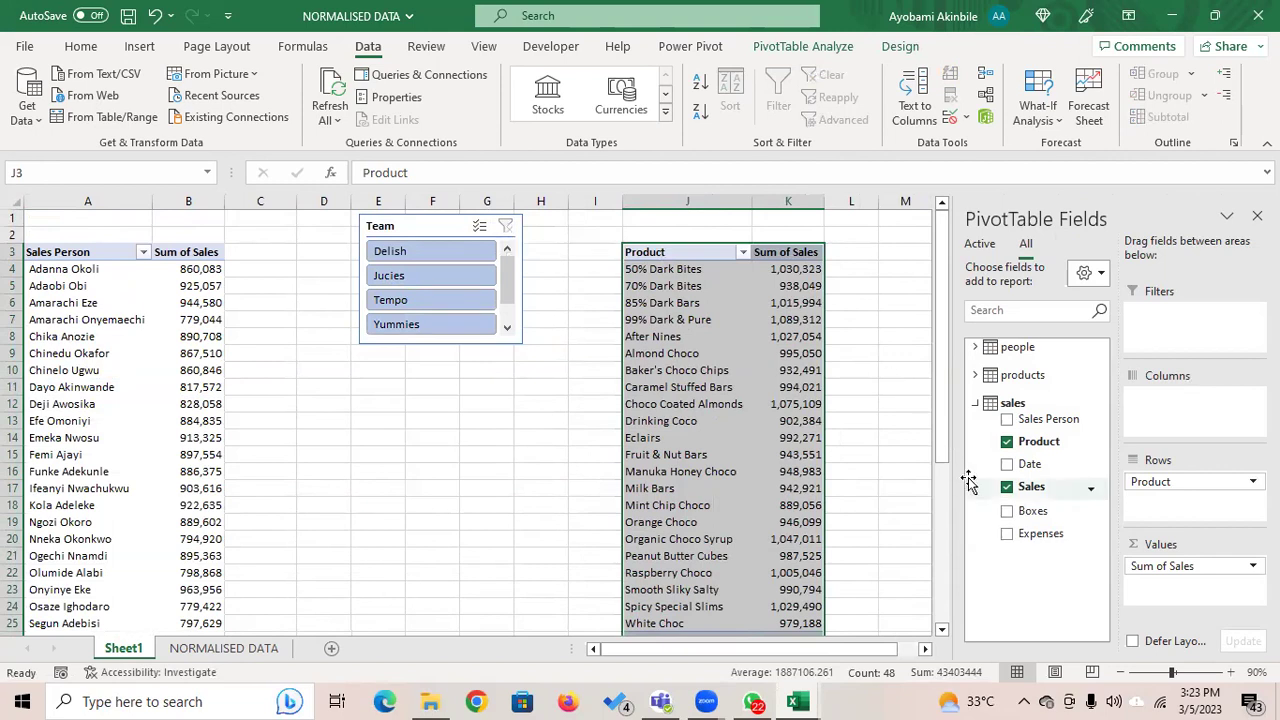
pyautogui.moveTo(790, 404); pyautogui.dragTo(769, 366)
pyautogui.click(769, 366)
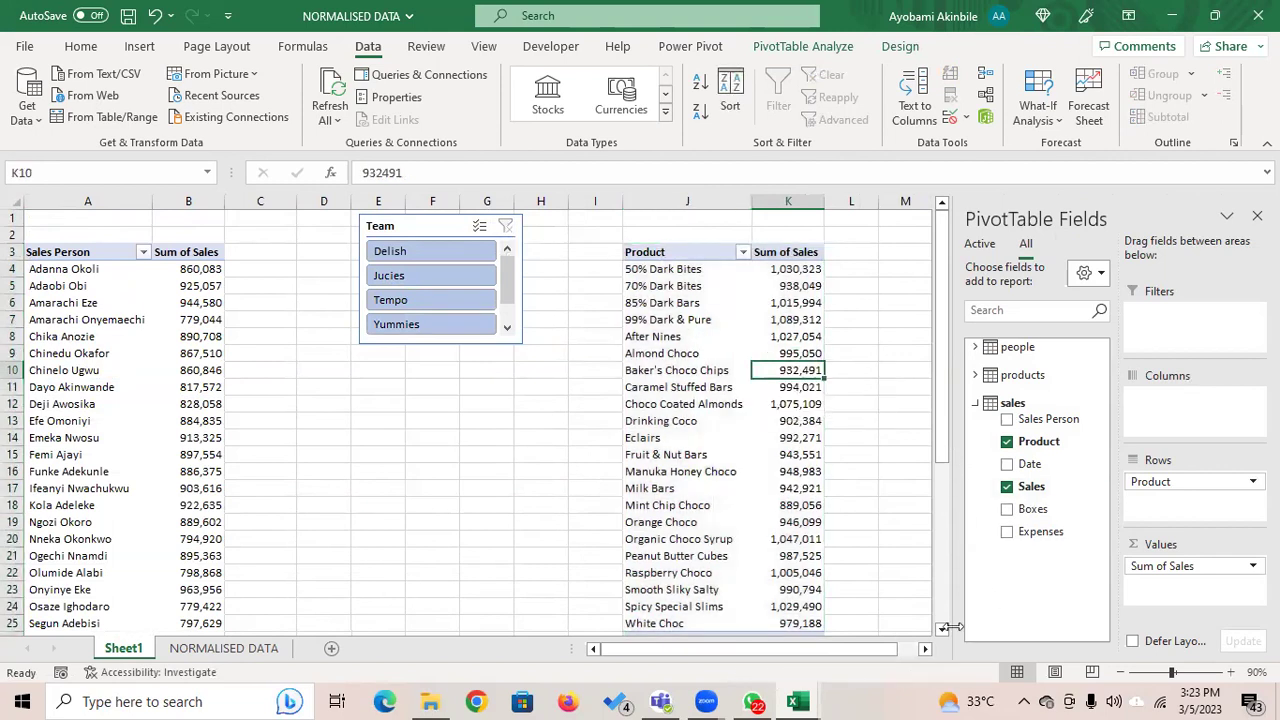
# Step: Add a slicer for the products table's Category field, place it beside the Product PivotTable at column L, and shorten it to about 1.37" high
pyautogui.click(926, 649)
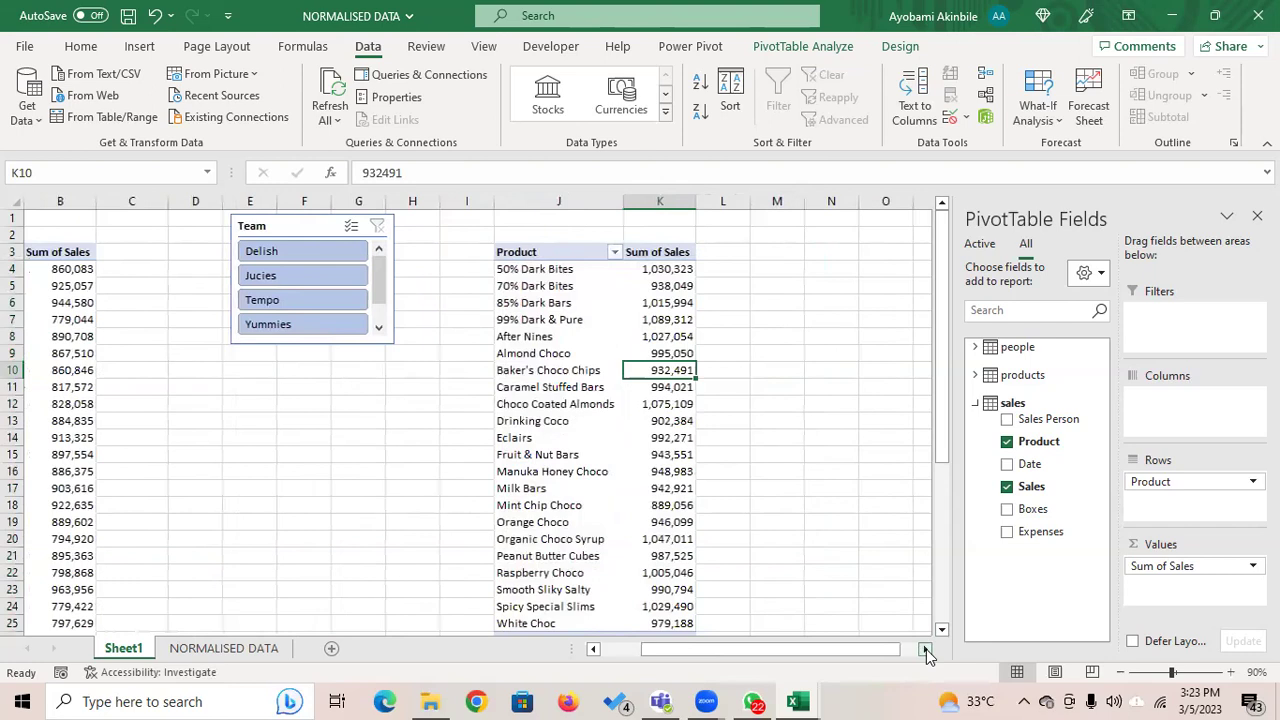
pyautogui.click(926, 649)
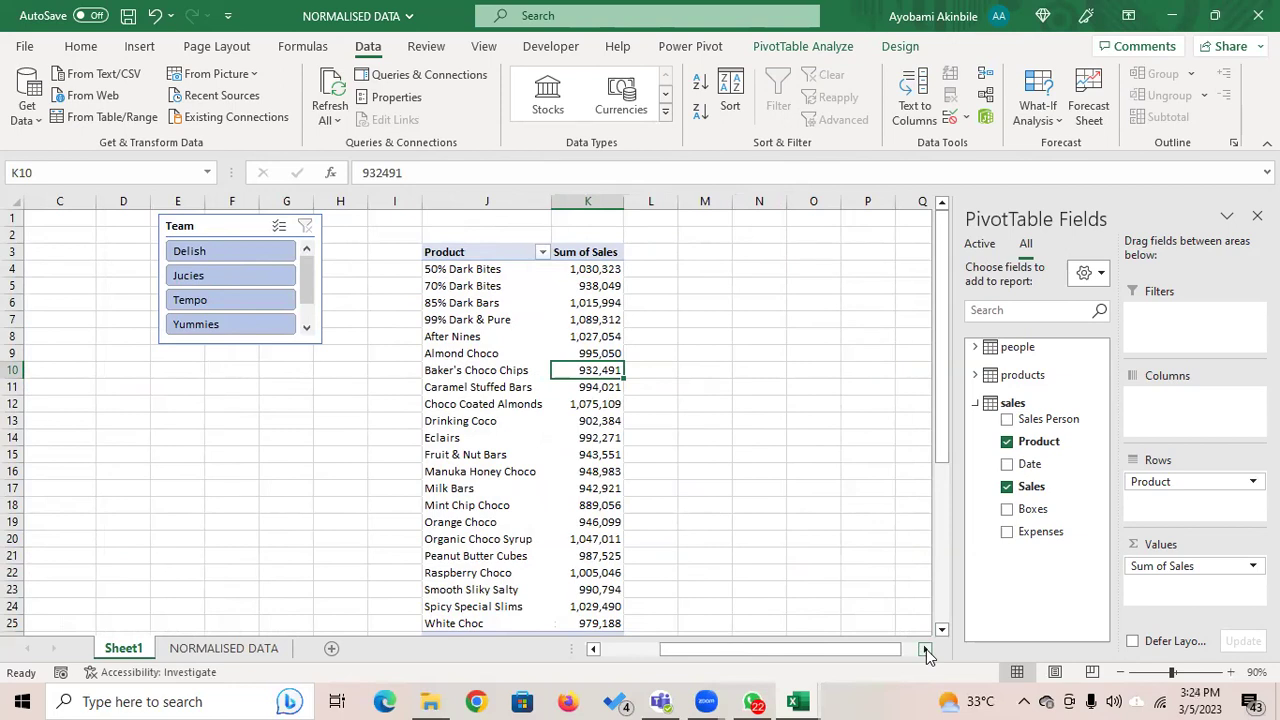
pyautogui.click(990, 375)
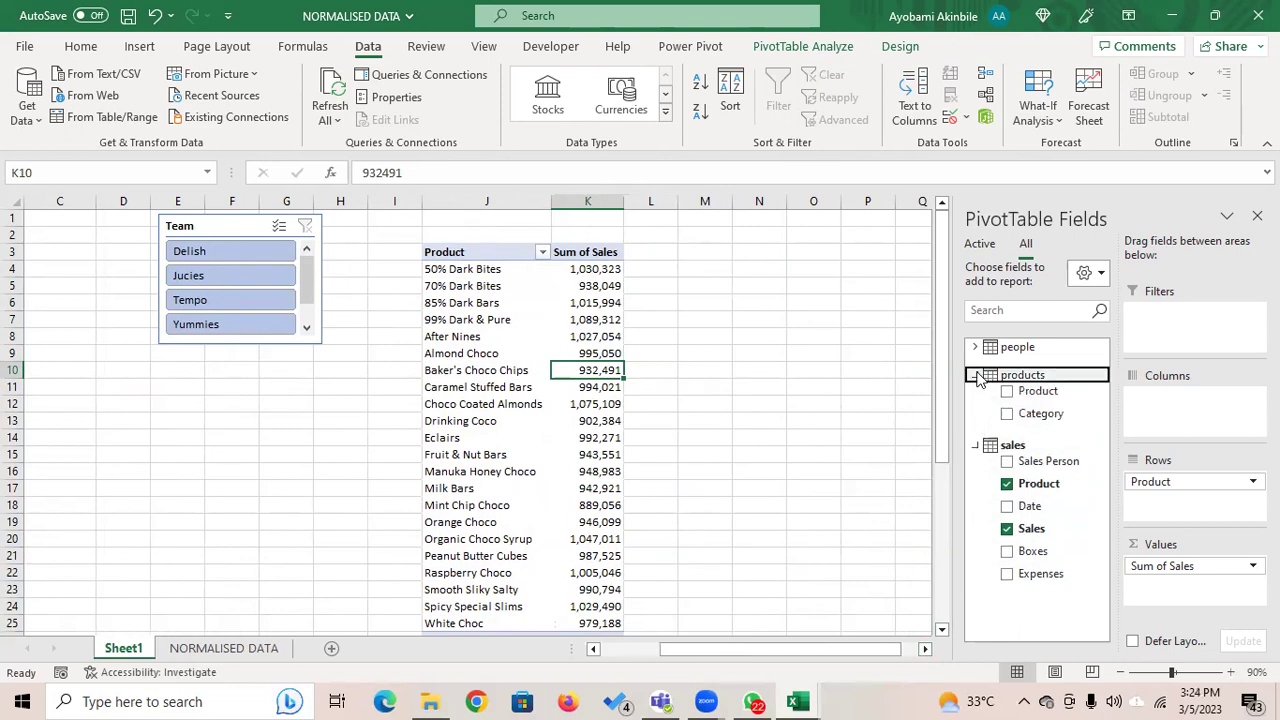
pyautogui.rightClick(1033, 421)
pyautogui.click(1027, 417)
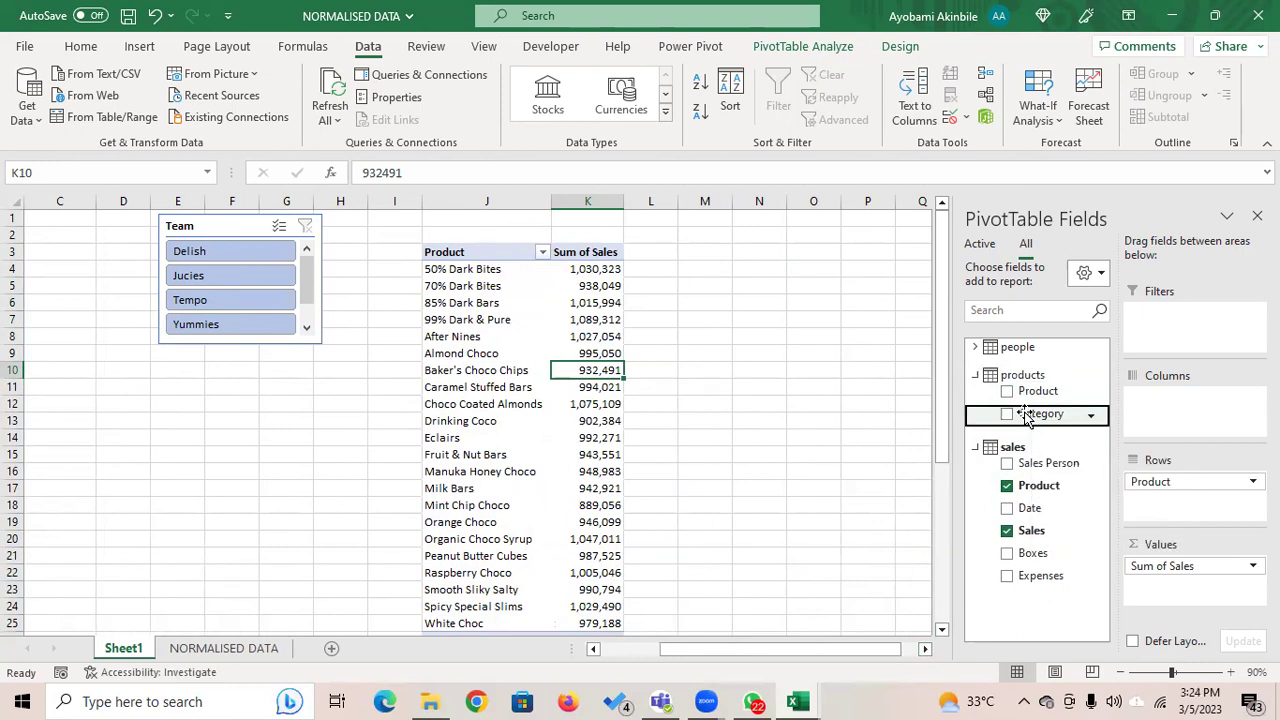
pyautogui.rightClick(1027, 418)
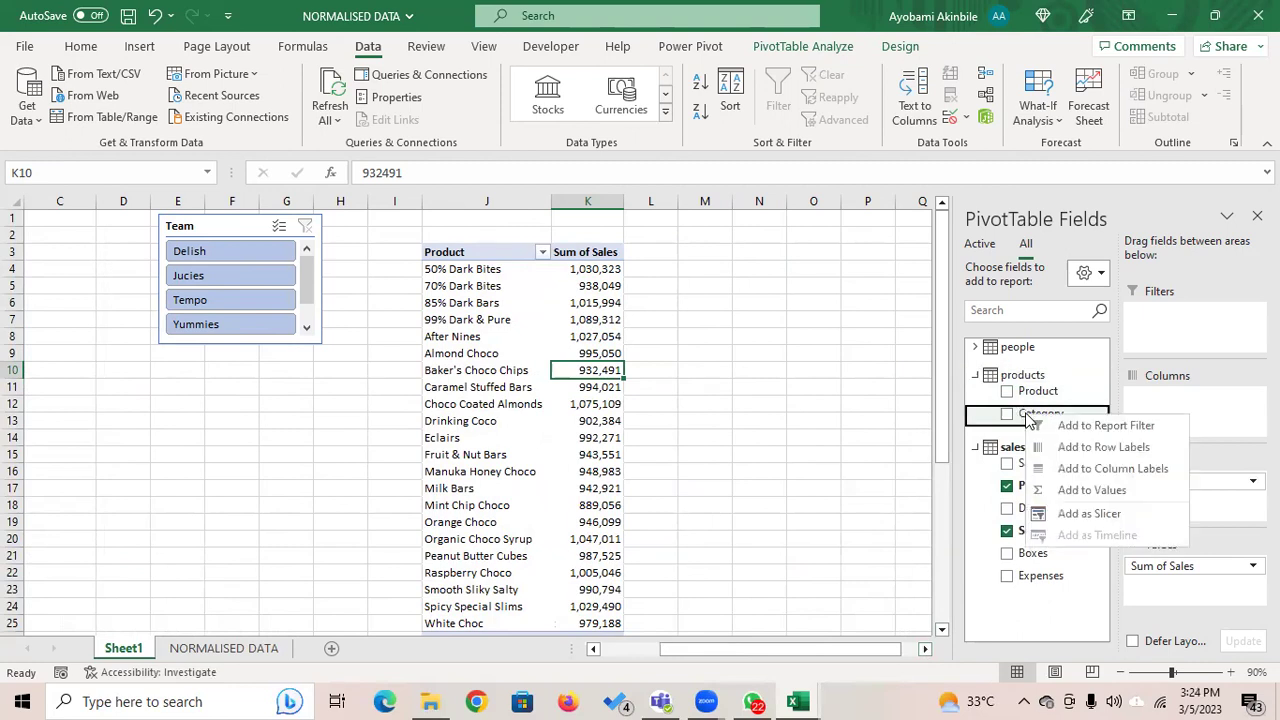
pyautogui.click(1087, 514)
pyautogui.moveTo(490, 330); pyautogui.dragTo(728, 223)
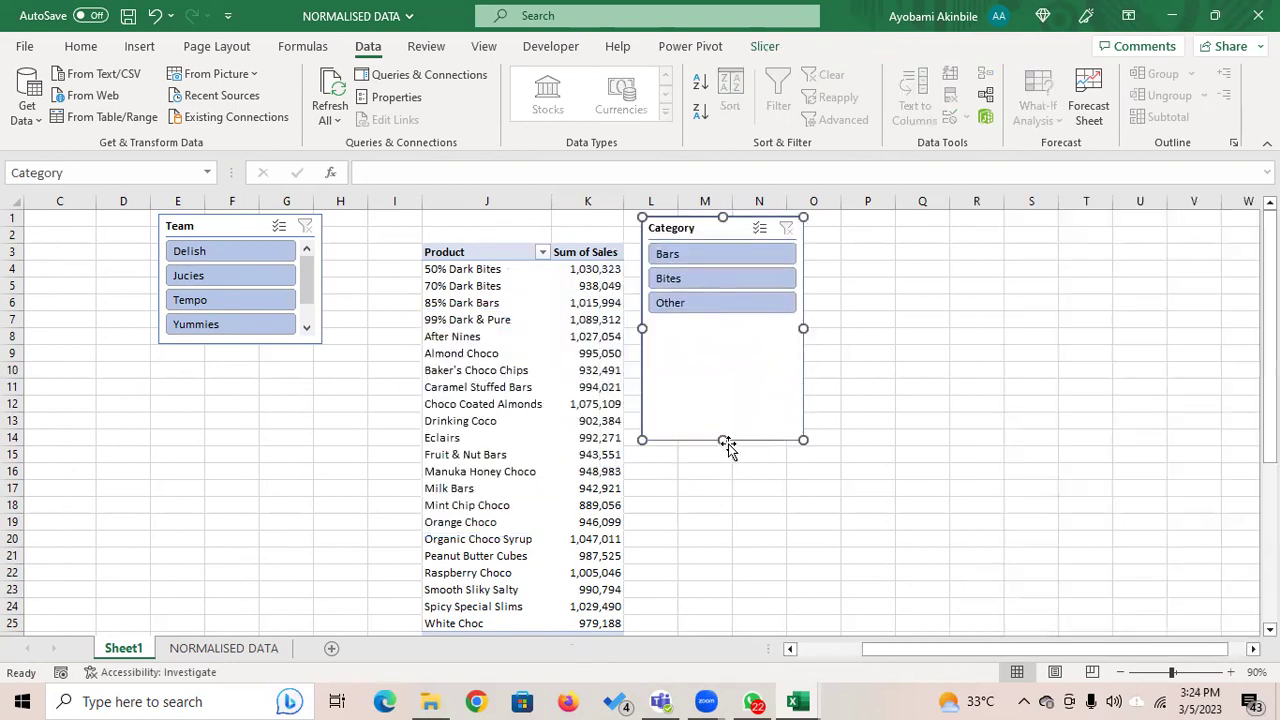
pyautogui.moveTo(723, 437); pyautogui.dragTo(706, 328)
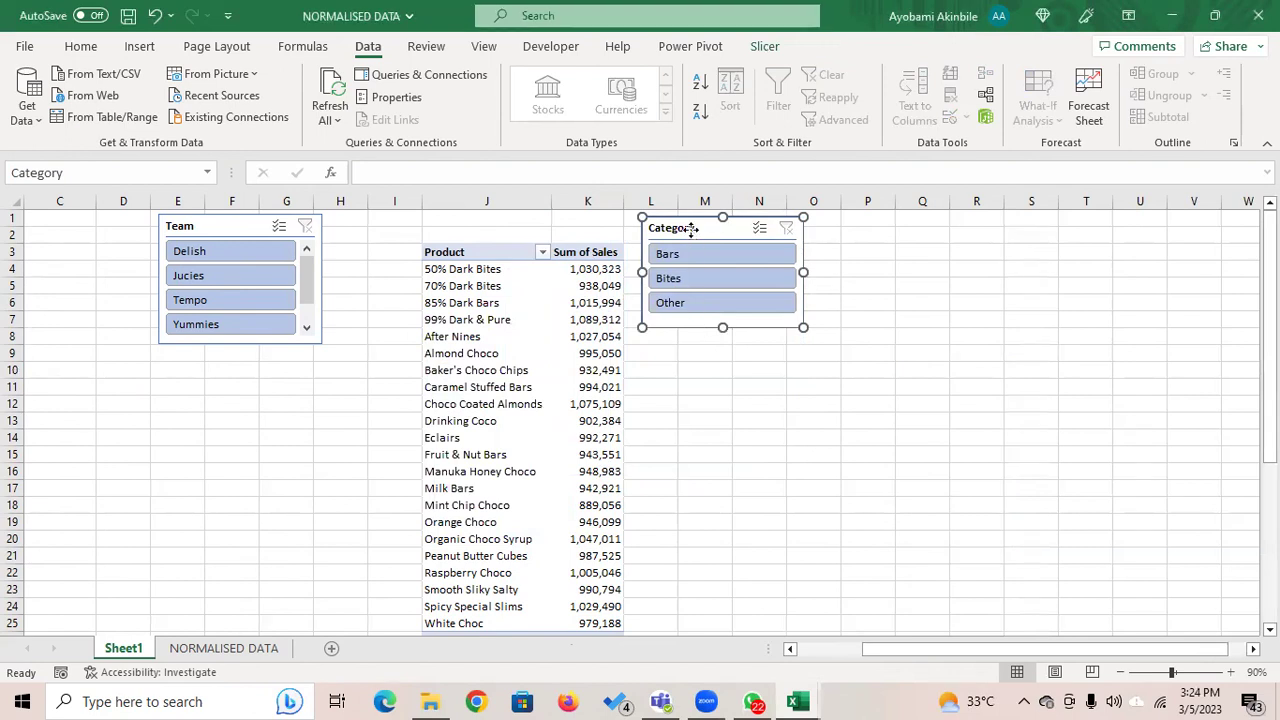
# Step: Arrange the Category slicer's buttons in 3 columns and reduce its height to about 0.66"
pyautogui.click(760, 47)
pyautogui.click(1017, 69)
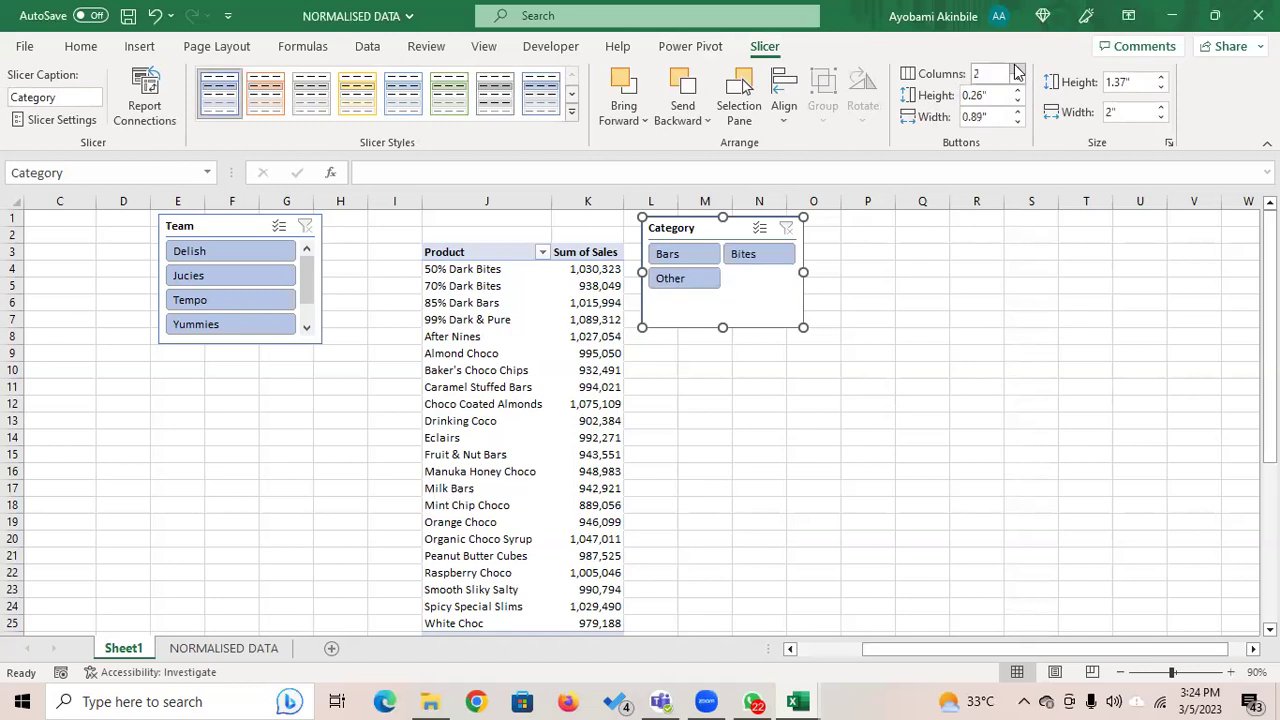
pyautogui.click(1017, 69)
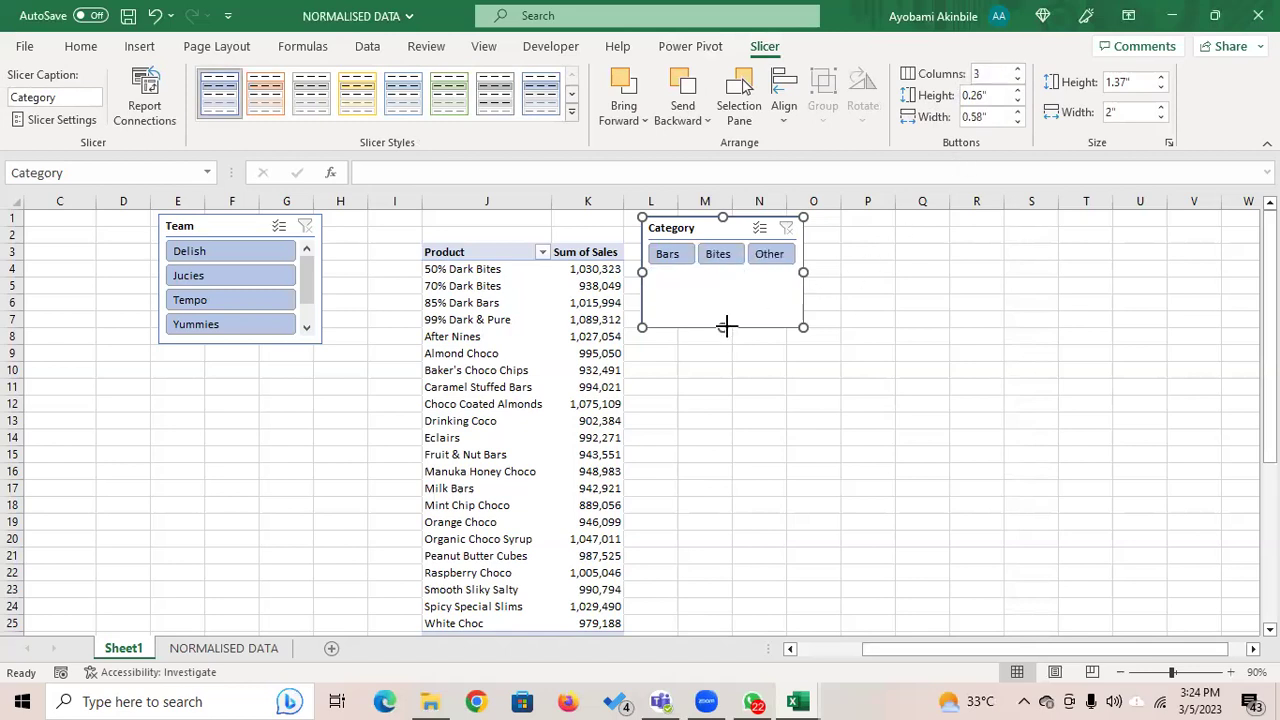
pyautogui.moveTo(718, 271); pyautogui.dragTo(716, 271)
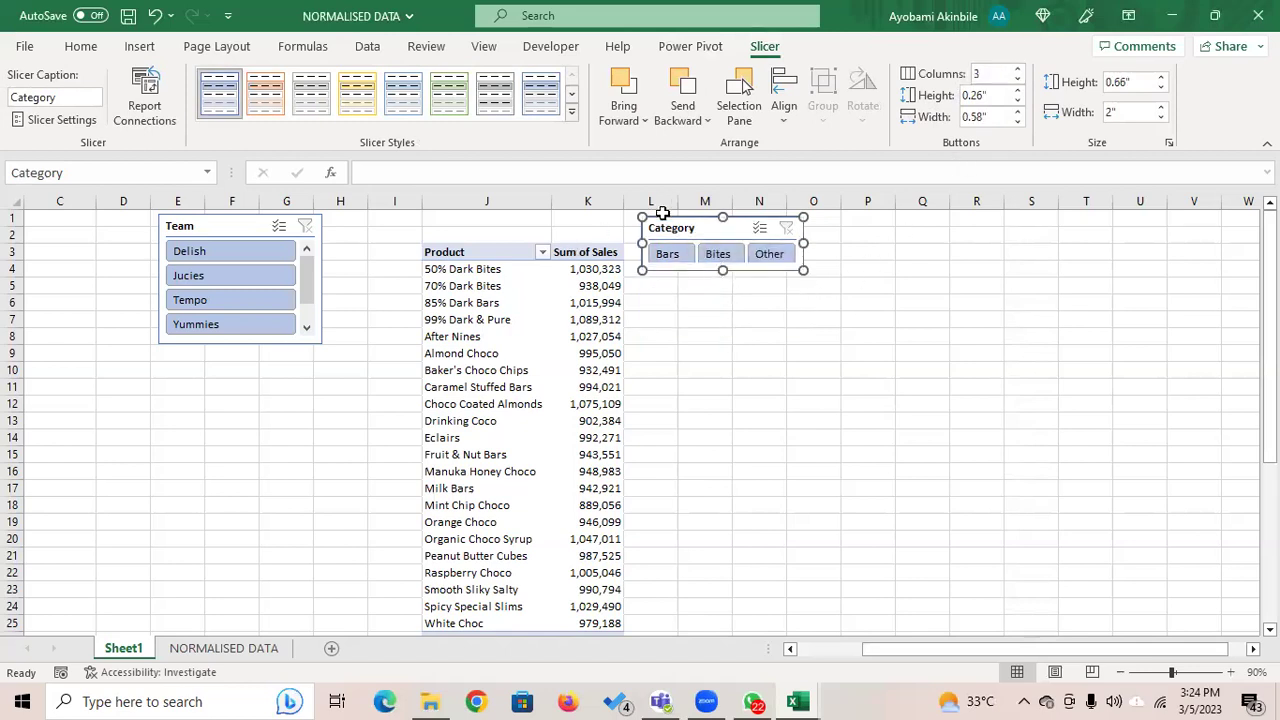
# Step: Make row 2 taller and fit the Category slicer directly above the Product PivotTable, widened to about 2.41"
pyautogui.moveTo(14, 243); pyautogui.dragTo(12, 279)
pyautogui.moveTo(704, 226); pyautogui.dragTo(487, 226)
pyautogui.moveTo(589, 243); pyautogui.dragTo(620, 240)
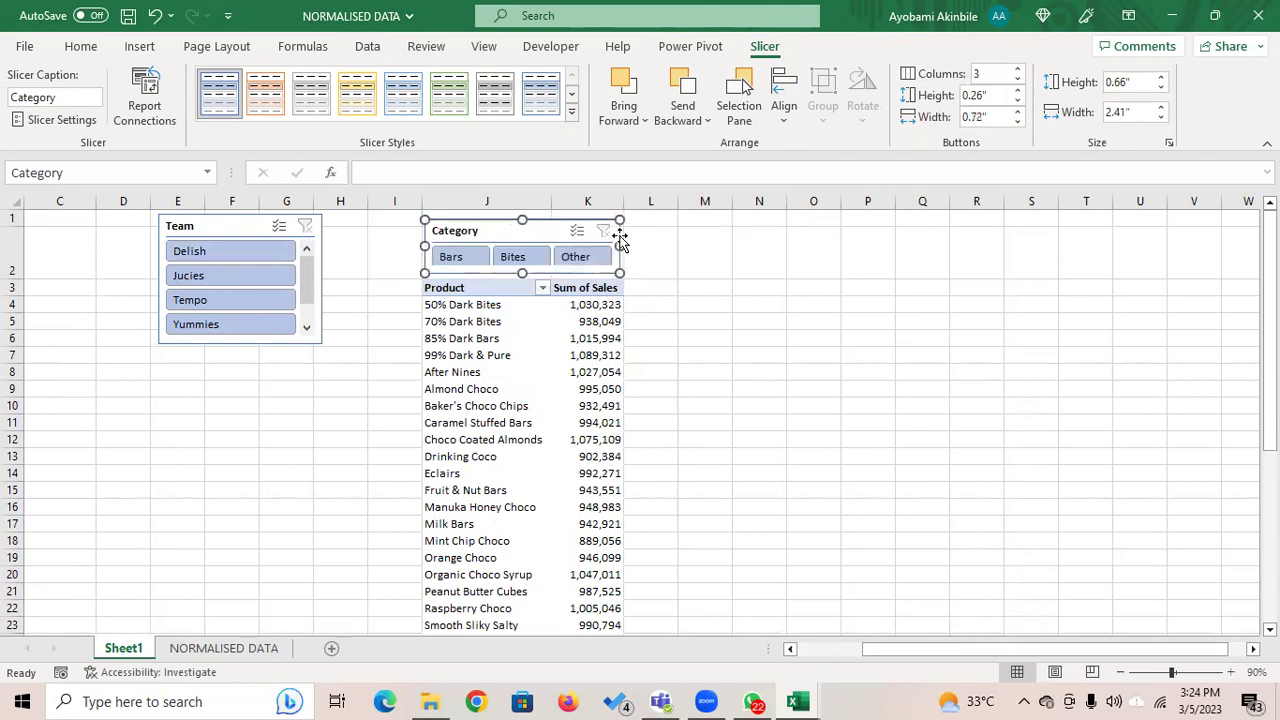
pyautogui.click(722, 344)
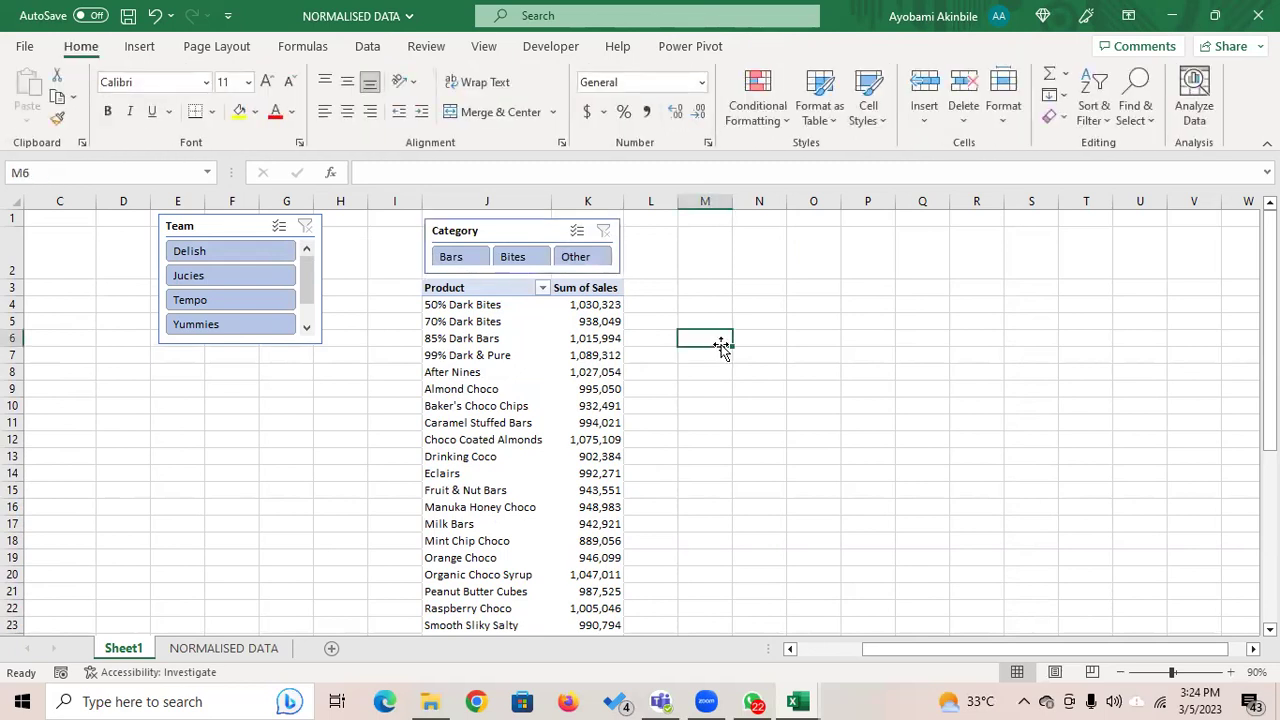
# Step: Add a timeline for the sales table's Date field, place it beside the Category slicer from column L, and reduce its height
pyautogui.click(588, 372)
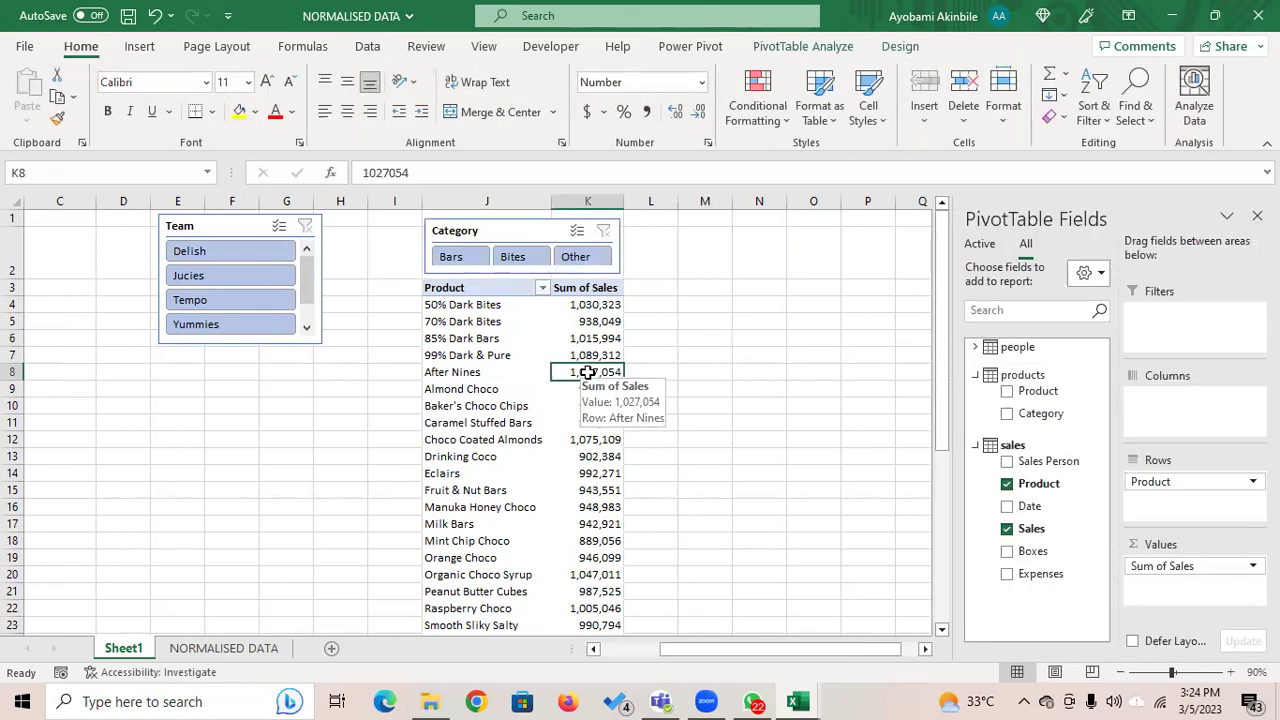
pyautogui.click(1040, 510)
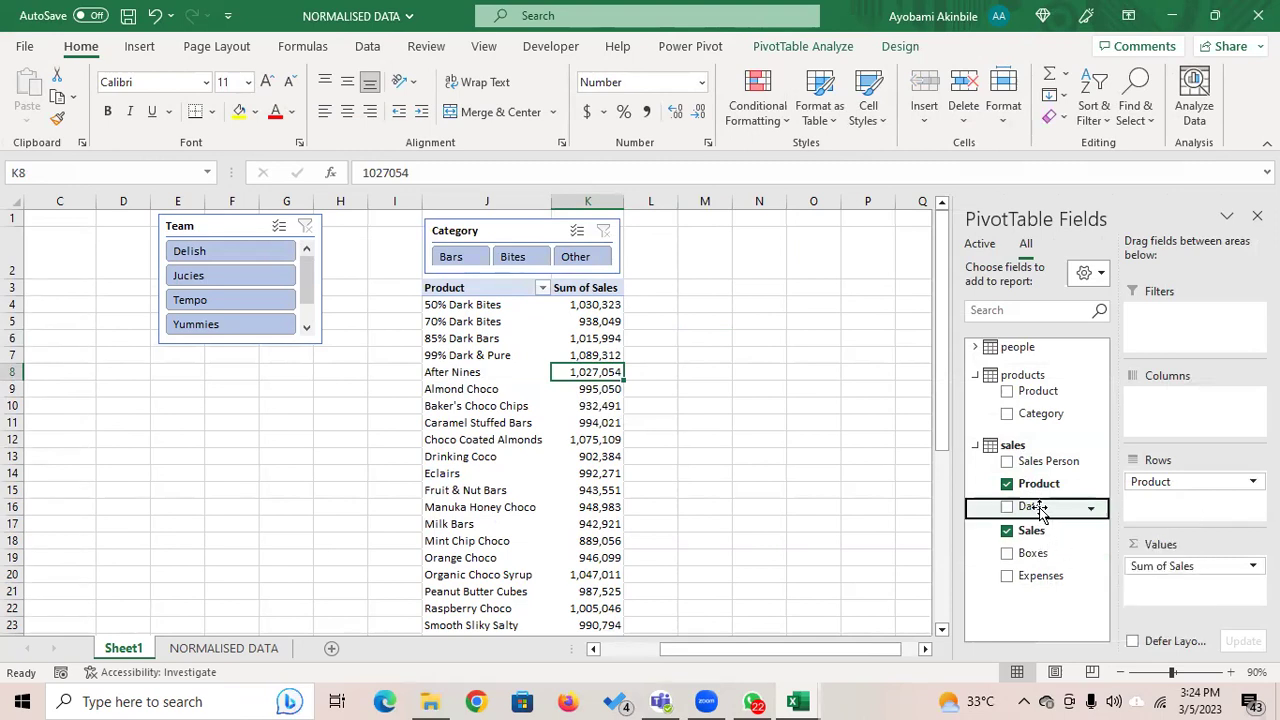
pyautogui.rightClick(1040, 511)
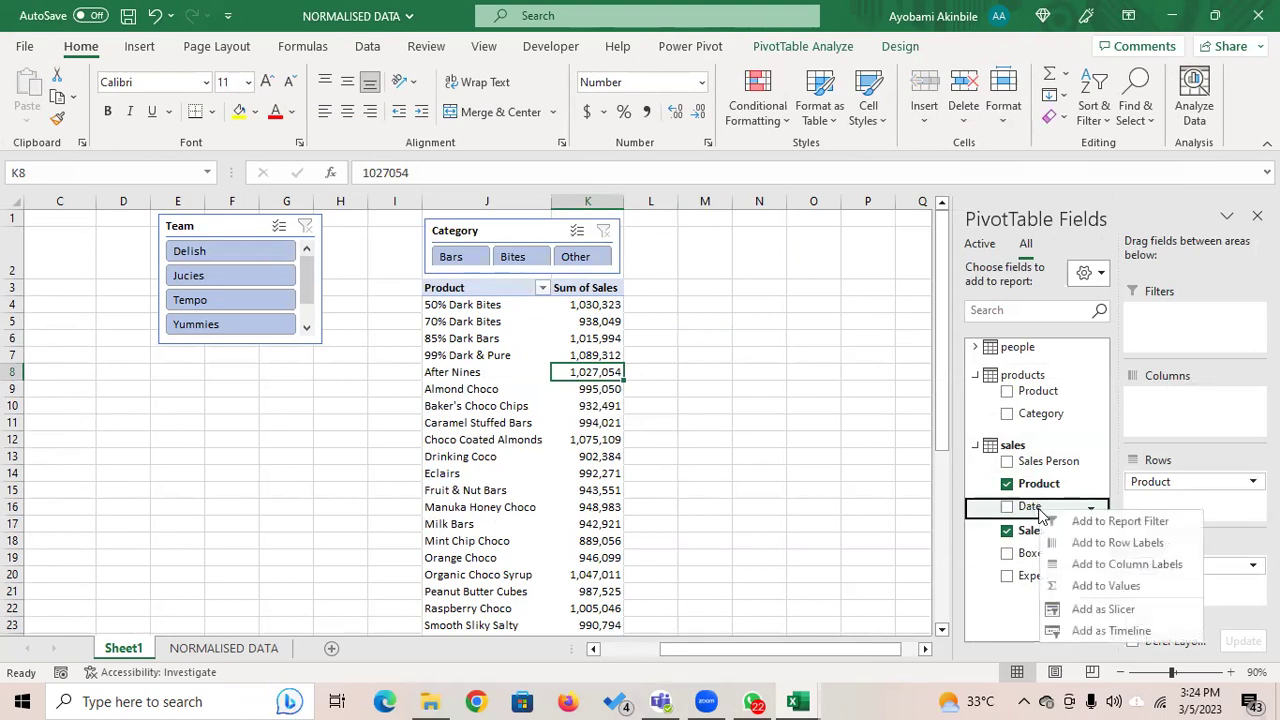
pyautogui.click(1091, 634)
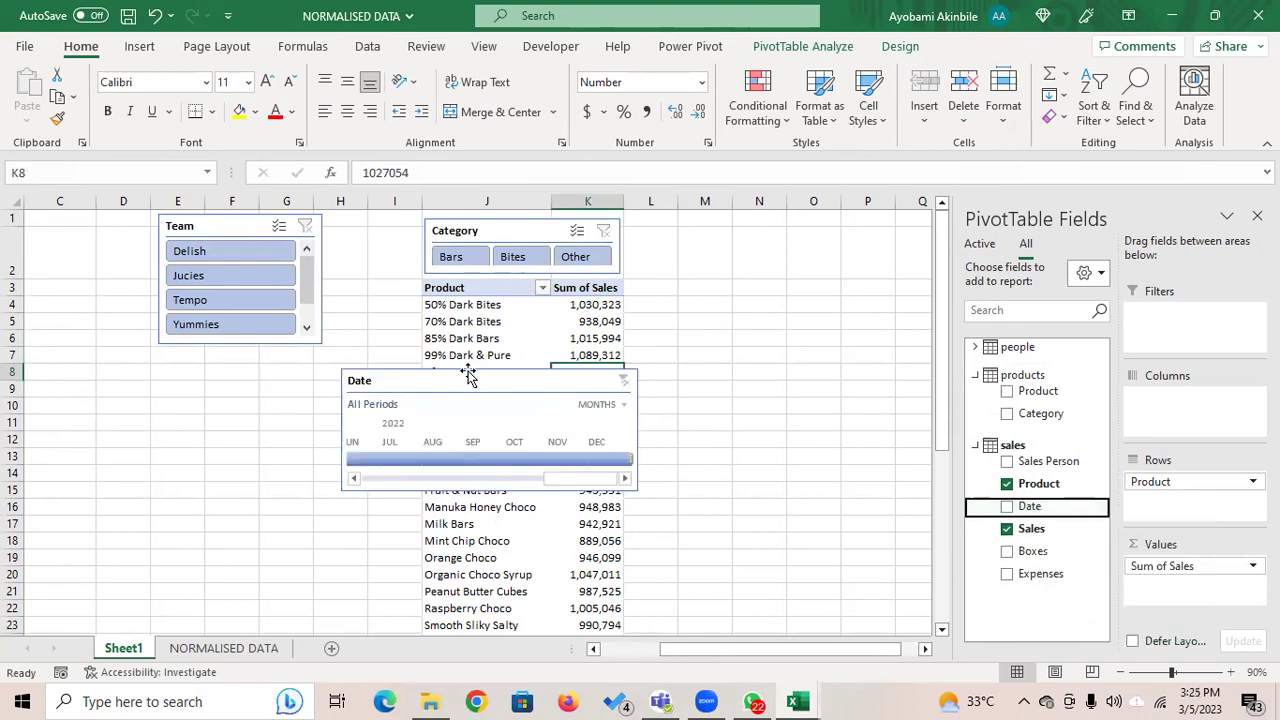
pyautogui.moveTo(474, 383); pyautogui.dragTo(640, 224)
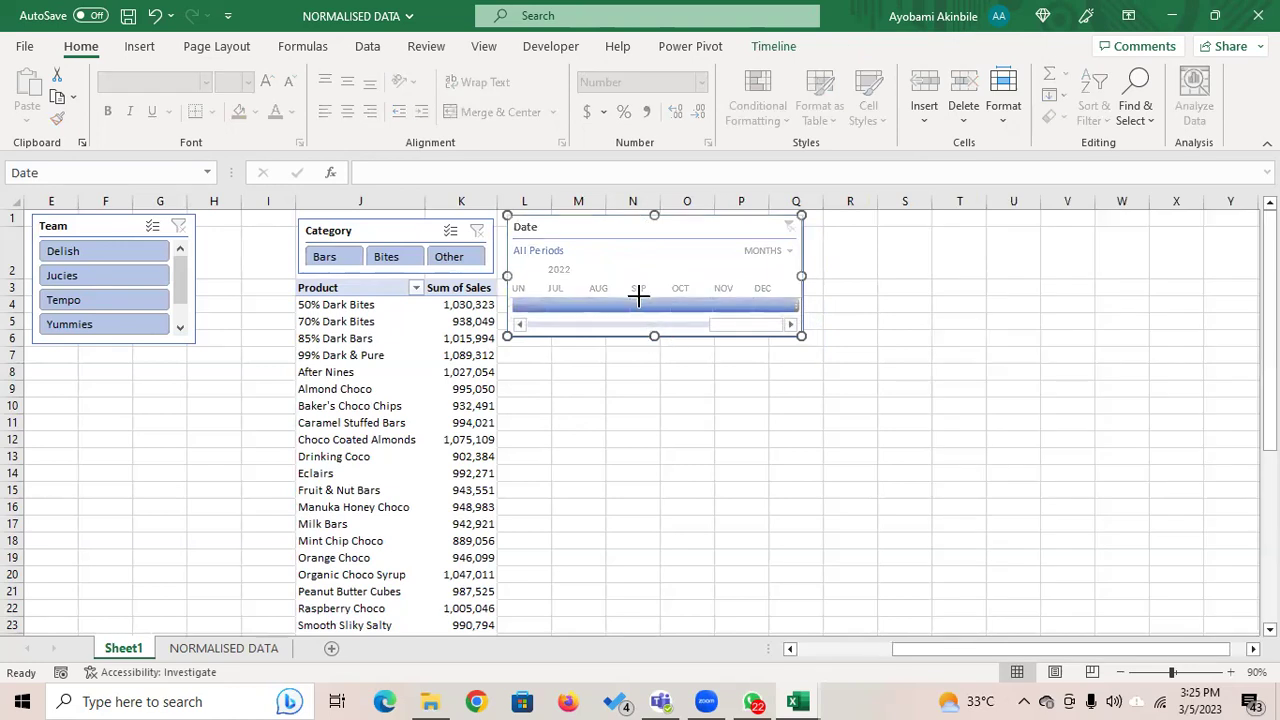
pyautogui.moveTo(638, 291); pyautogui.dragTo(645, 295)
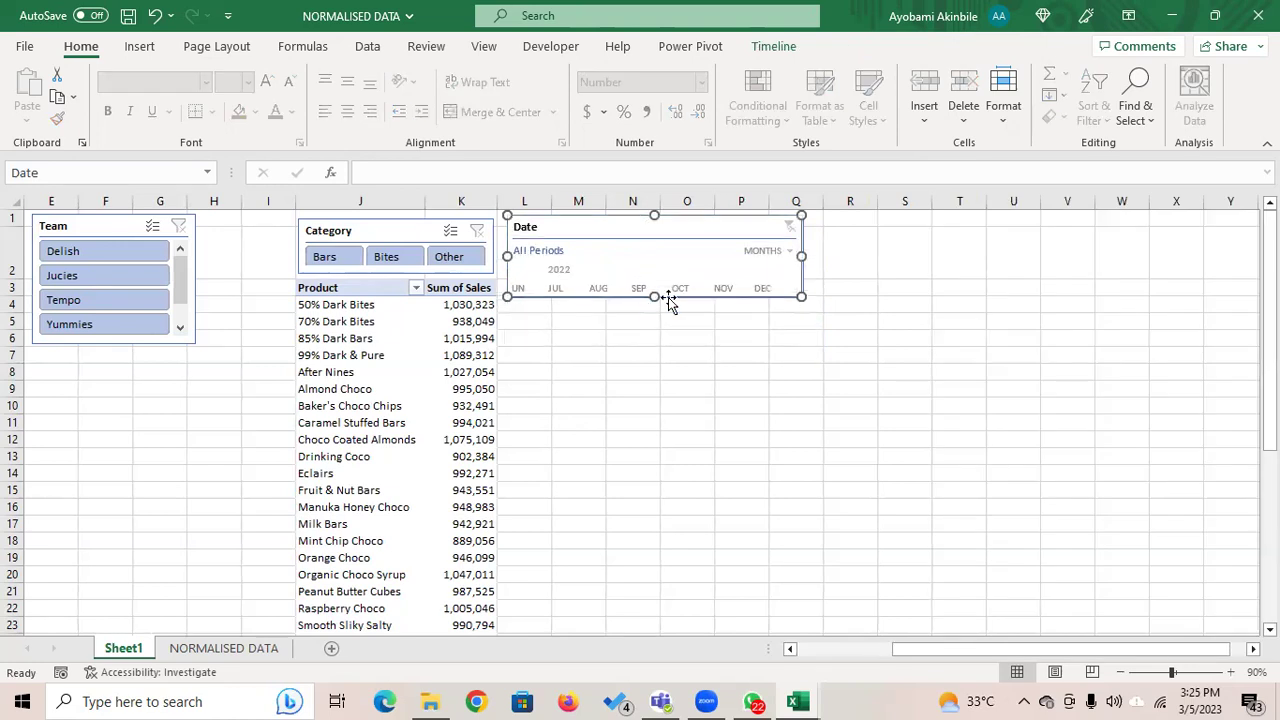
# Step: Make the Date timeline tall enough to show its month bar and filter it to July through December 2022
pyautogui.moveTo(656, 296); pyautogui.dragTo(655, 326)
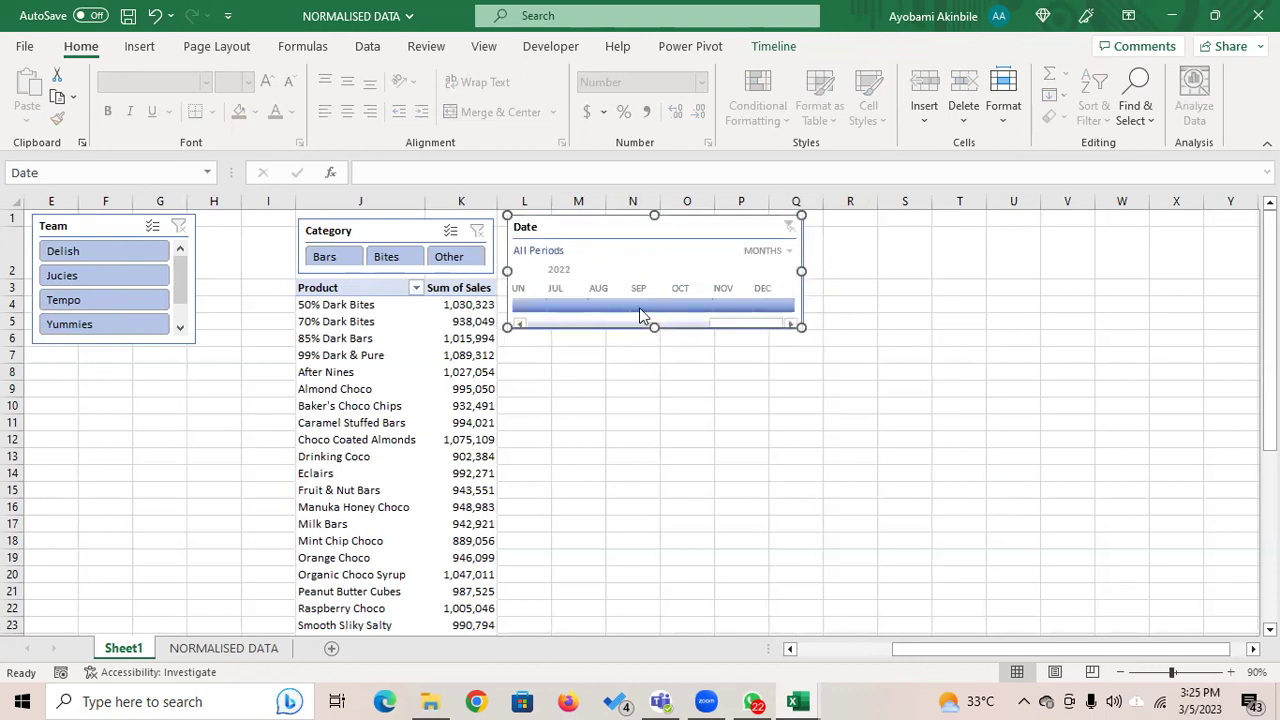
pyautogui.moveTo(743, 330); pyautogui.dragTo(560, 328)
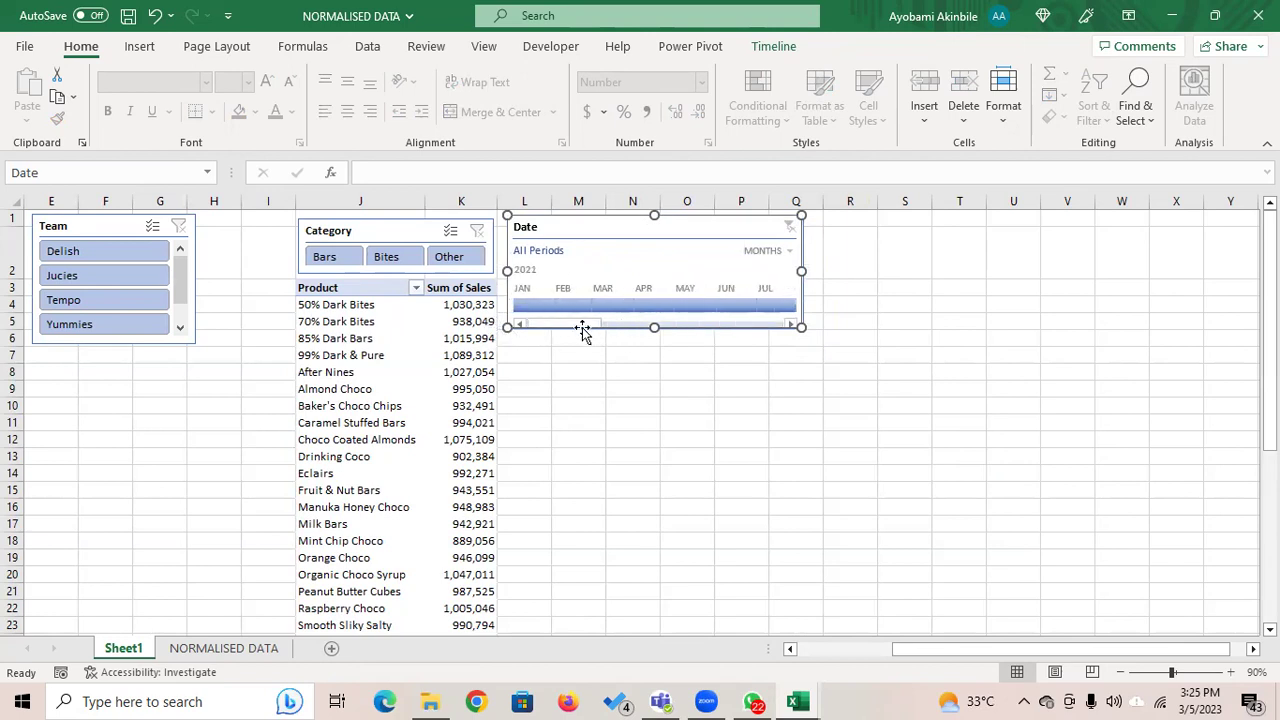
pyautogui.moveTo(582, 327); pyautogui.dragTo(770, 317)
pyautogui.click(769, 306)
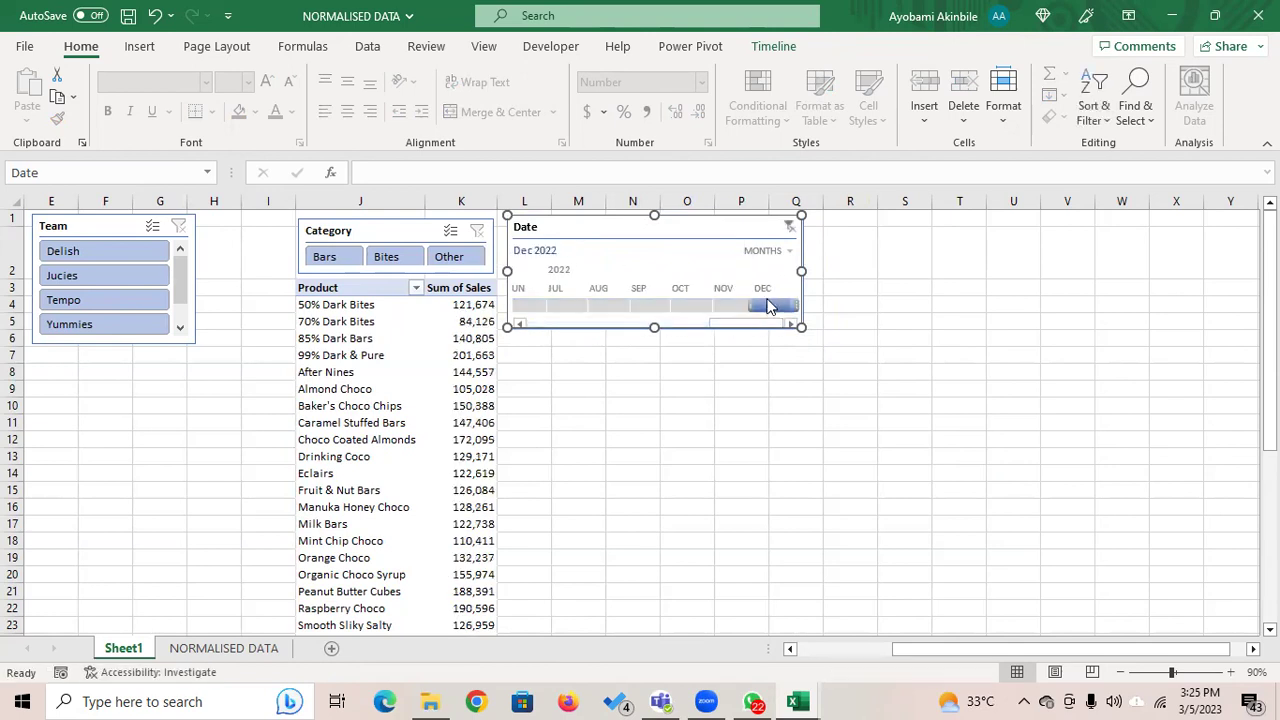
pyautogui.moveTo(750, 303); pyautogui.dragTo(590, 308)
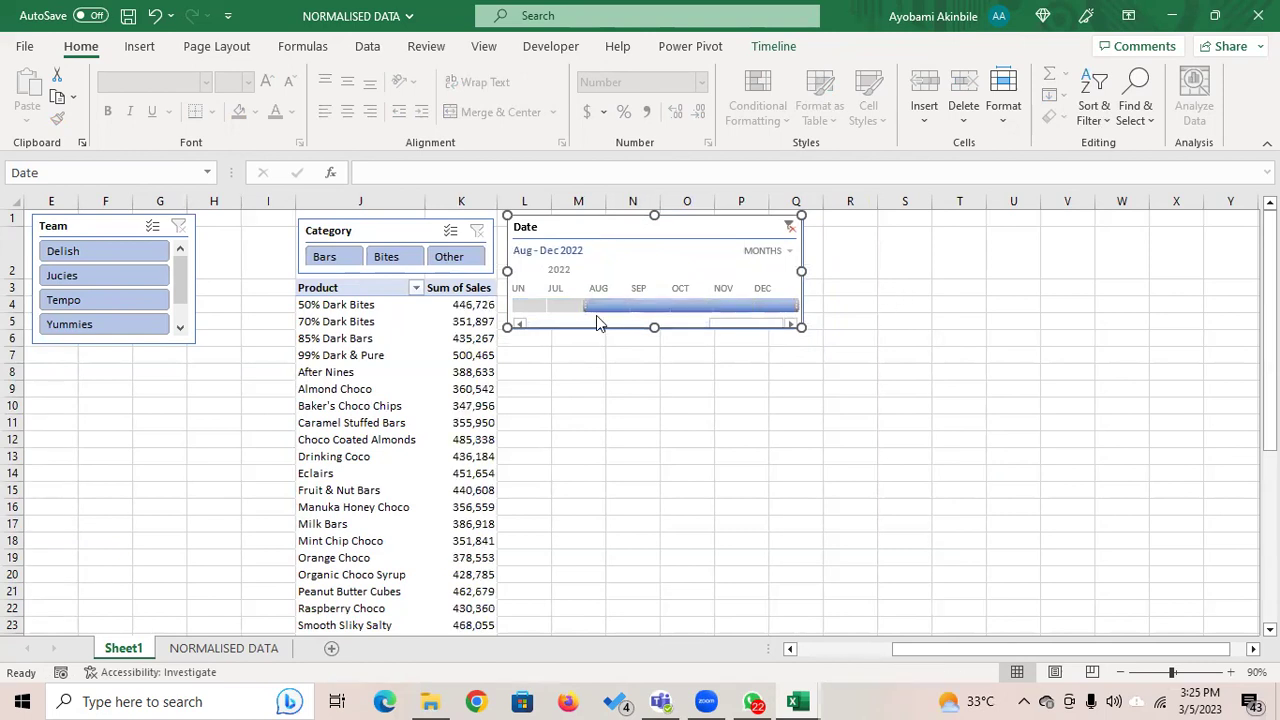
pyautogui.moveTo(584, 306); pyautogui.dragTo(541, 303)
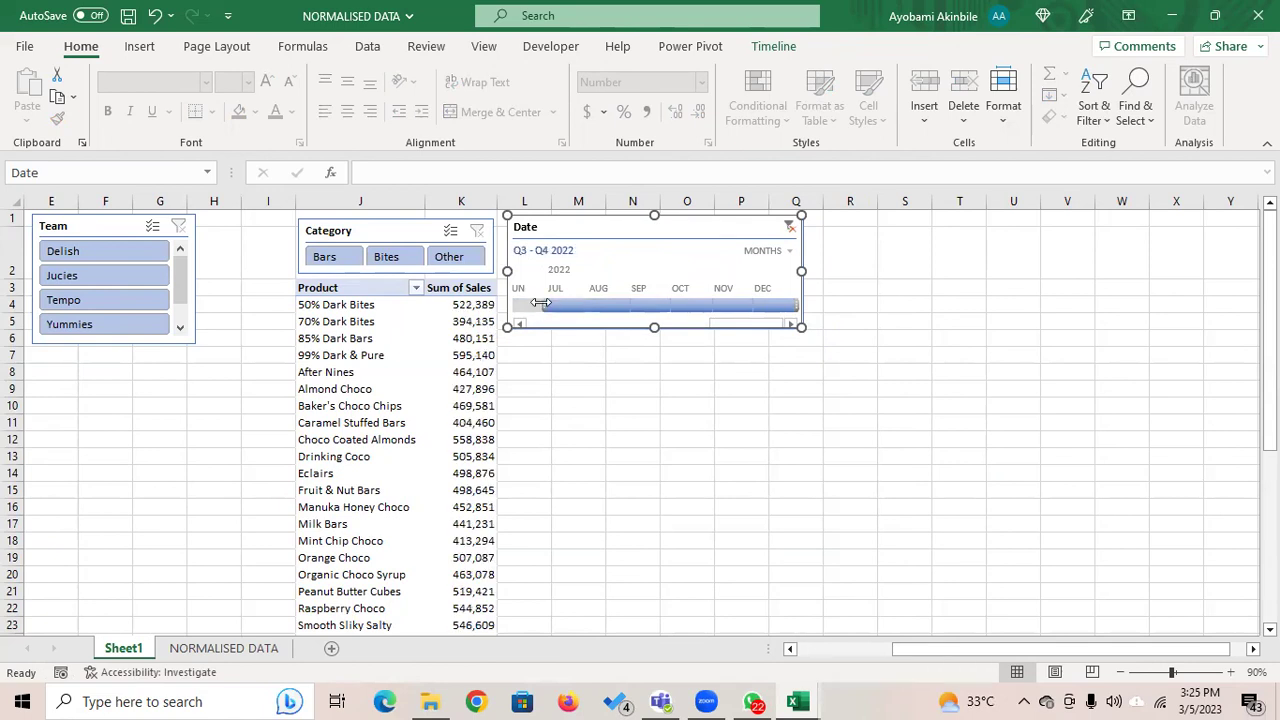
# Step: Switch the Date timeline to quarters and move it over to start near column M
pyautogui.click(789, 253)
pyautogui.click(805, 302)
pyautogui.moveTo(745, 333); pyautogui.dragTo(792, 327)
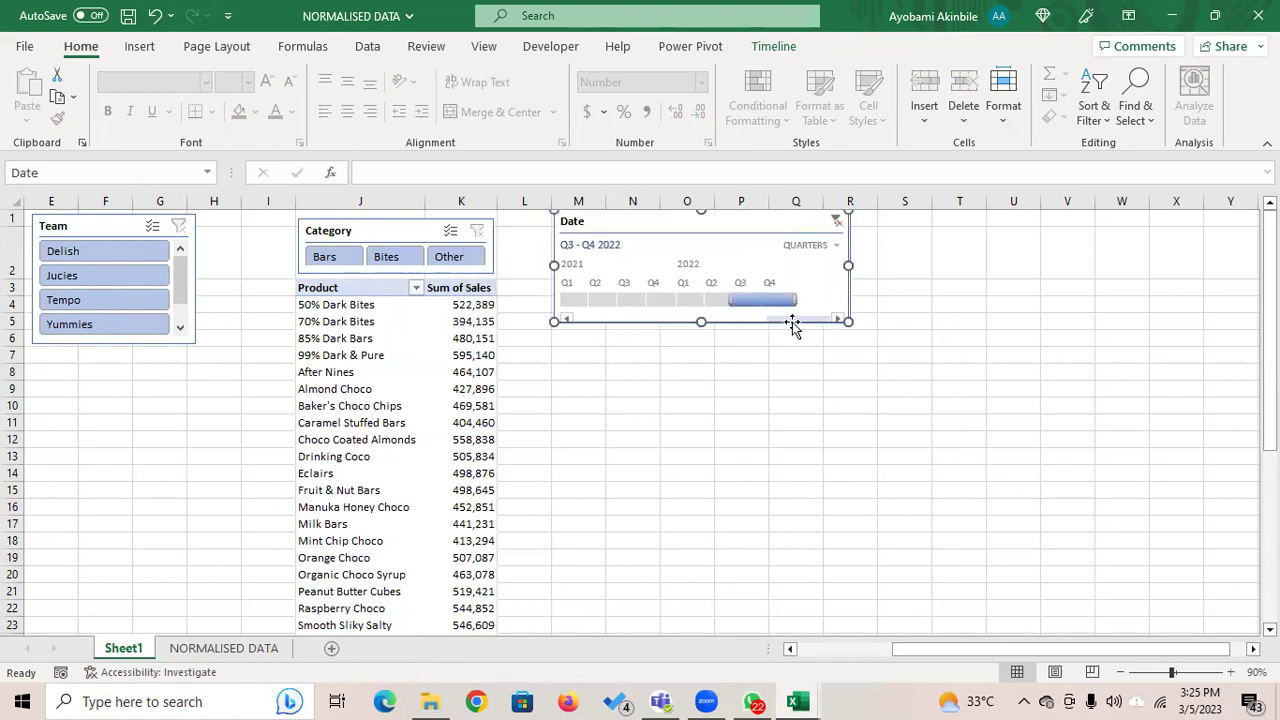
# Step: Try single quarters on the Date timeline back to Q4 2021 and settle on Q2 2022
pyautogui.click(715, 302)
pyautogui.click(683, 304)
pyautogui.click(654, 302)
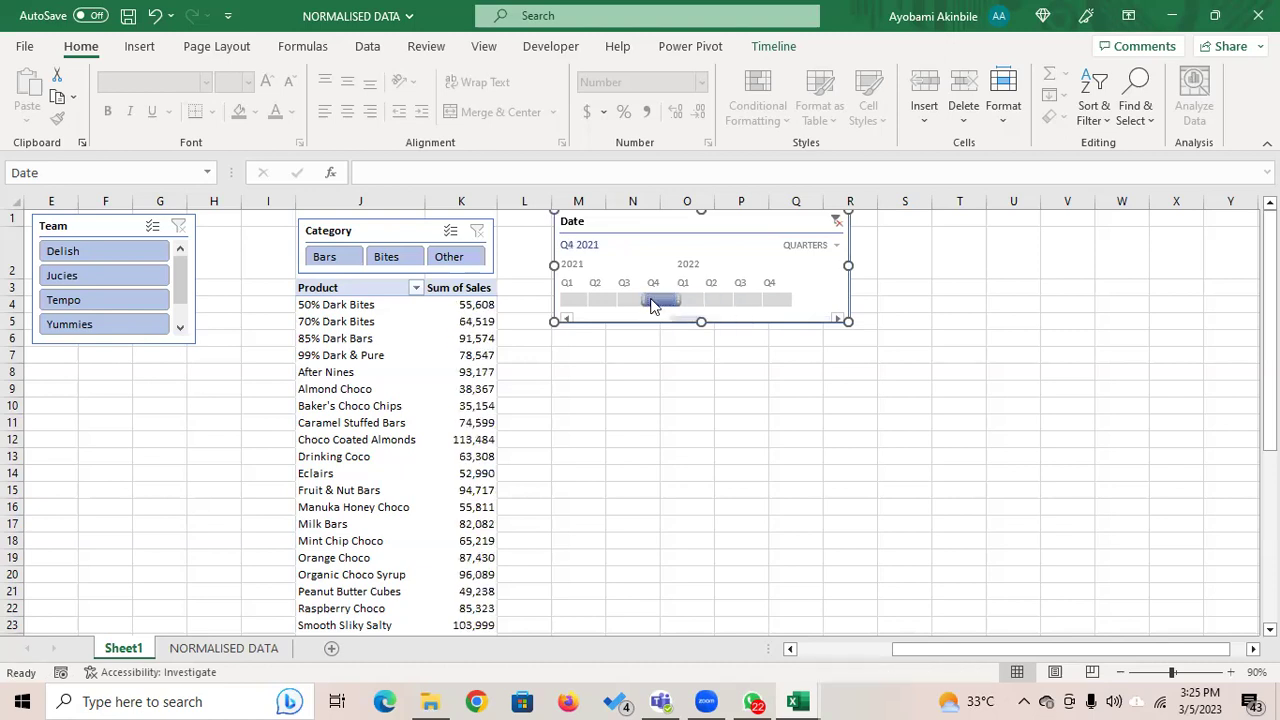
pyautogui.moveTo(651, 304); pyautogui.dragTo(720, 306)
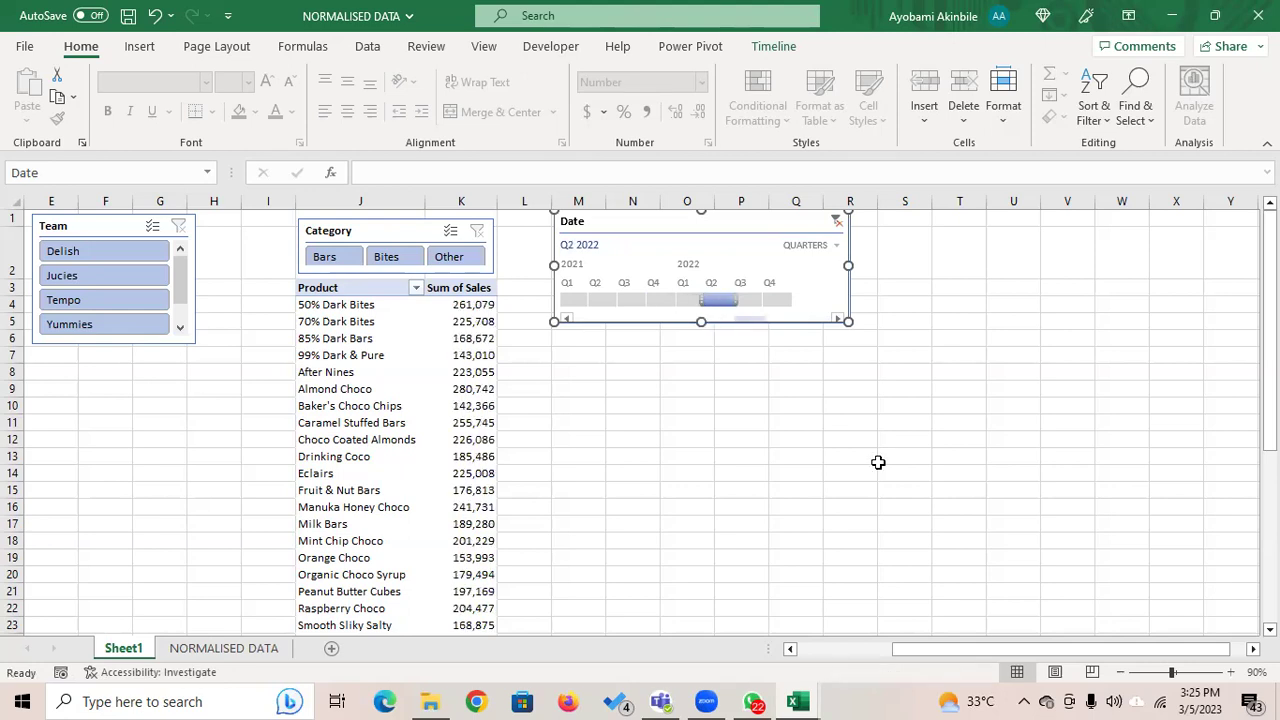
# Step: Filter the Product PivotTable by the Delish, Jucies and Tempo teams in turn, leaving Tempo selected
pyautogui.moveTo(917, 651); pyautogui.dragTo(898, 649)
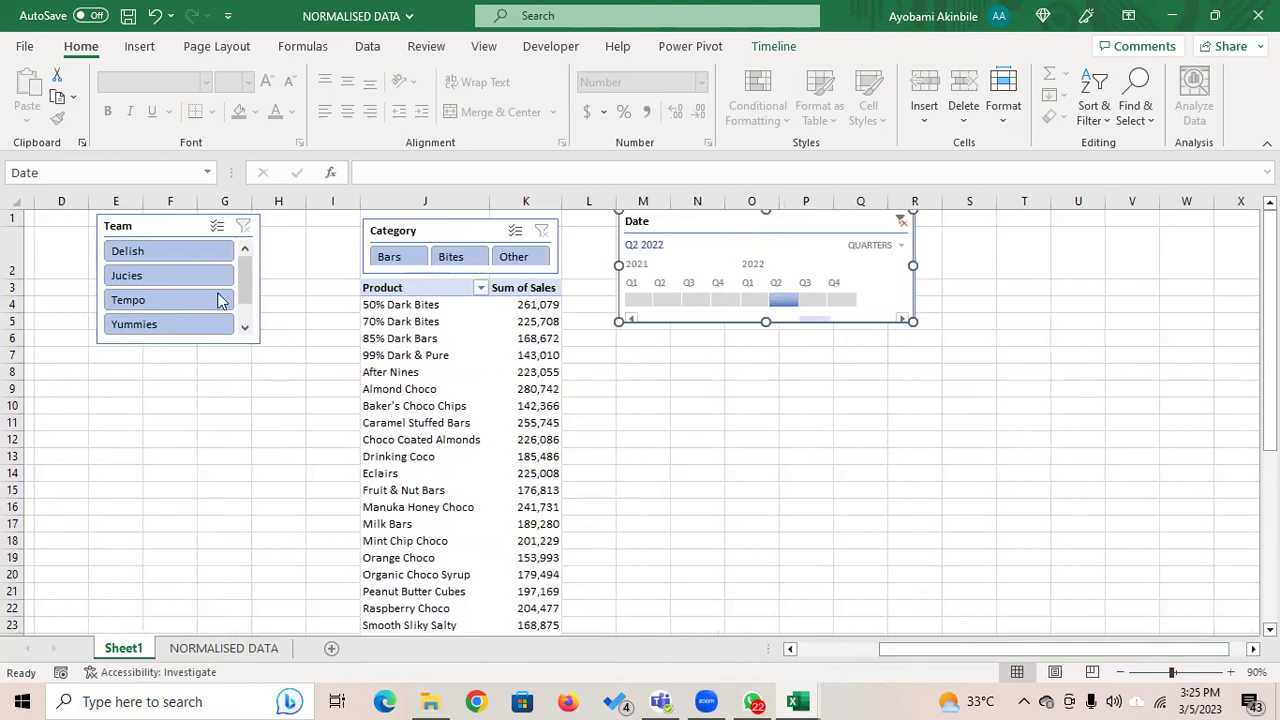
pyautogui.click(152, 248)
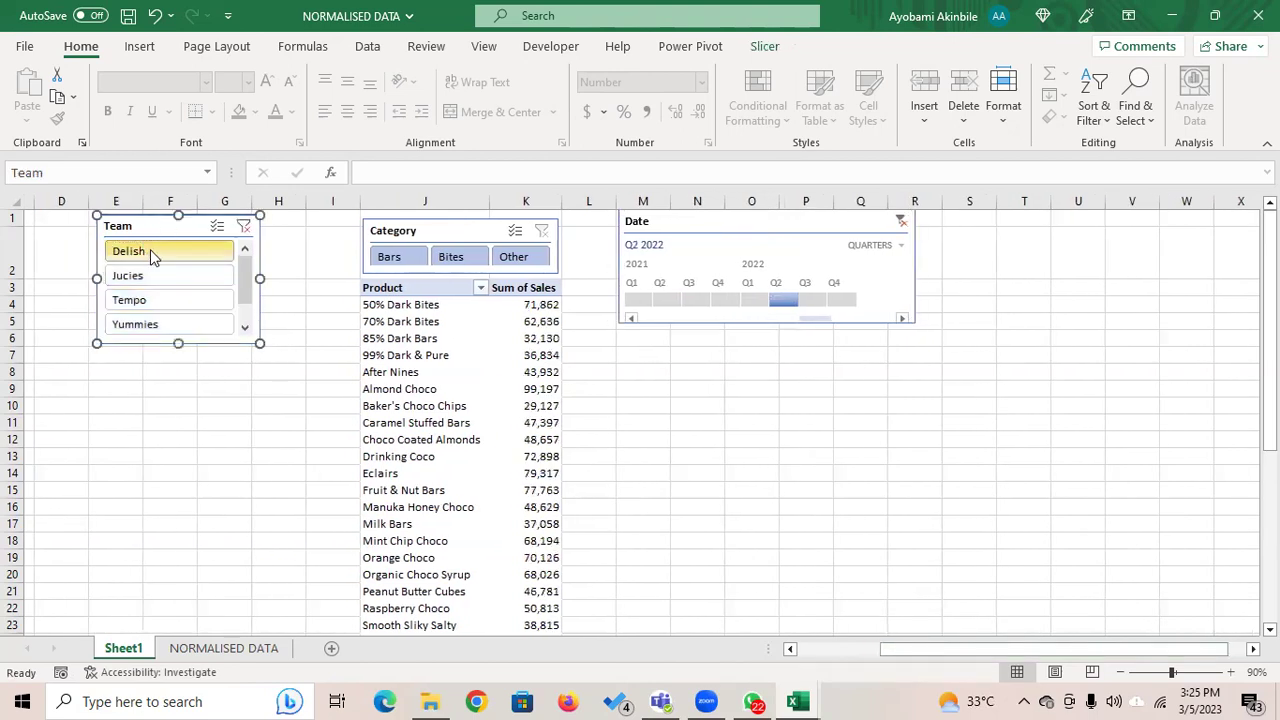
pyautogui.click(146, 279)
pyautogui.click(147, 303)
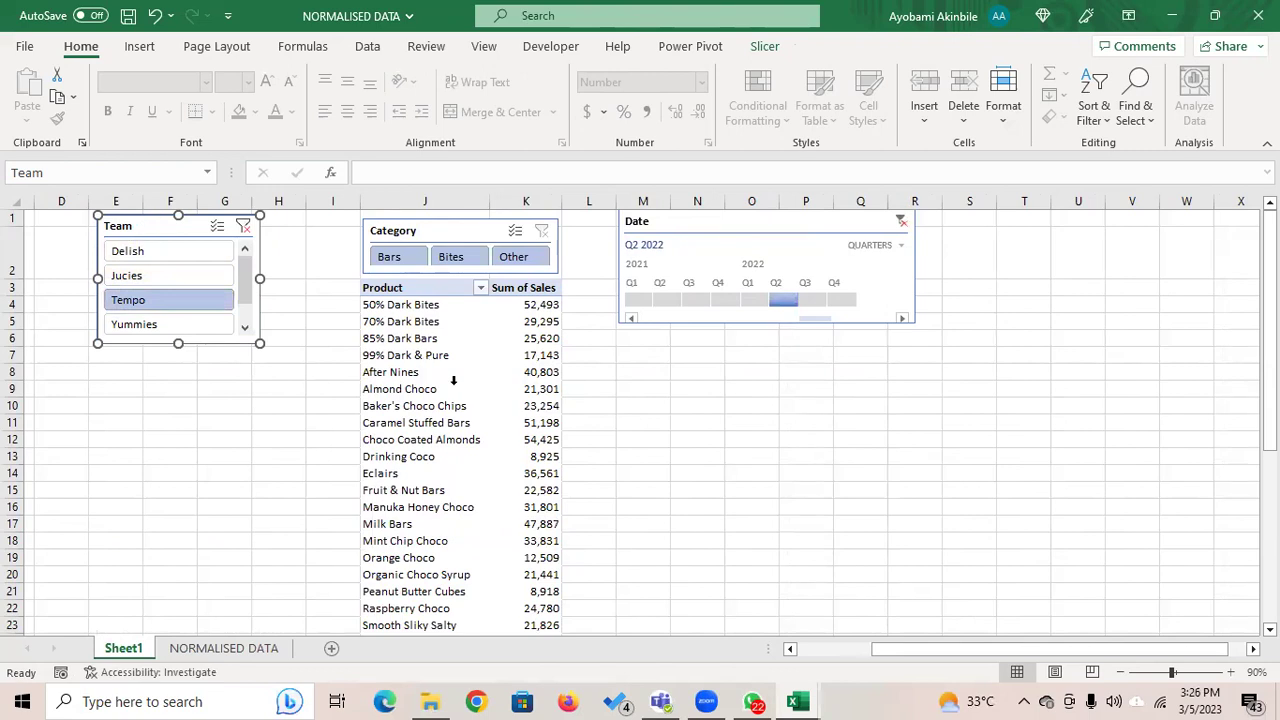
# Step: Filter the Product PivotTable to the Bites category and clear the Category filter again
pyautogui.click(441, 232)
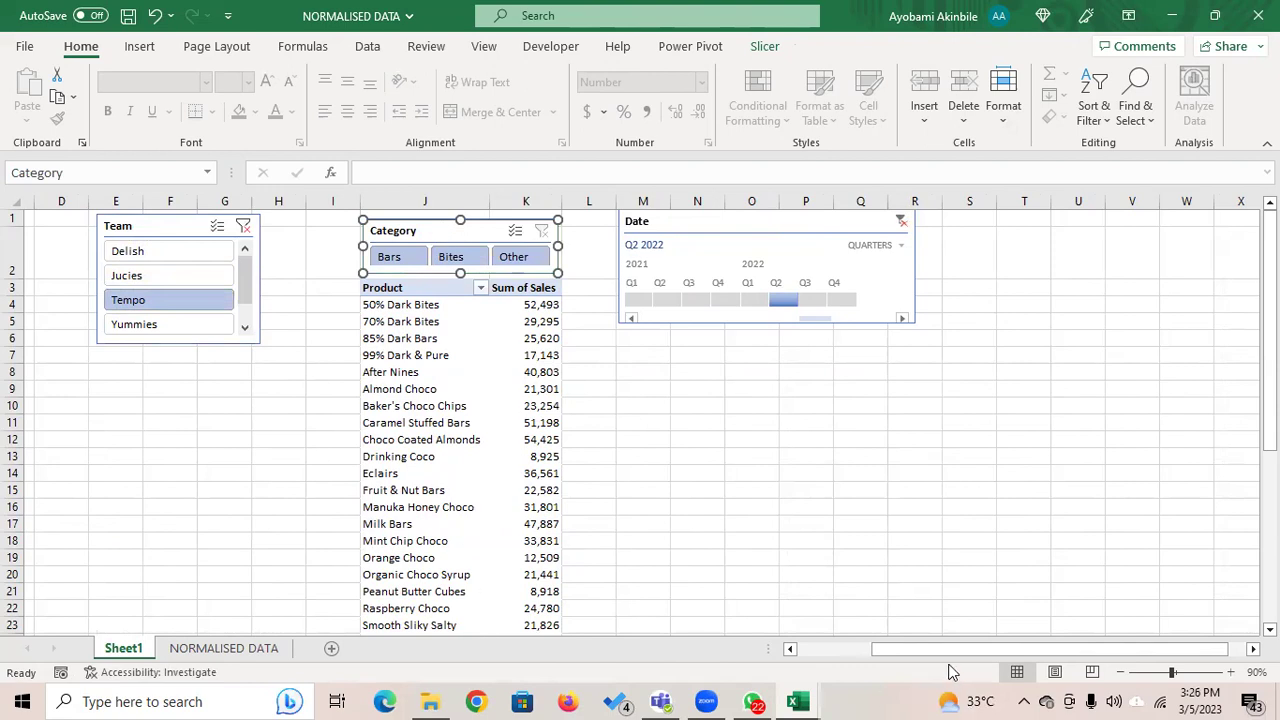
pyautogui.moveTo(943, 651); pyautogui.dragTo(874, 651)
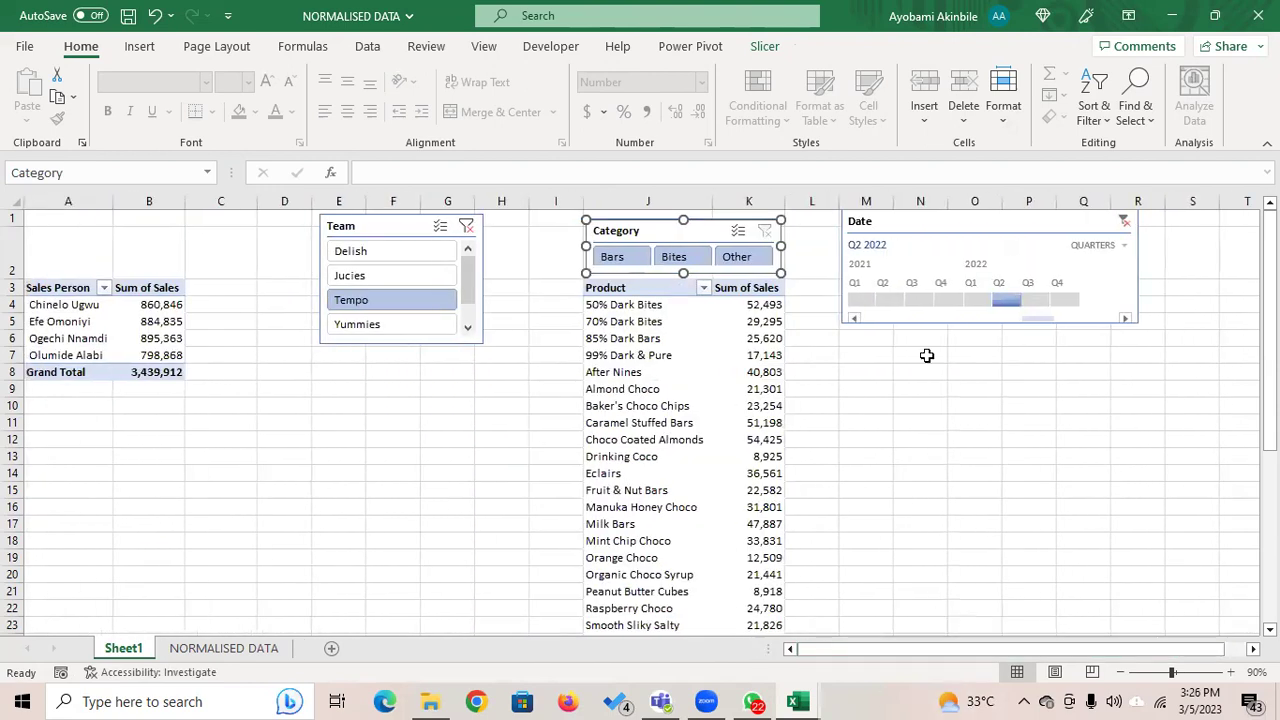
pyautogui.click(674, 256)
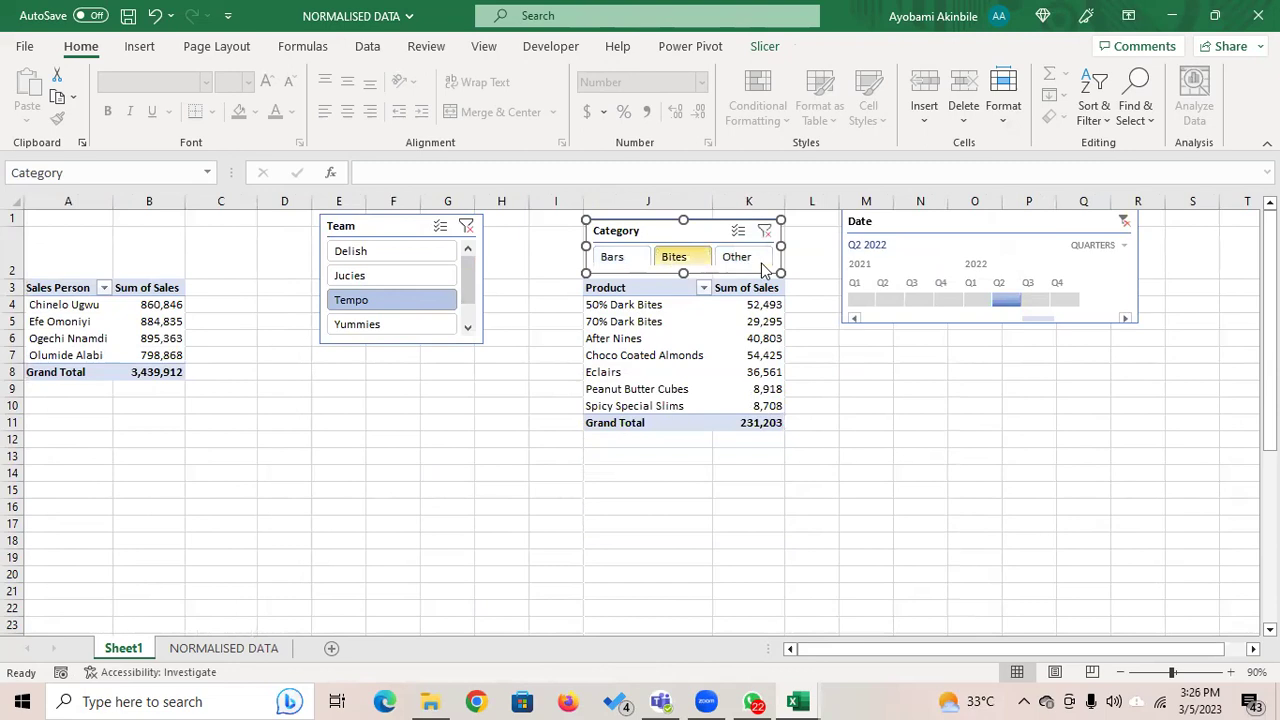
pyautogui.click(765, 231)
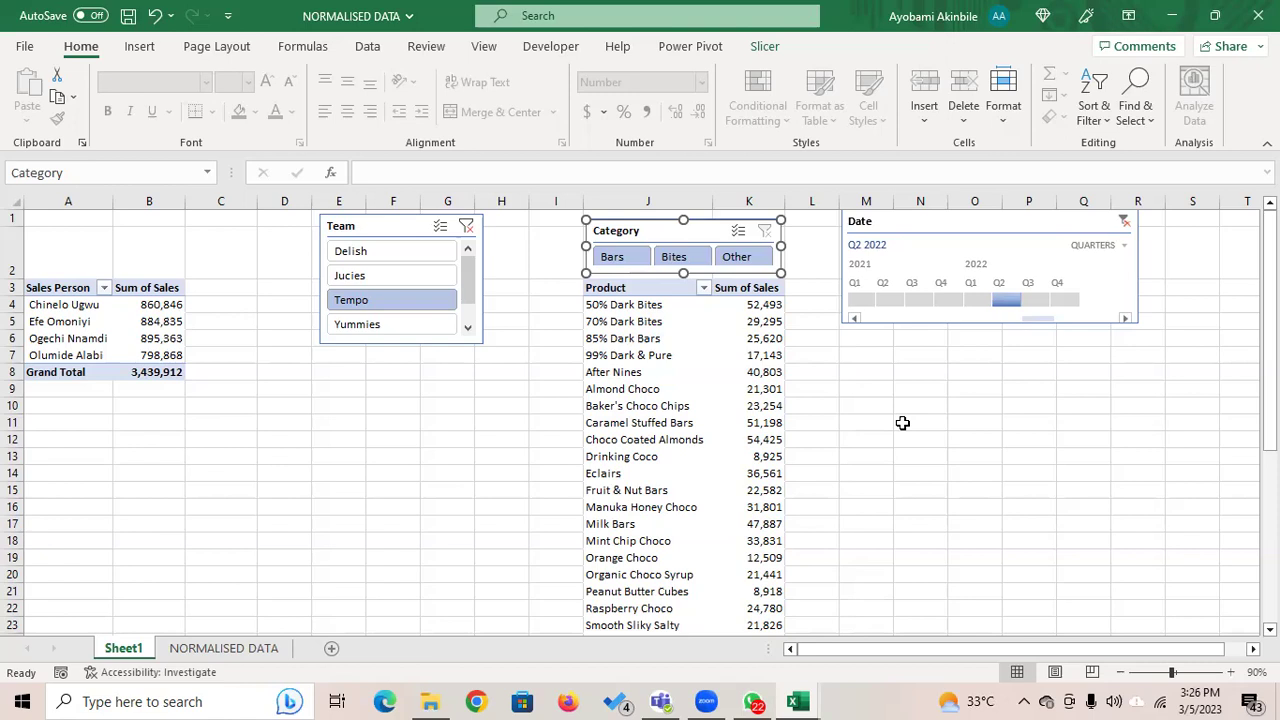
# Step: Save the NORMALISED DATA workbook, and switch to the flat DATA workbook and save it as well
pyautogui.click(902, 423)
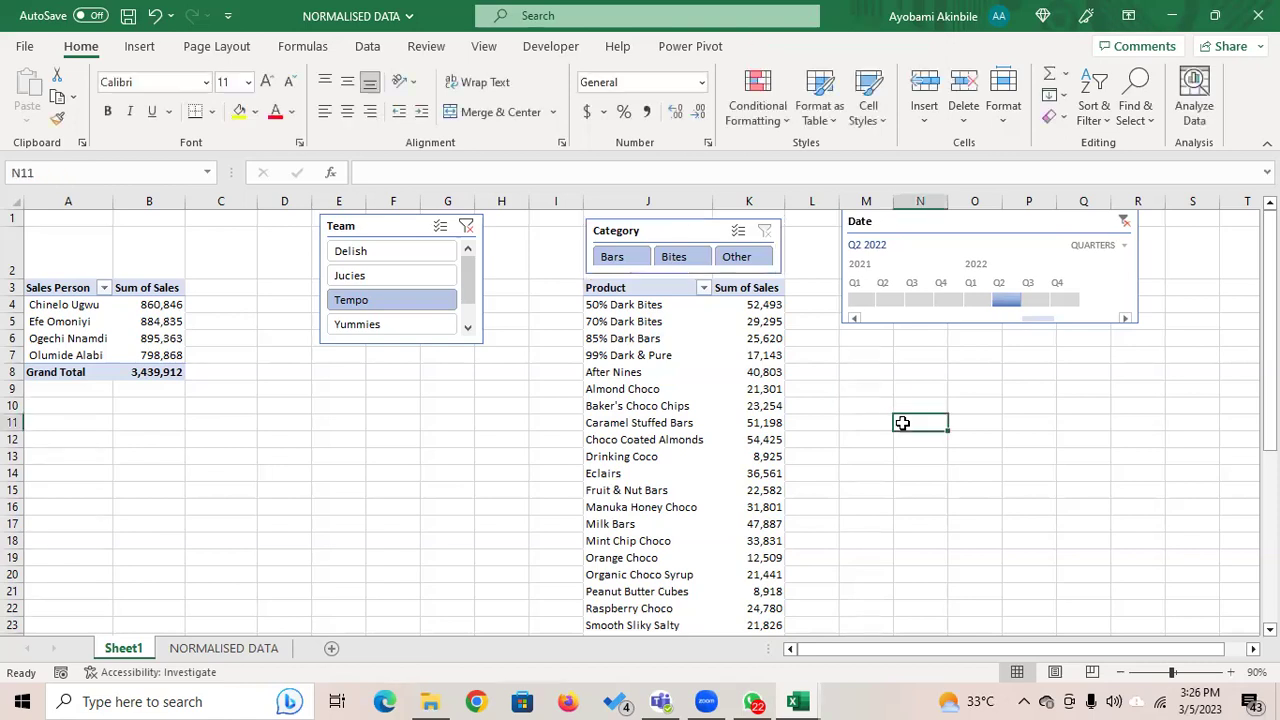
pyautogui.hotkey('ctrl', 's')
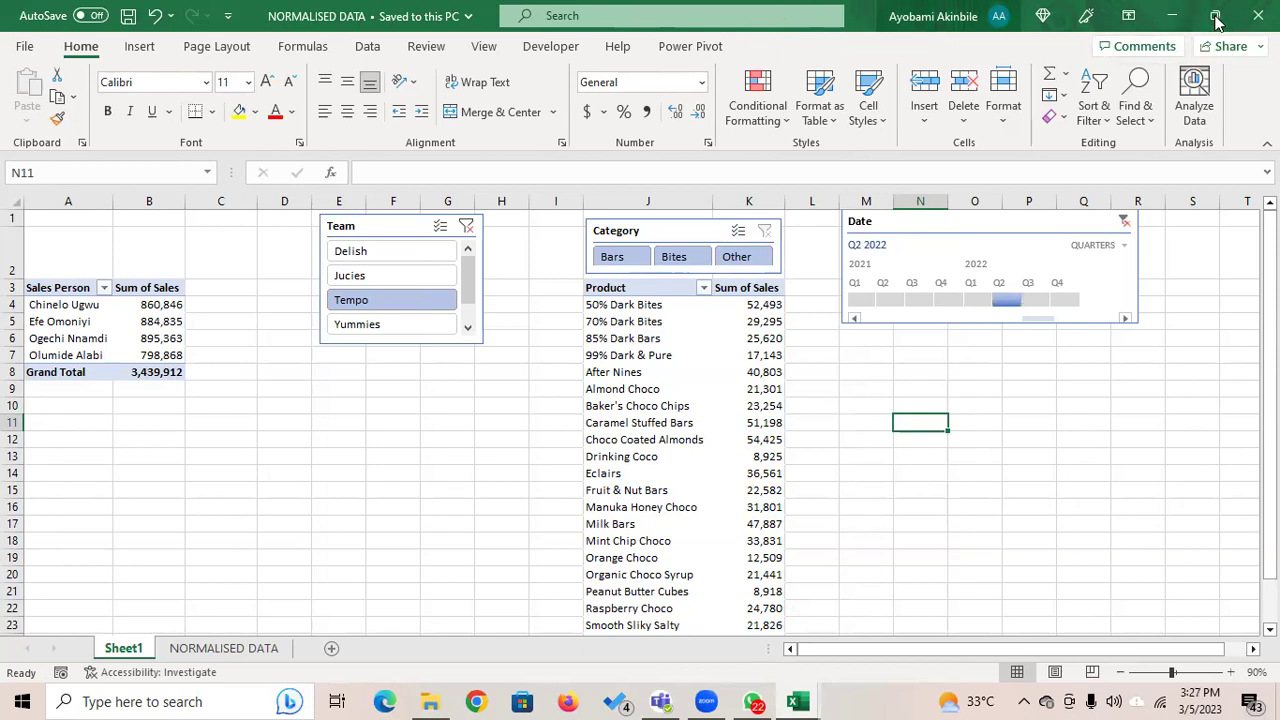
pyautogui.click(1174, 22)
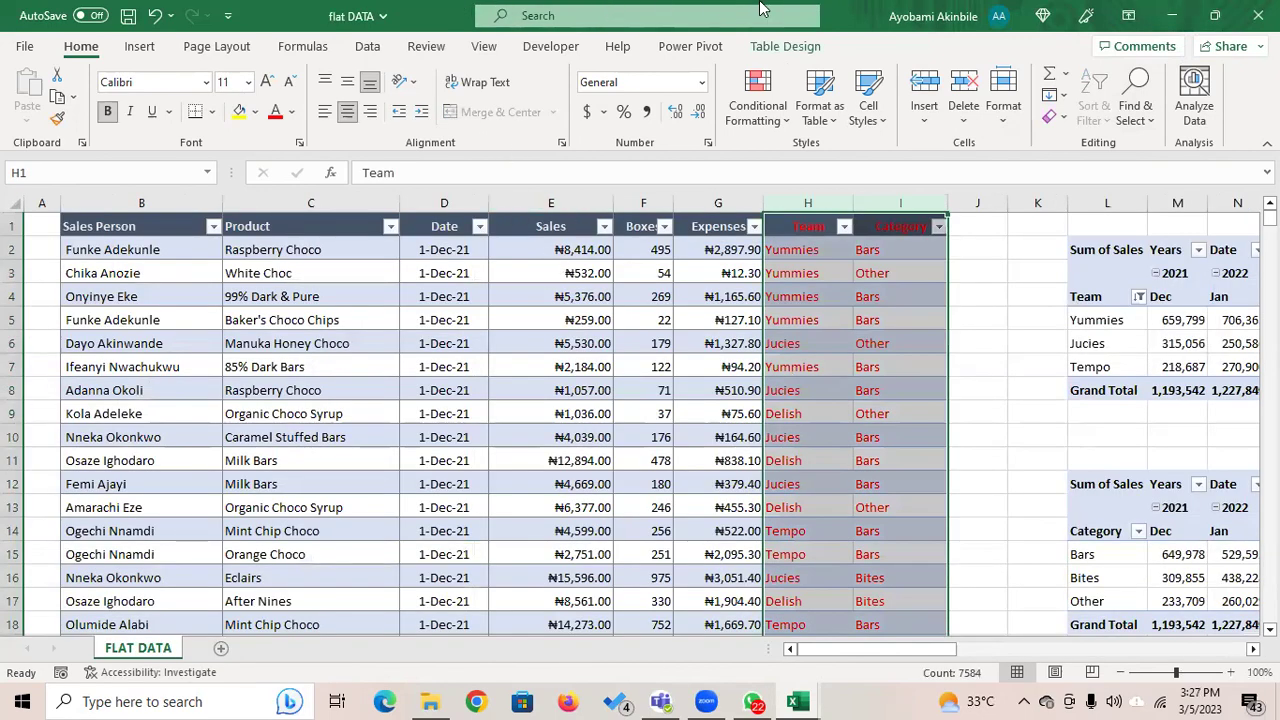
pyautogui.click(707, 700)
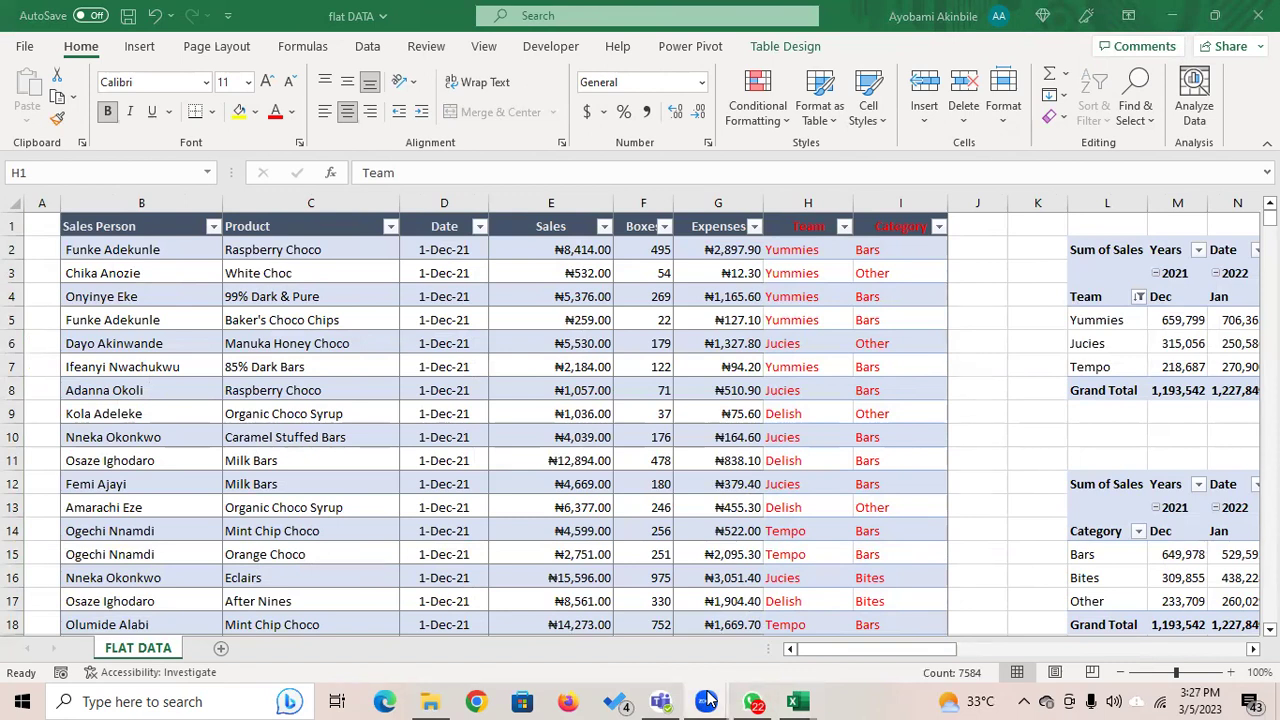
pyautogui.click(966, 344)
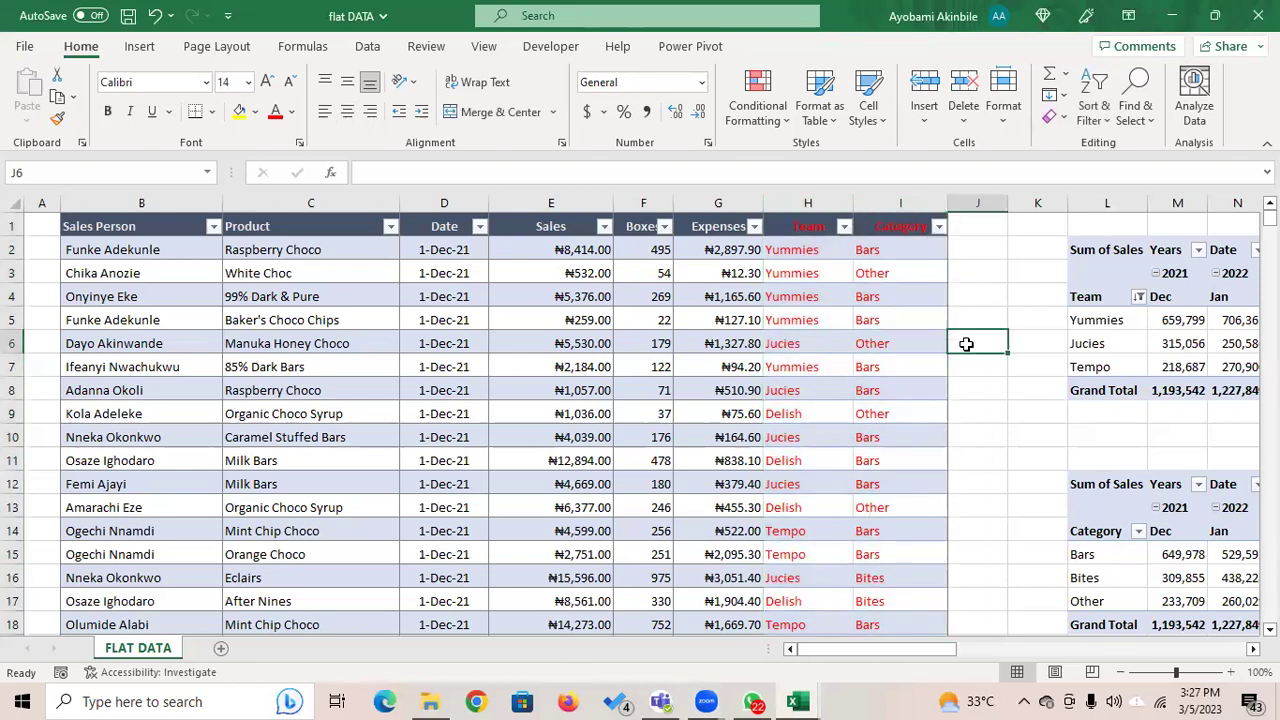
pyautogui.hotkey('ctrl', 's')
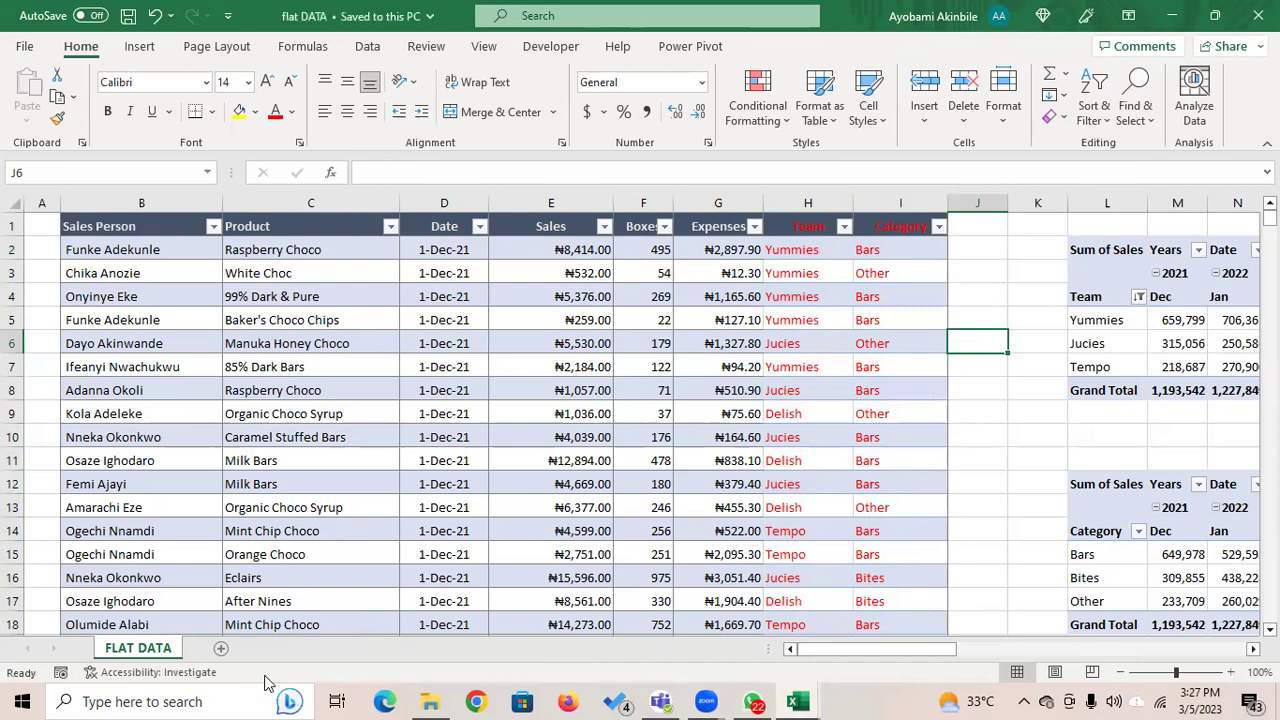
# Step: Return to the NORMALISED DATA workbook, select cell G13 and save the workbook again
pyautogui.moveTo(800, 700)
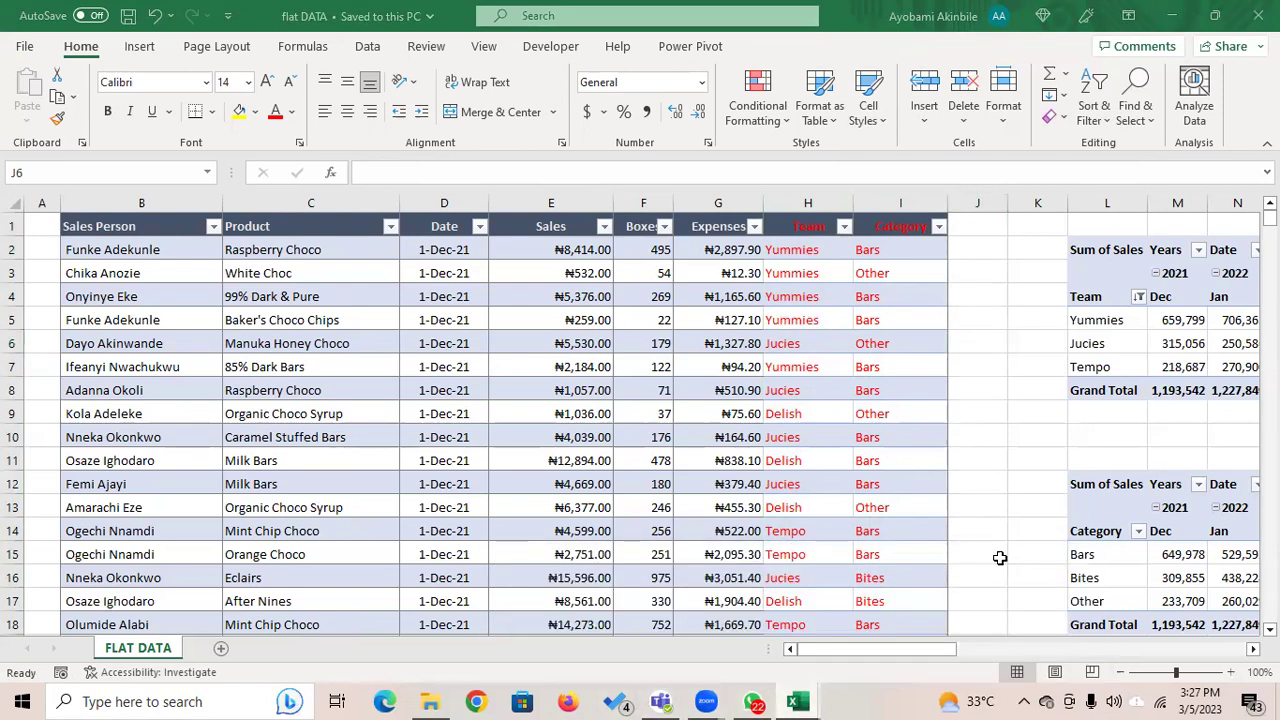
pyautogui.hotkey('alt', 'Tab')
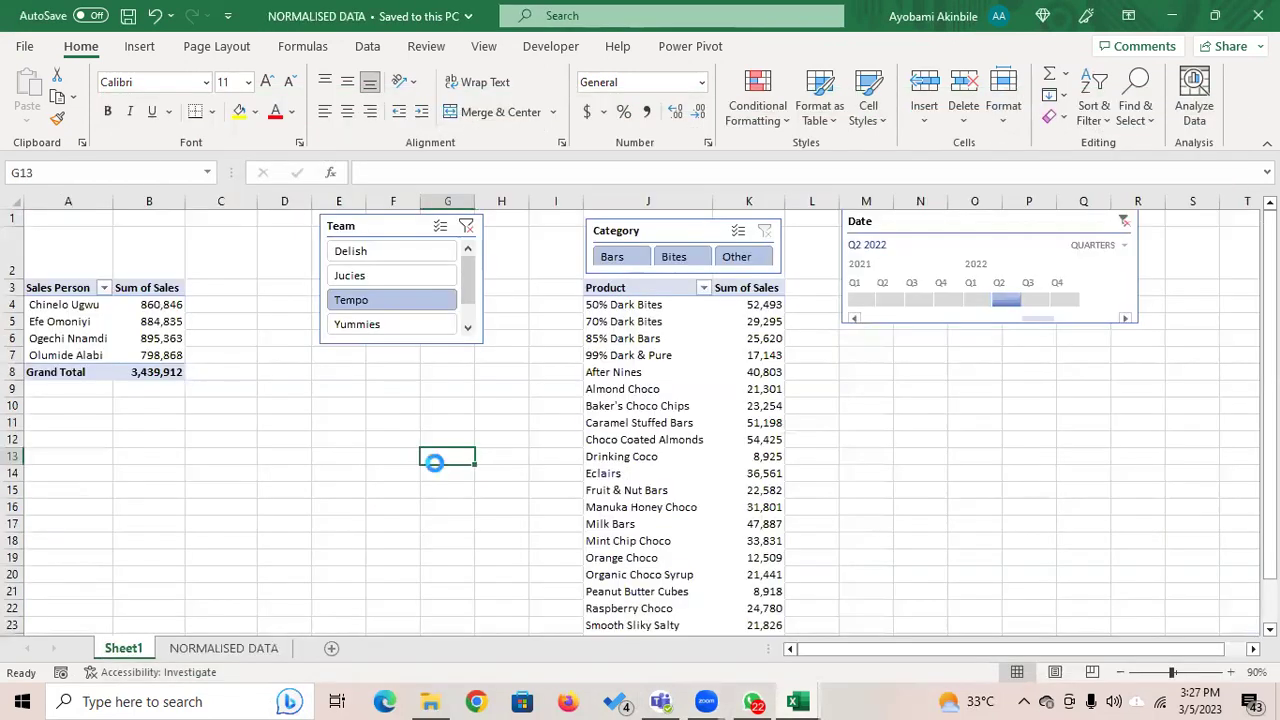
pyautogui.hotkey('ctrl', 's')
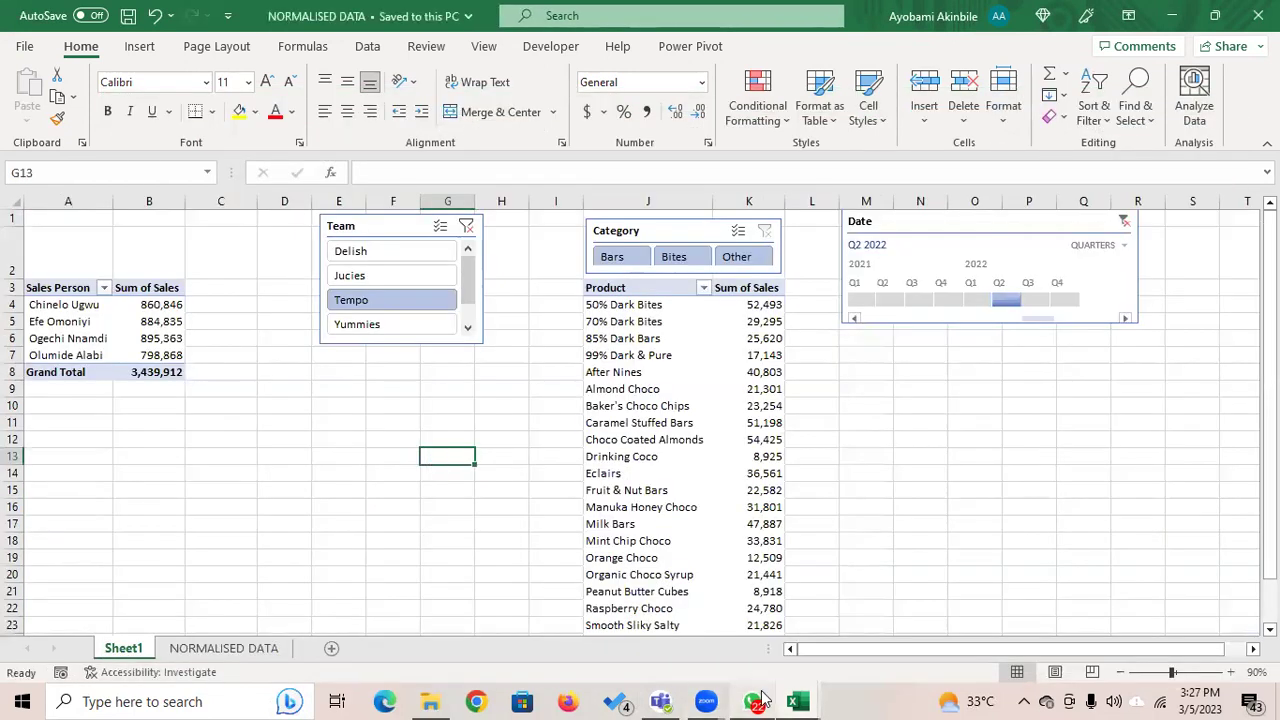
# Step: Switch to the CLASS 1 WORKSHEET workbook, select cell R14 on Sheet1 and save the workbook
pyautogui.click(760, 700)
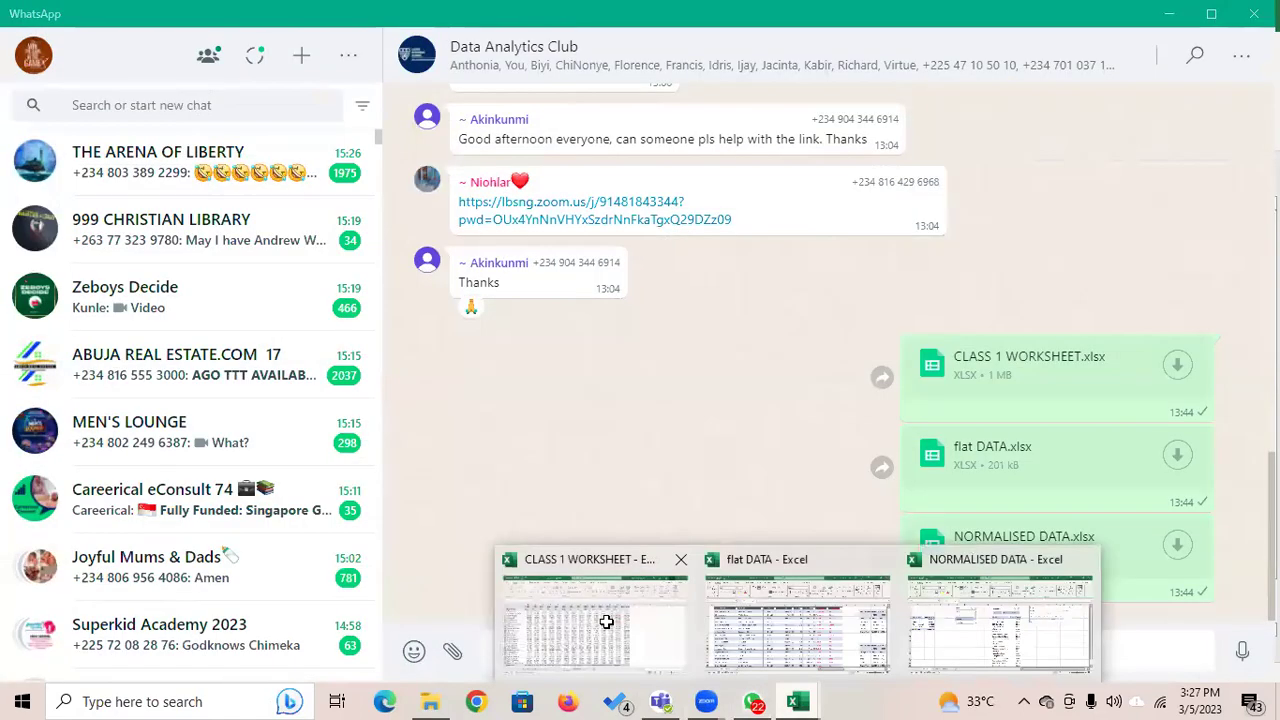
pyautogui.click(606, 622)
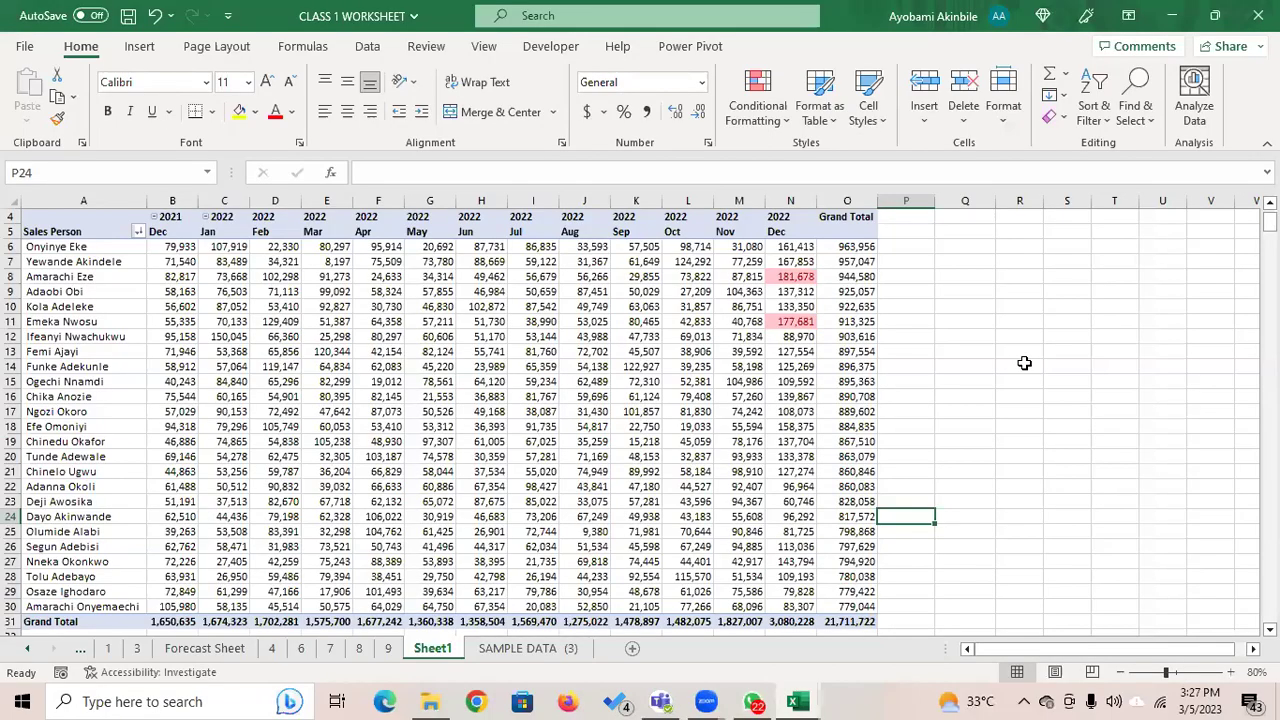
pyautogui.click(1020, 366)
pyautogui.hotkey('ctrl', 's')
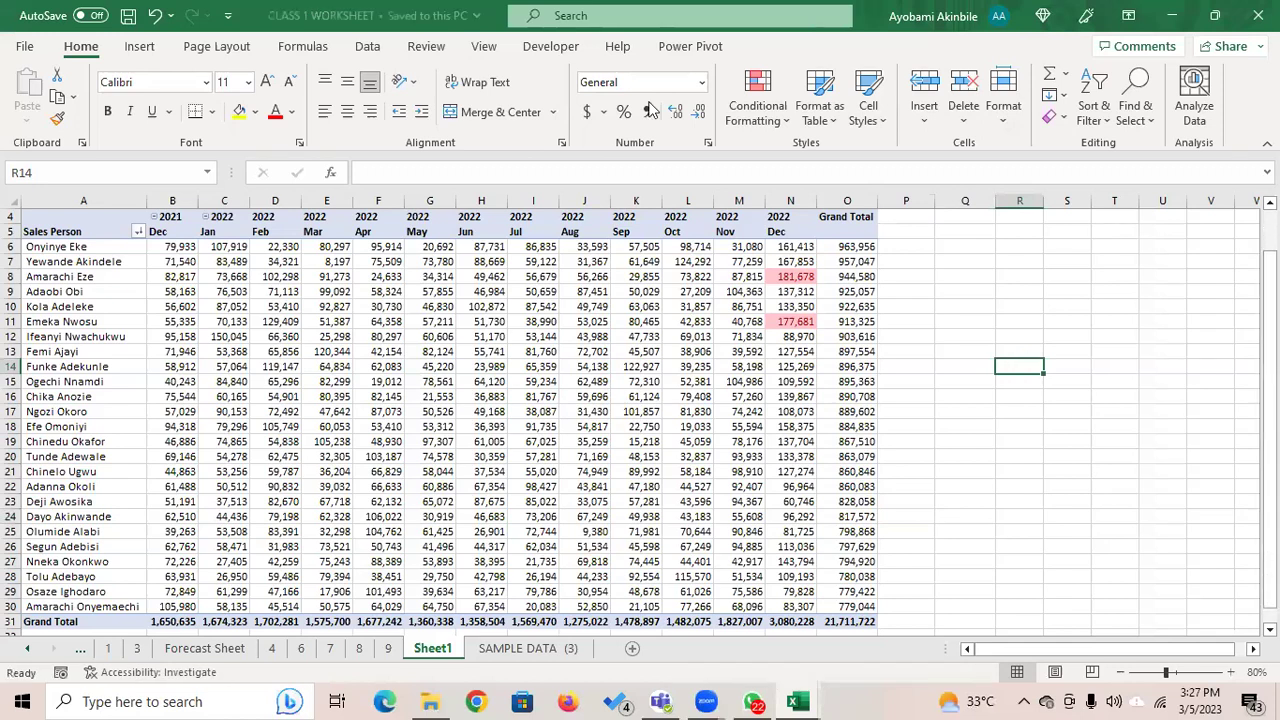